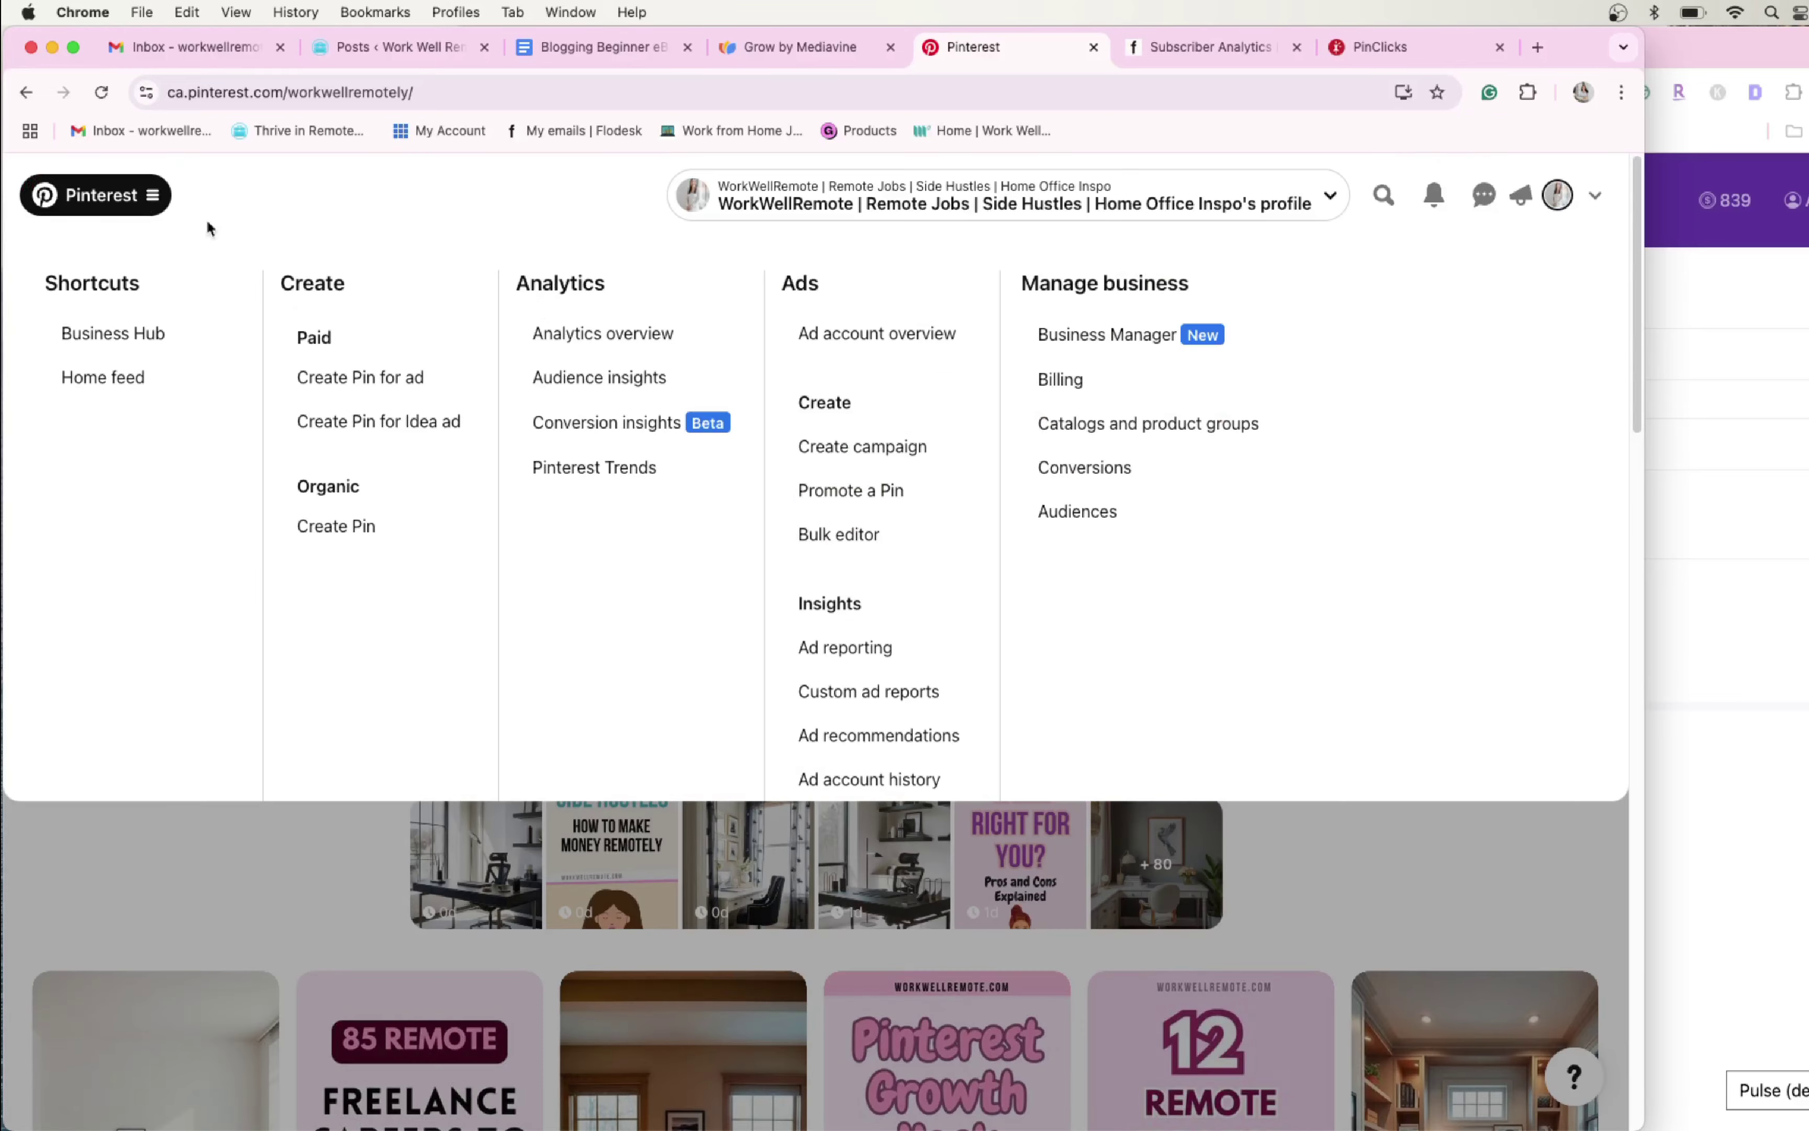
Open the Pinterest analytics overview and examine the last 30 days' overall performance and impressions over time
click(692, 333)
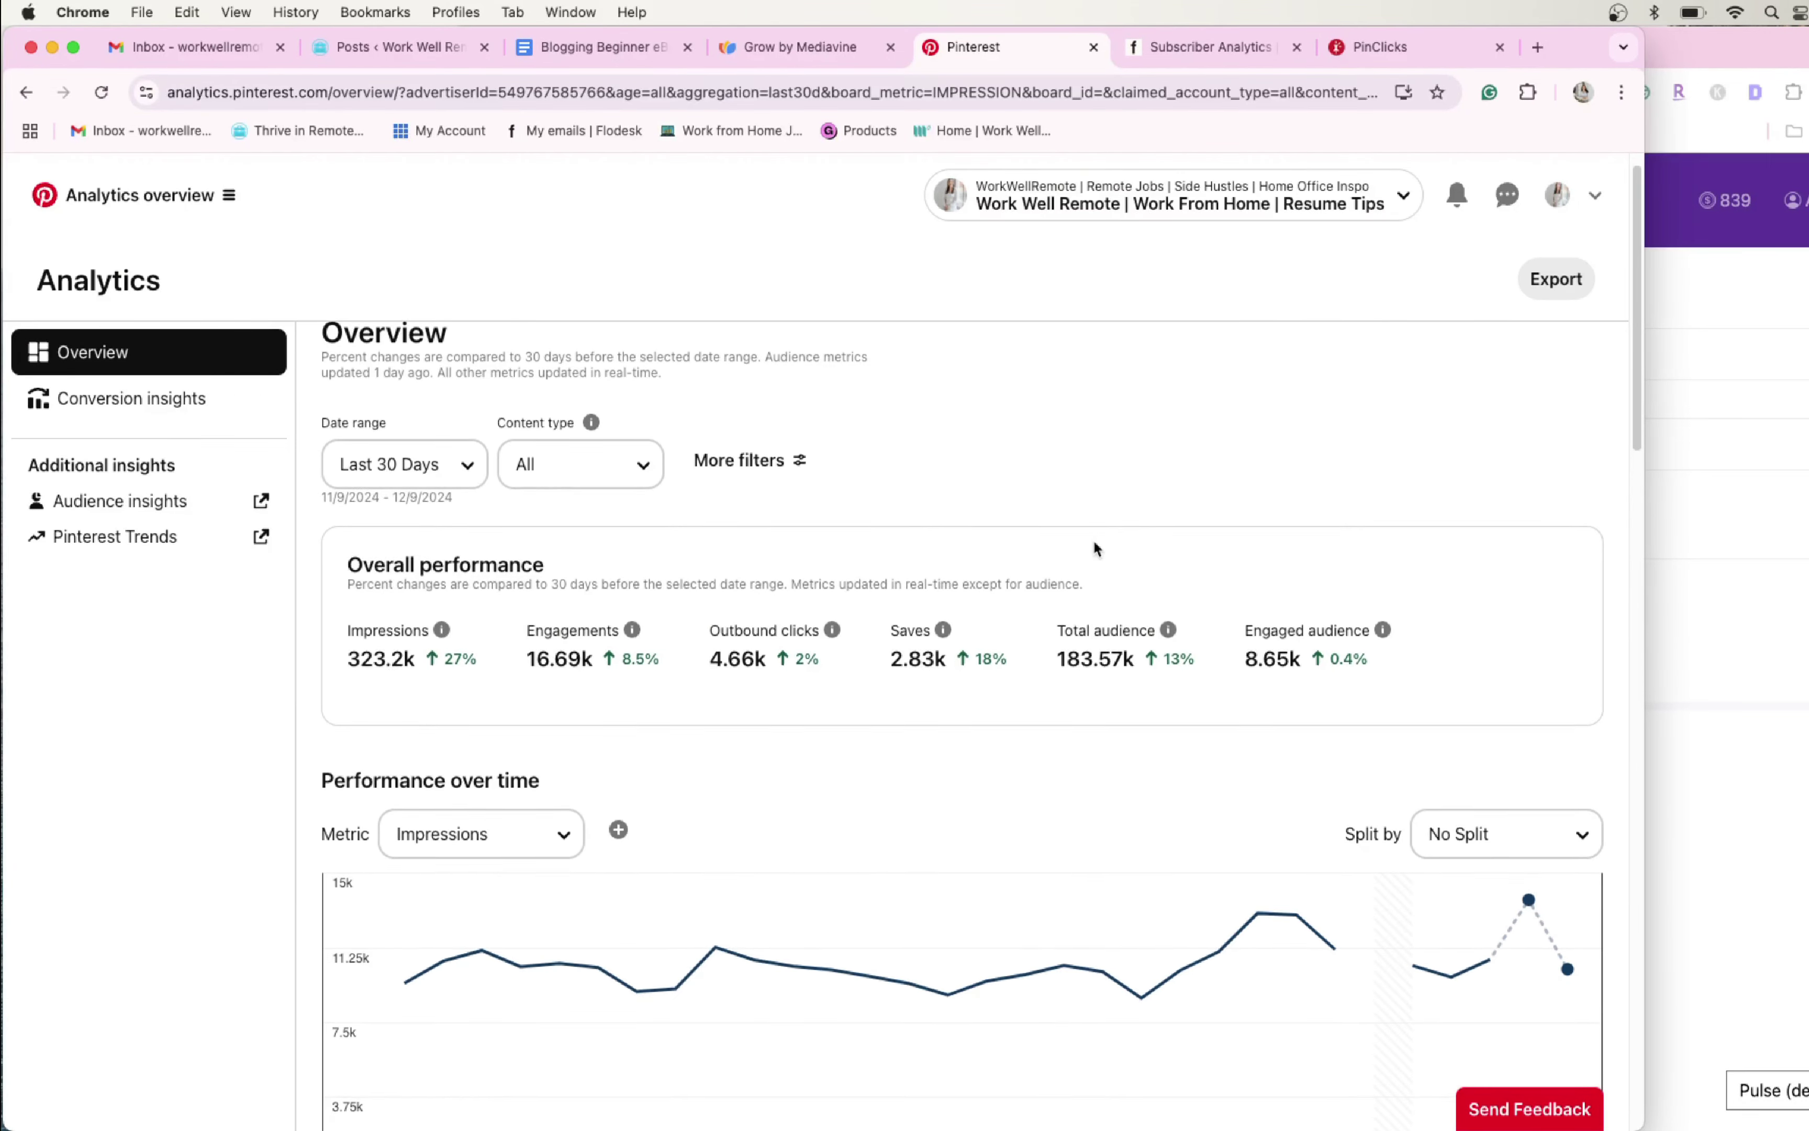
scroll(1094, 548, down, 1)
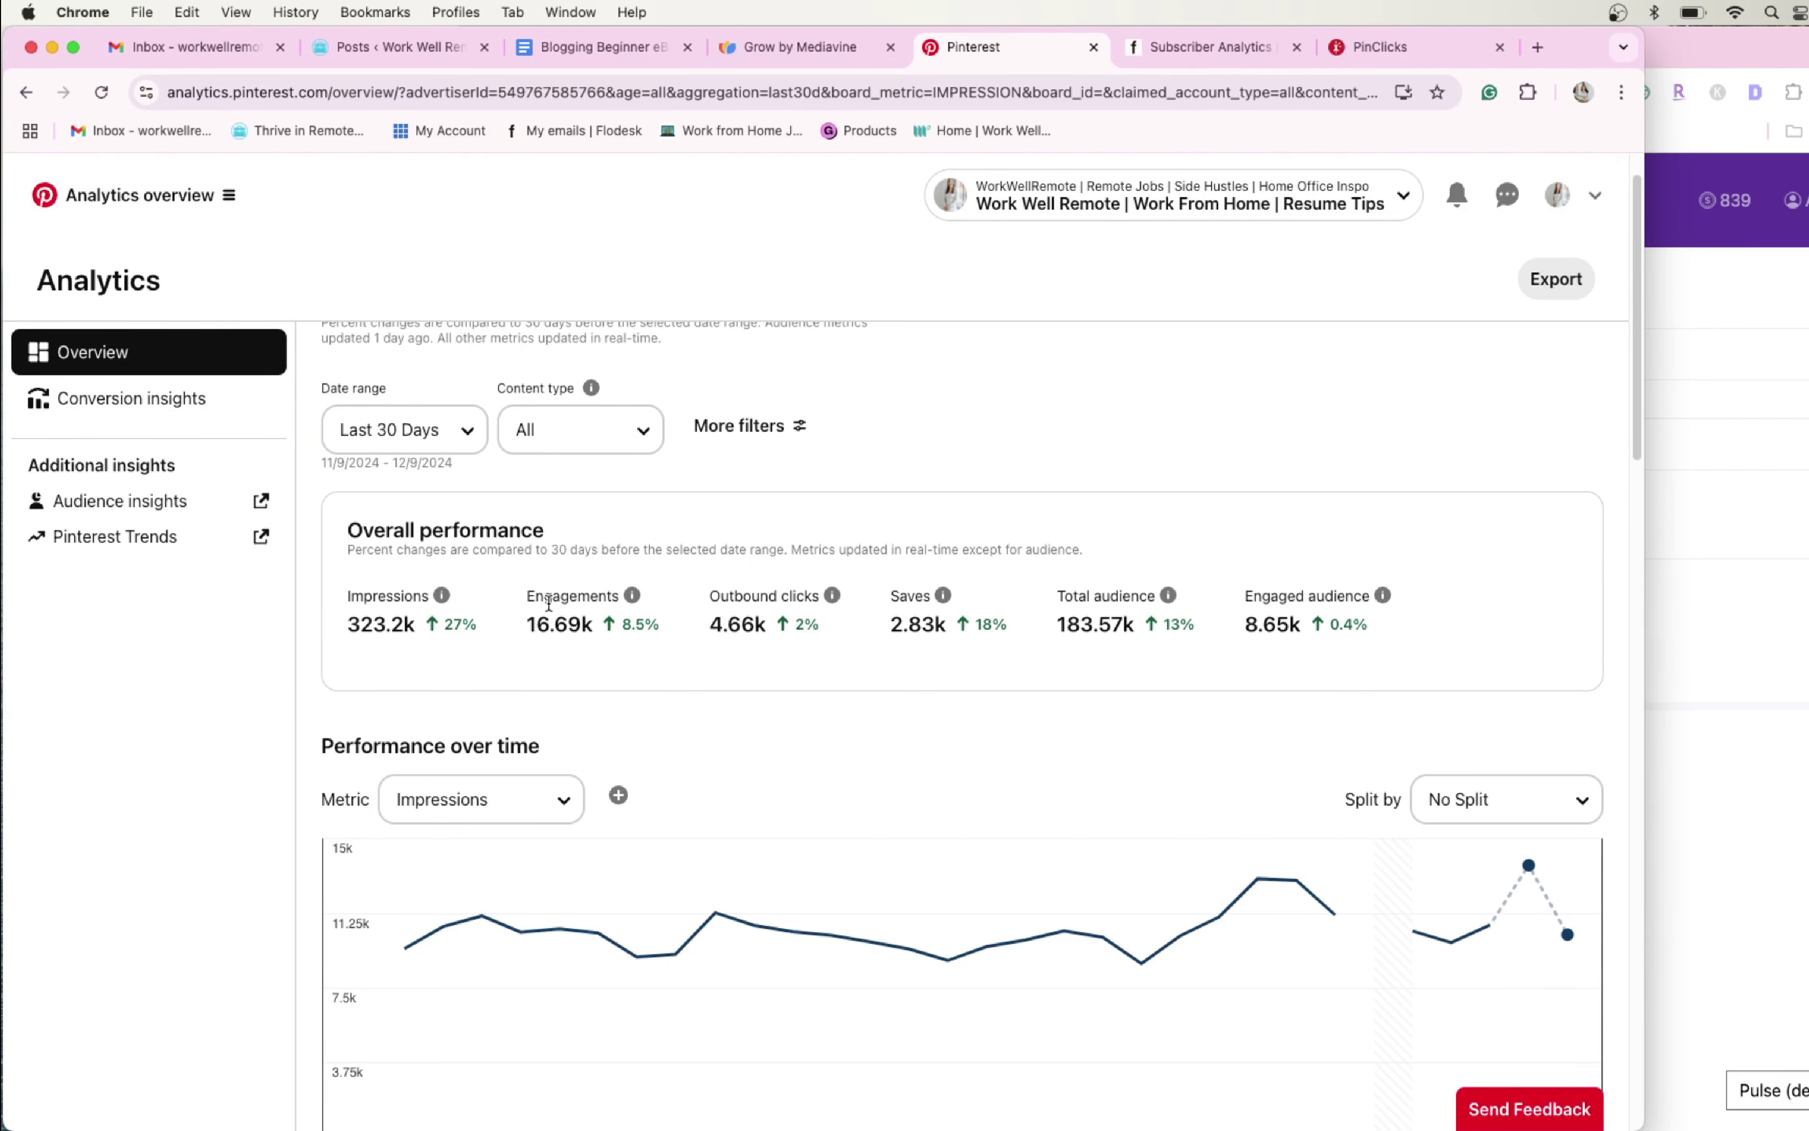
scroll(1443, 778, down, 2)
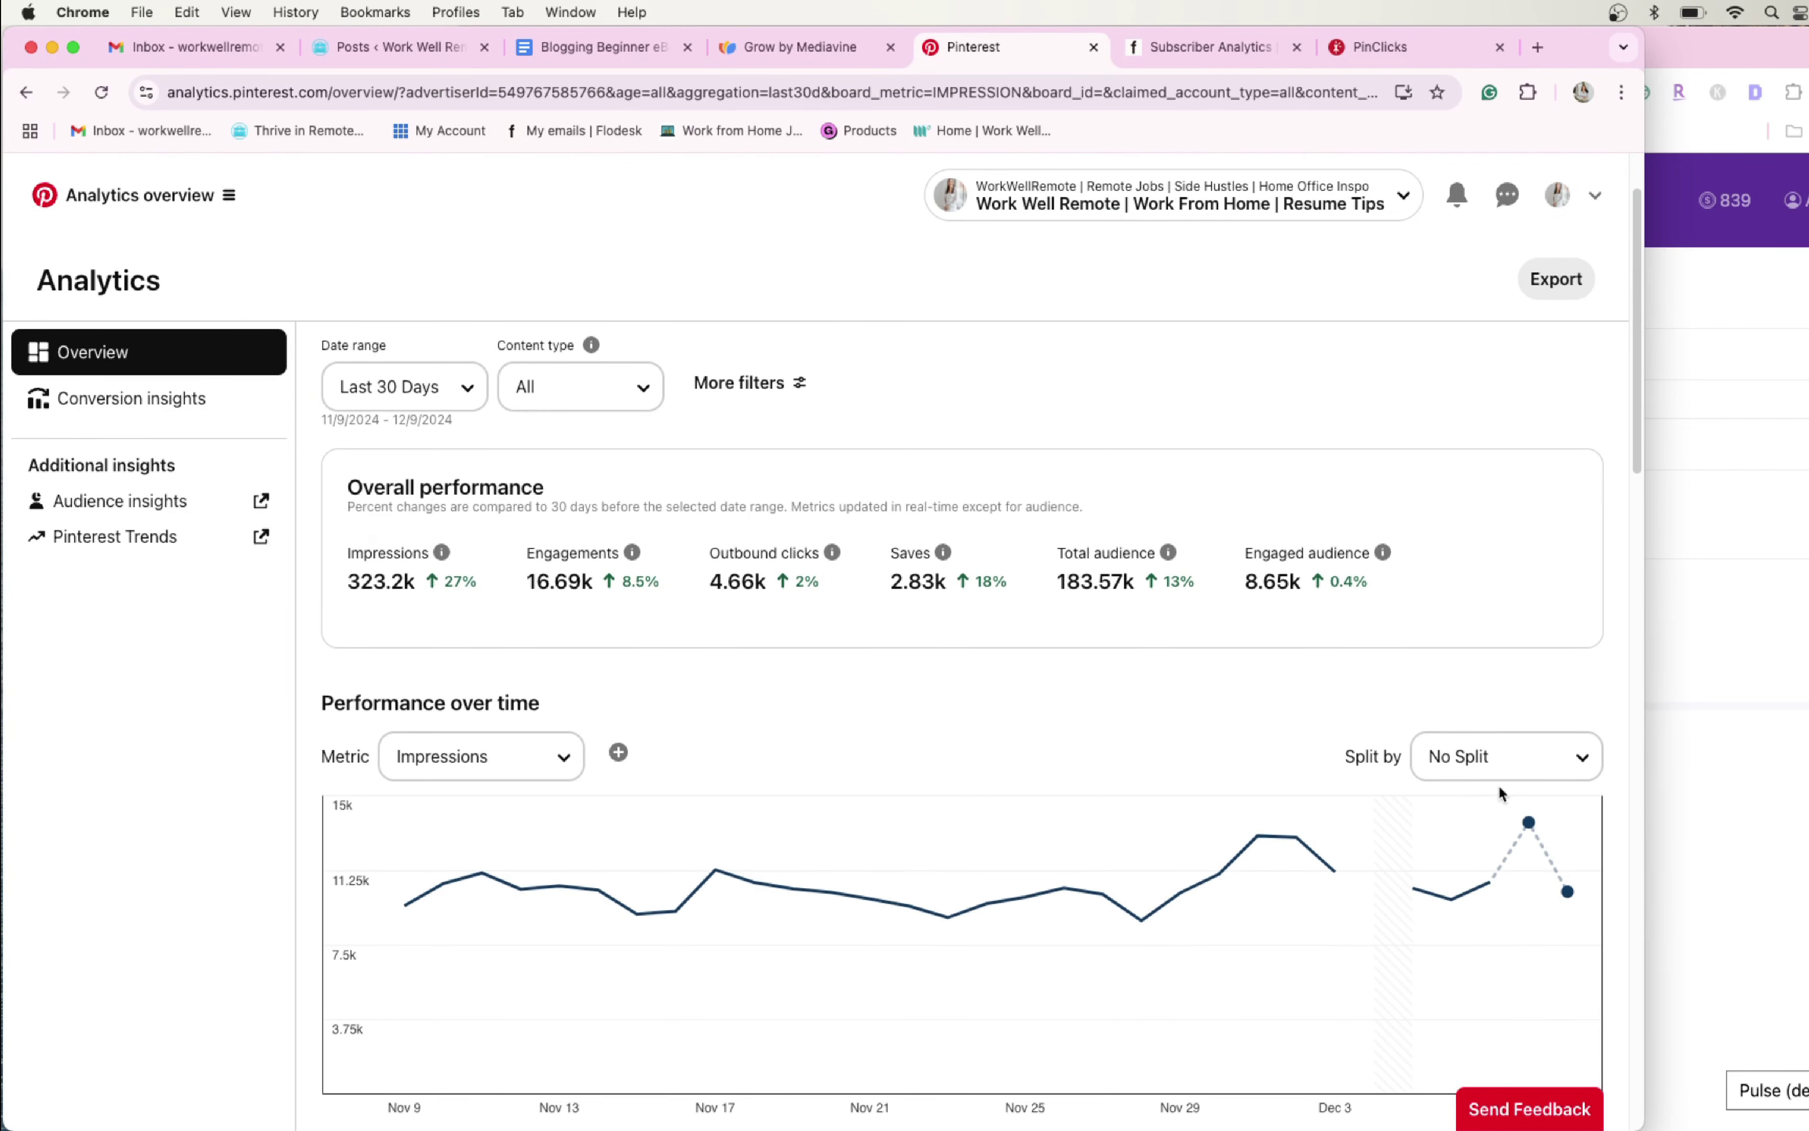
scroll(1346, 748, up, 2)
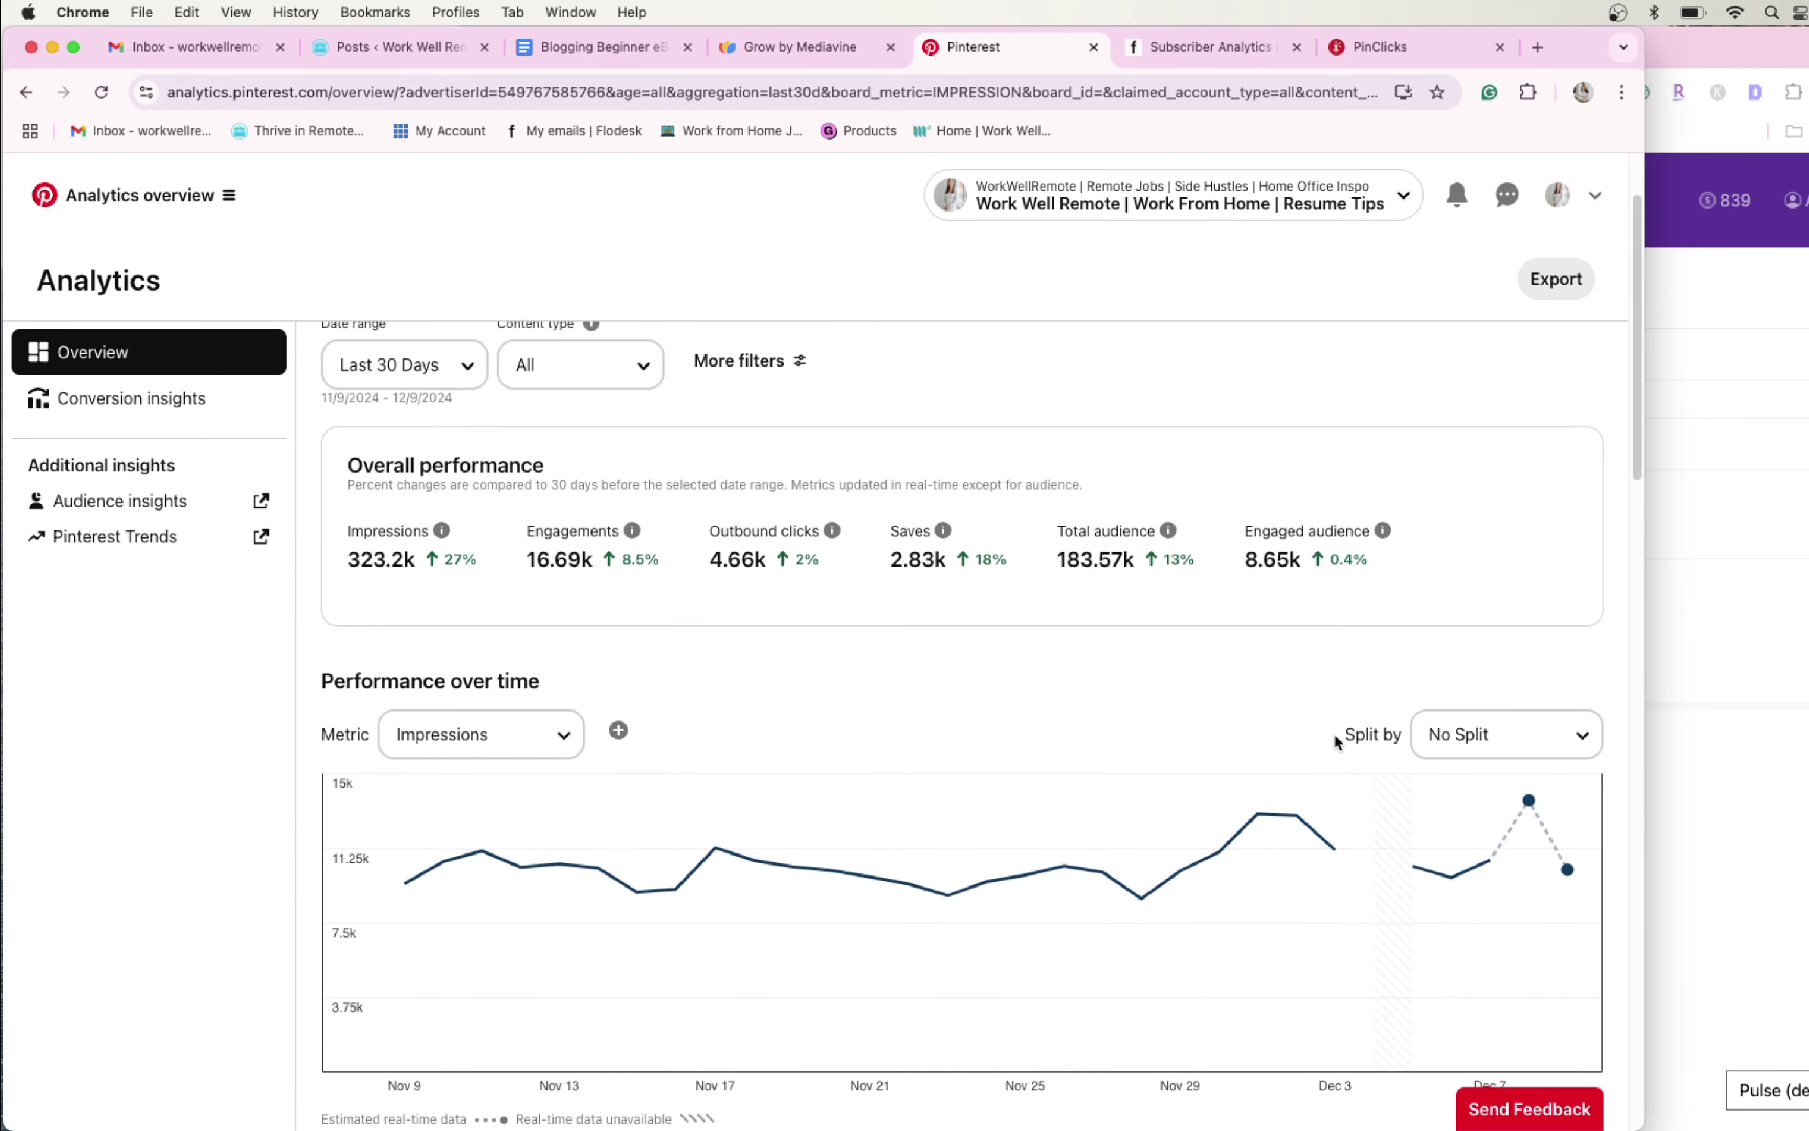
scroll(1607, 877, down, 1)
mouse_move(1577, 874)
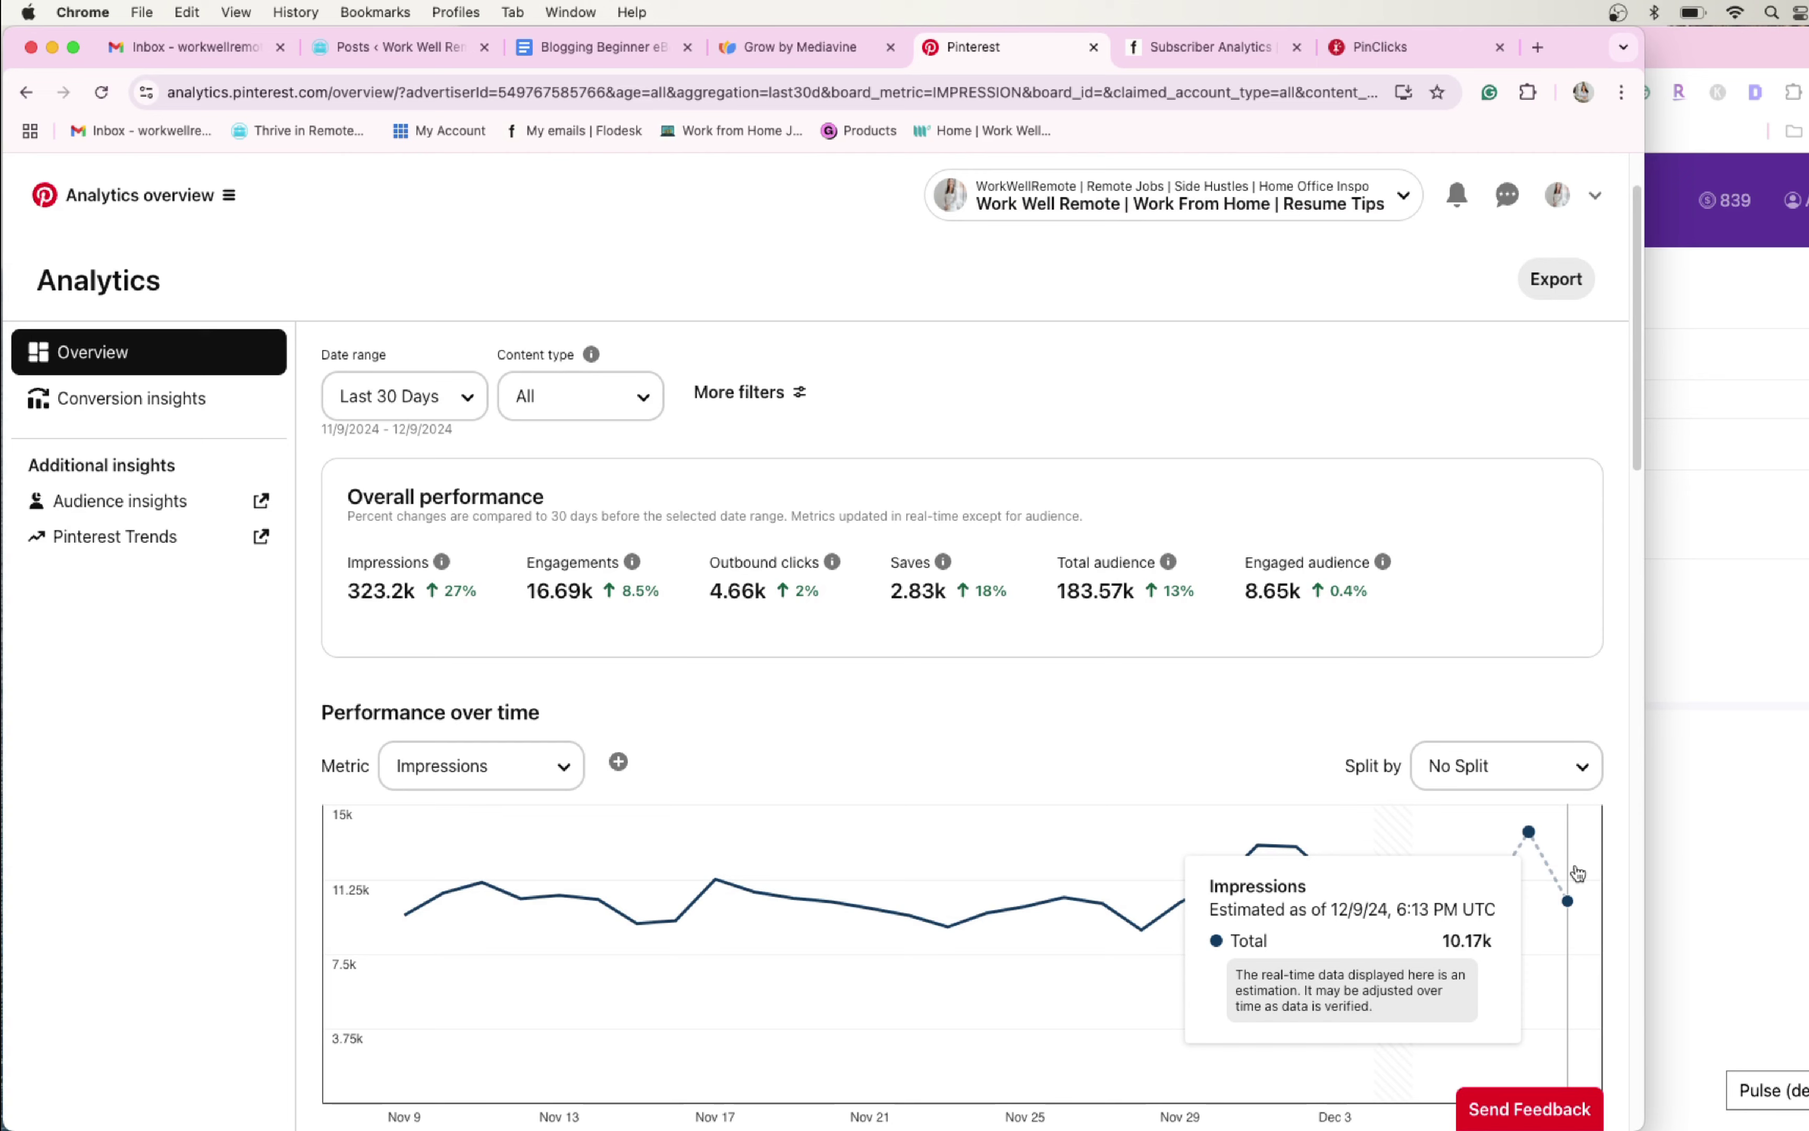
scroll(672, 710, up, 2)
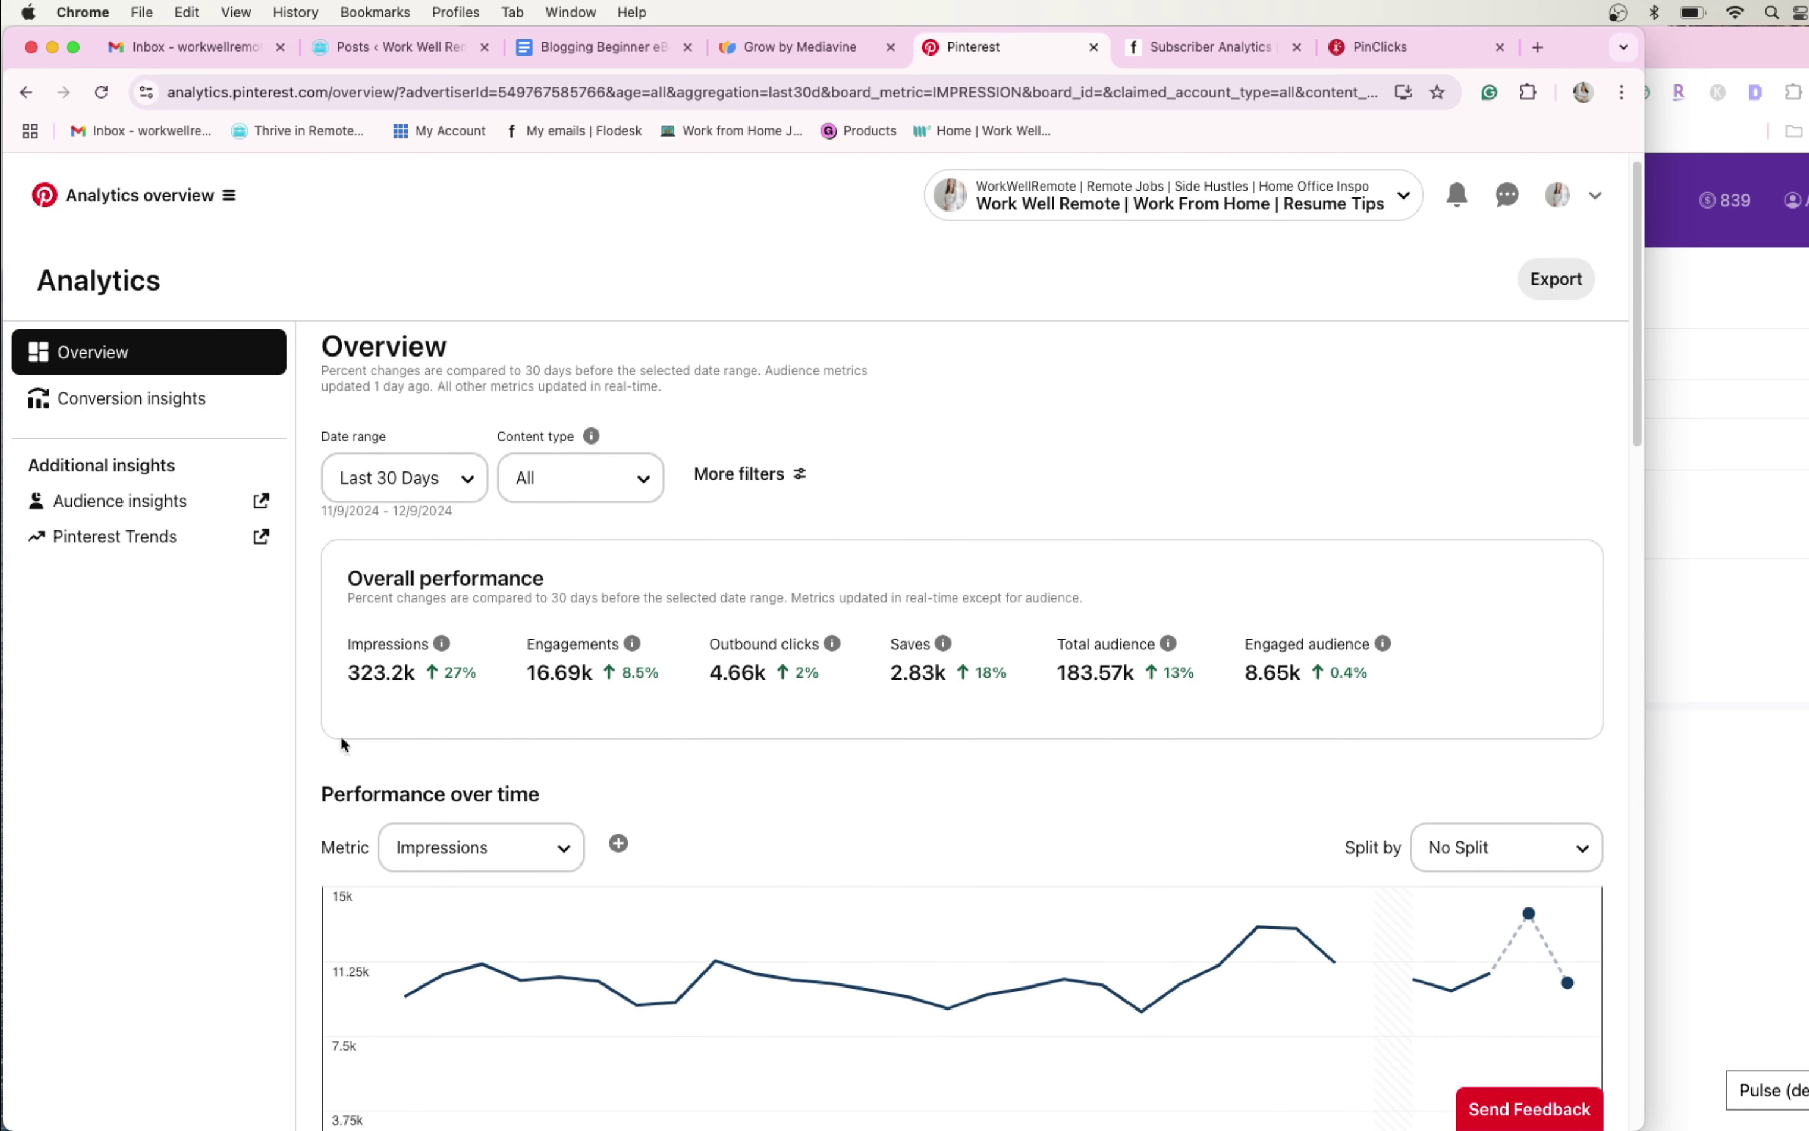
scroll(979, 460, up, 1)
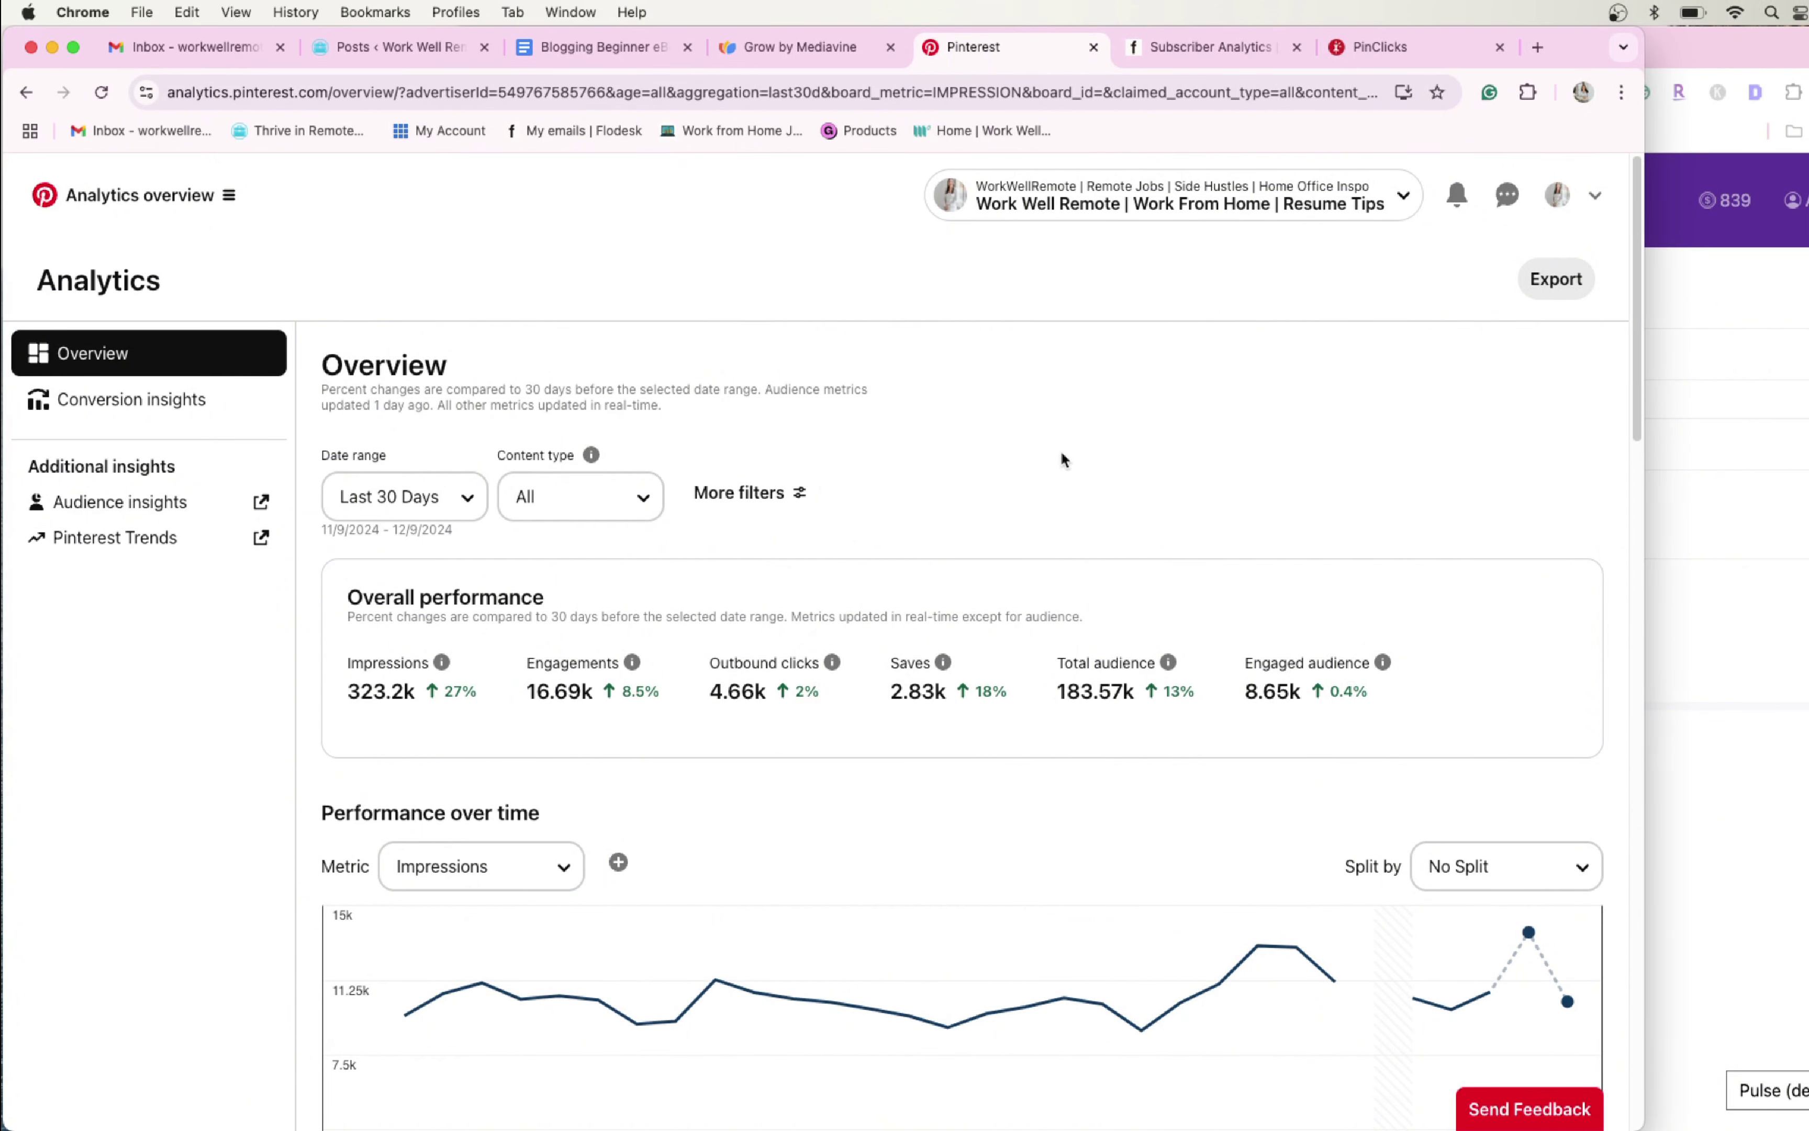
Browse the Pinterest home feed from the business profile and open the cute dorm desk organization pin
click(1557, 199)
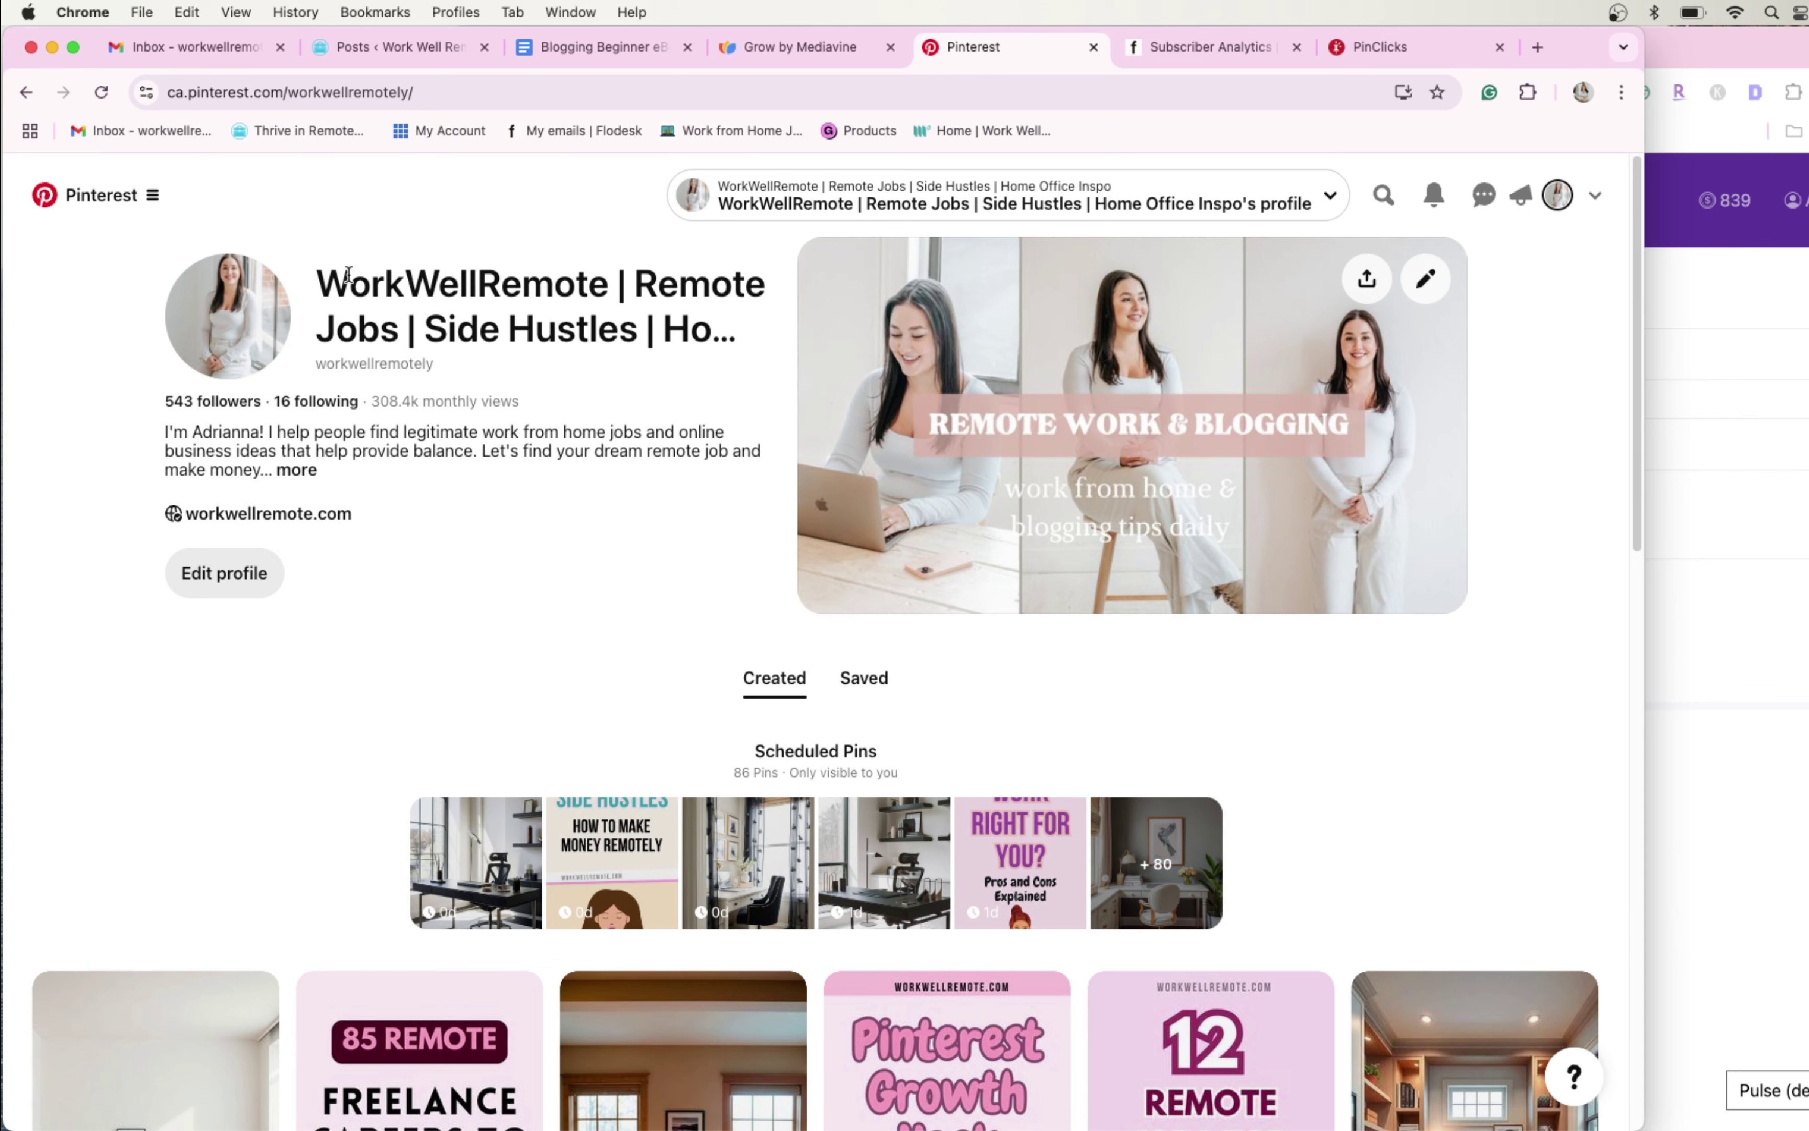
click(149, 195)
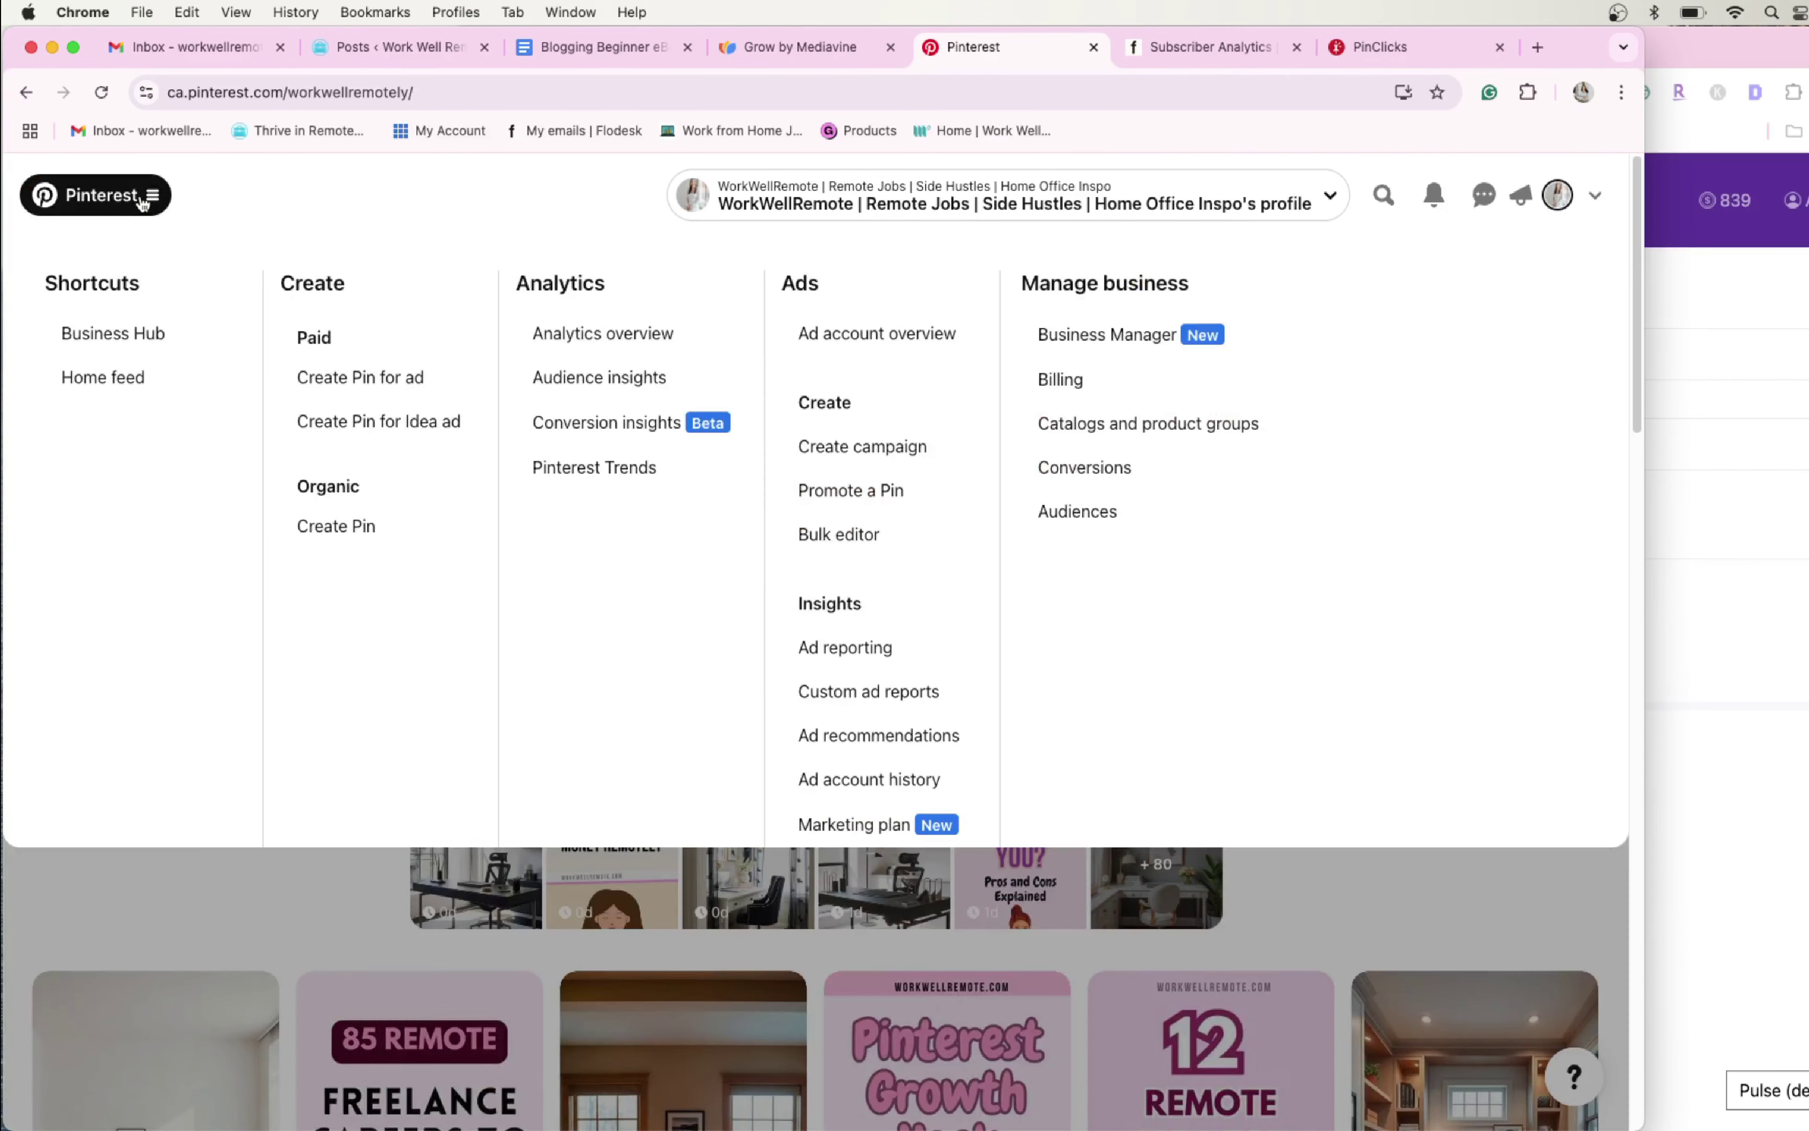
click(140, 377)
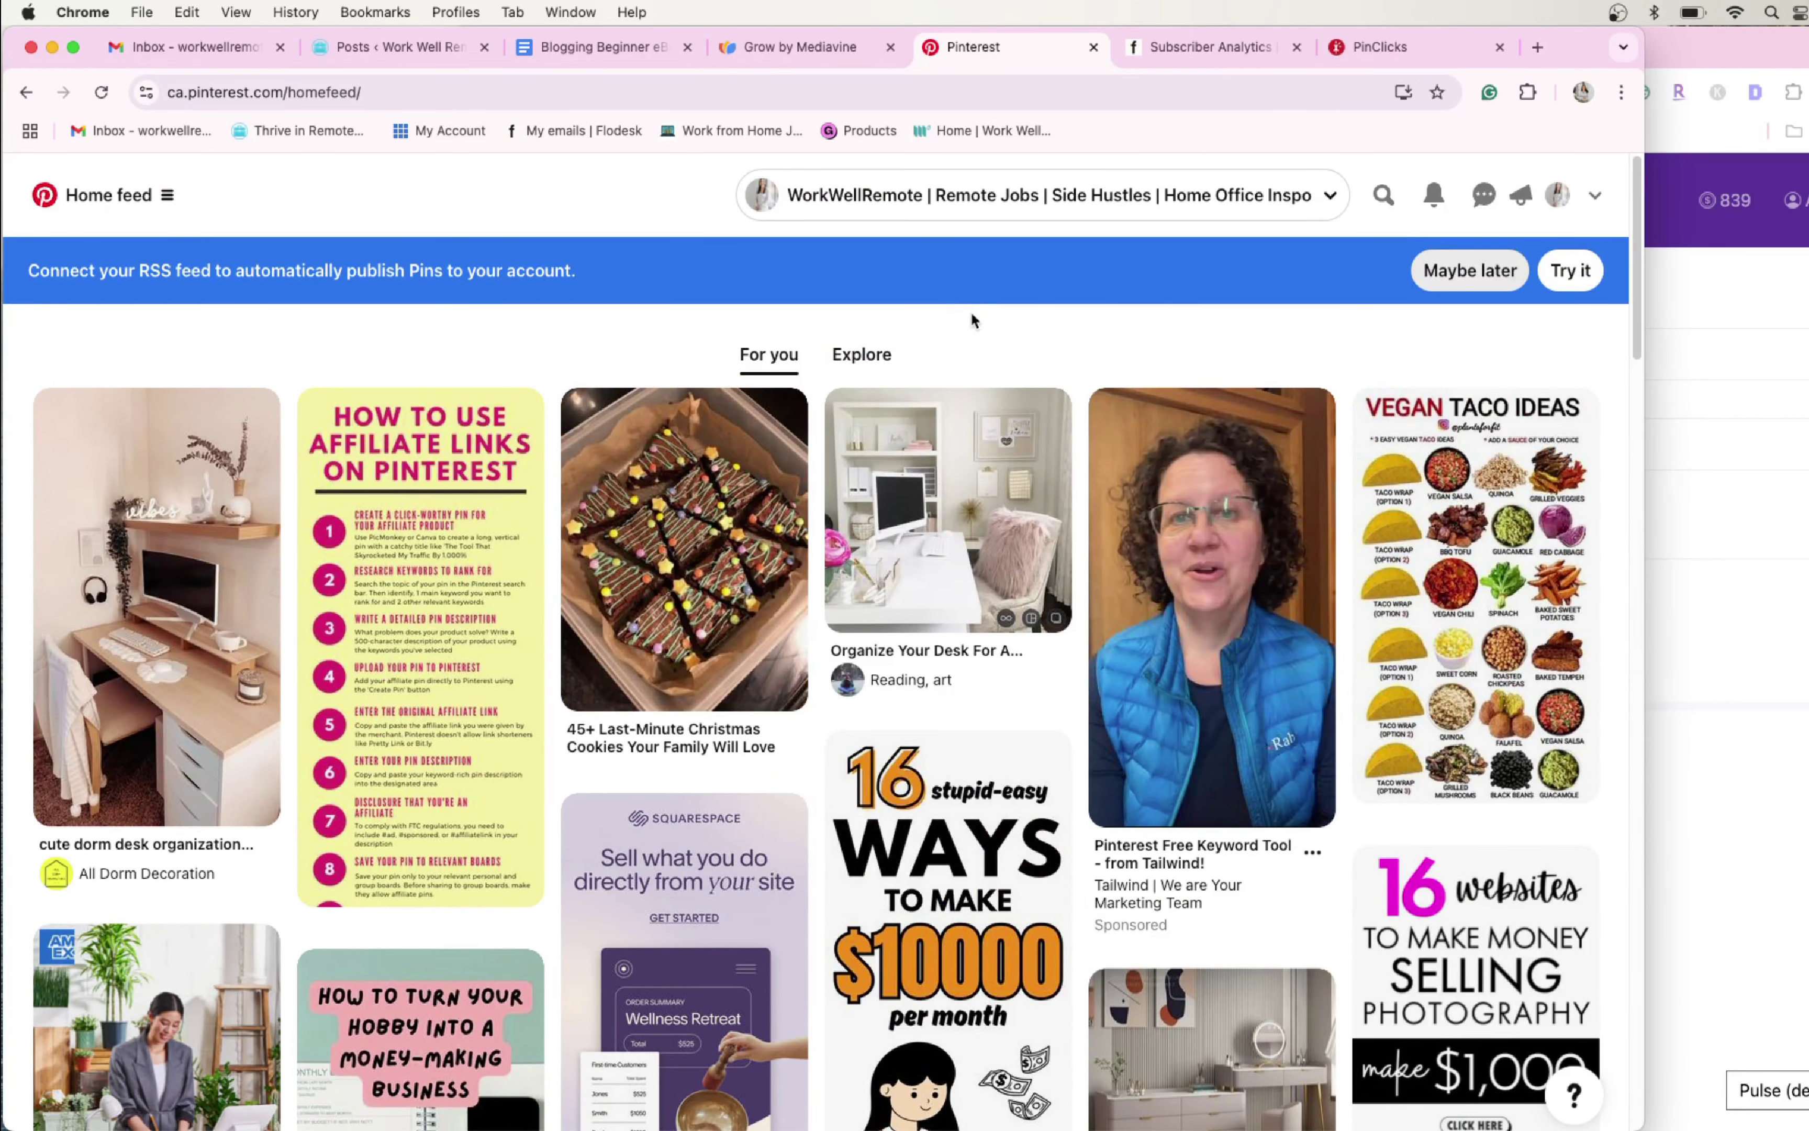
scroll(973, 323, down, 1)
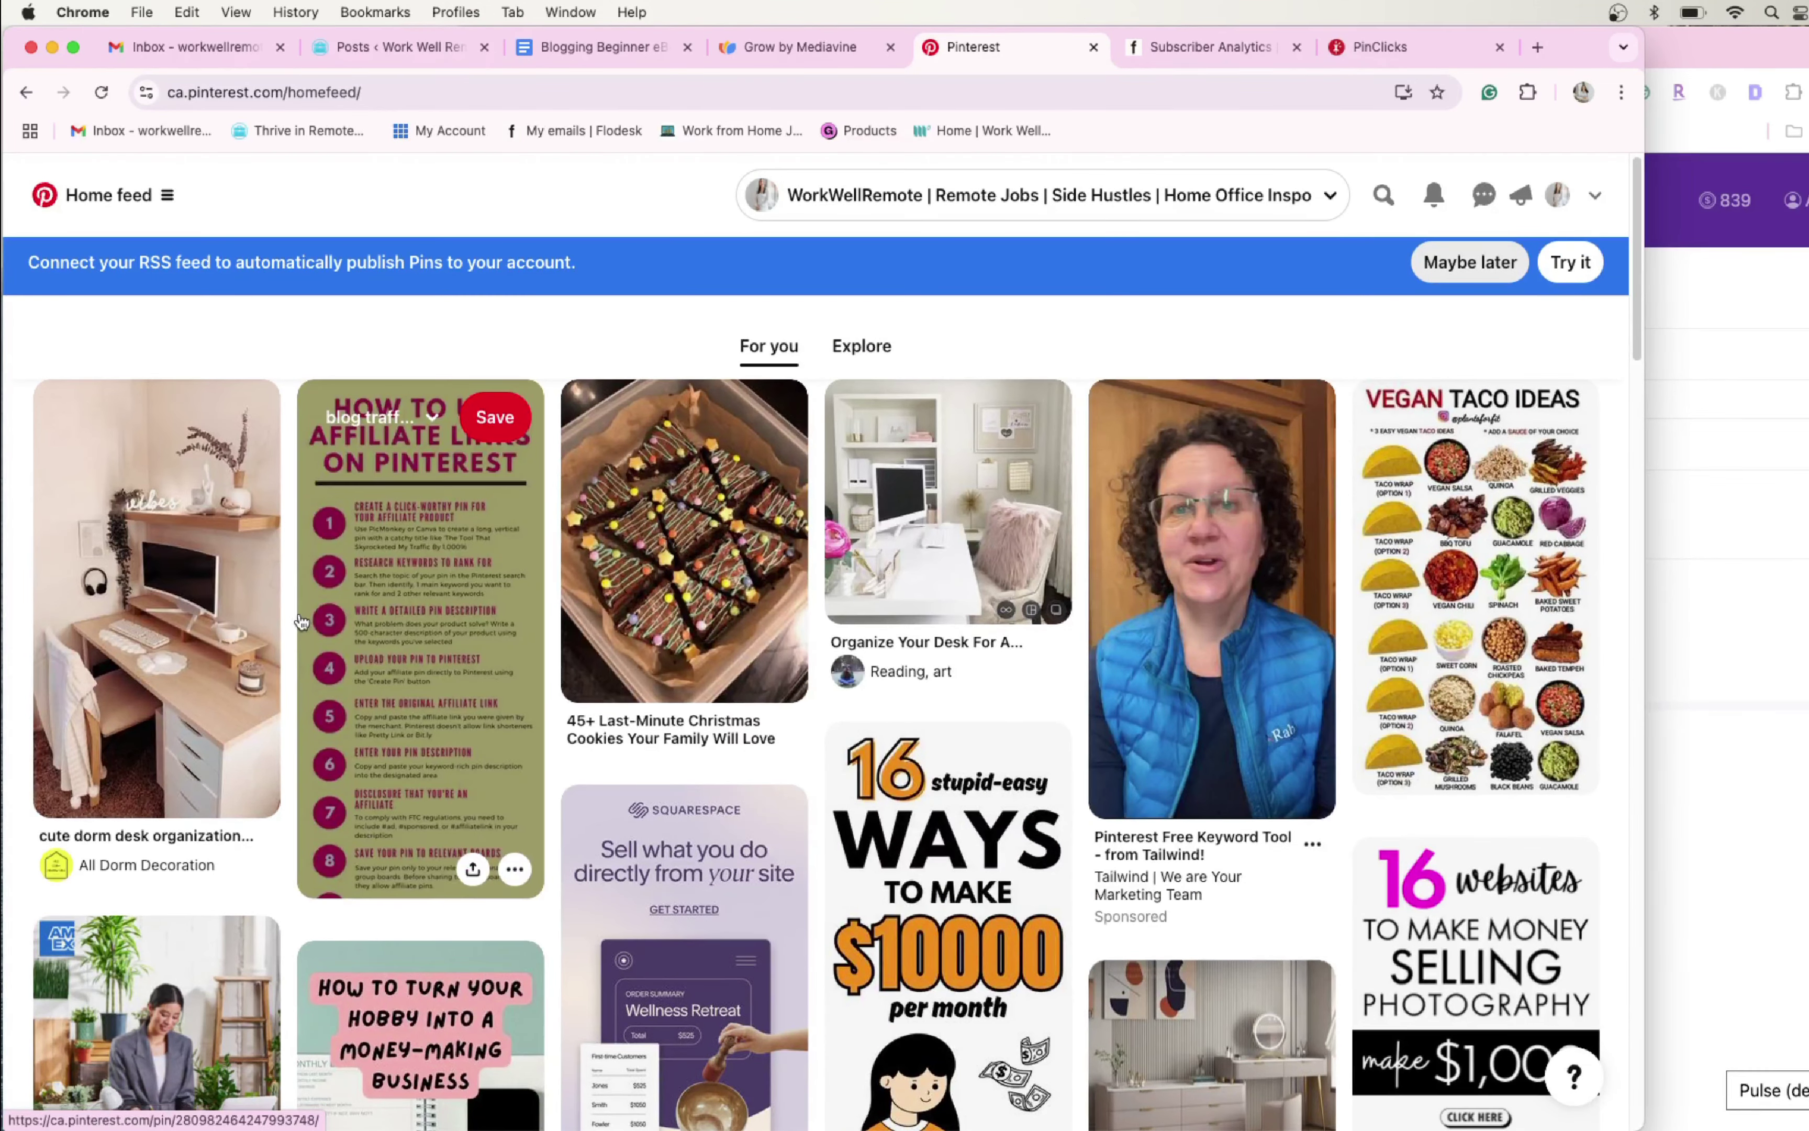
scroll(314, 644, down, 2)
scroll(271, 651, down, 2)
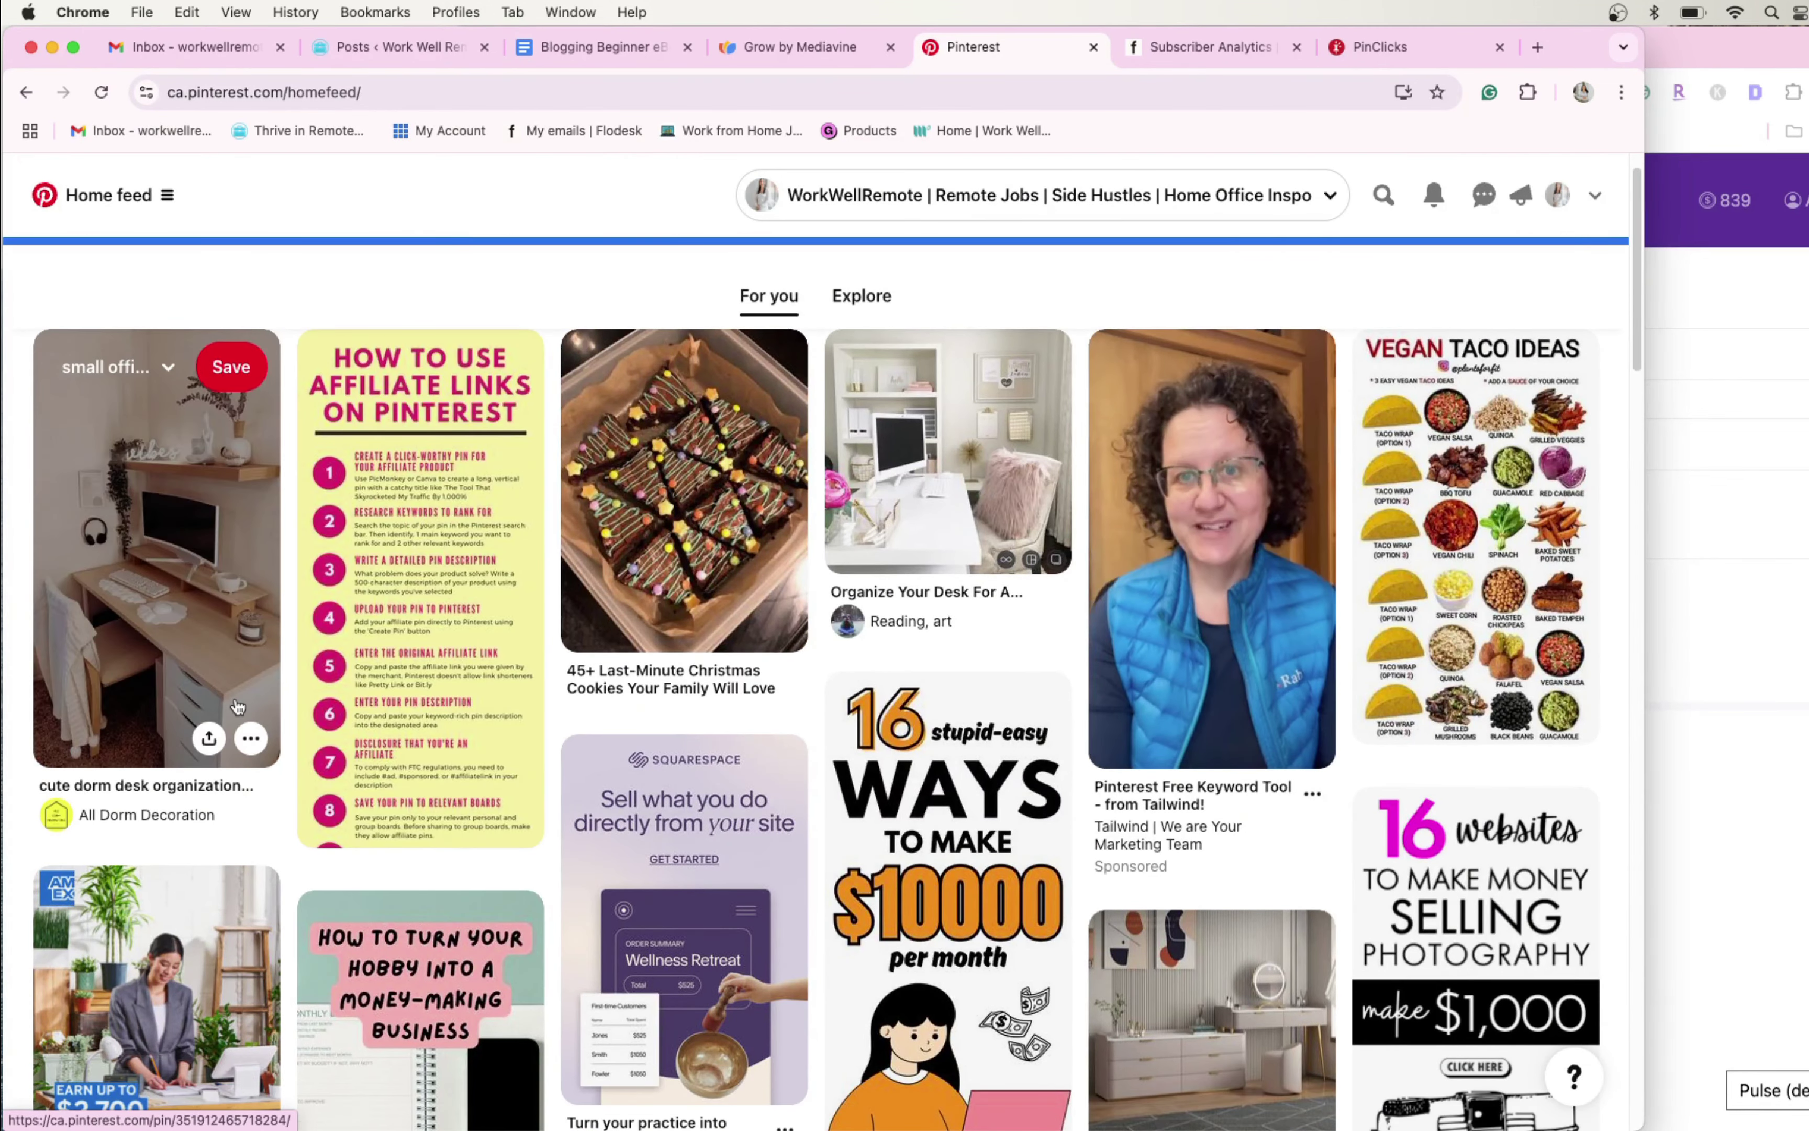
click(148, 794)
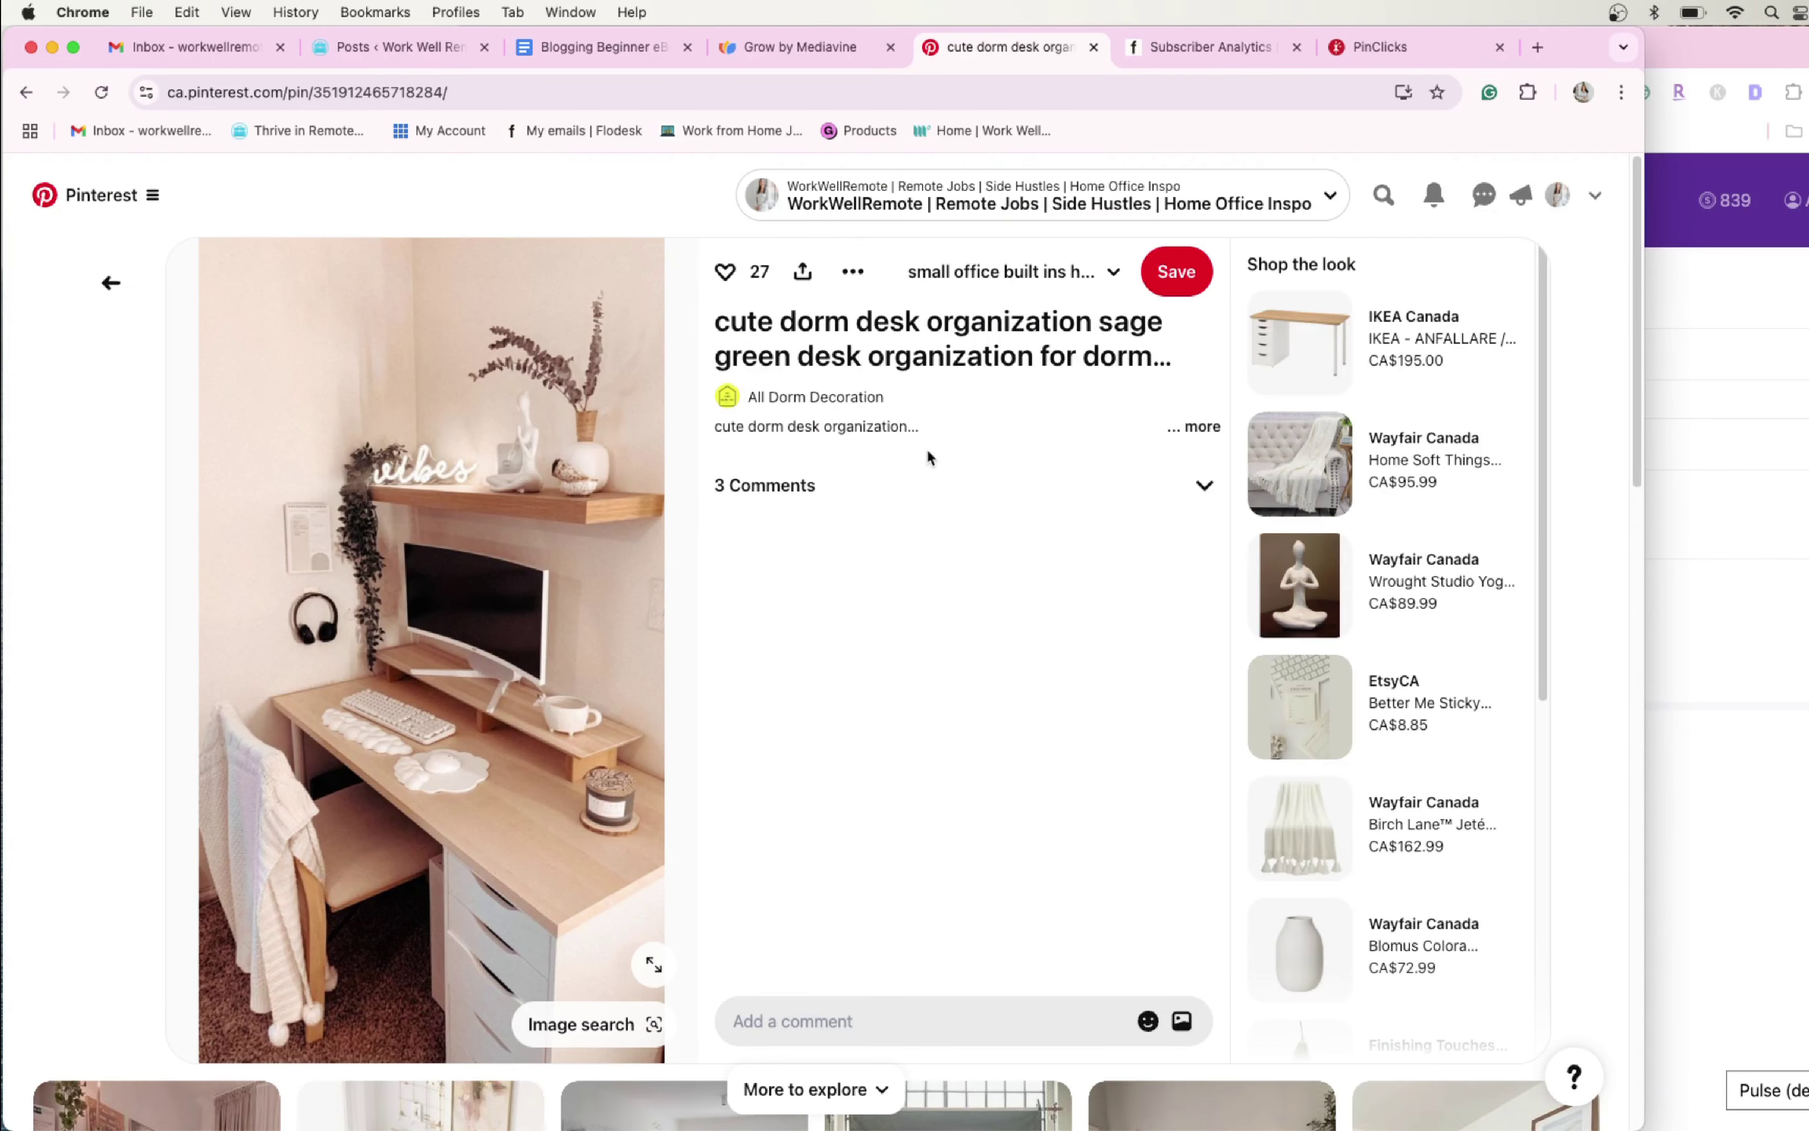
Switch to PinClicks and run a keyword research search for "dorm desk"
click(1397, 42)
click(513, 383)
drag(514, 384, 355, 382)
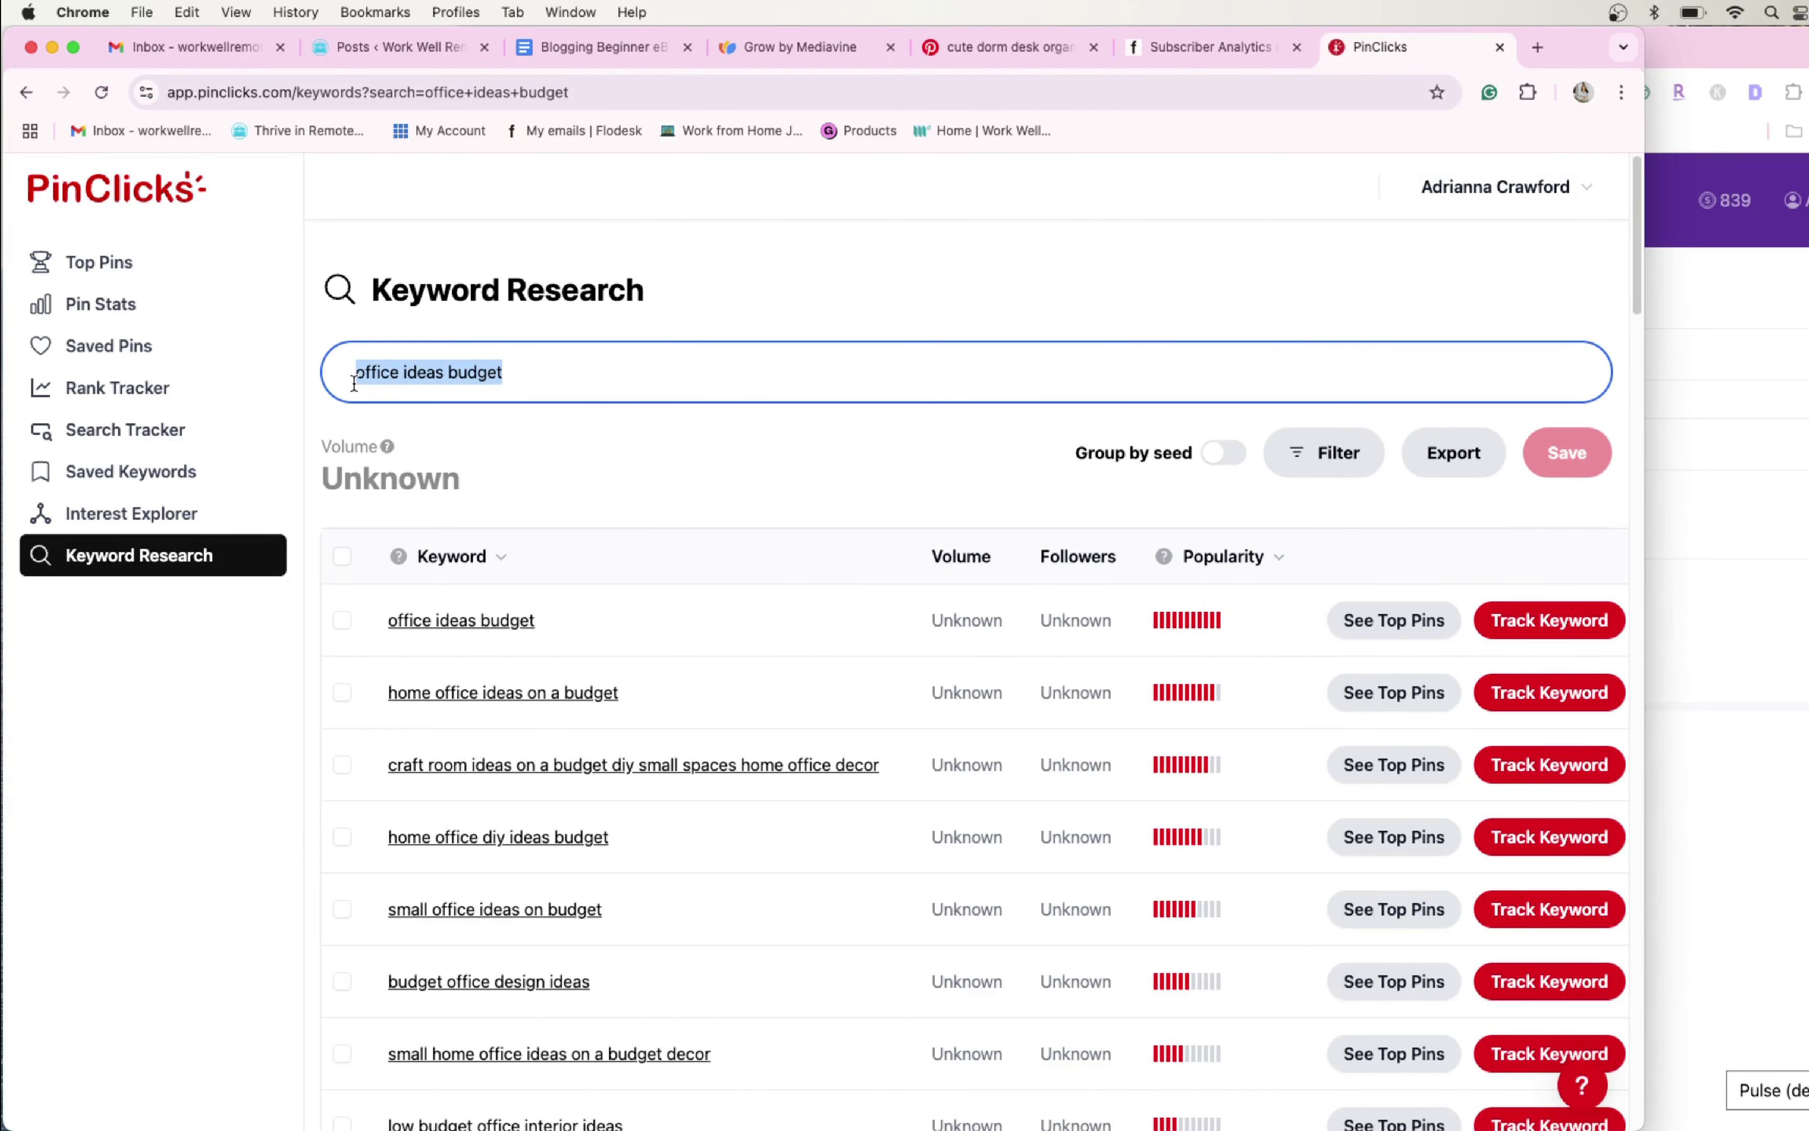
text(dorm desk)
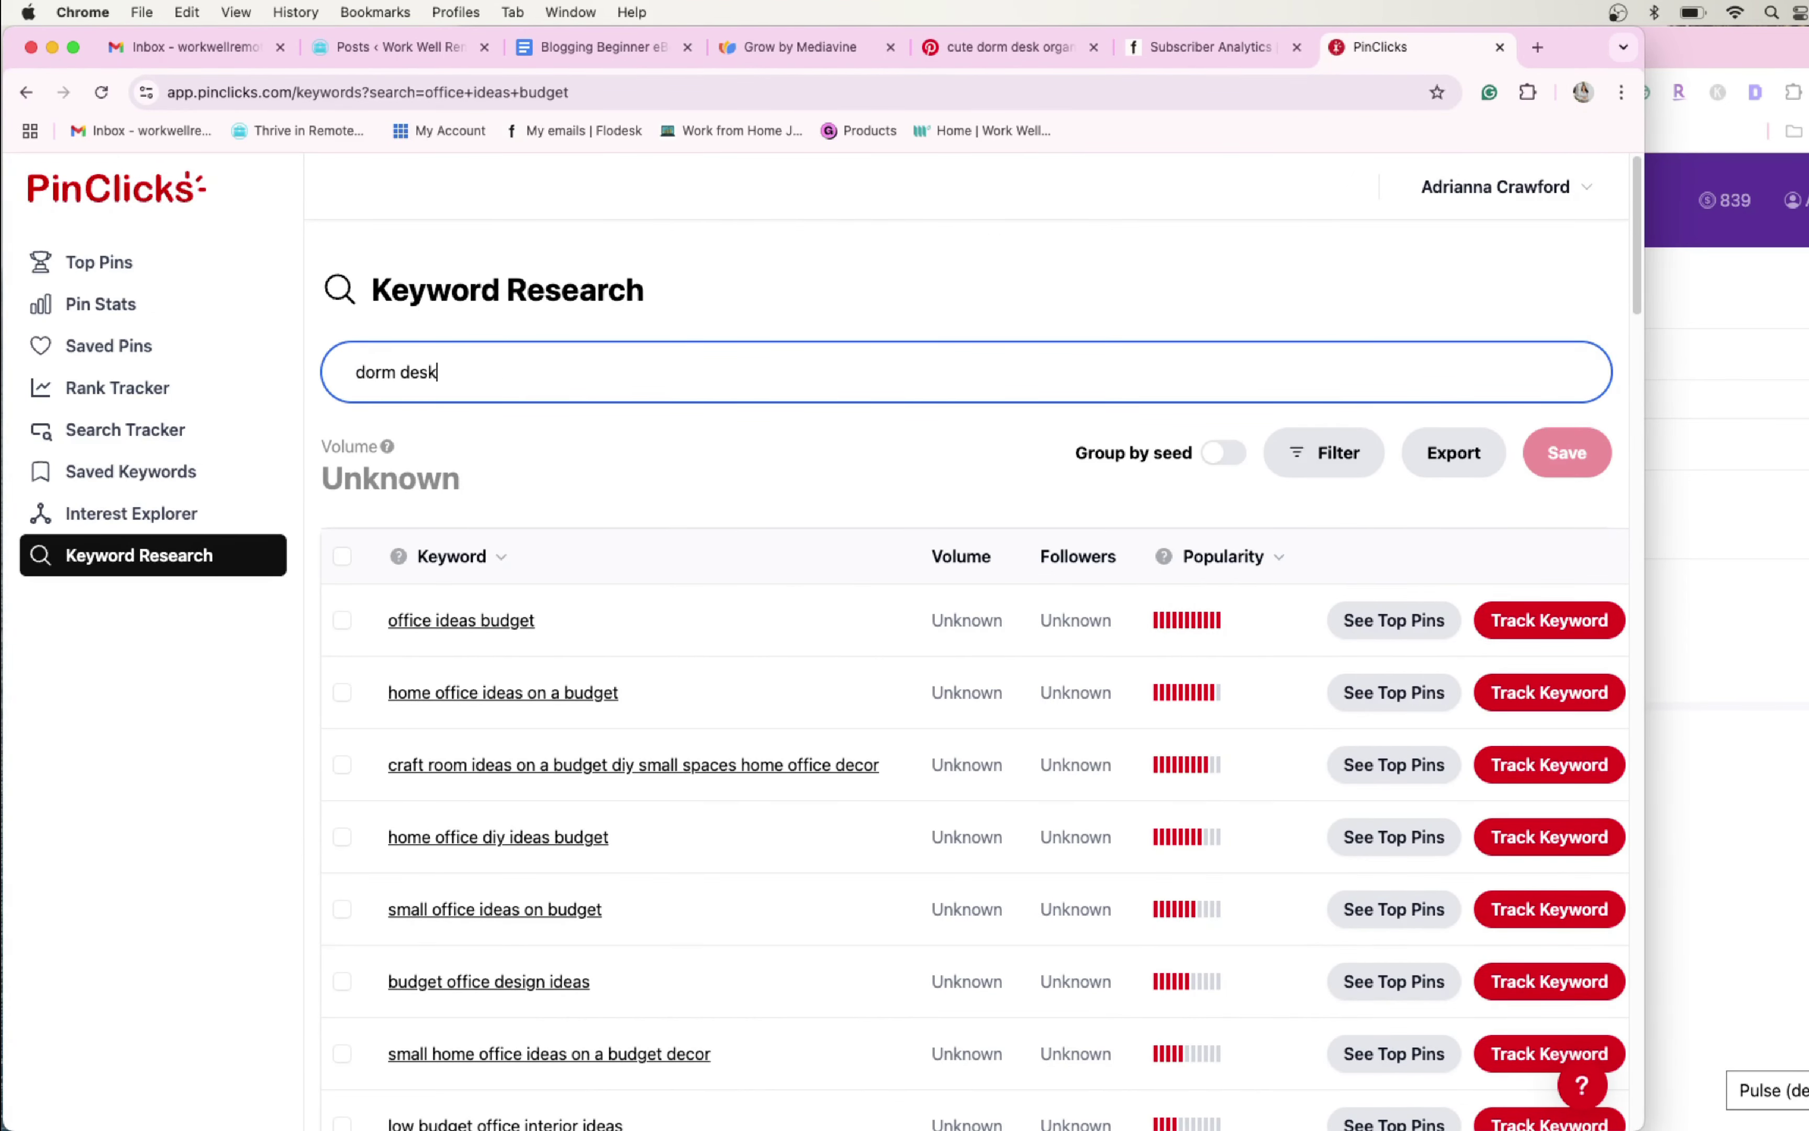
key(Return)
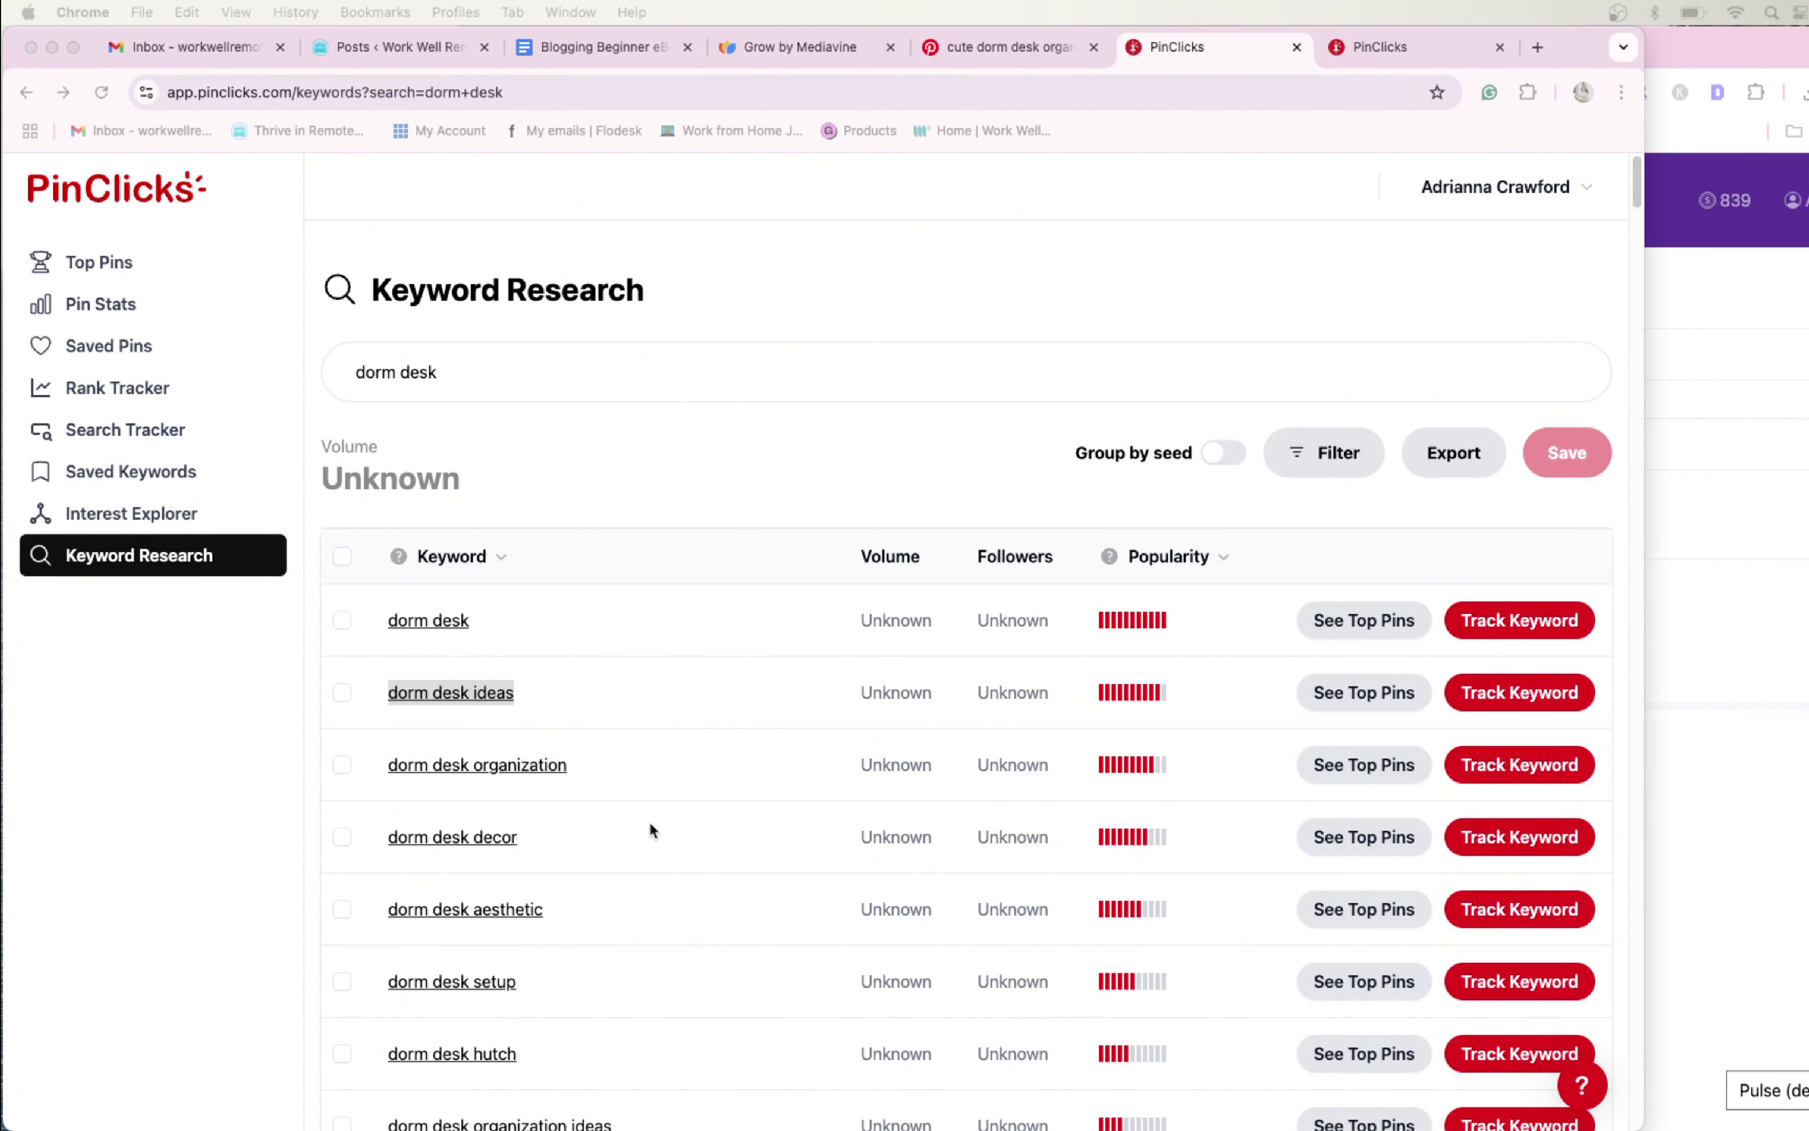
View the "dorm desk ideas" interest in Interest Explorer and select the title on its Pinterest ideas page
click(1388, 59)
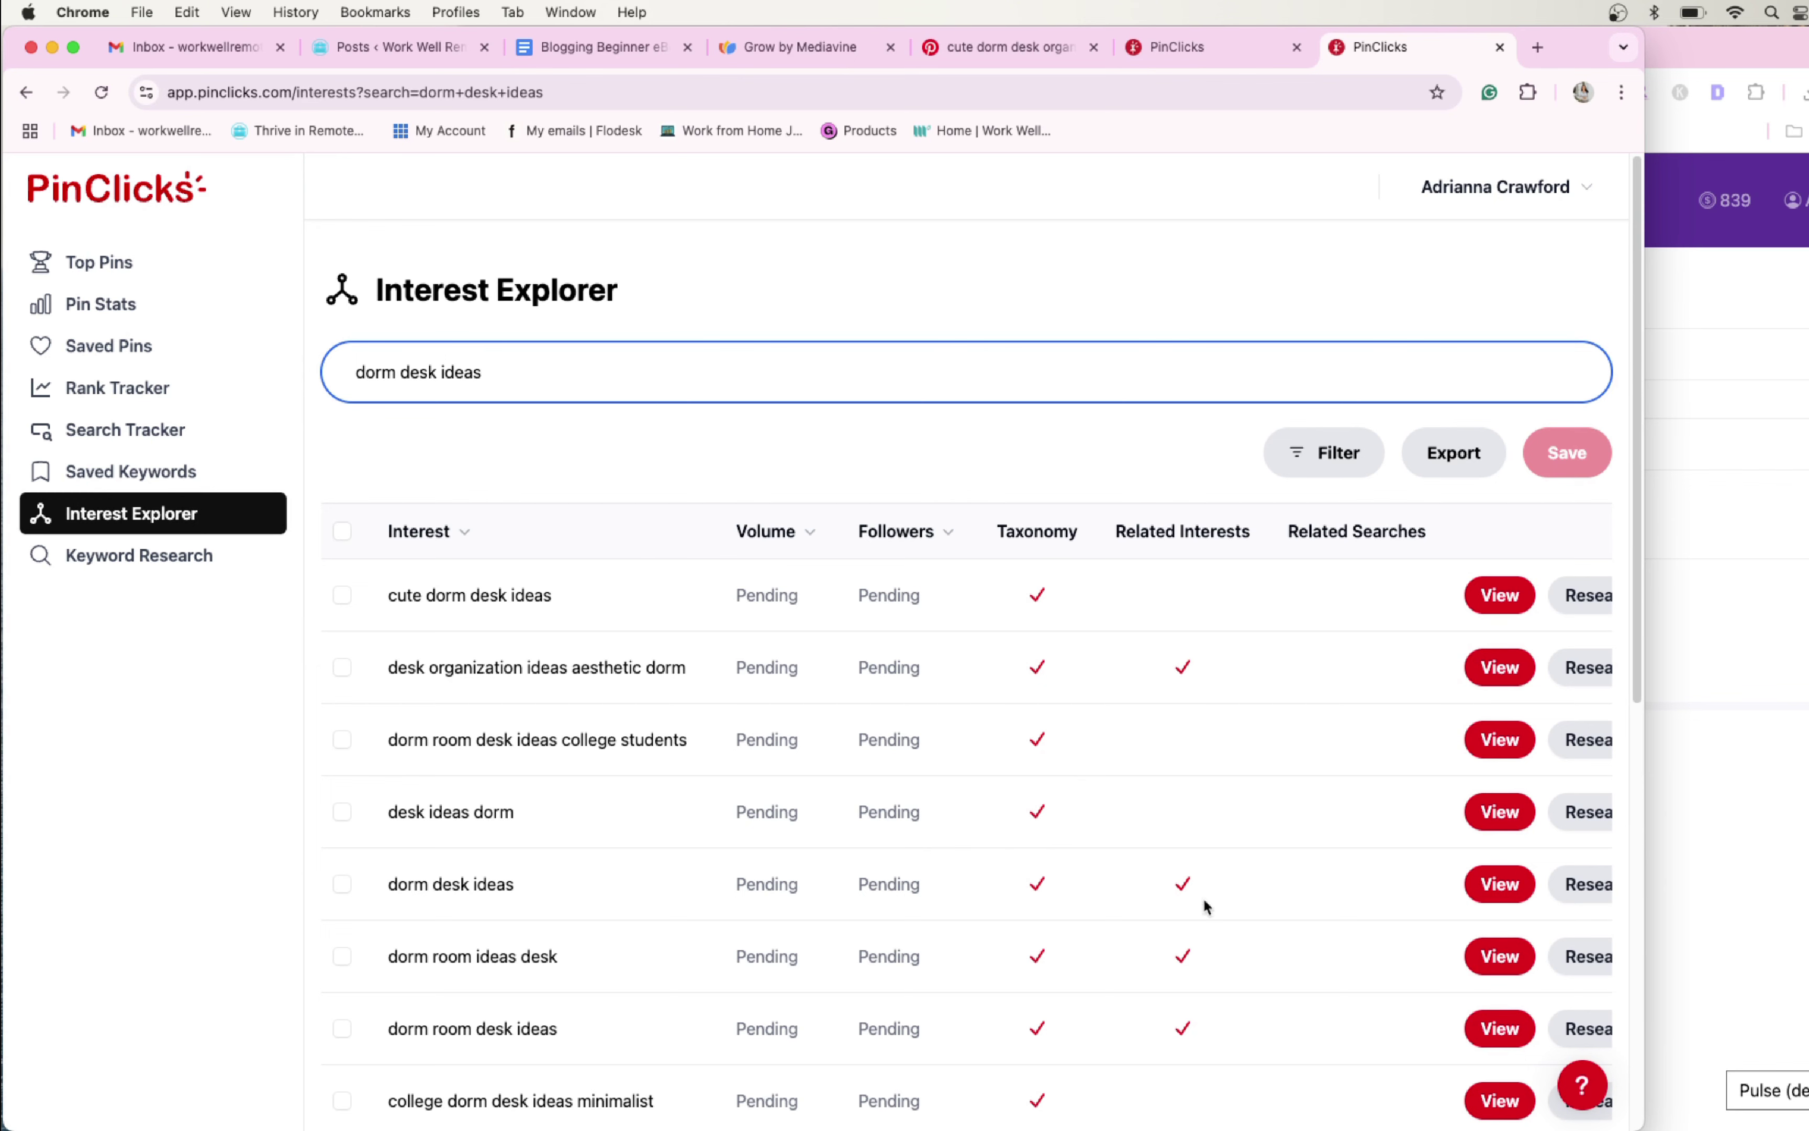
click(1470, 894)
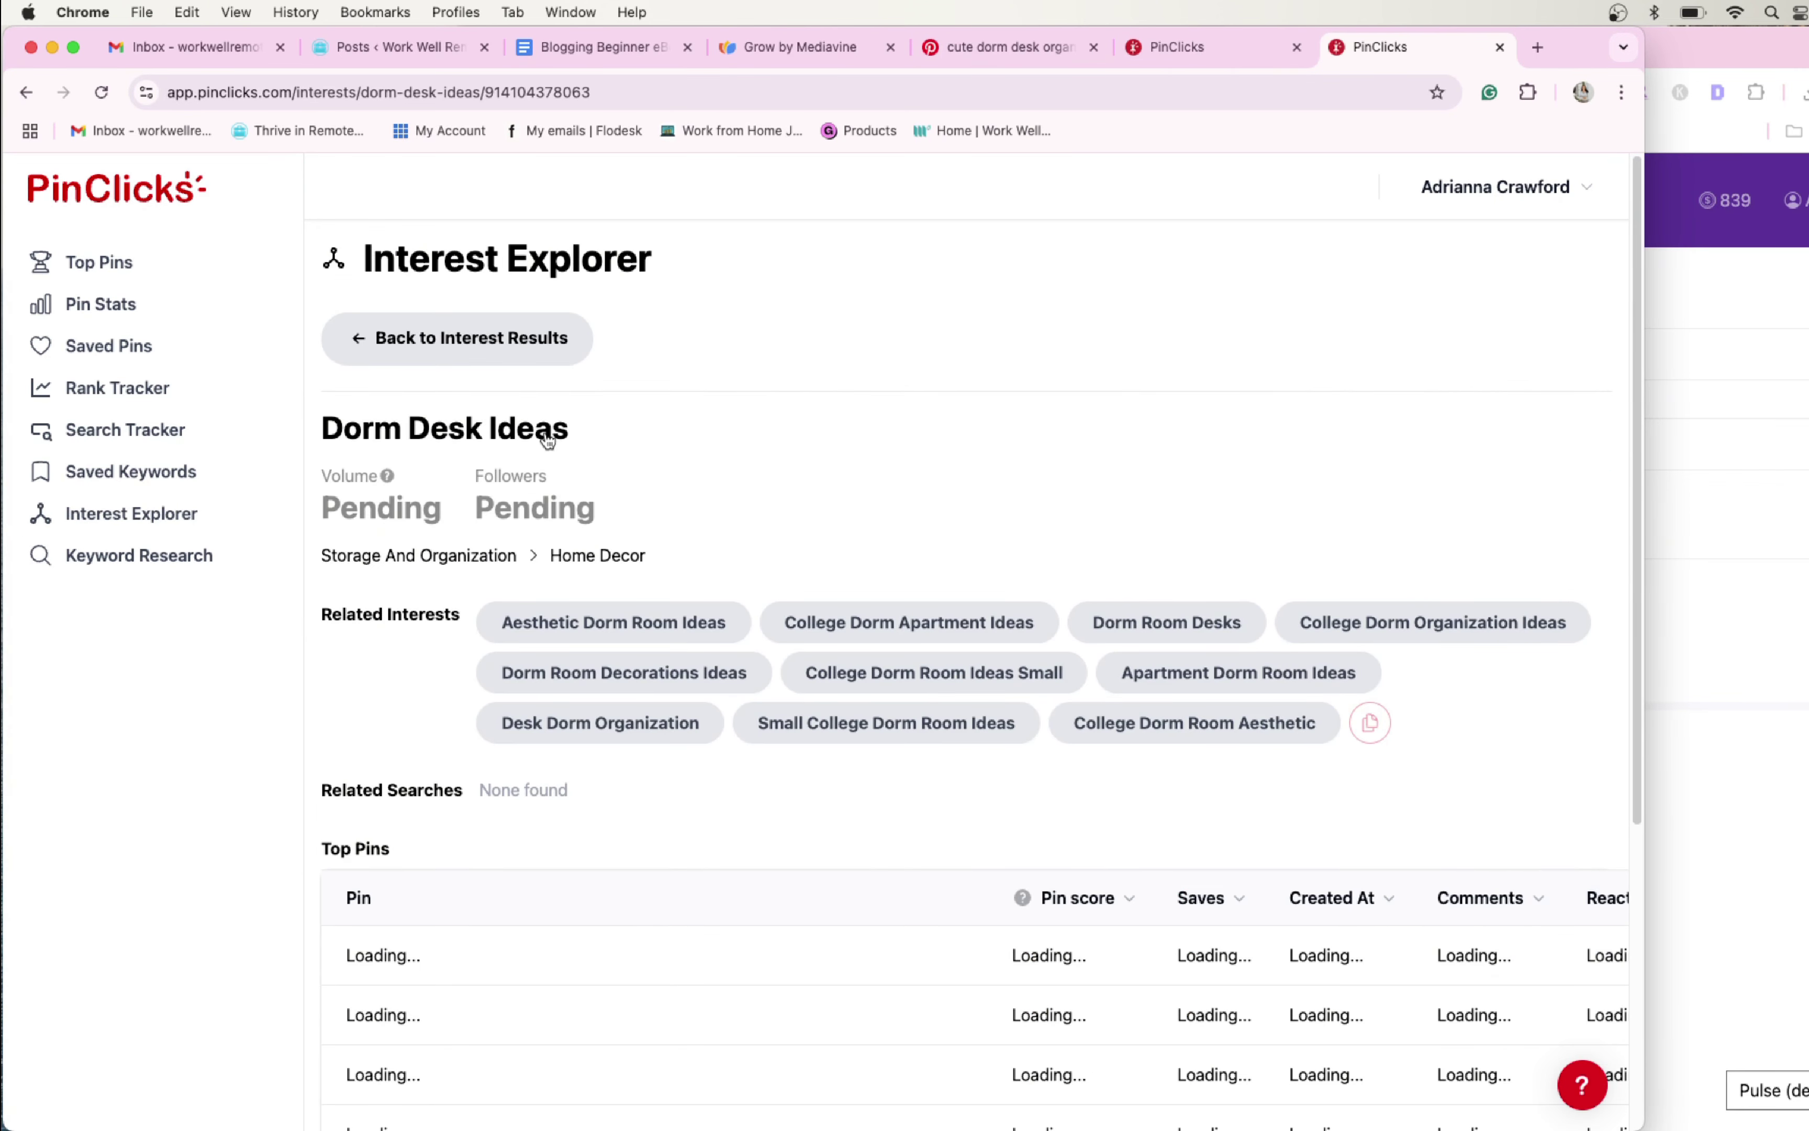
click(549, 438)
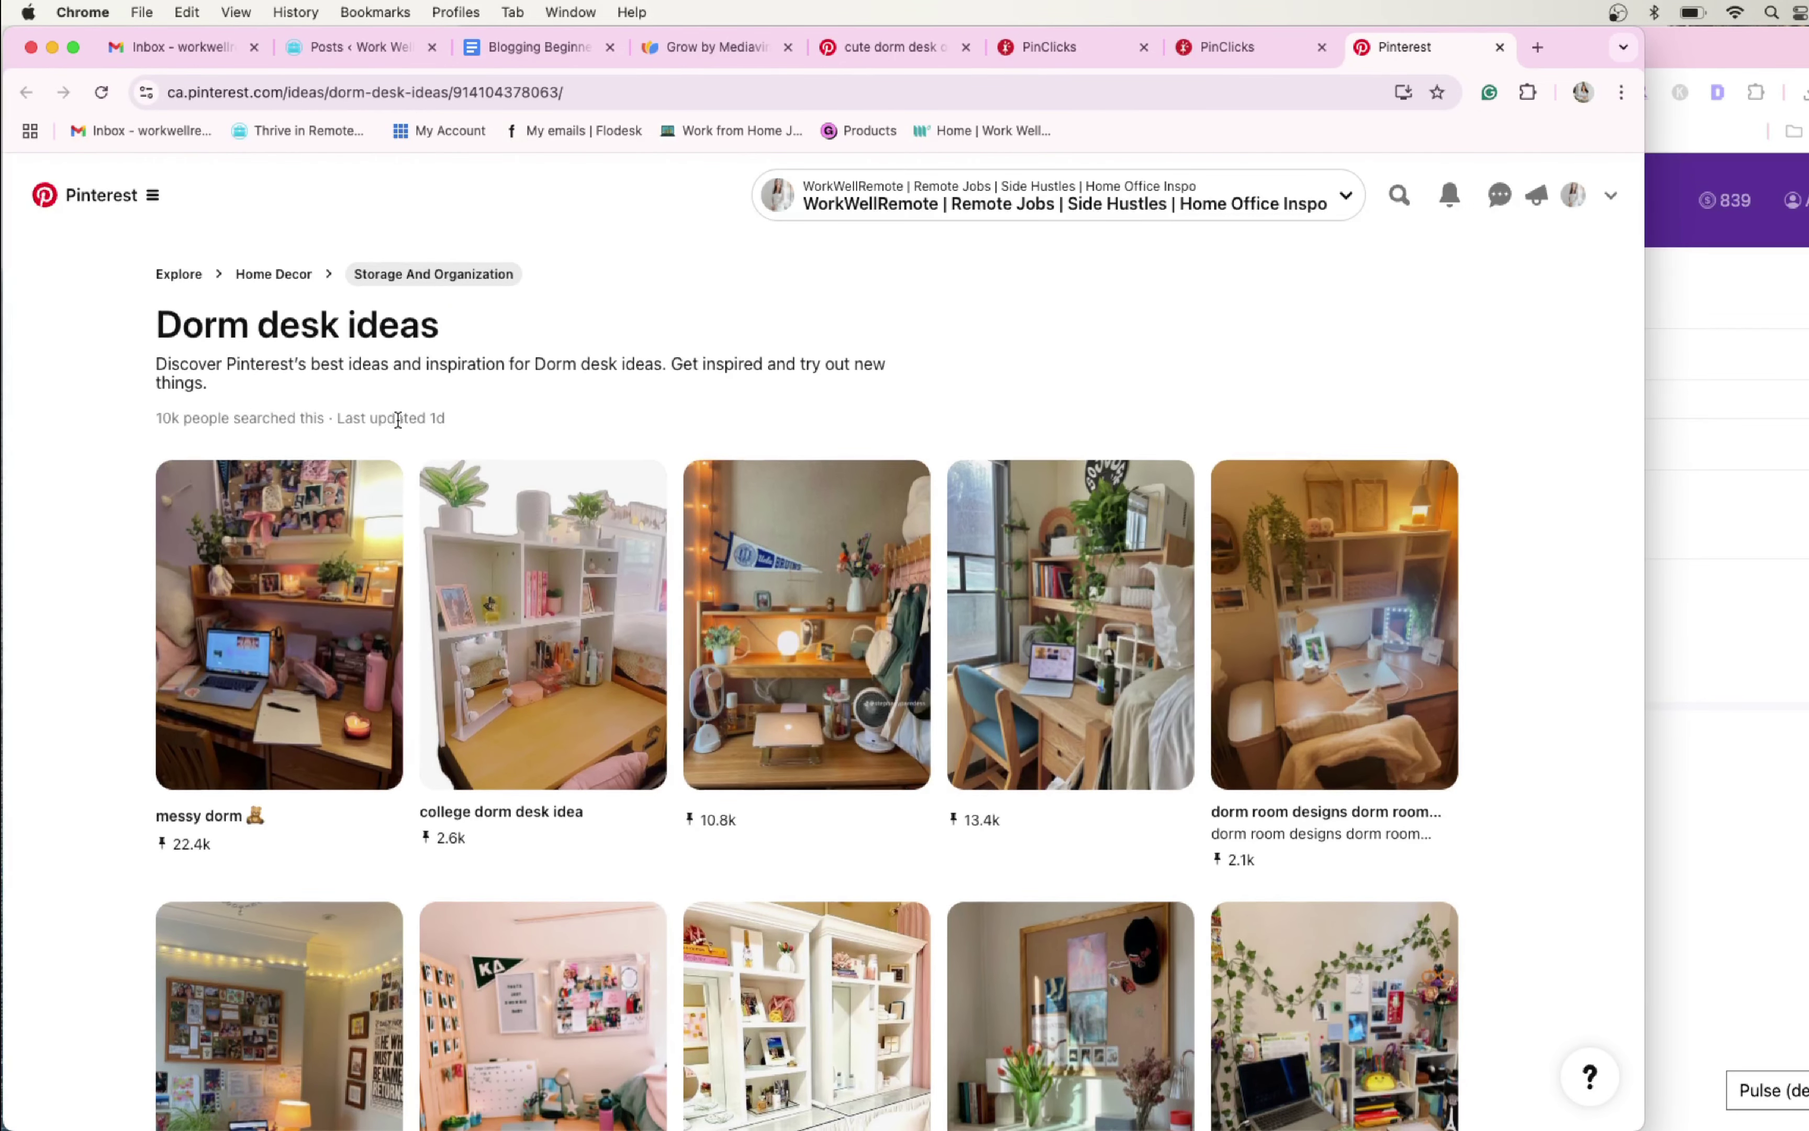
scroll(397, 418, down, 1)
scroll(401, 424, up, 1)
drag(442, 329, 160, 328)
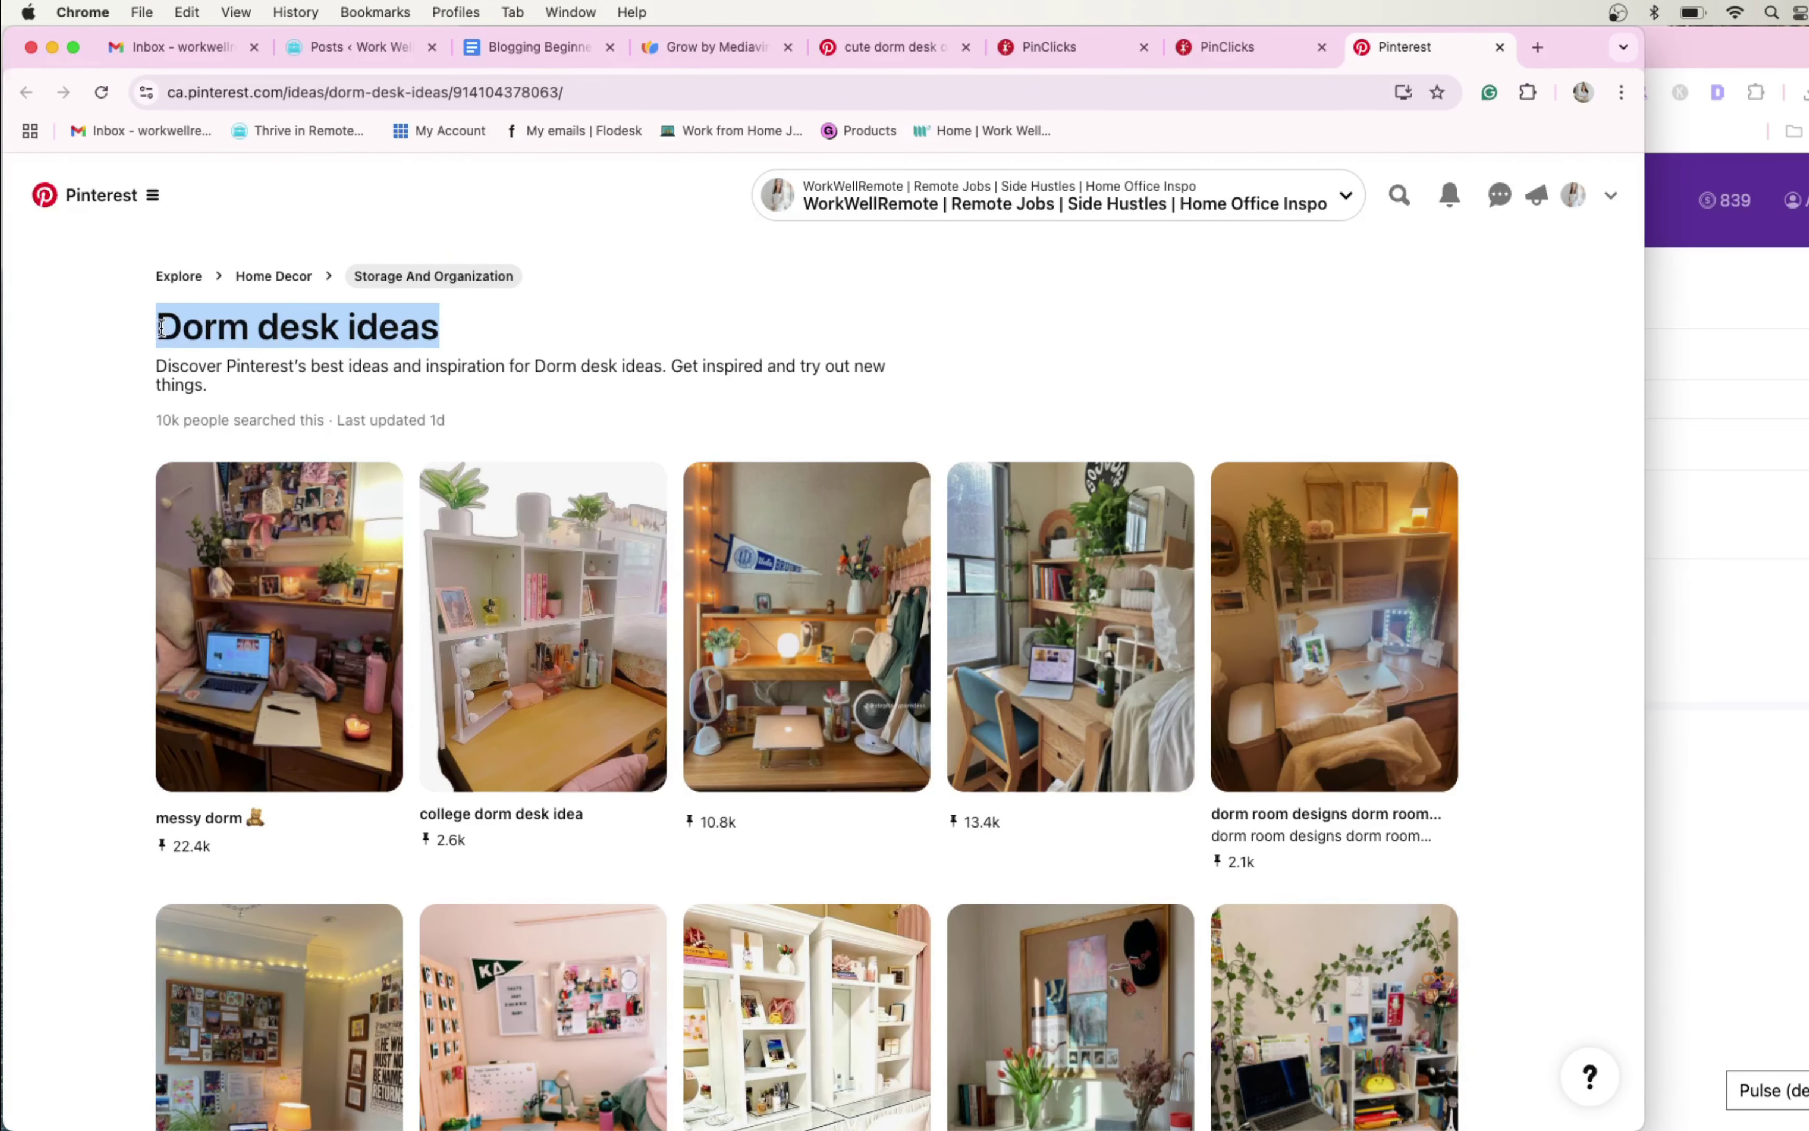
Switch back to the Pinterest profile's saved boards and create a public board named "Dorm desk ideas"
click(934, 45)
click(1558, 195)
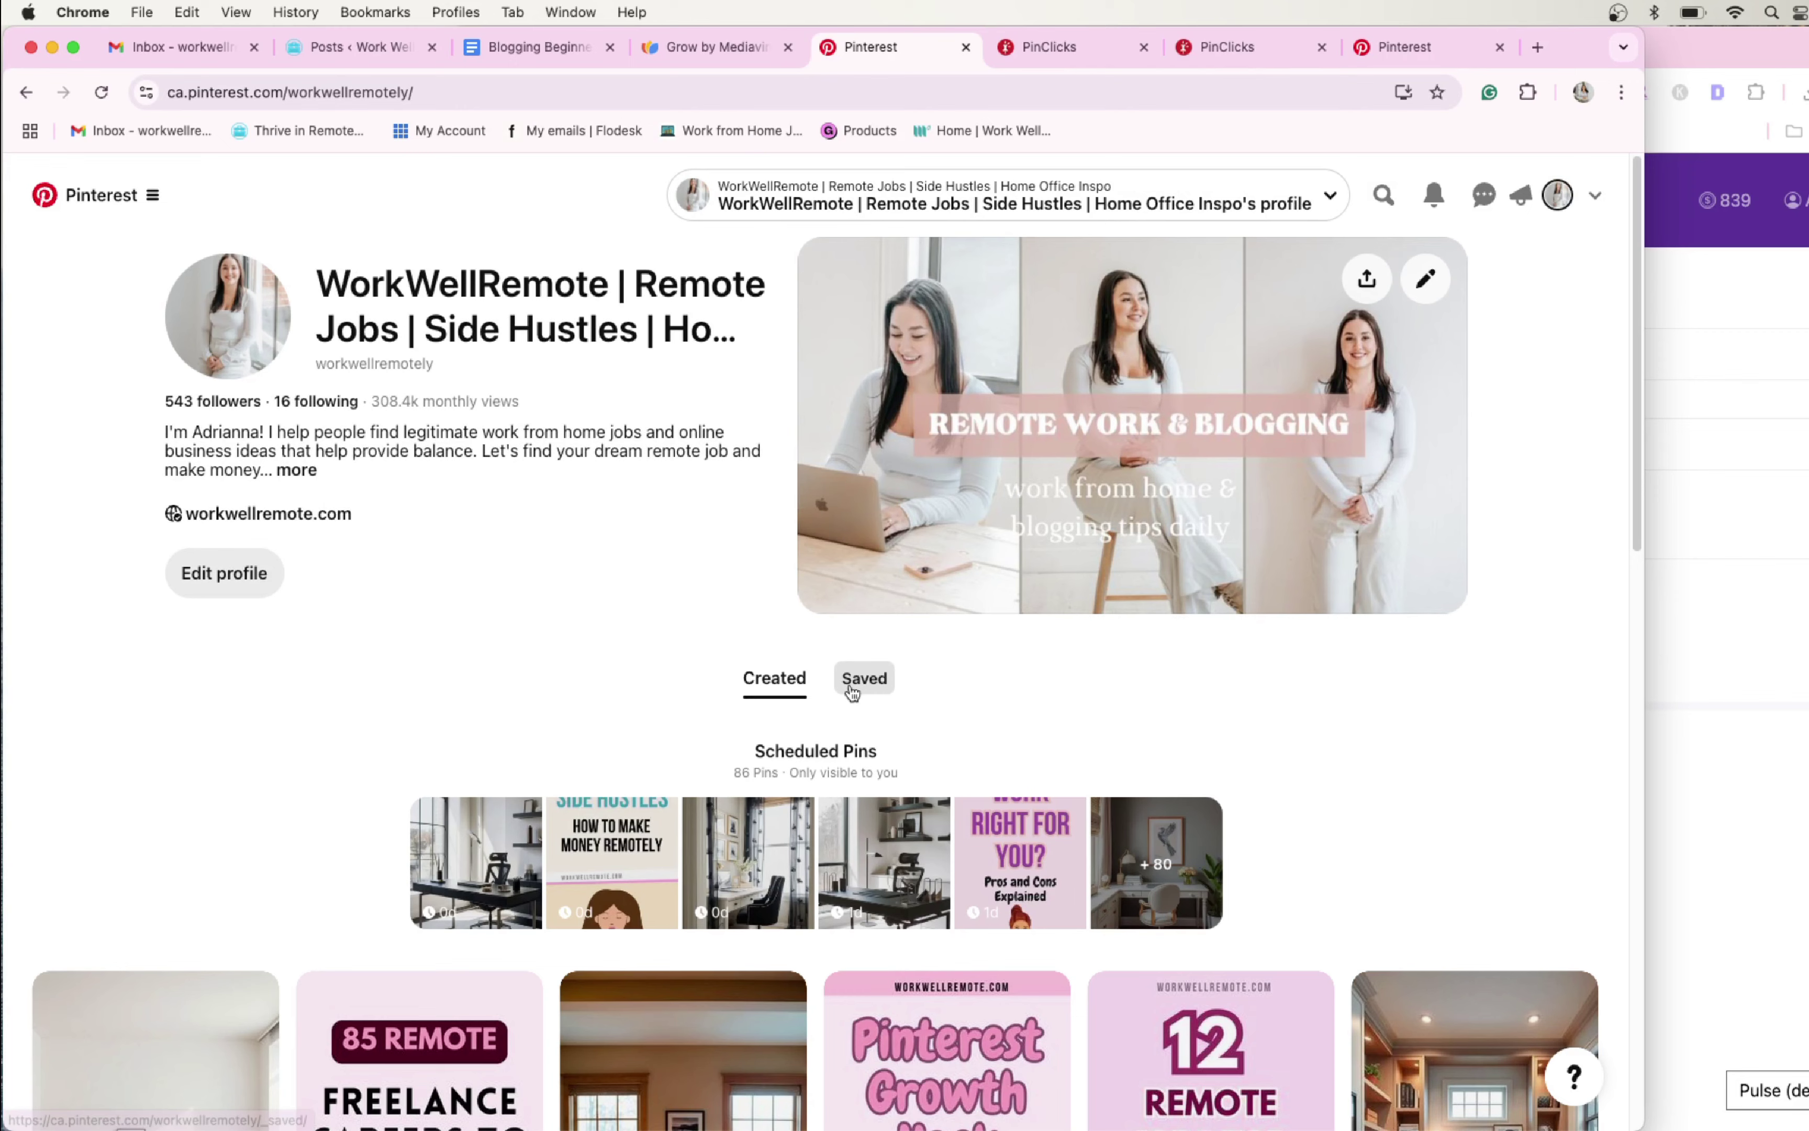
click(865, 677)
click(1582, 751)
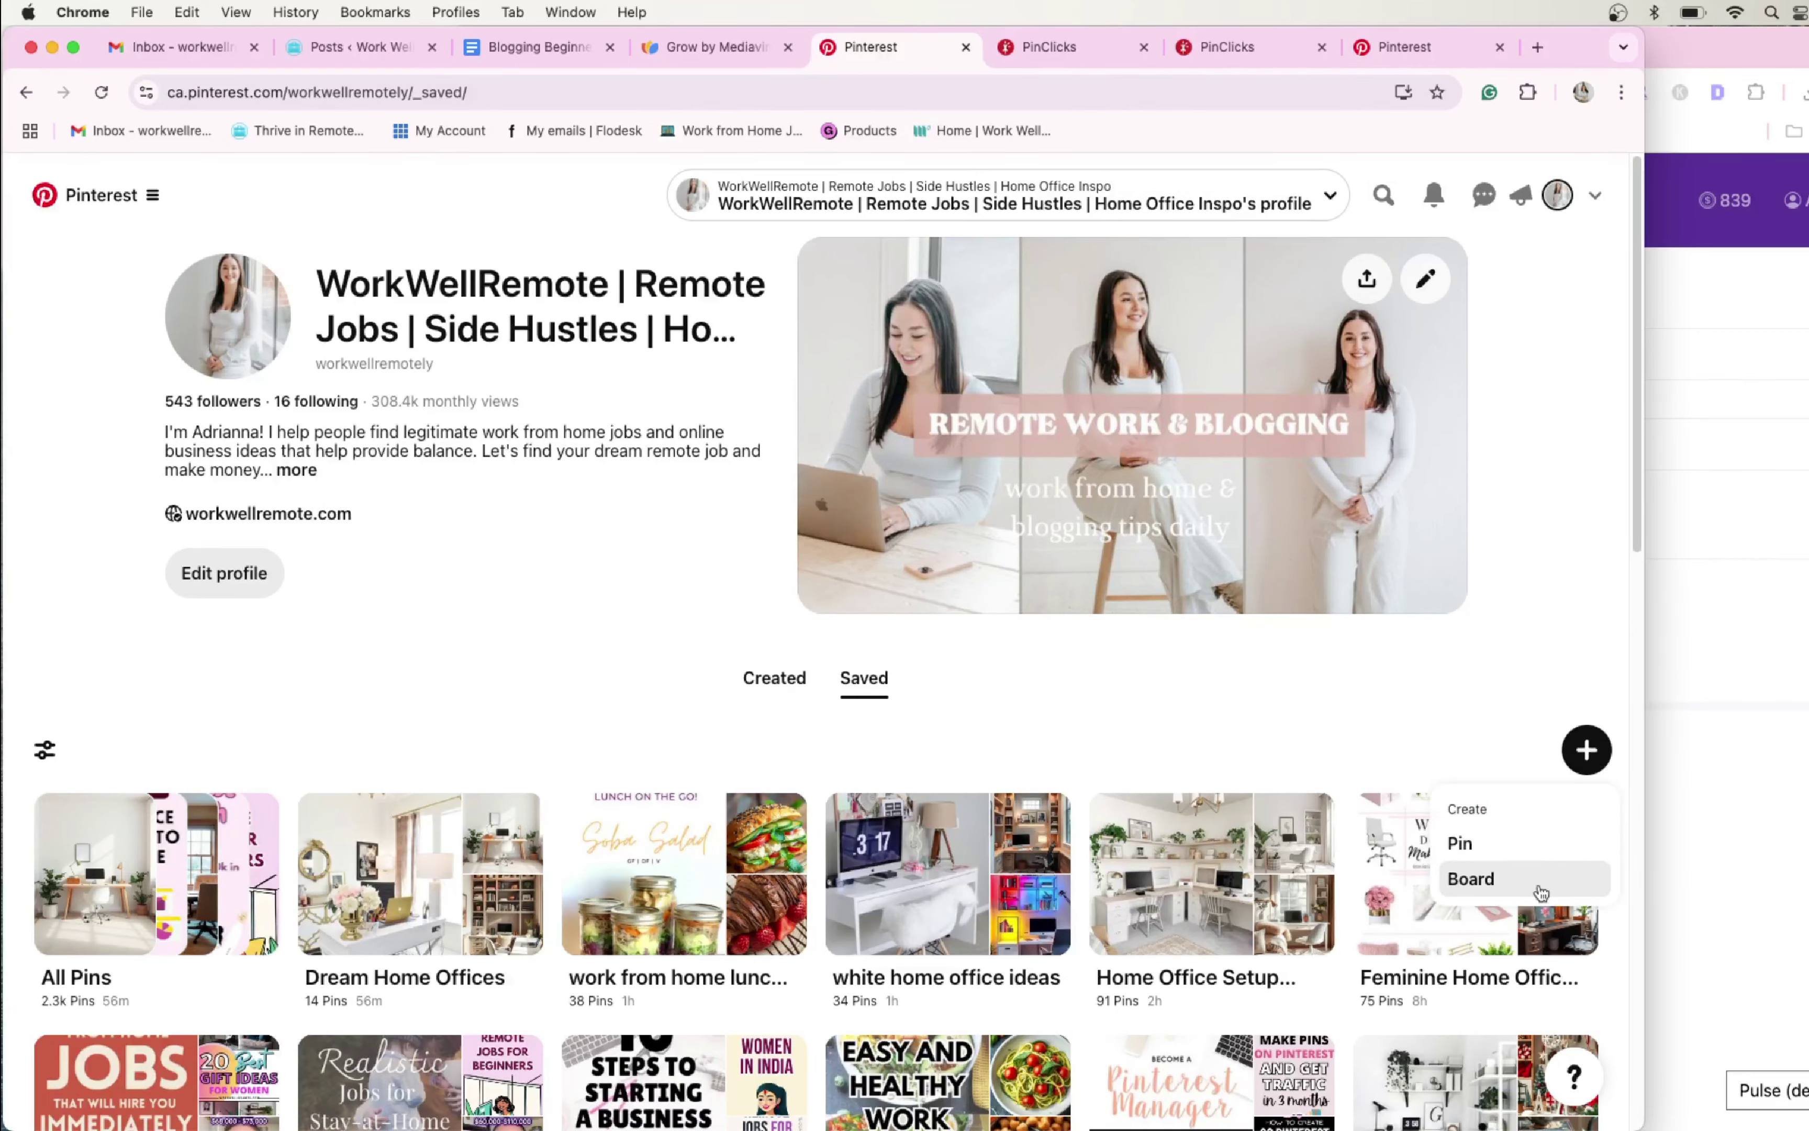
click(1478, 877)
click(741, 370)
text(Dorm desk ideas)
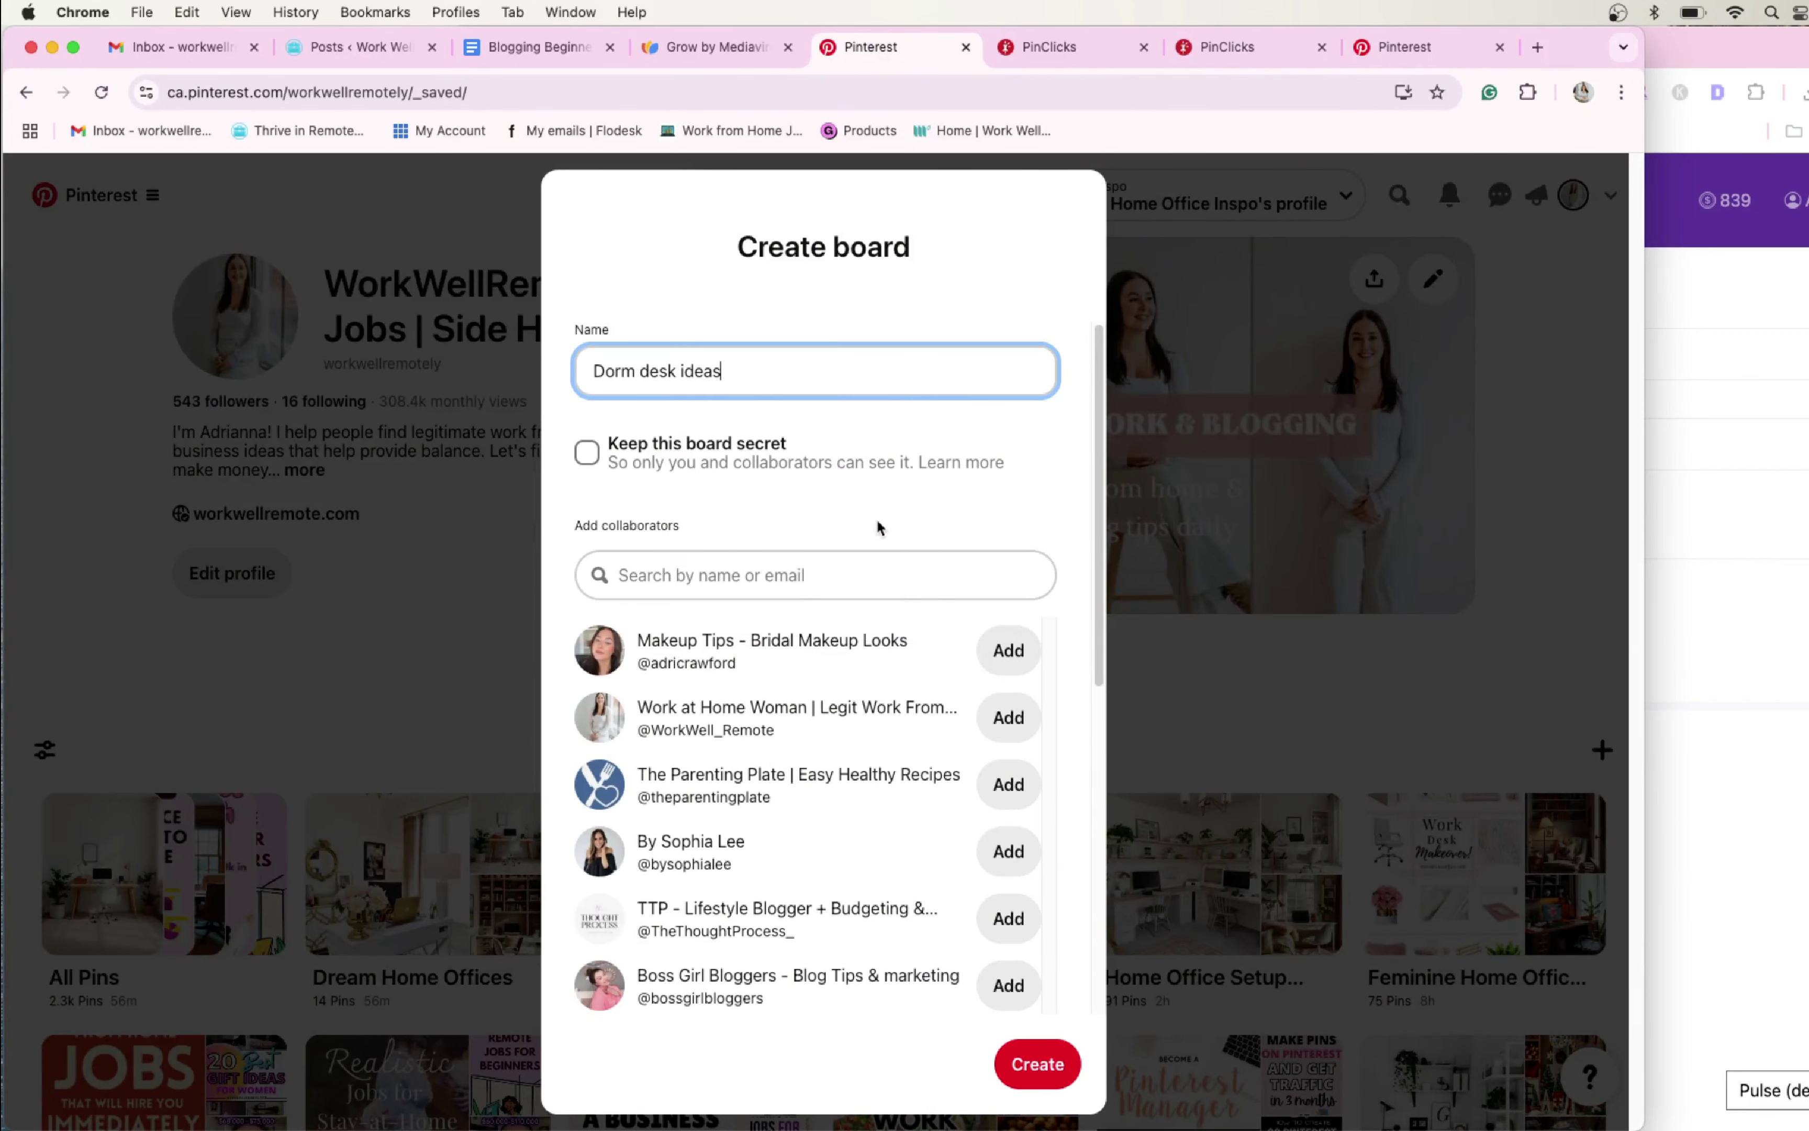
click(1060, 1064)
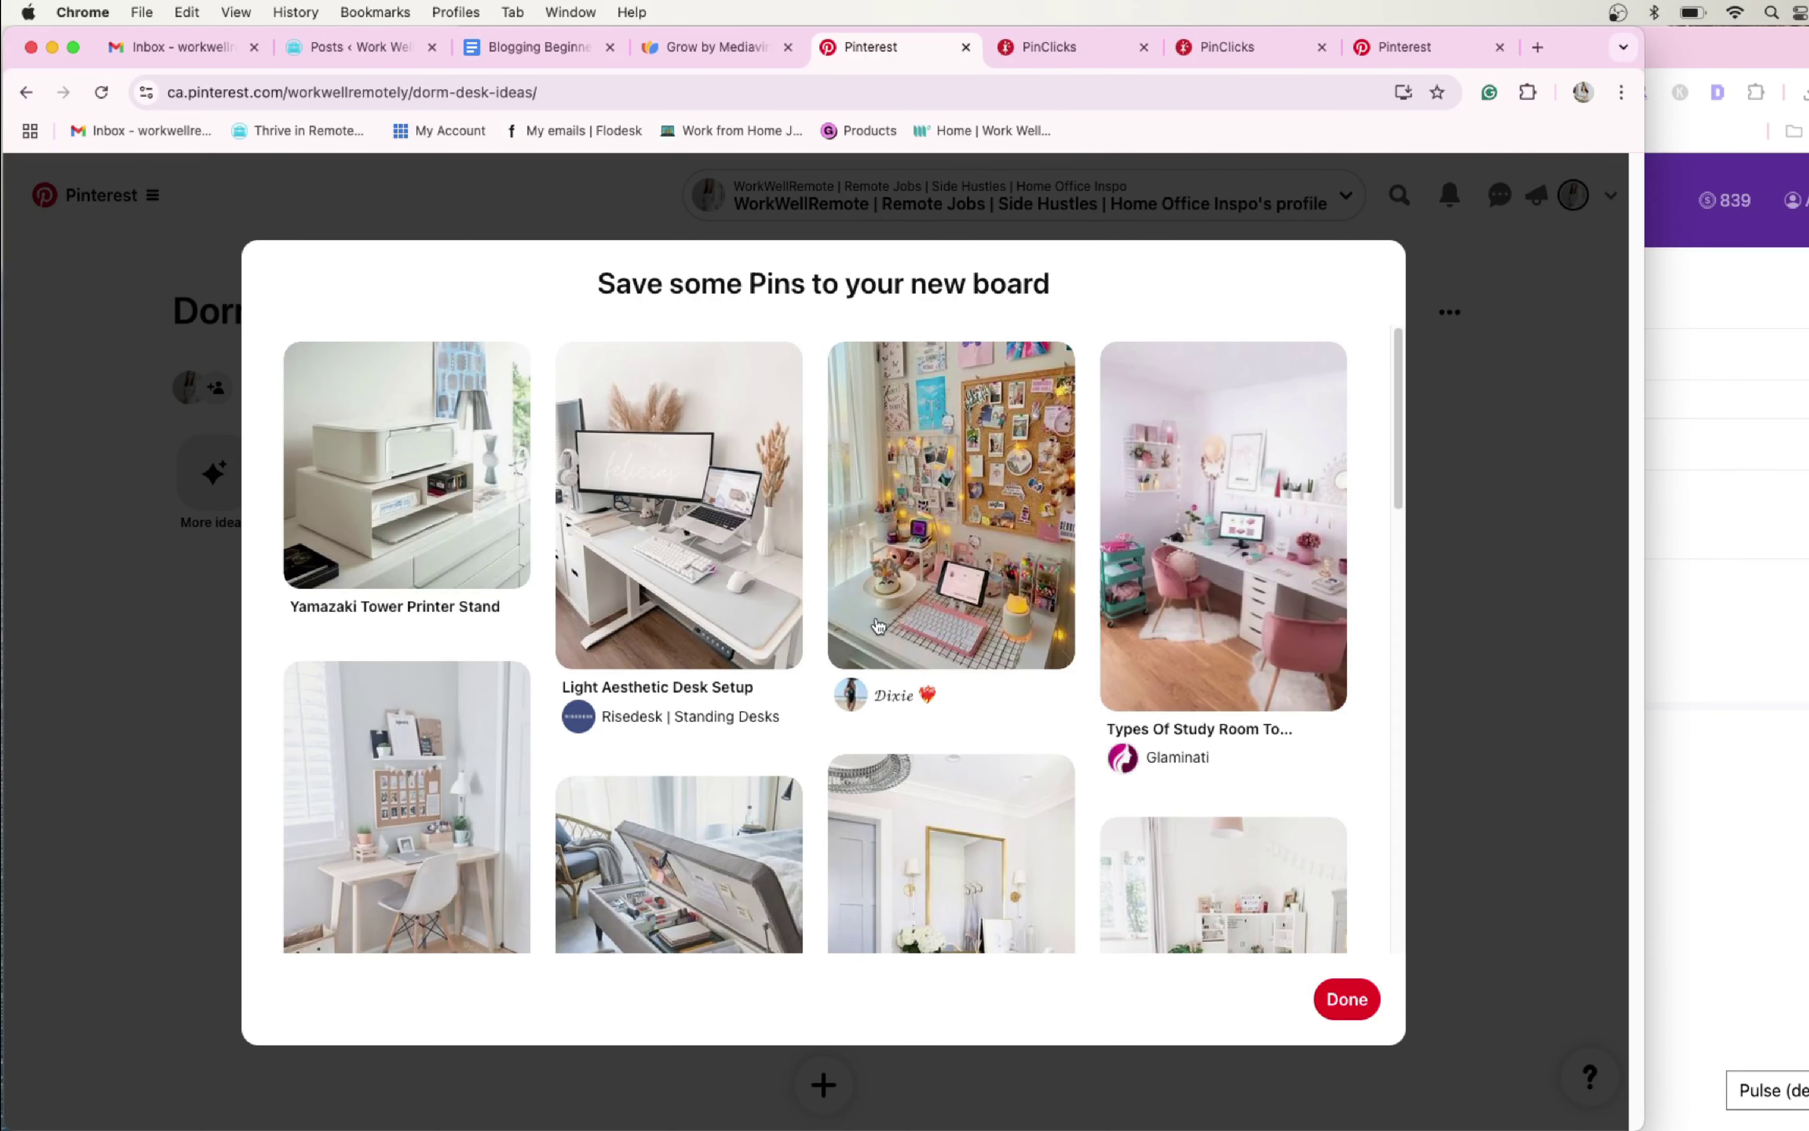
Save the "Aesthetic And Minimalist Desk Ideas For Dorms" and "Light Aesthetic Desk Setup" suggested pins to the new board
scroll(822, 568, down, 1)
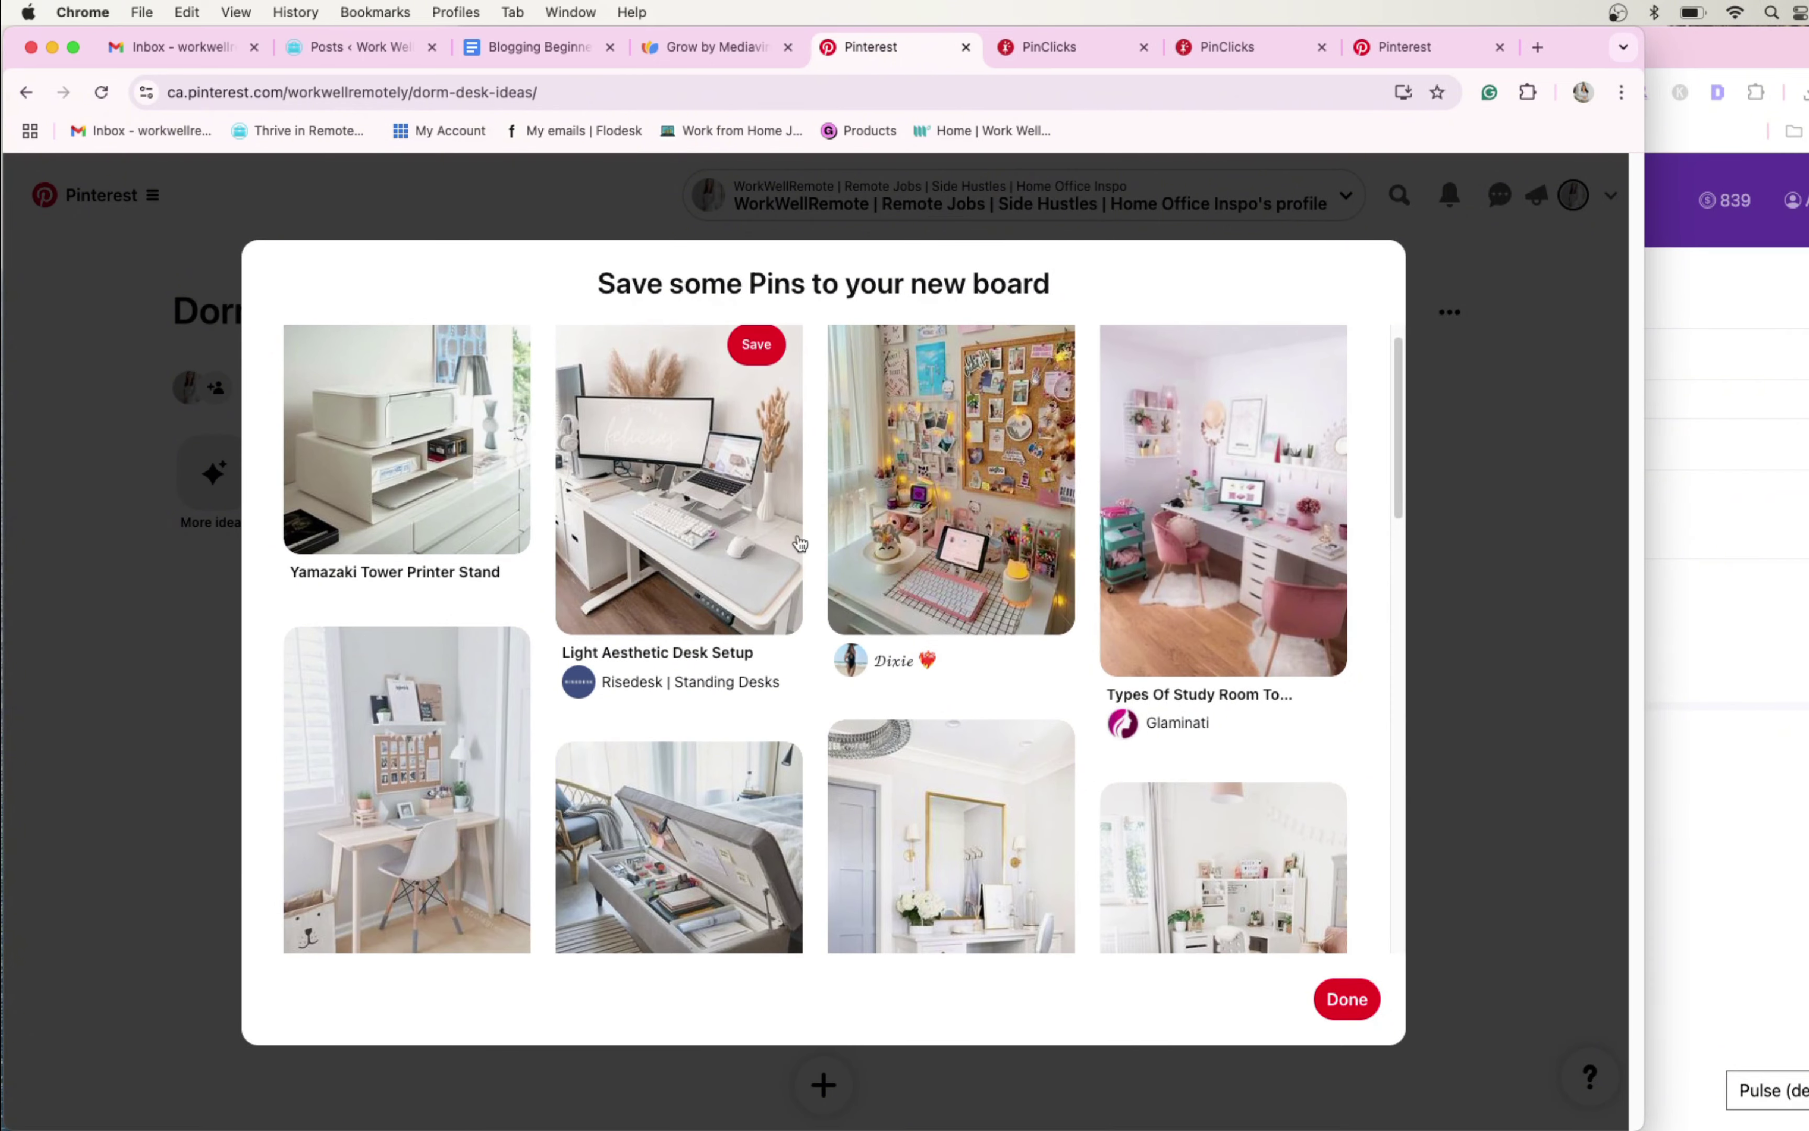
scroll(800, 544, down, 5)
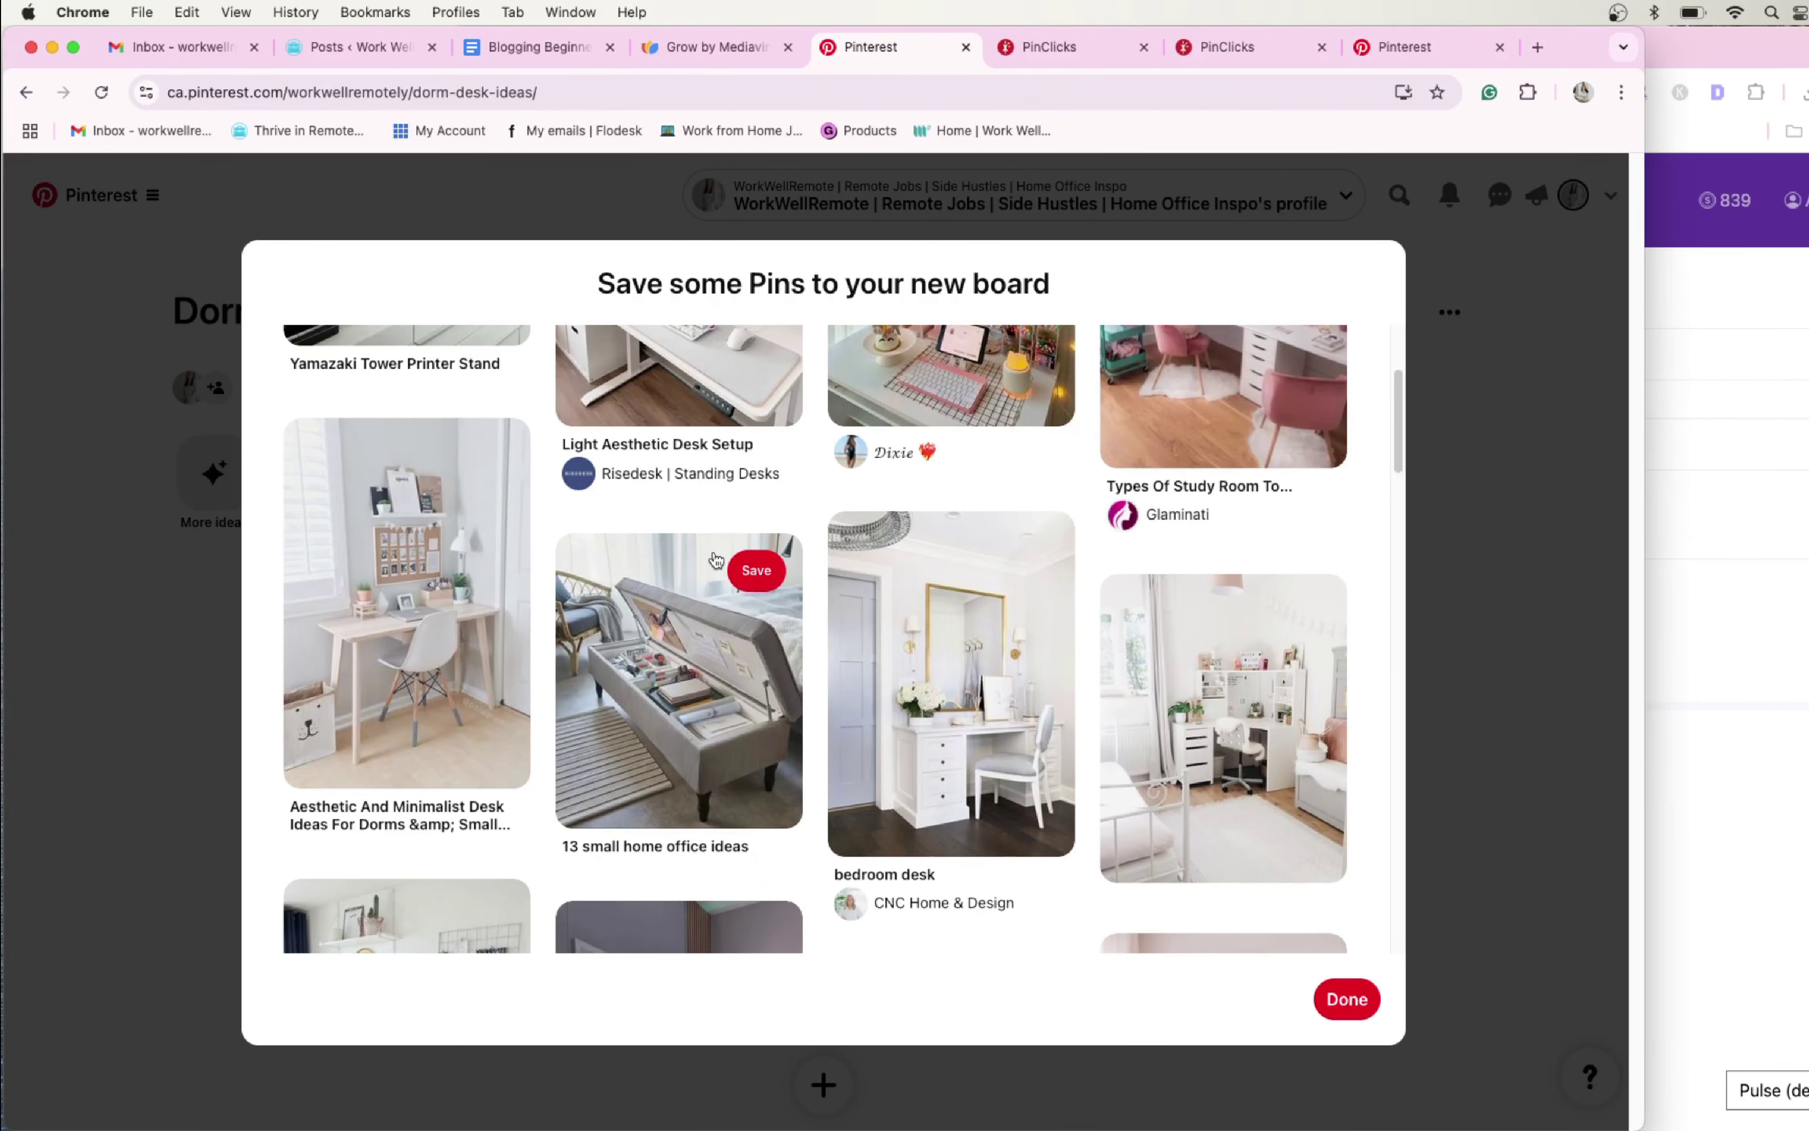
scroll(598, 539, up, 1)
click(482, 502)
scroll(747, 418, up, 5)
click(764, 381)
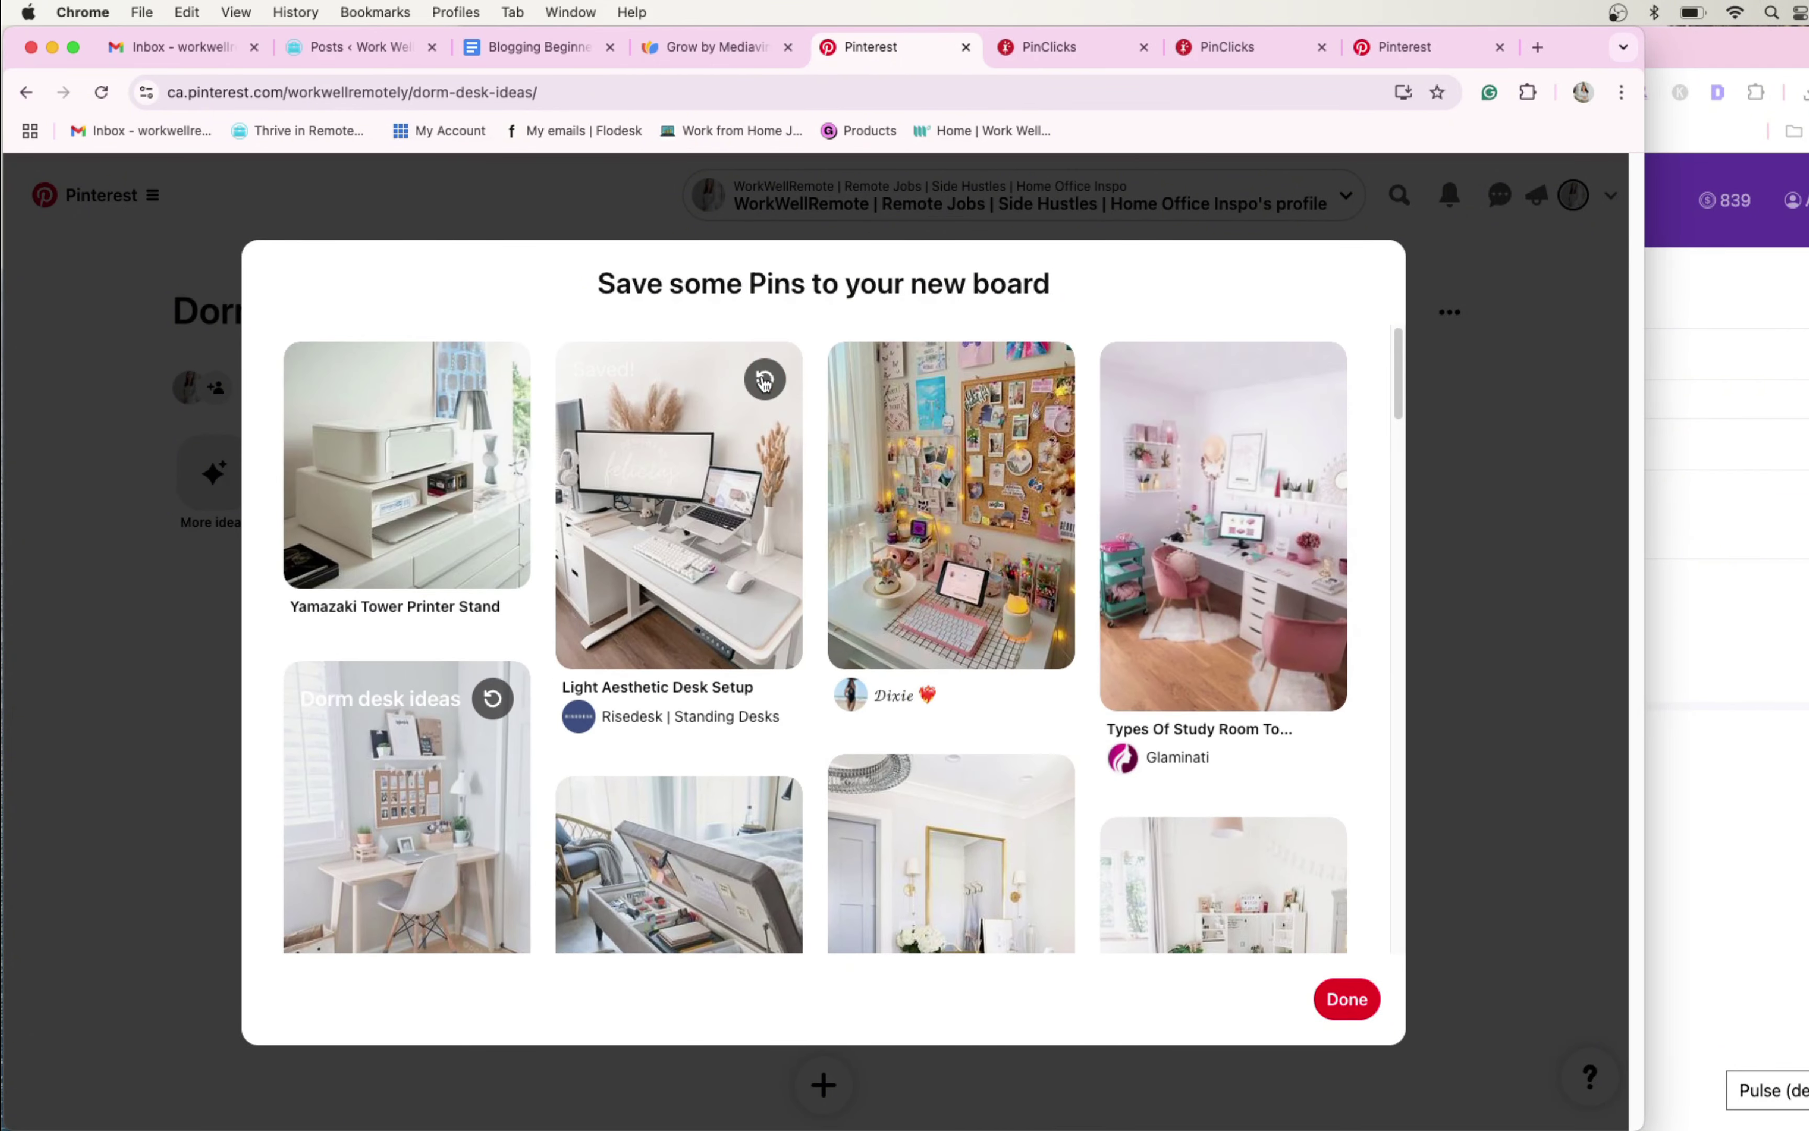
click(1349, 1000)
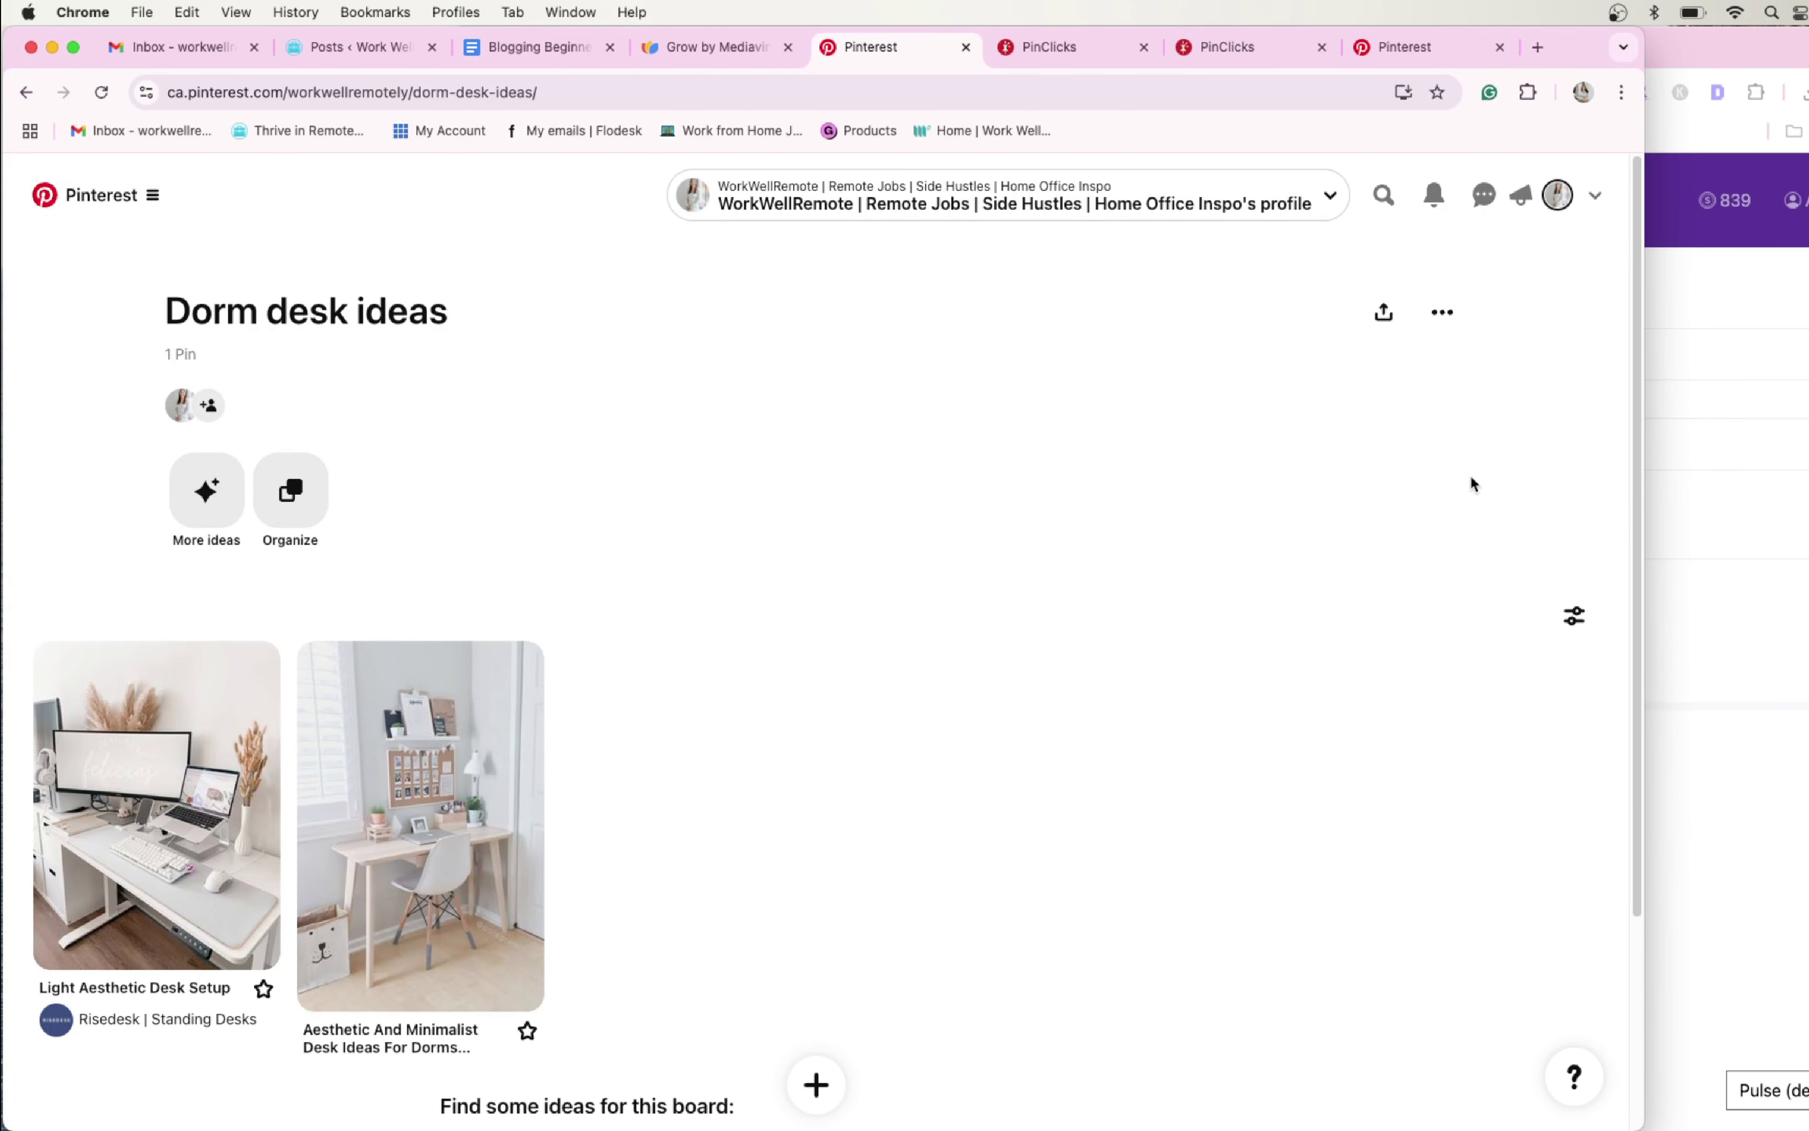
View the new board's options and return to the profile page
click(1443, 312)
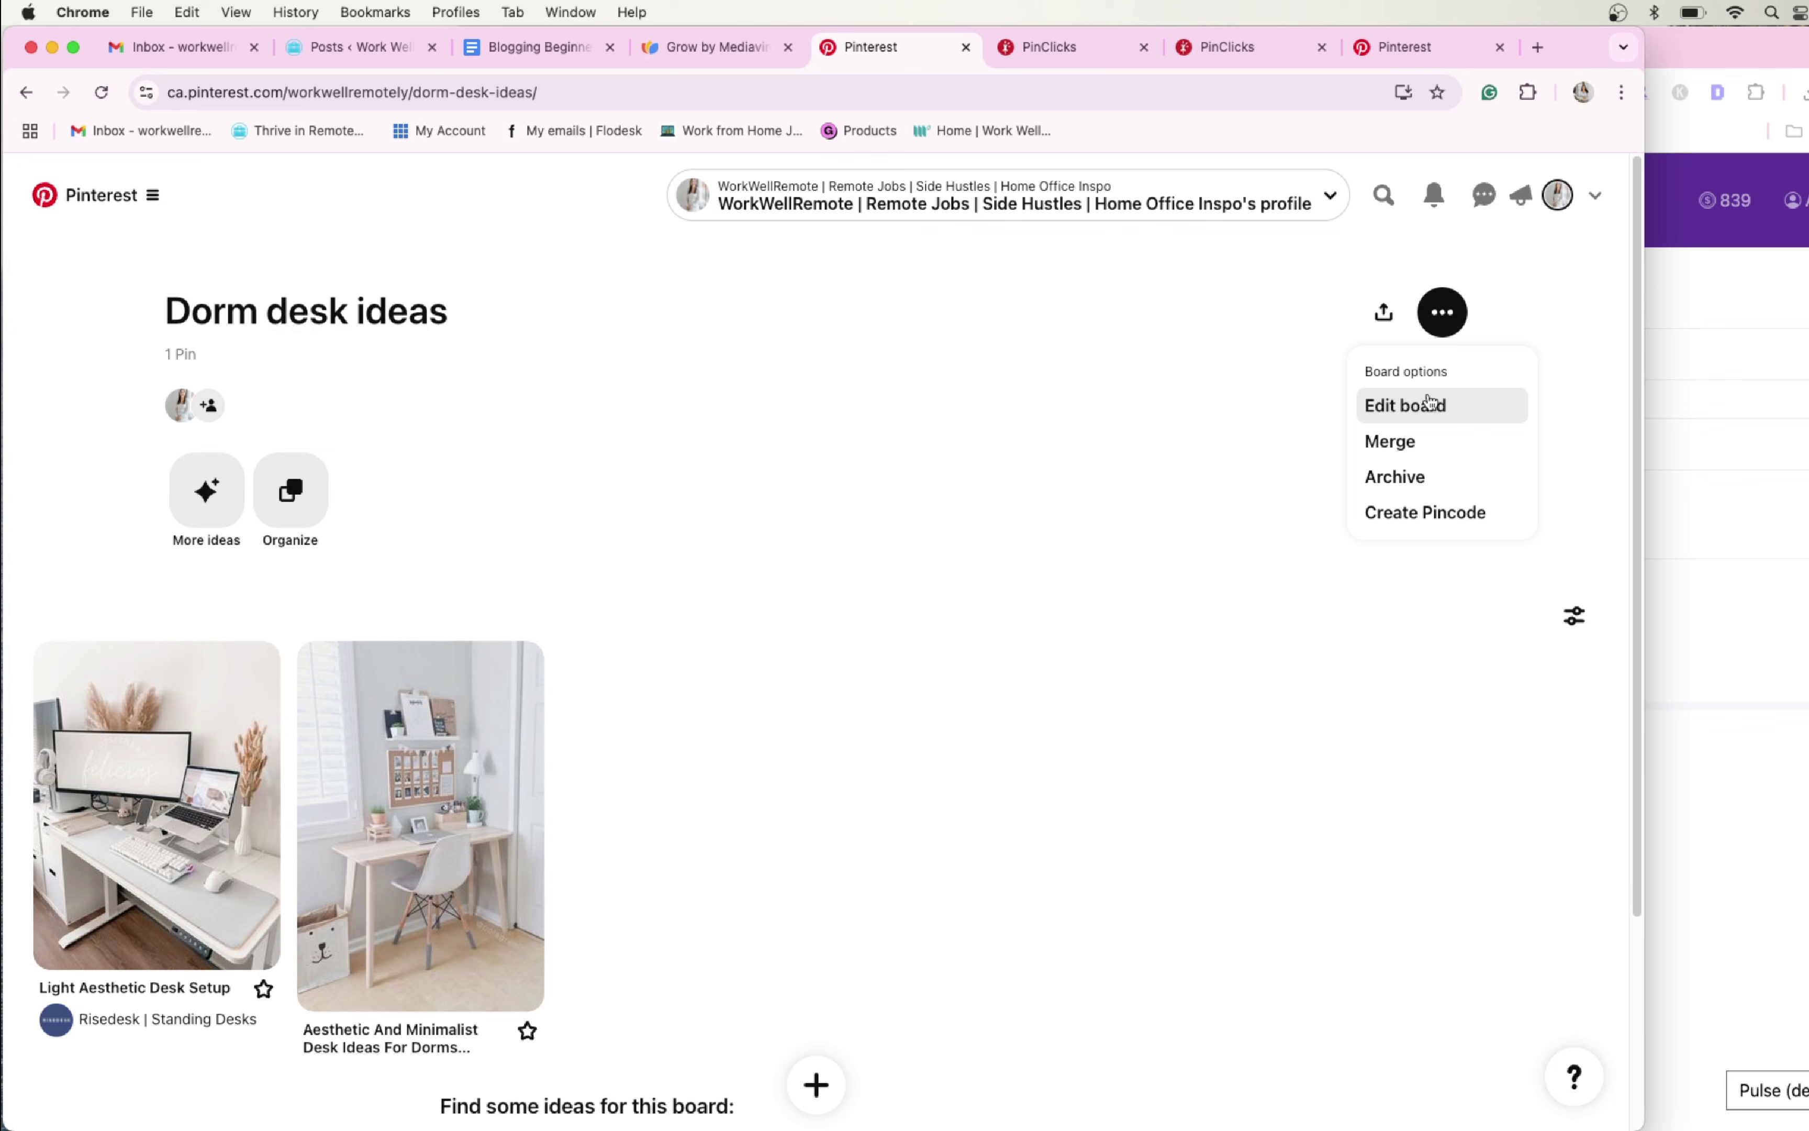
click(1557, 195)
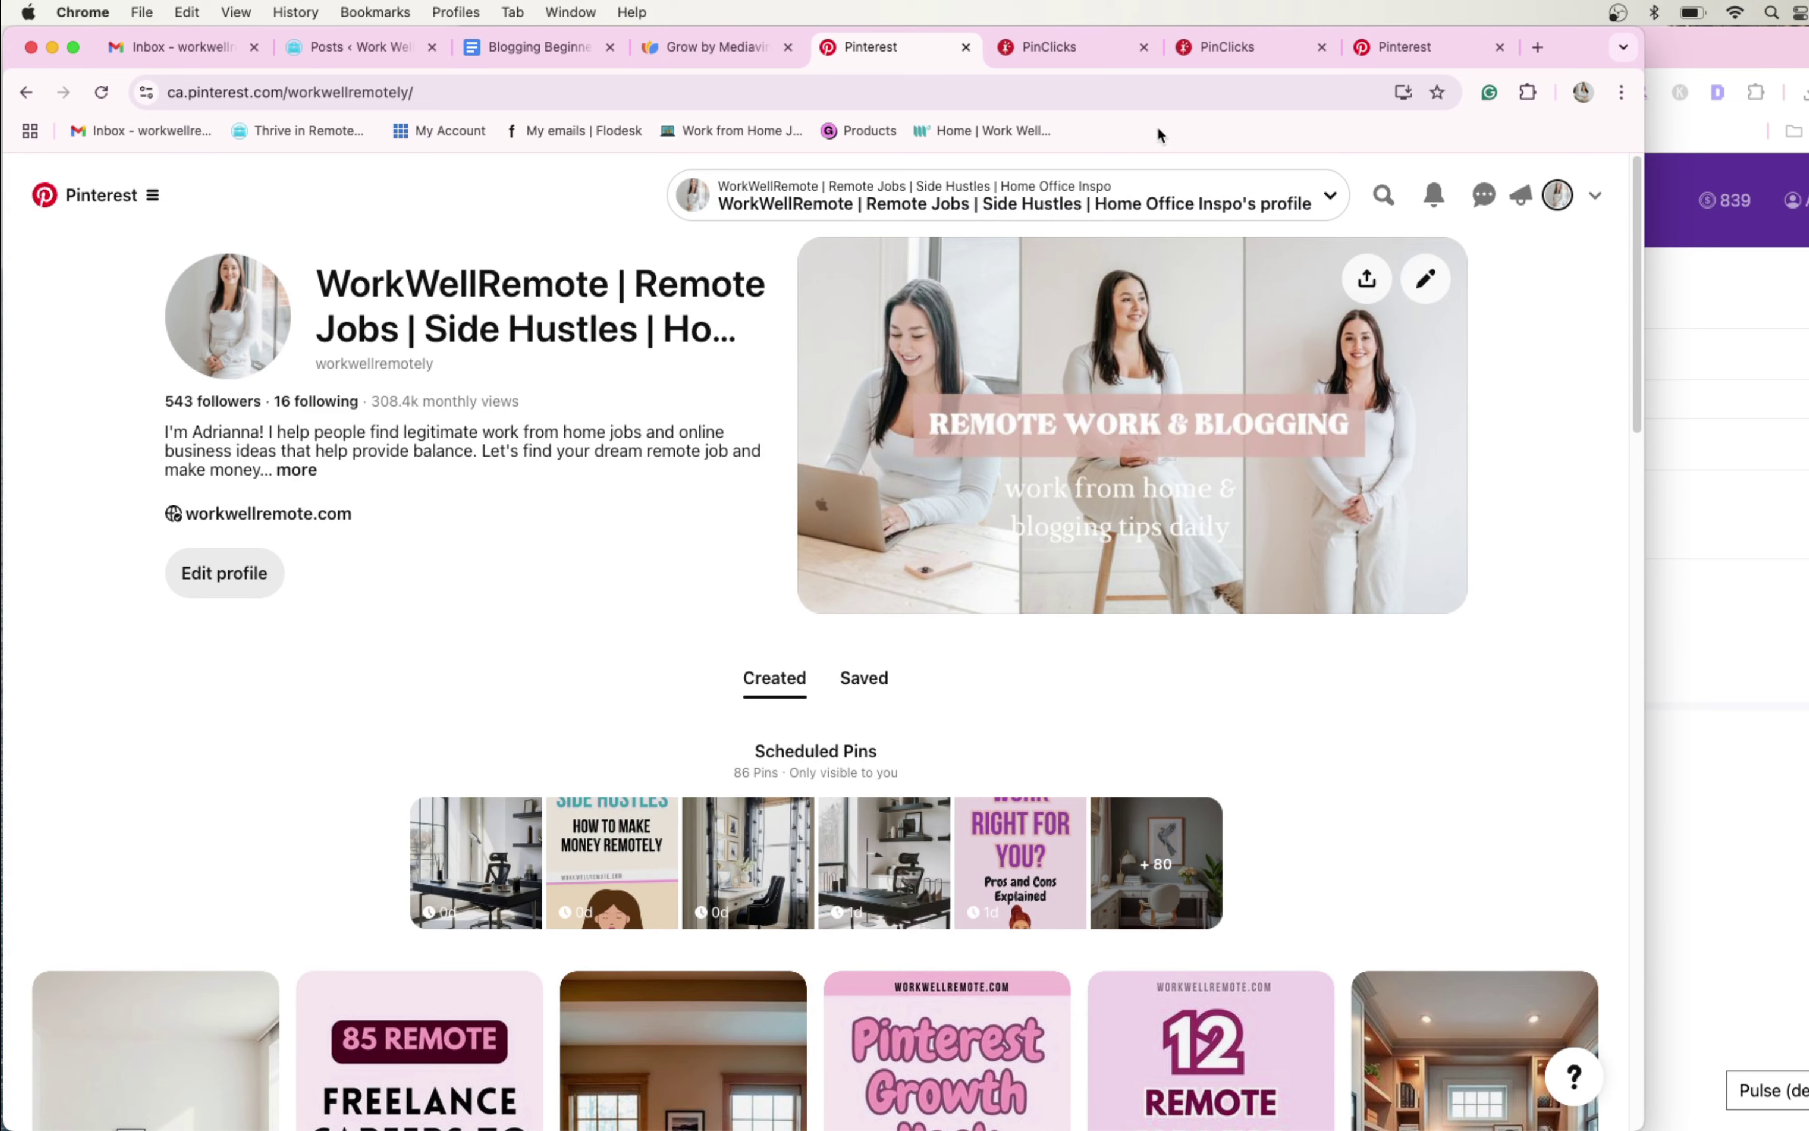
Close the Pinterest ideas page and examine Dorm Desk Ideas' related interests, top pins and their annotated interests in PinClicks
click(1242, 51)
click(1500, 47)
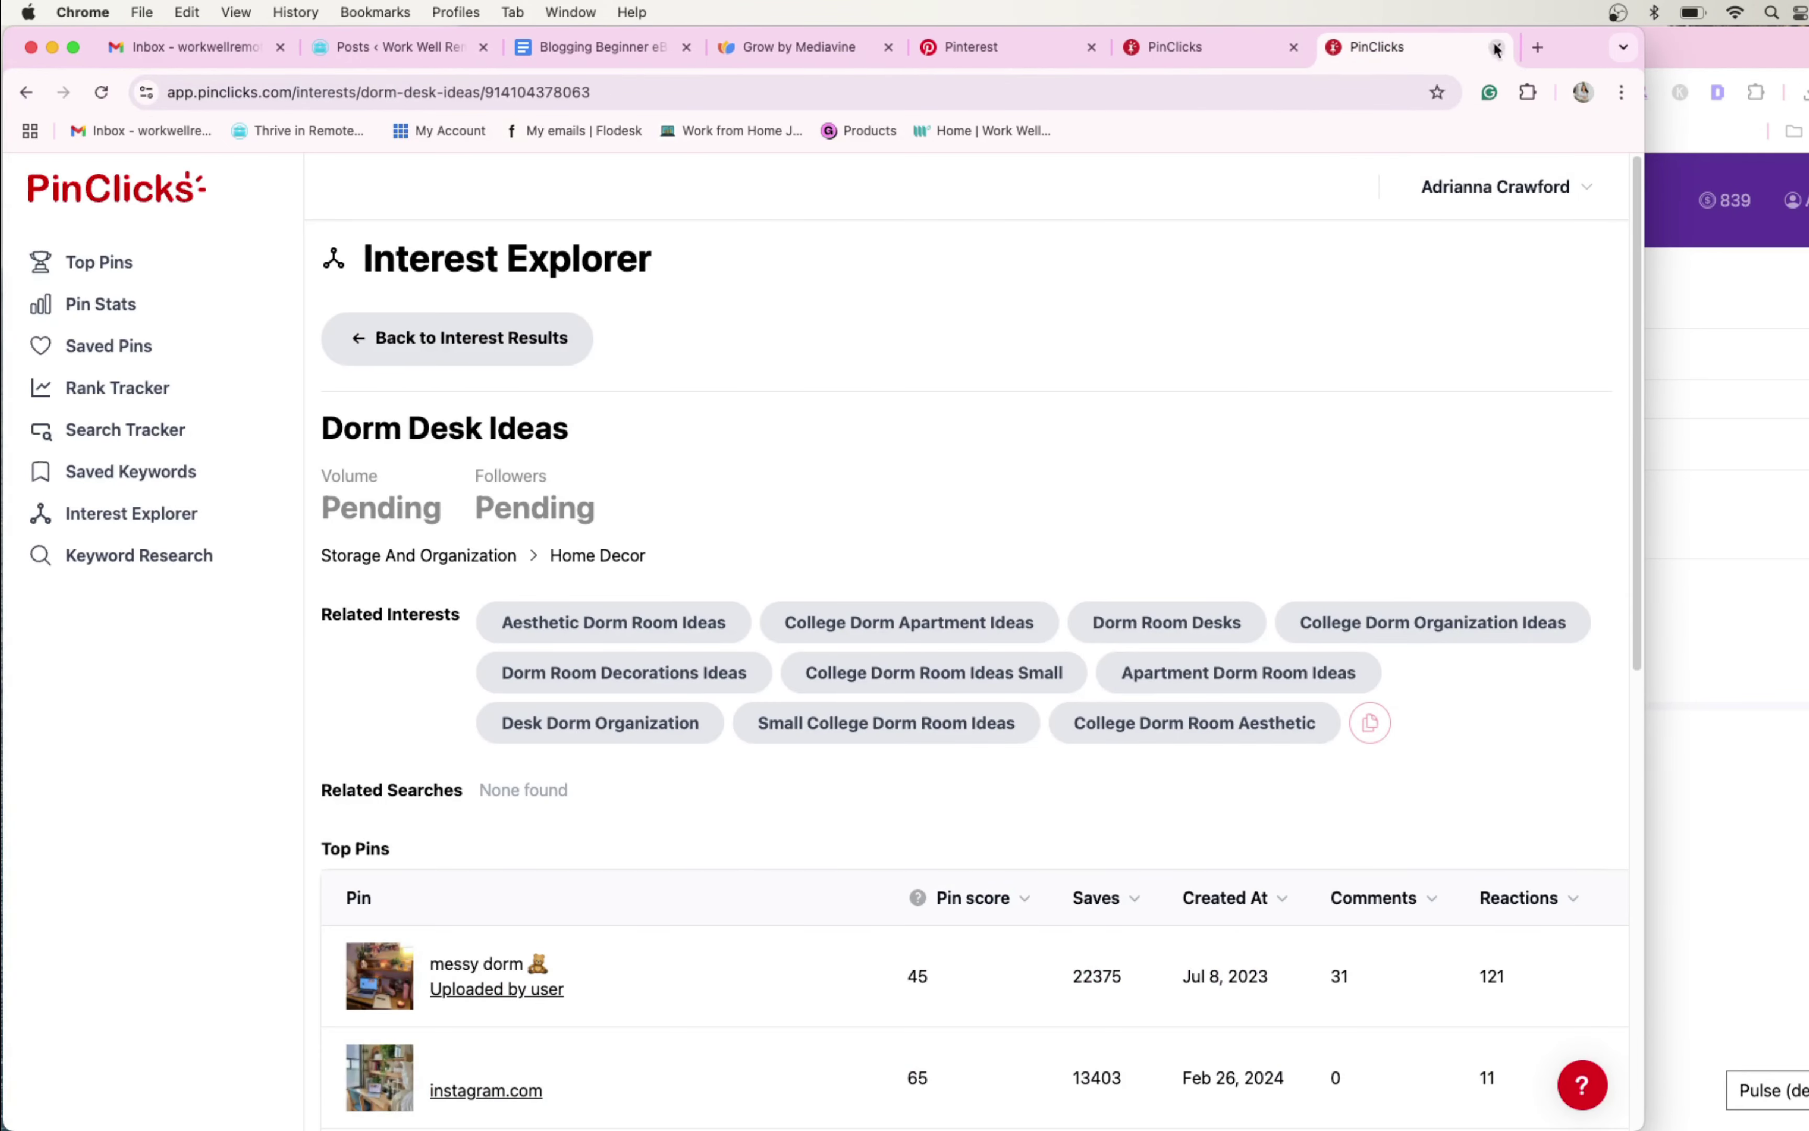
scroll(838, 499, down, 2)
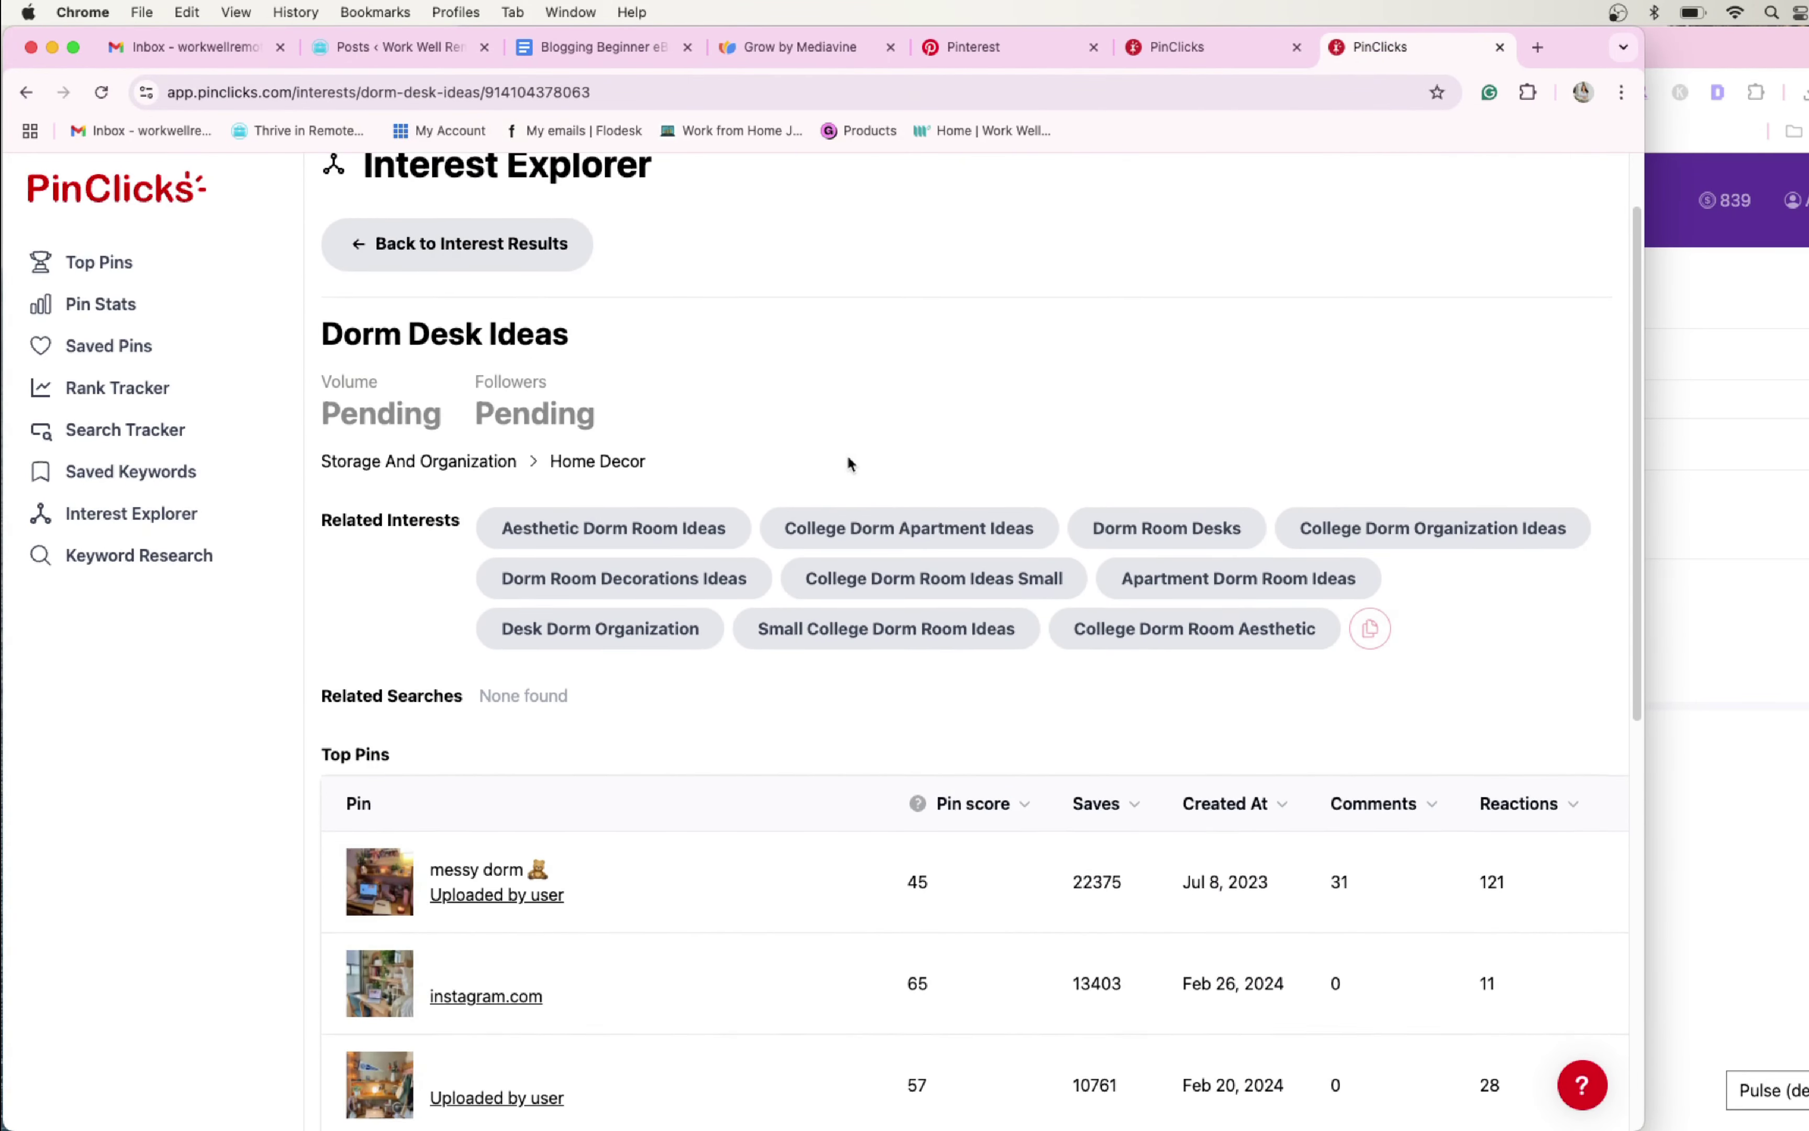
scroll(848, 462, up, 2)
scroll(688, 646, down, 6)
scroll(708, 602, up, 2)
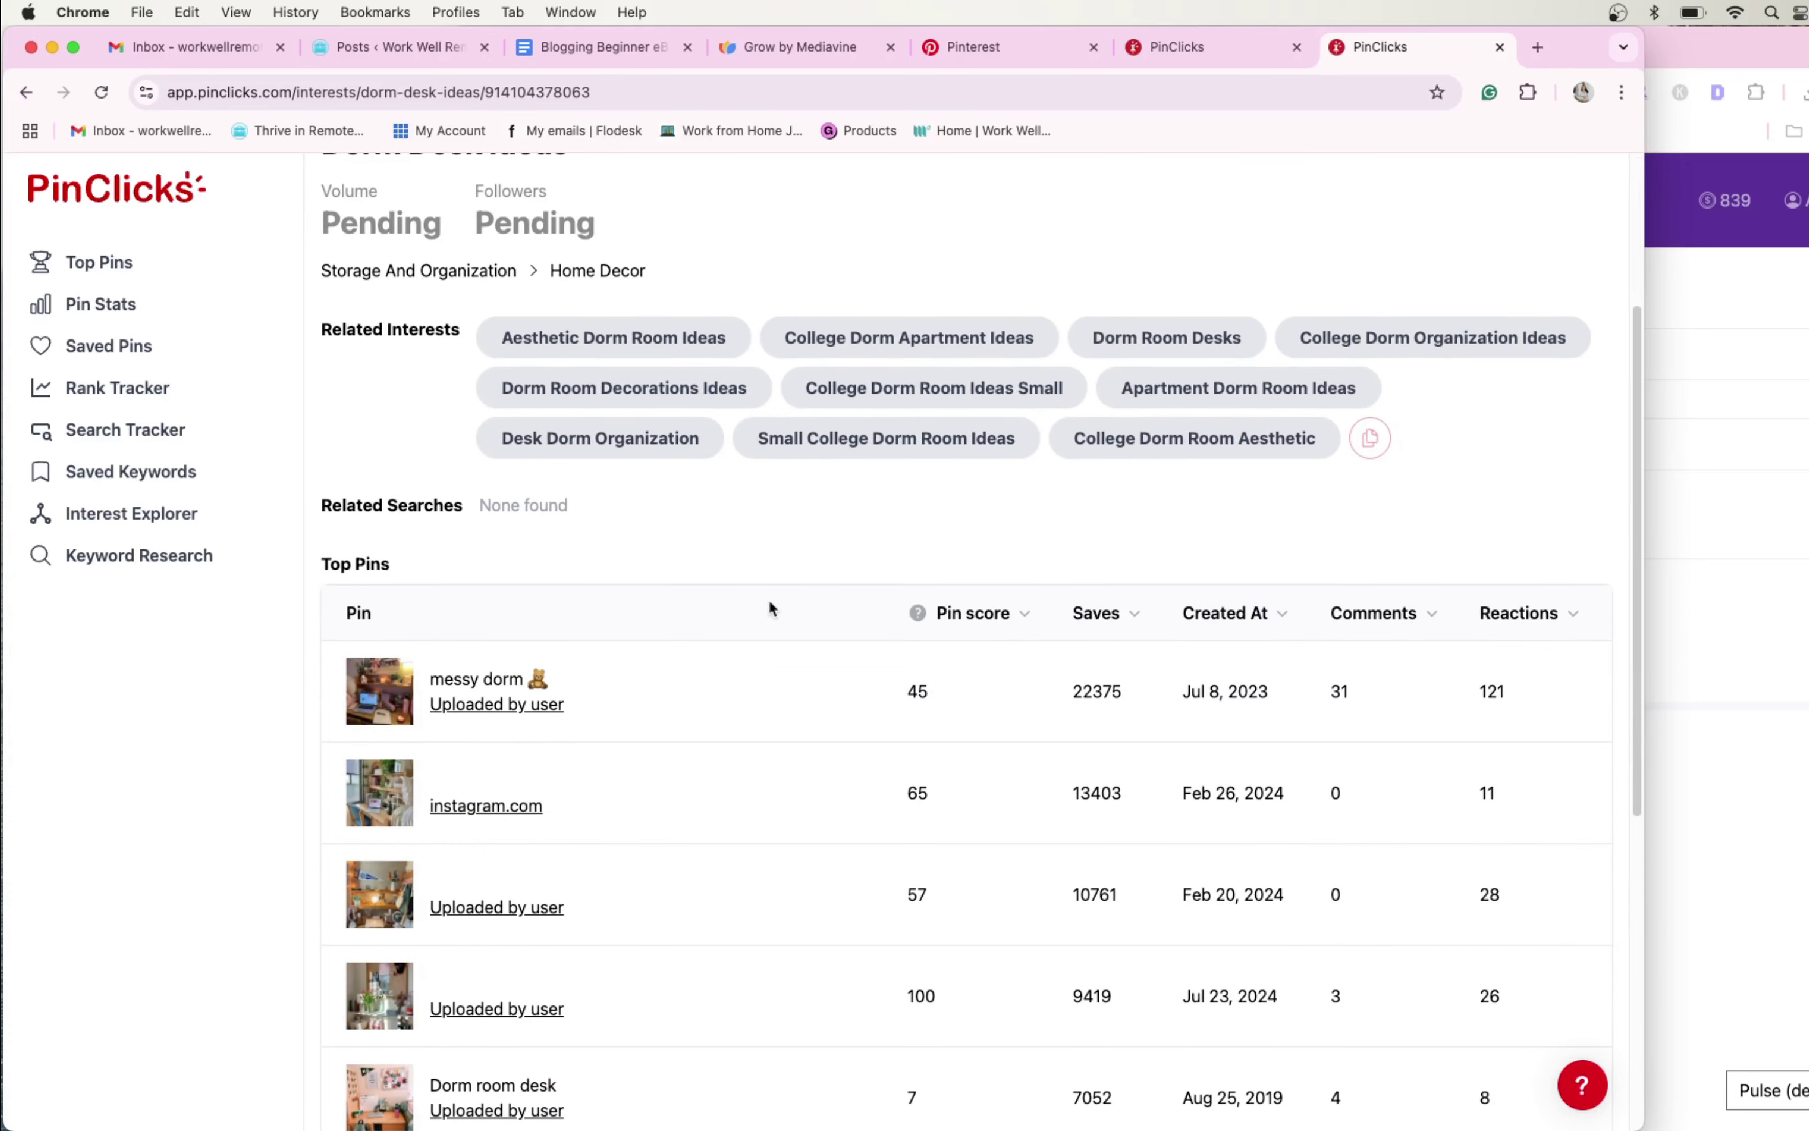
scroll(711, 605, down, 7)
mouse_move(464, 503)
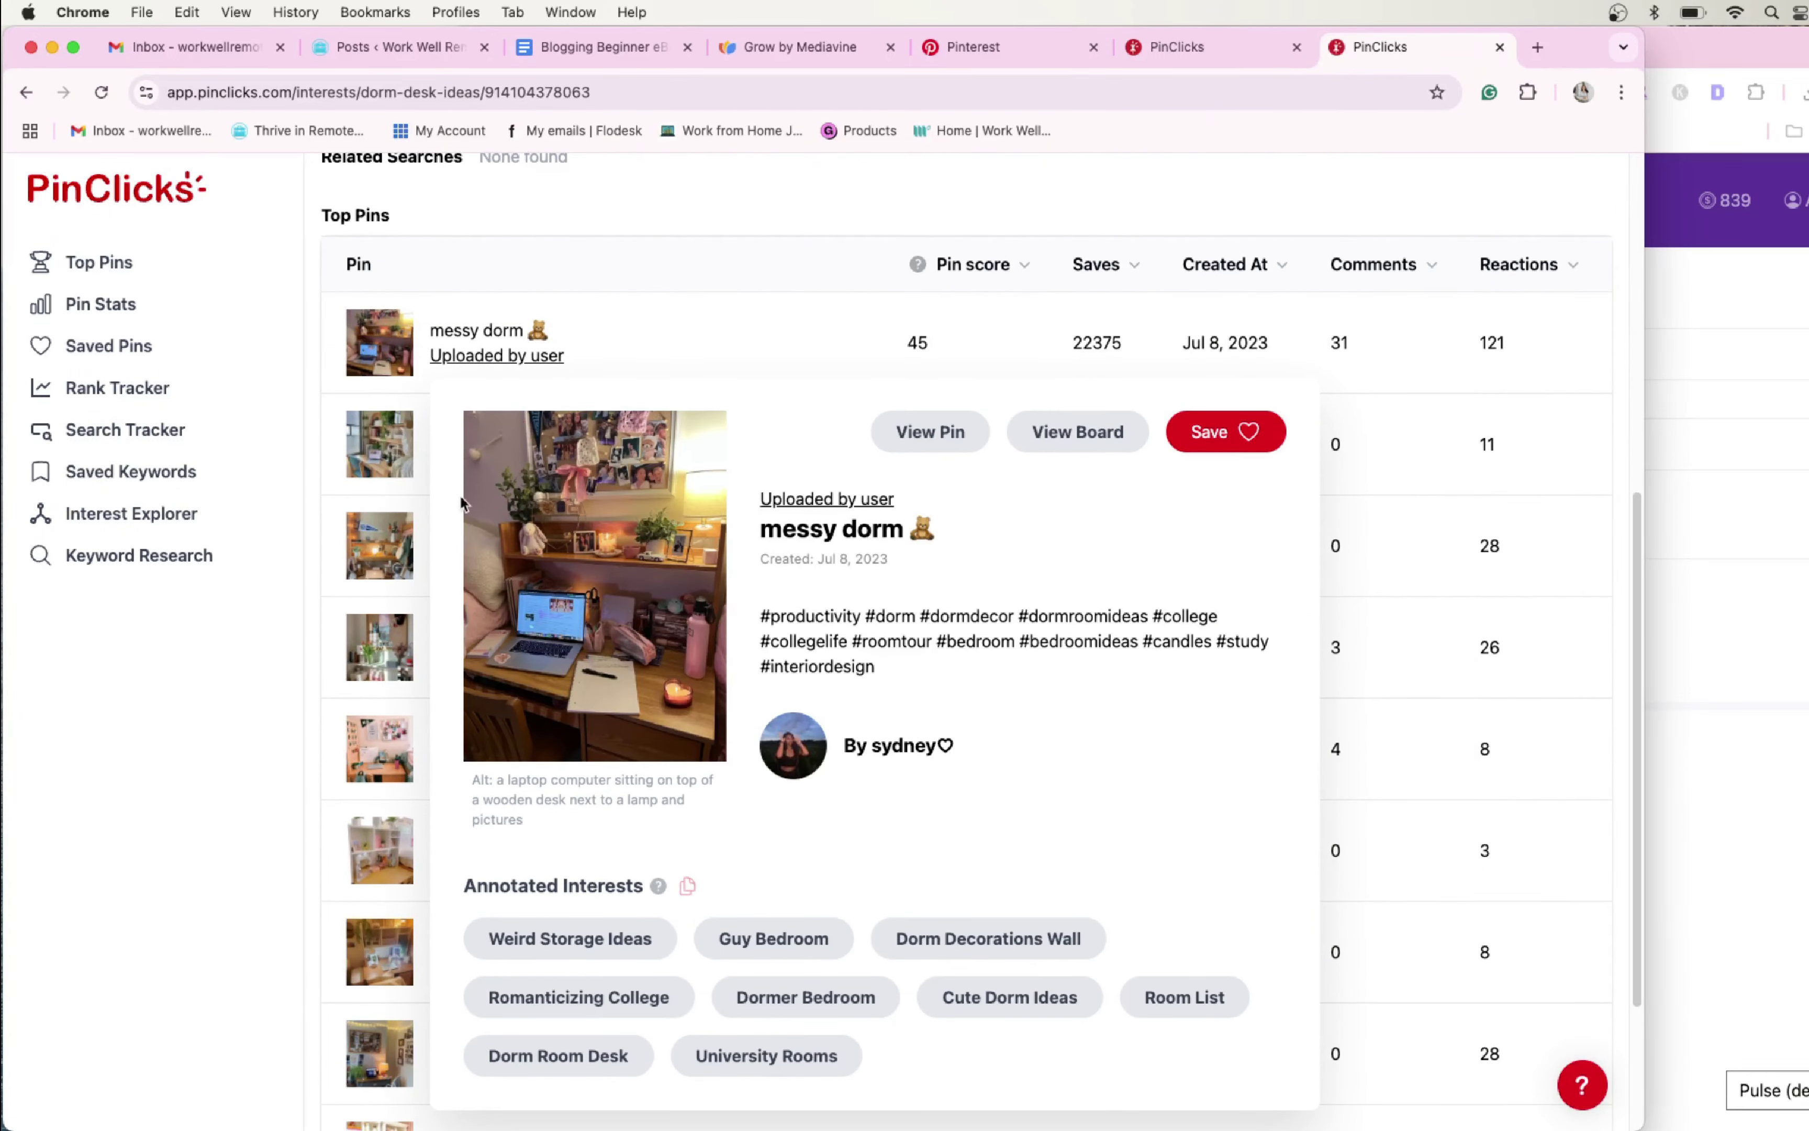
scroll(393, 635, down, 2)
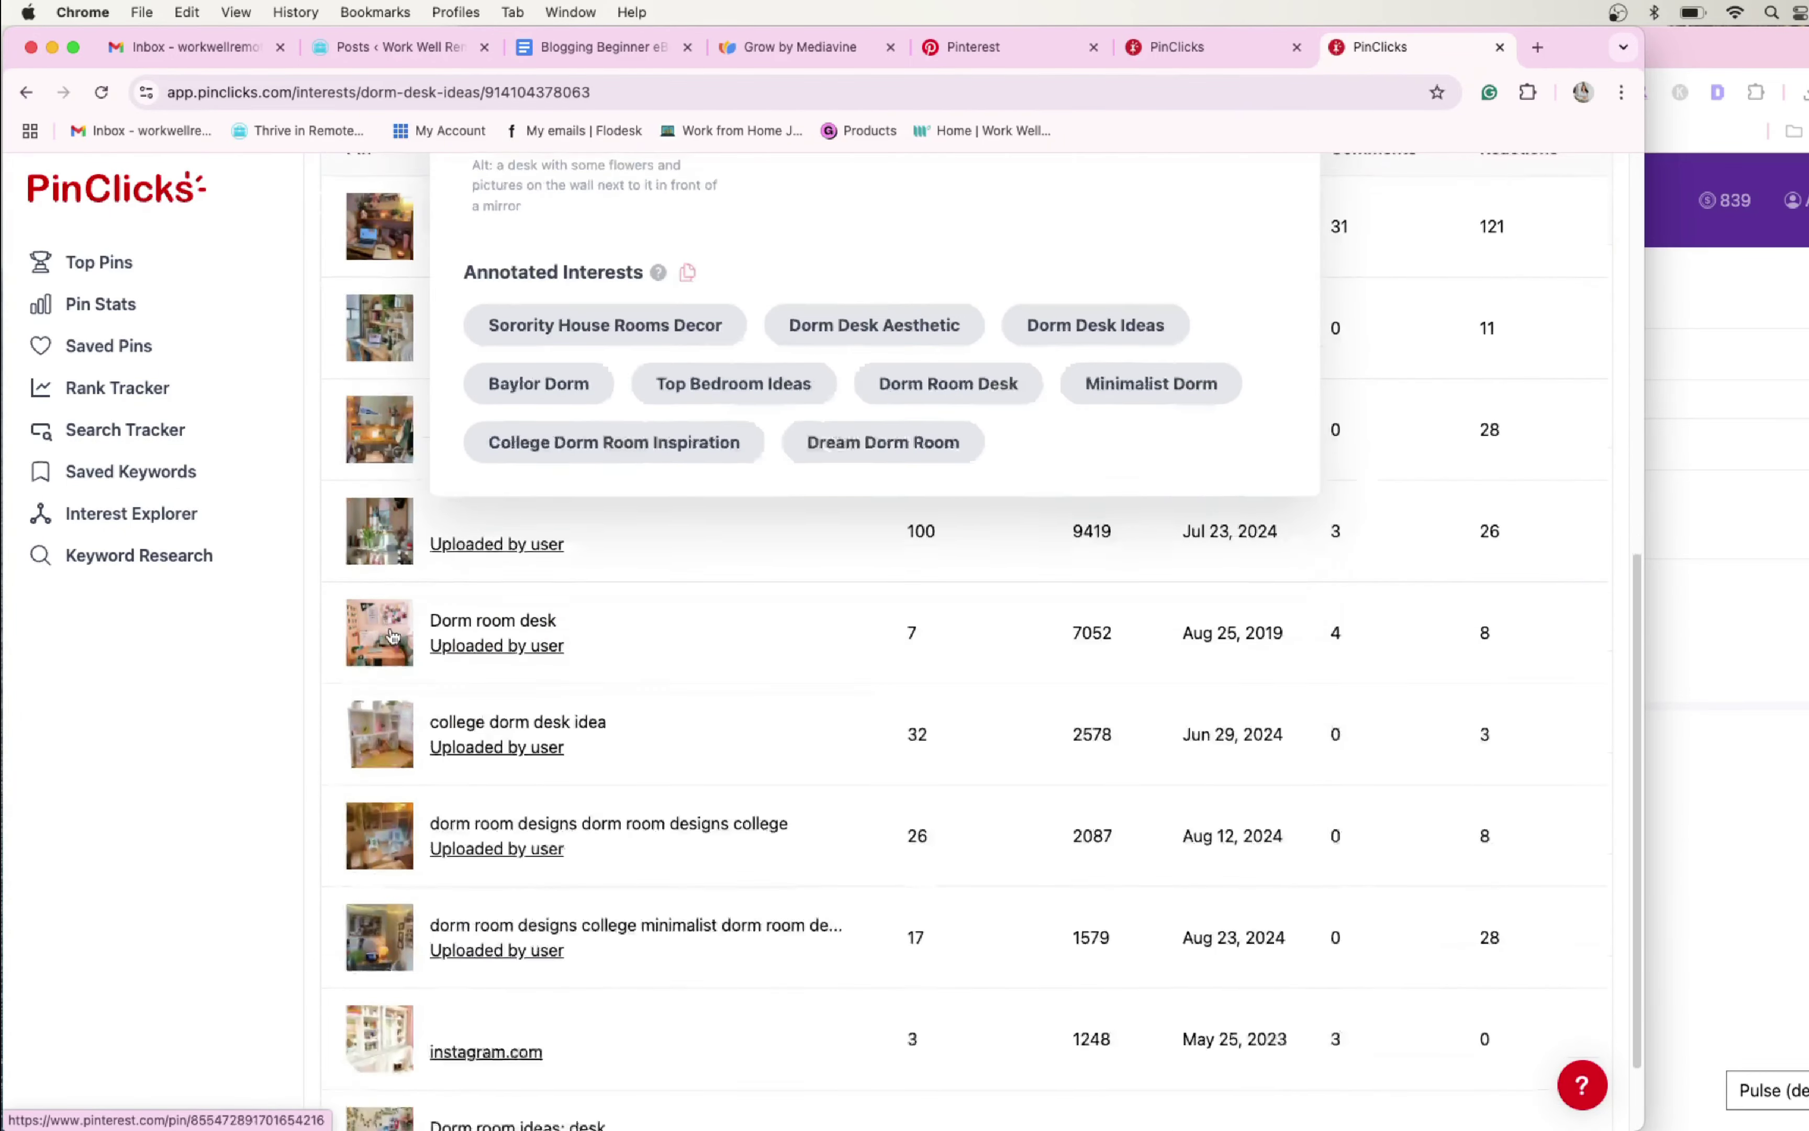
Finish reviewing the Dorm Desk Ideas interest's pins, then open the top pins for the keyword "dorm desk ideas" and examine their details and annotated interests
scroll(392, 635, down, 2)
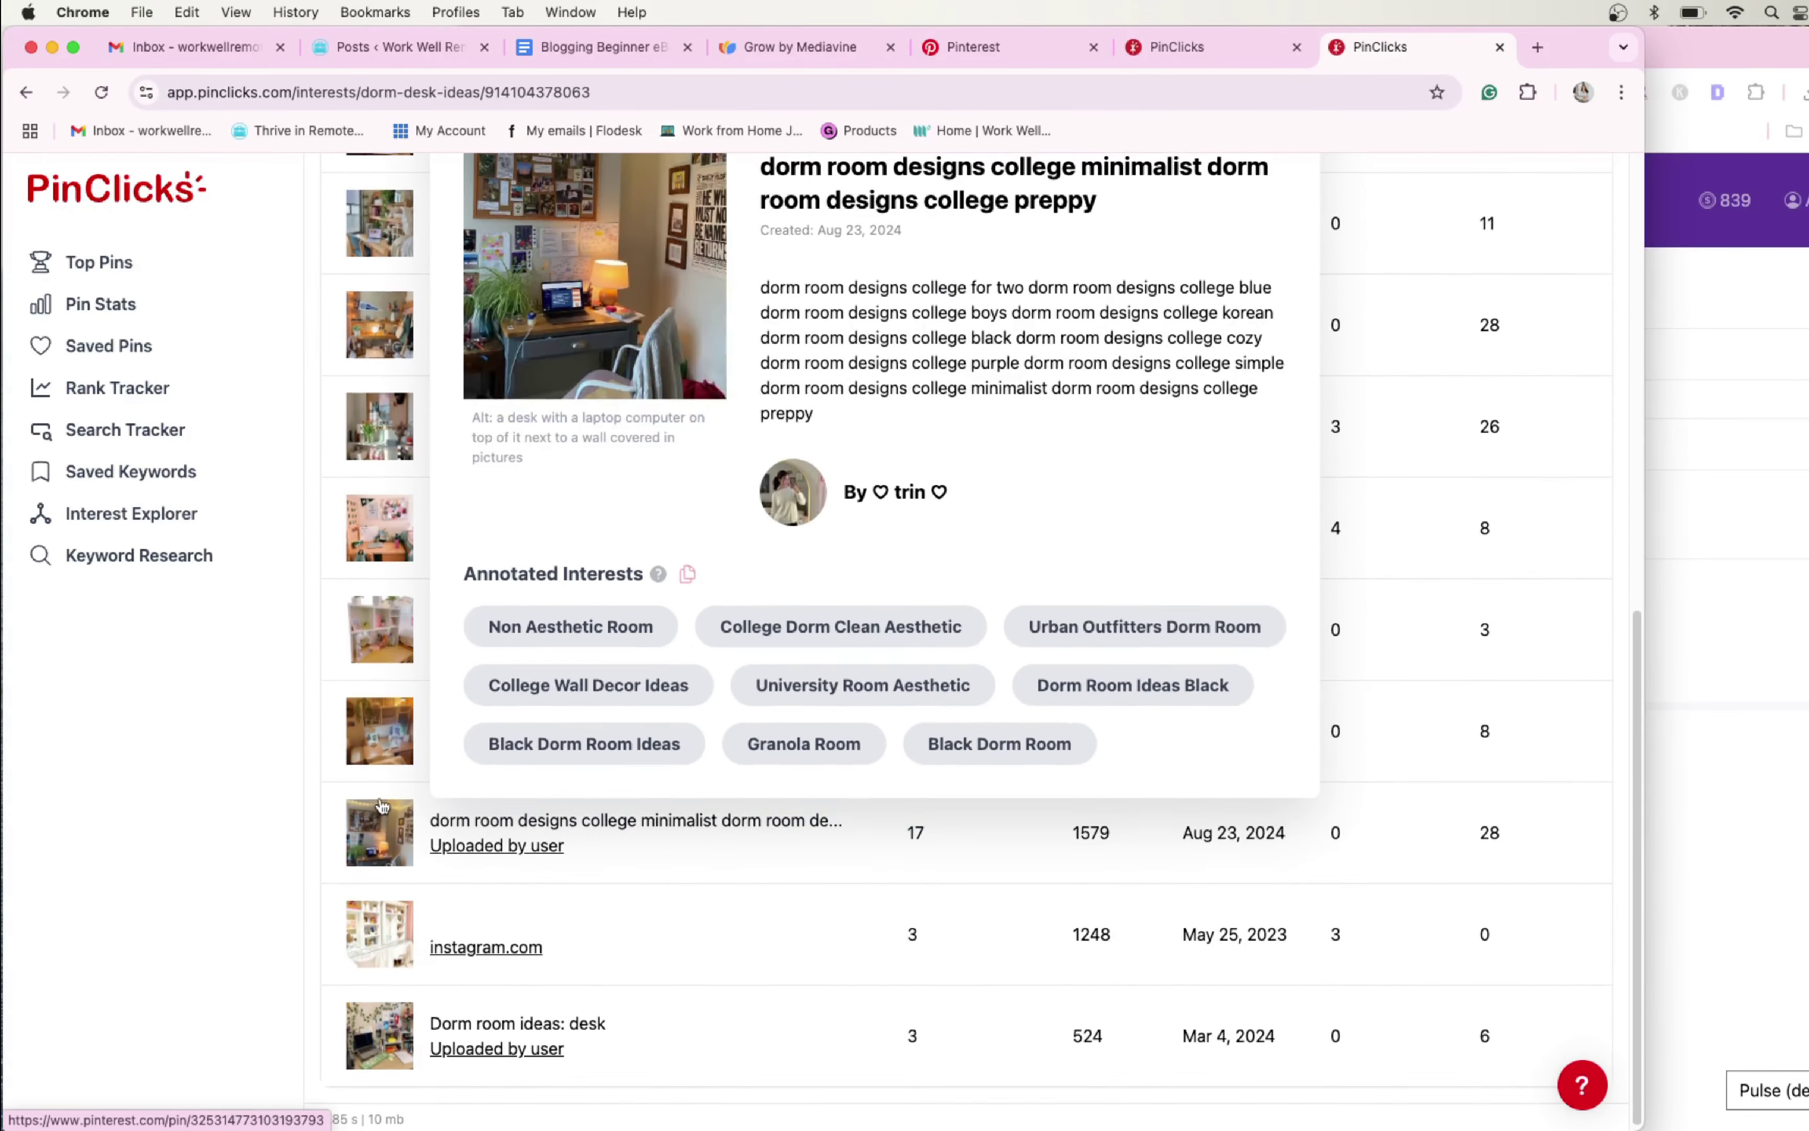
scroll(381, 804, up, 10)
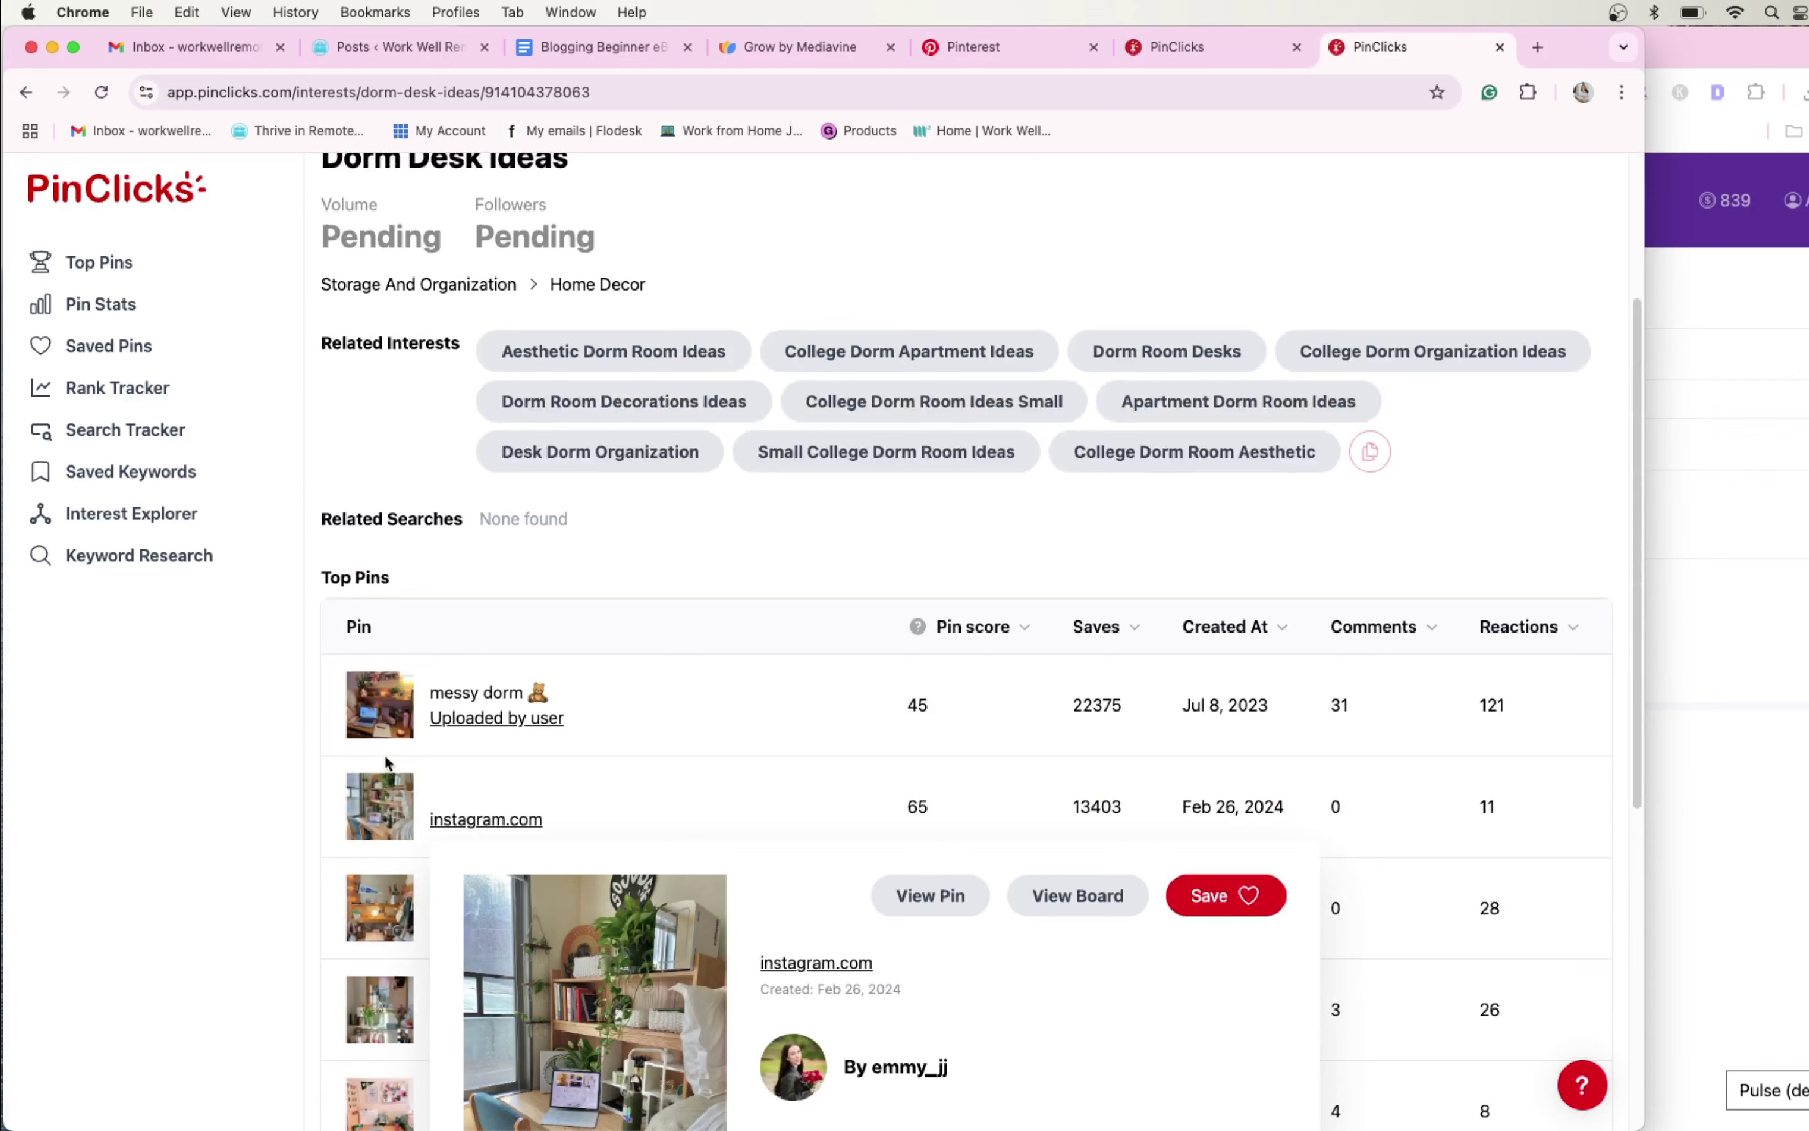
click(1198, 39)
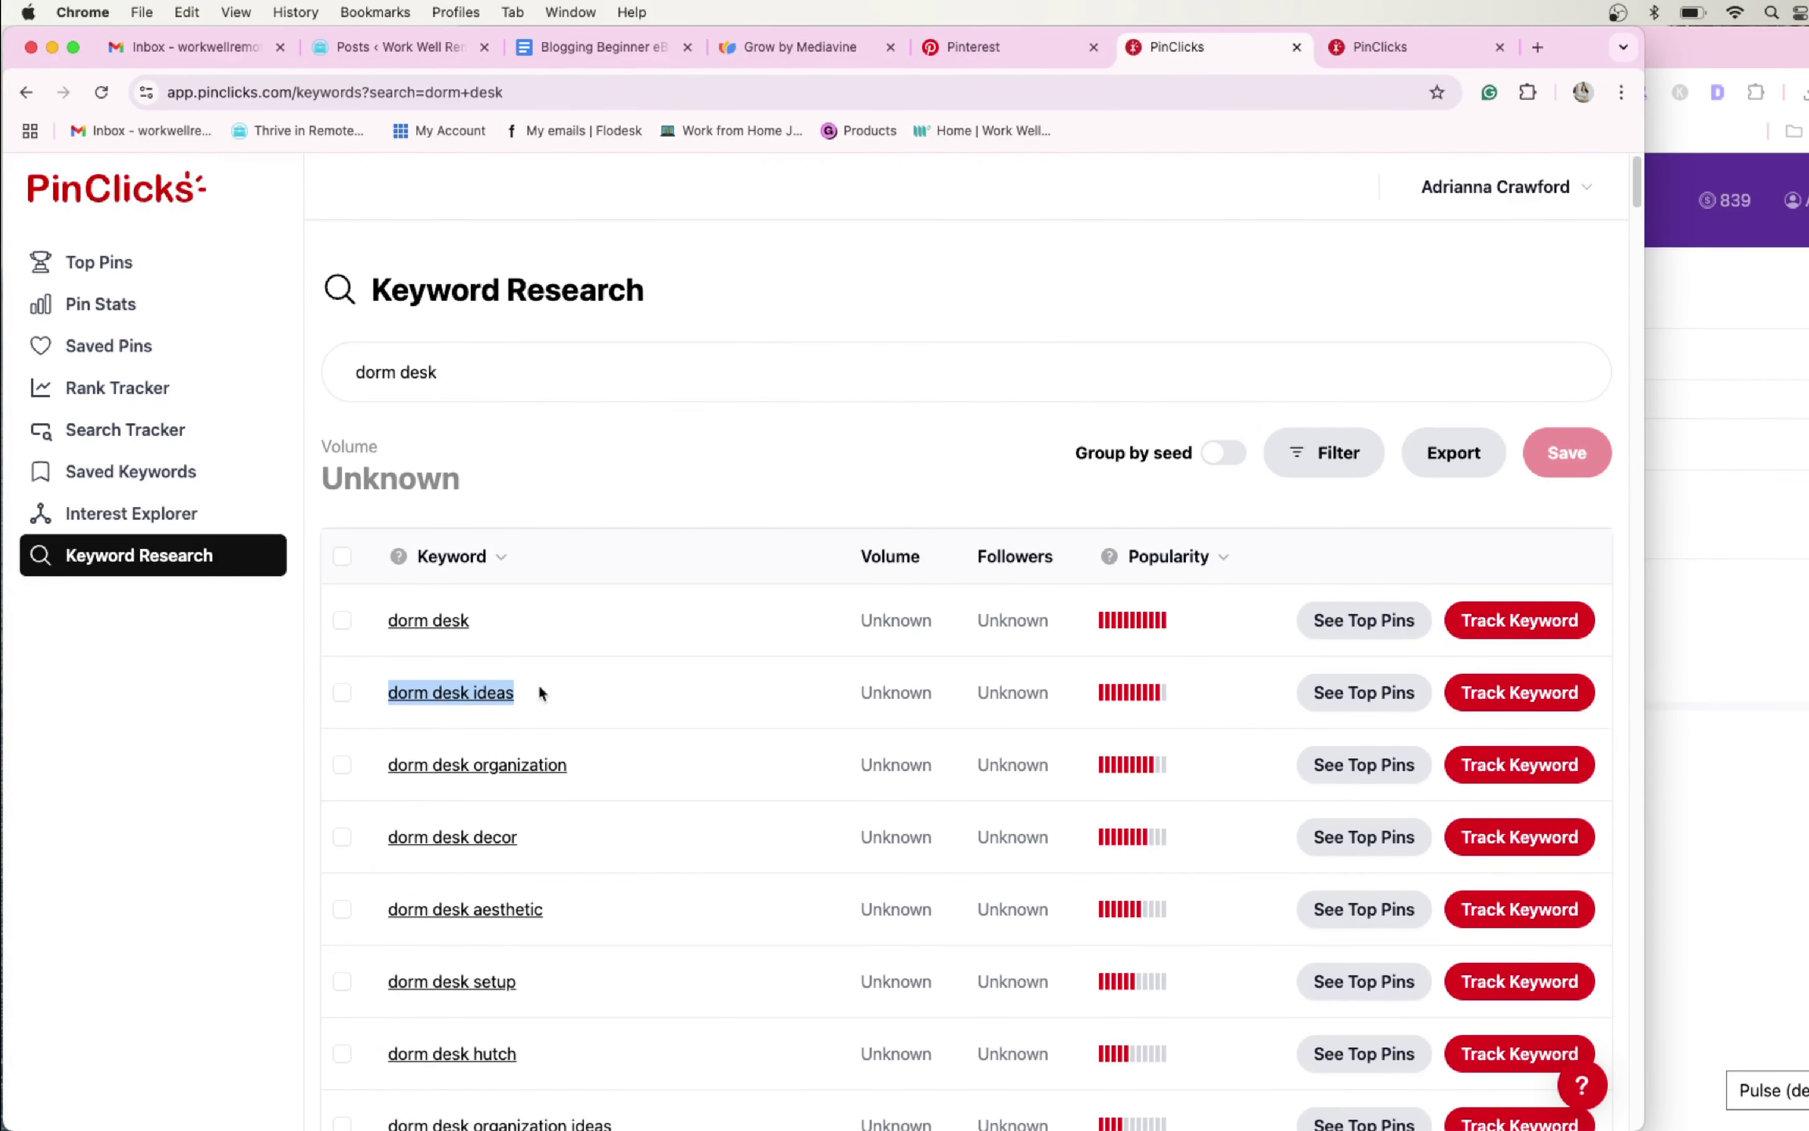
click(1338, 692)
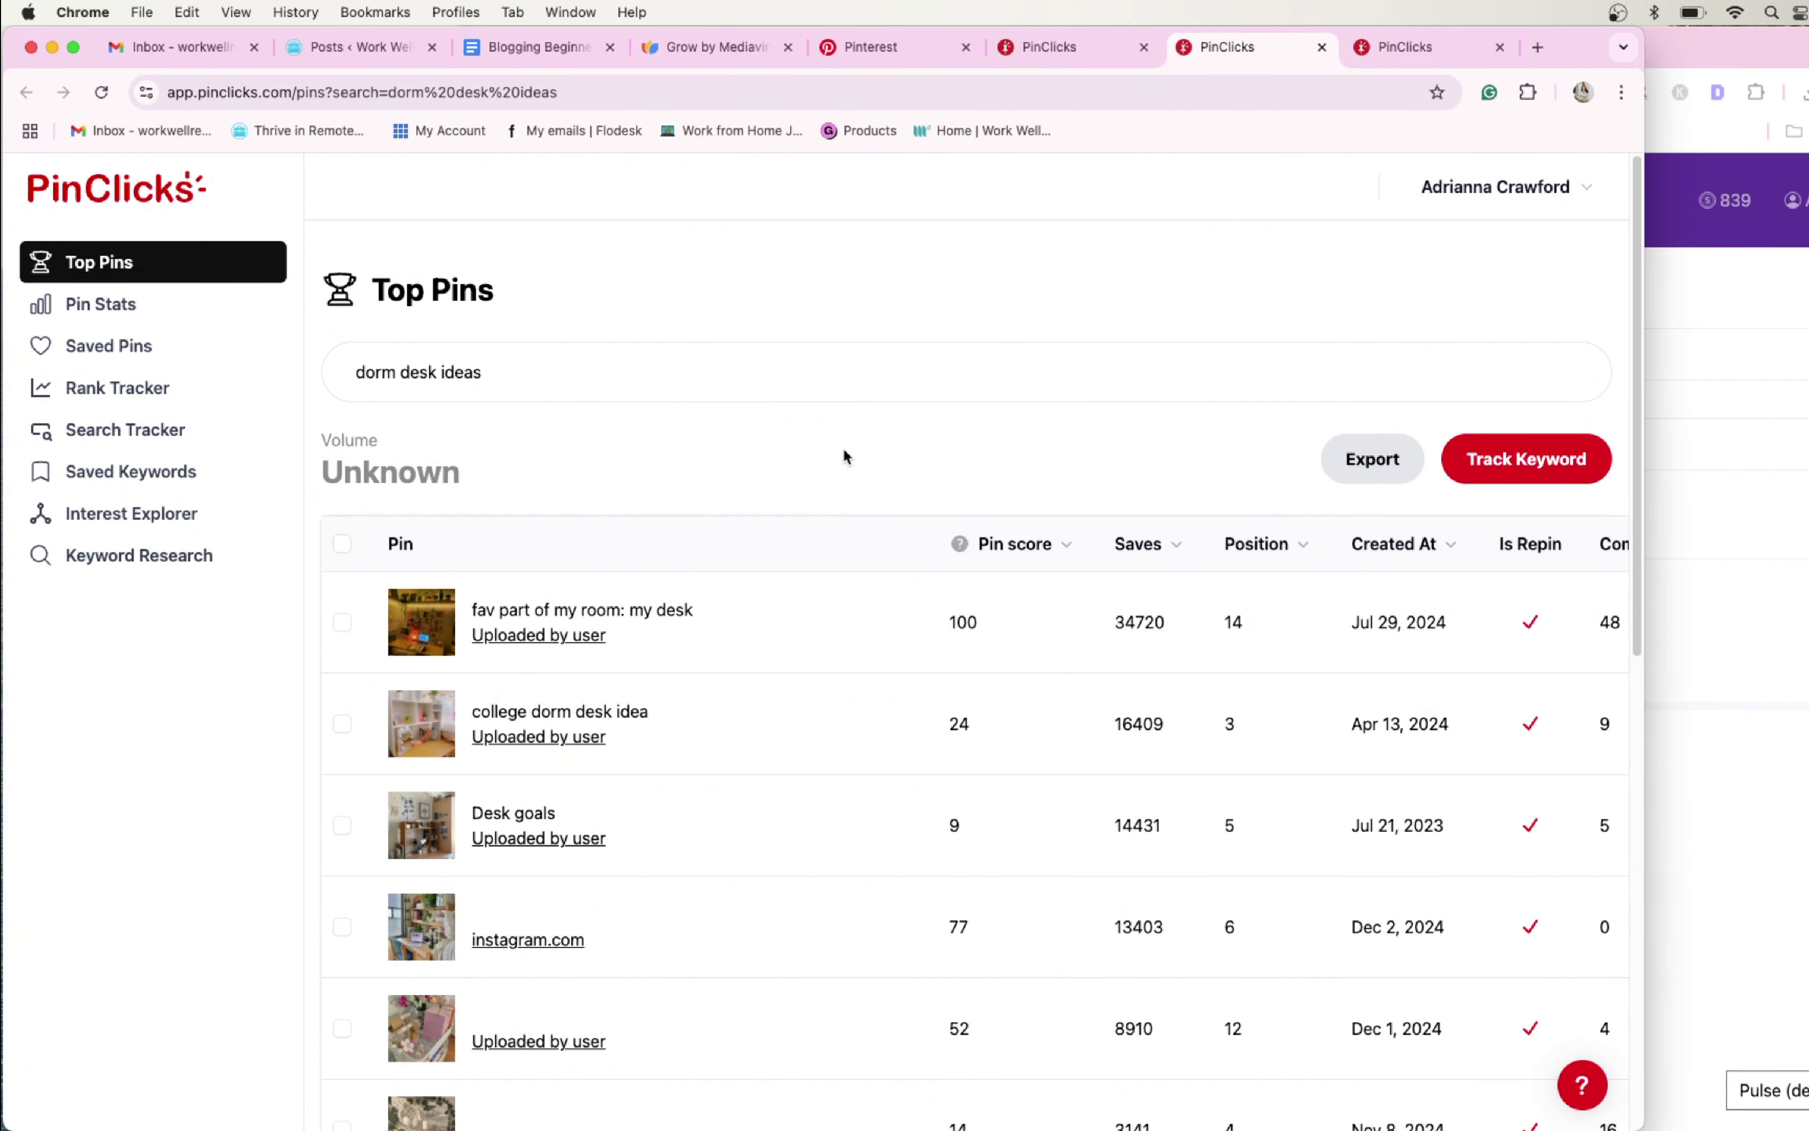
scroll(843, 447, down, 3)
mouse_move(728, 557)
scroll(468, 646, down, 10)
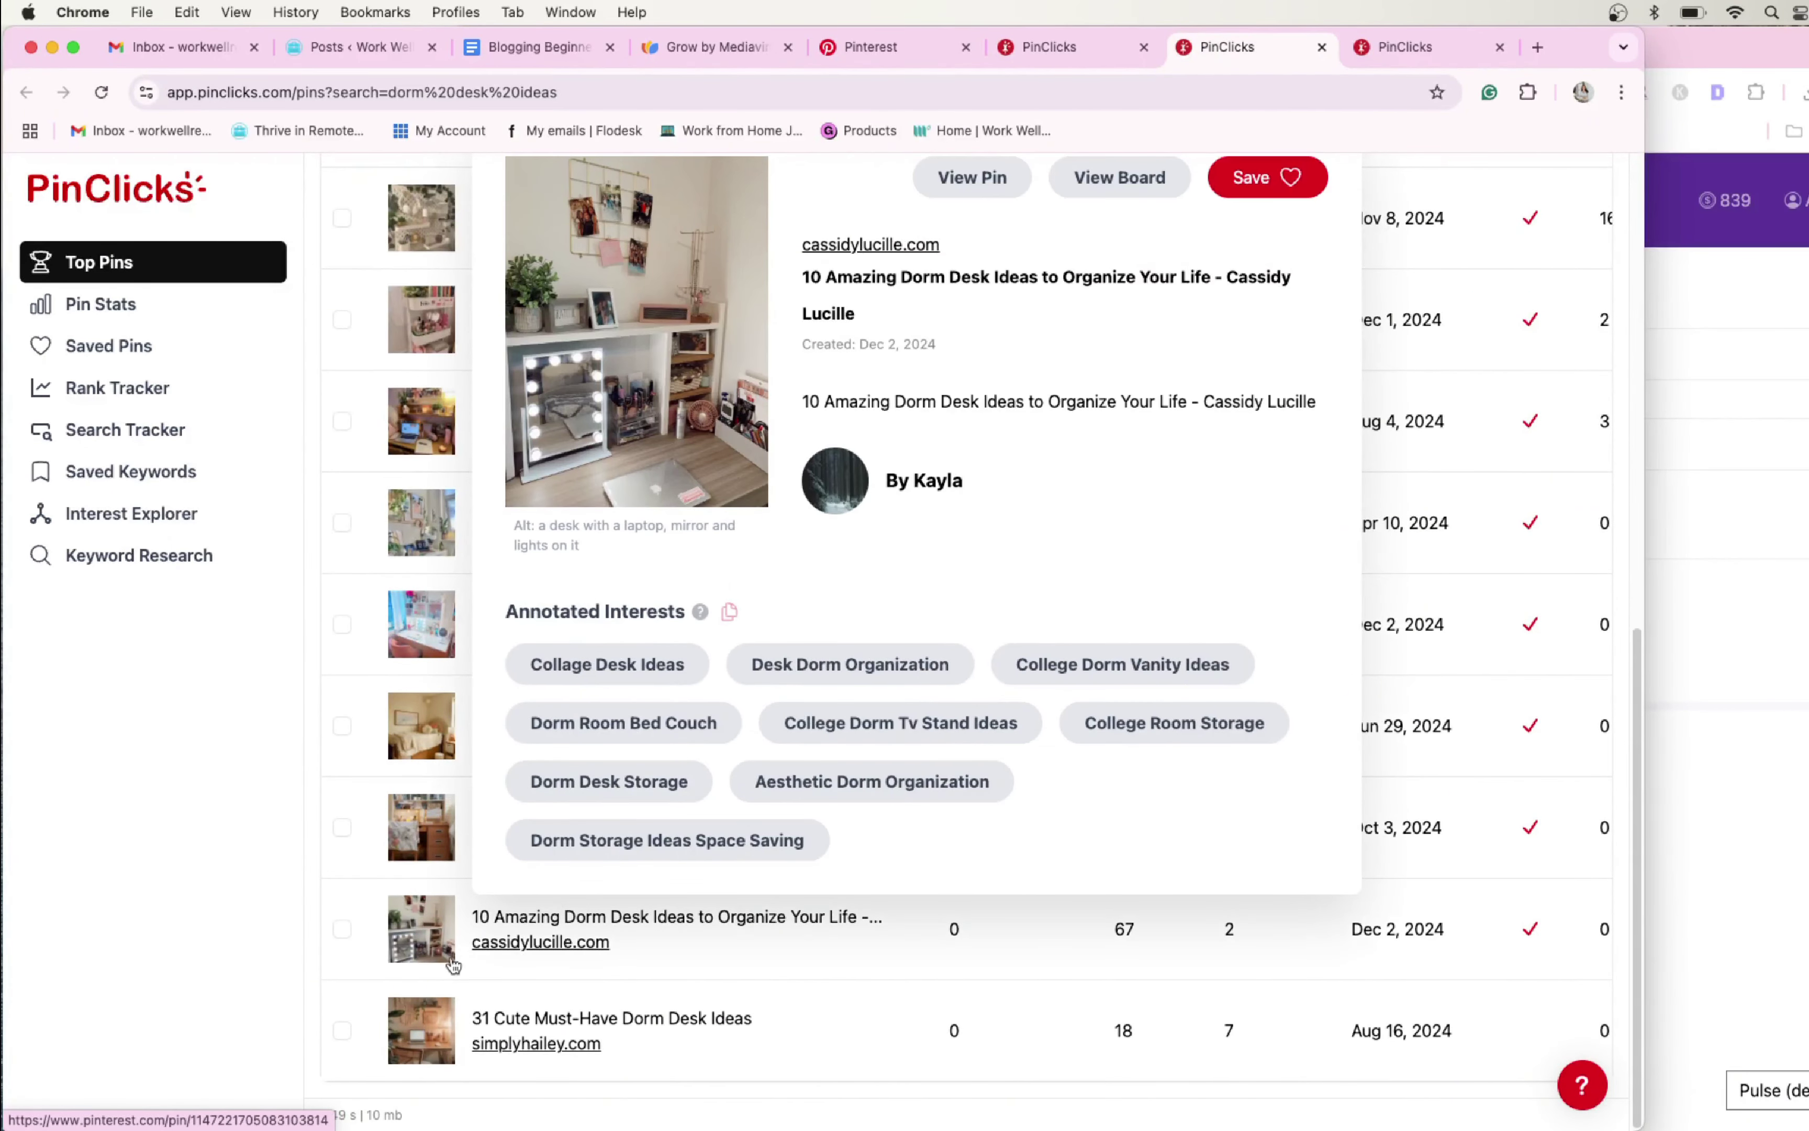
mouse_move(452, 1031)
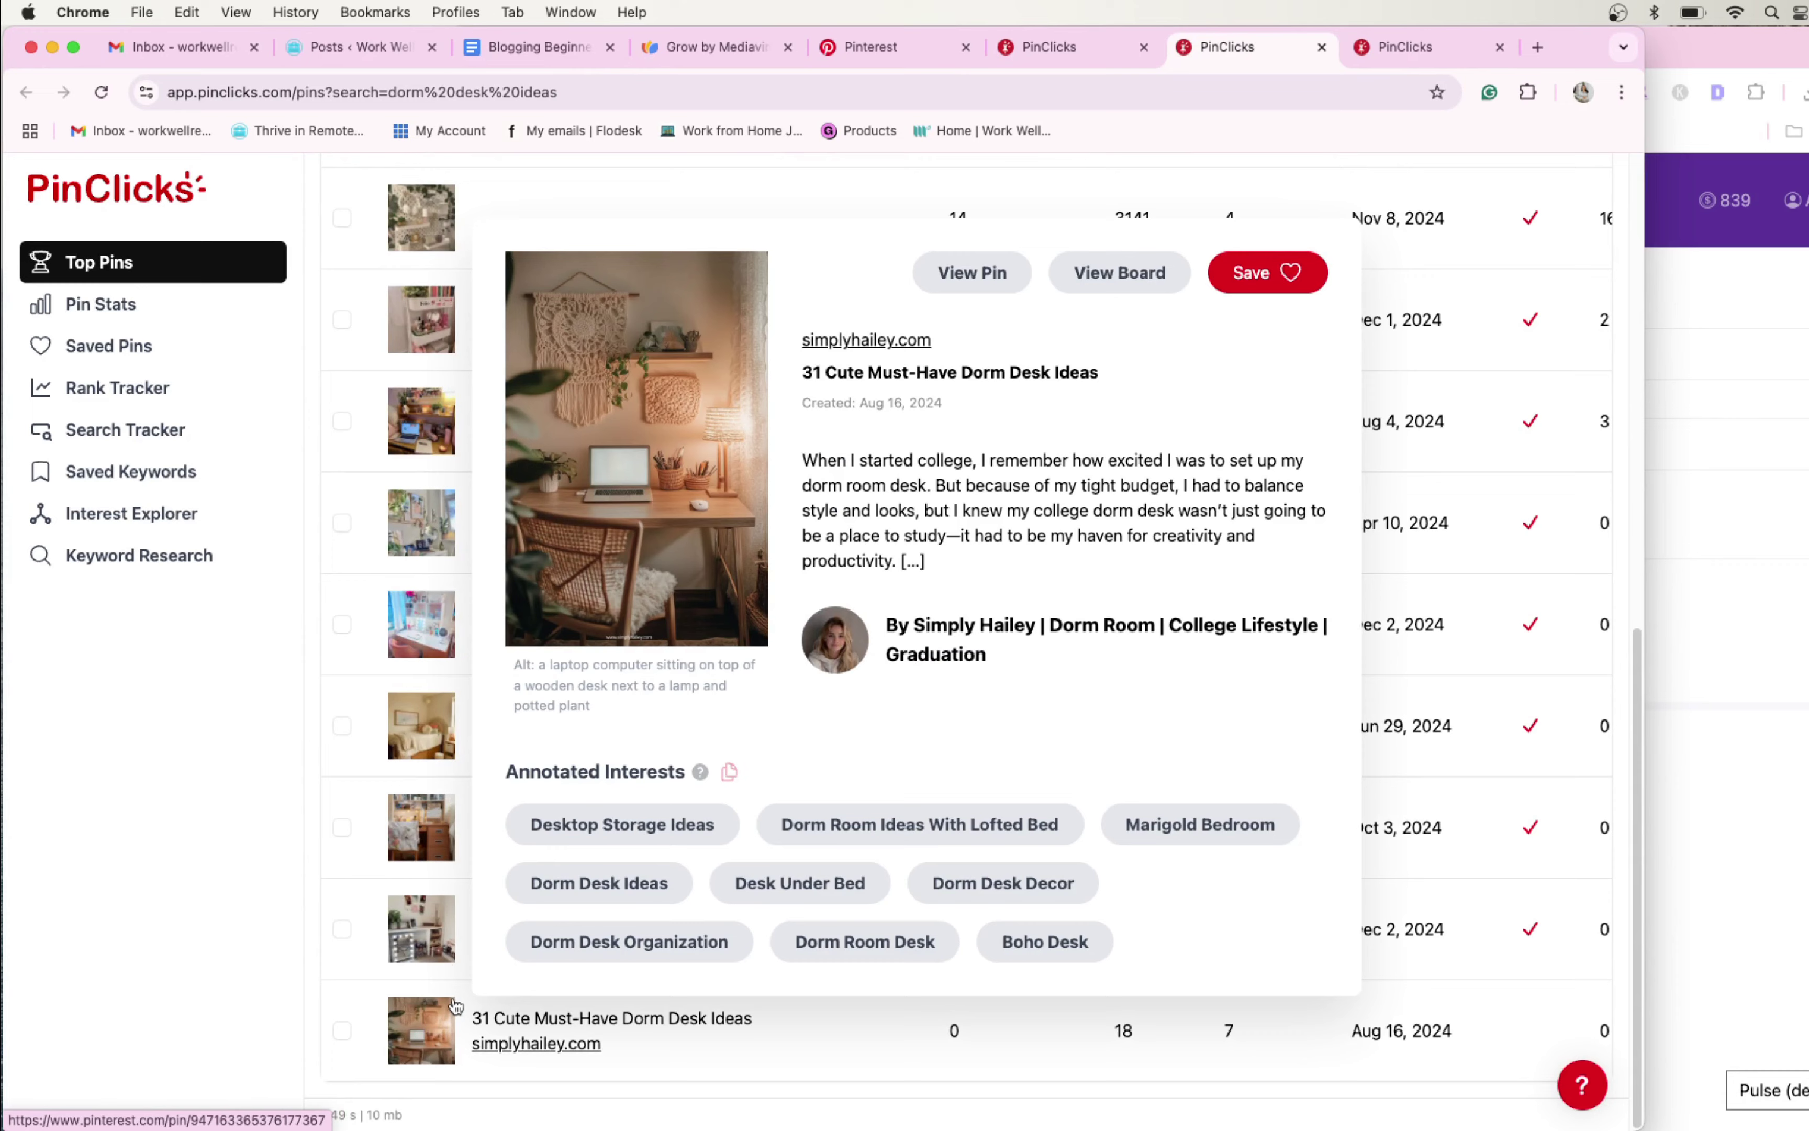
scroll(453, 1025, down, 1)
scroll(718, 485, up, 12)
click(1049, 47)
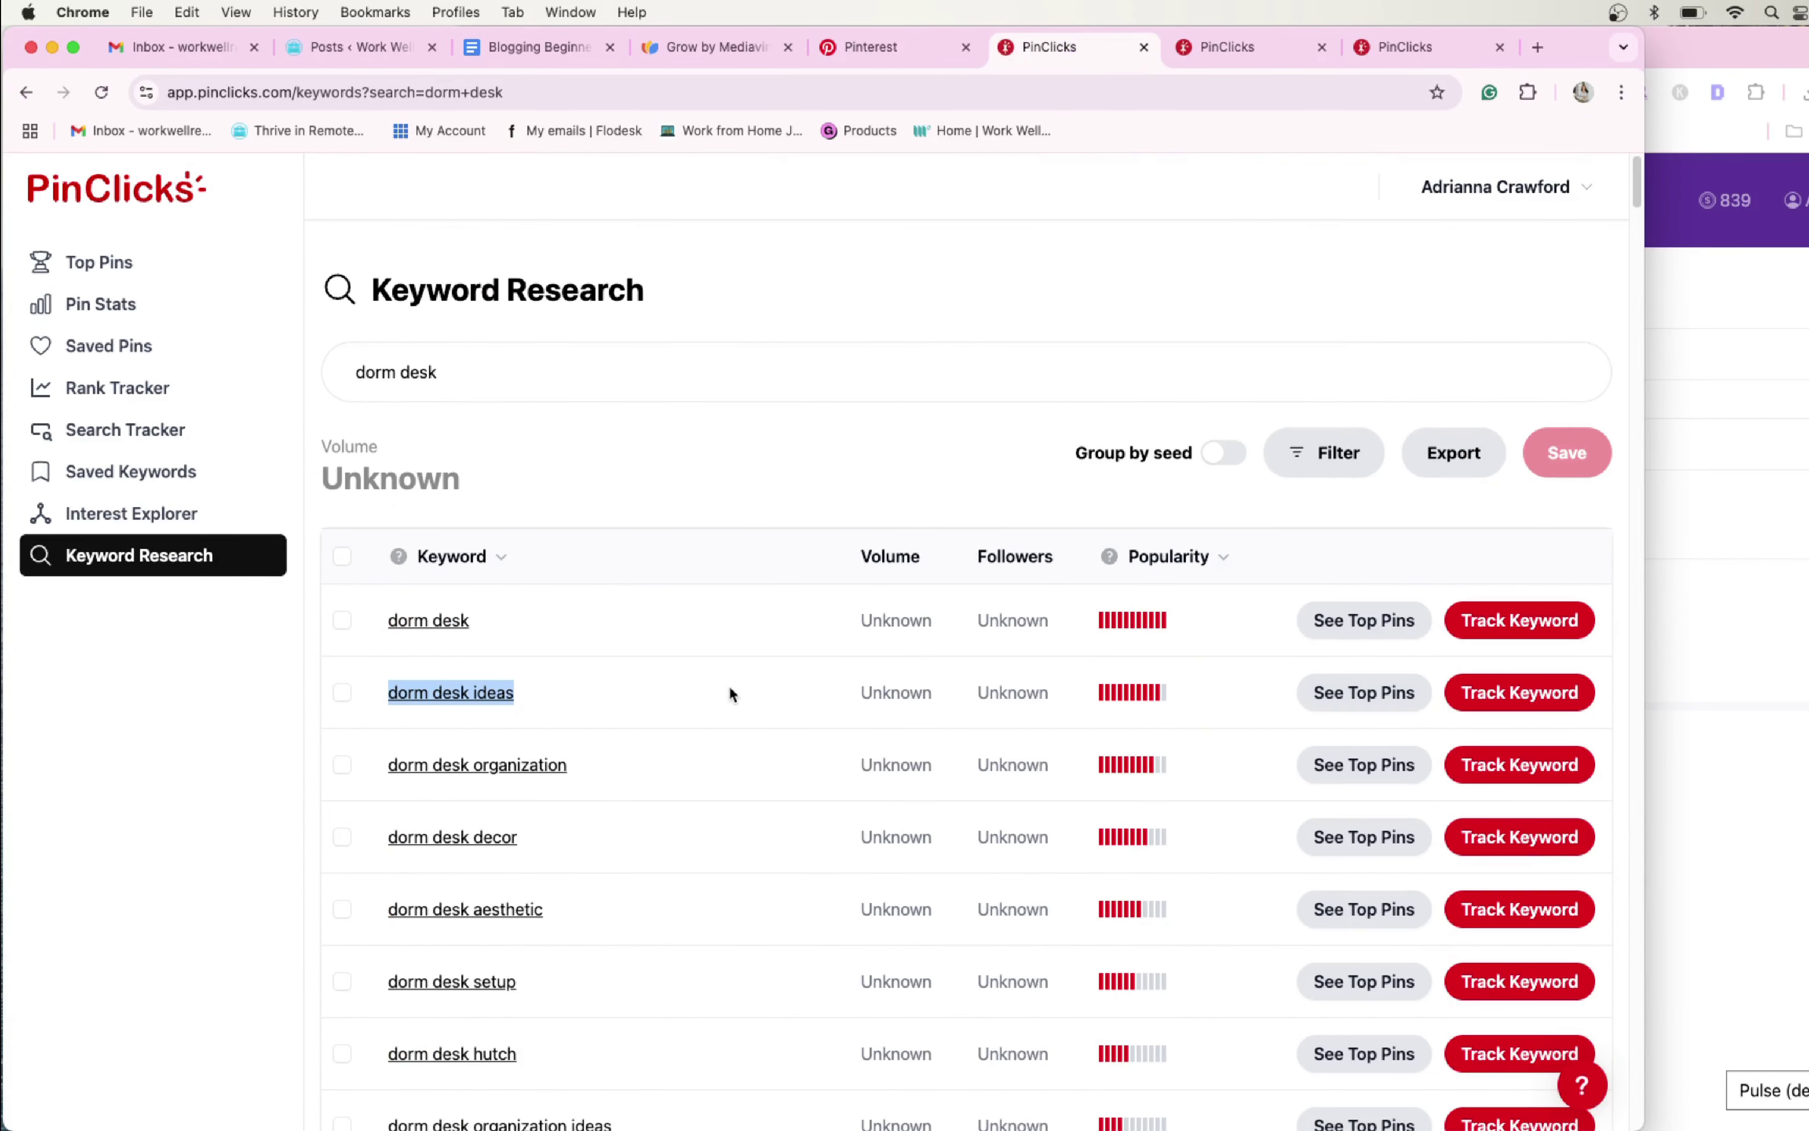
click(1405, 47)
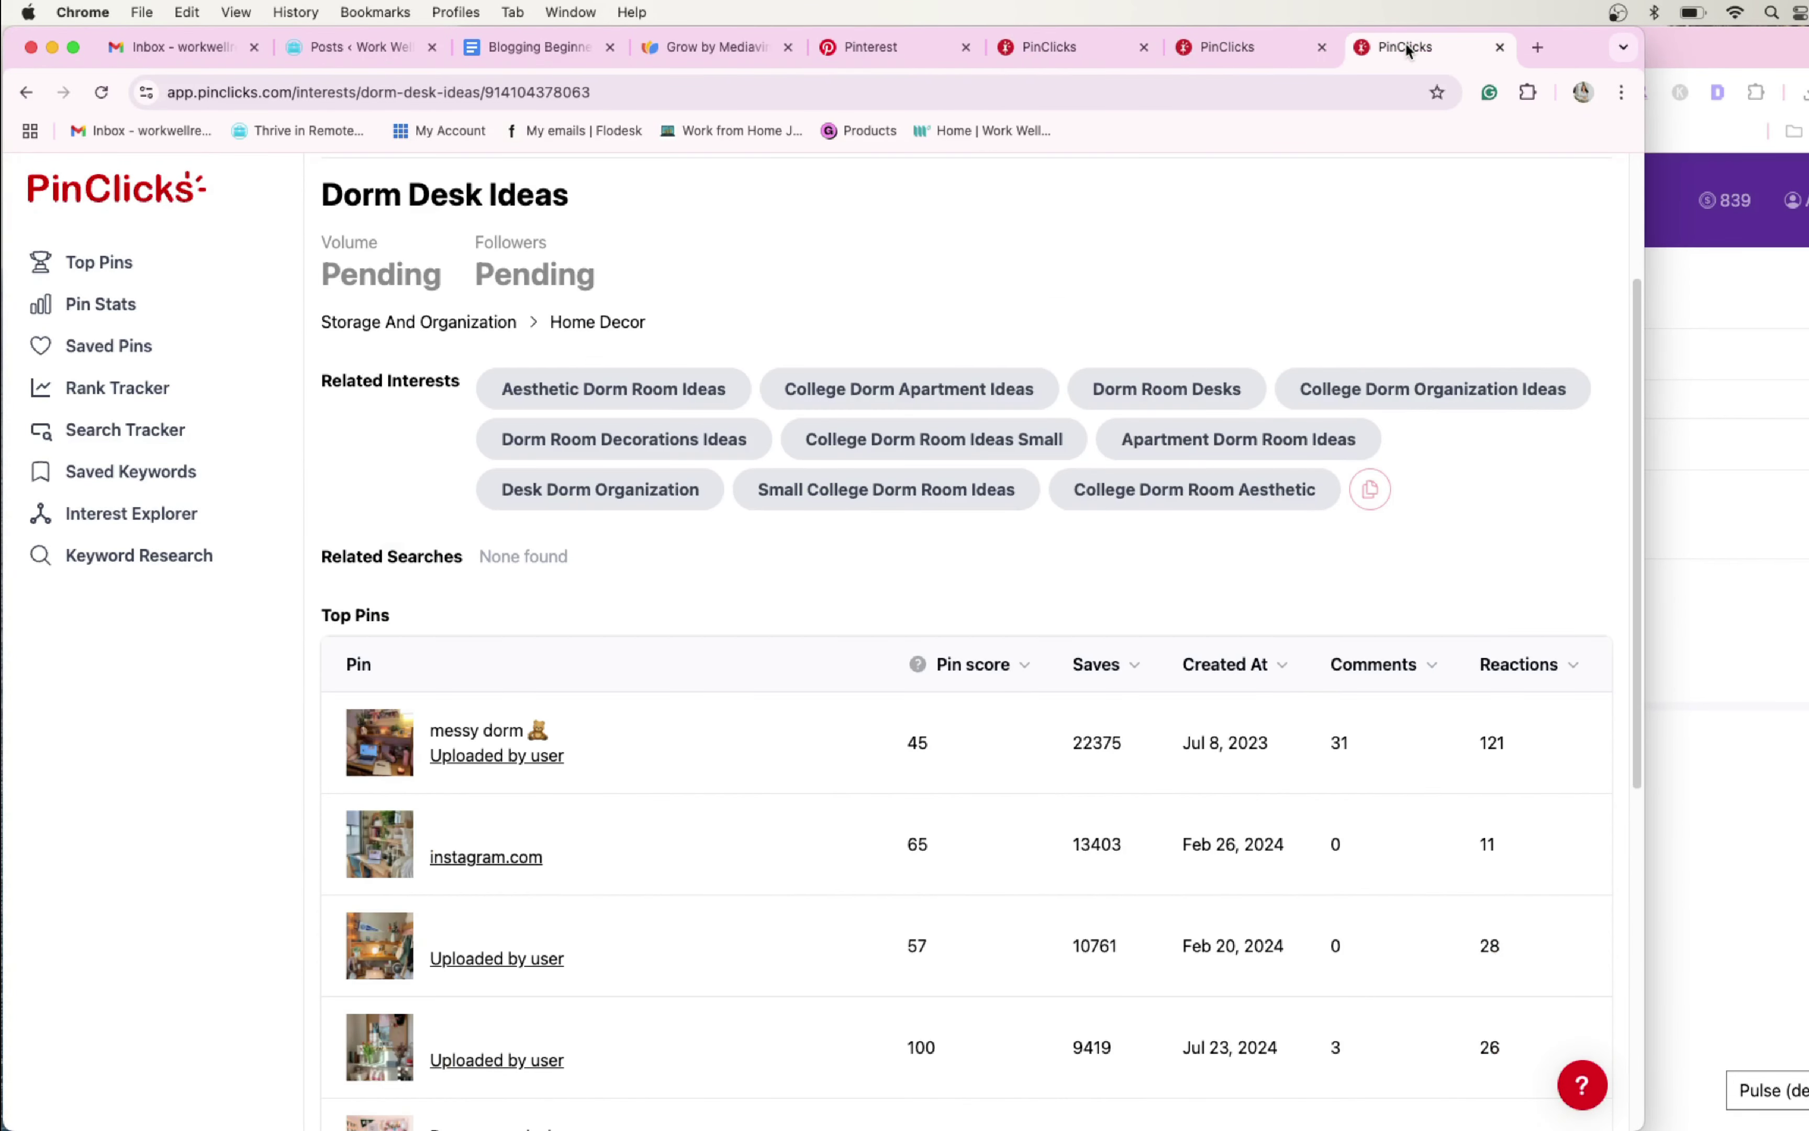
click(1276, 47)
click(1436, 48)
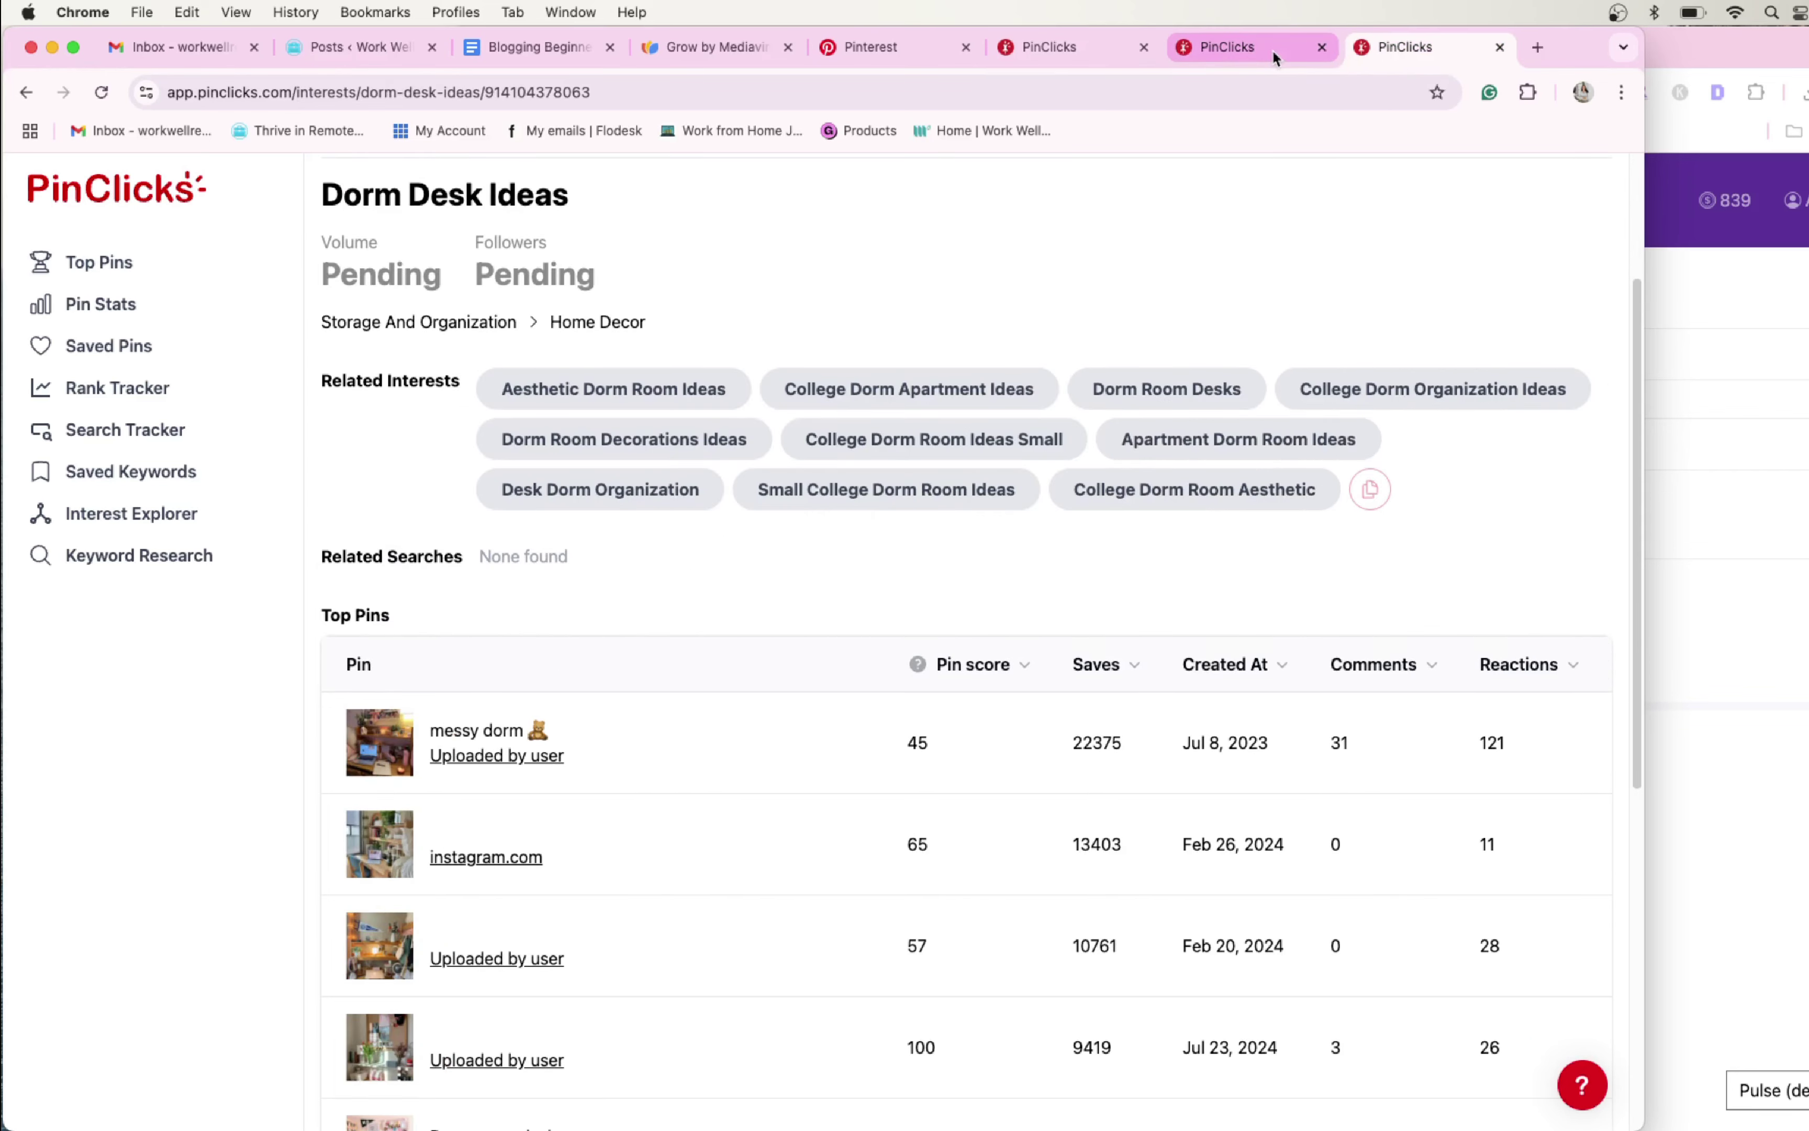
Copy the "dorm desk ideas" search term from Top Pins and switch to Content Goblin's Image Listicle page
click(1272, 49)
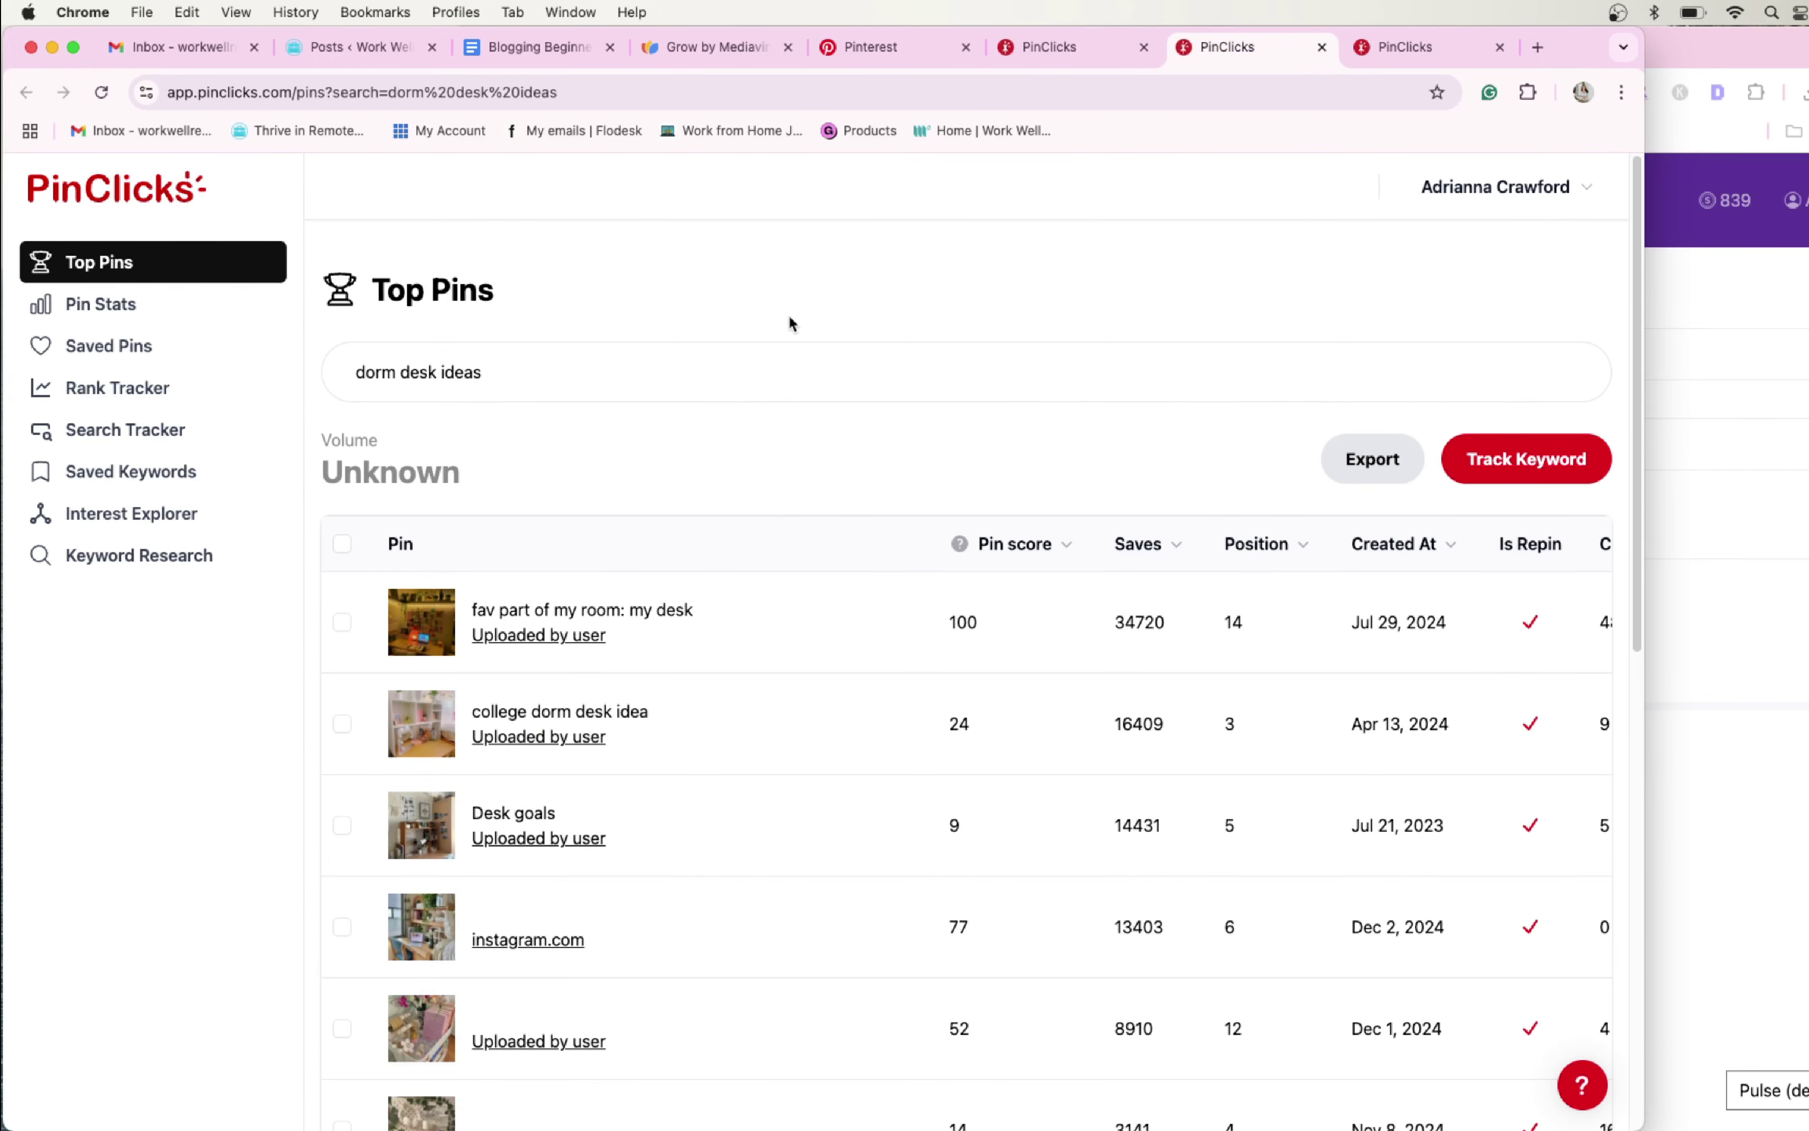
click(553, 362)
drag(516, 366, 325, 355)
key(super+c)
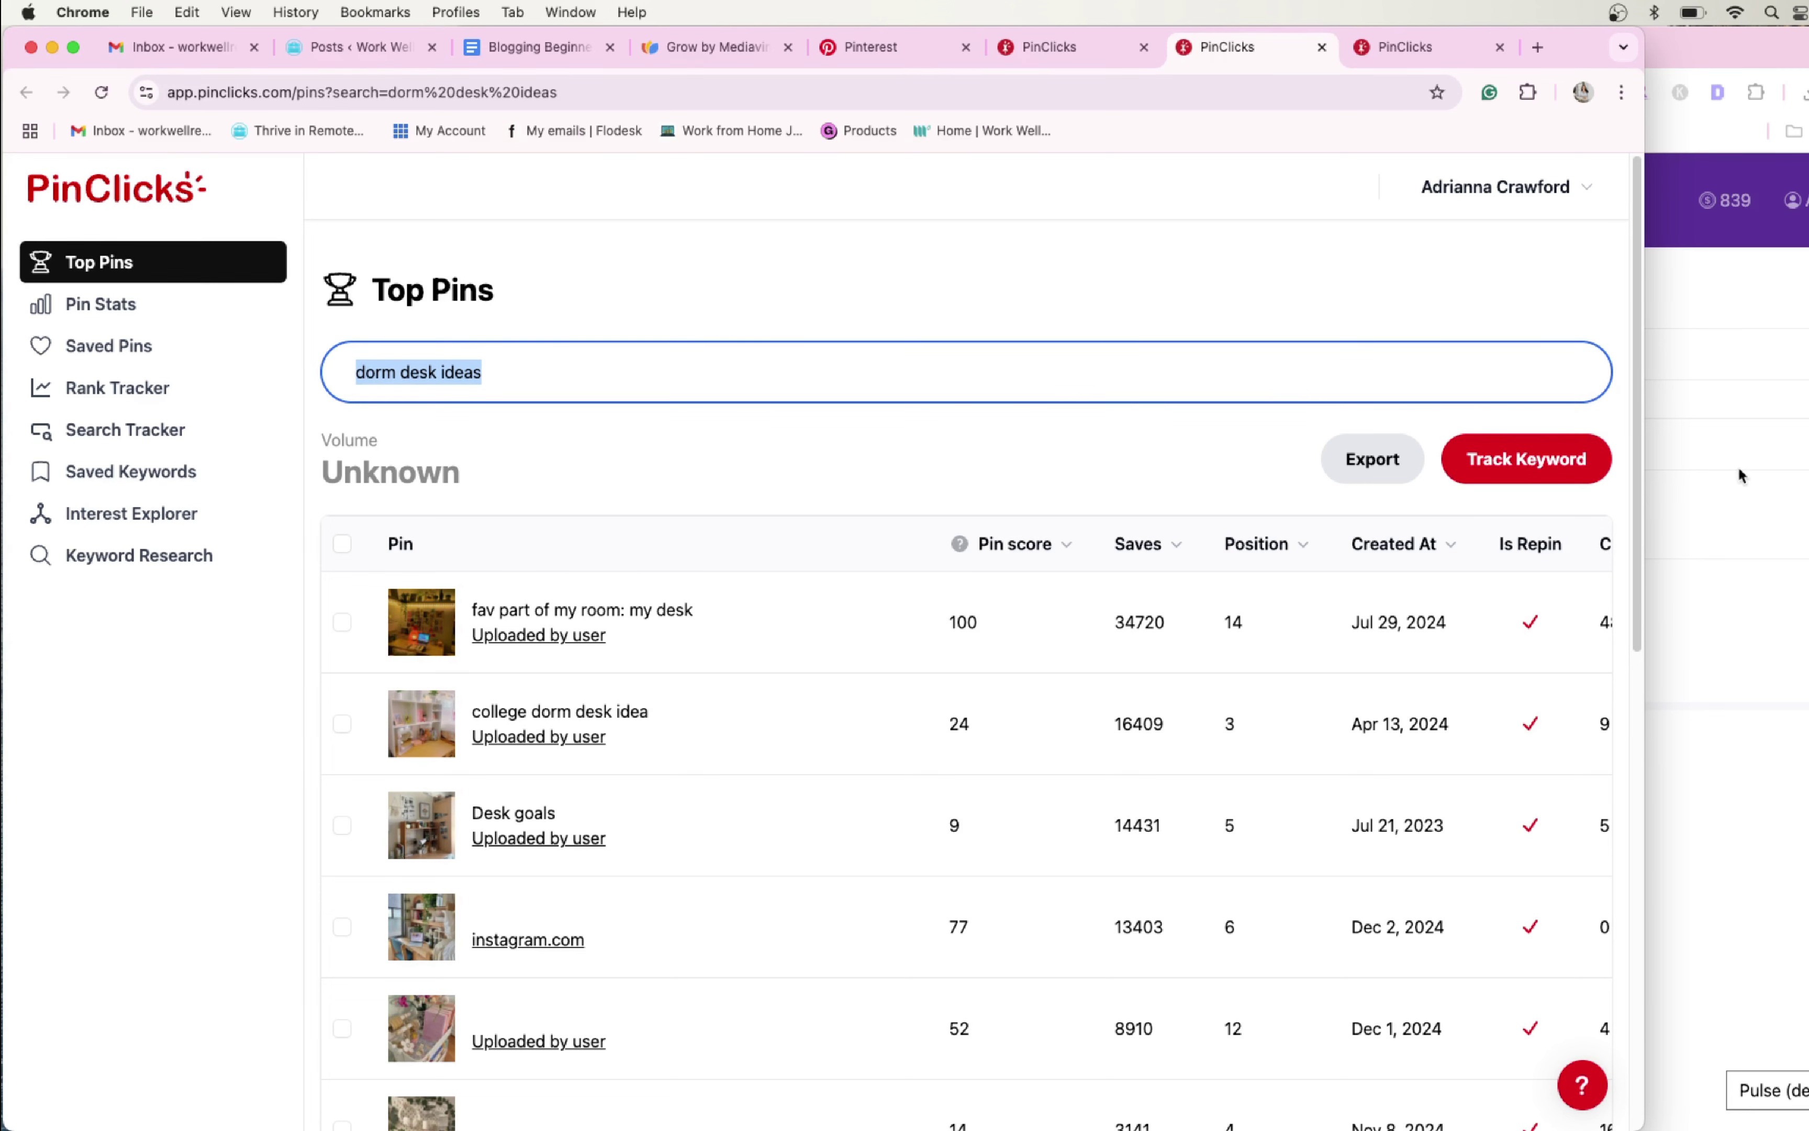
click(1802, 397)
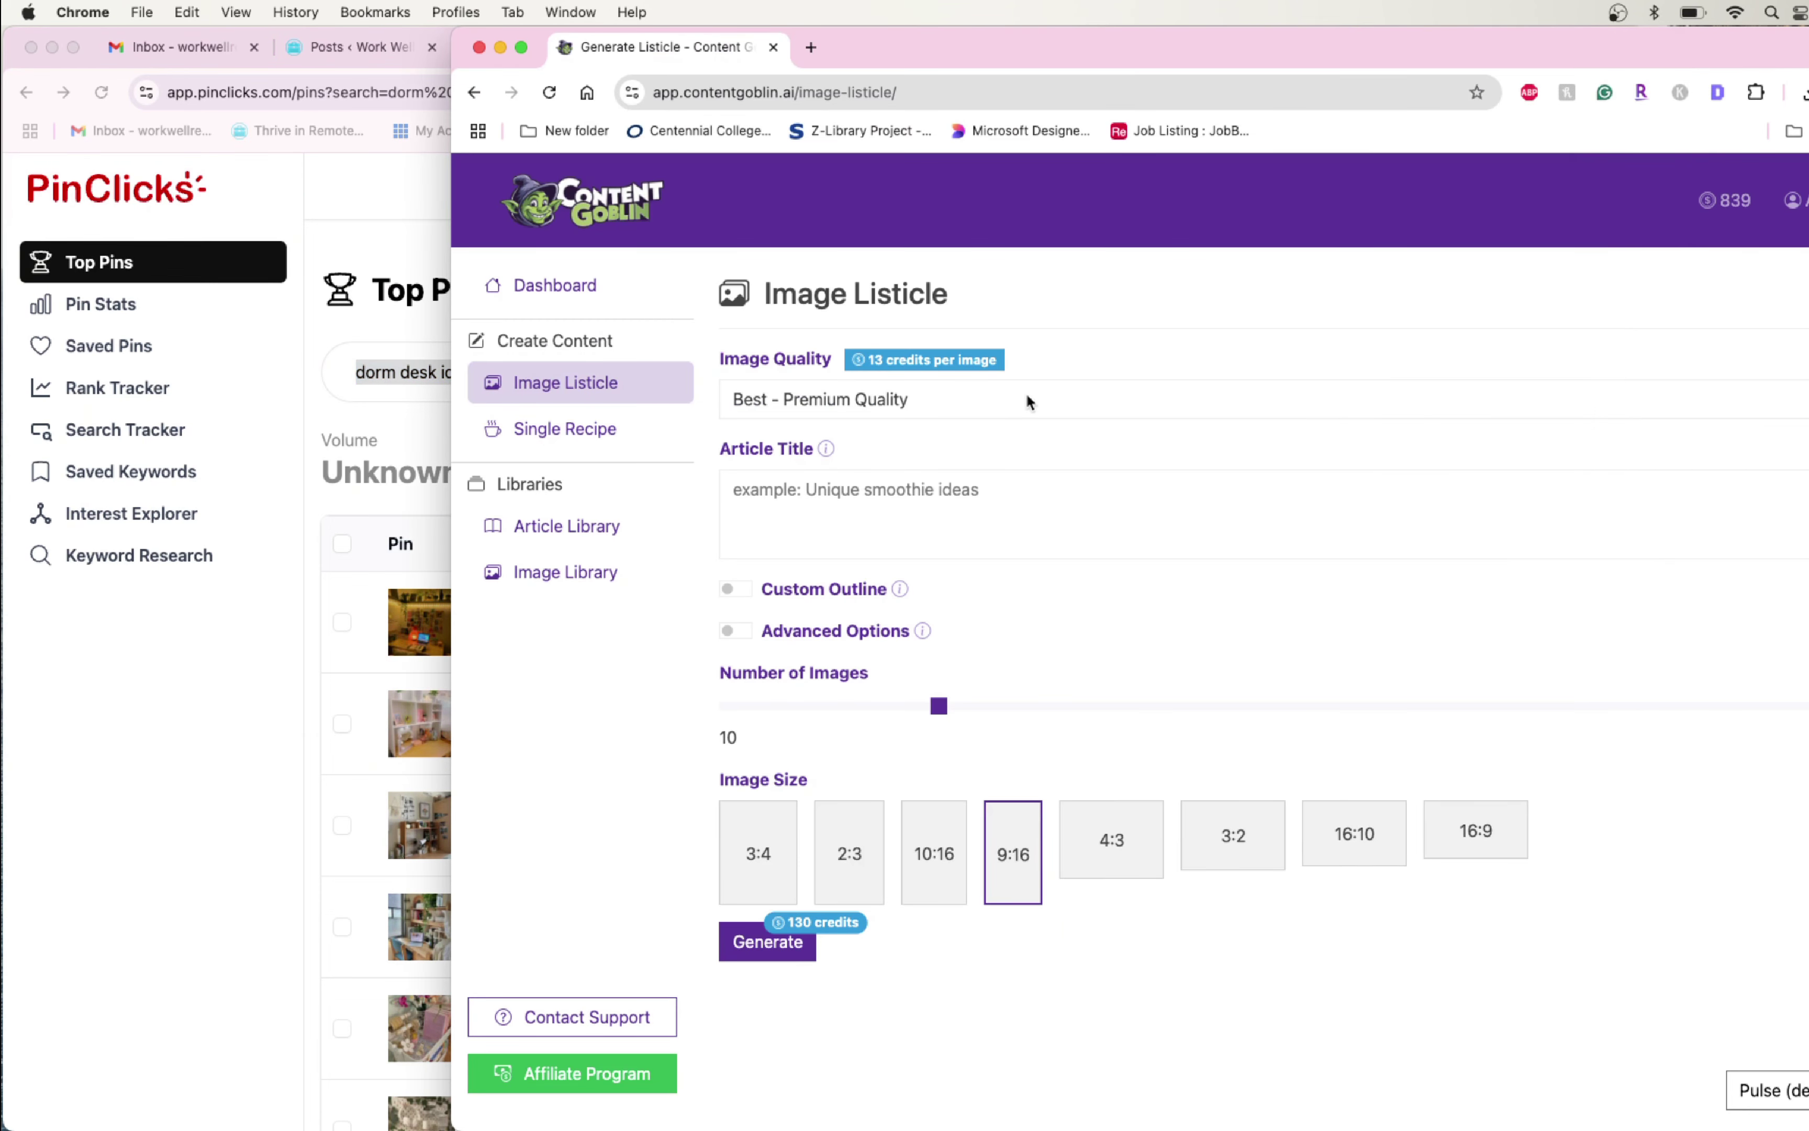
Set the image quality to Good - Fast & Efficient and paste "dorm desk ideas" as the article title
click(922, 408)
click(915, 400)
click(914, 395)
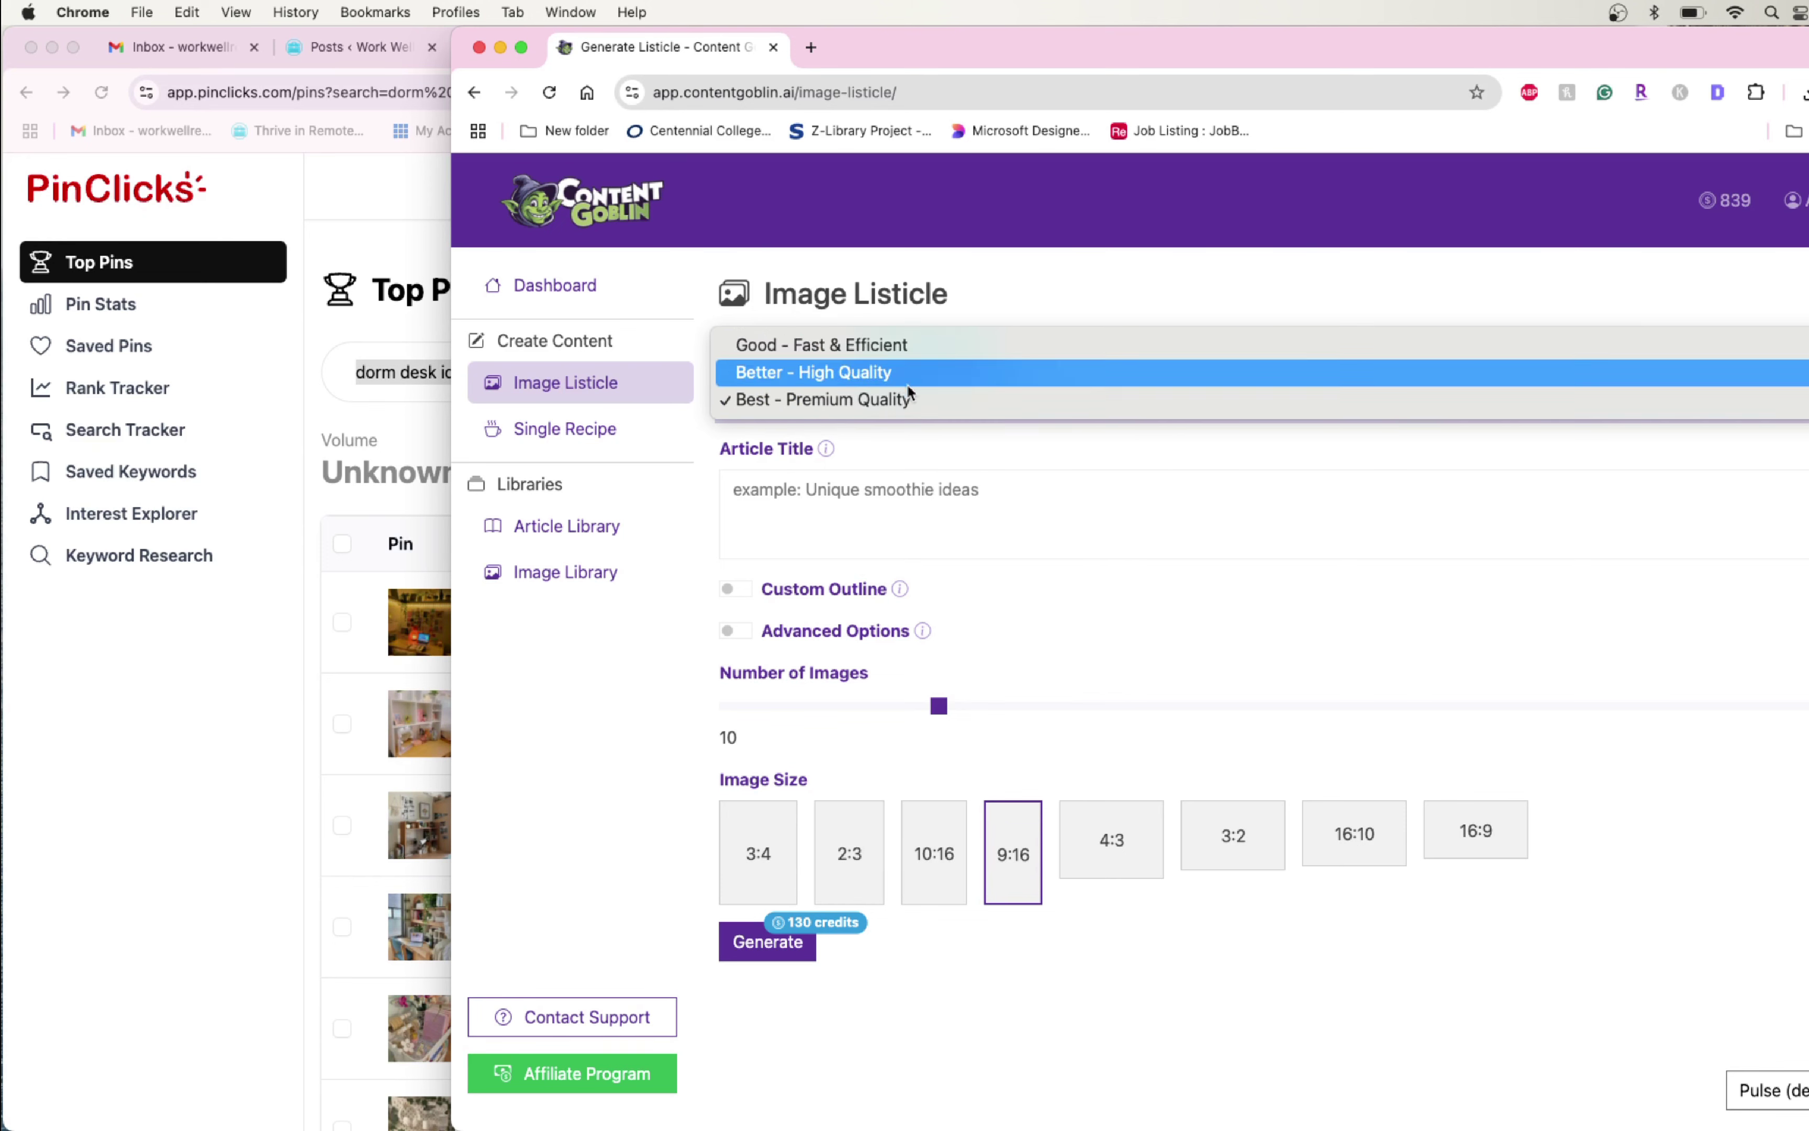
click(886, 337)
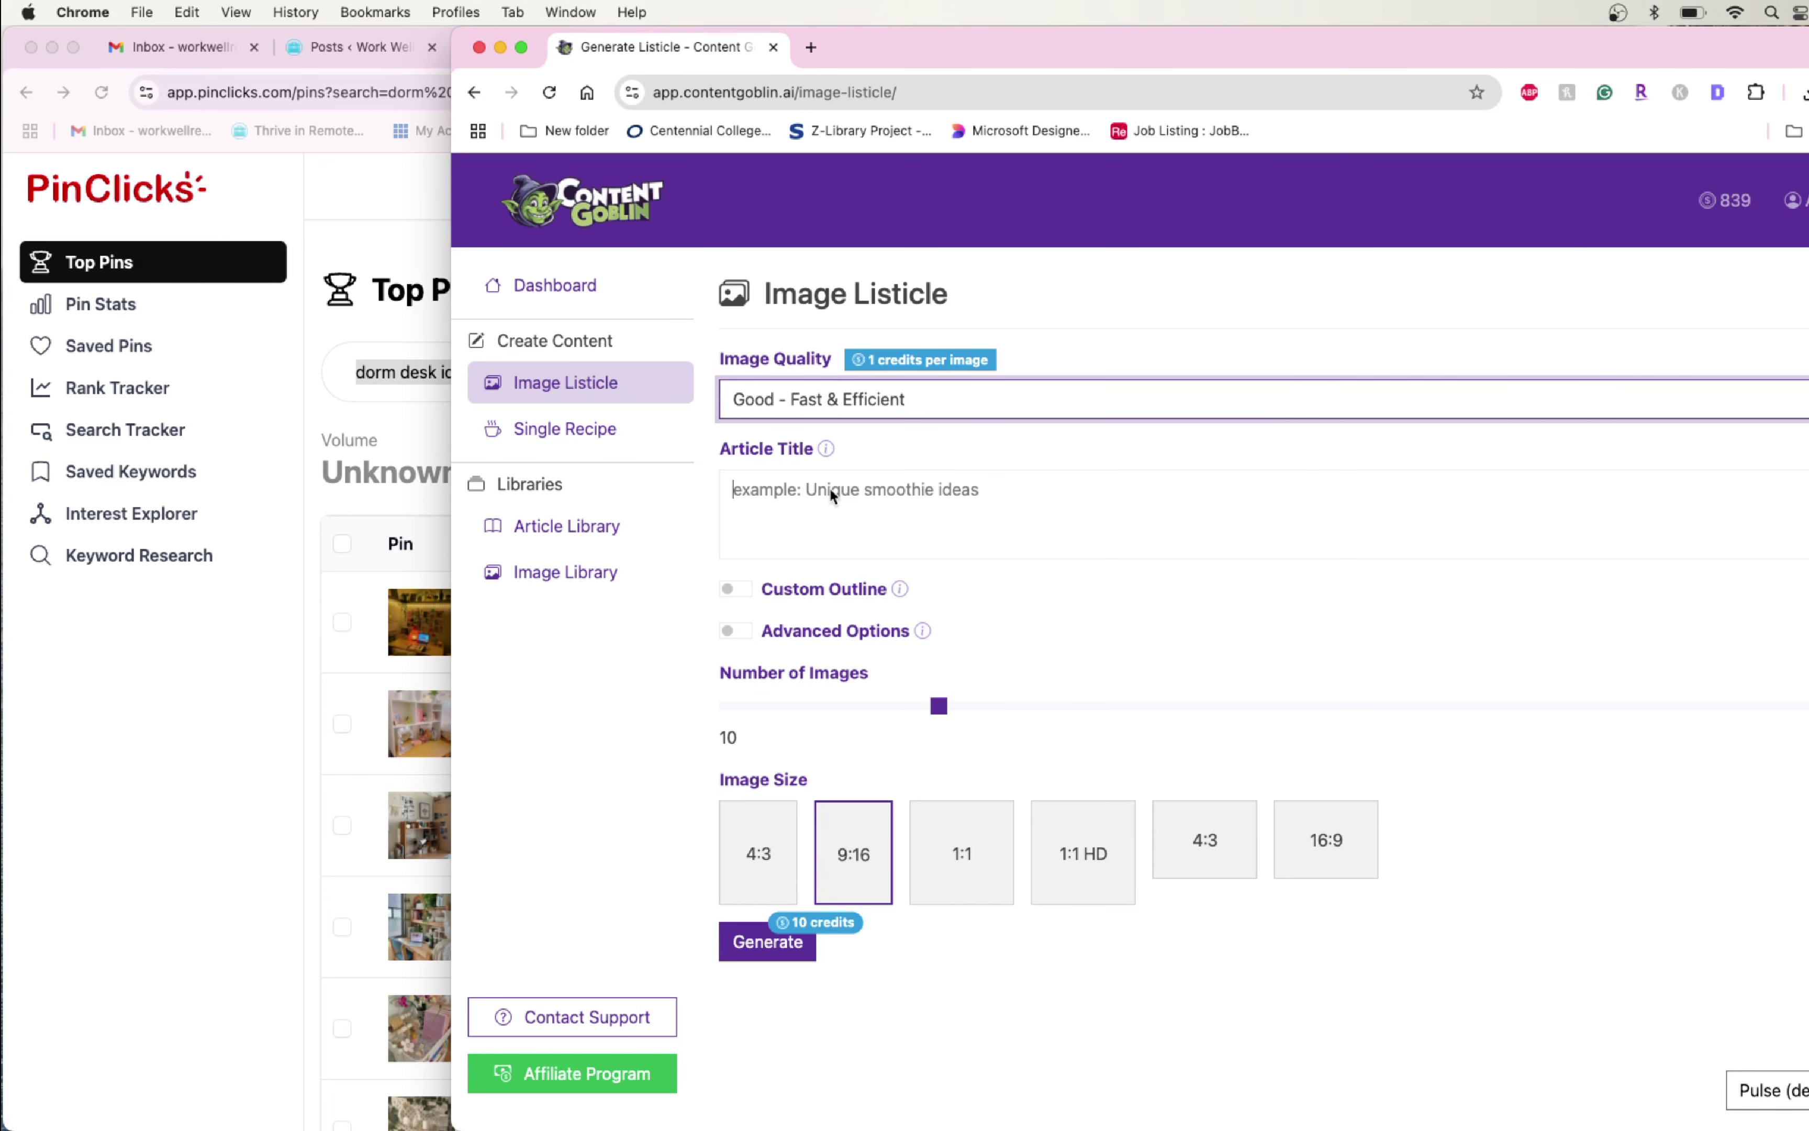
click(805, 491)
key(super+v)
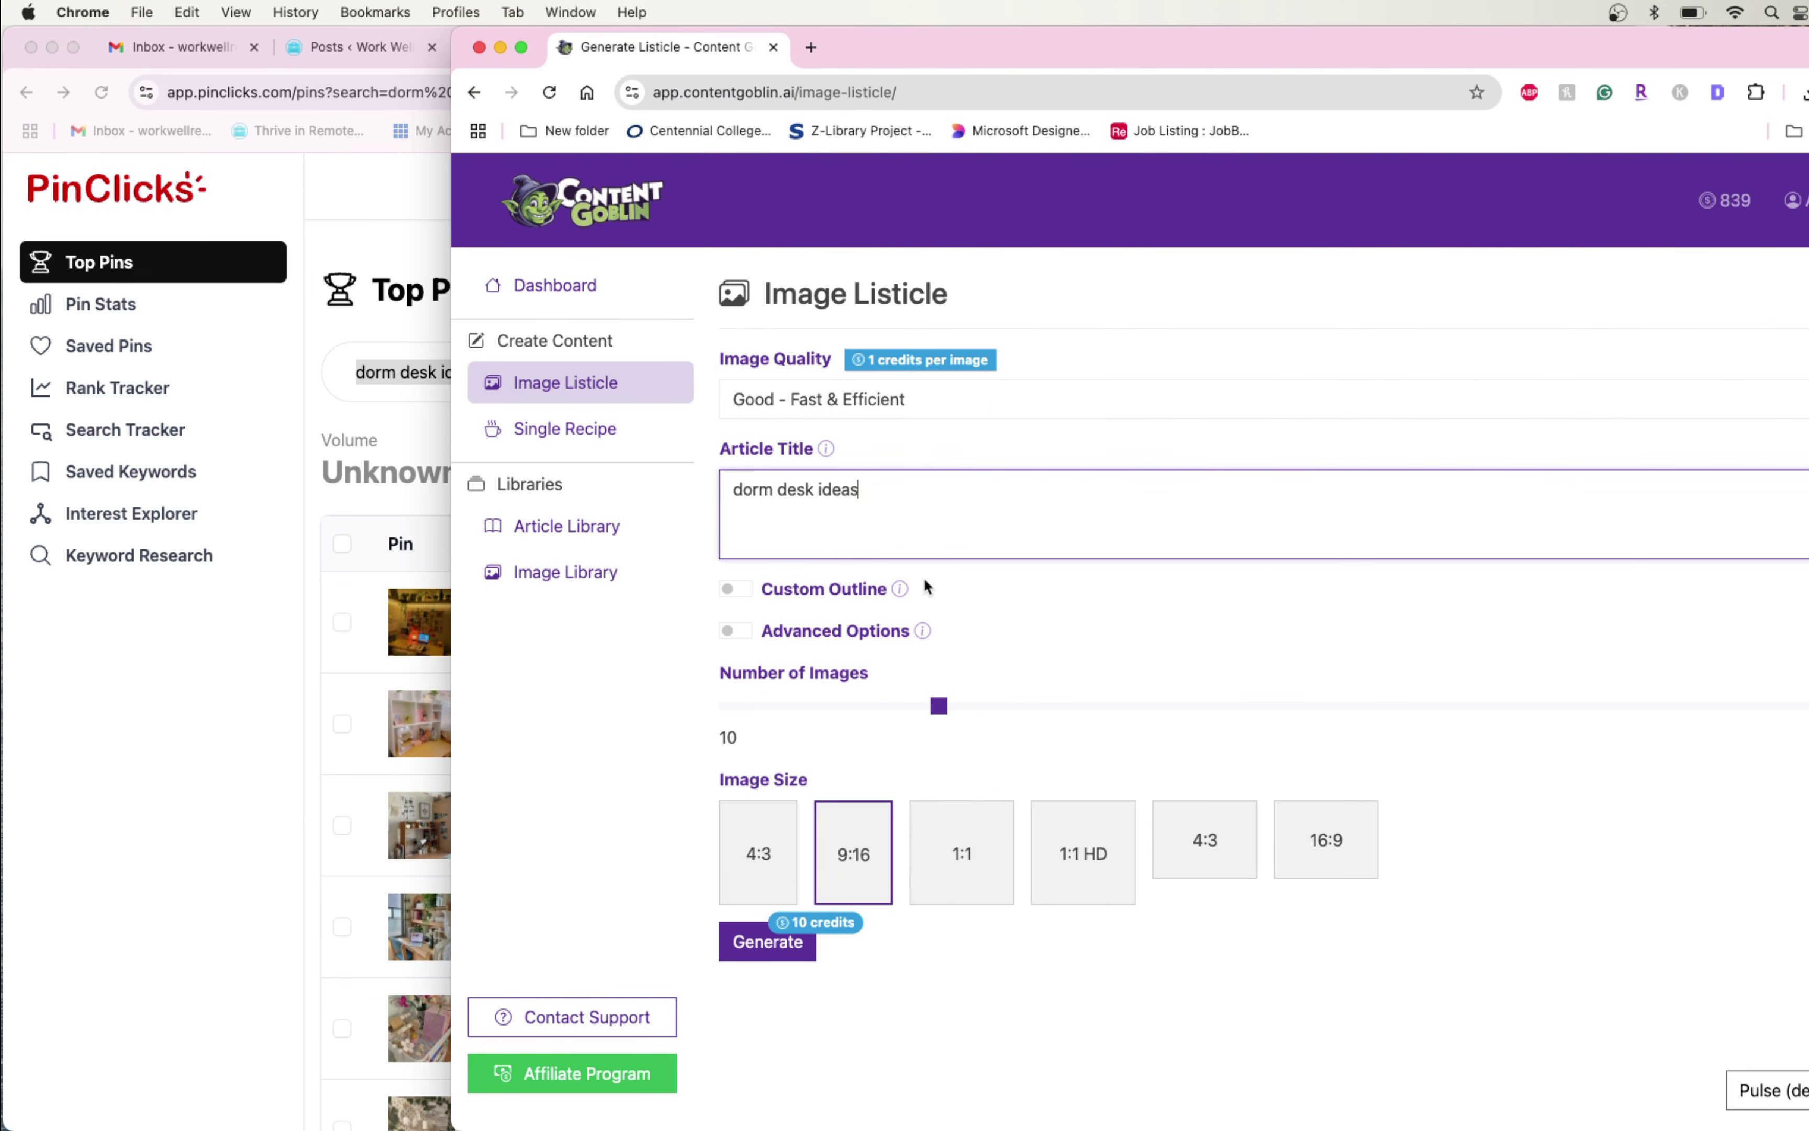
Leave the custom outline off, enable the advanced options and enter "high quality" as the additional image prompt
click(735, 588)
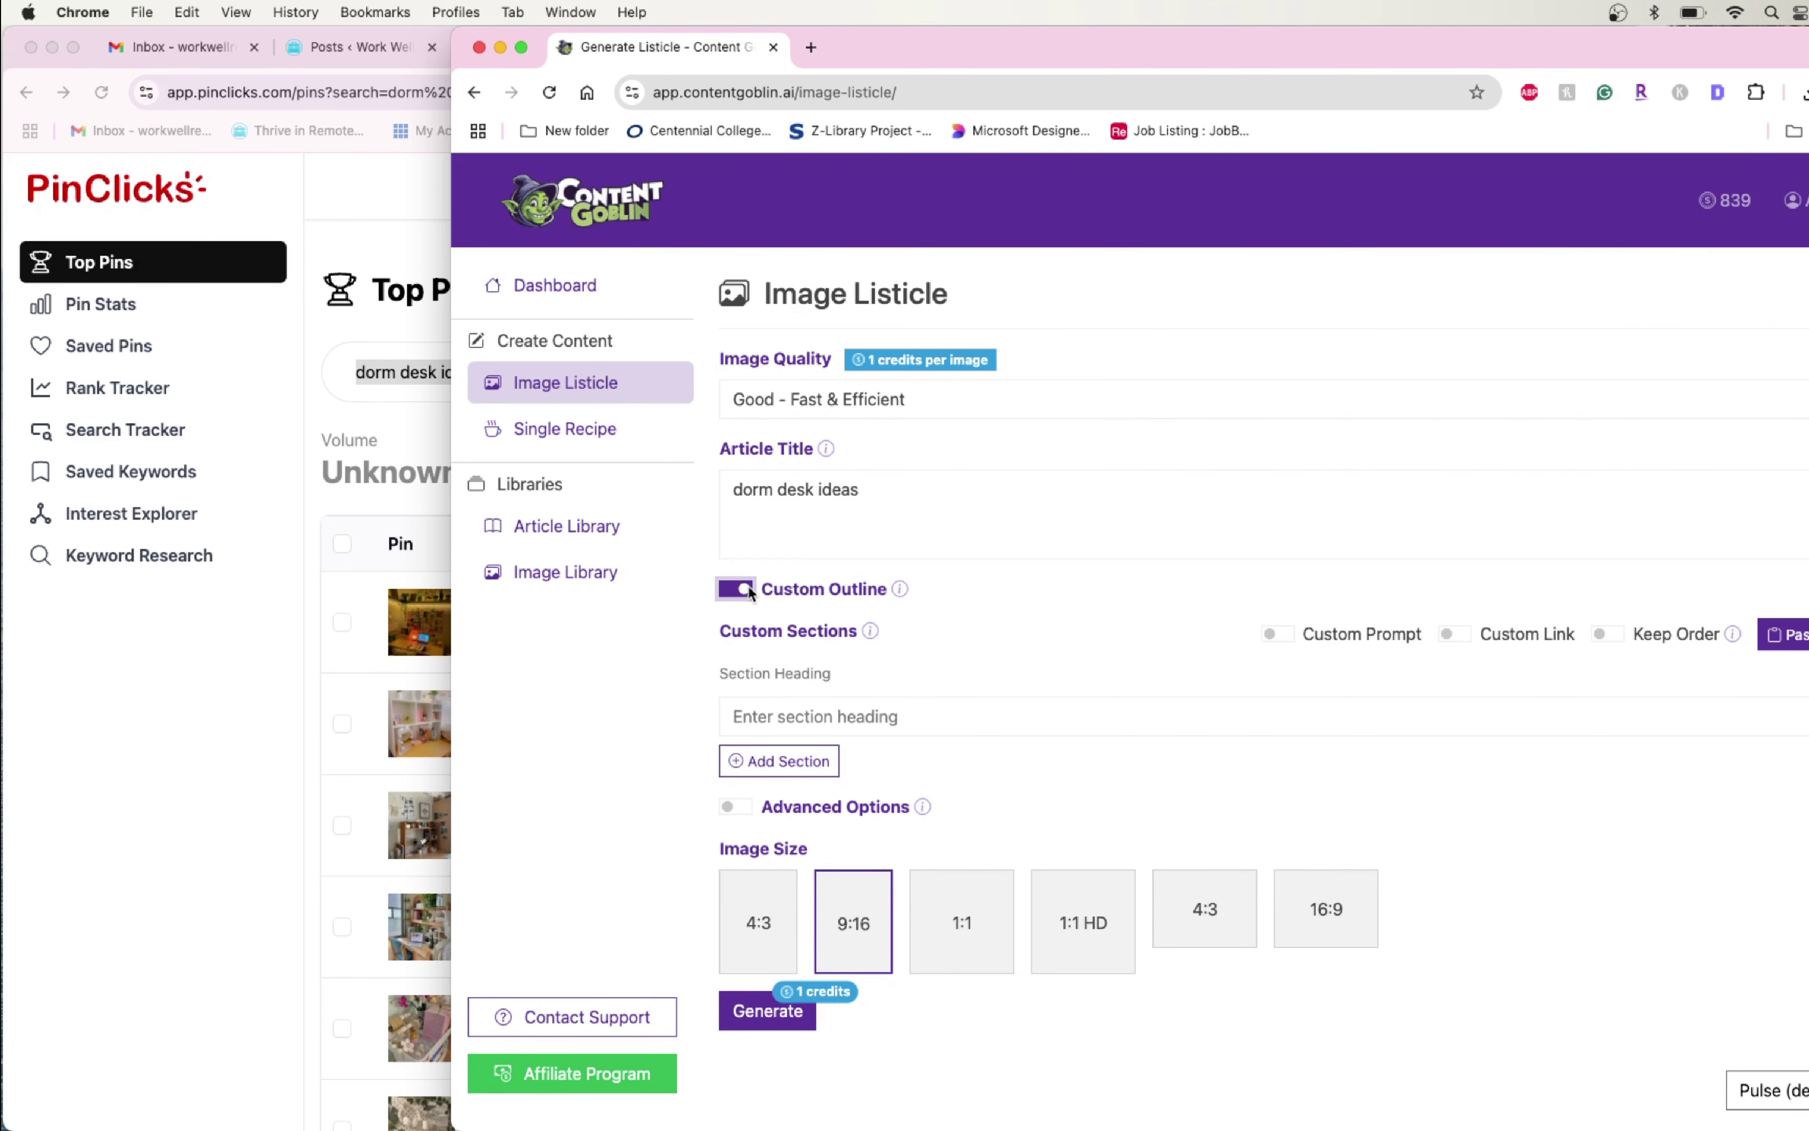
click(748, 590)
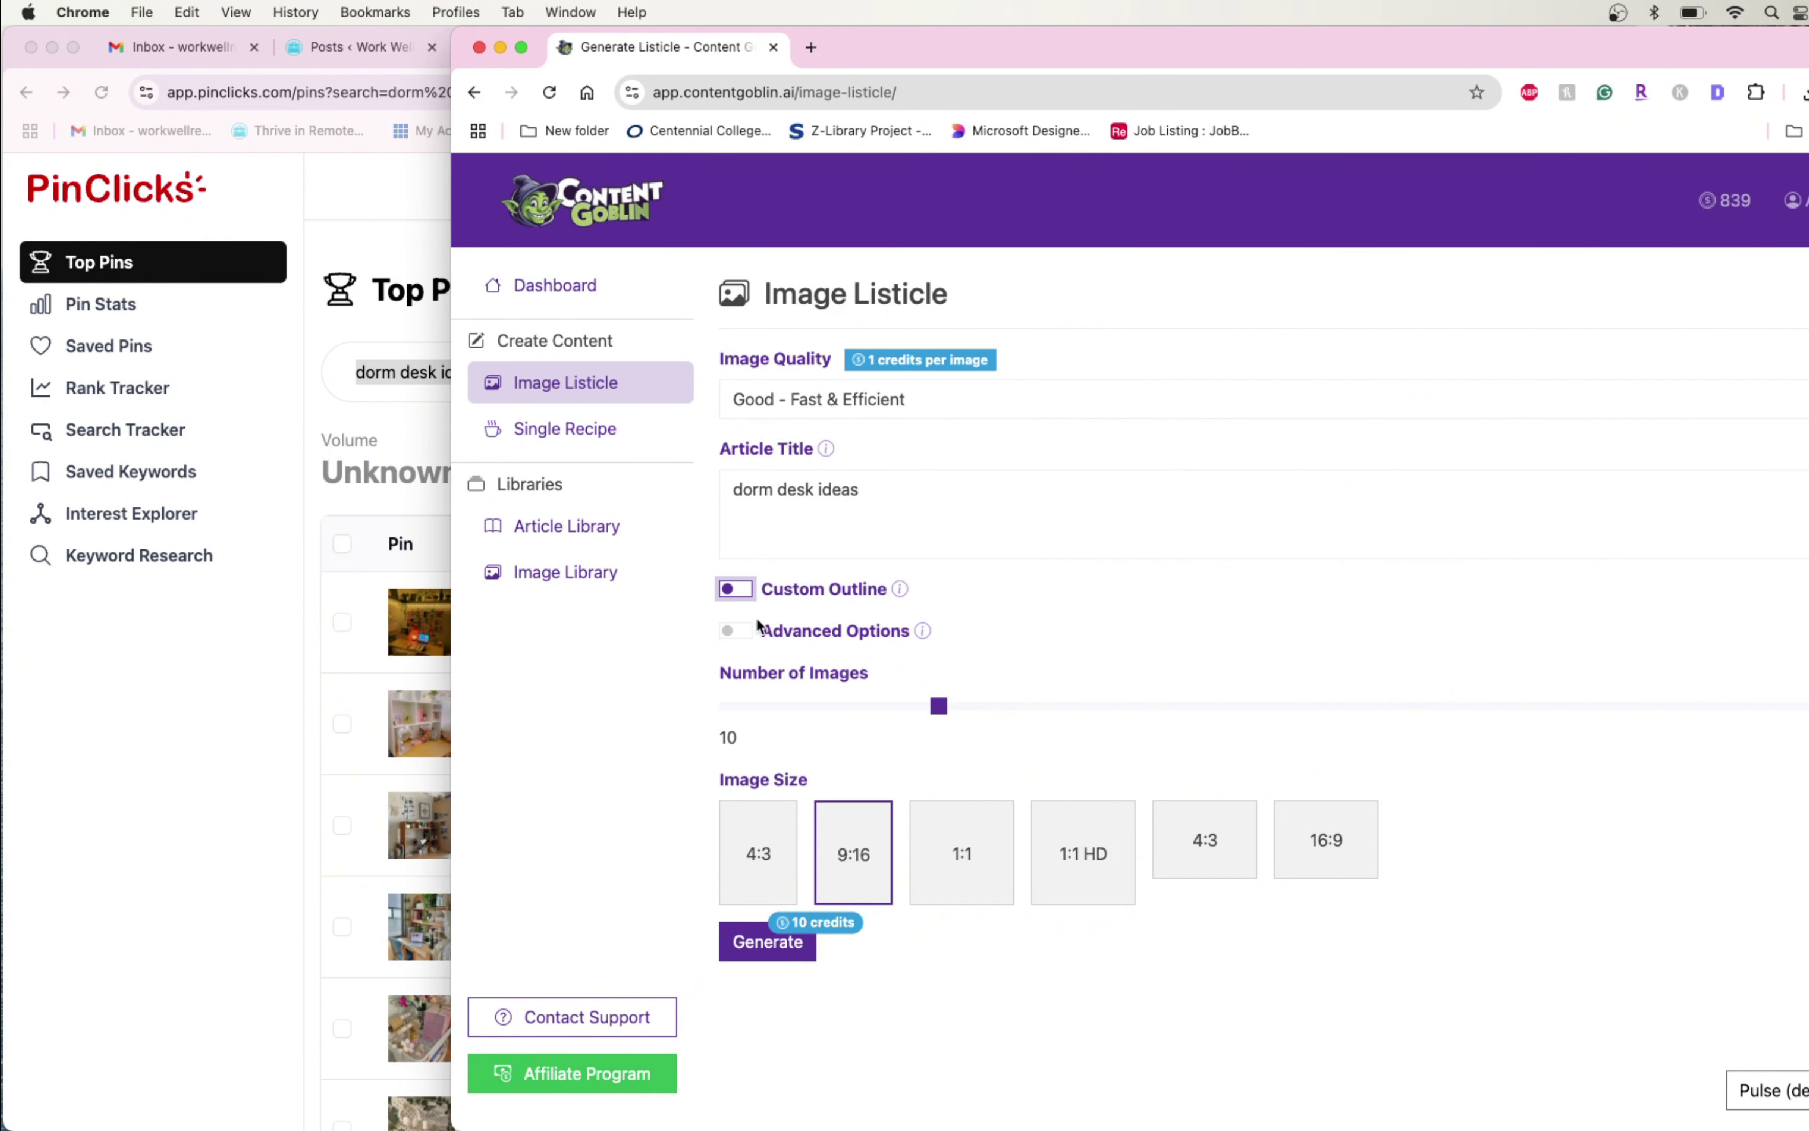
click(742, 630)
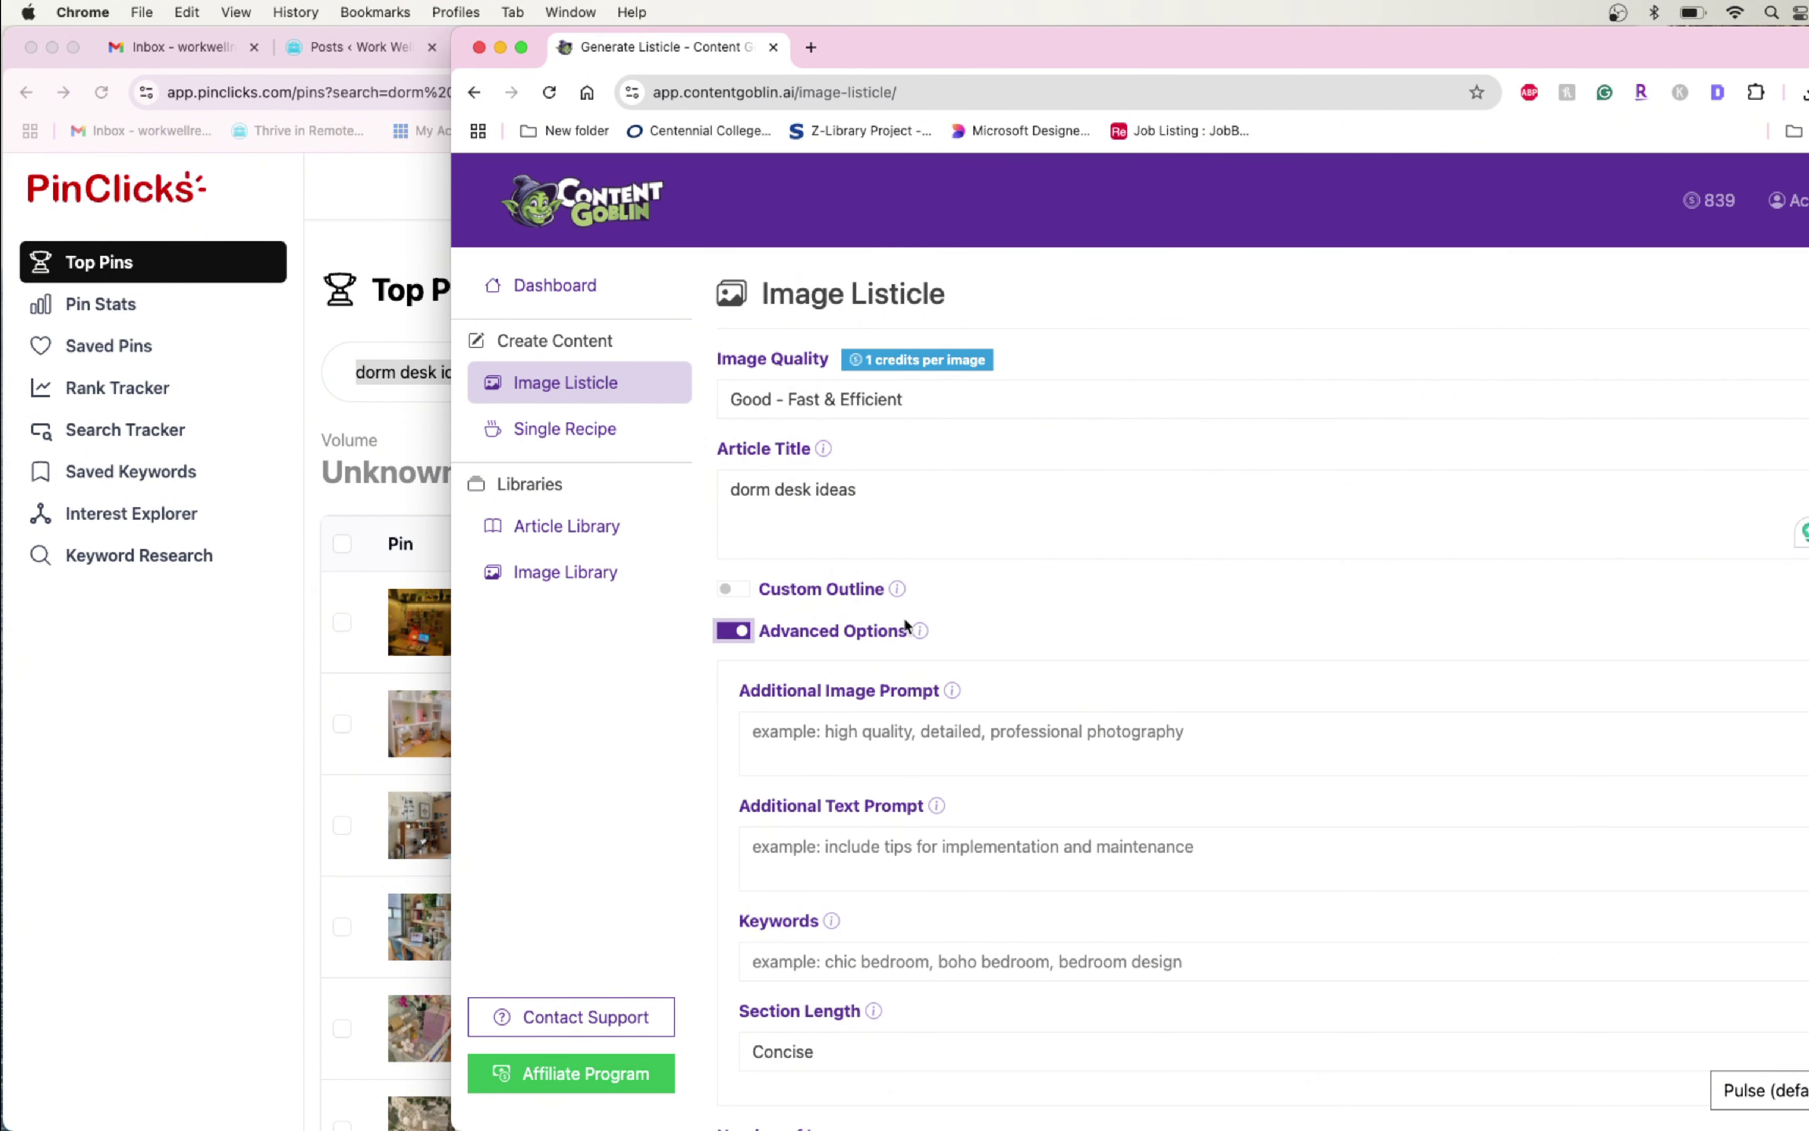
scroll(903, 616, down, 2)
click(888, 594)
text(high )
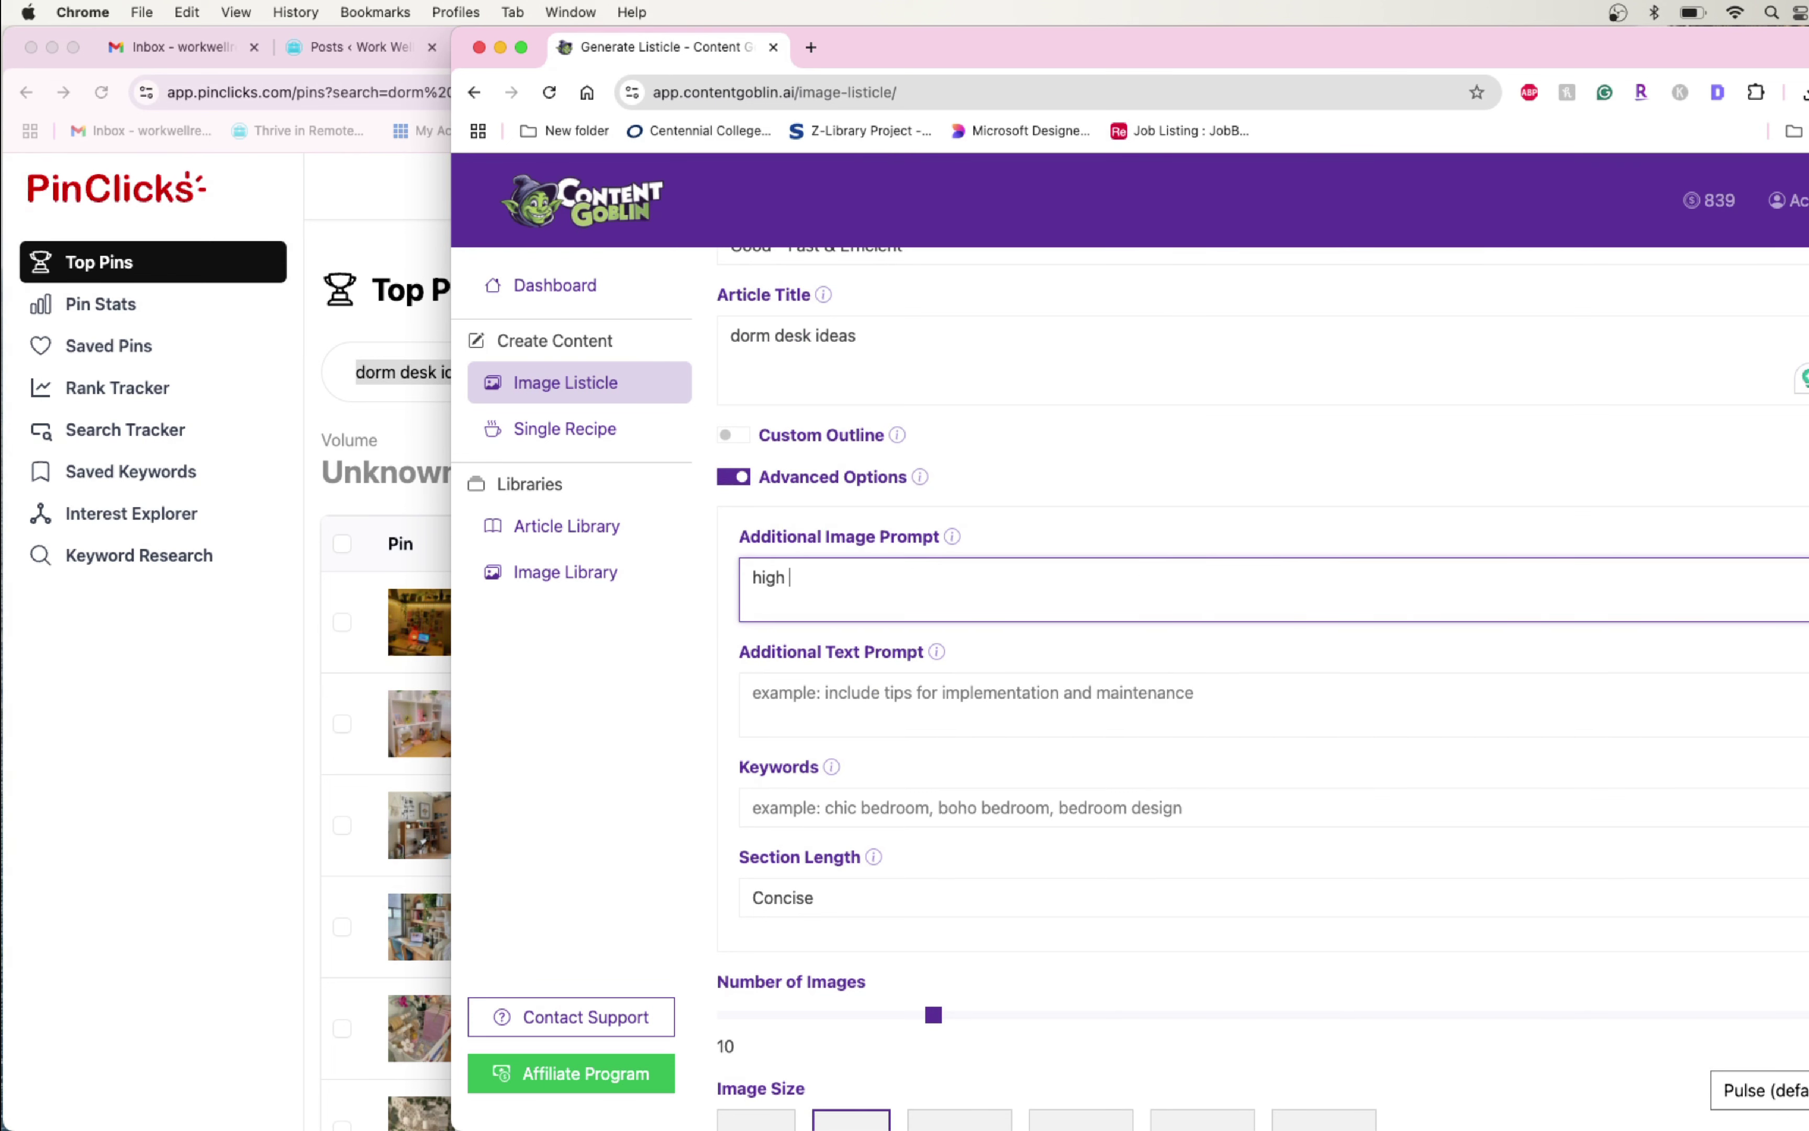
text(quality)
Enter "include tips for decorating your dorm" as the additional text prompt
click(941, 695)
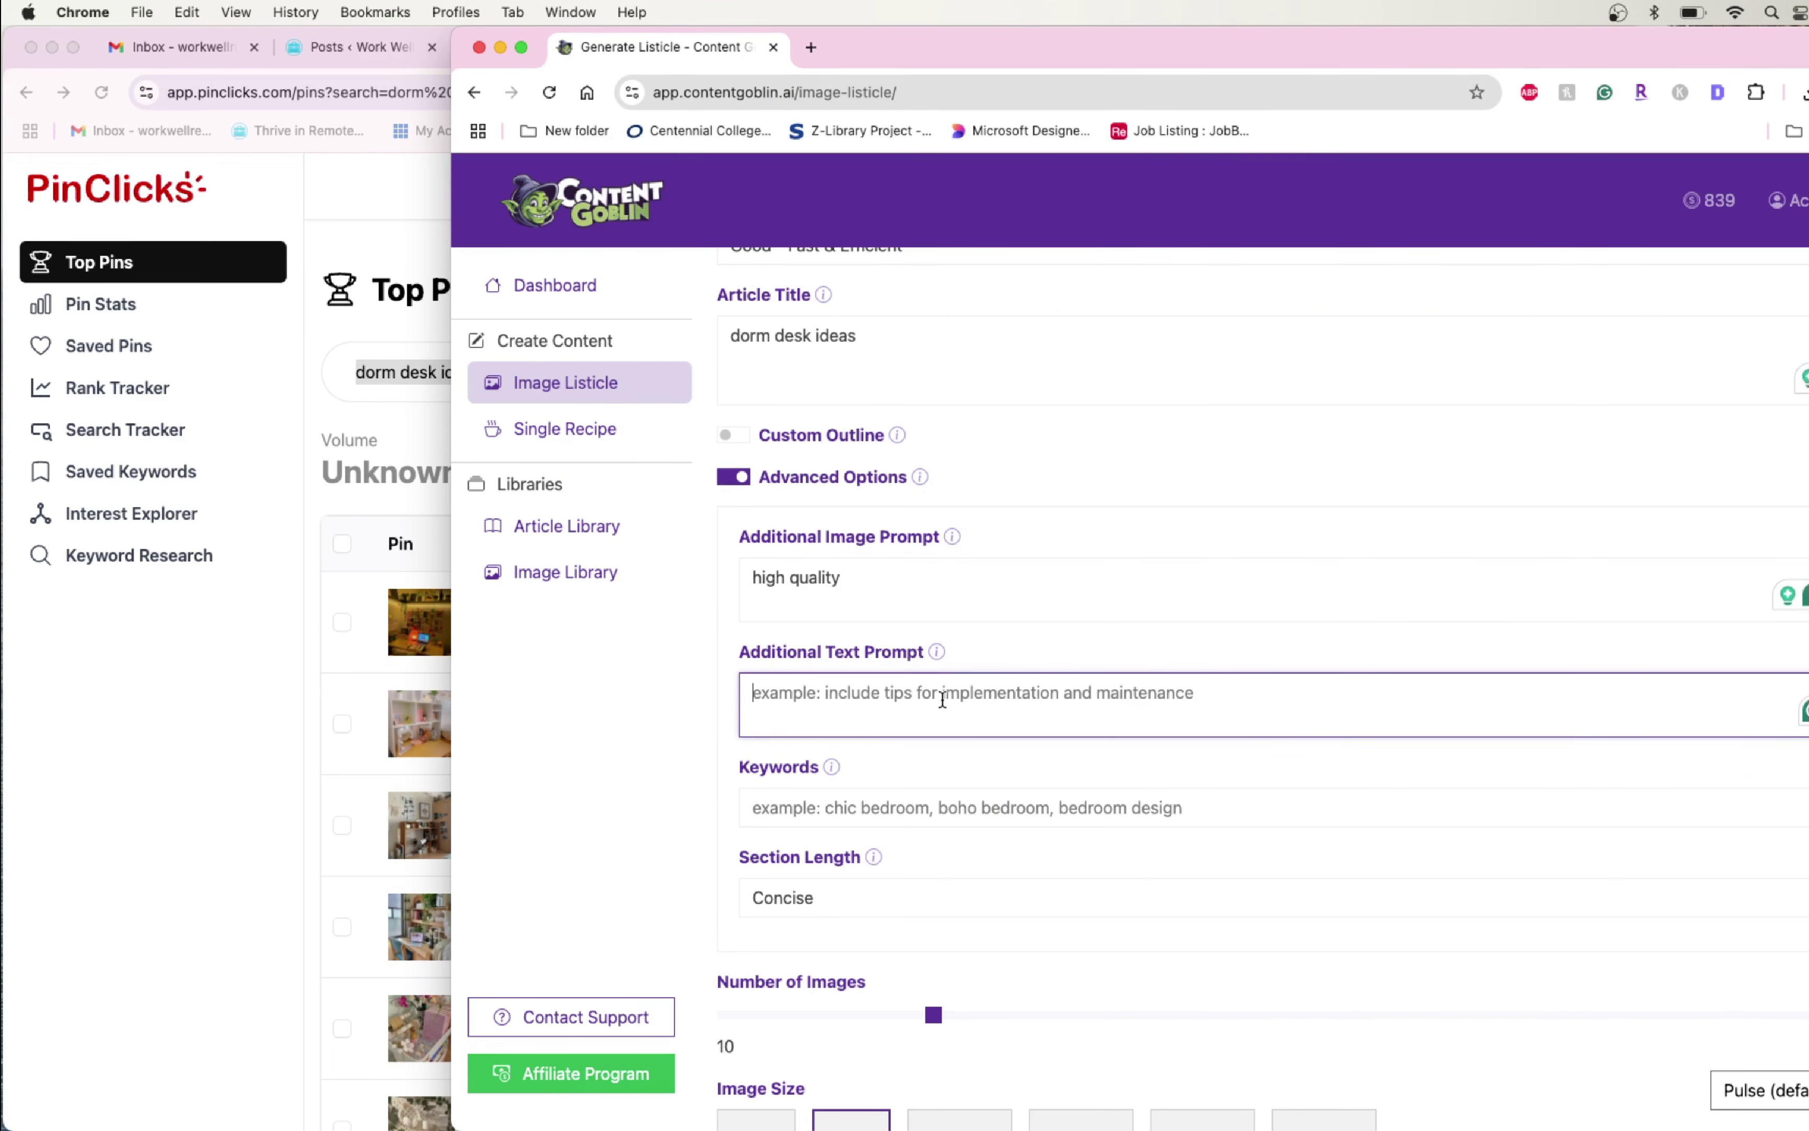
scroll(947, 691, down, 1)
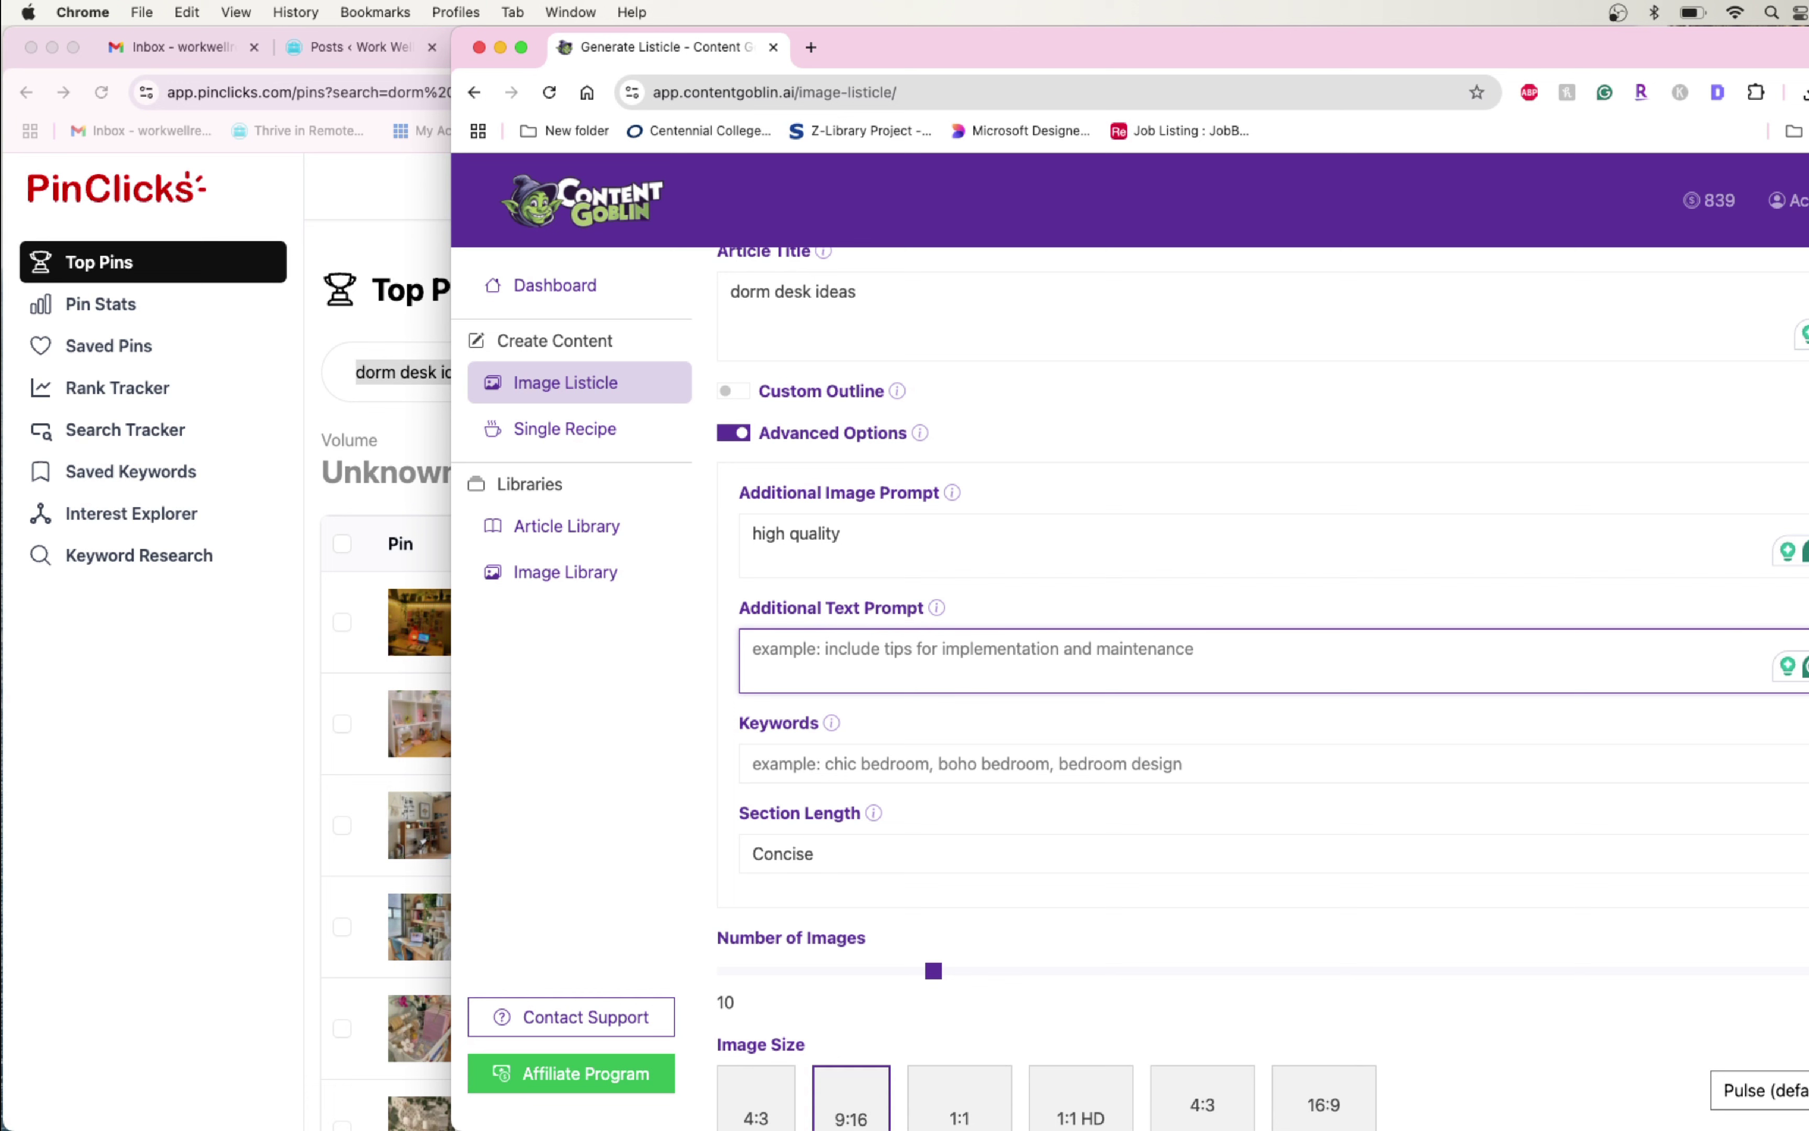
text(incl)
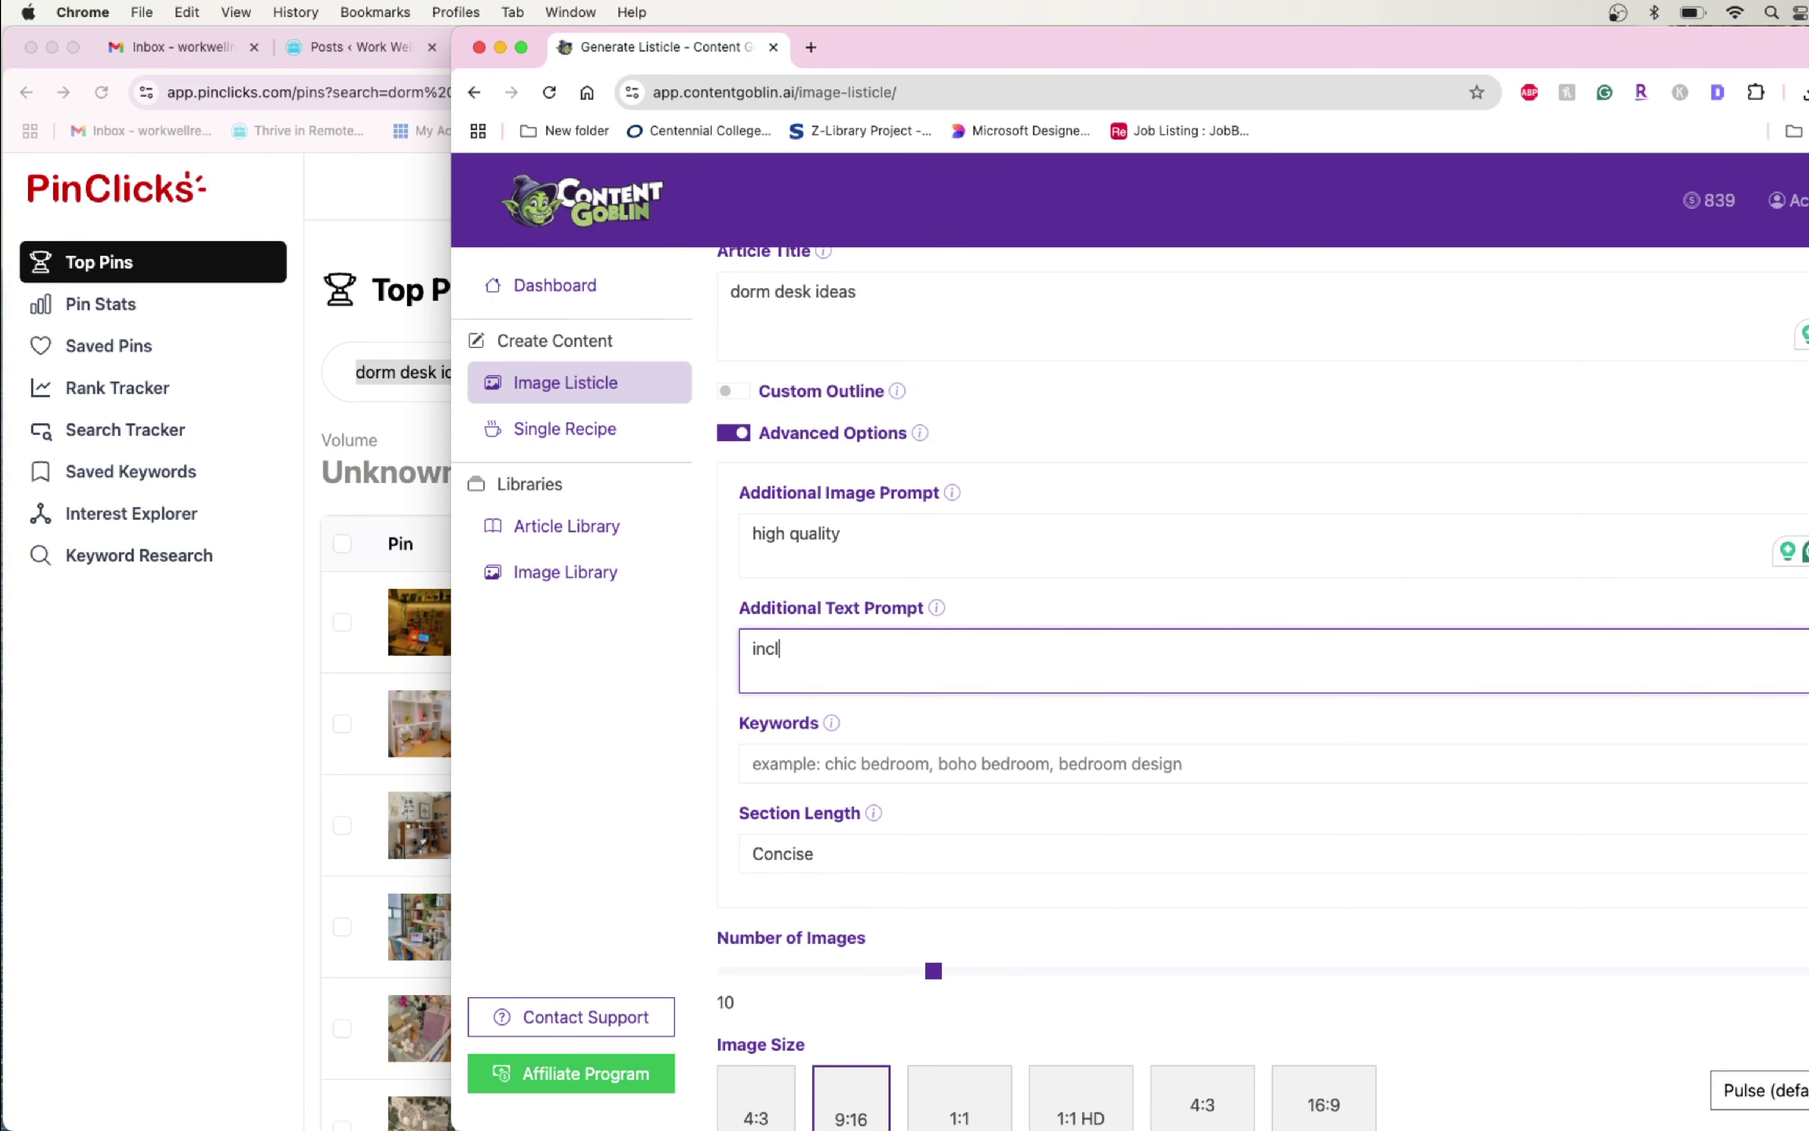
text(ude tips for decorating yo)
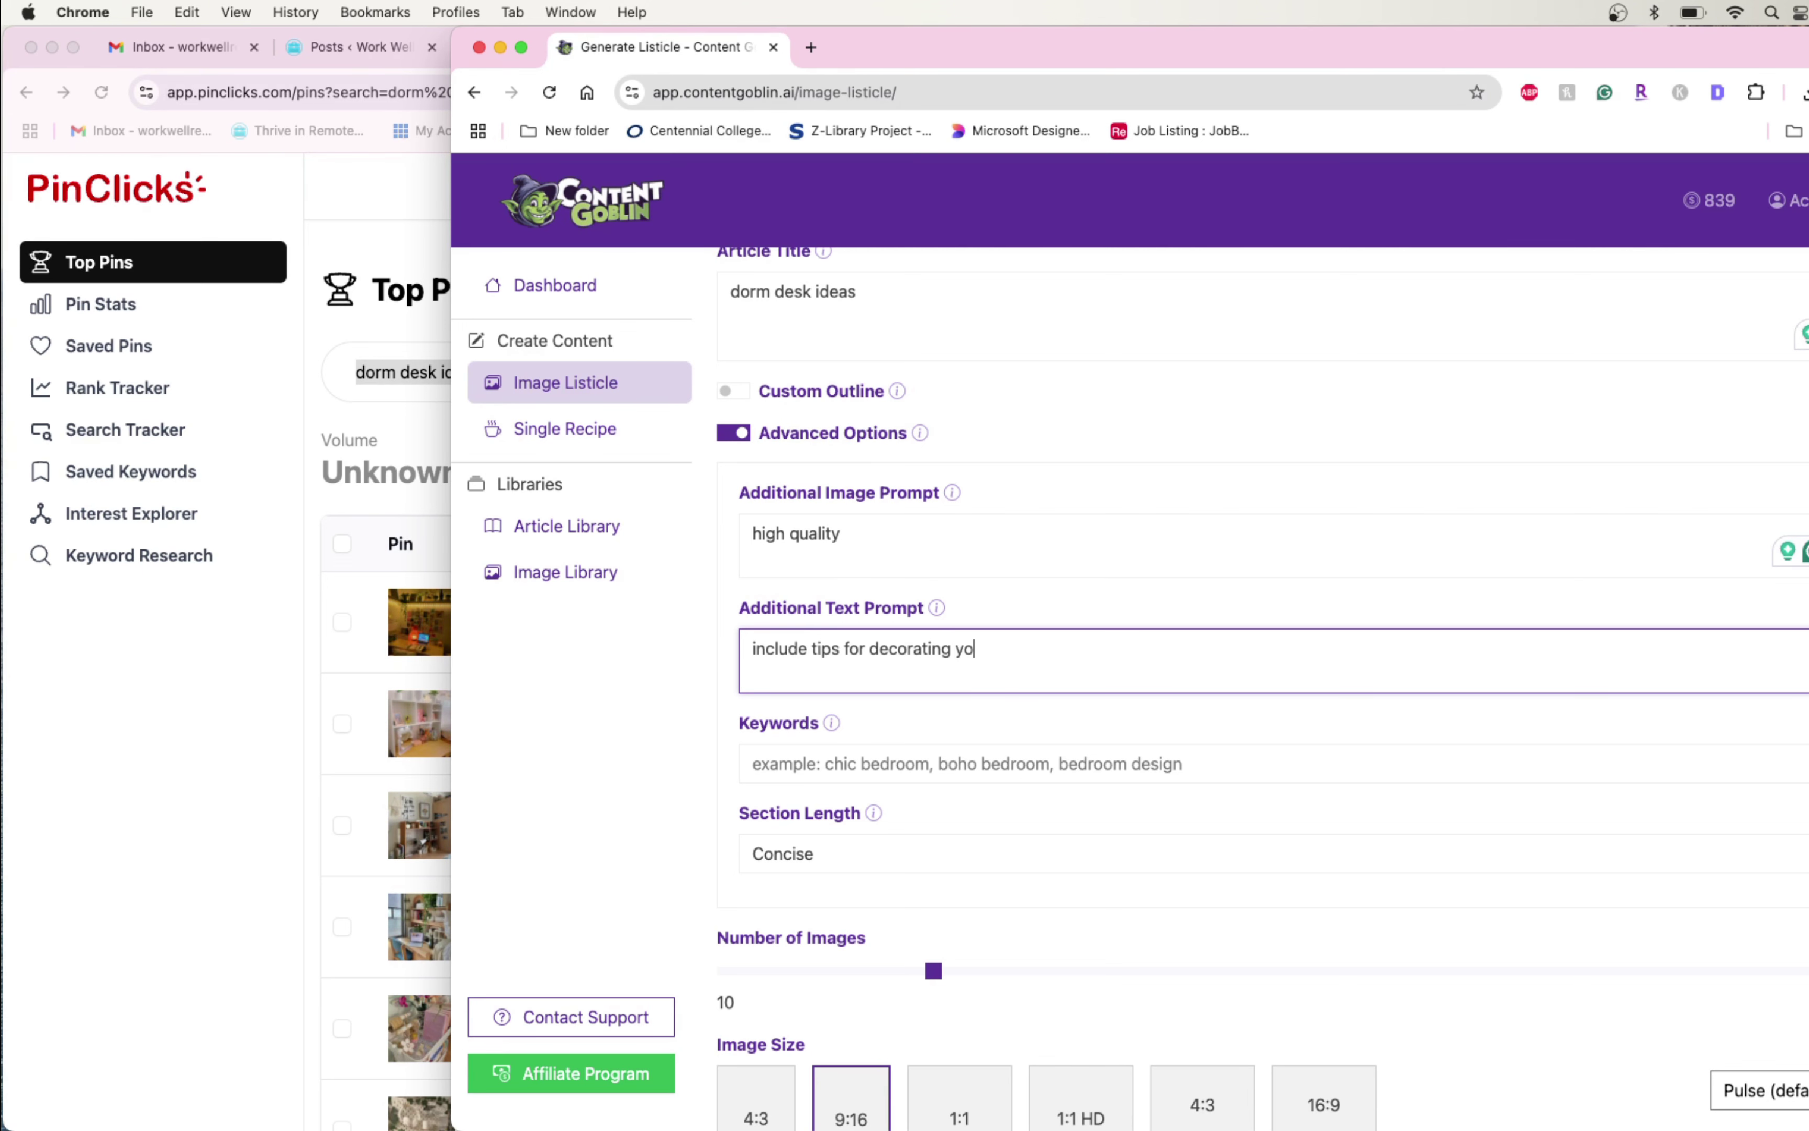
text(ur dorm)
Enter "dorm desk ideas, dorm decor" as the listicle's keywords
click(942, 752)
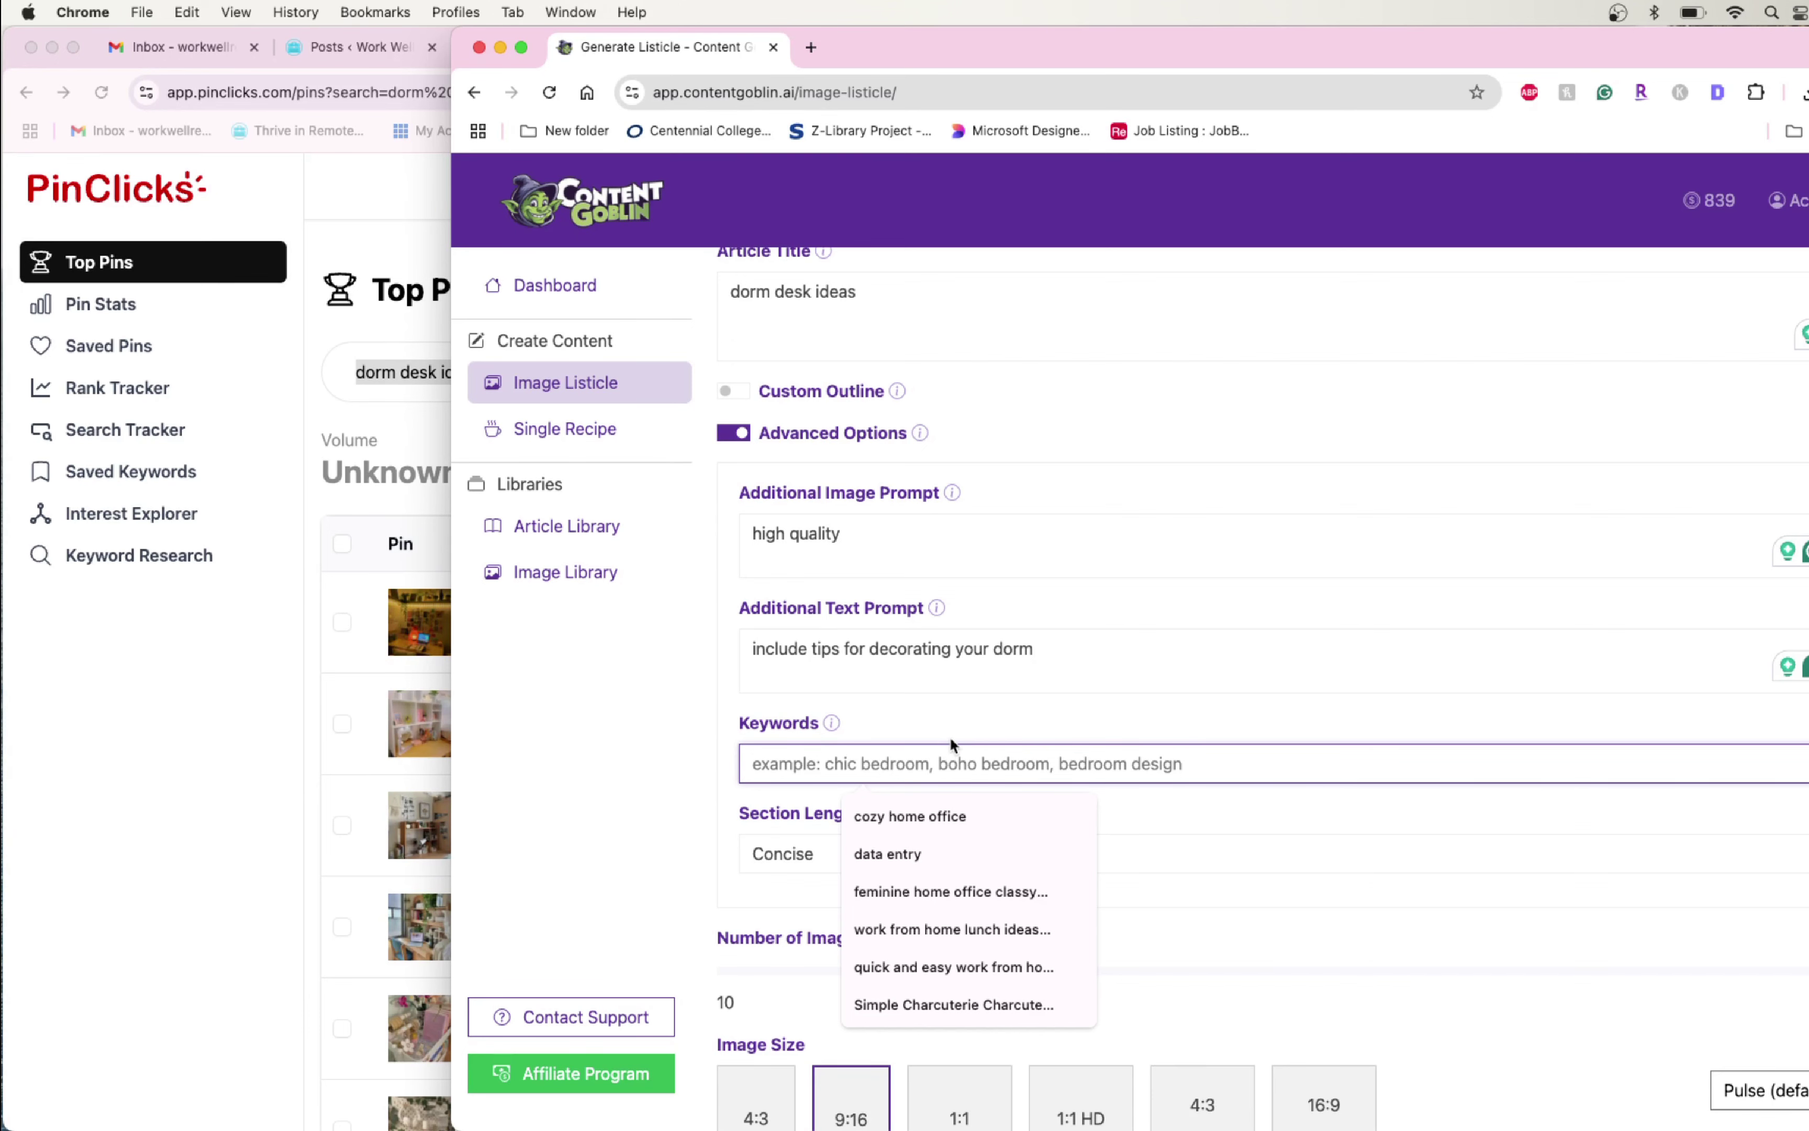
key(super+v)
click(962, 723)
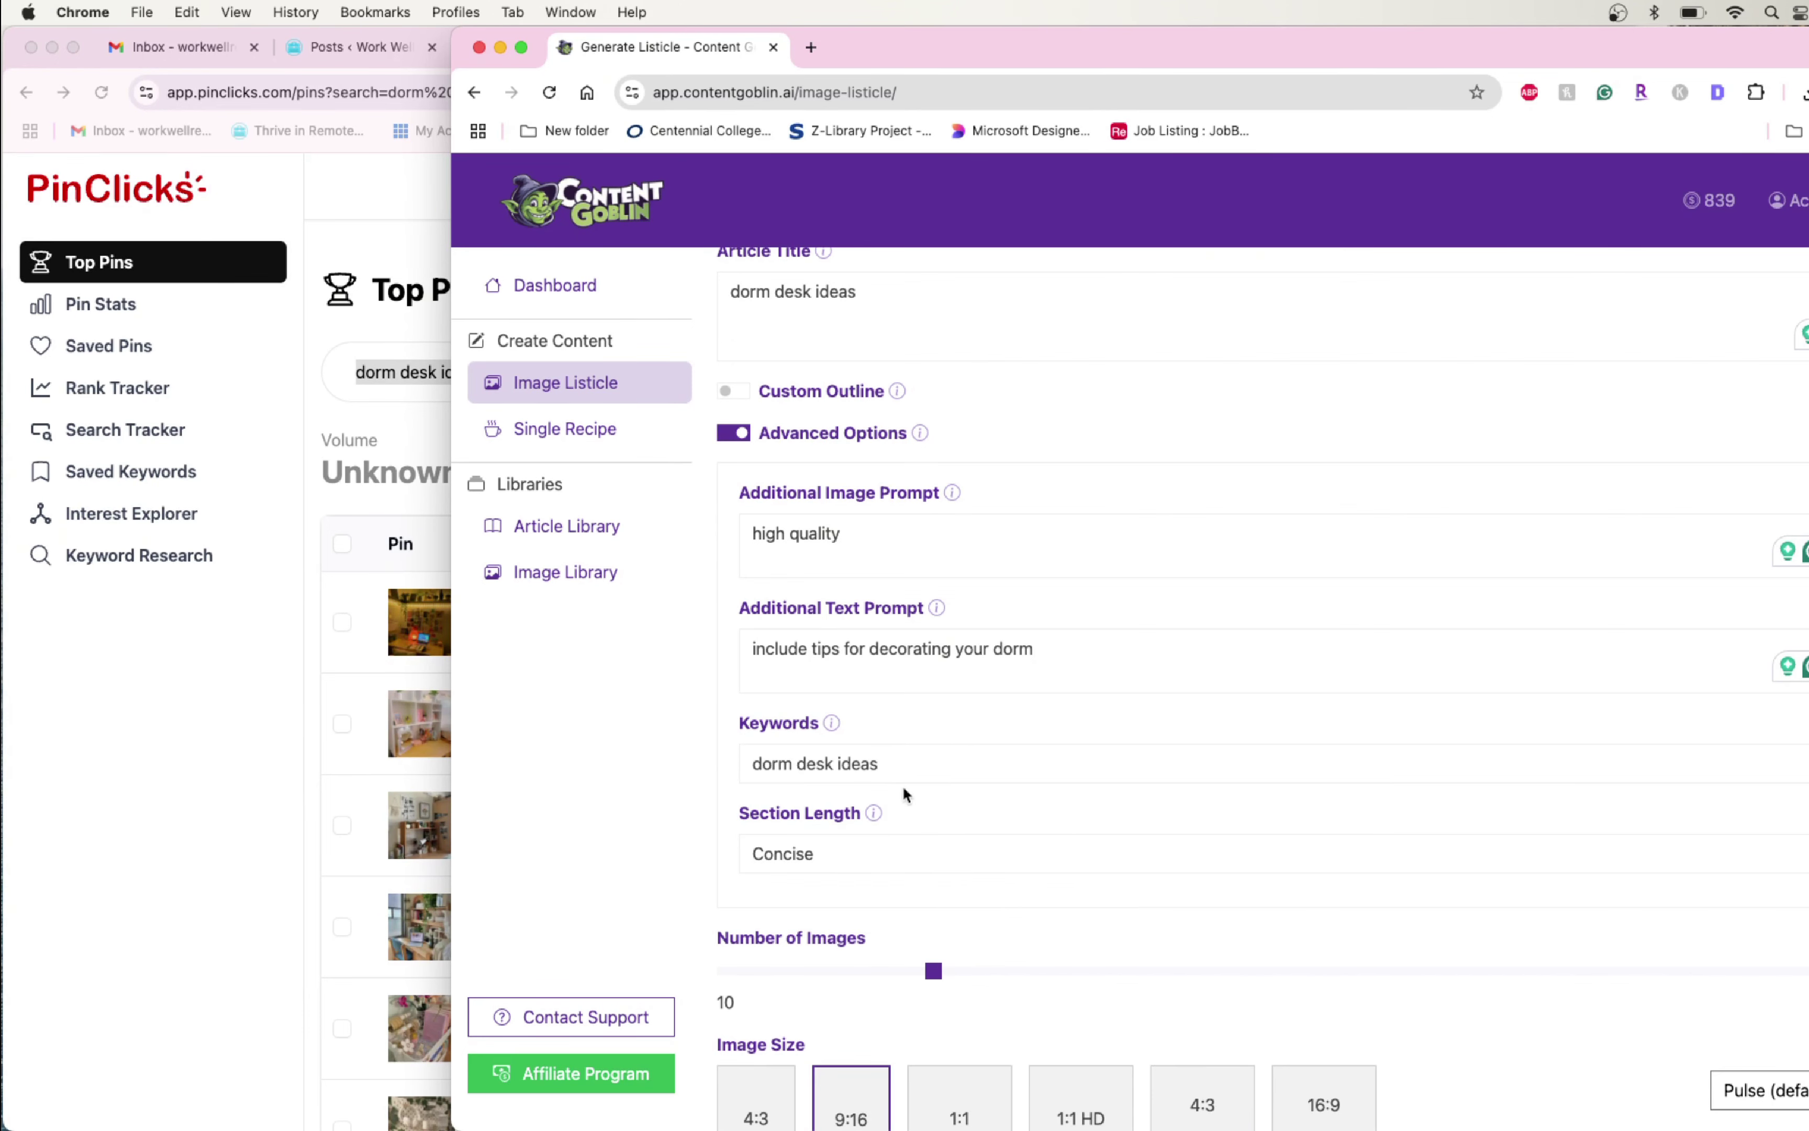
click(906, 761)
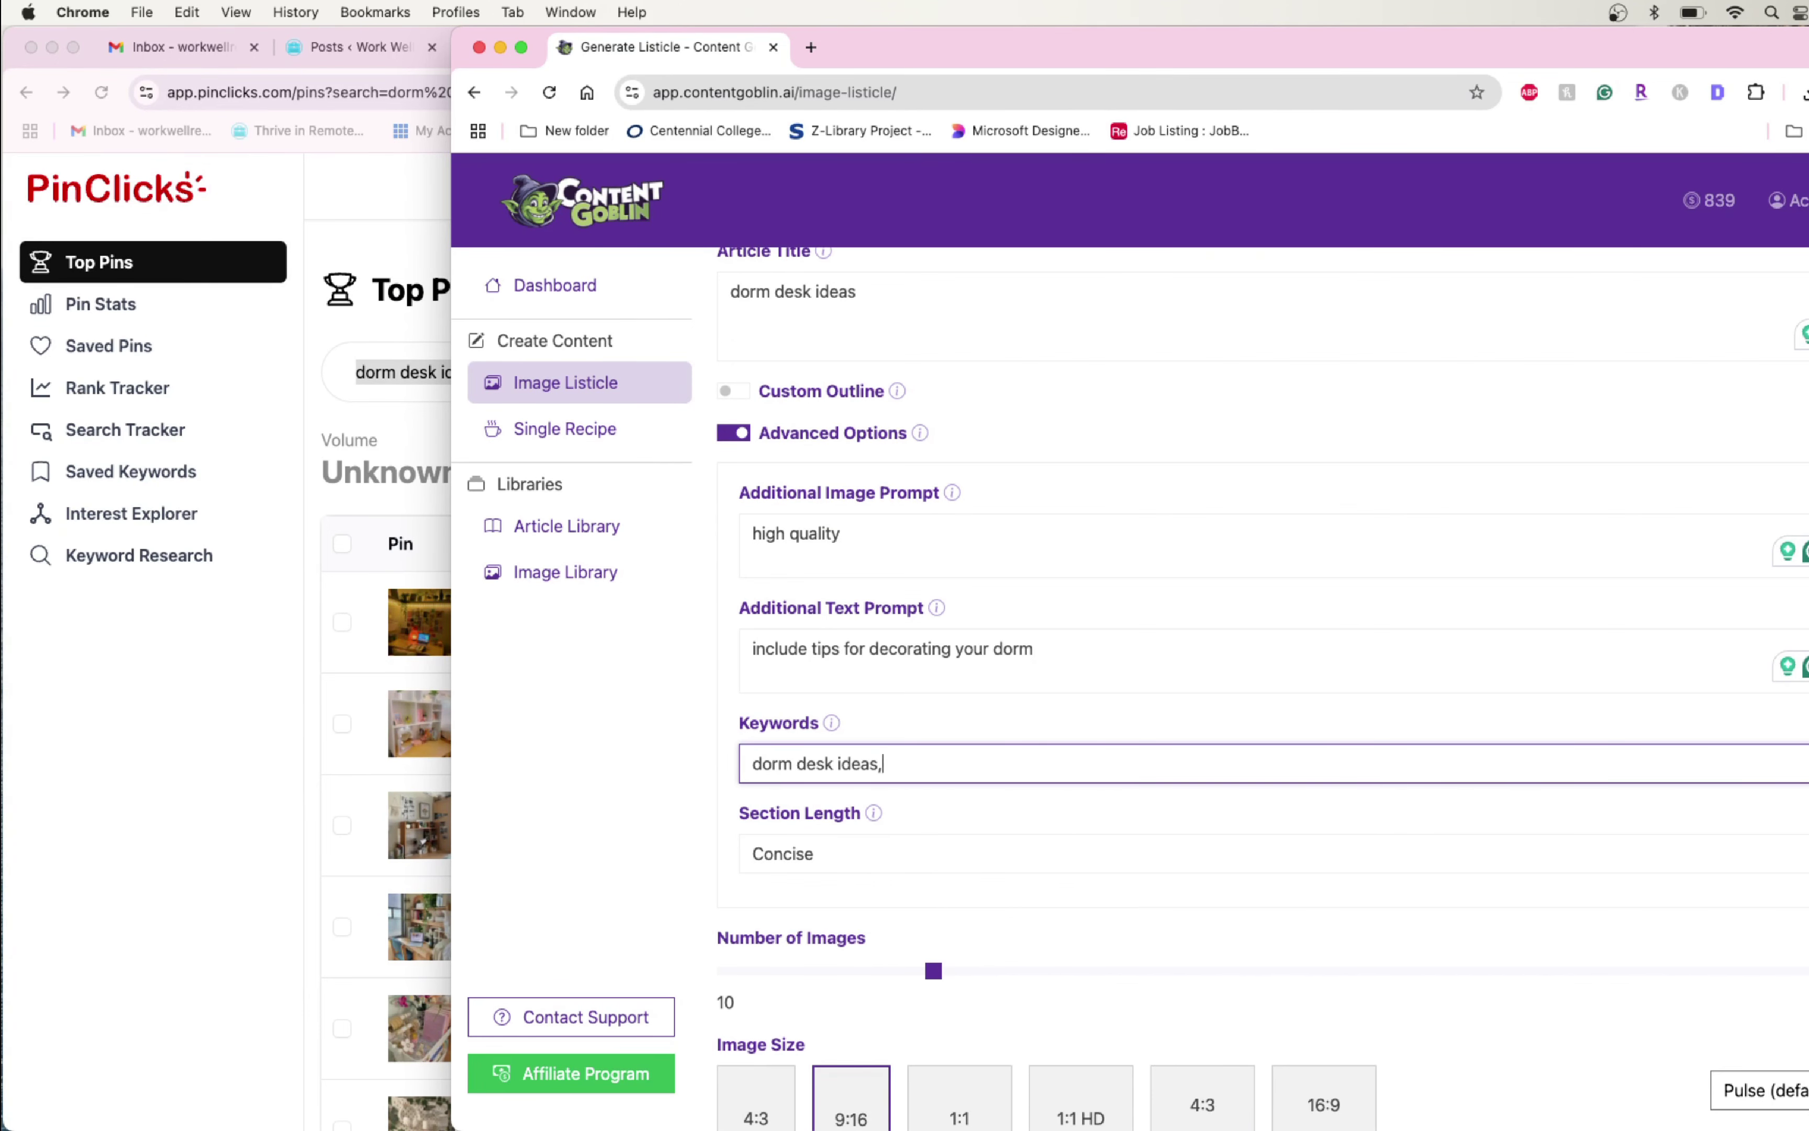
text(, dorm decor)
Keep the section length at Concise and set the number of images to 36
click(918, 858)
click(919, 856)
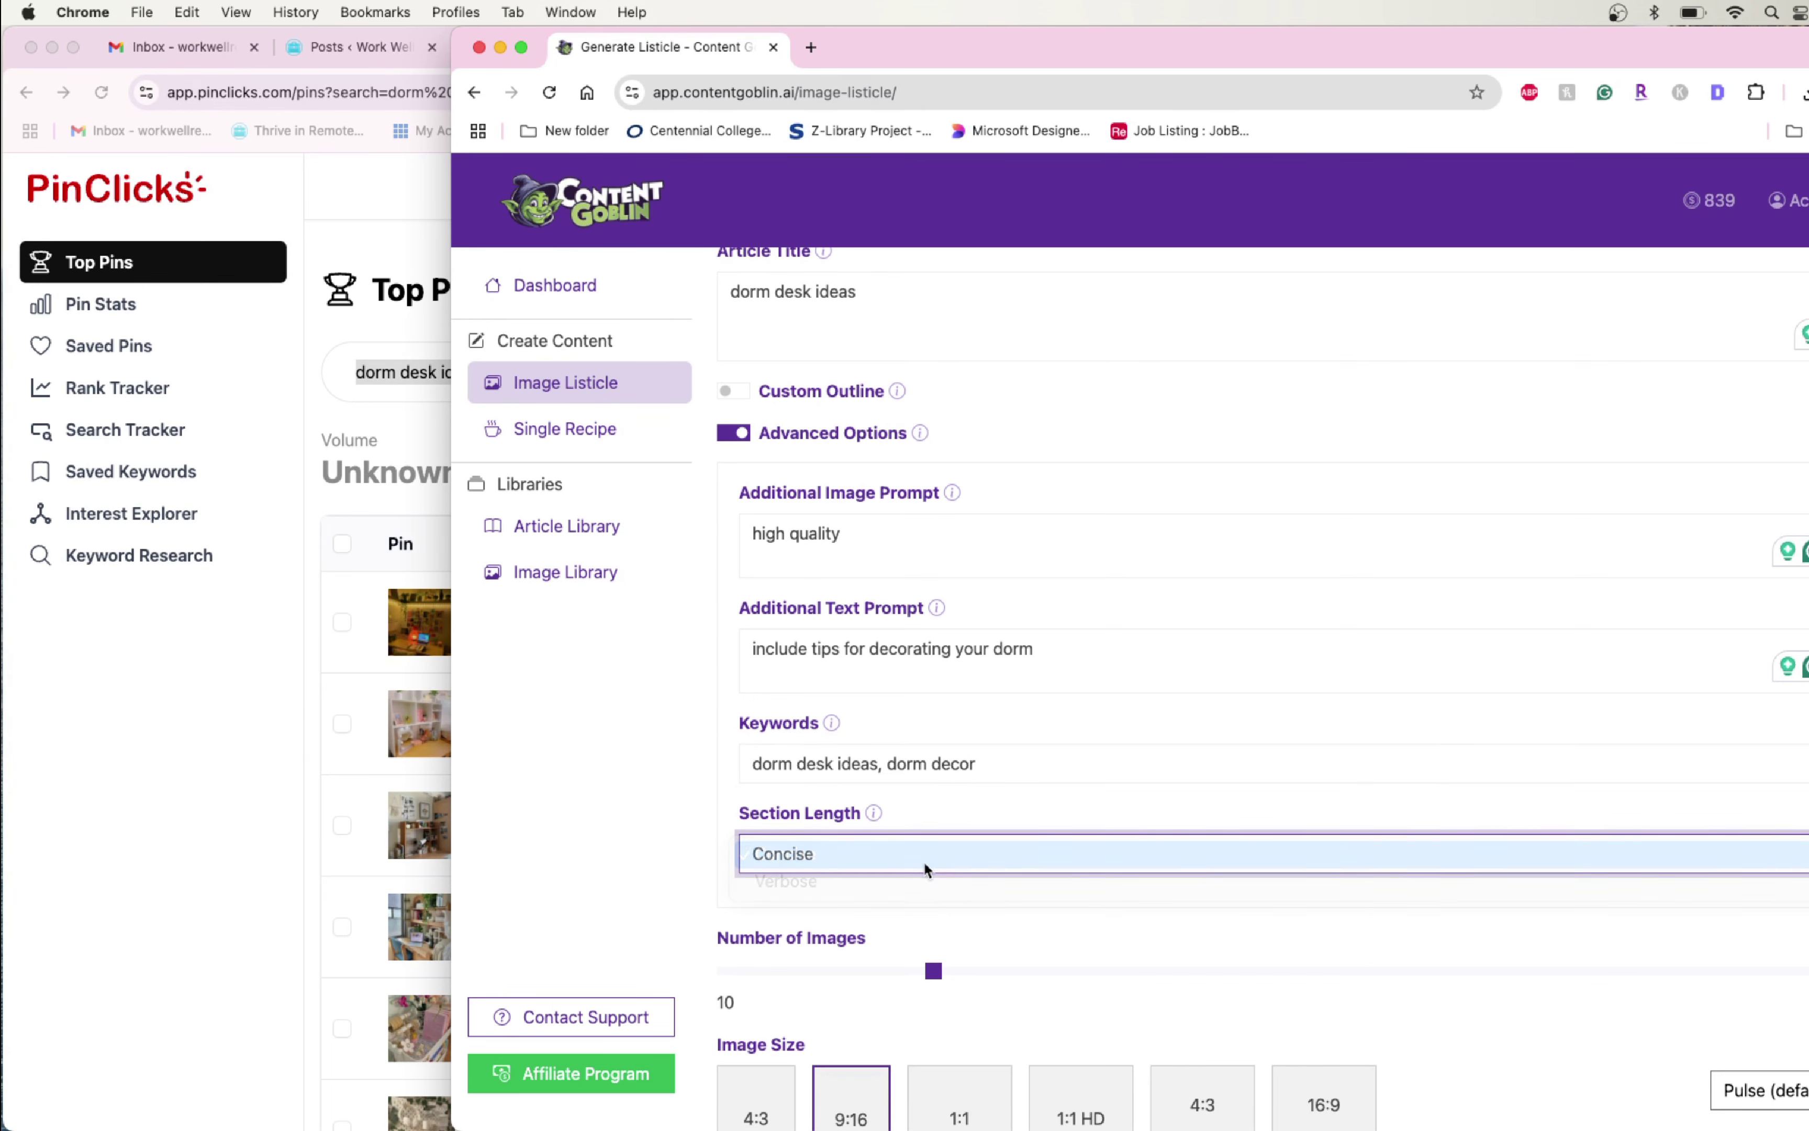
click(959, 861)
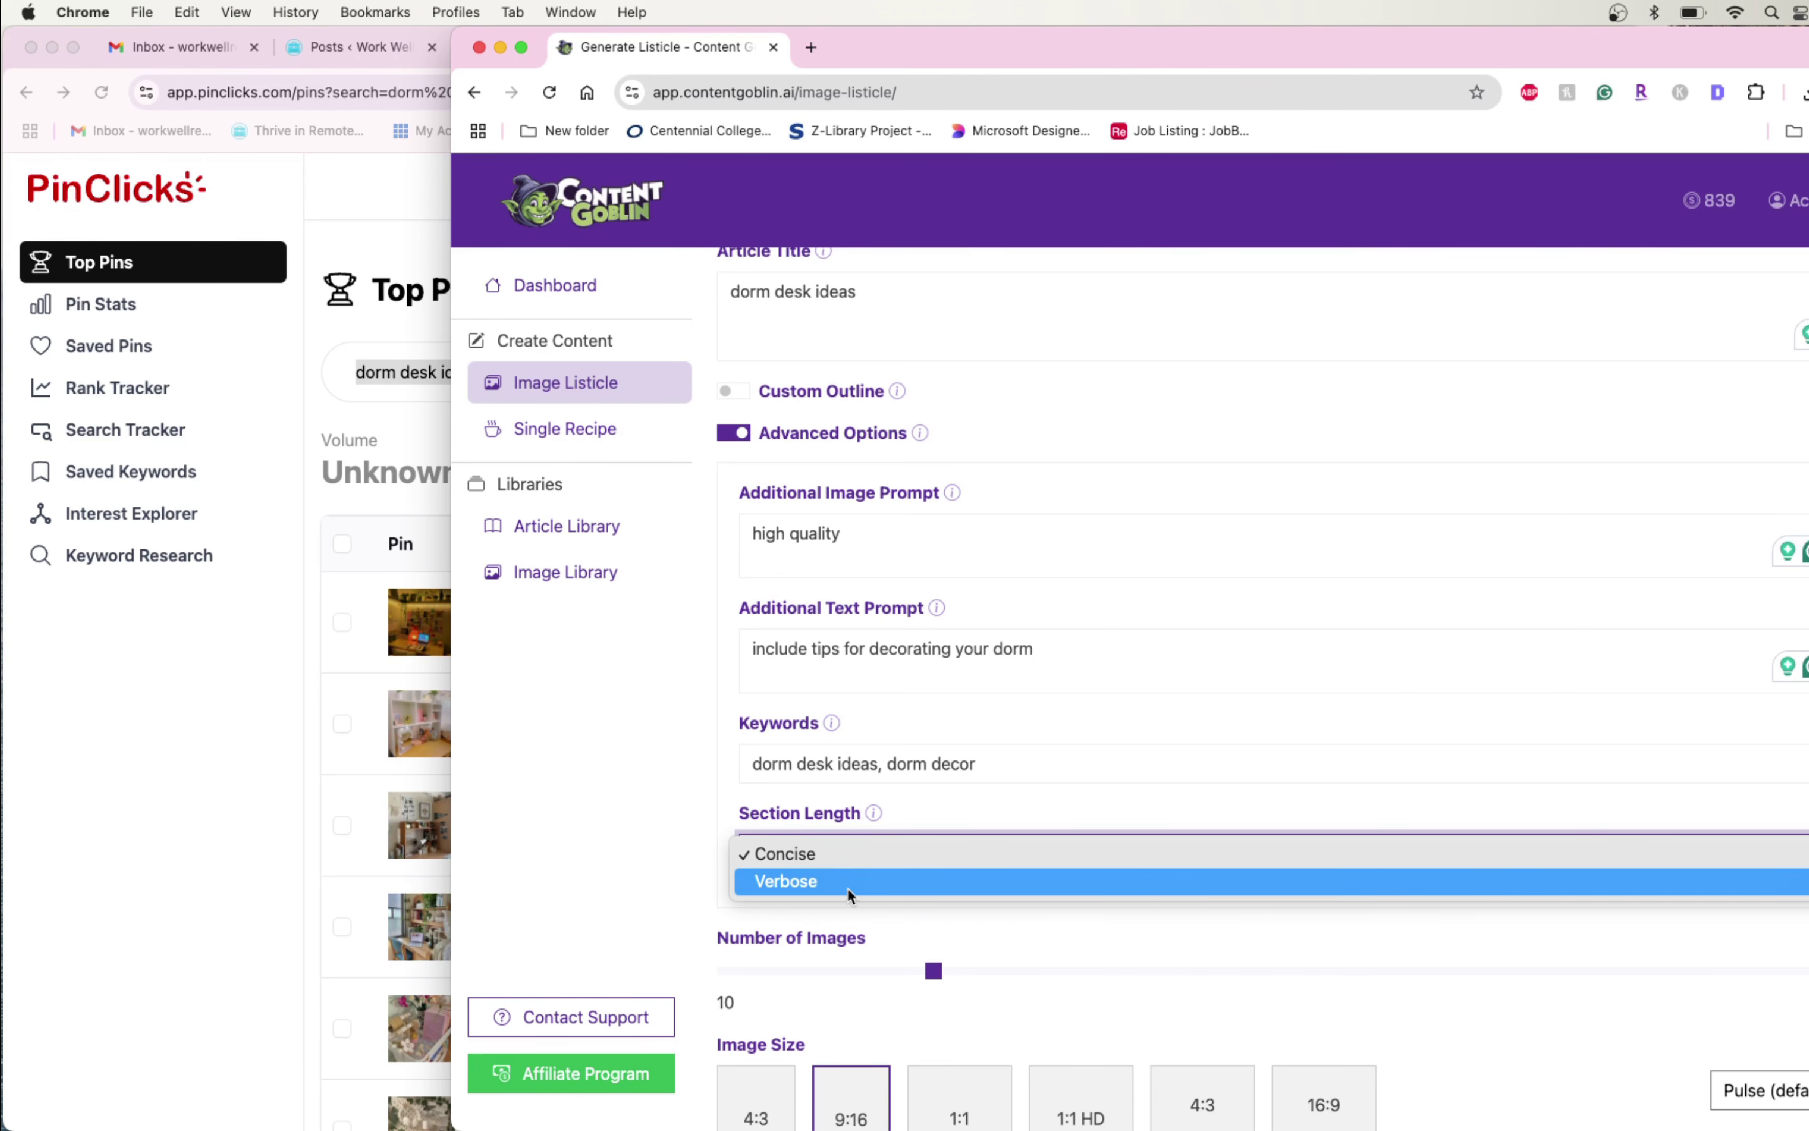
click(861, 862)
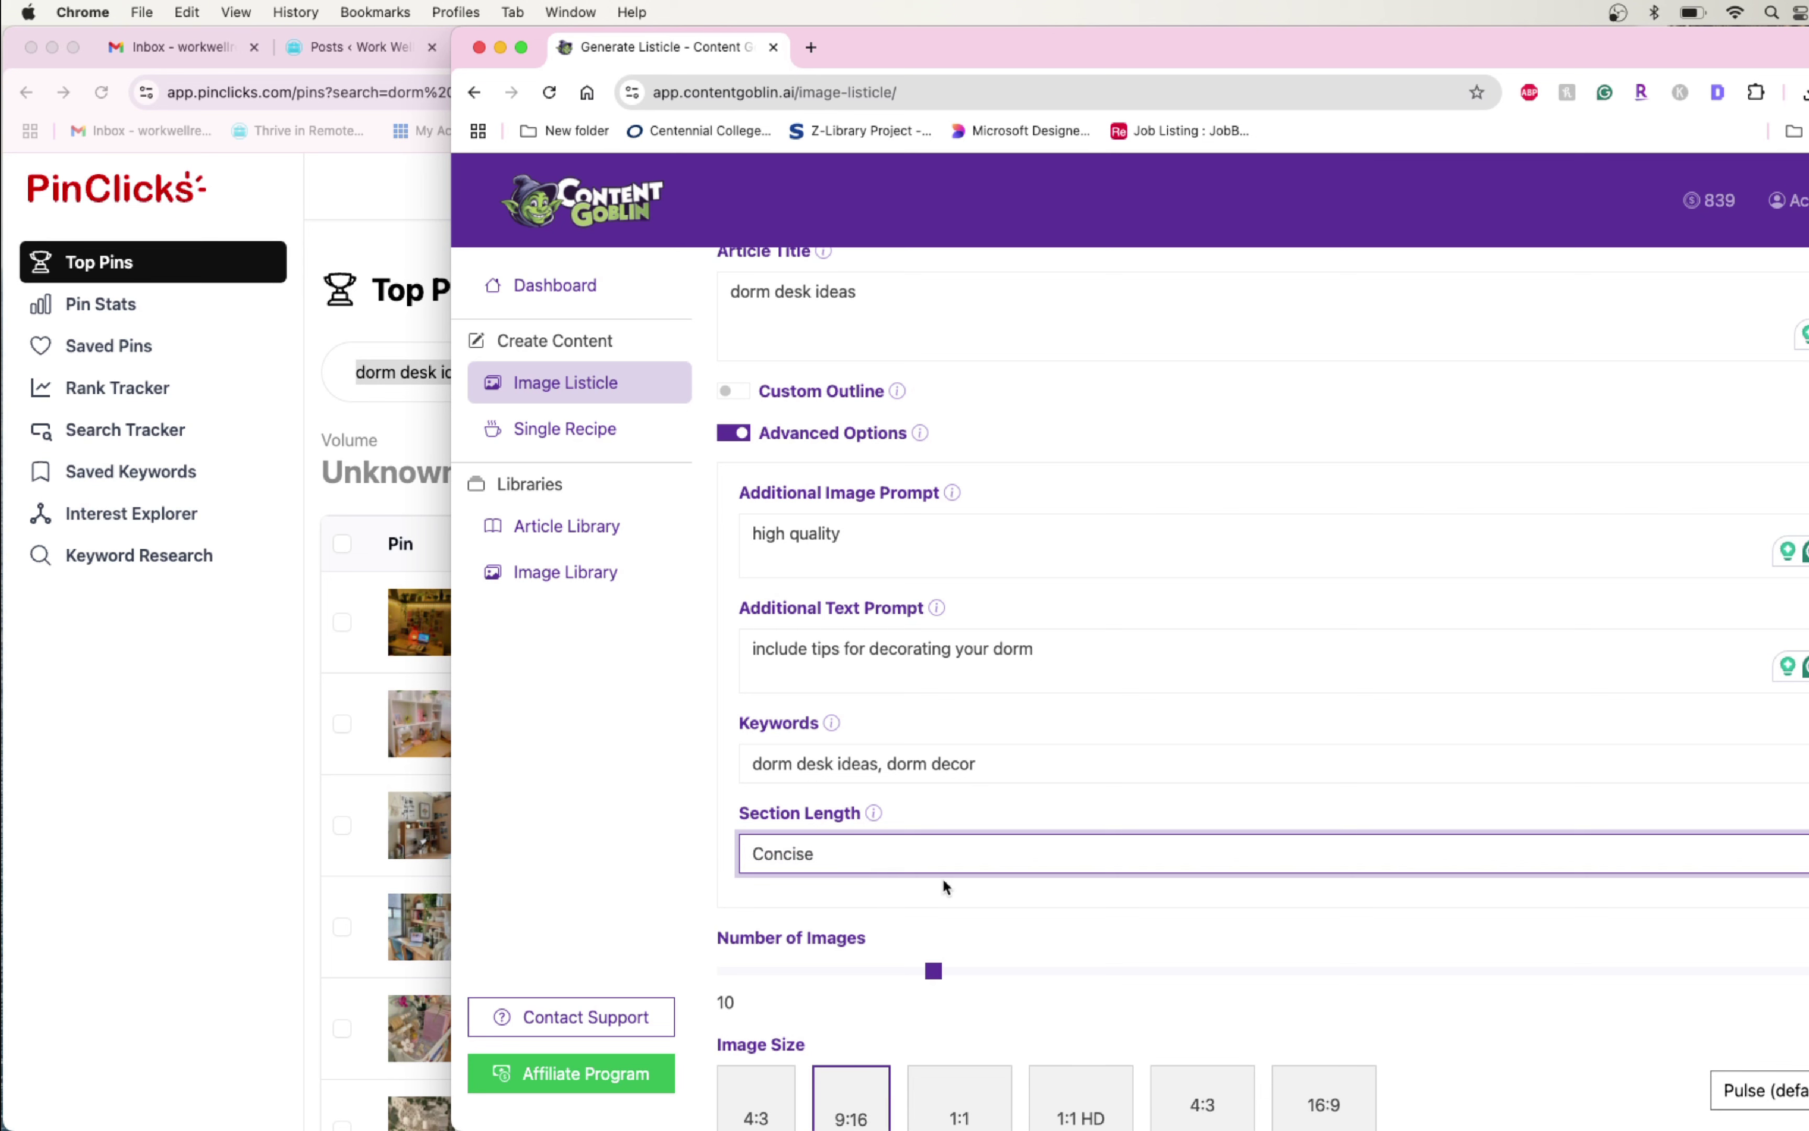
click(1533, 972)
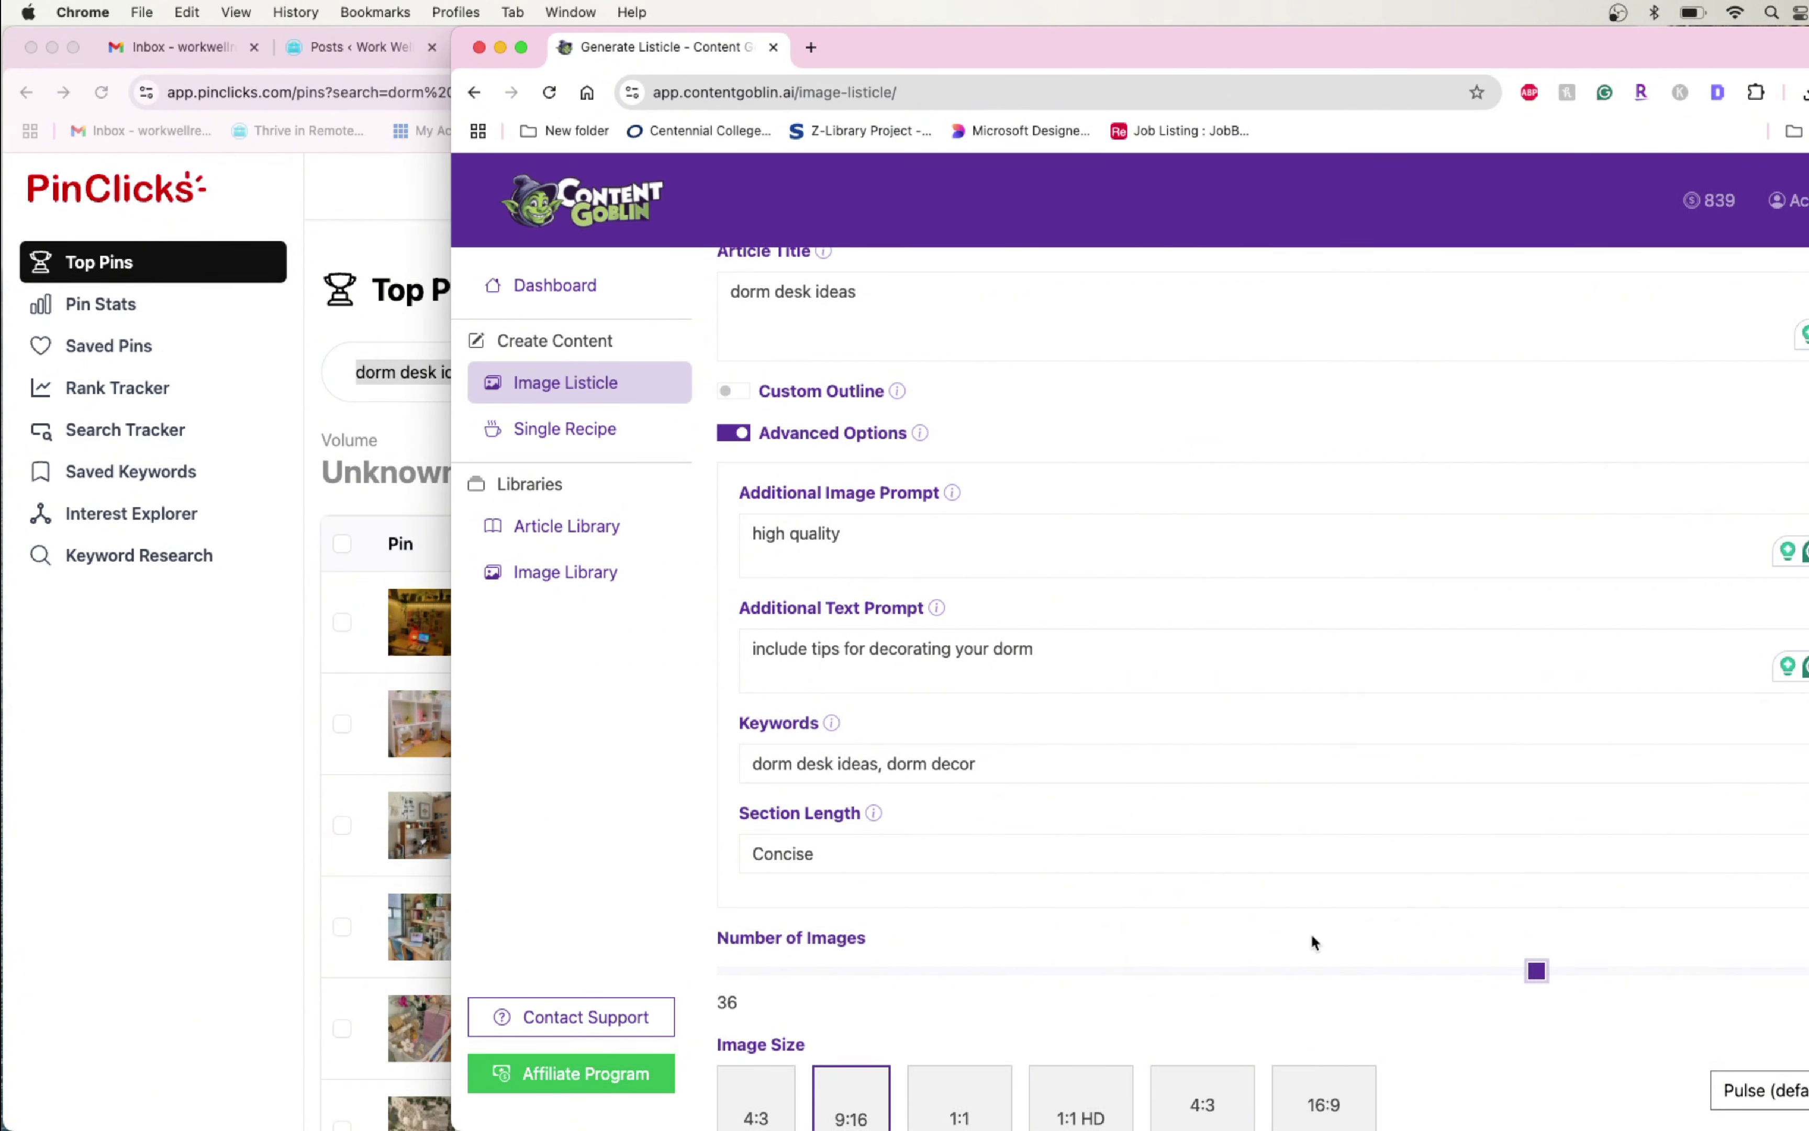
Review the completed listicle settings and generate the dorm desk ideas article with 9:16 images
scroll(1489, 945, down, 2)
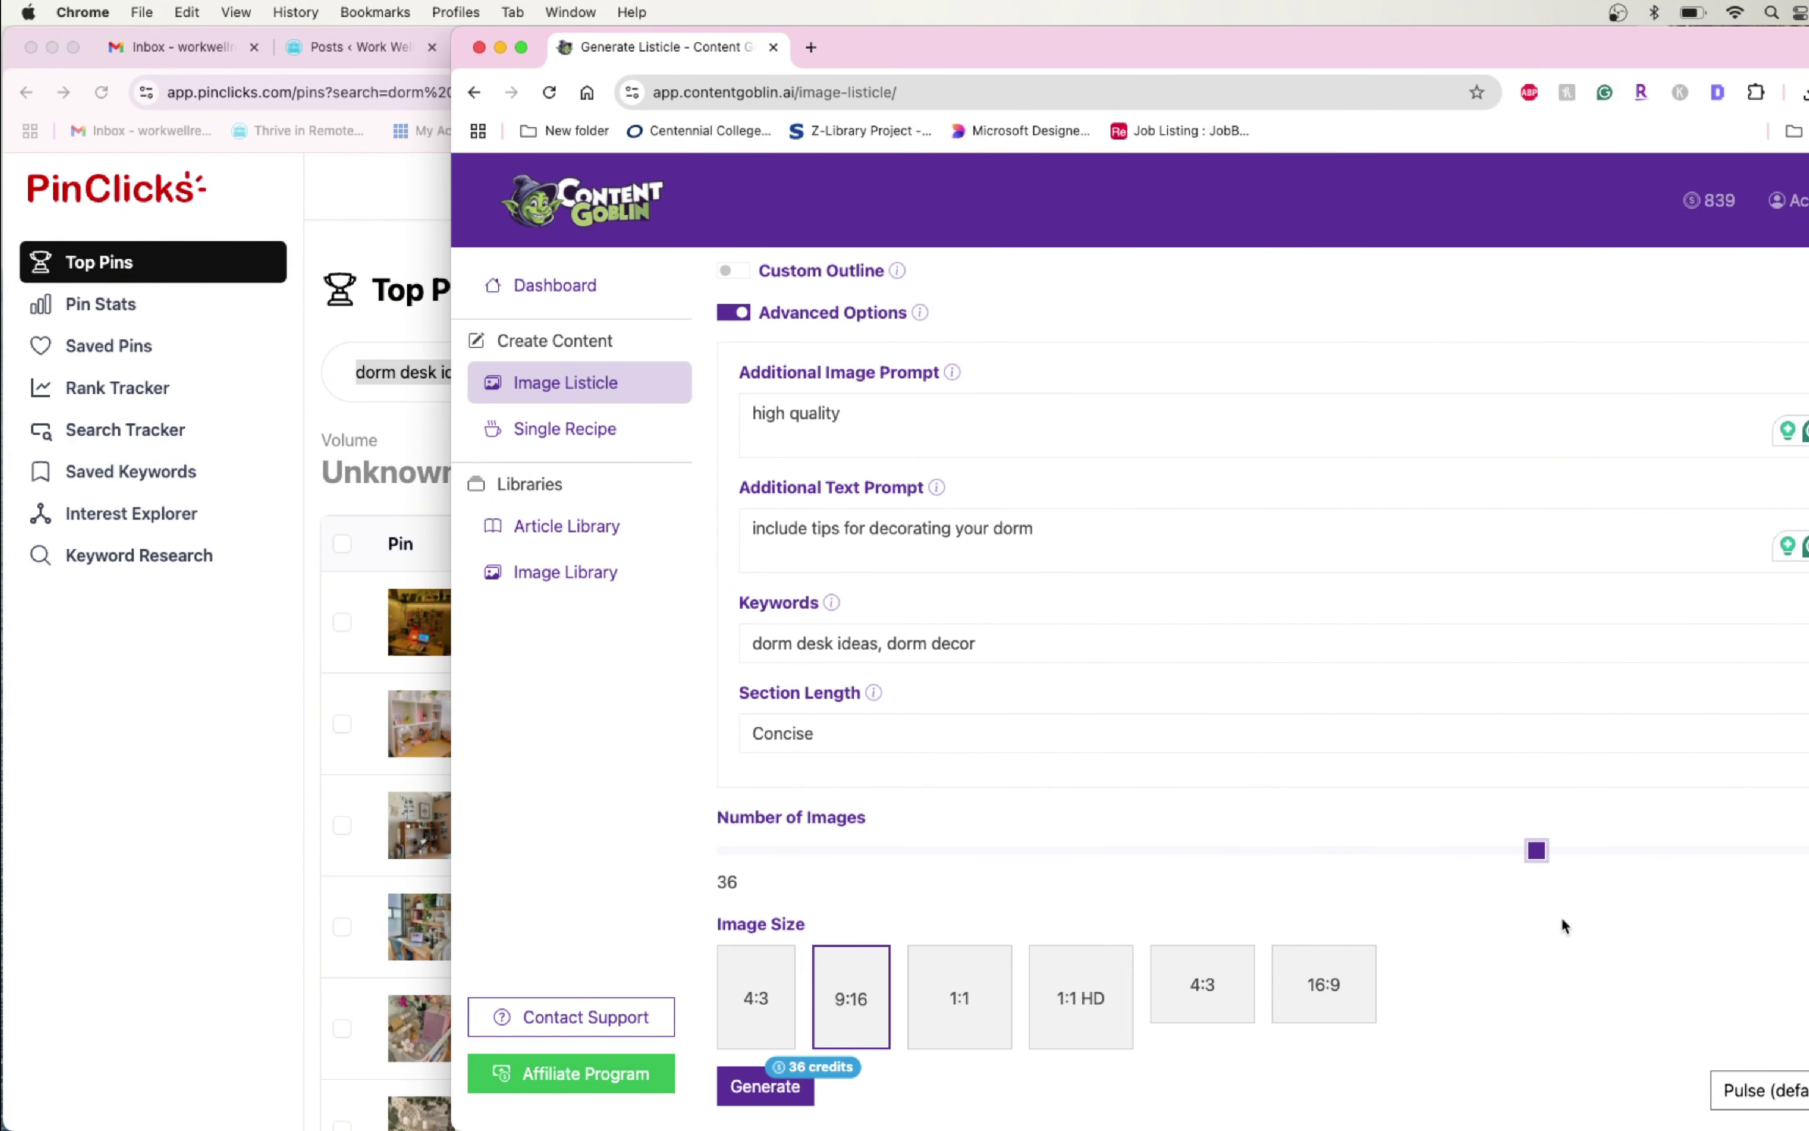
scroll(1559, 898, up, 3)
scroll(1553, 868, up, 2)
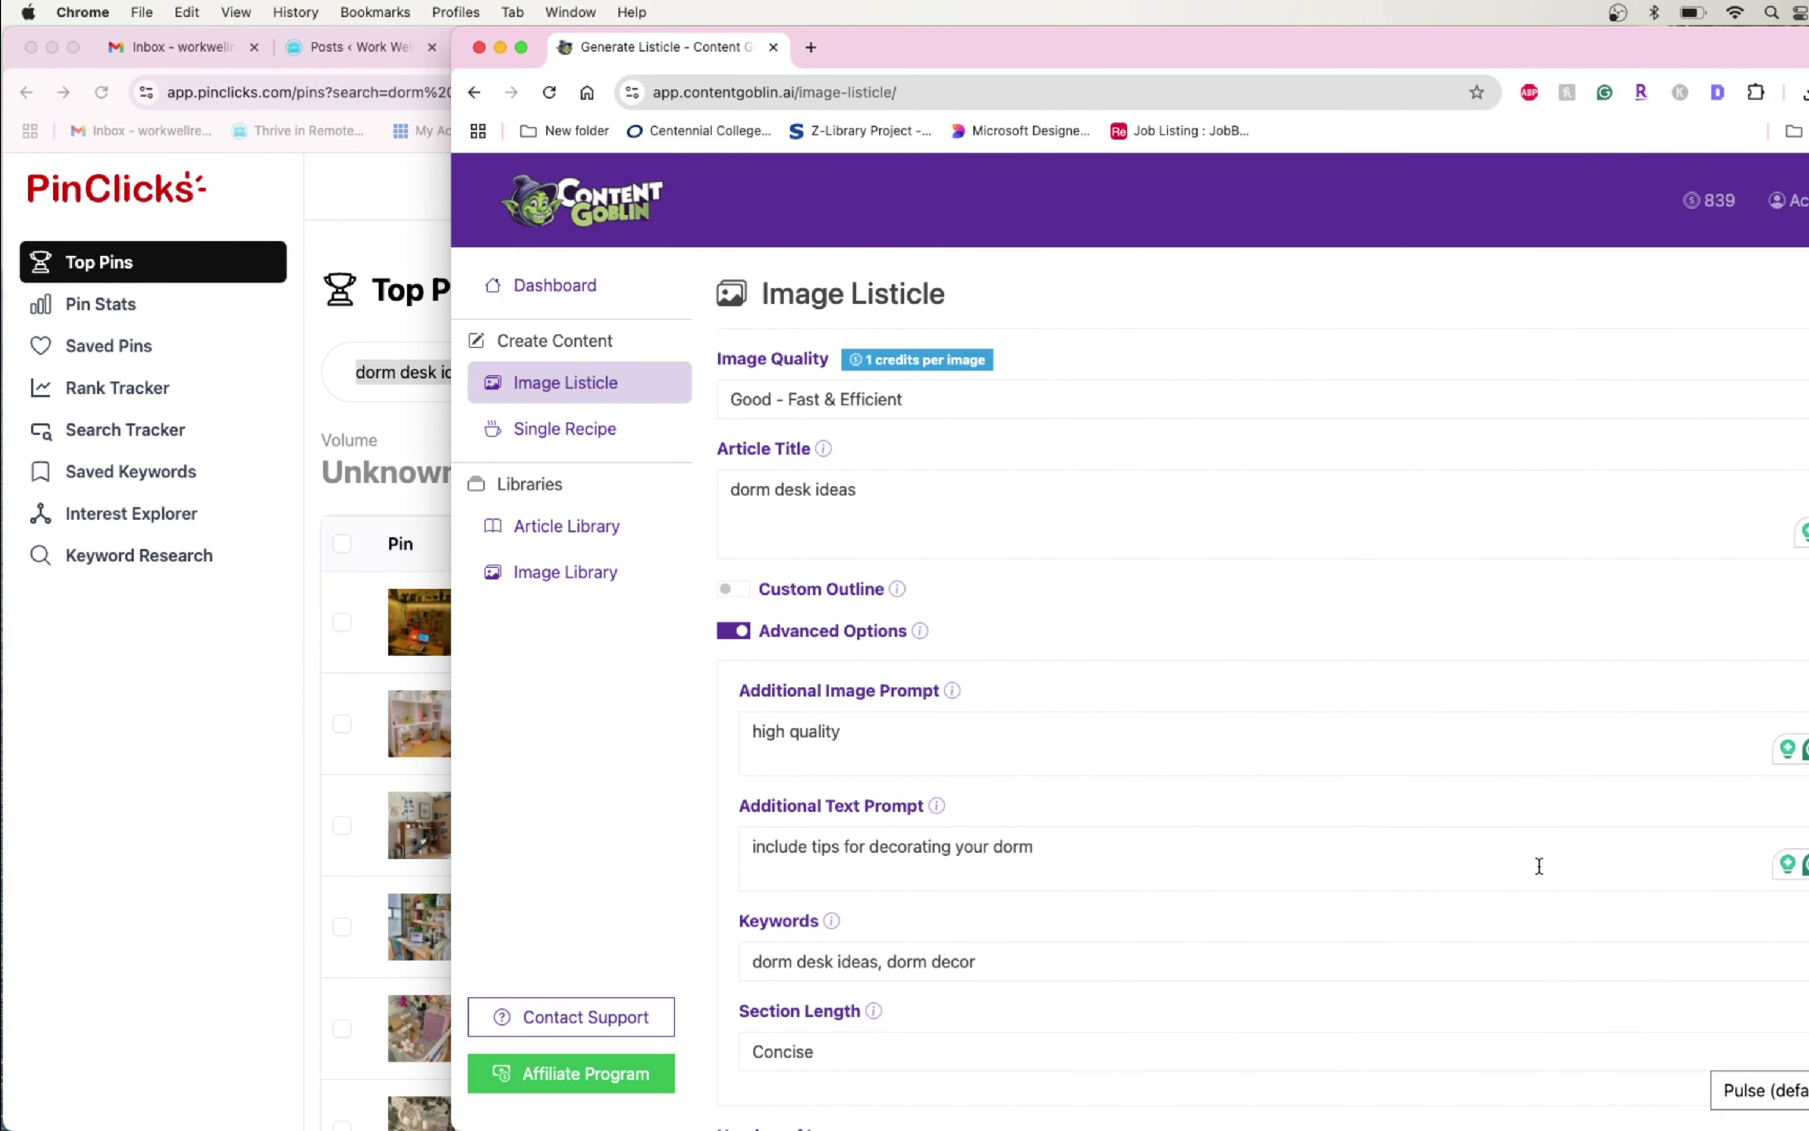
scroll(1514, 860, down, 5)
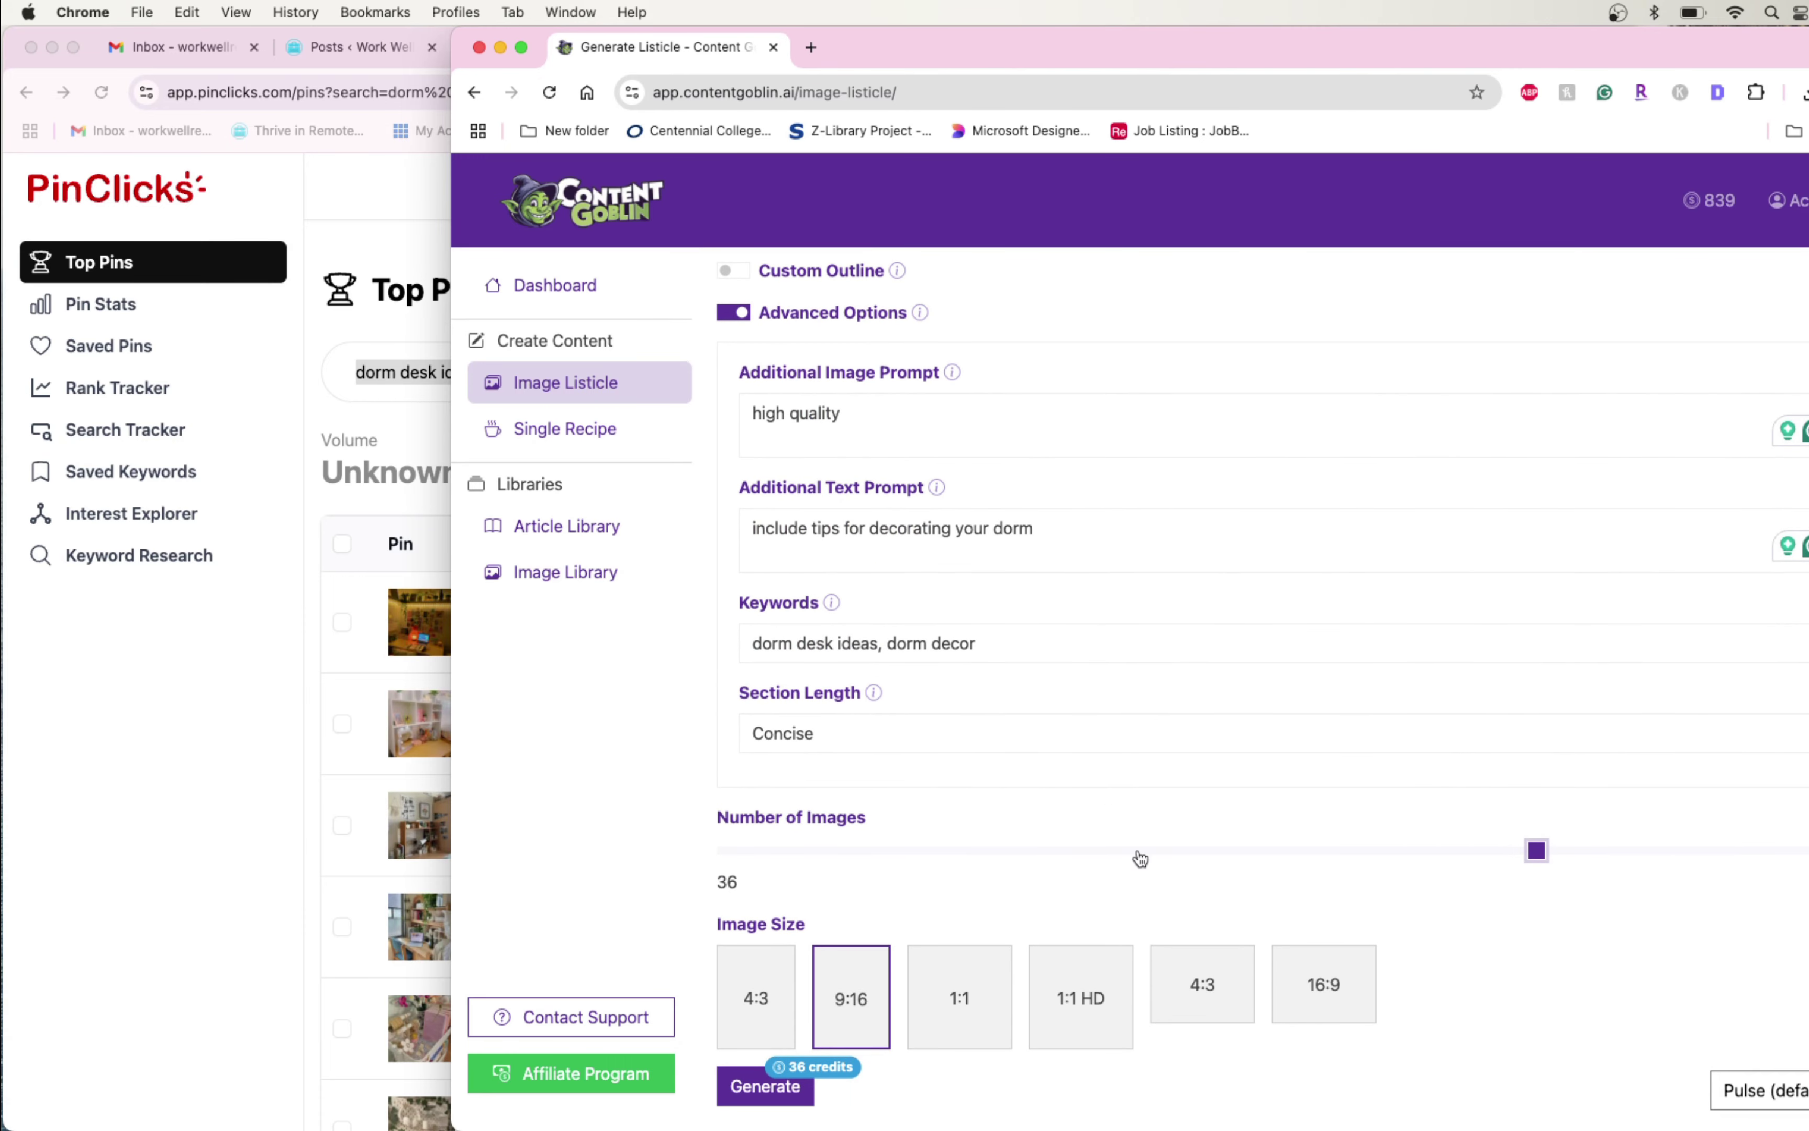
click(763, 1087)
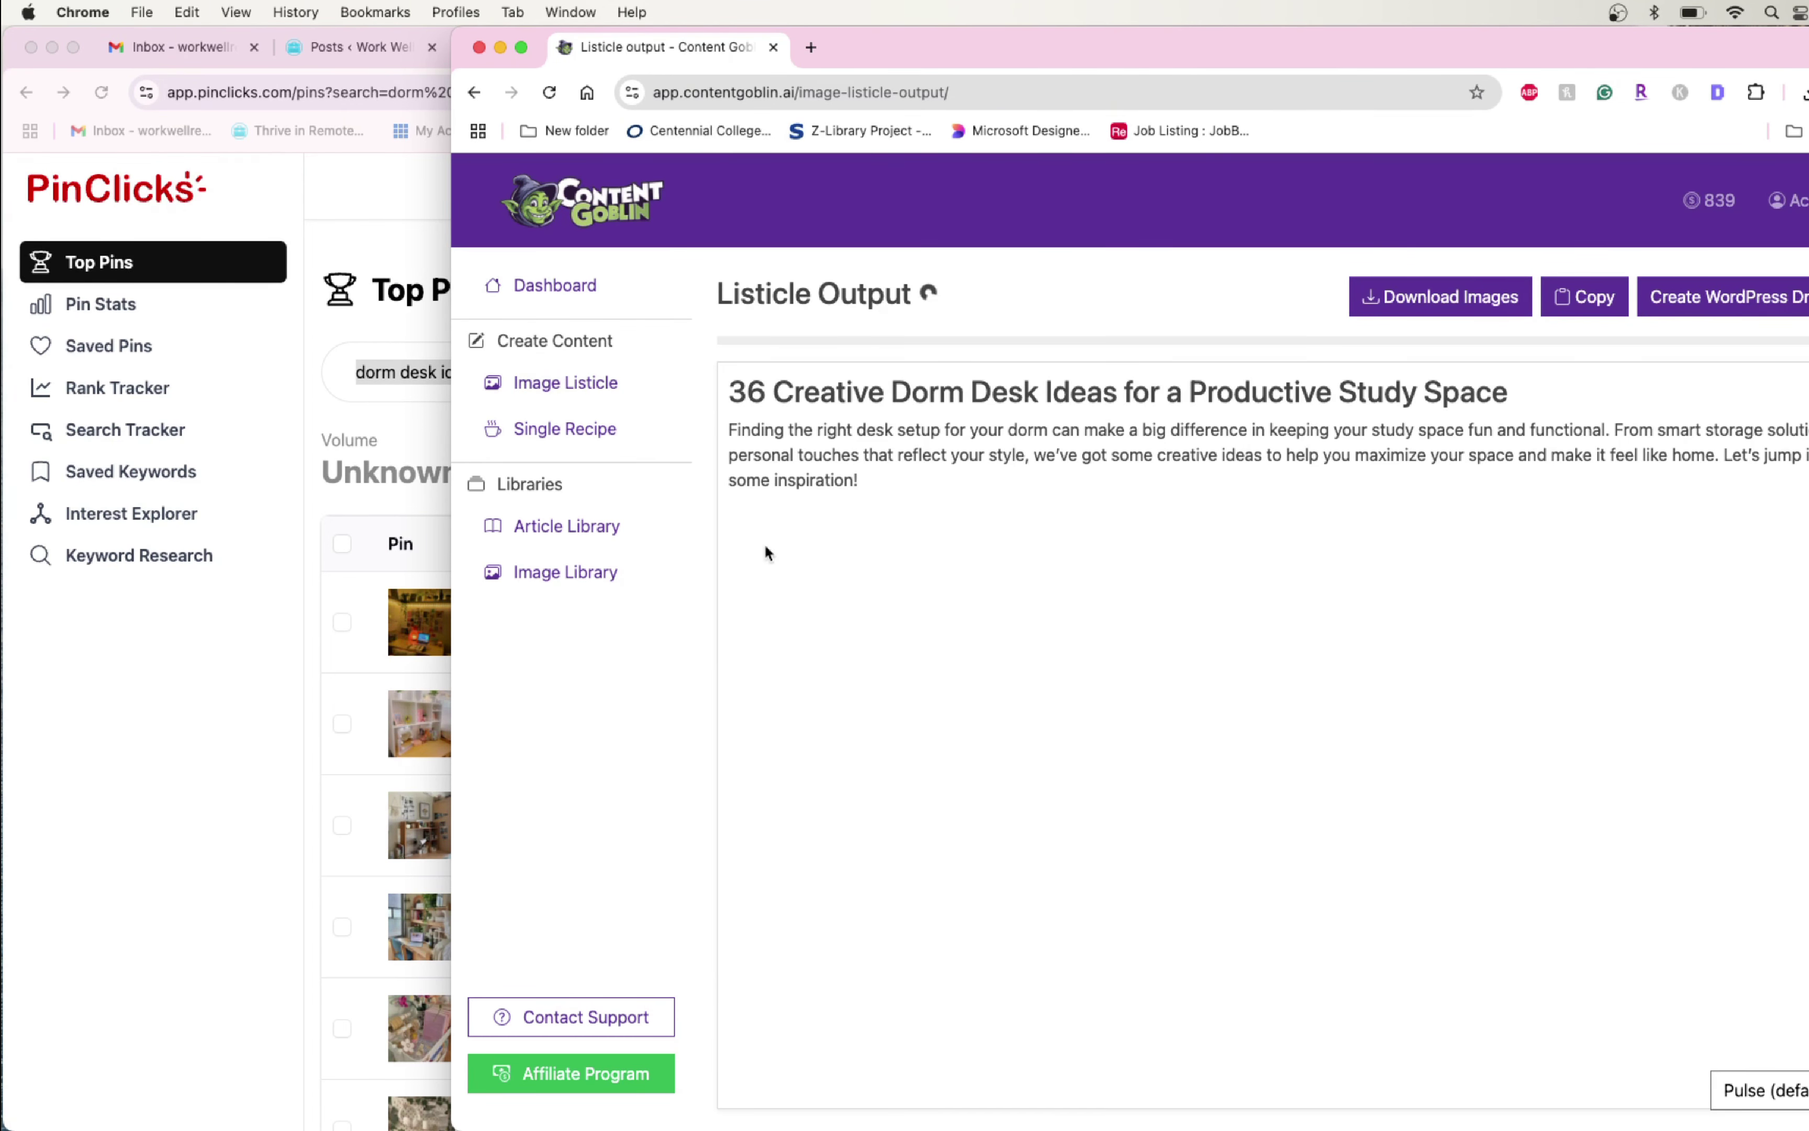
Switch to the WordPress posts list and start a new blog post
click(387, 410)
click(351, 47)
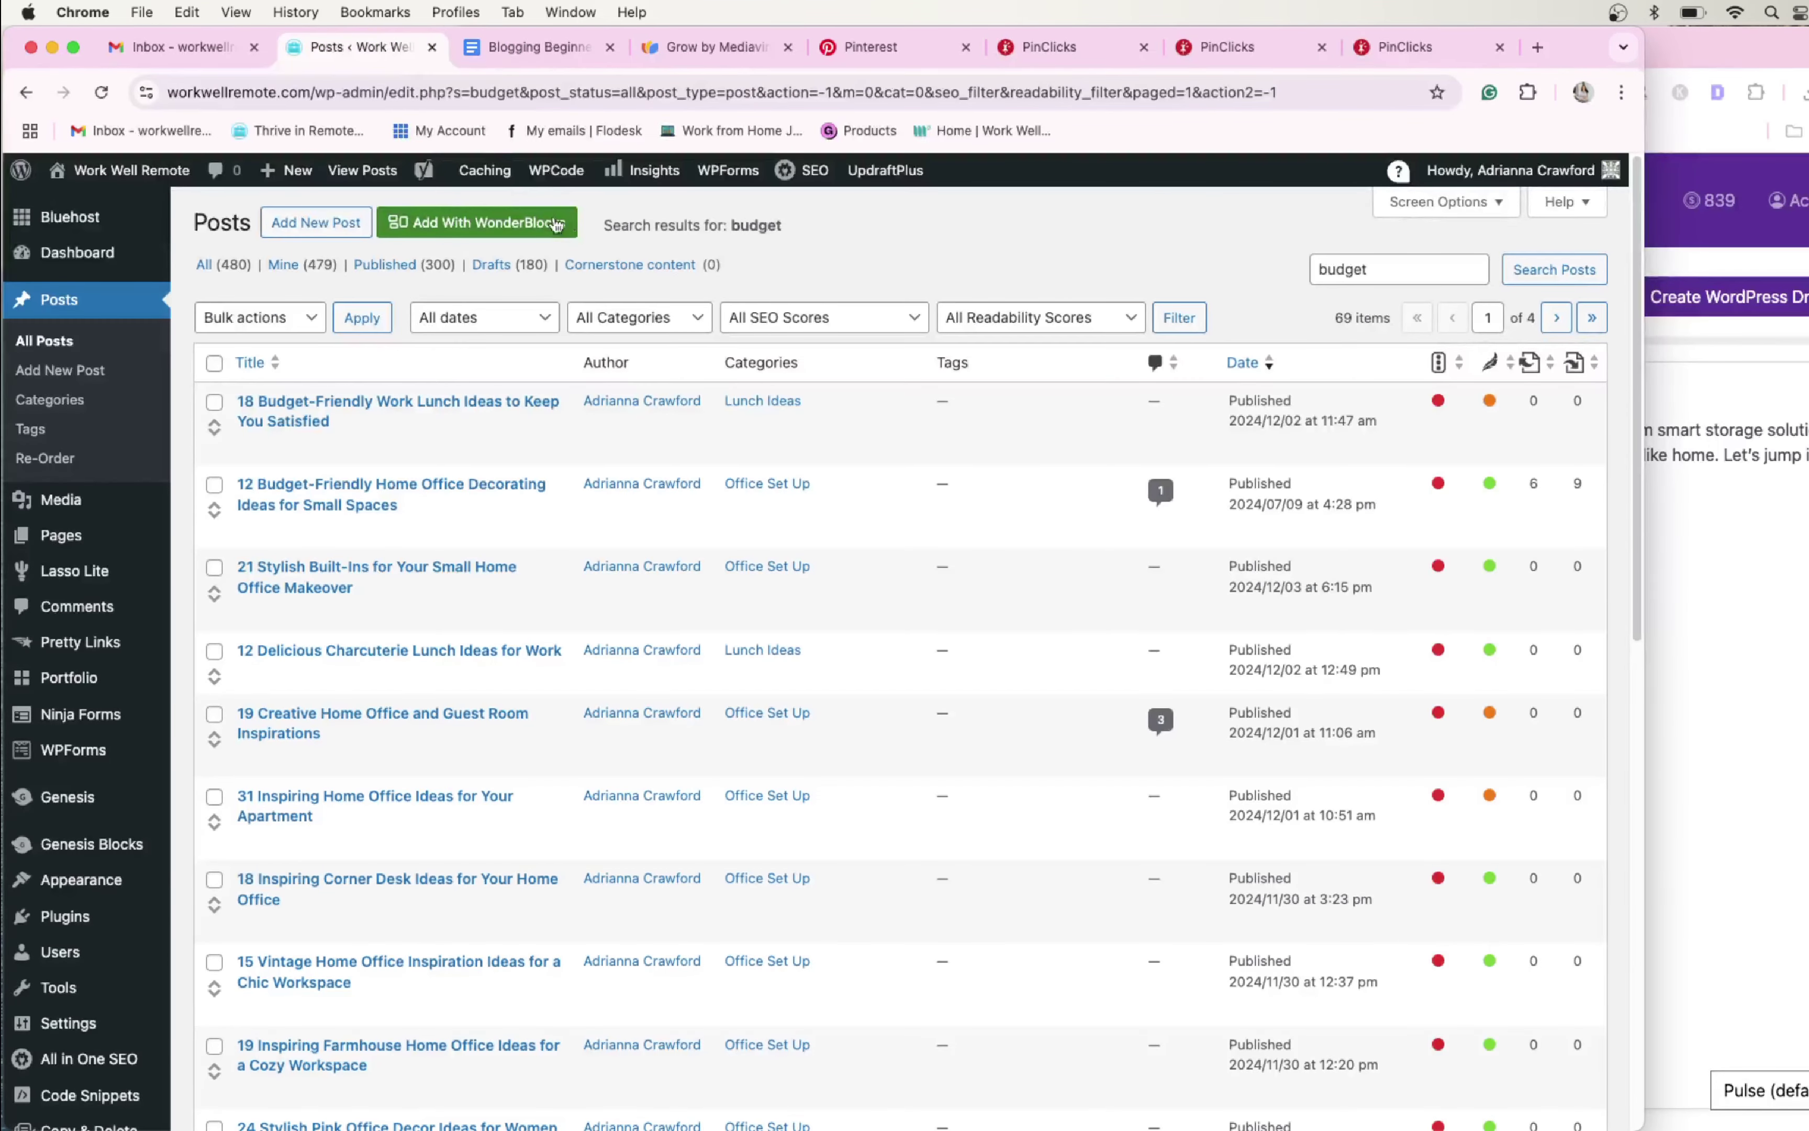
click(326, 223)
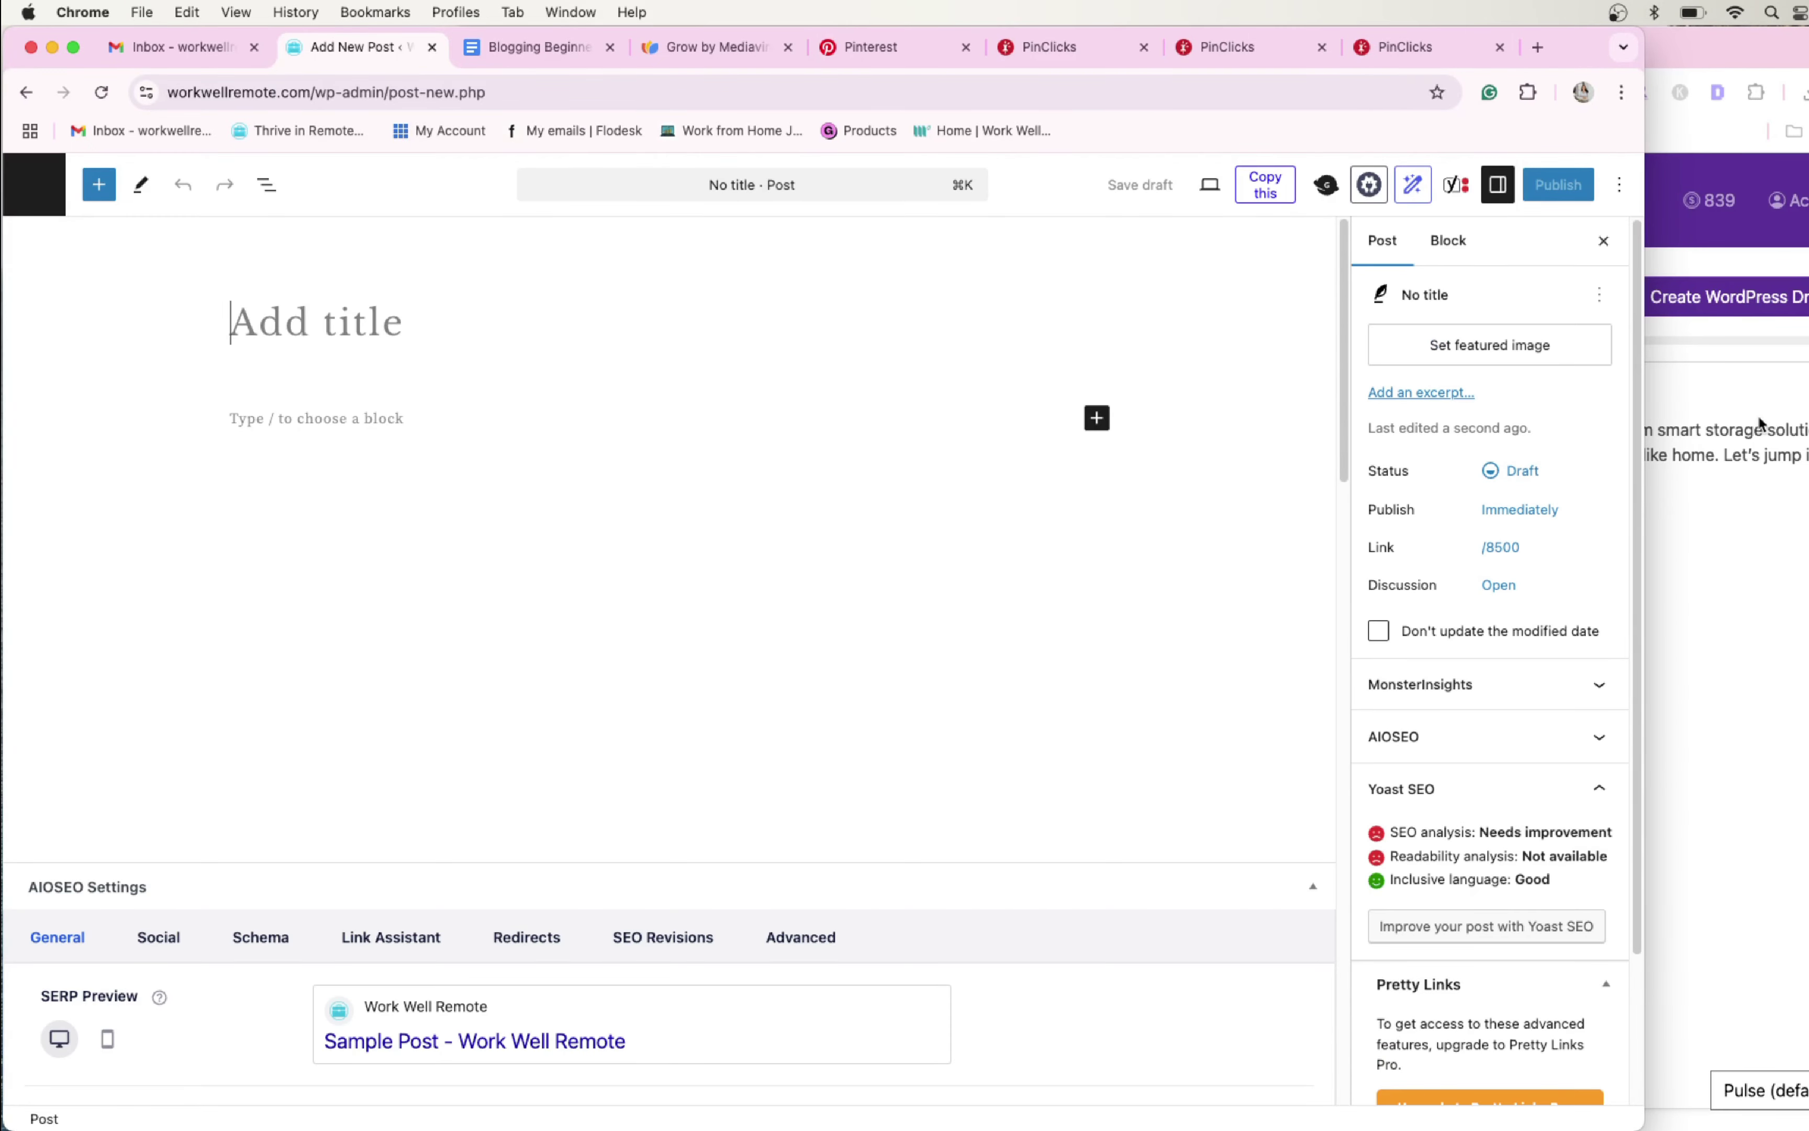
Return to Content Goblin and examine the introduction, section headings and images of the dorm desk listicle being generated
click(1760, 424)
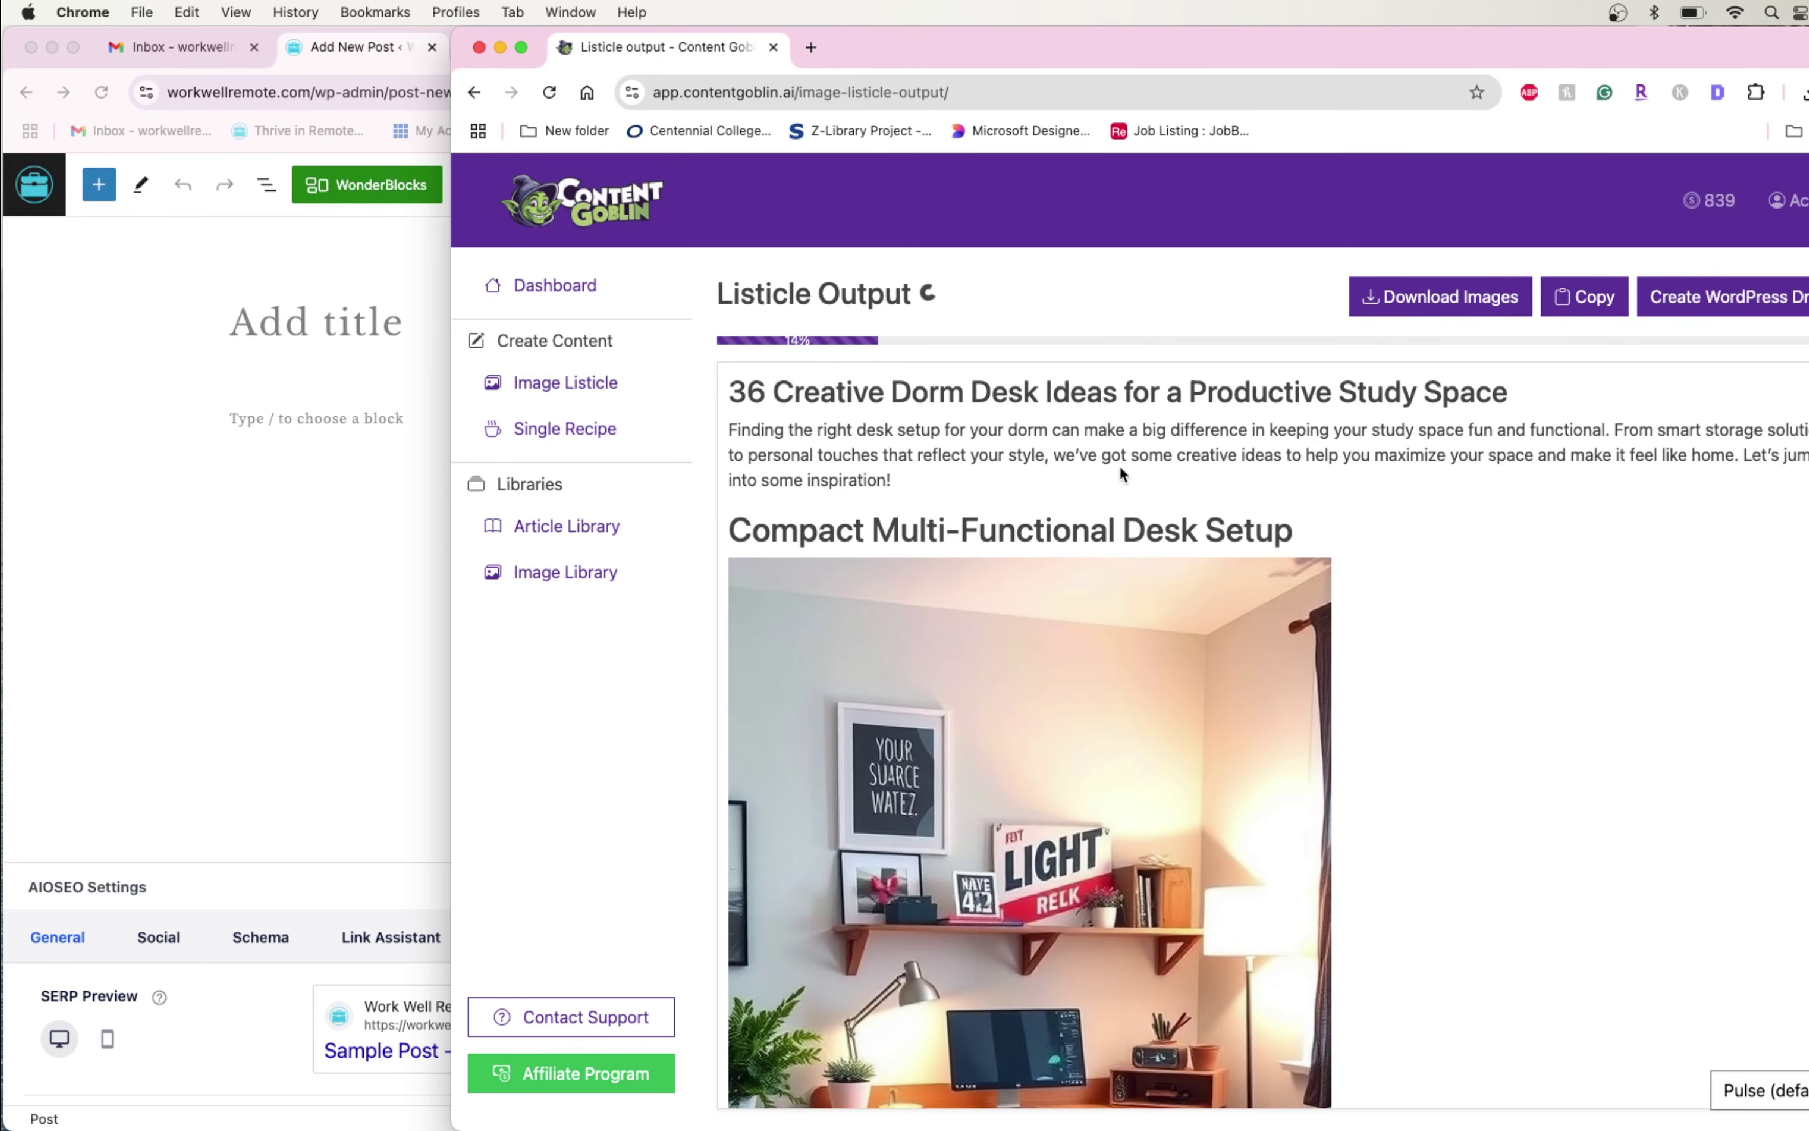
scroll(1119, 472, down, 3)
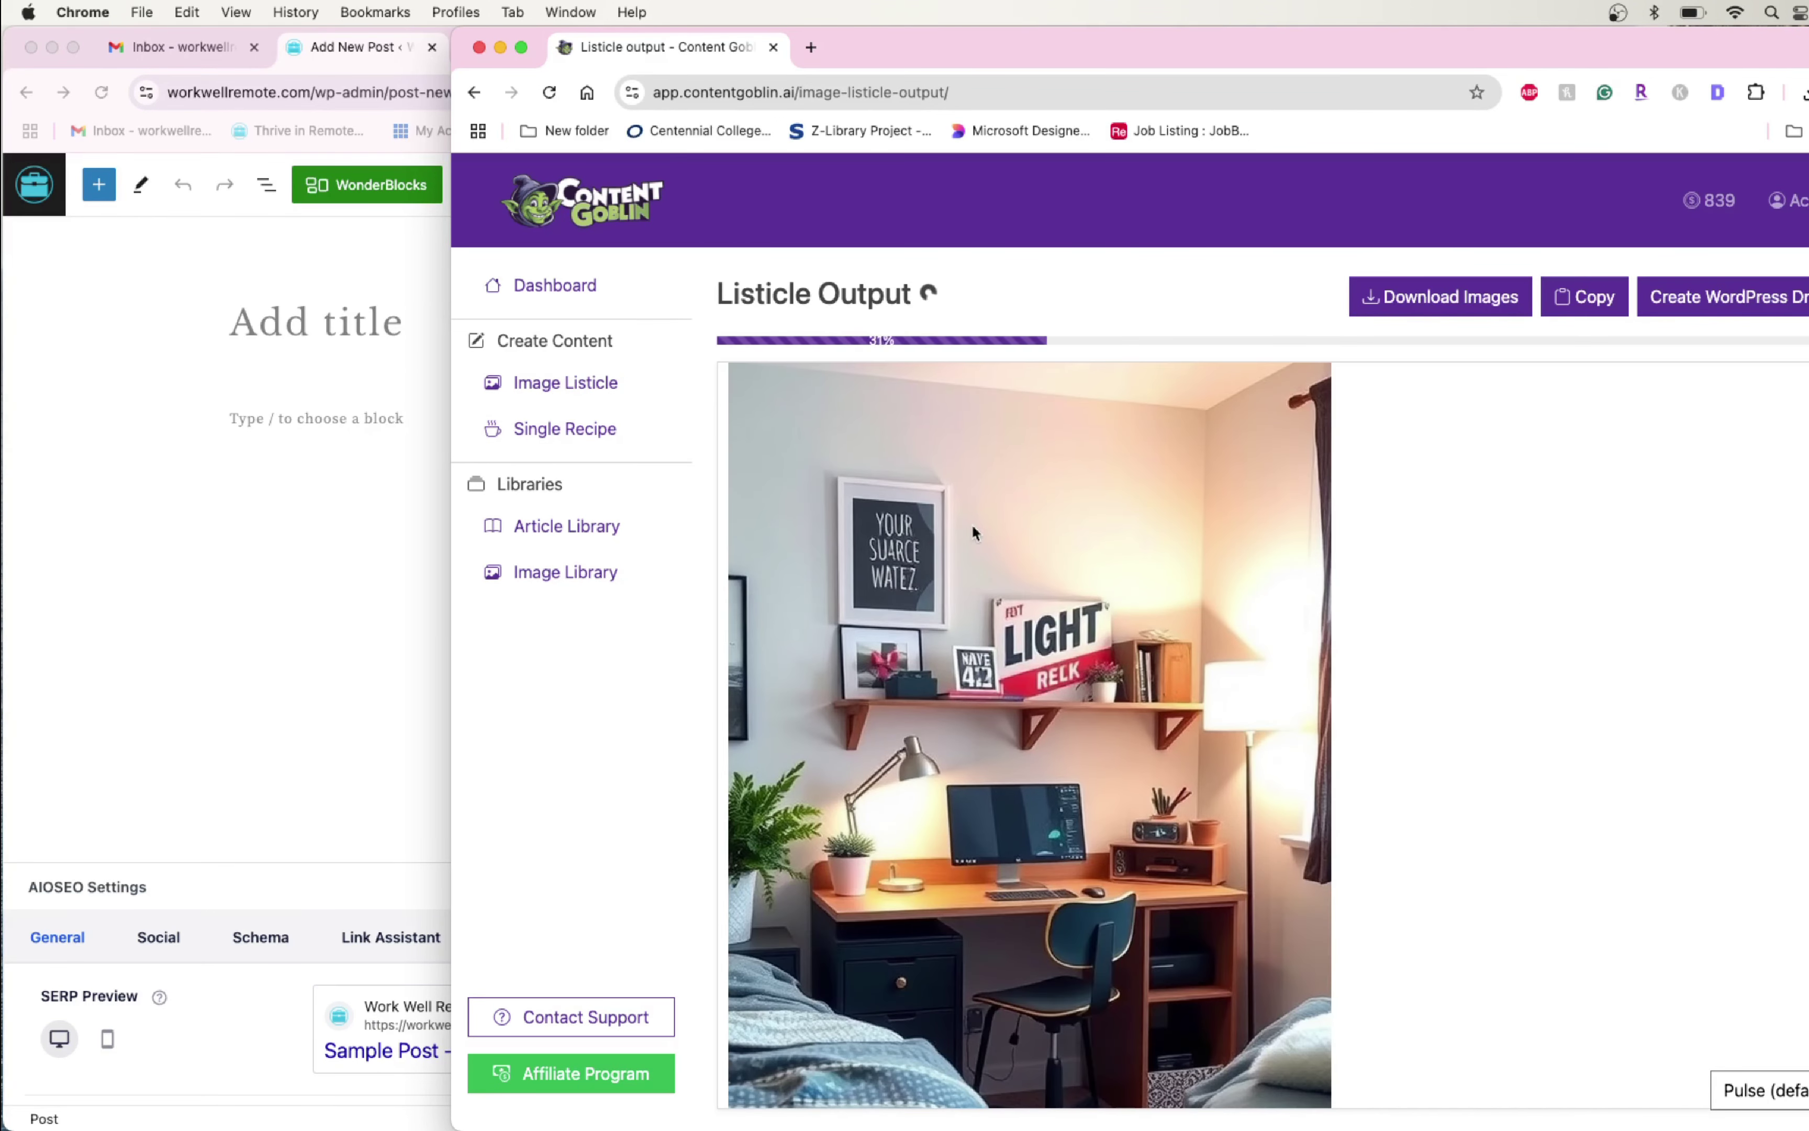
scroll(909, 553, up, 1)
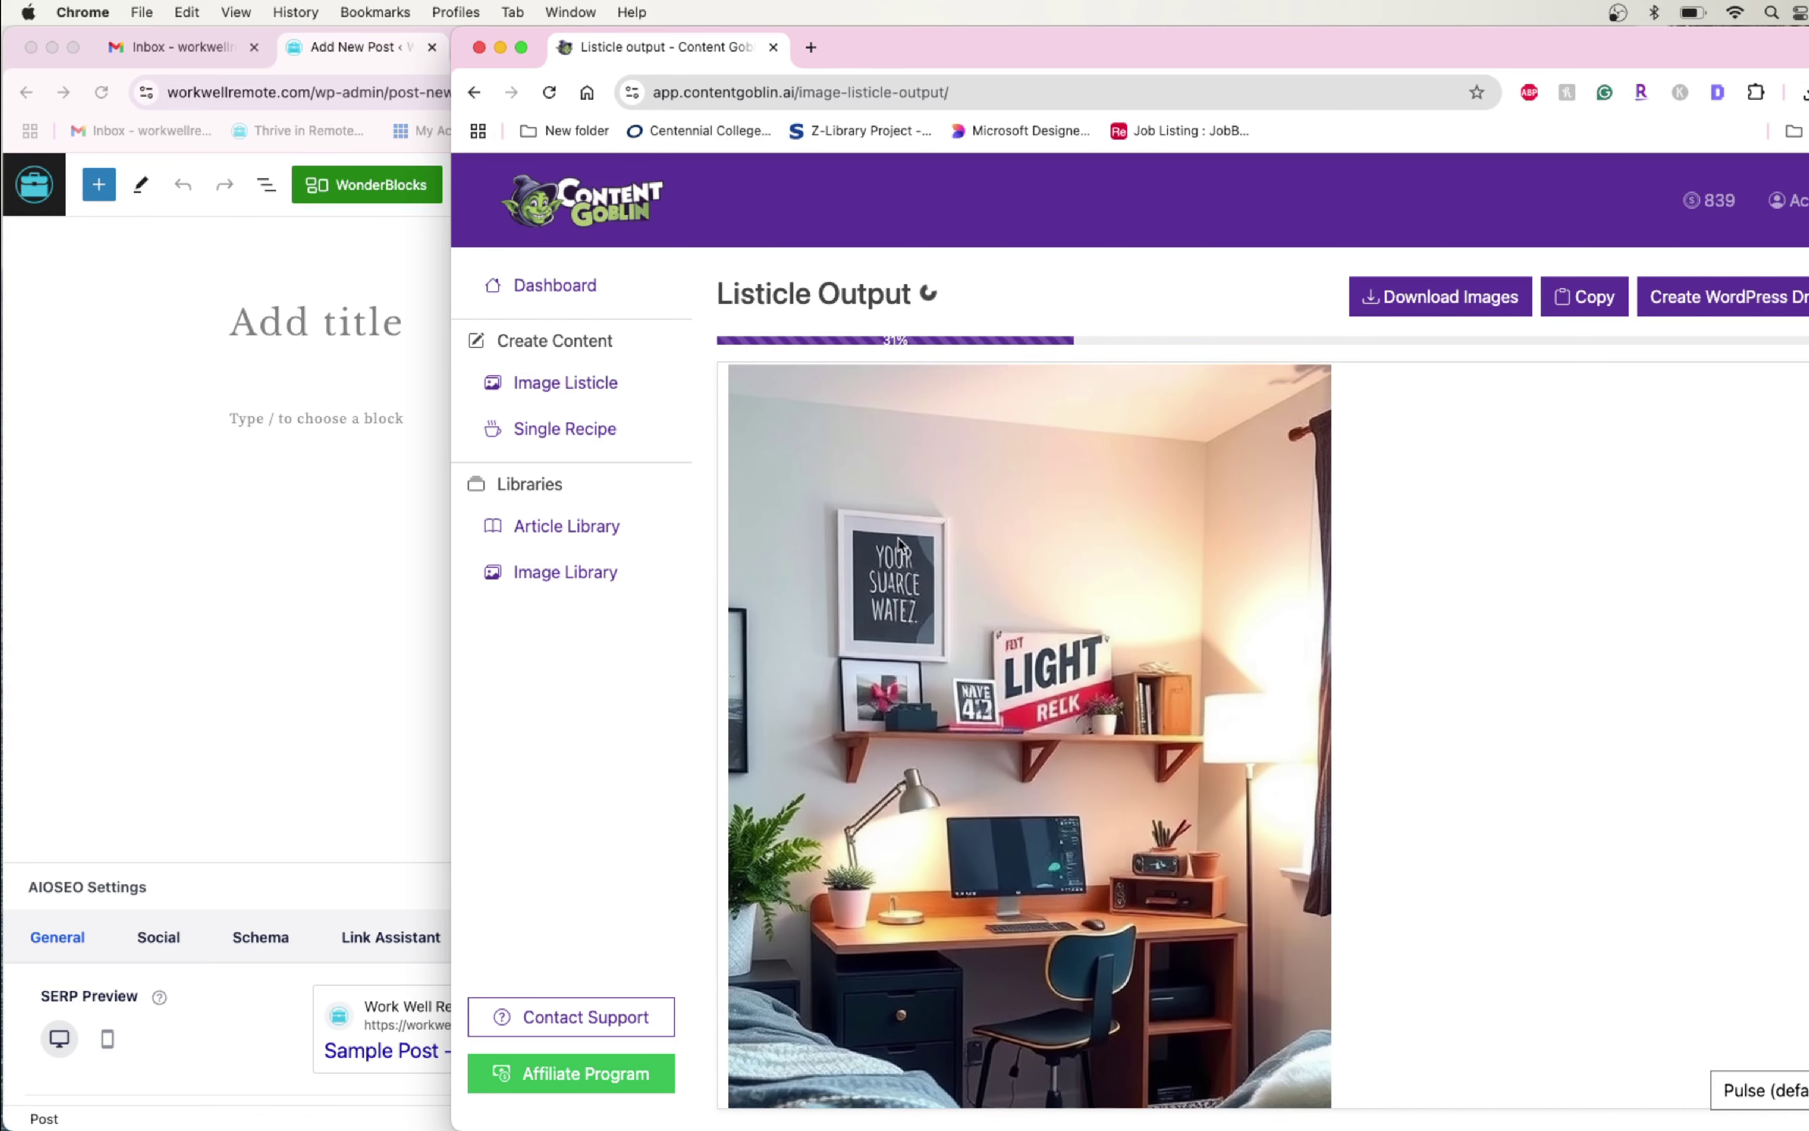
scroll(948, 586, down, 2)
scroll(948, 586, down, 3)
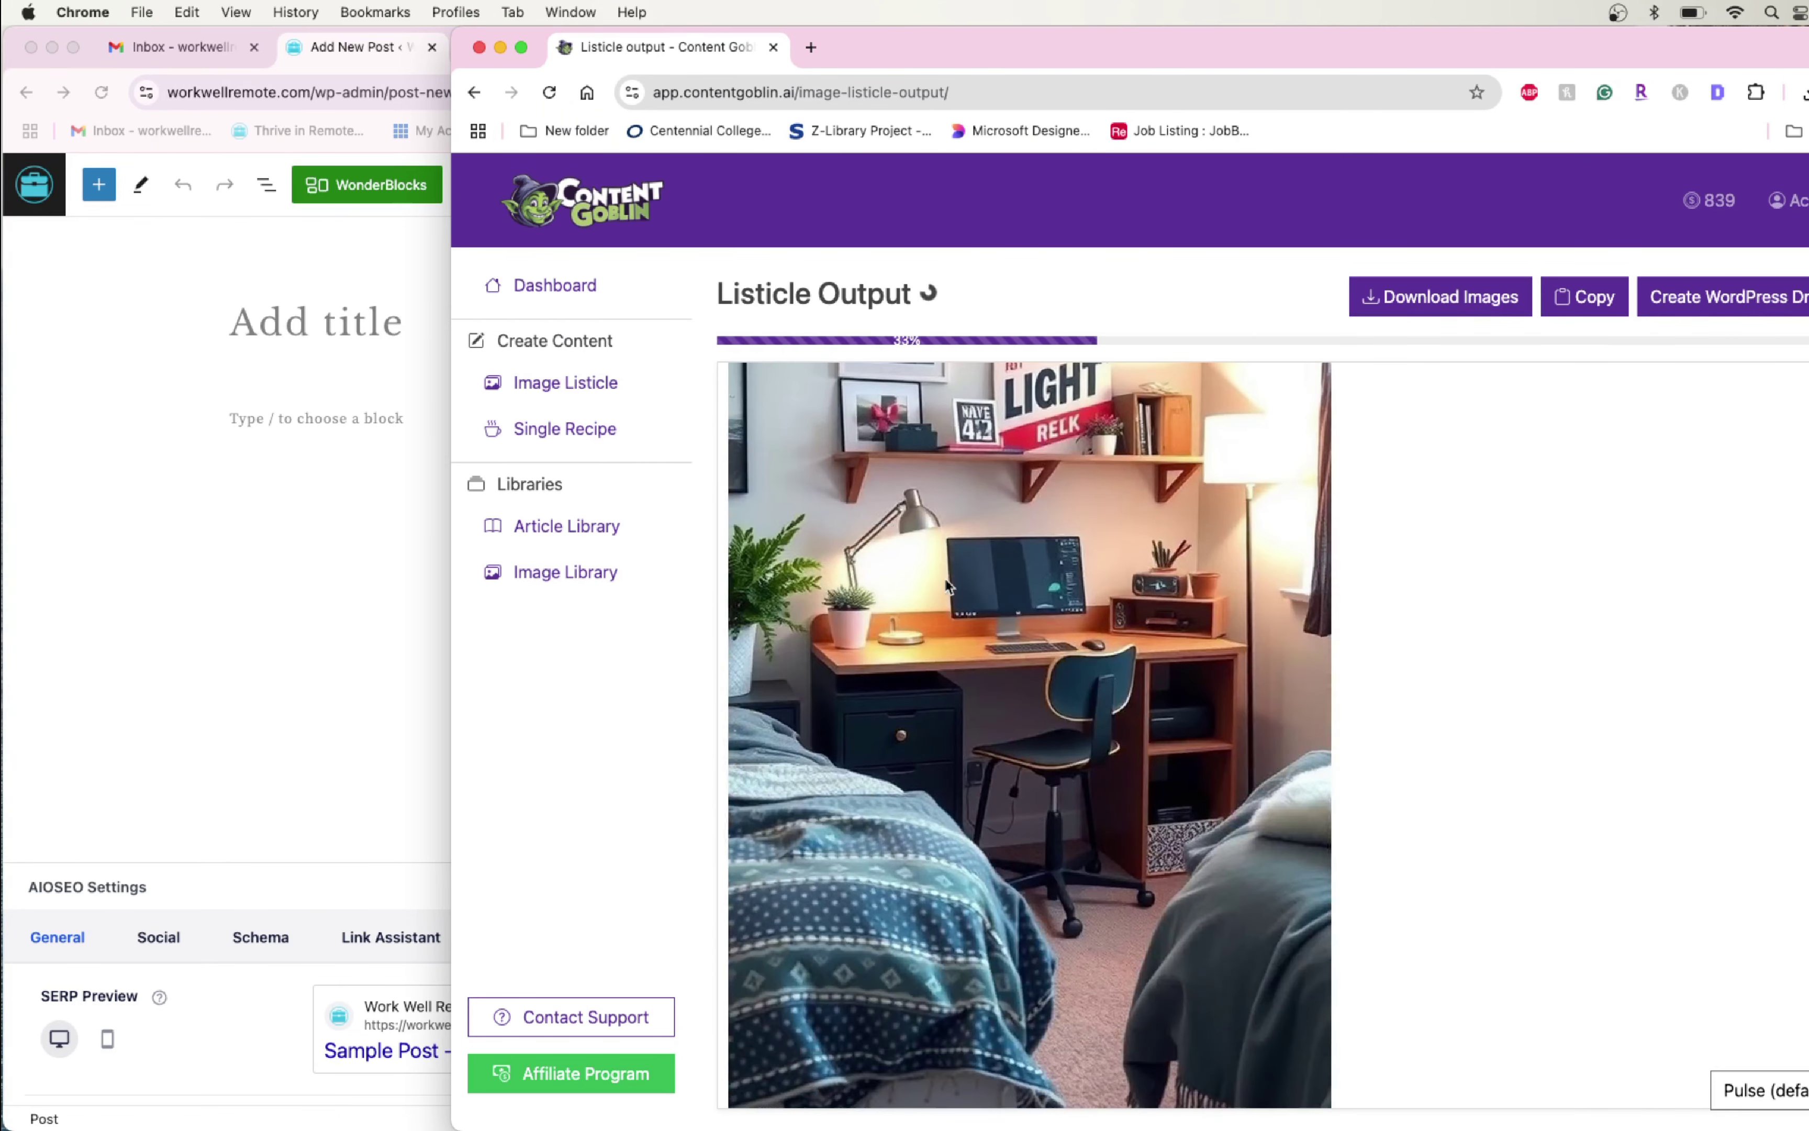
scroll(1066, 656, up, 5)
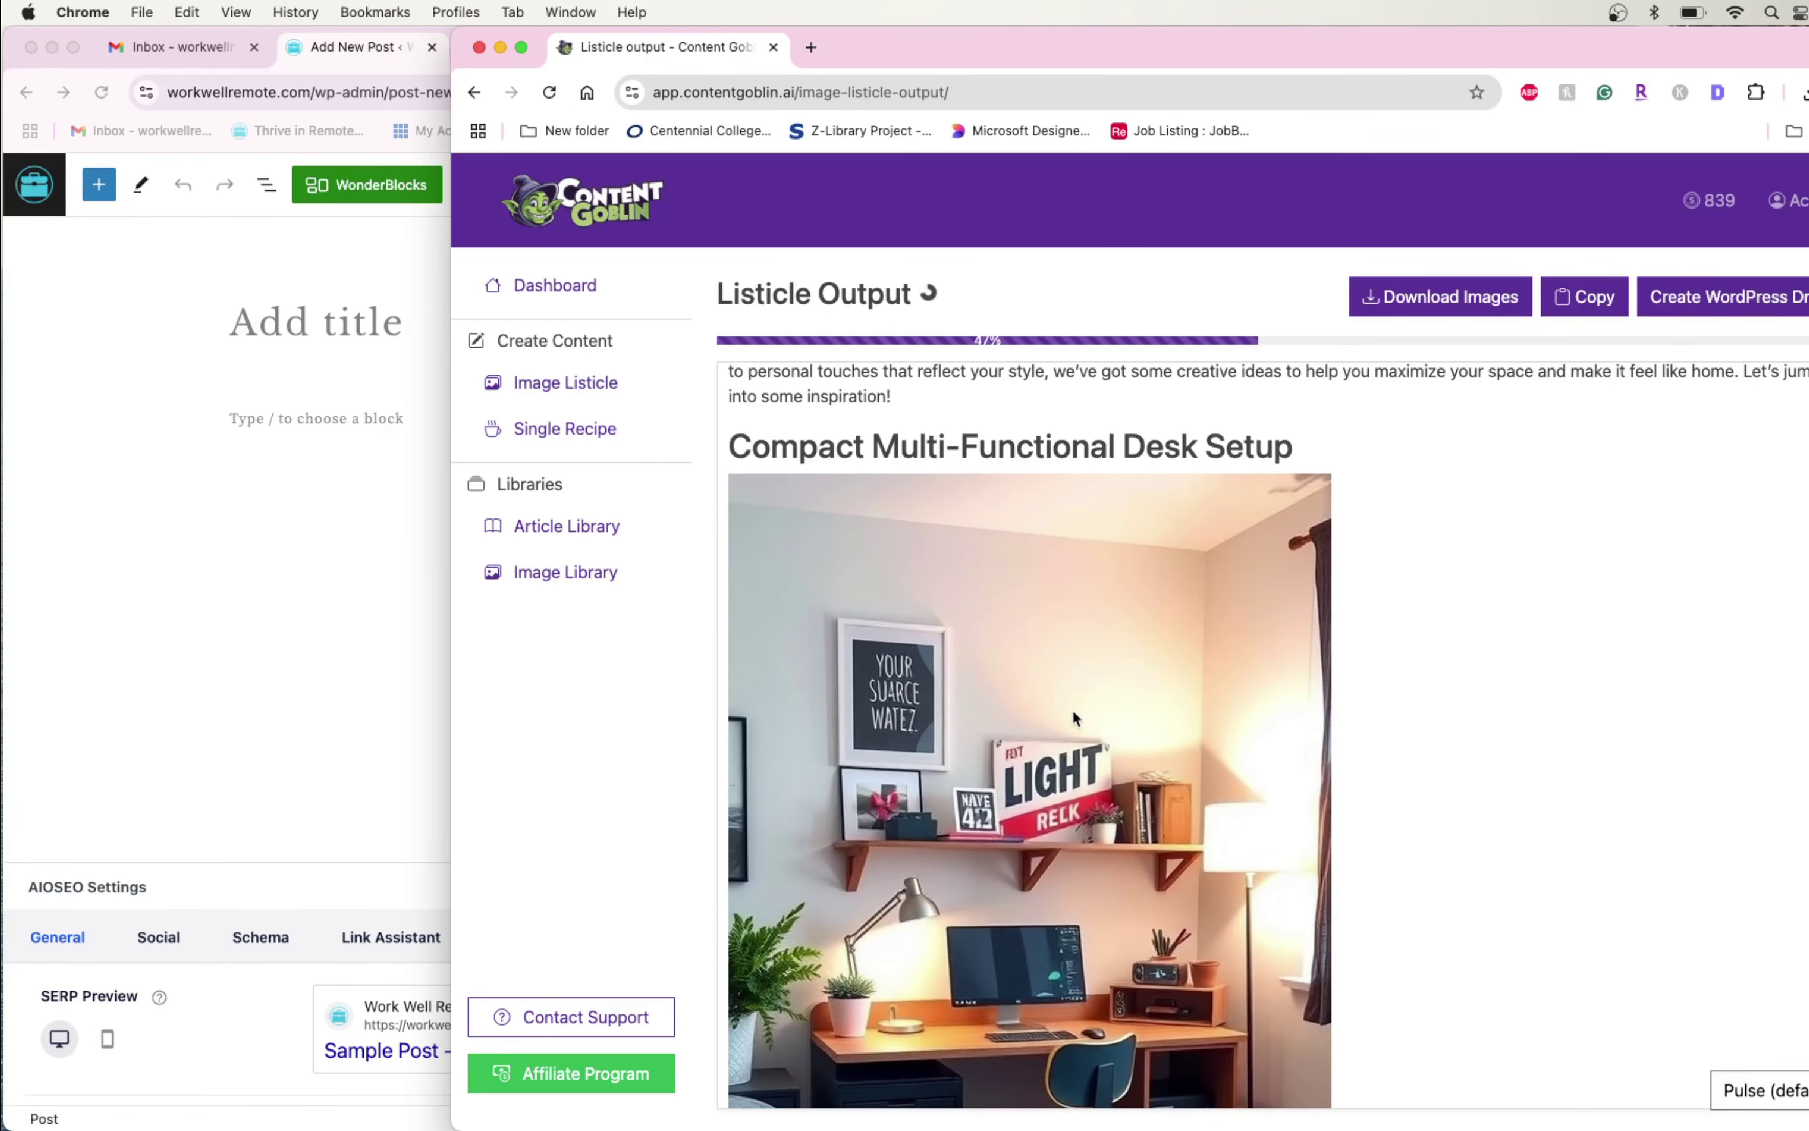
scroll(1077, 731, down, 1)
scroll(1076, 732, down, 3)
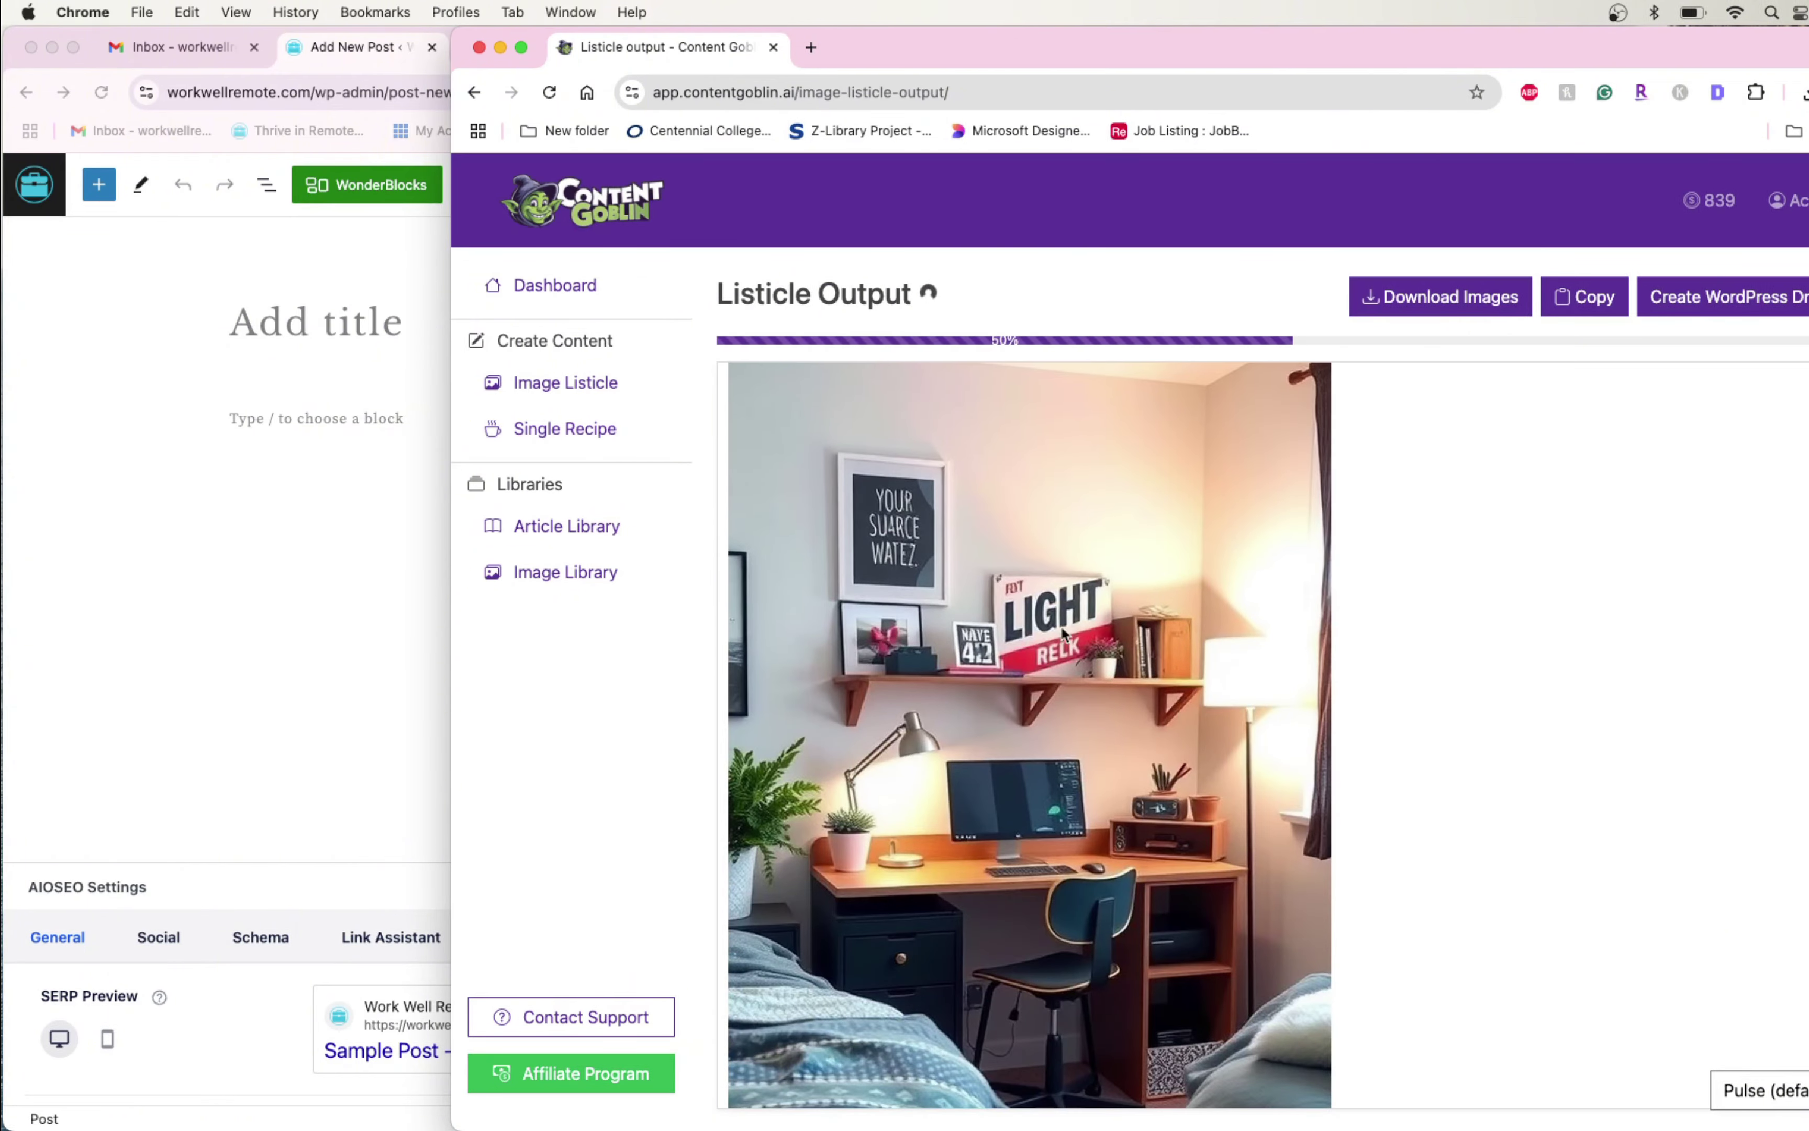
scroll(1097, 610, down, 2)
scroll(1097, 603, down, 10)
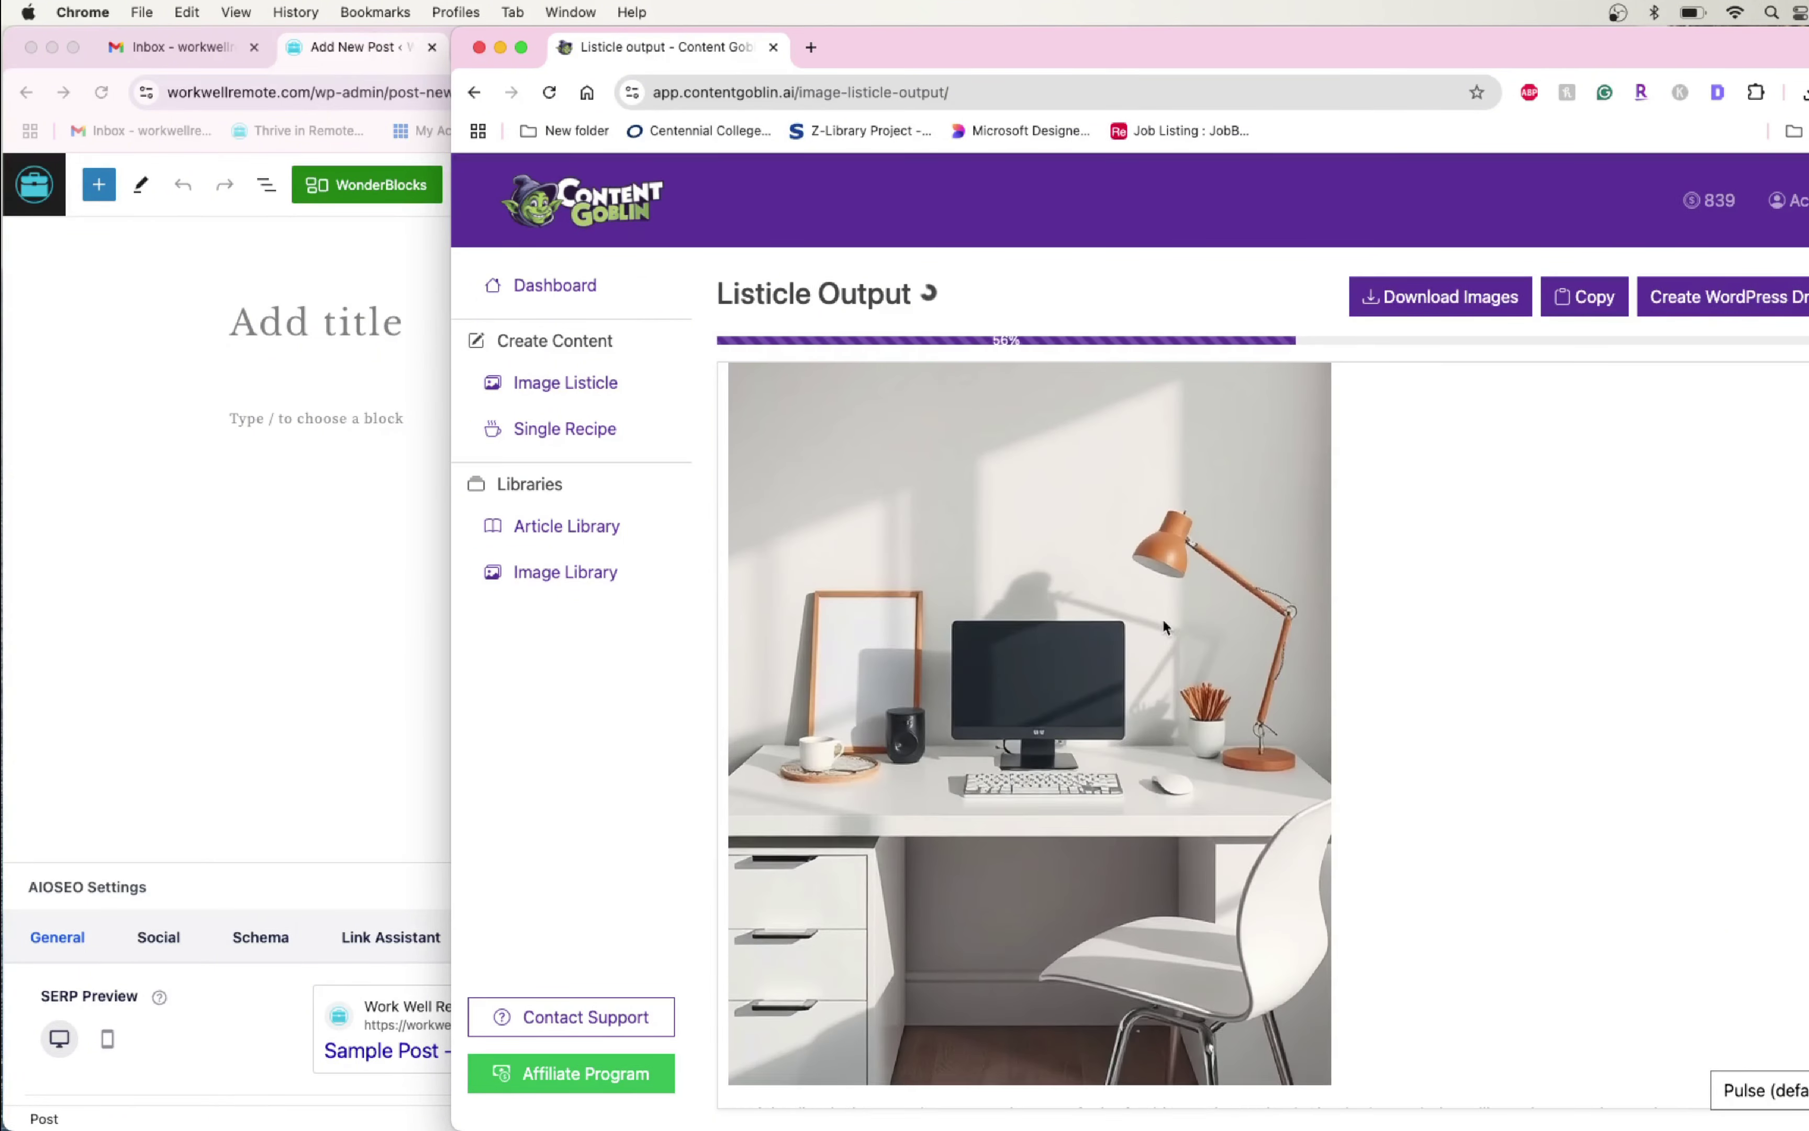
scroll(1319, 644, down, 15)
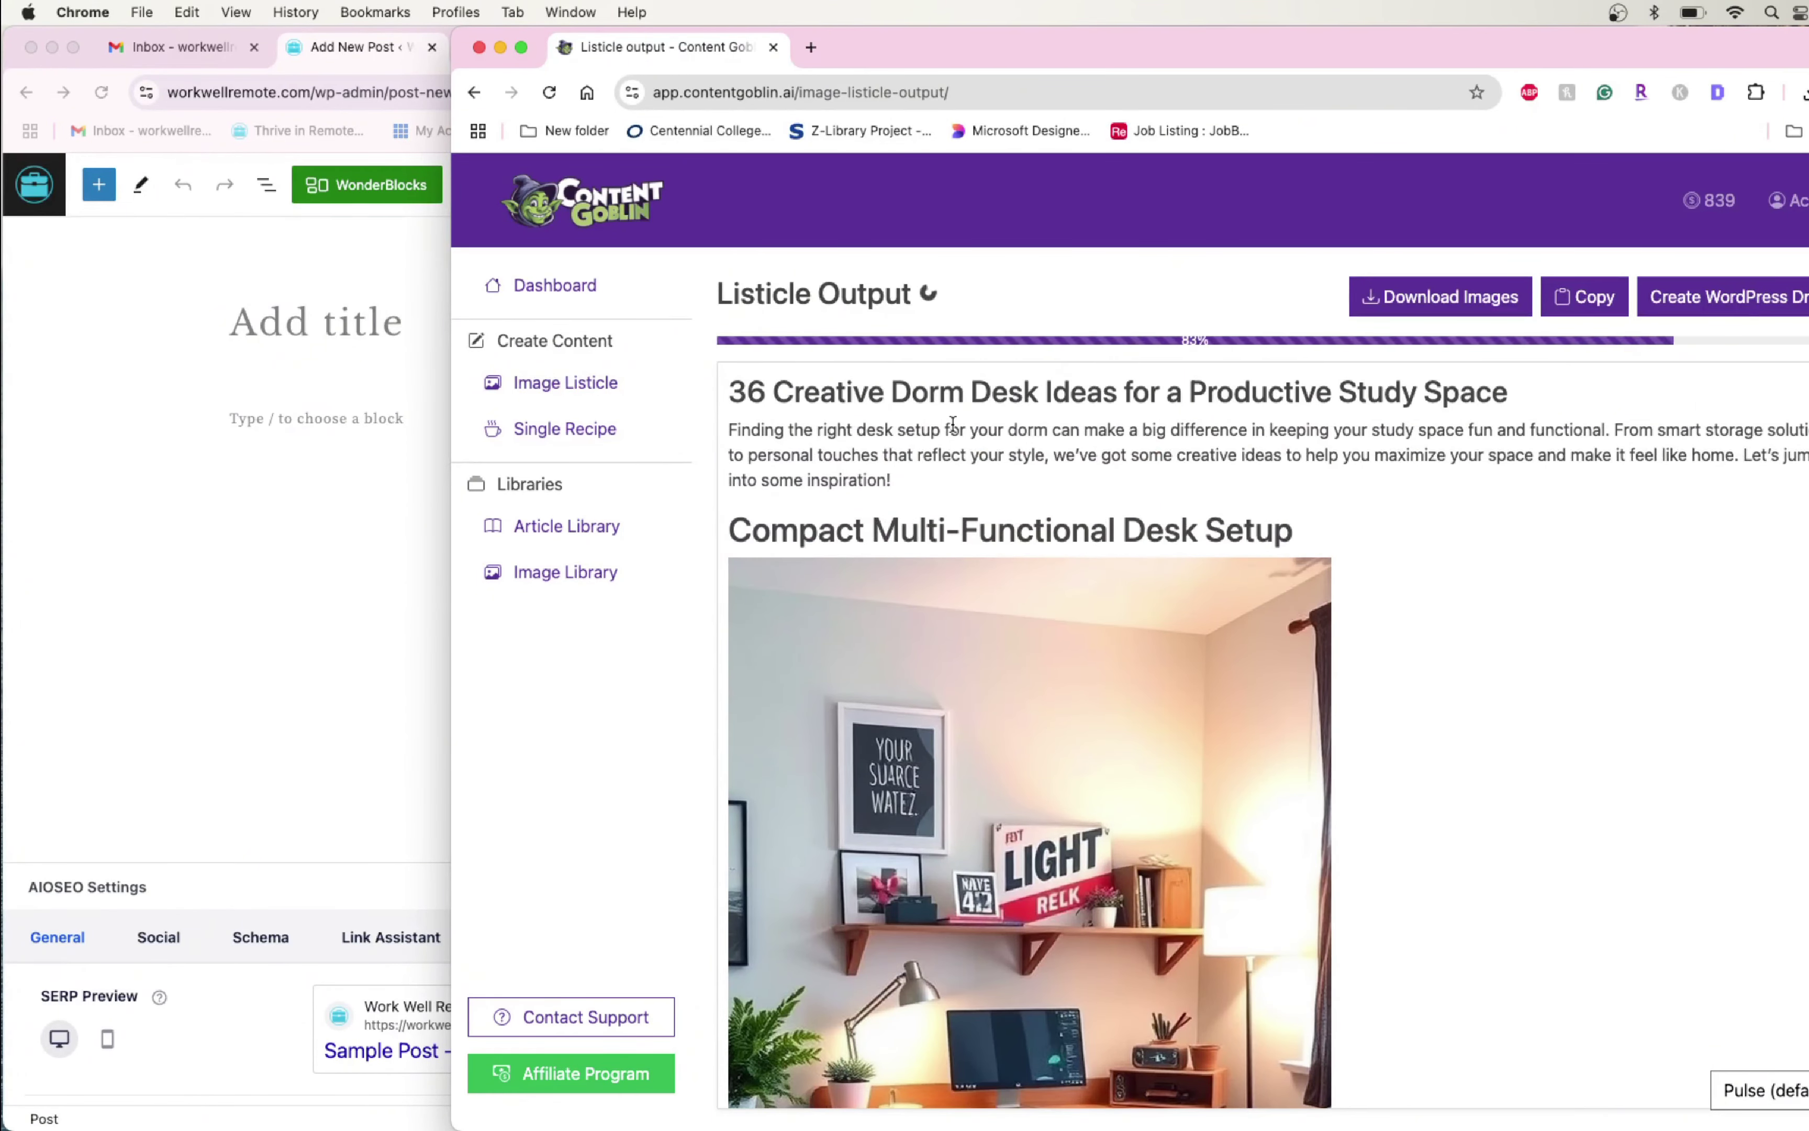
Copy "36 Creative Dorm Desk Ideas" from the generated headline into the title of the new WordPress post
drag(729, 392, 1118, 389)
key(super+c)
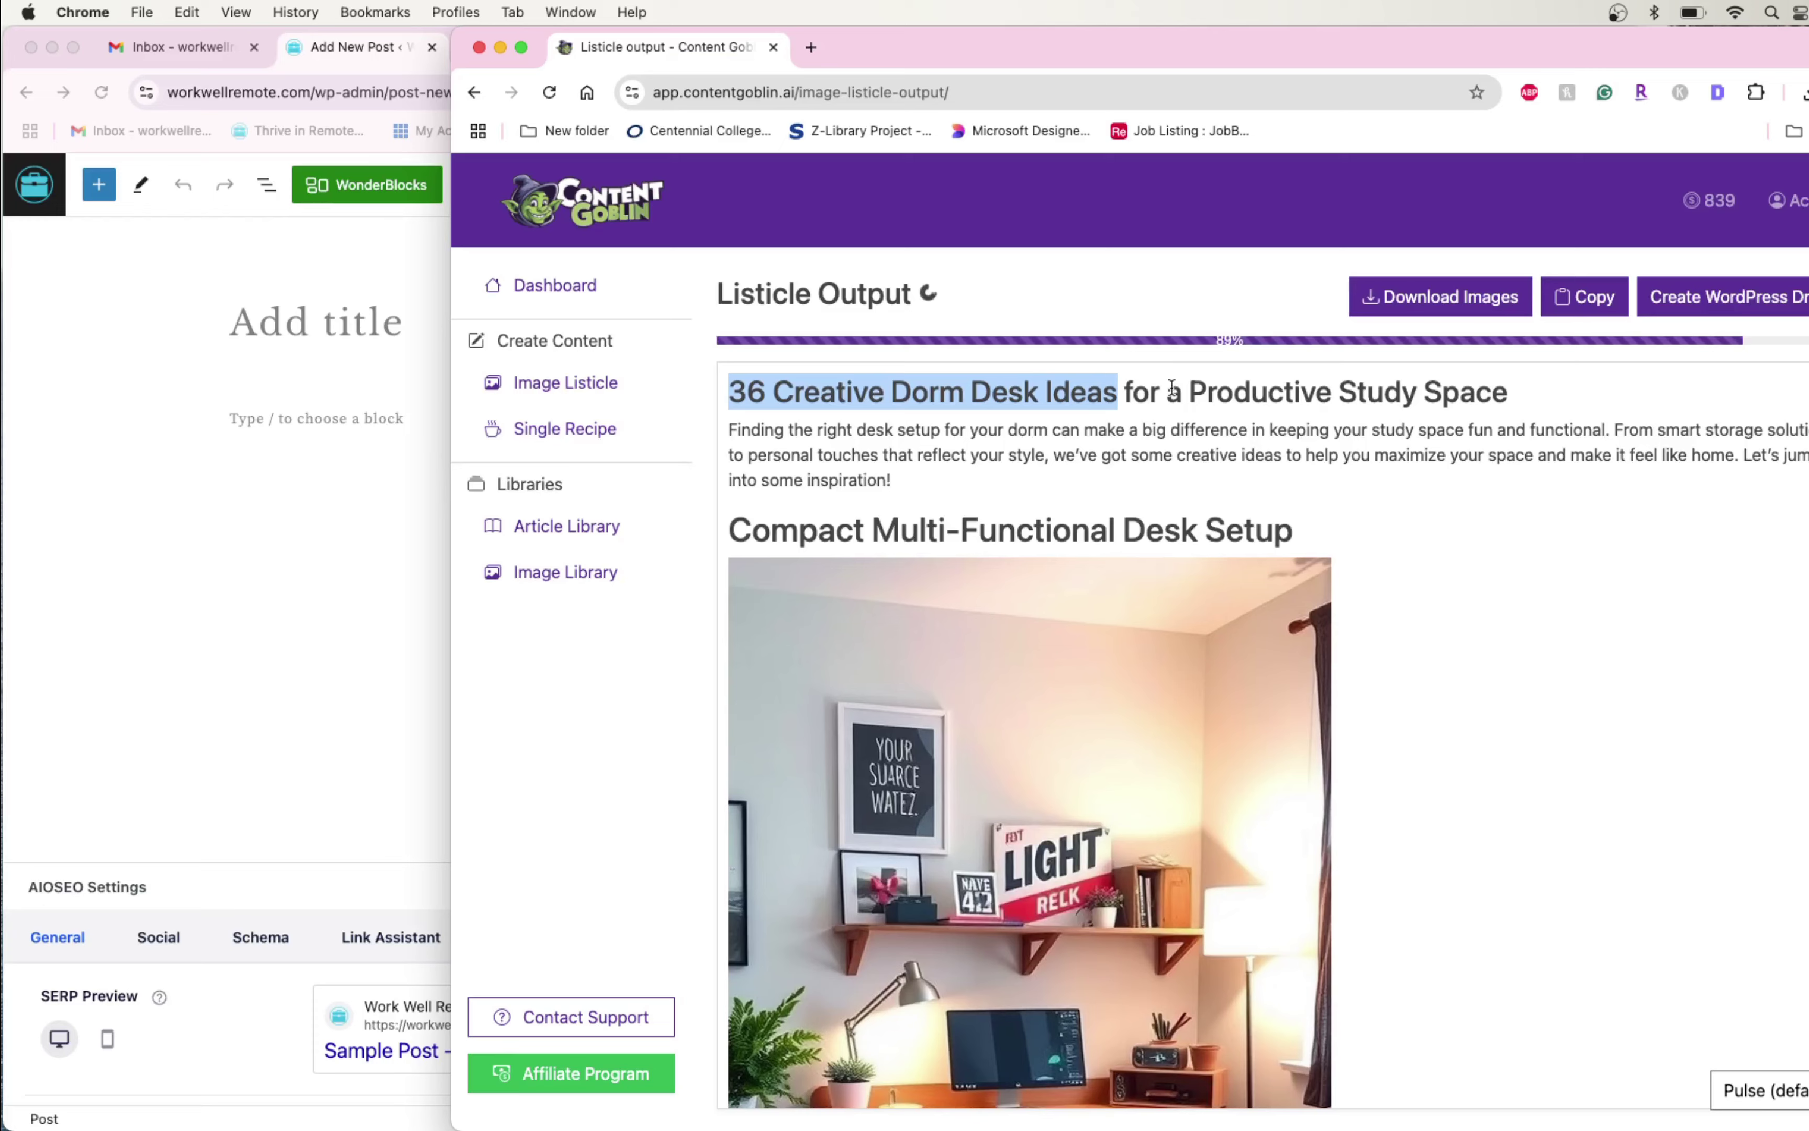
click(392, 323)
key(super+v)
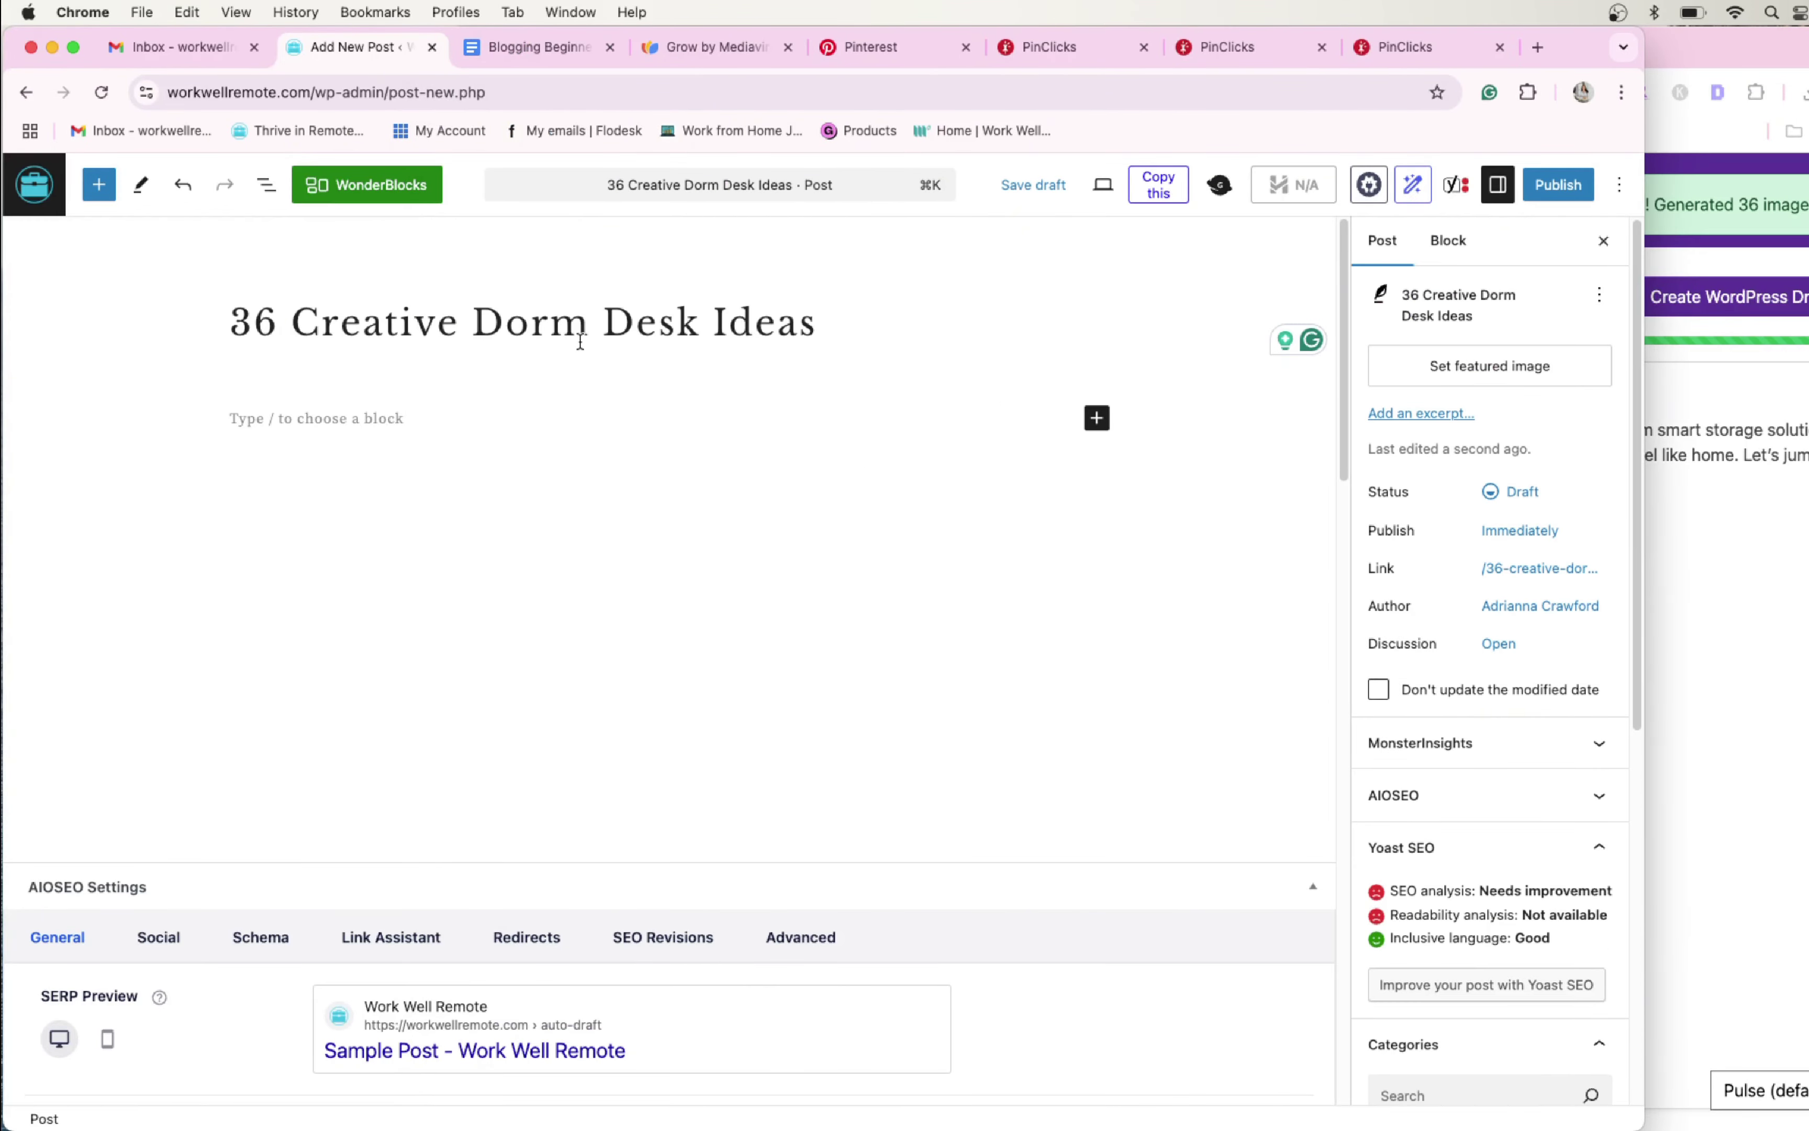
Reword the post title to "36 Cute and Creative Dorm Desk Ideas"
click(312, 312)
text(Cute )
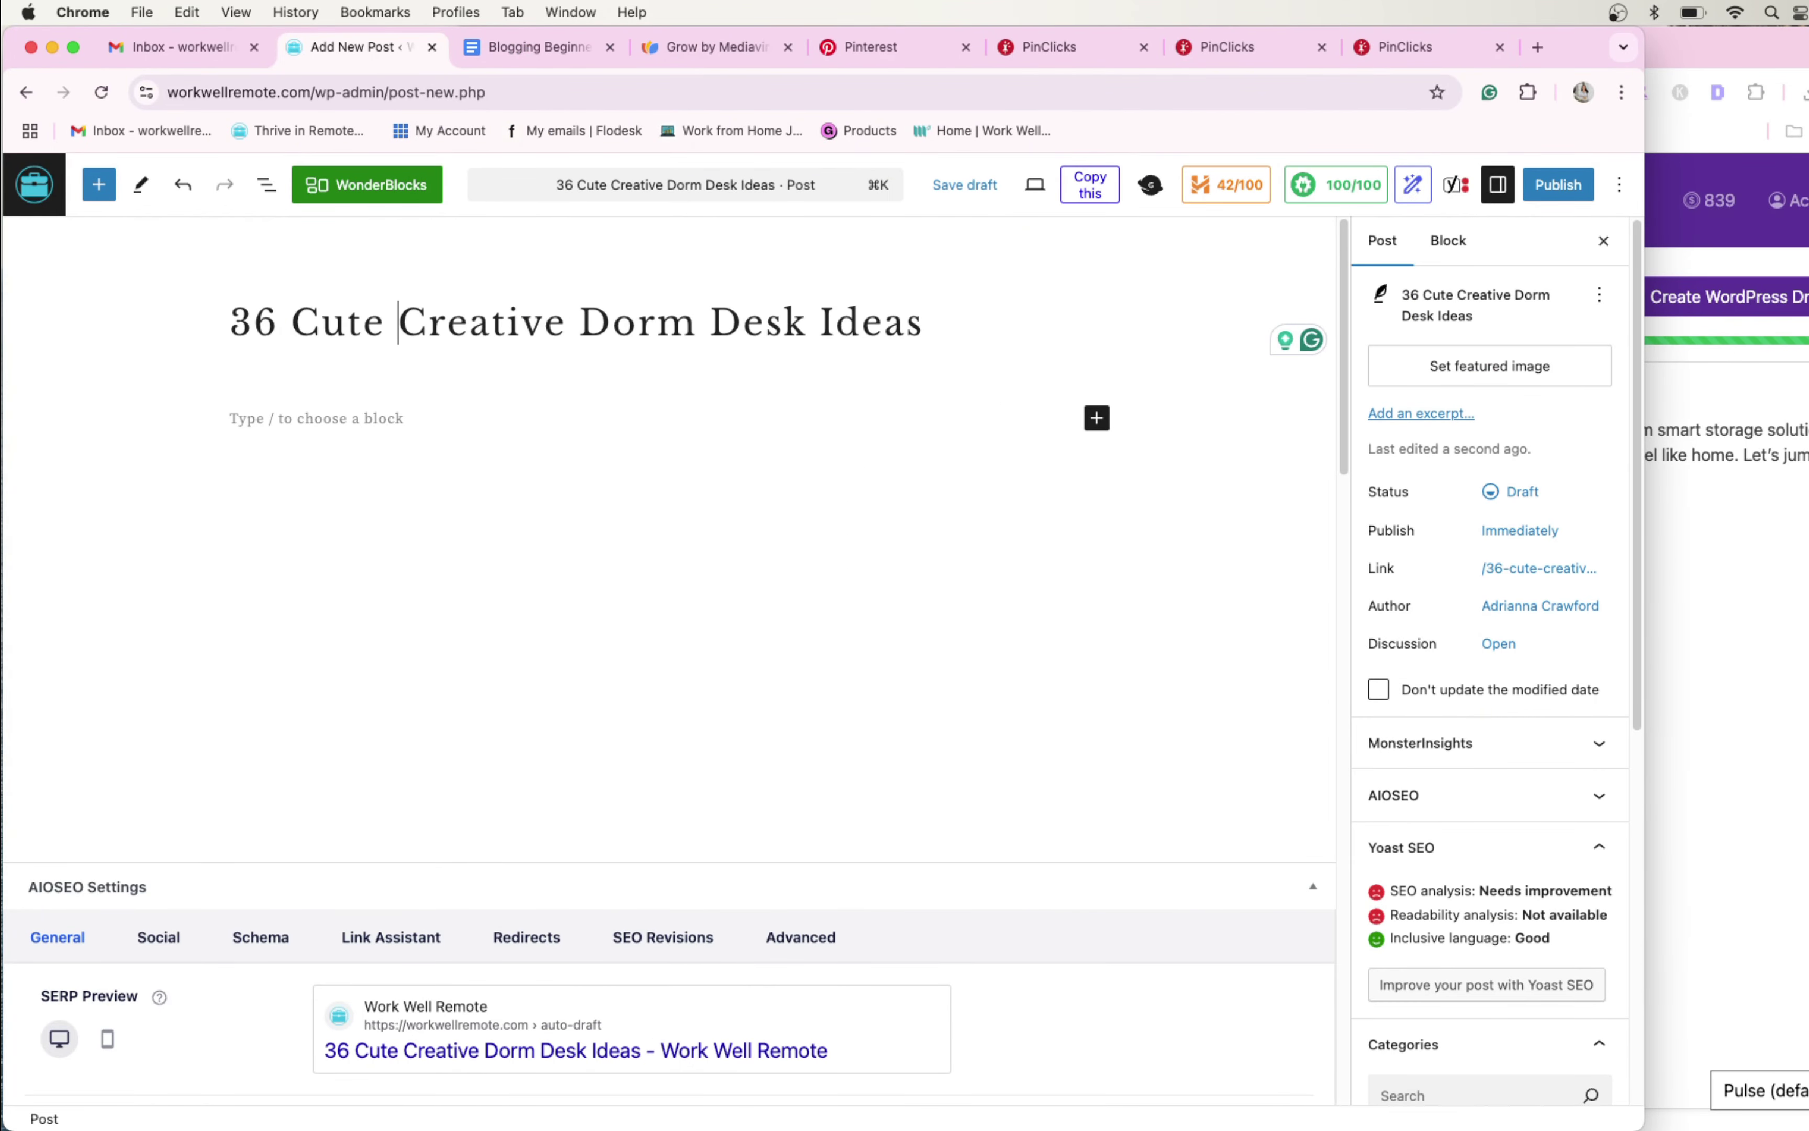
text(and)
click(1029, 319)
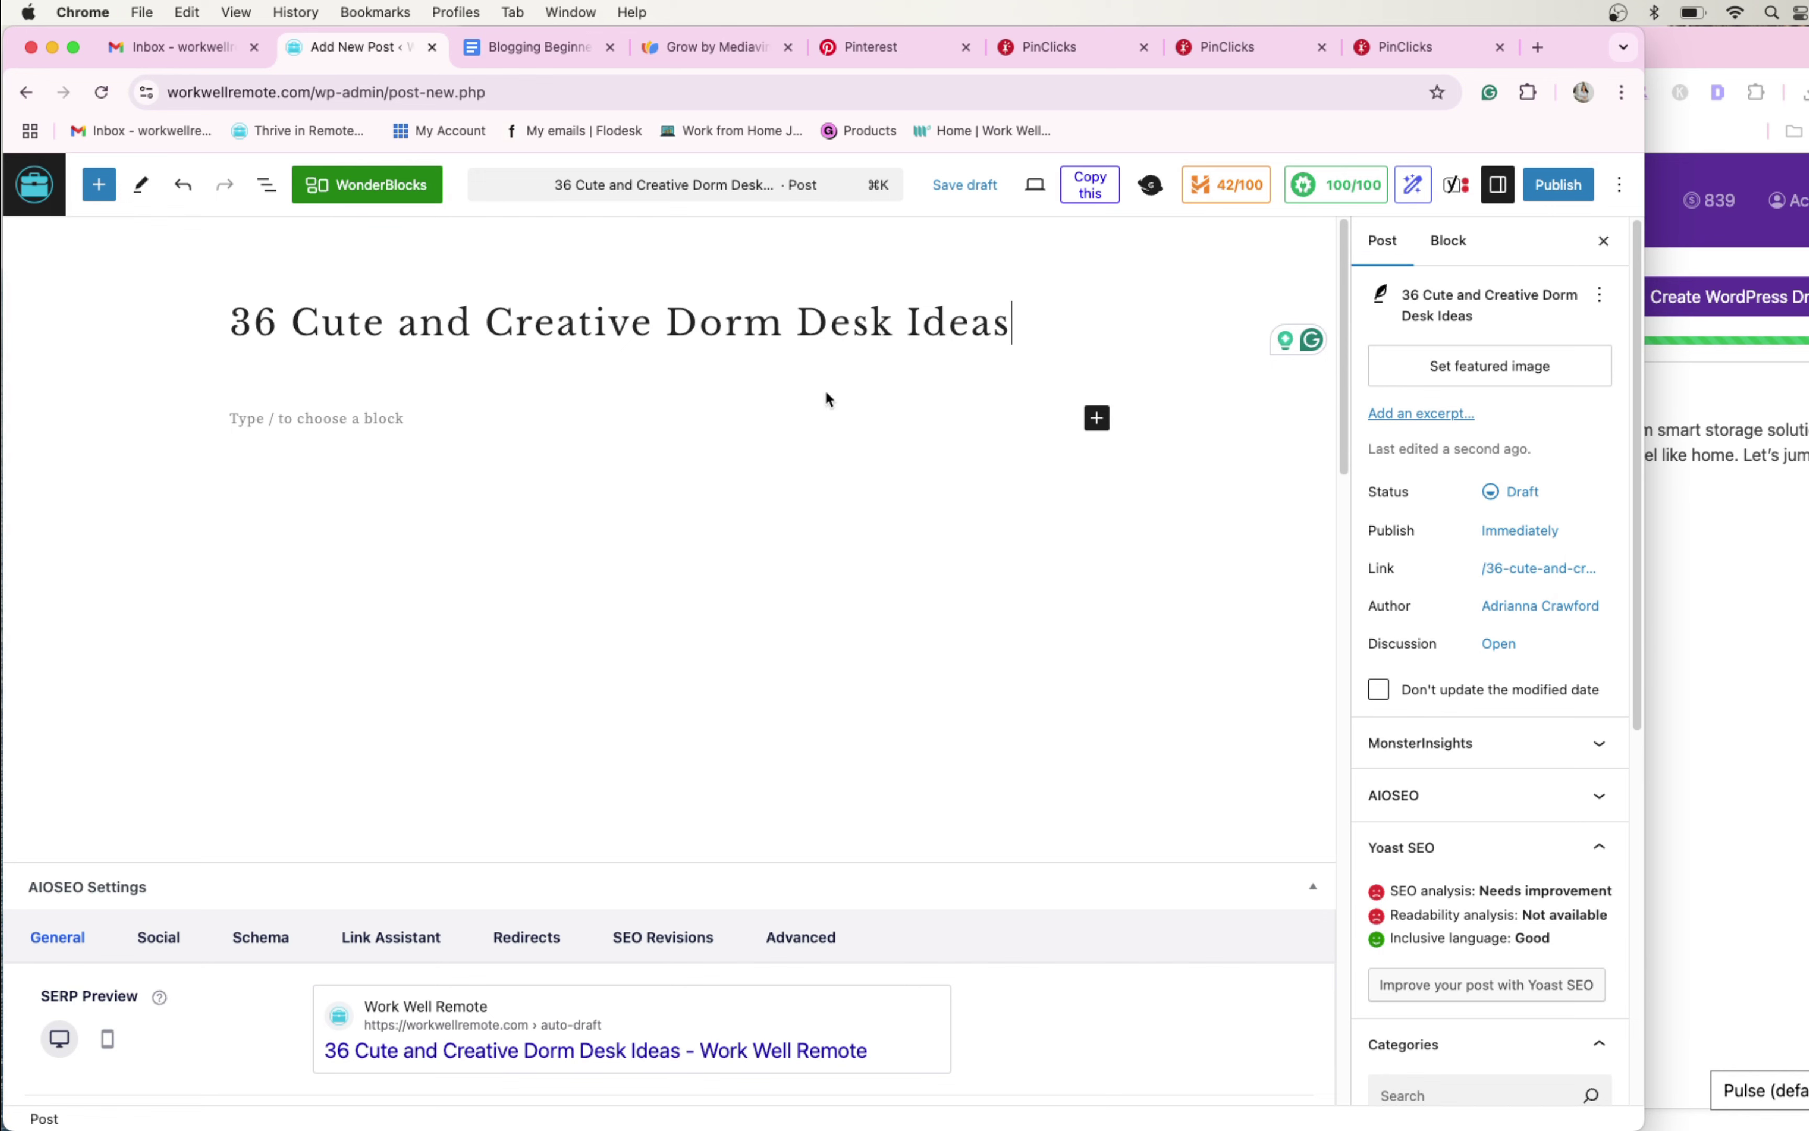
Copy the complete listicle from Content Goblin and paste it into the body of the WordPress post
click(443, 443)
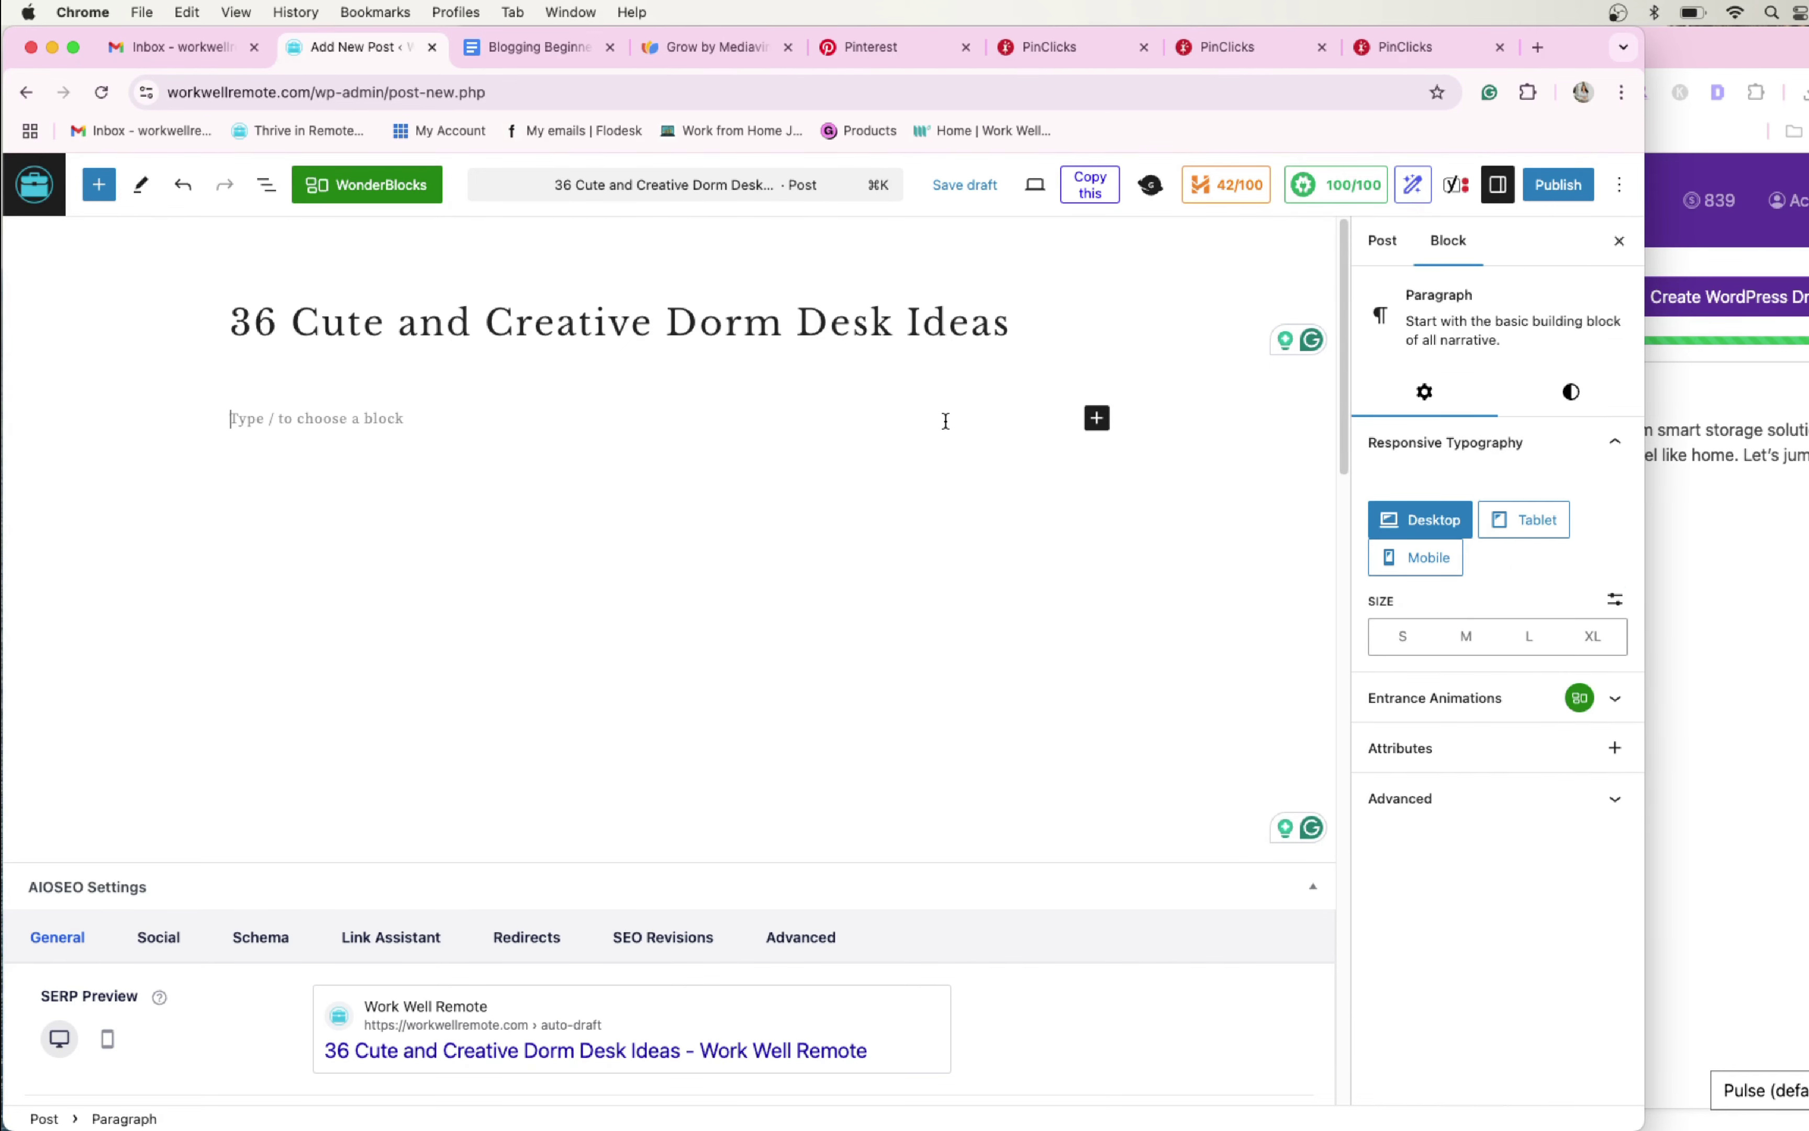
click(1763, 514)
click(1586, 295)
click(332, 405)
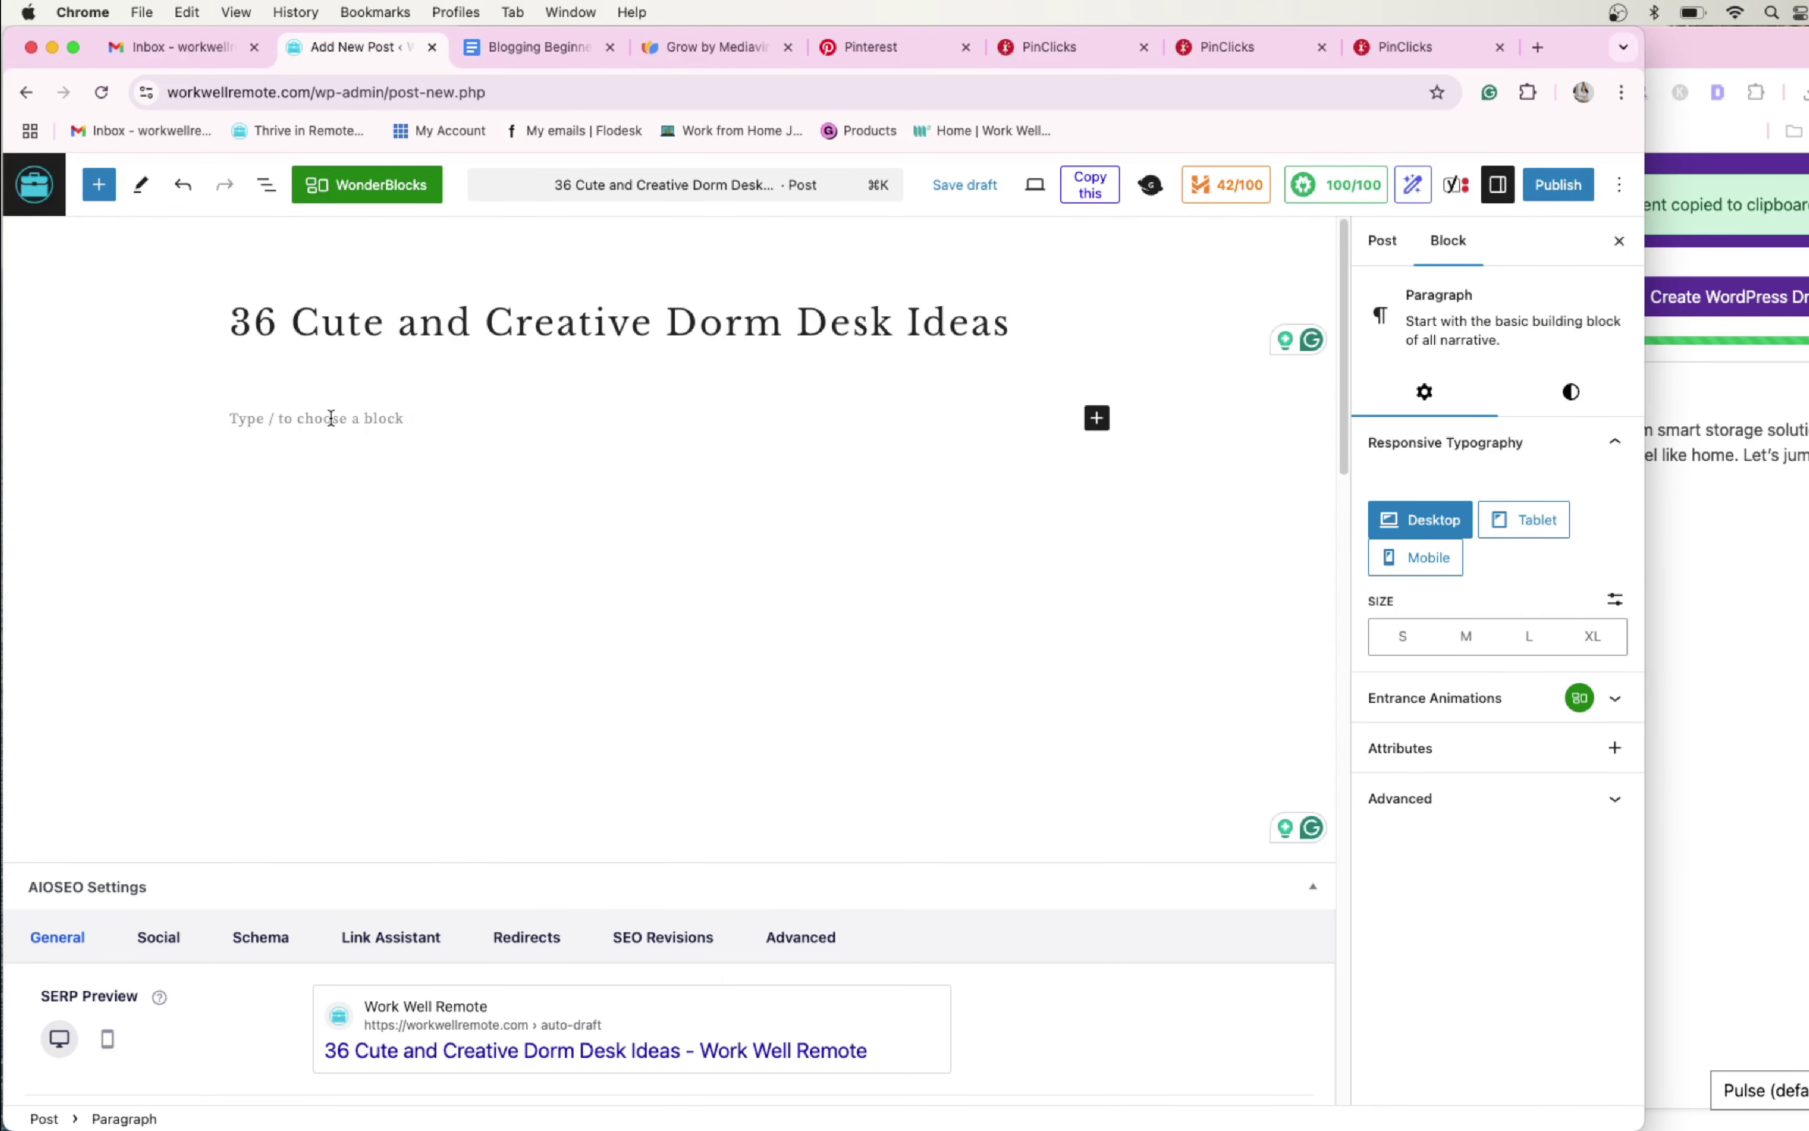
key(super+v)
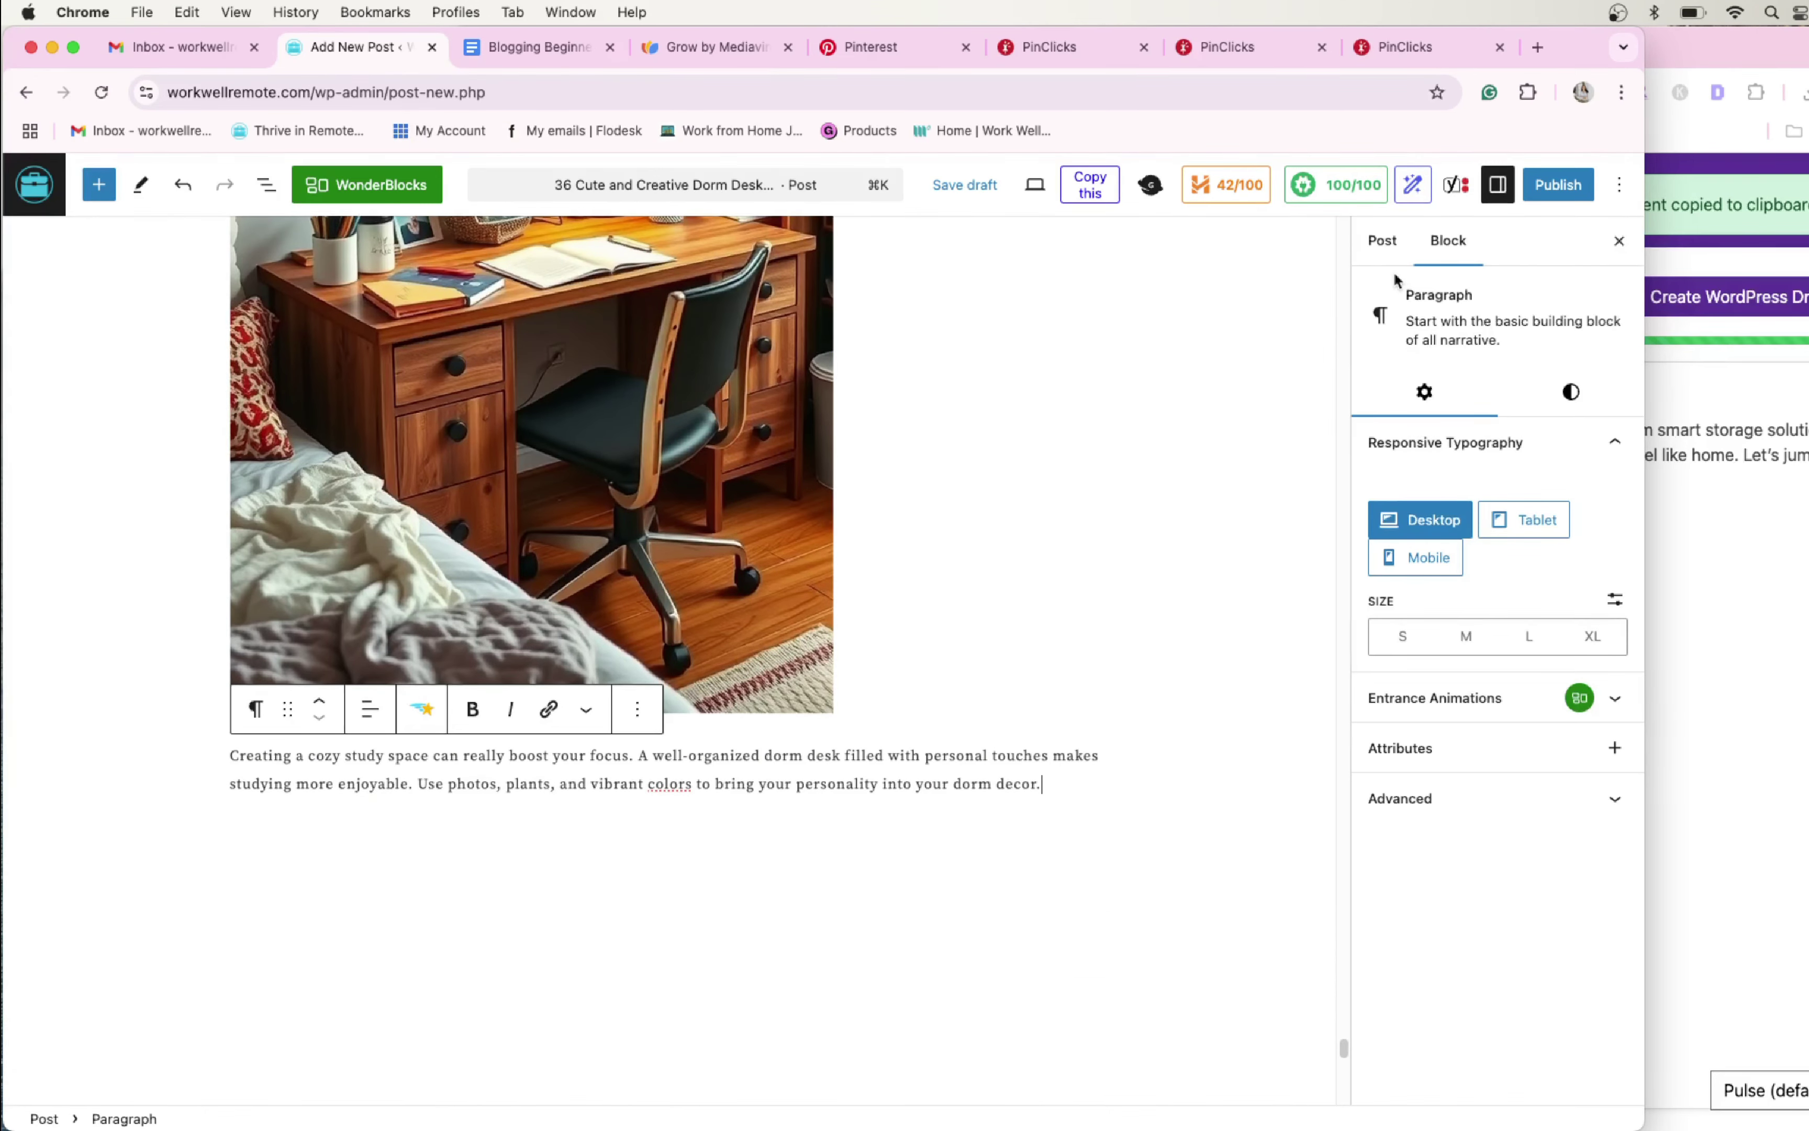
Review the pasted listicle from its last section upward, checking whether each image suits a dorm desk article
click(1383, 241)
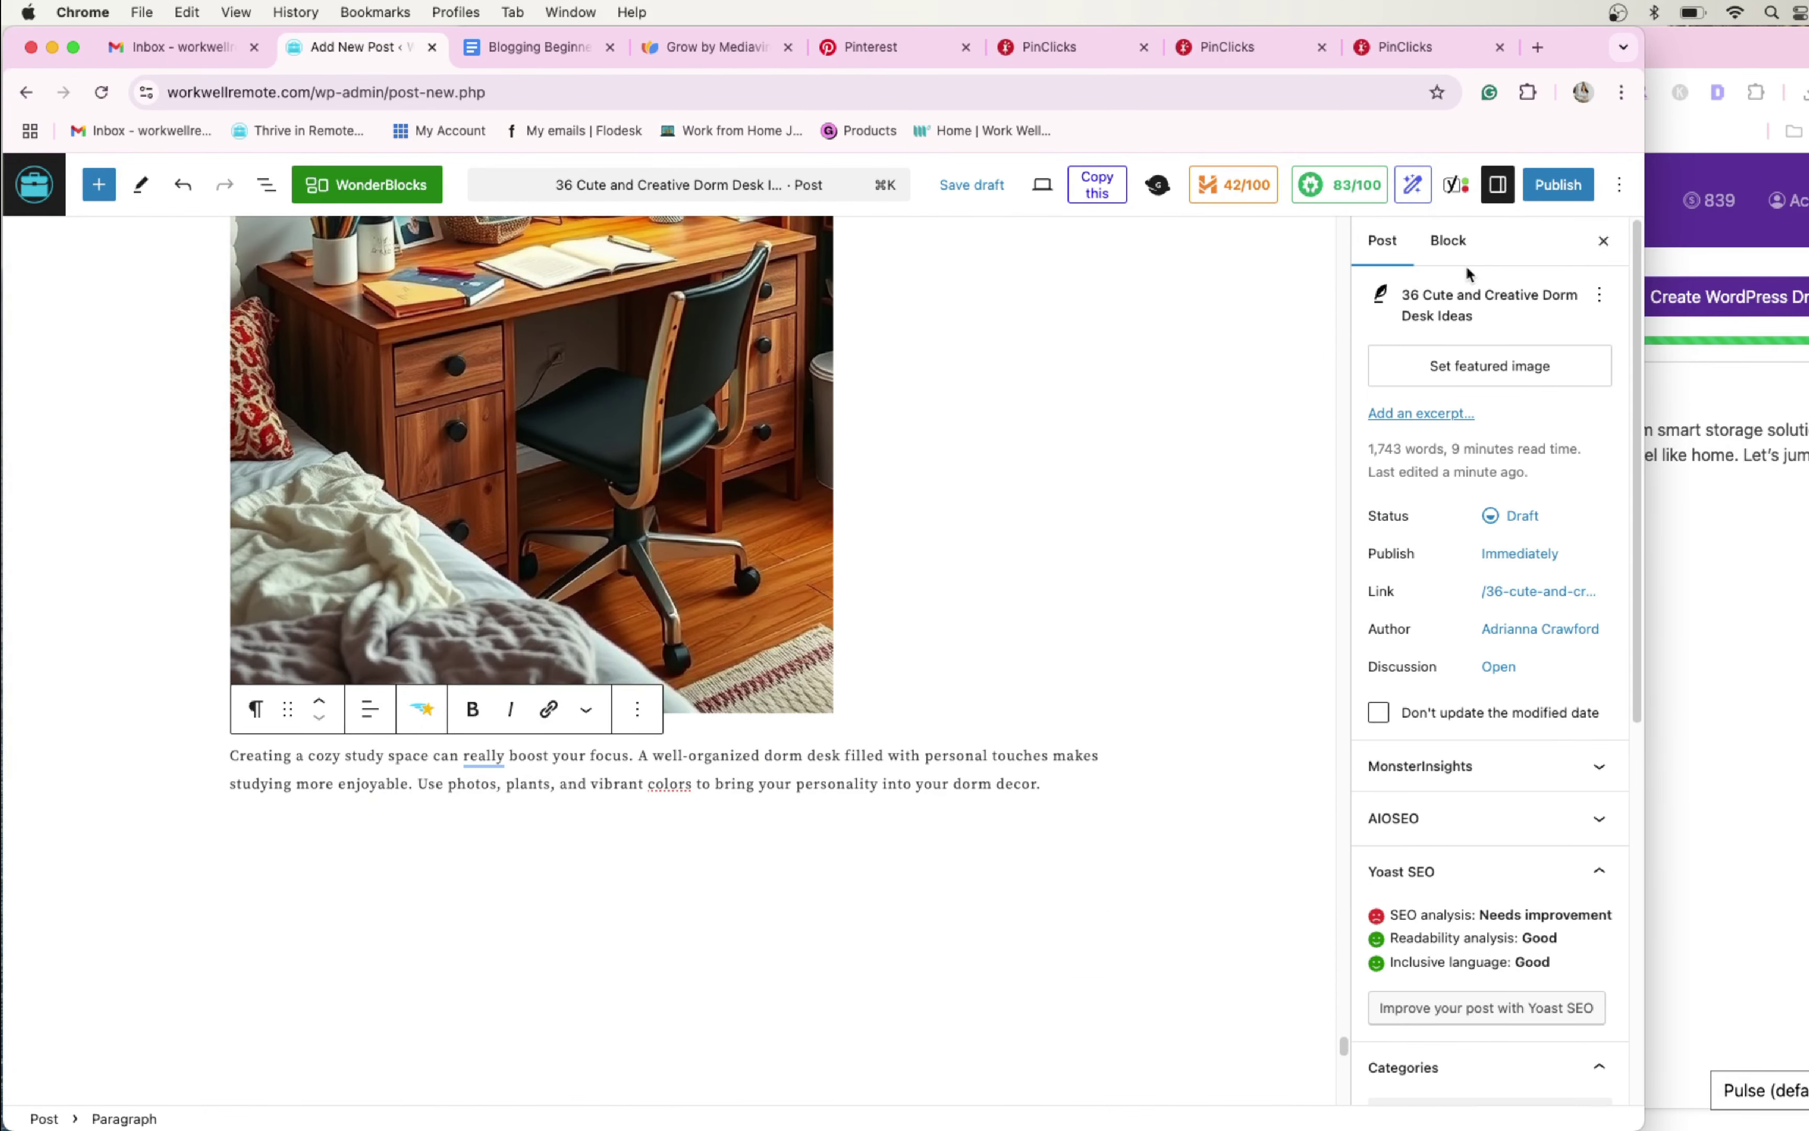
click(1448, 241)
scroll(950, 505, up, 15)
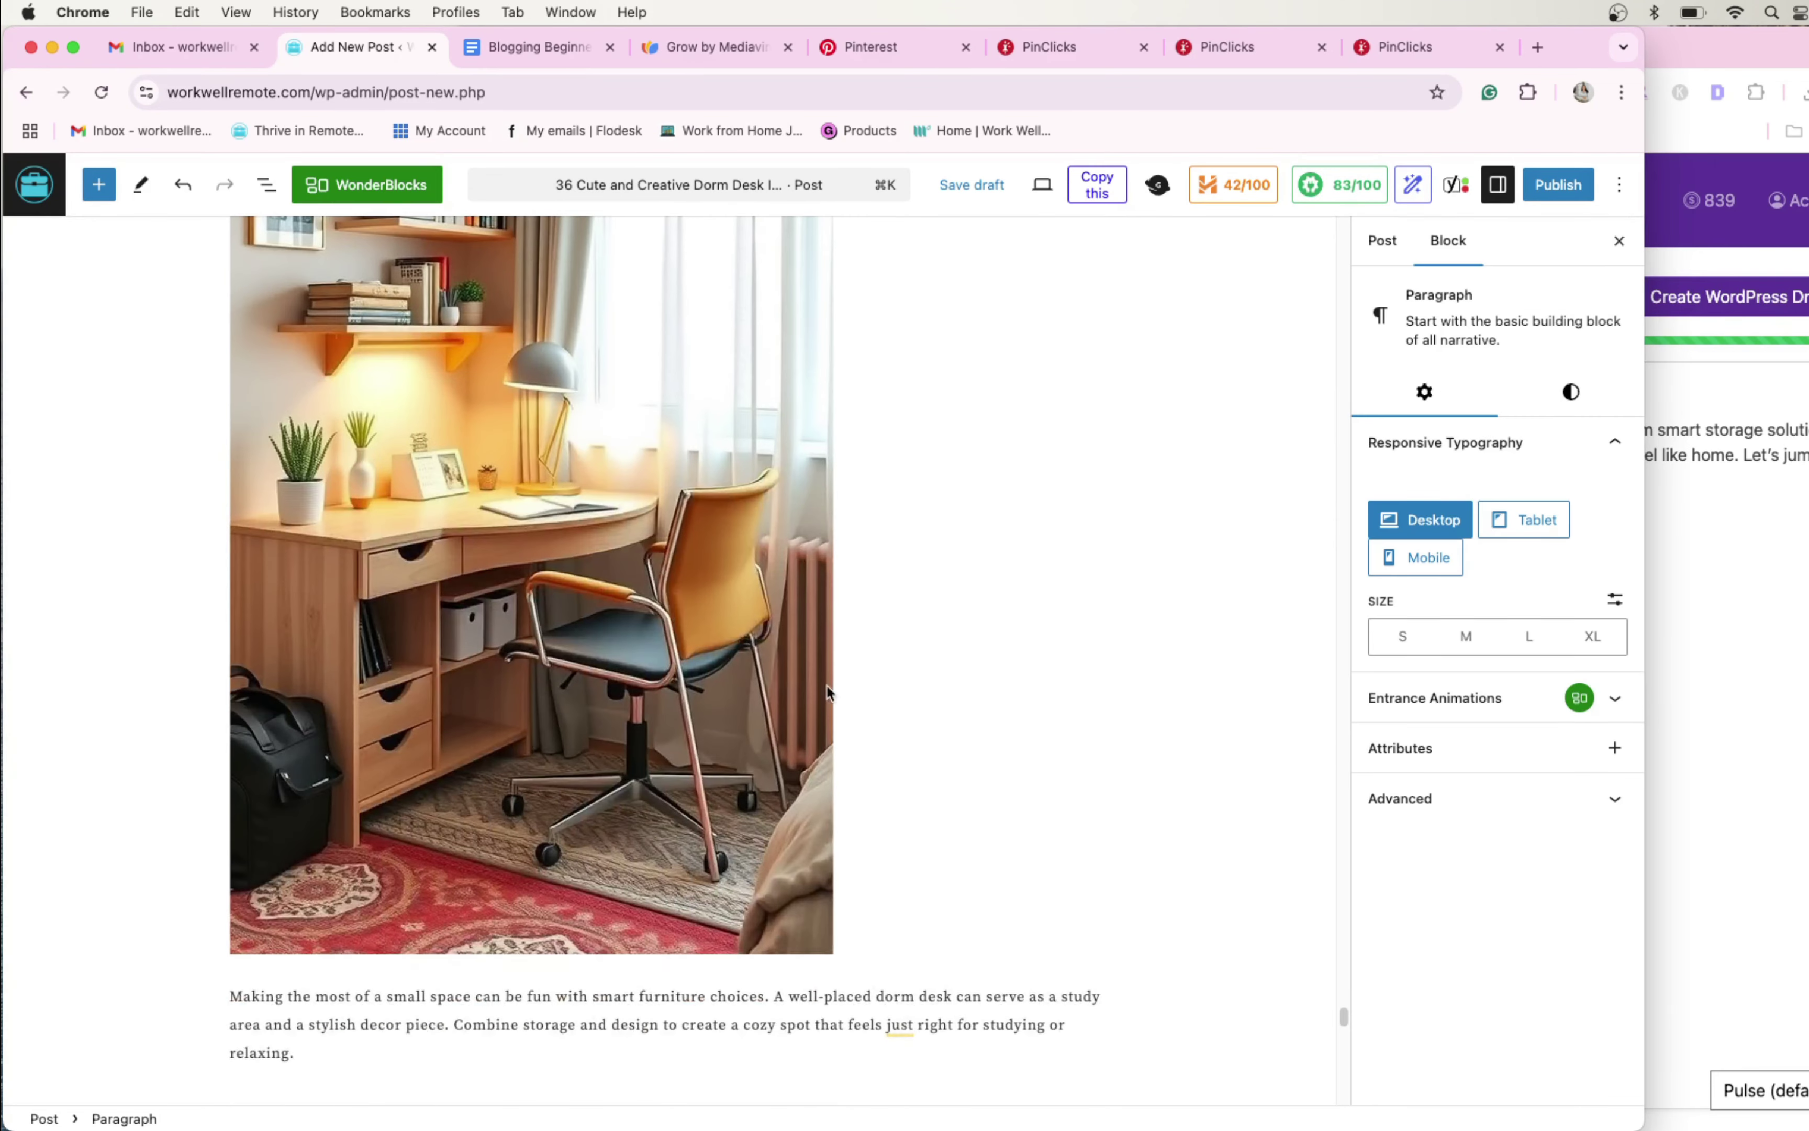
scroll(733, 706, up, 20)
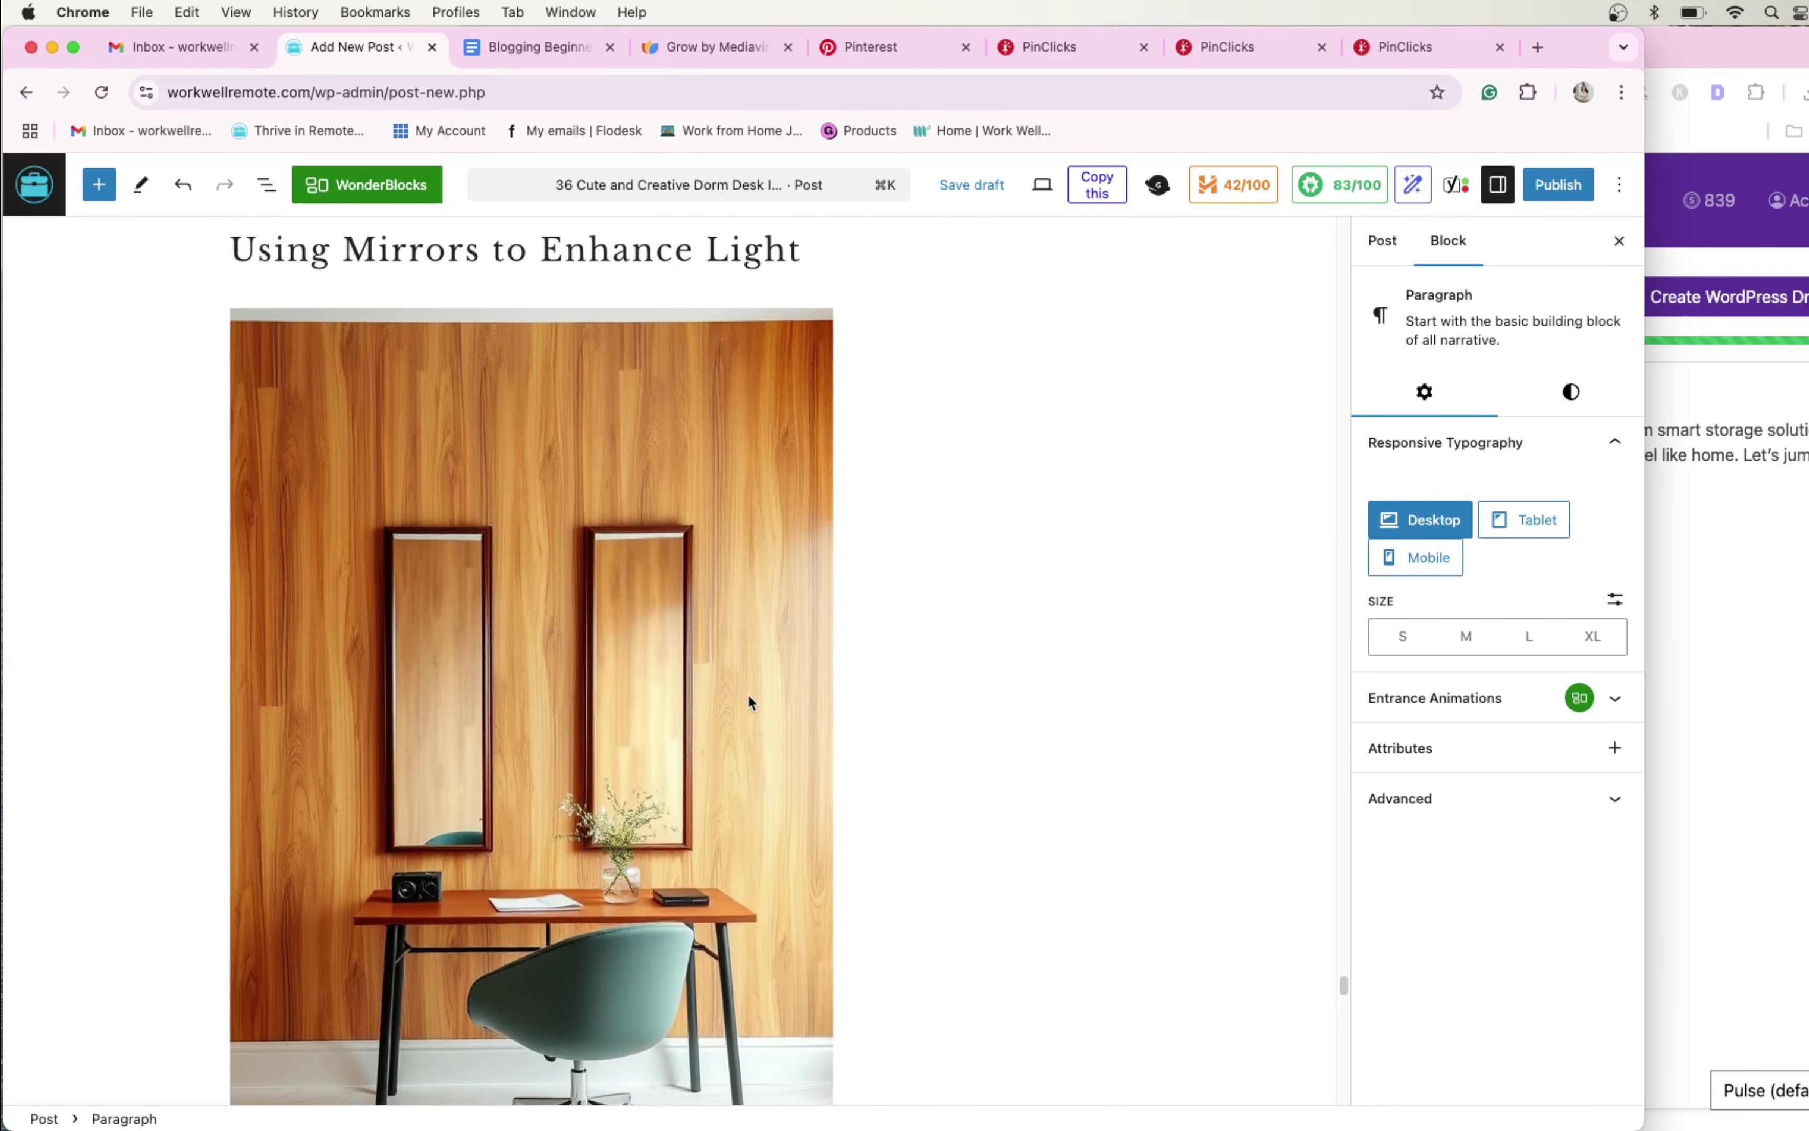
scroll(855, 677, down, 5)
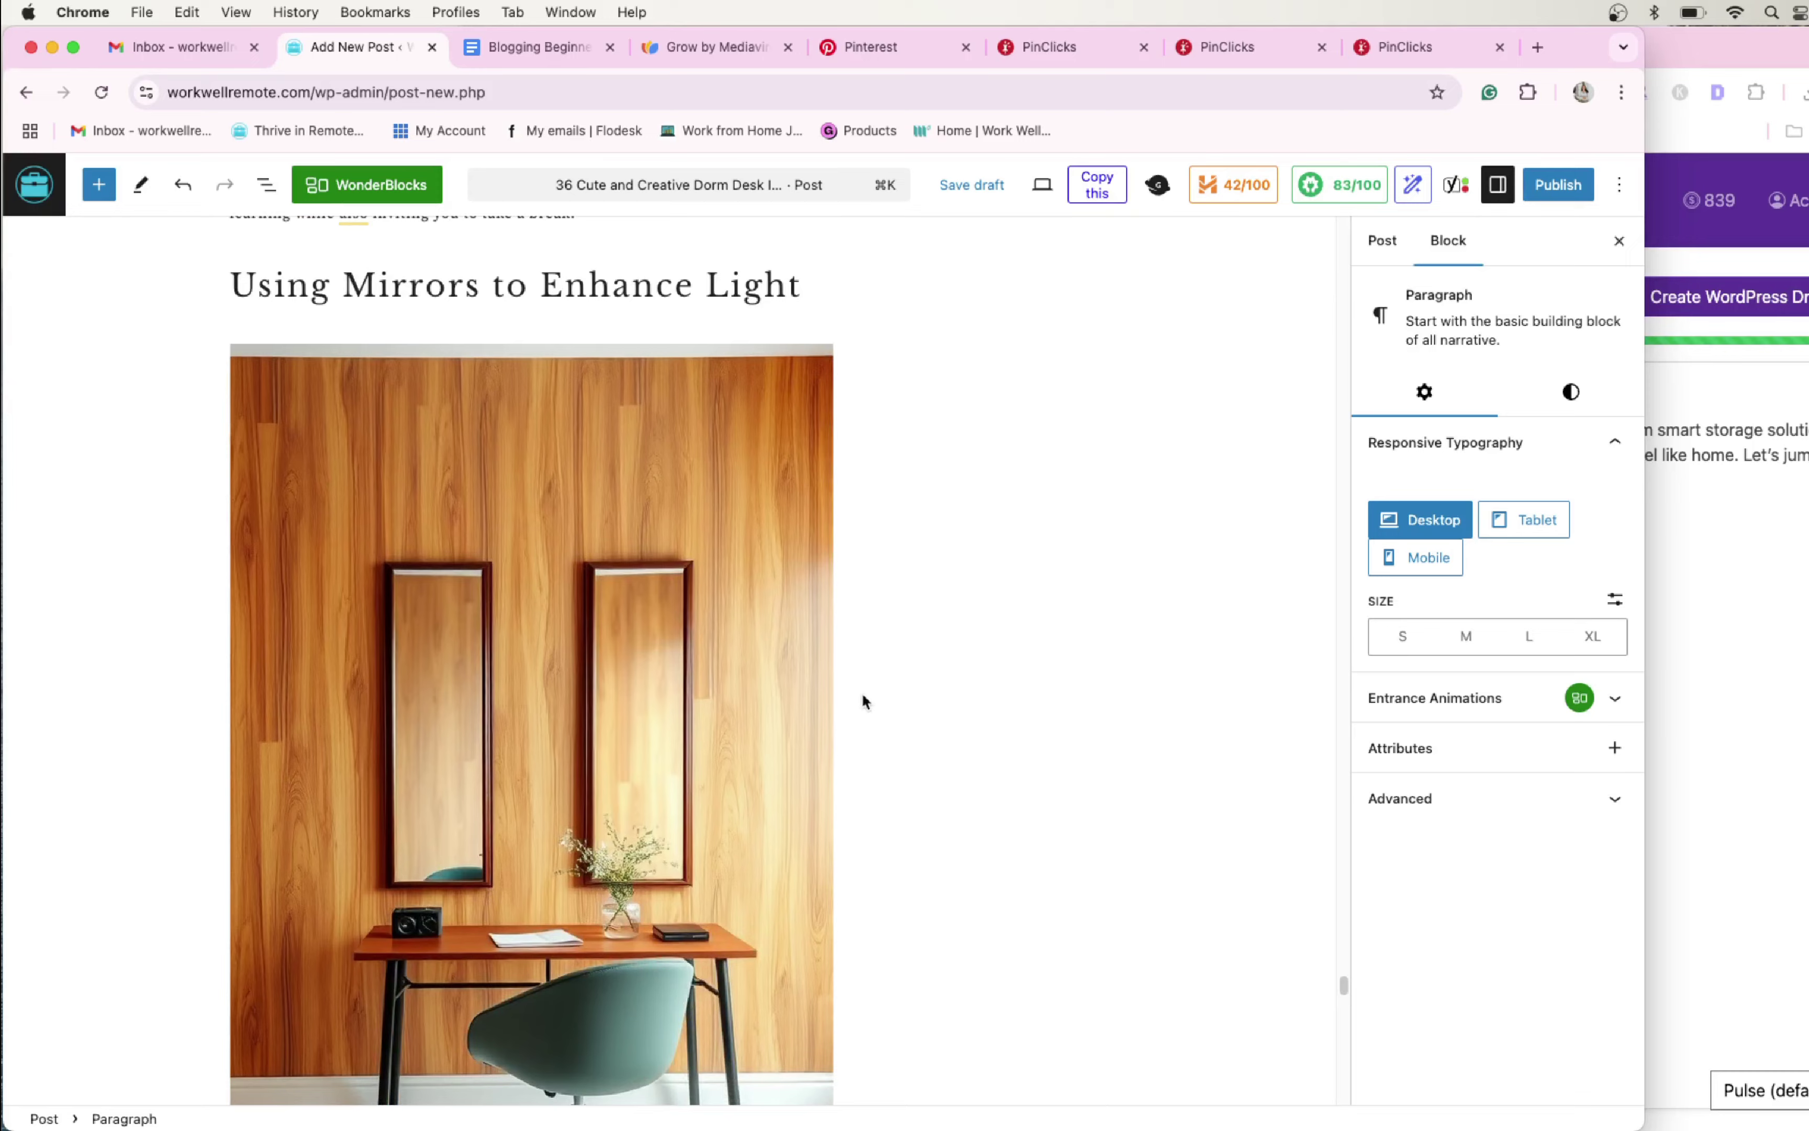
scroll(872, 698, up, 10)
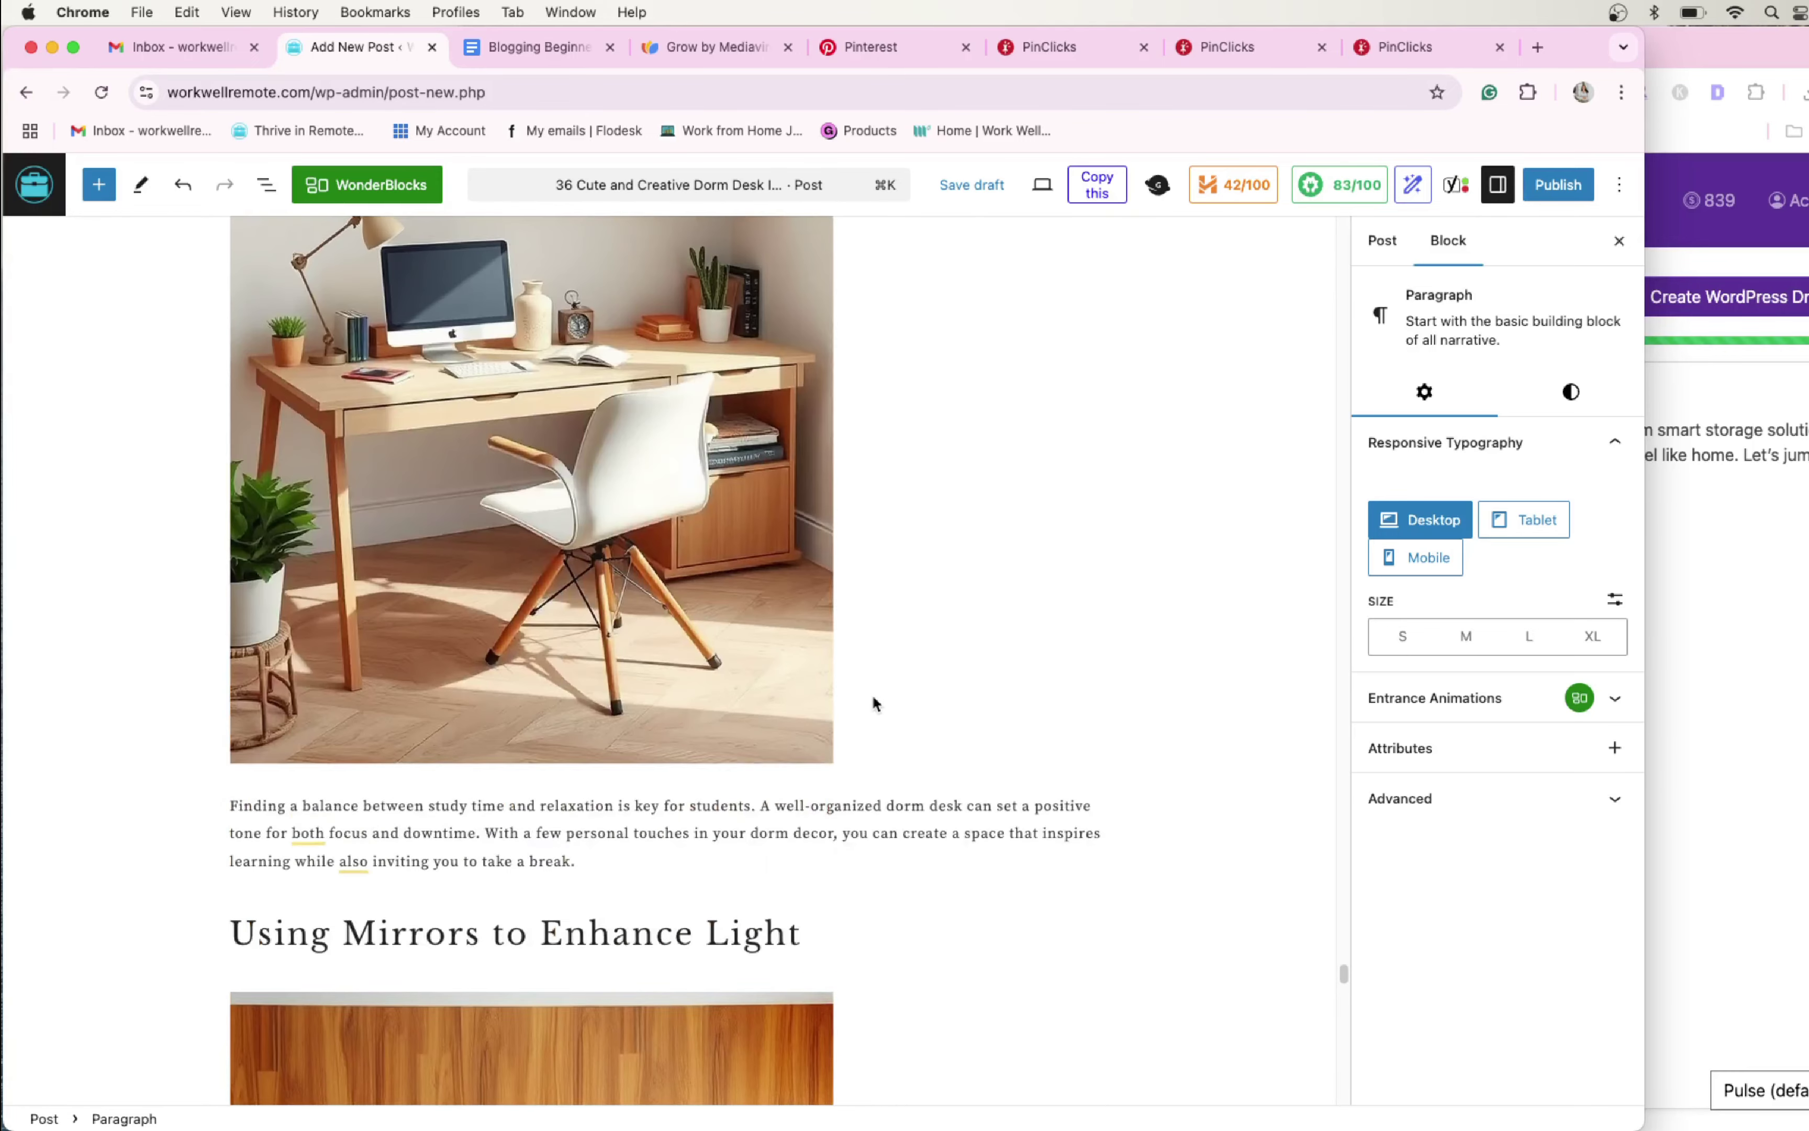
scroll(873, 702, up, 12)
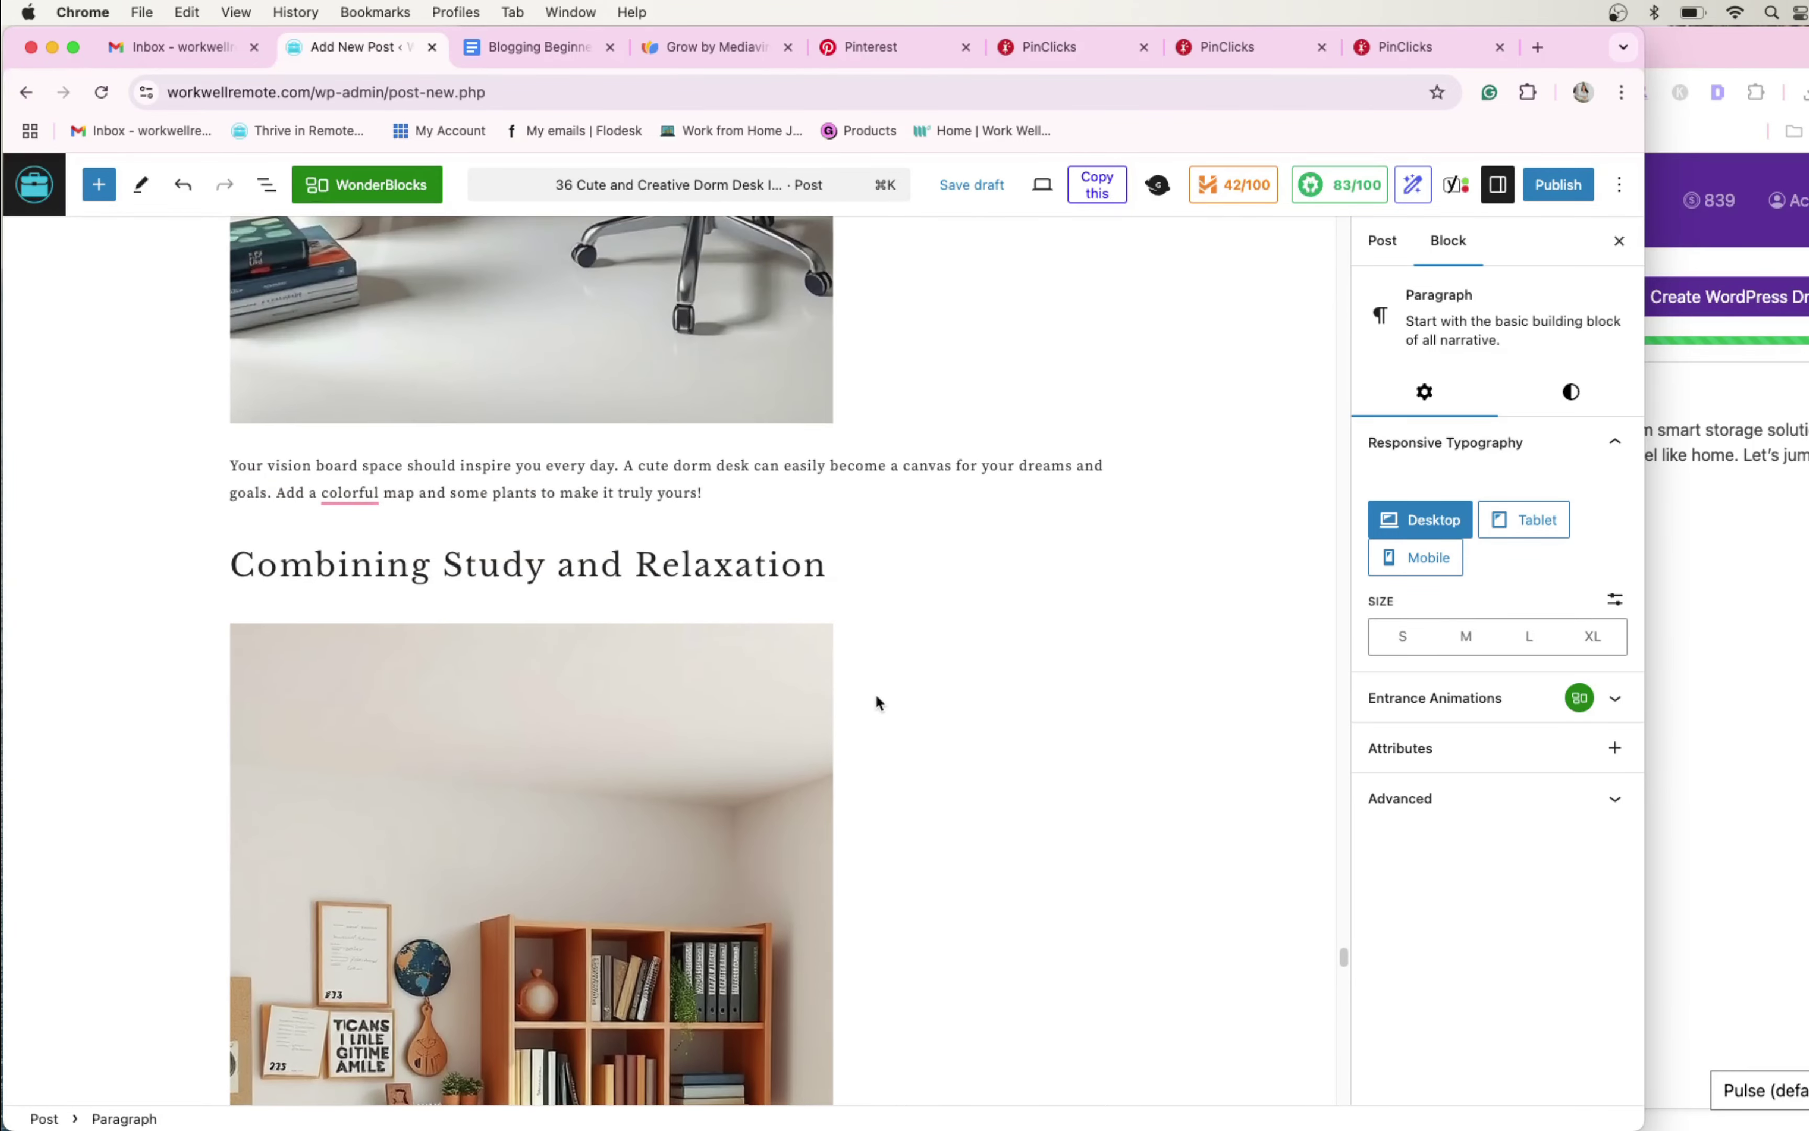
scroll(878, 700, up, 10)
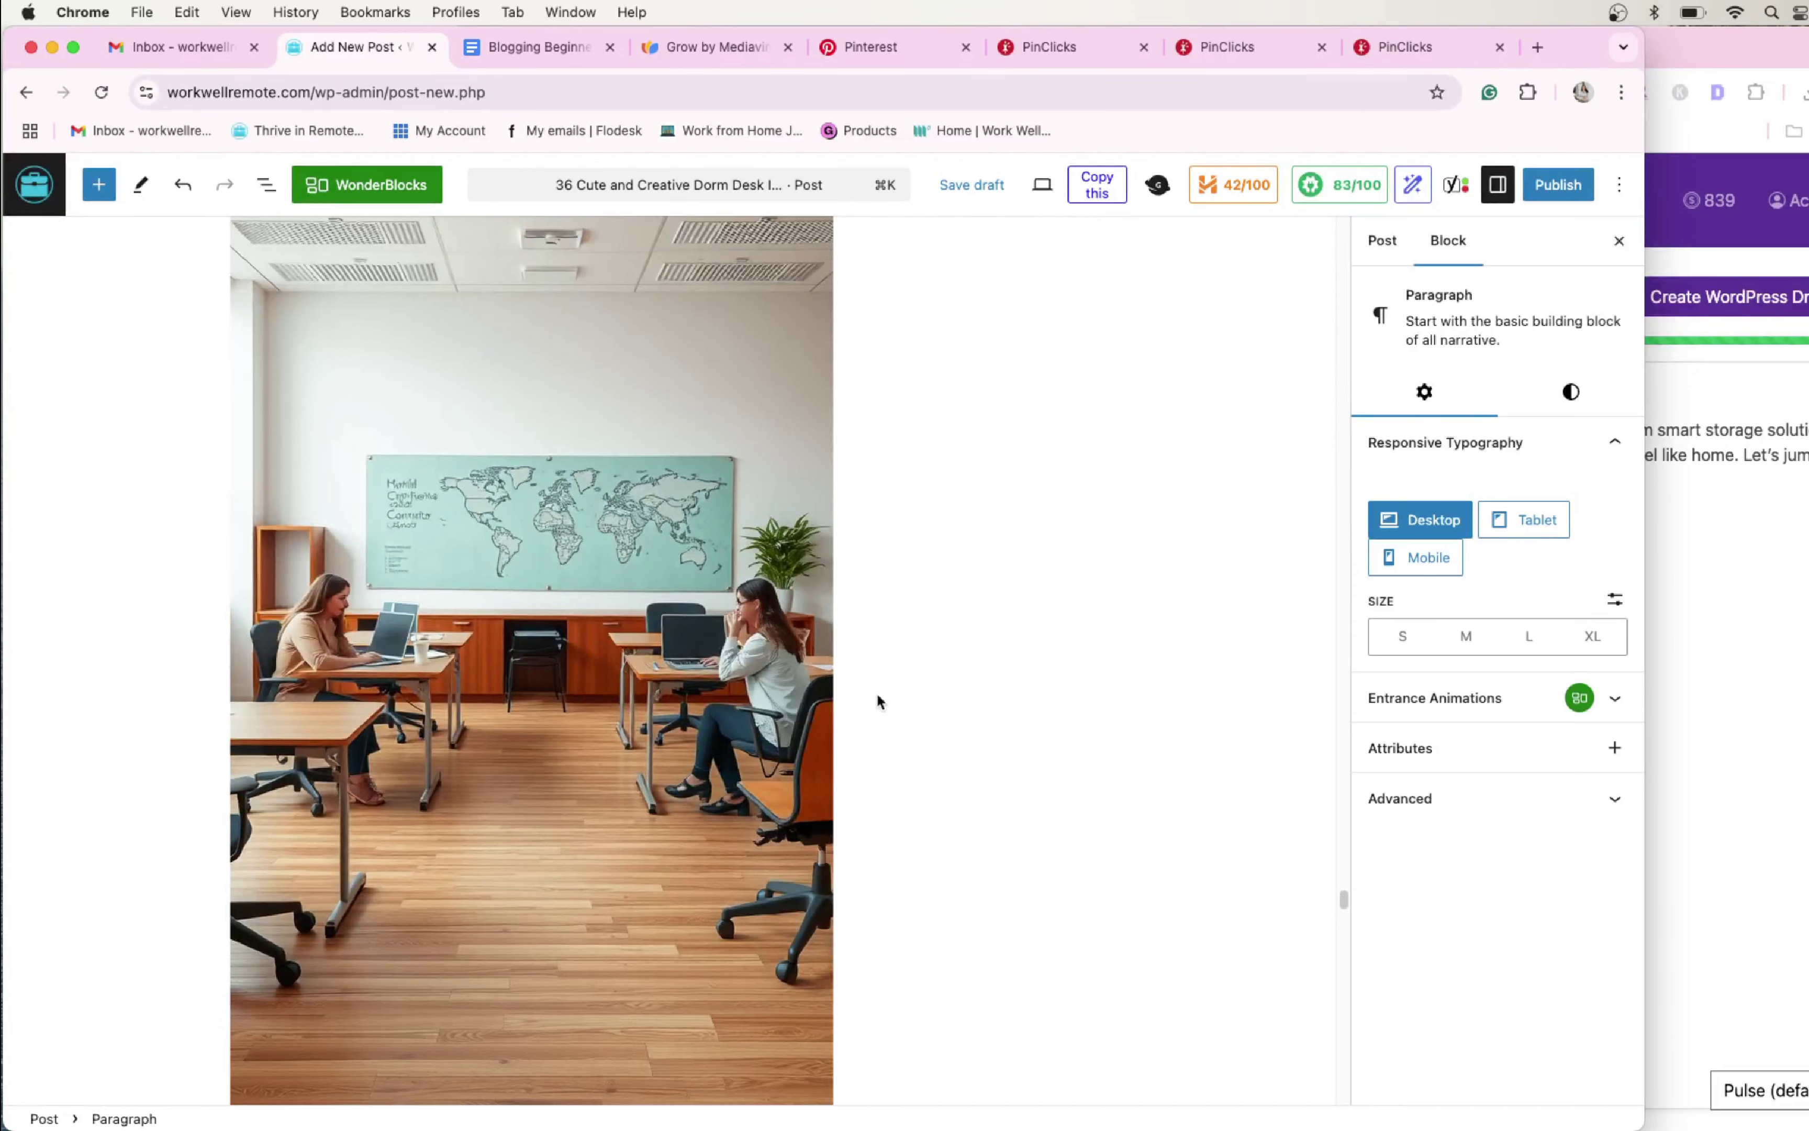
Delete the section just before "Utilizing Floating Desks", including its image of two women in an office with a world map
scroll(880, 701, up, 3)
scroll(694, 676, down, 7)
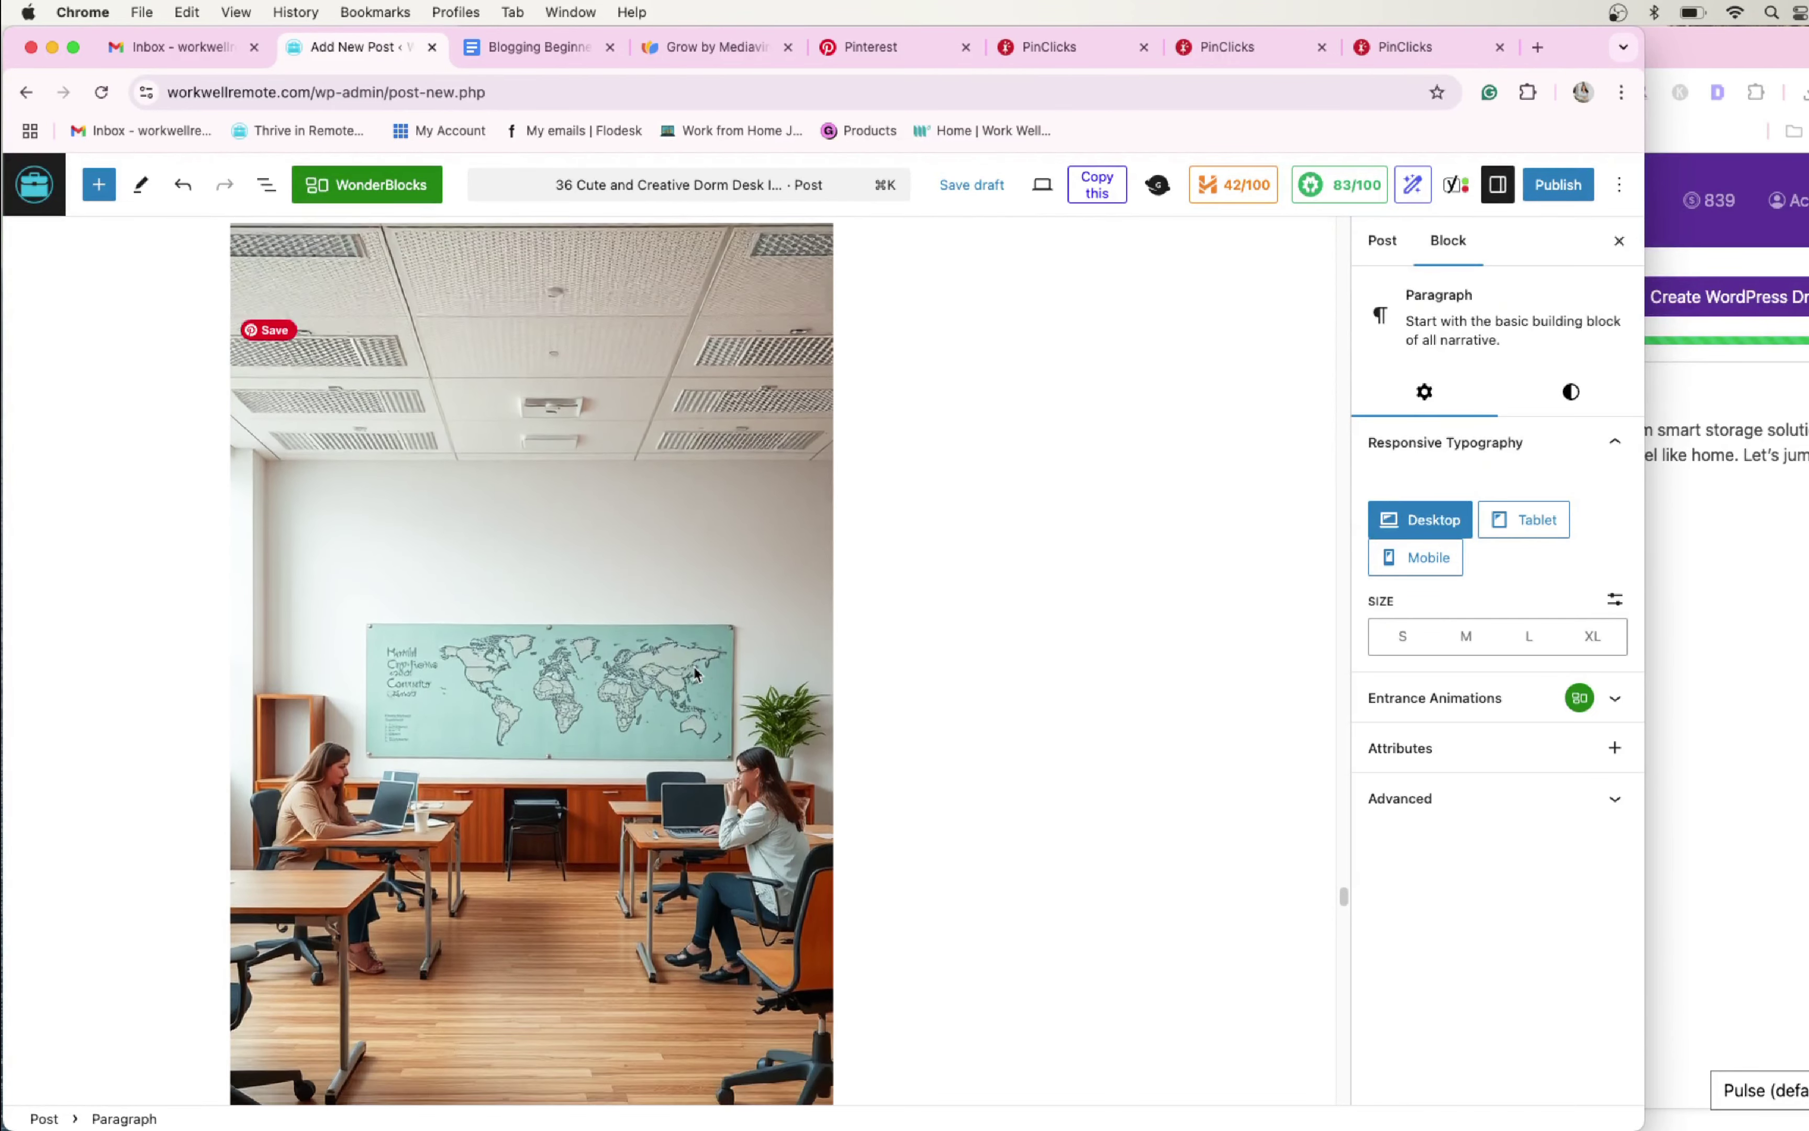
click(695, 676)
drag(1105, 883, 231, 372)
key(BackSpace)
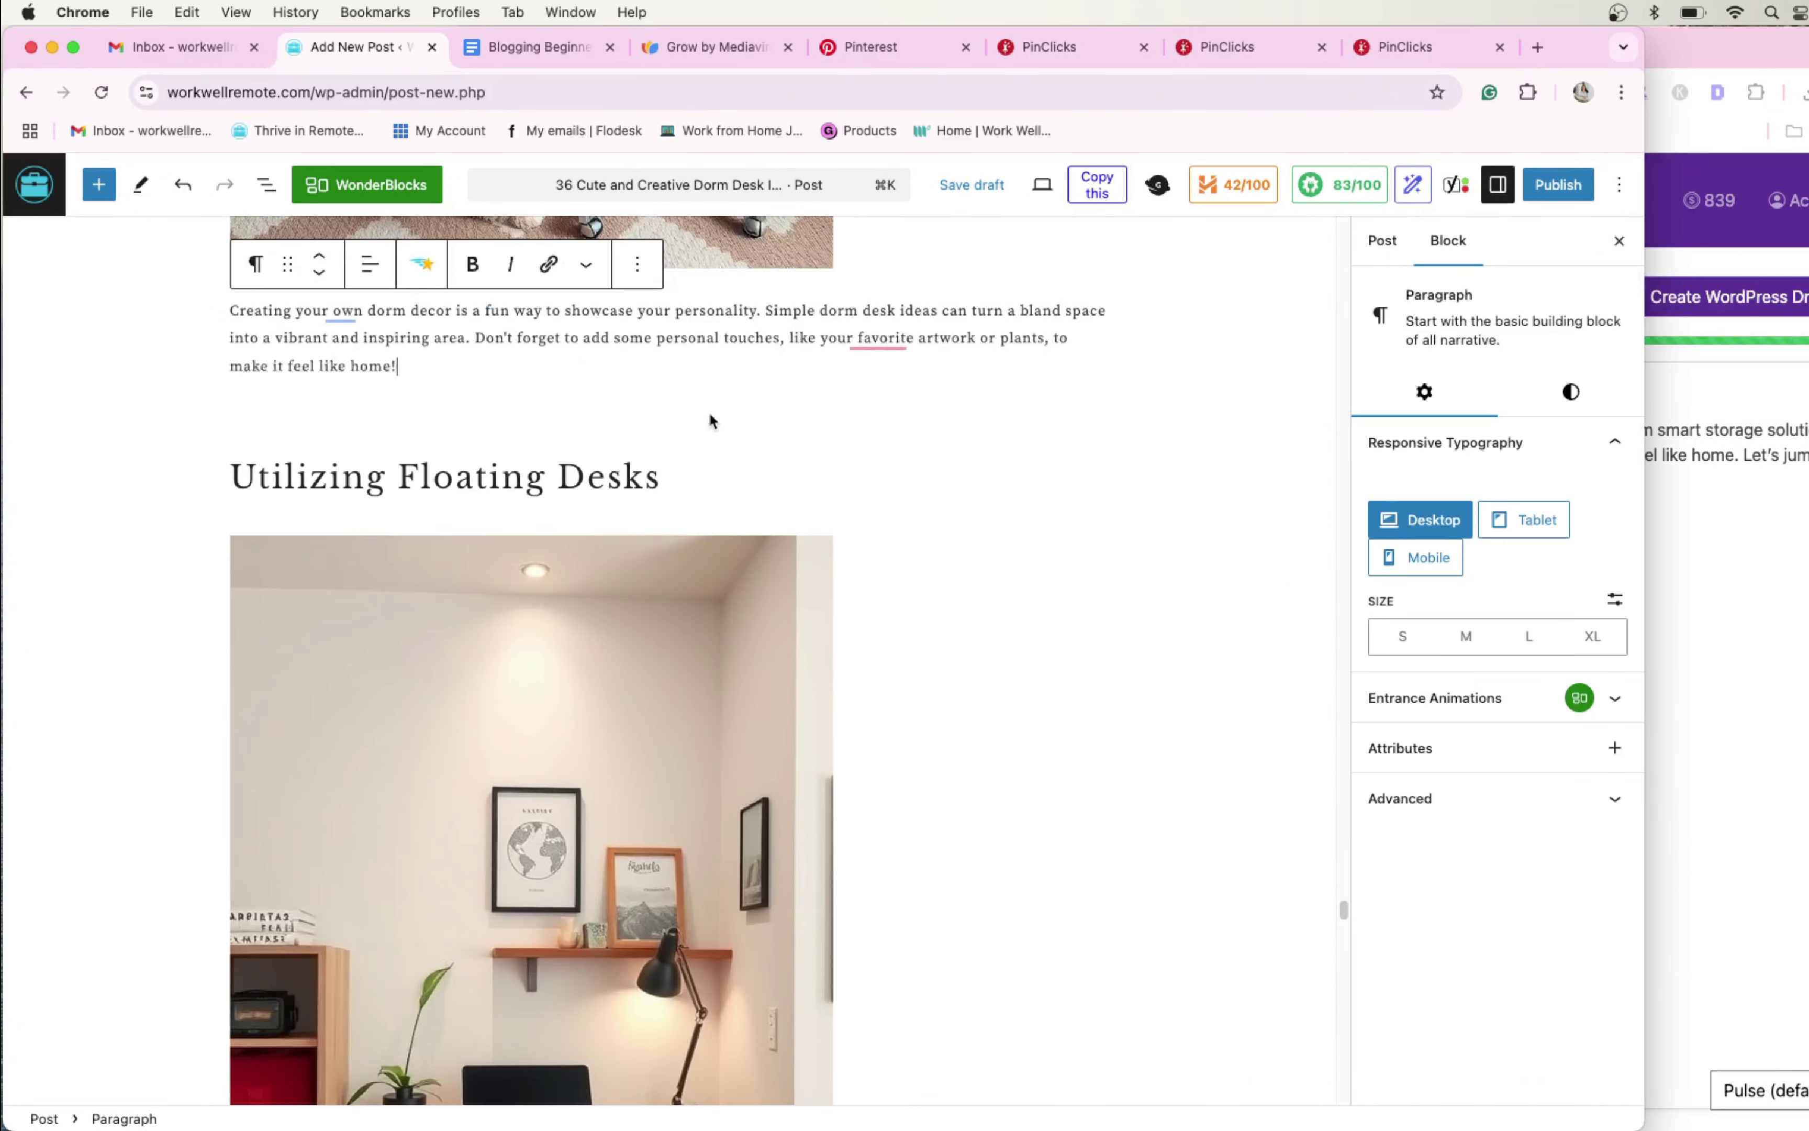
scroll(760, 440, up, 3)
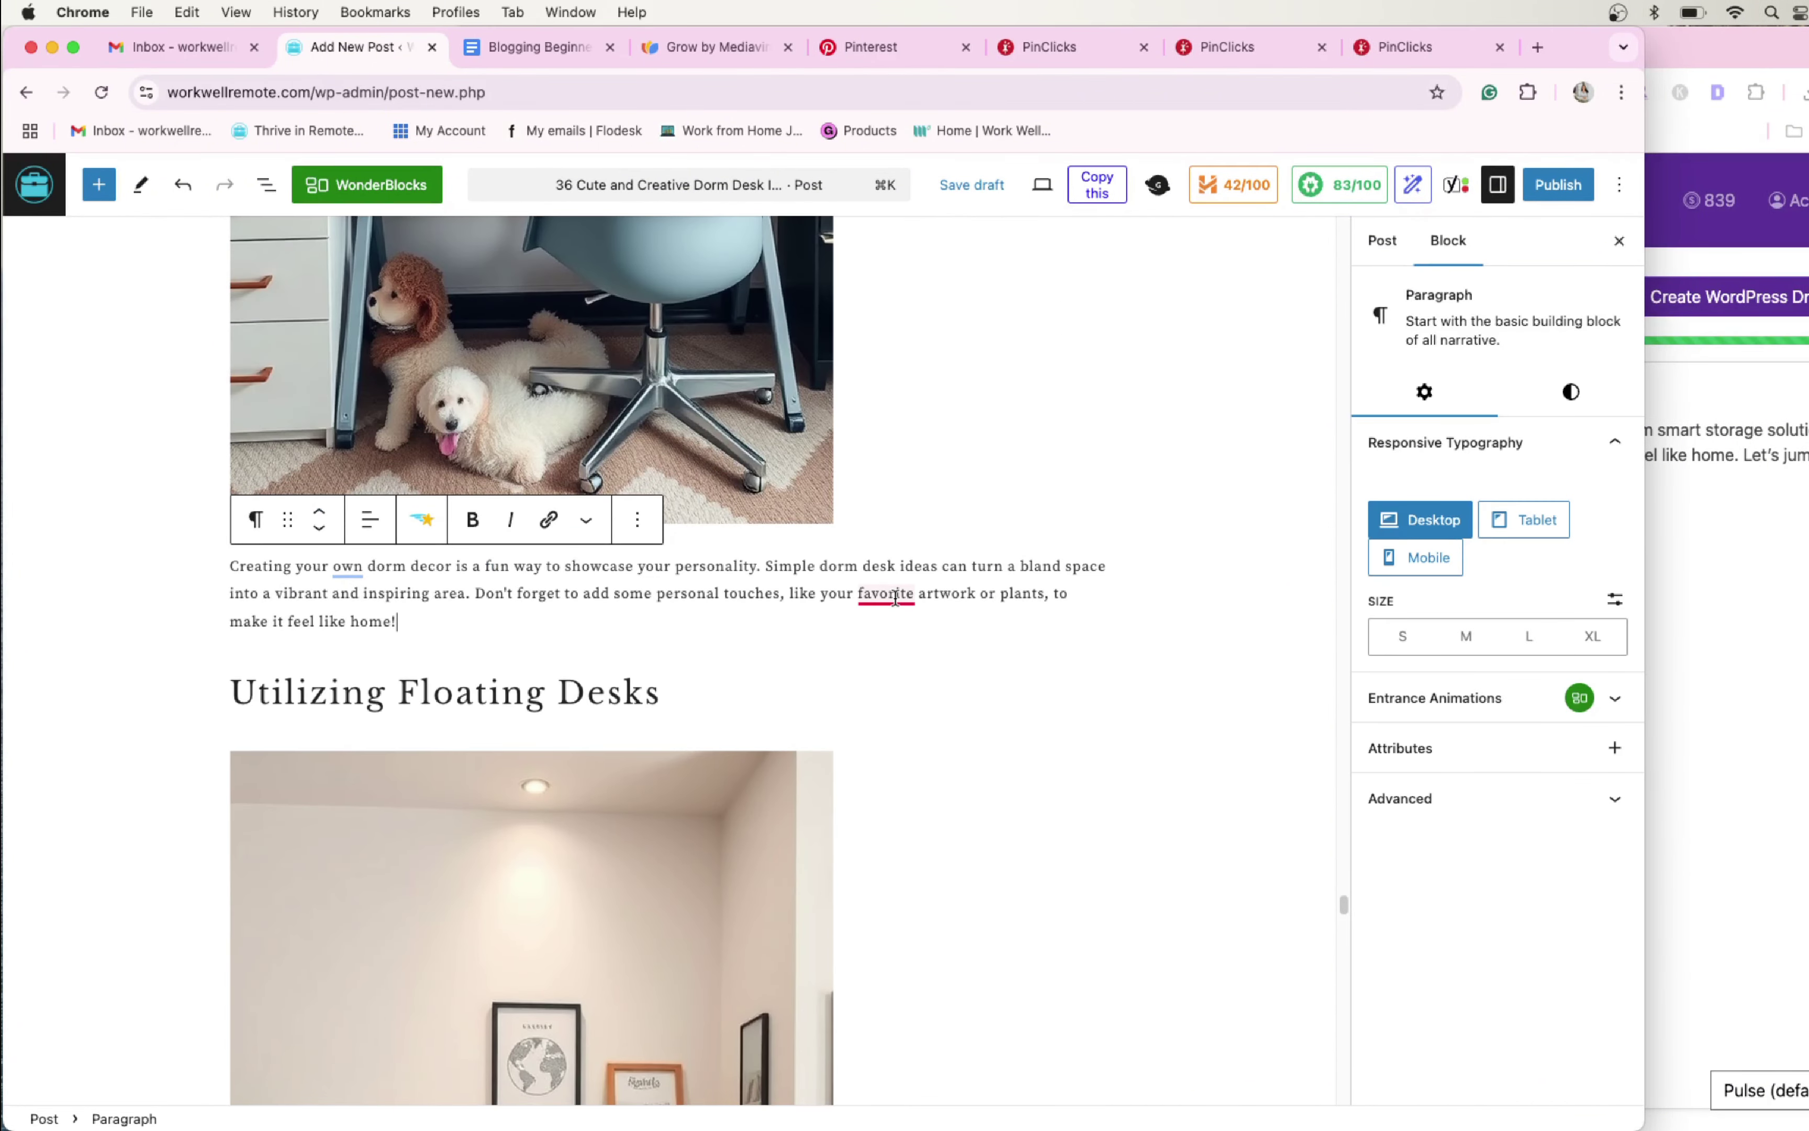
Review the remaining sections of the post up to its beginning, checking that each image suits a dorm desk article
mouse_move(913, 591)
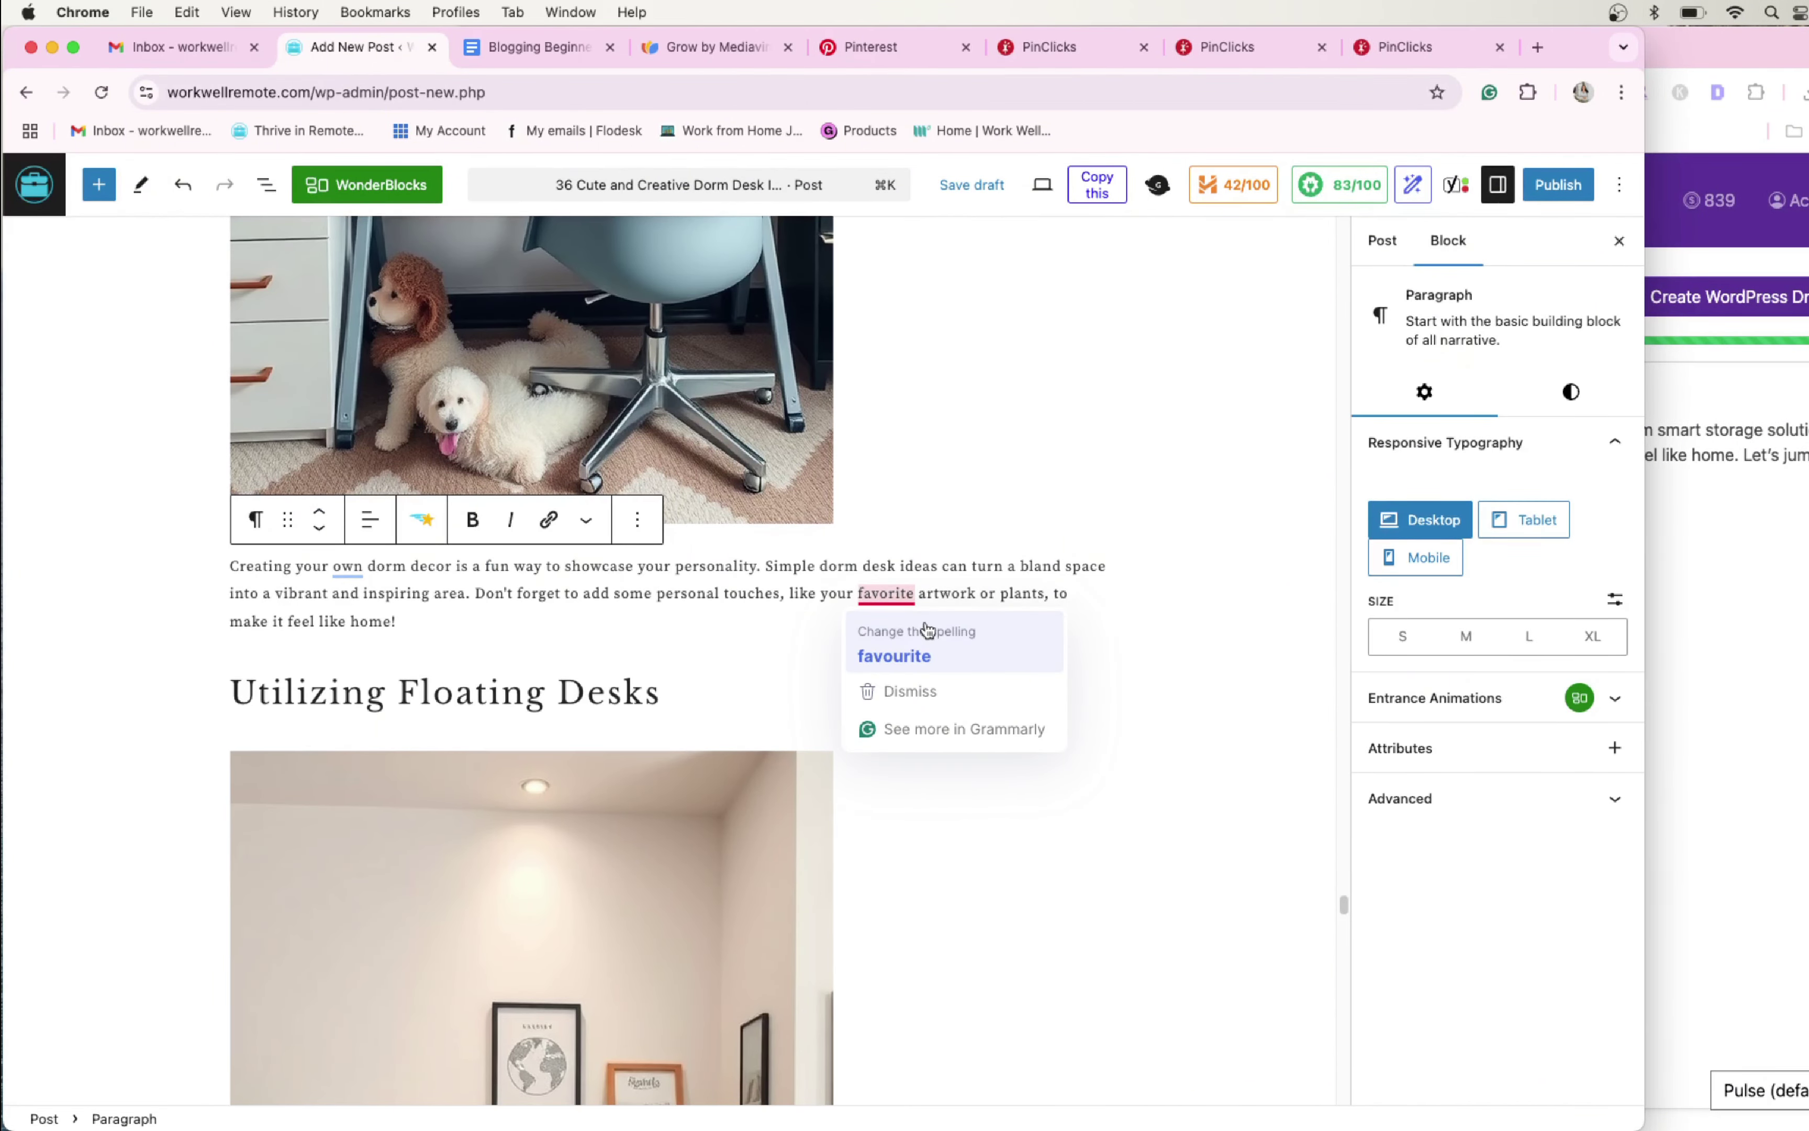
scroll(854, 589, up, 8)
scroll(854, 589, up, 15)
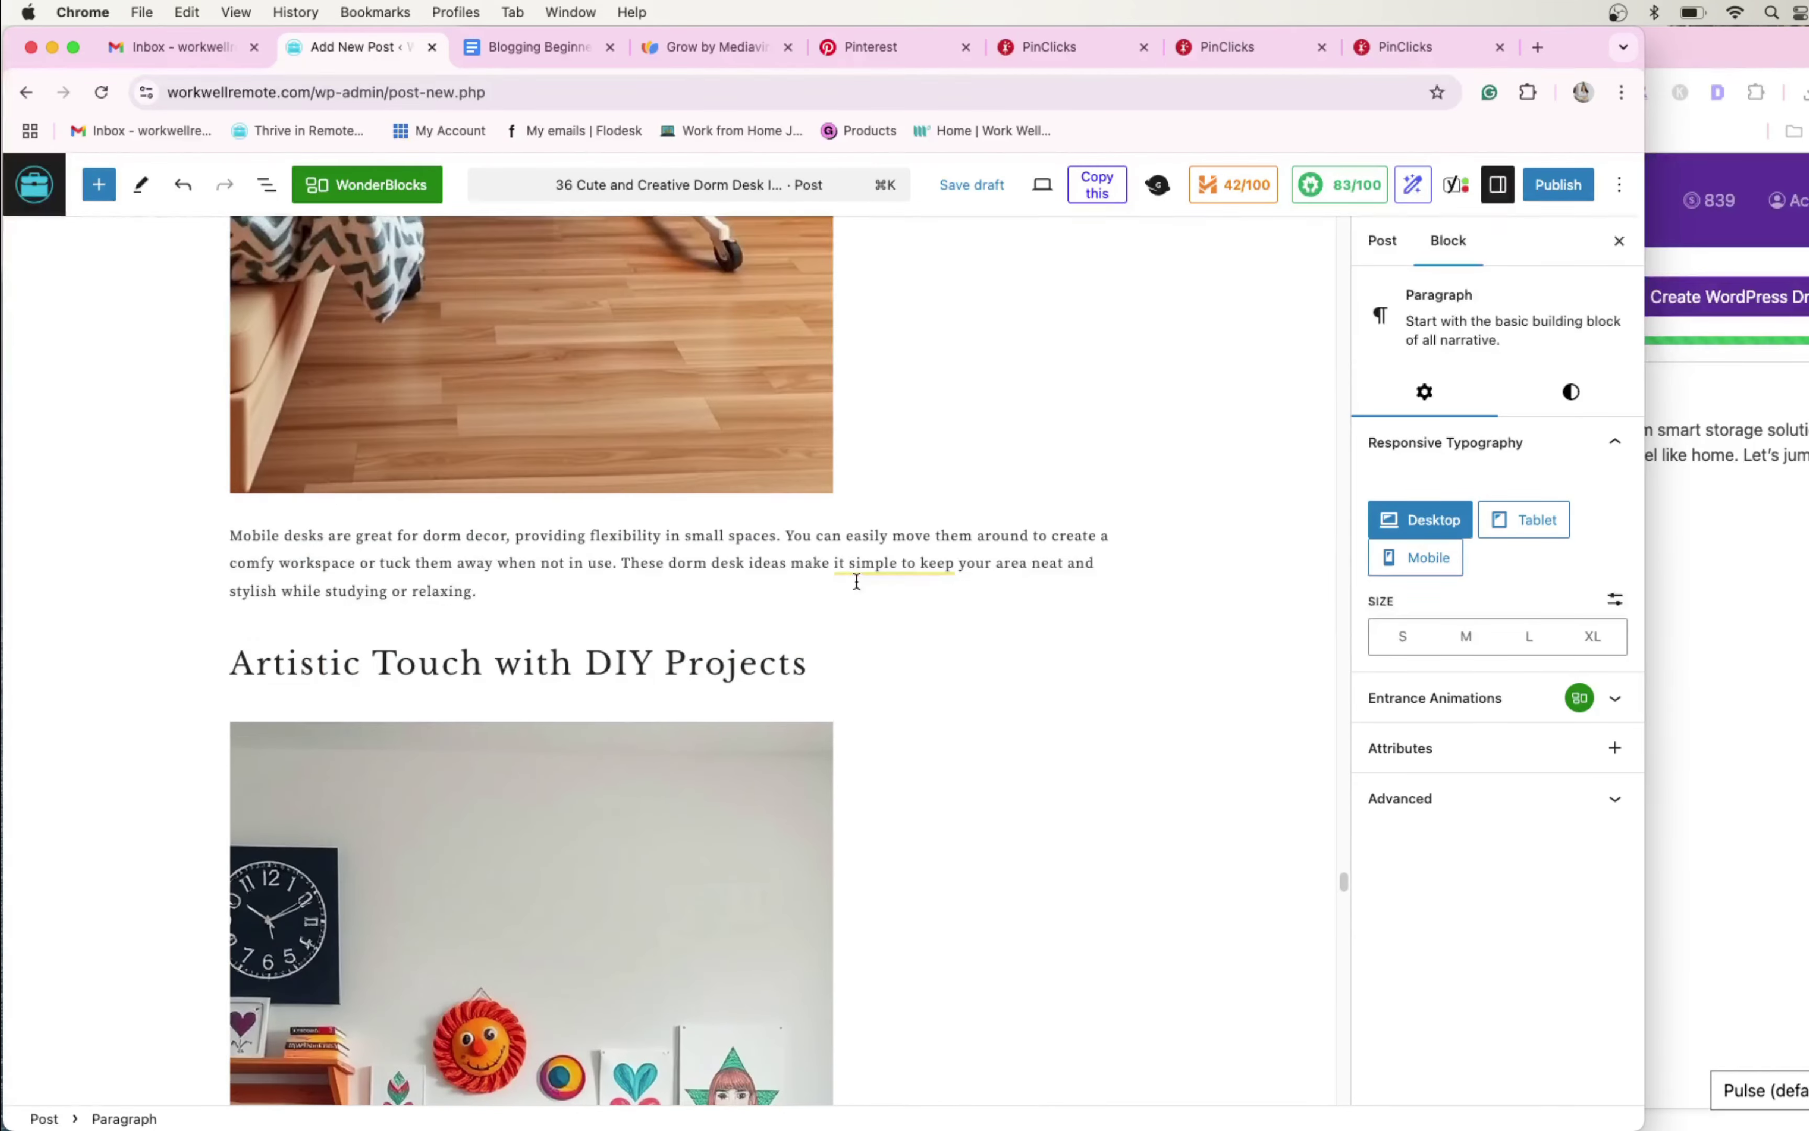
scroll(857, 588, up, 15)
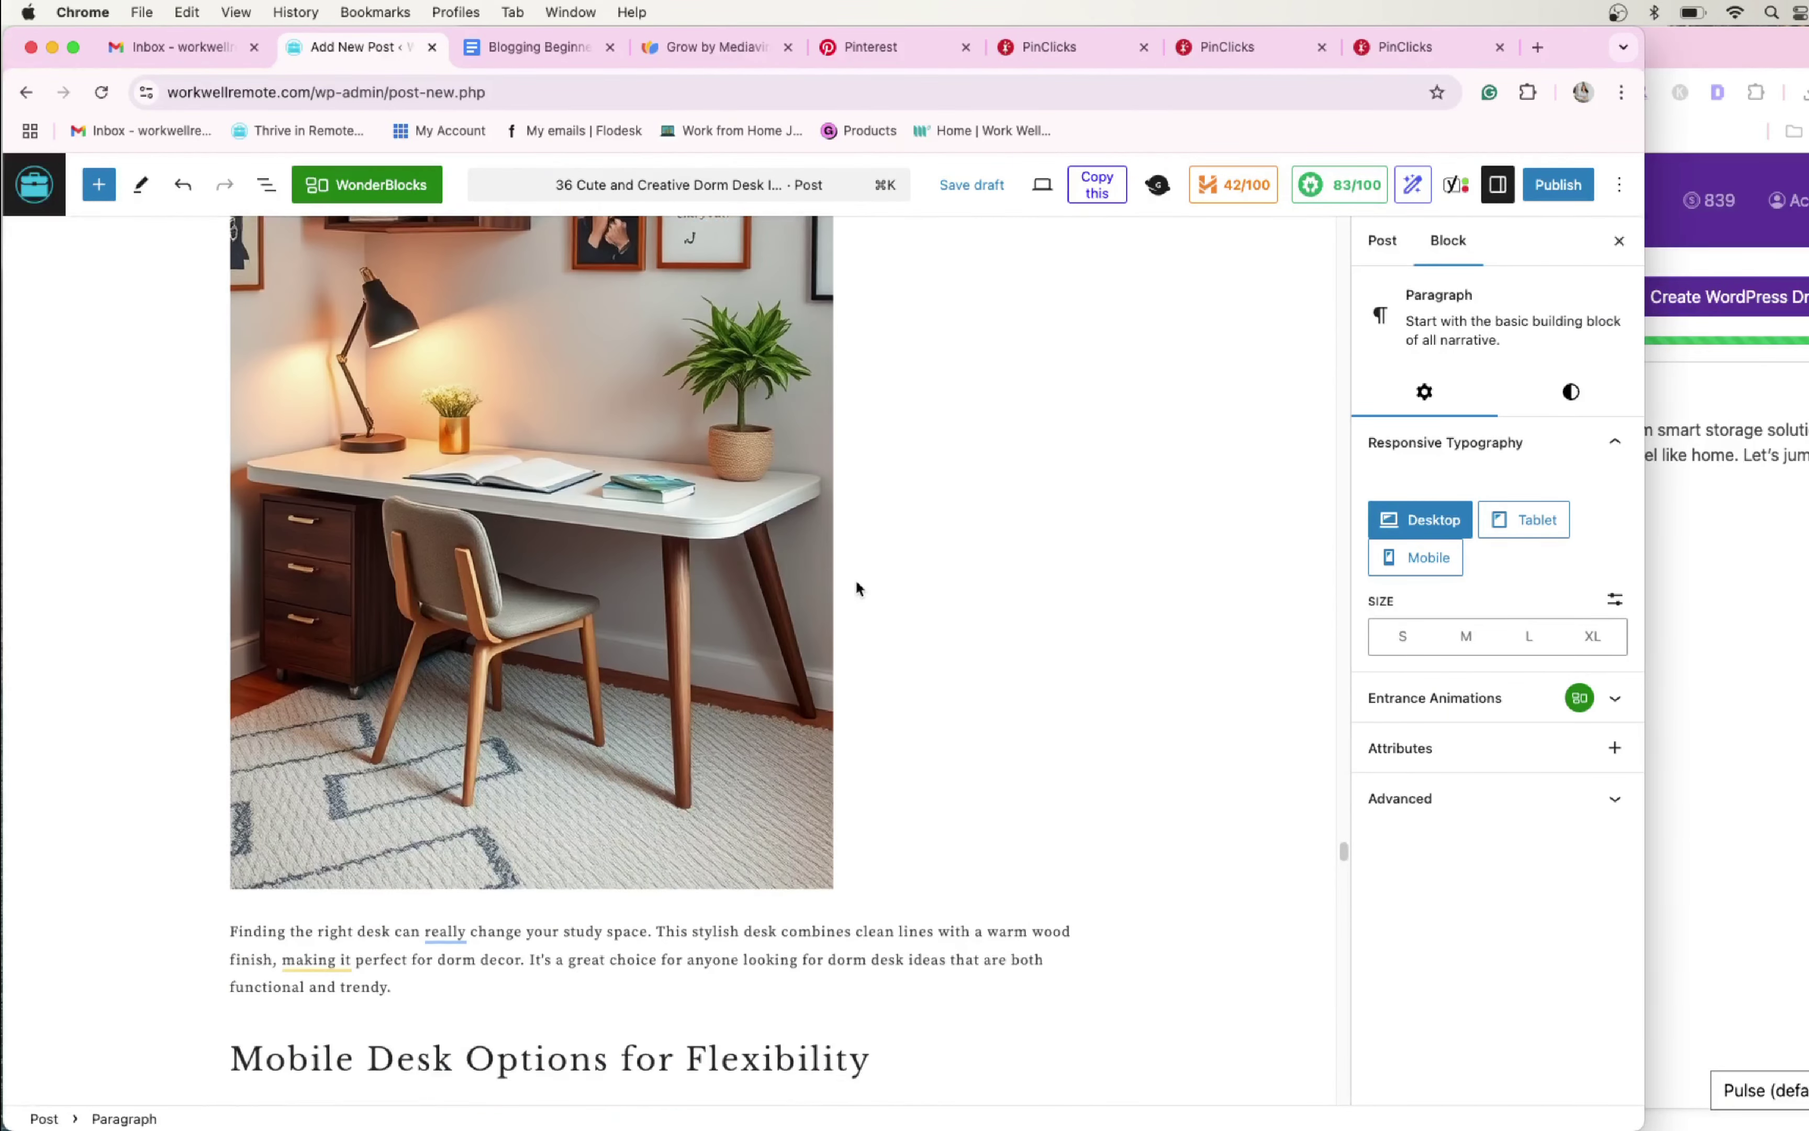
scroll(643, 684, up, 15)
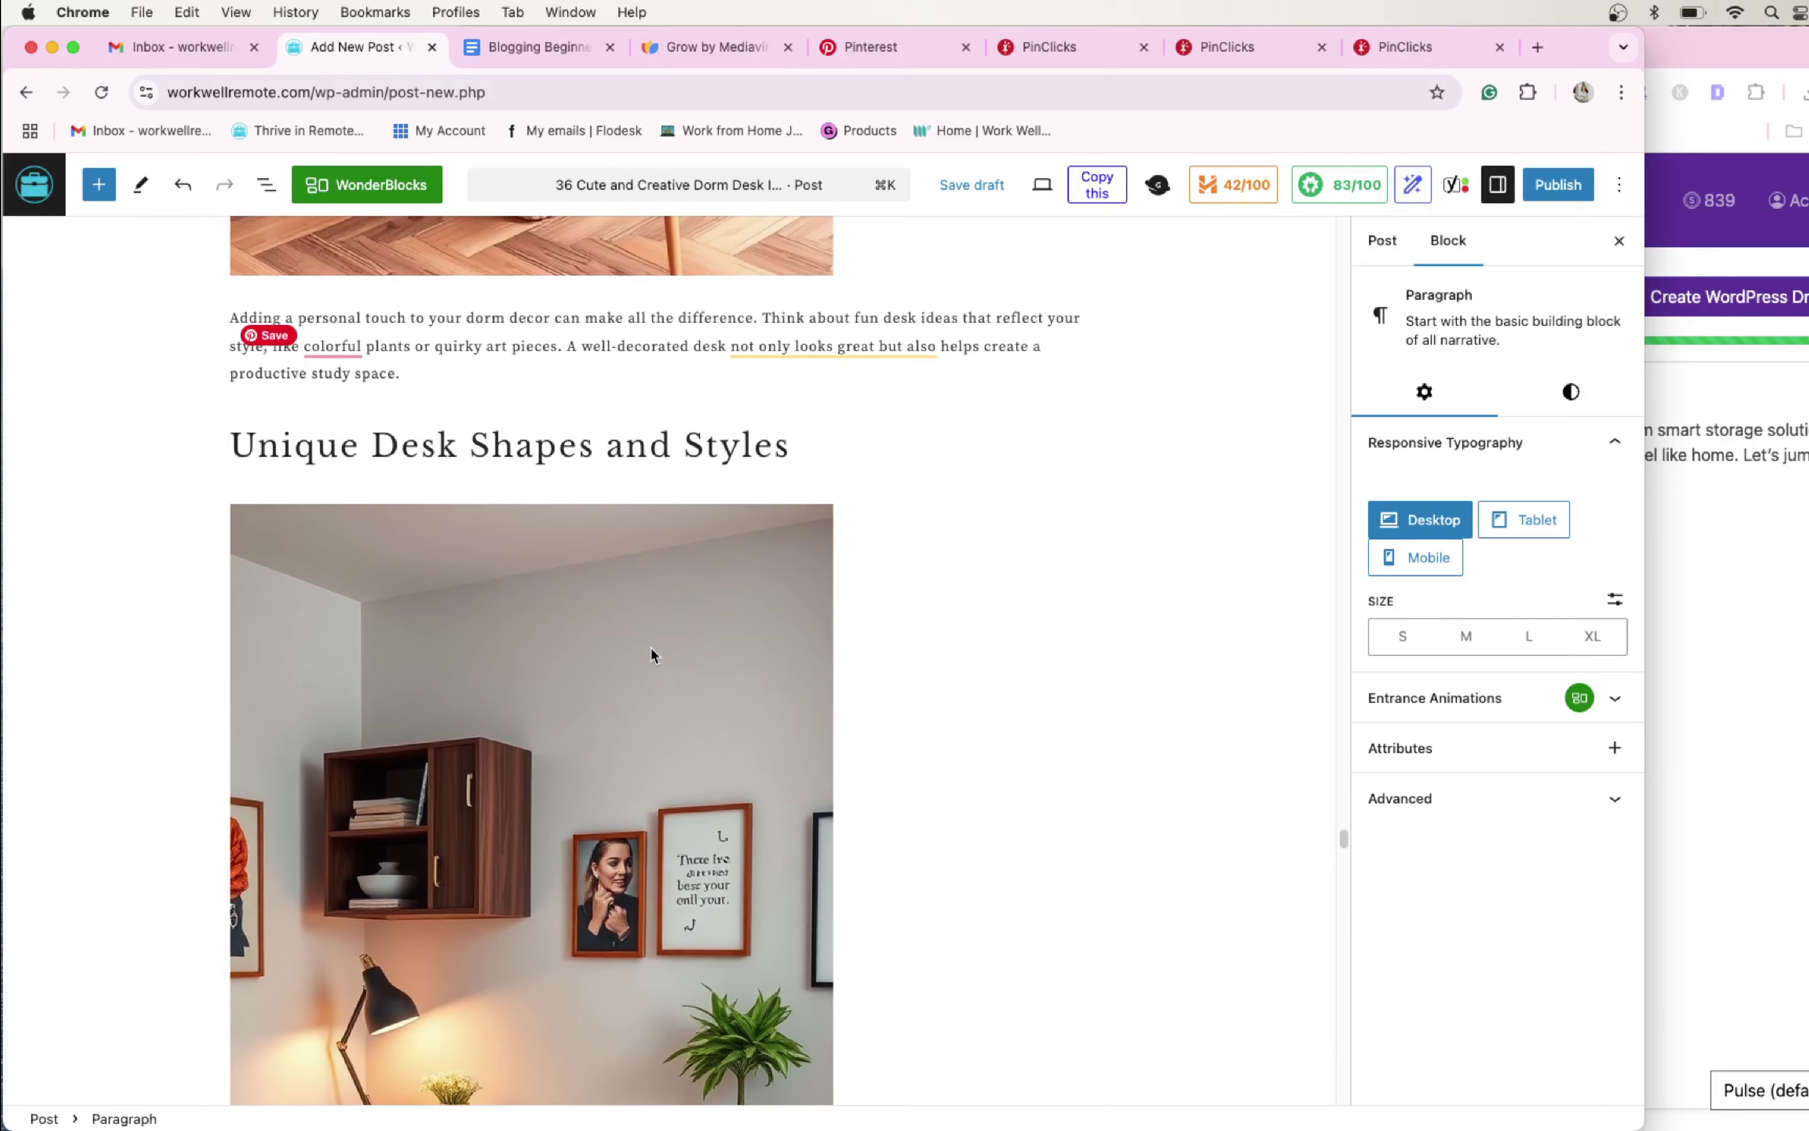
scroll(843, 646, up, 15)
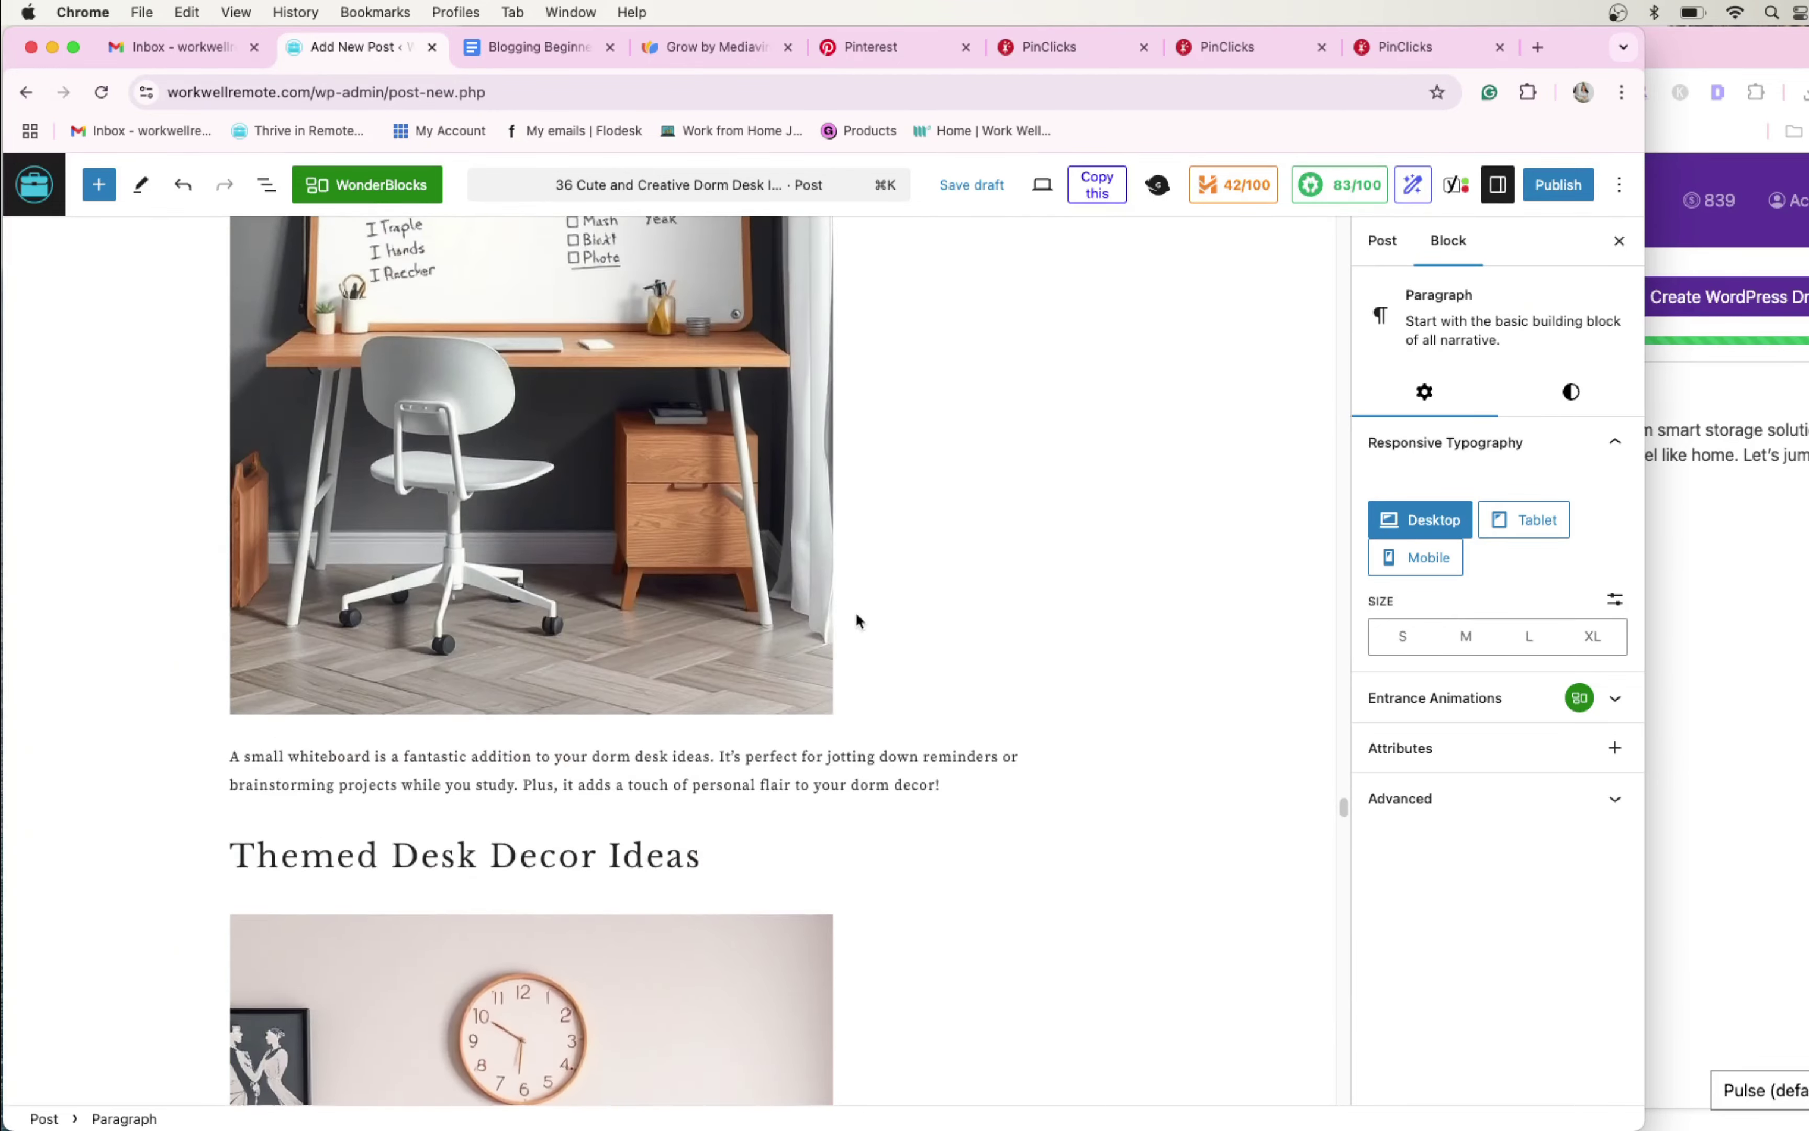
scroll(857, 614, up, 15)
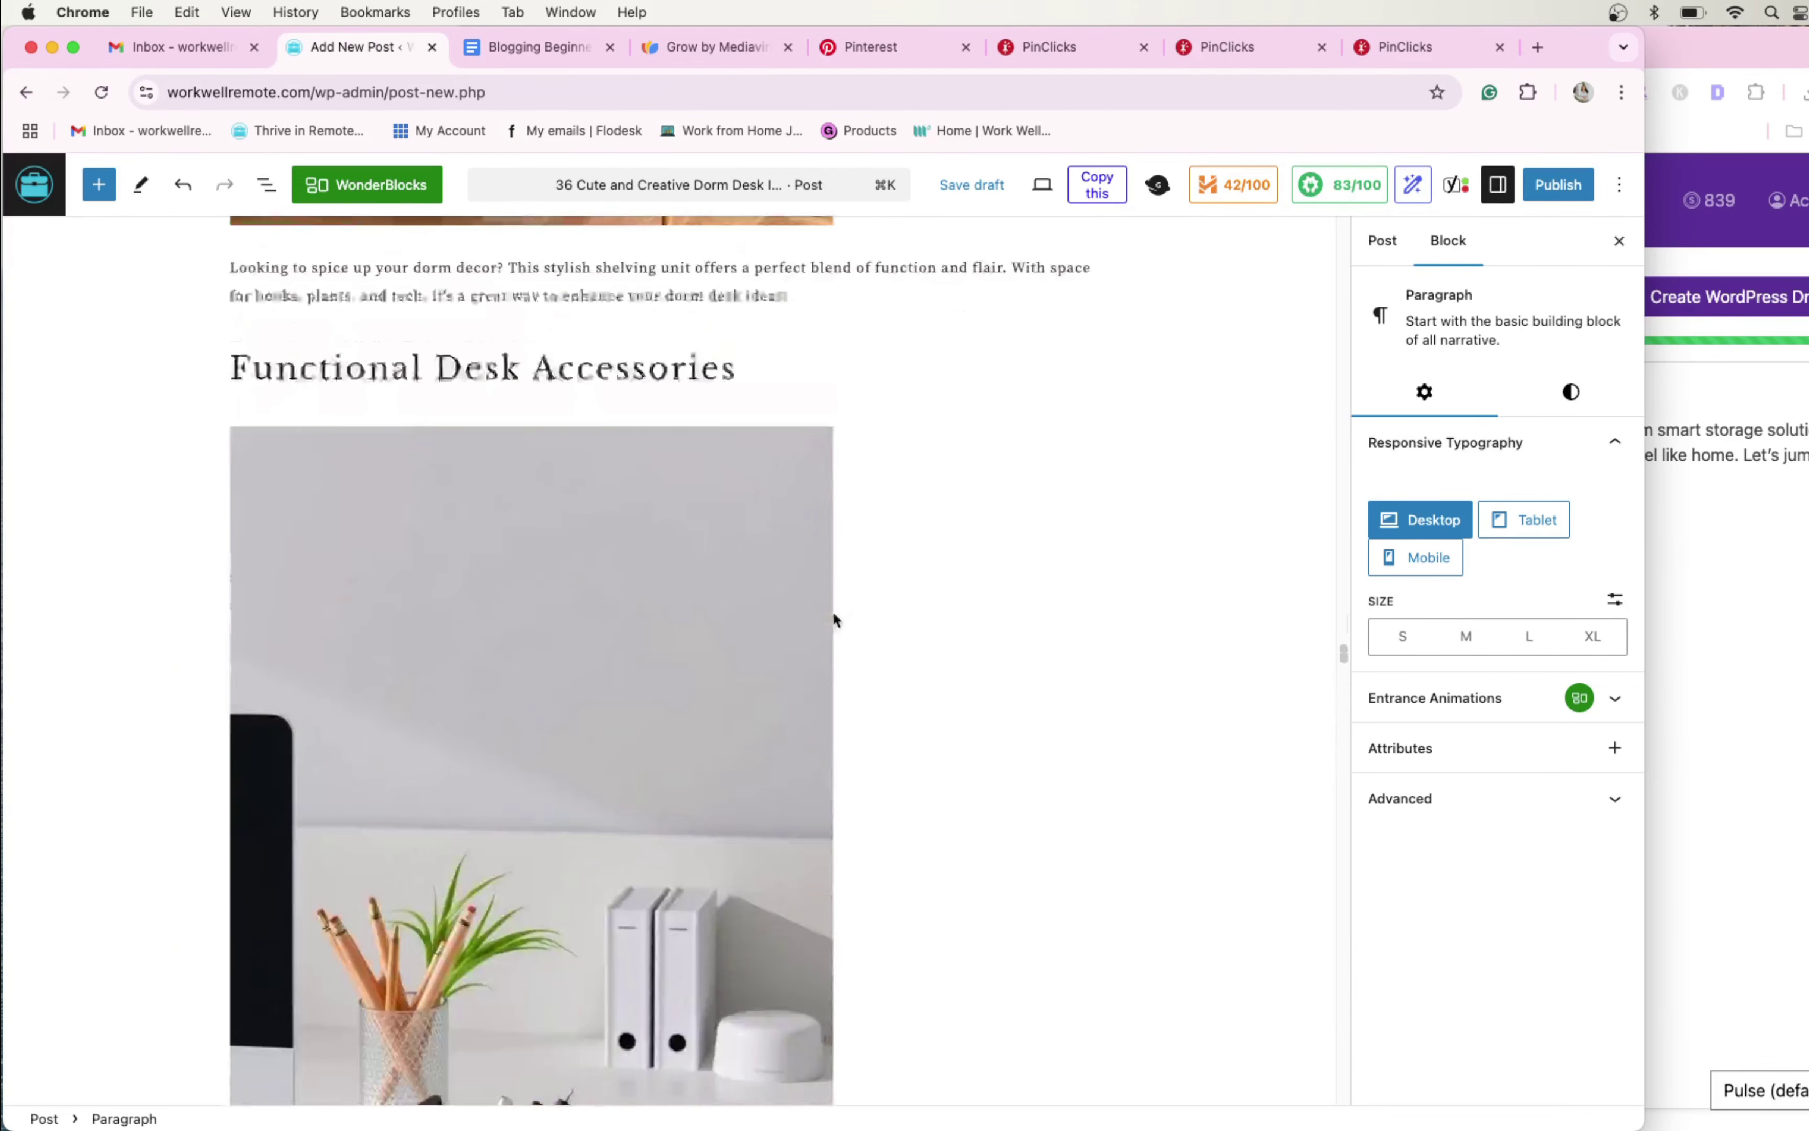
scroll(835, 607, up, 15)
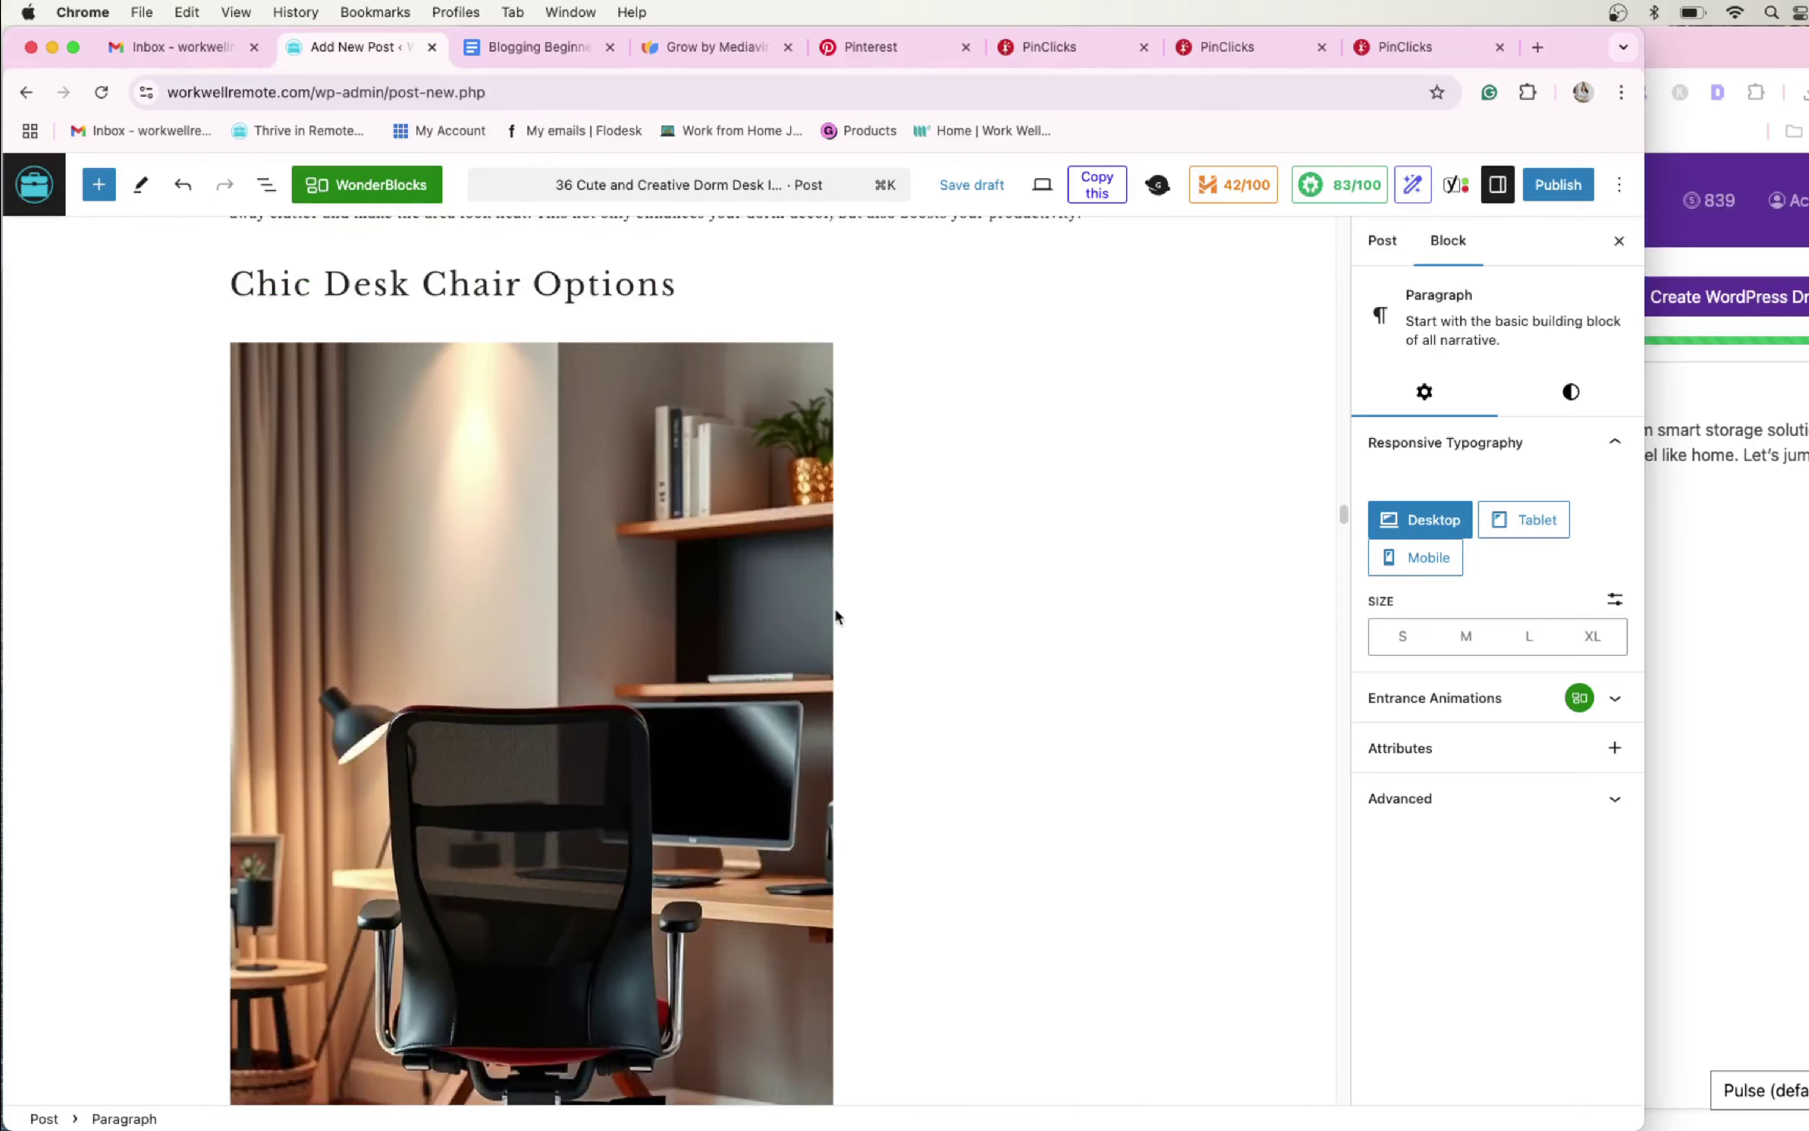
scroll(835, 614, up, 15)
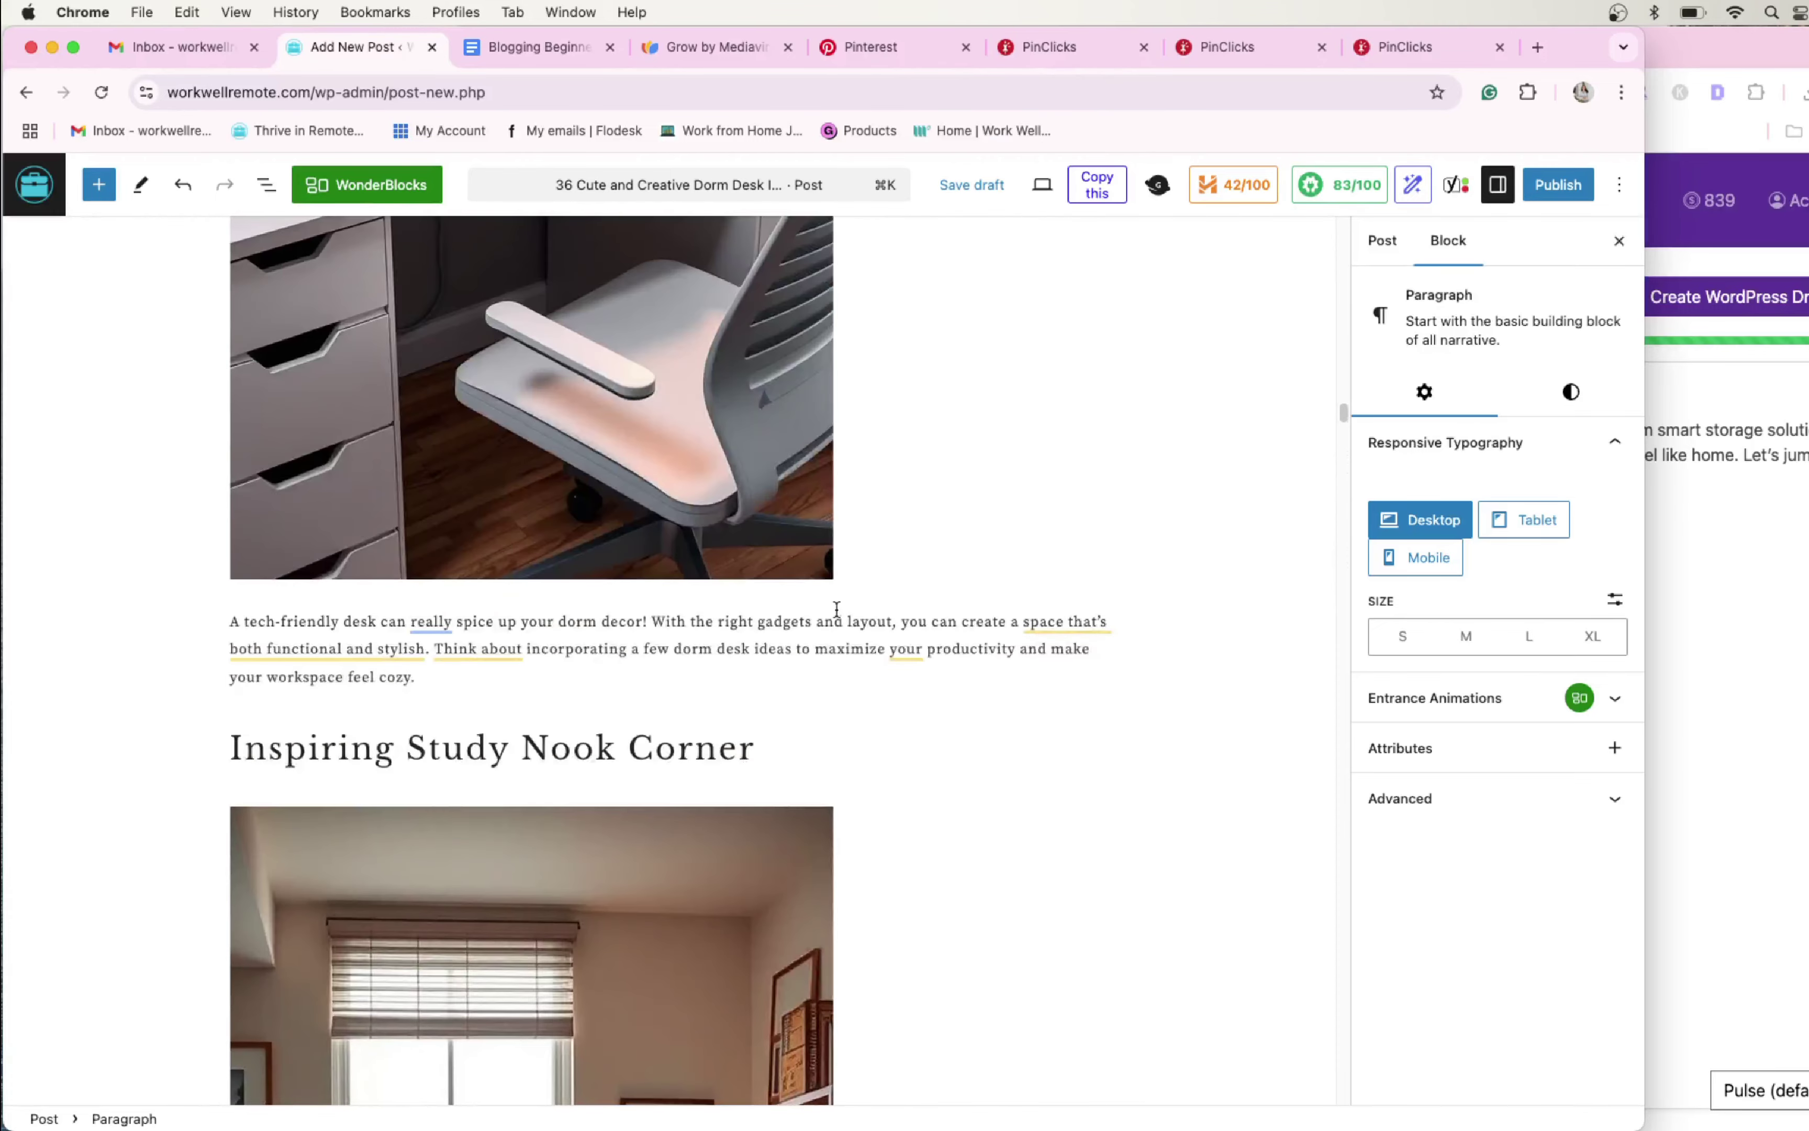
scroll(835, 615, up, 20)
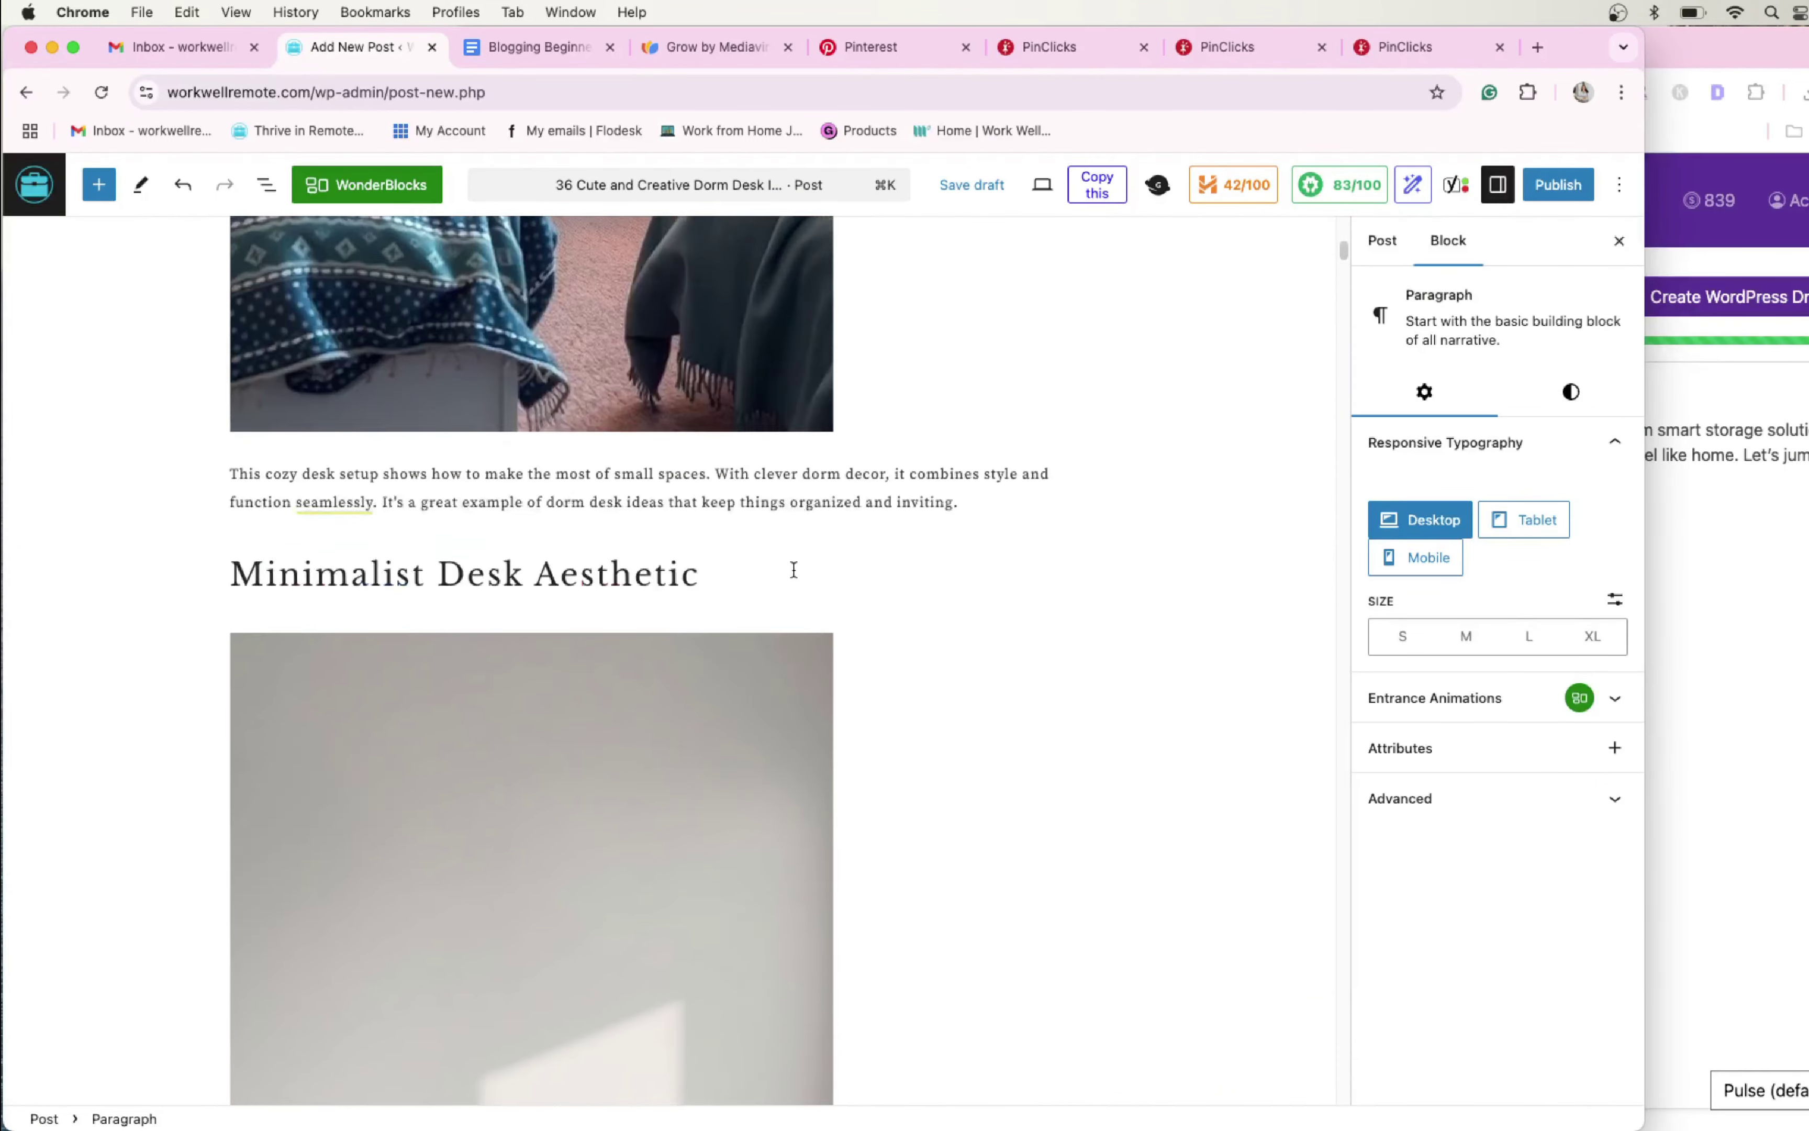
Delete the redundant heading "36 Creative Dorm Desk Ideas for a Productive Study Space" beneath the post title
triple_click(238, 394)
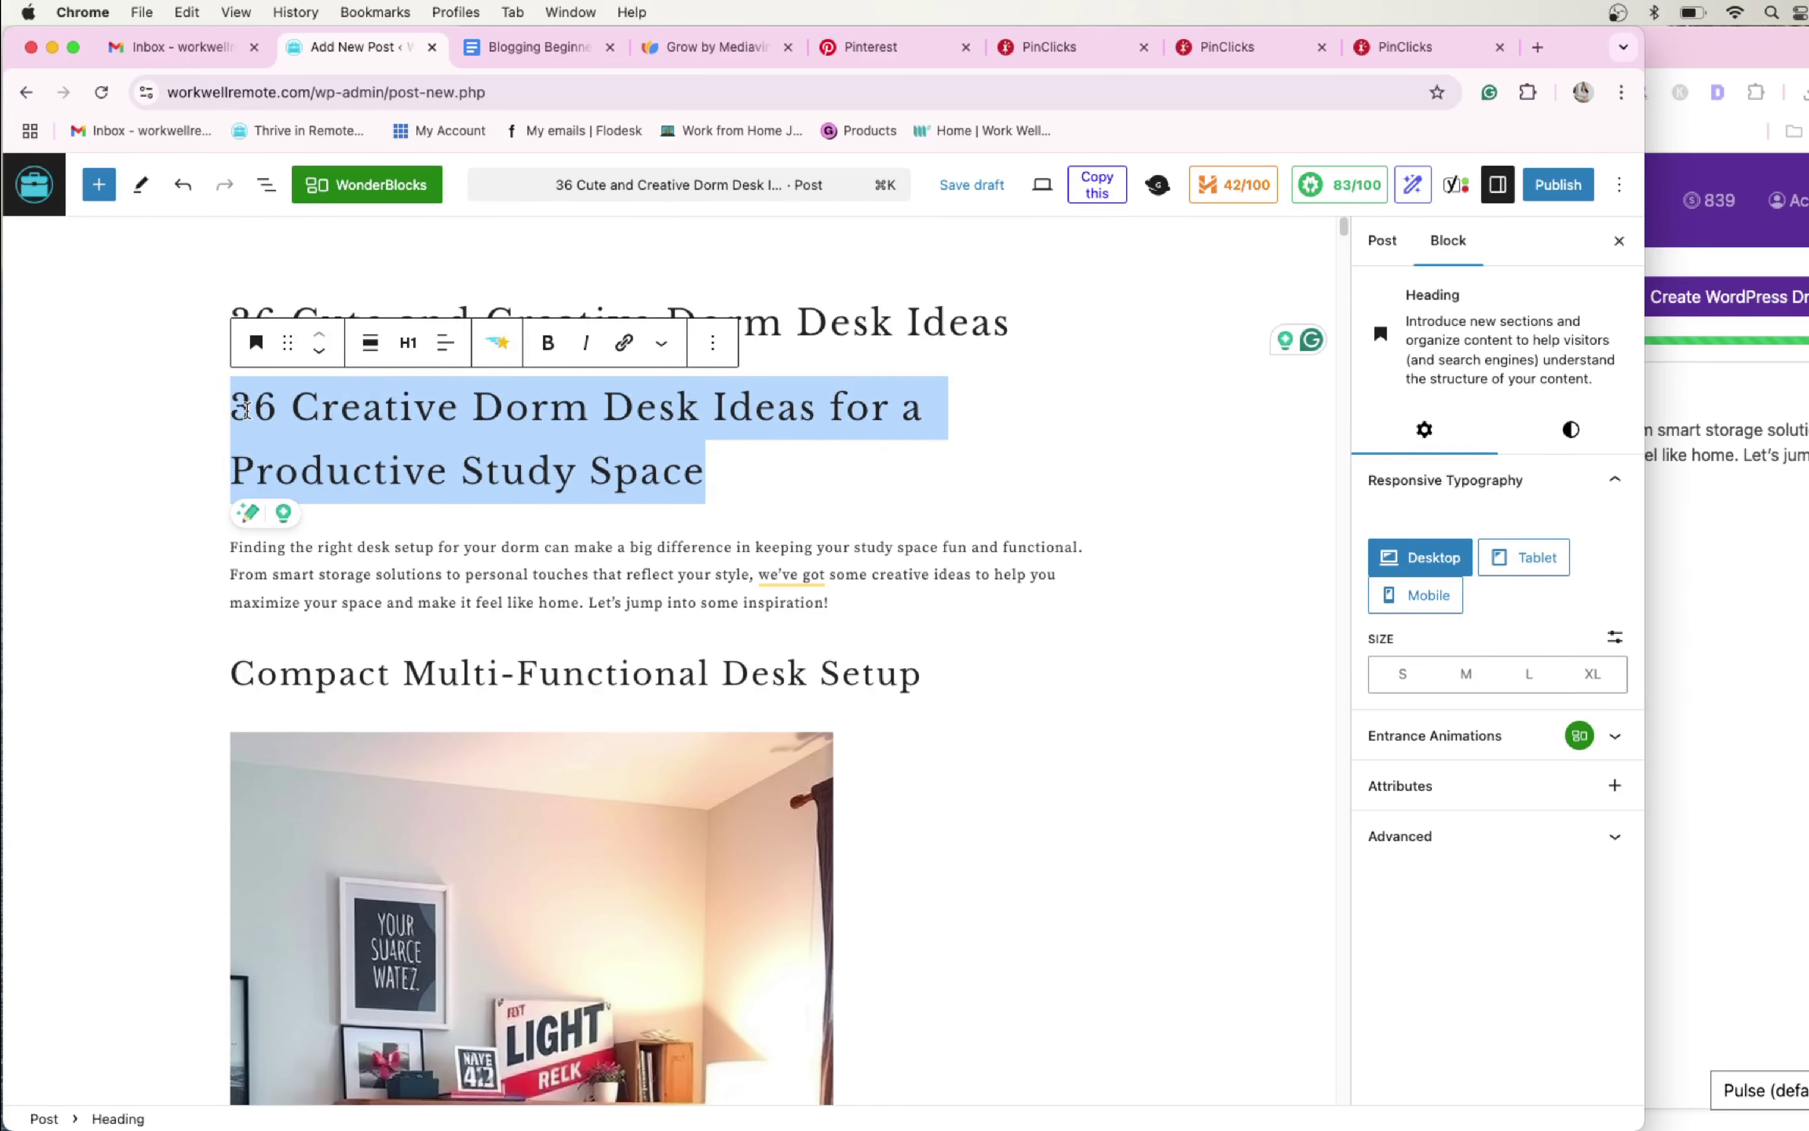
key(BackSpace)
key(BackSpace)
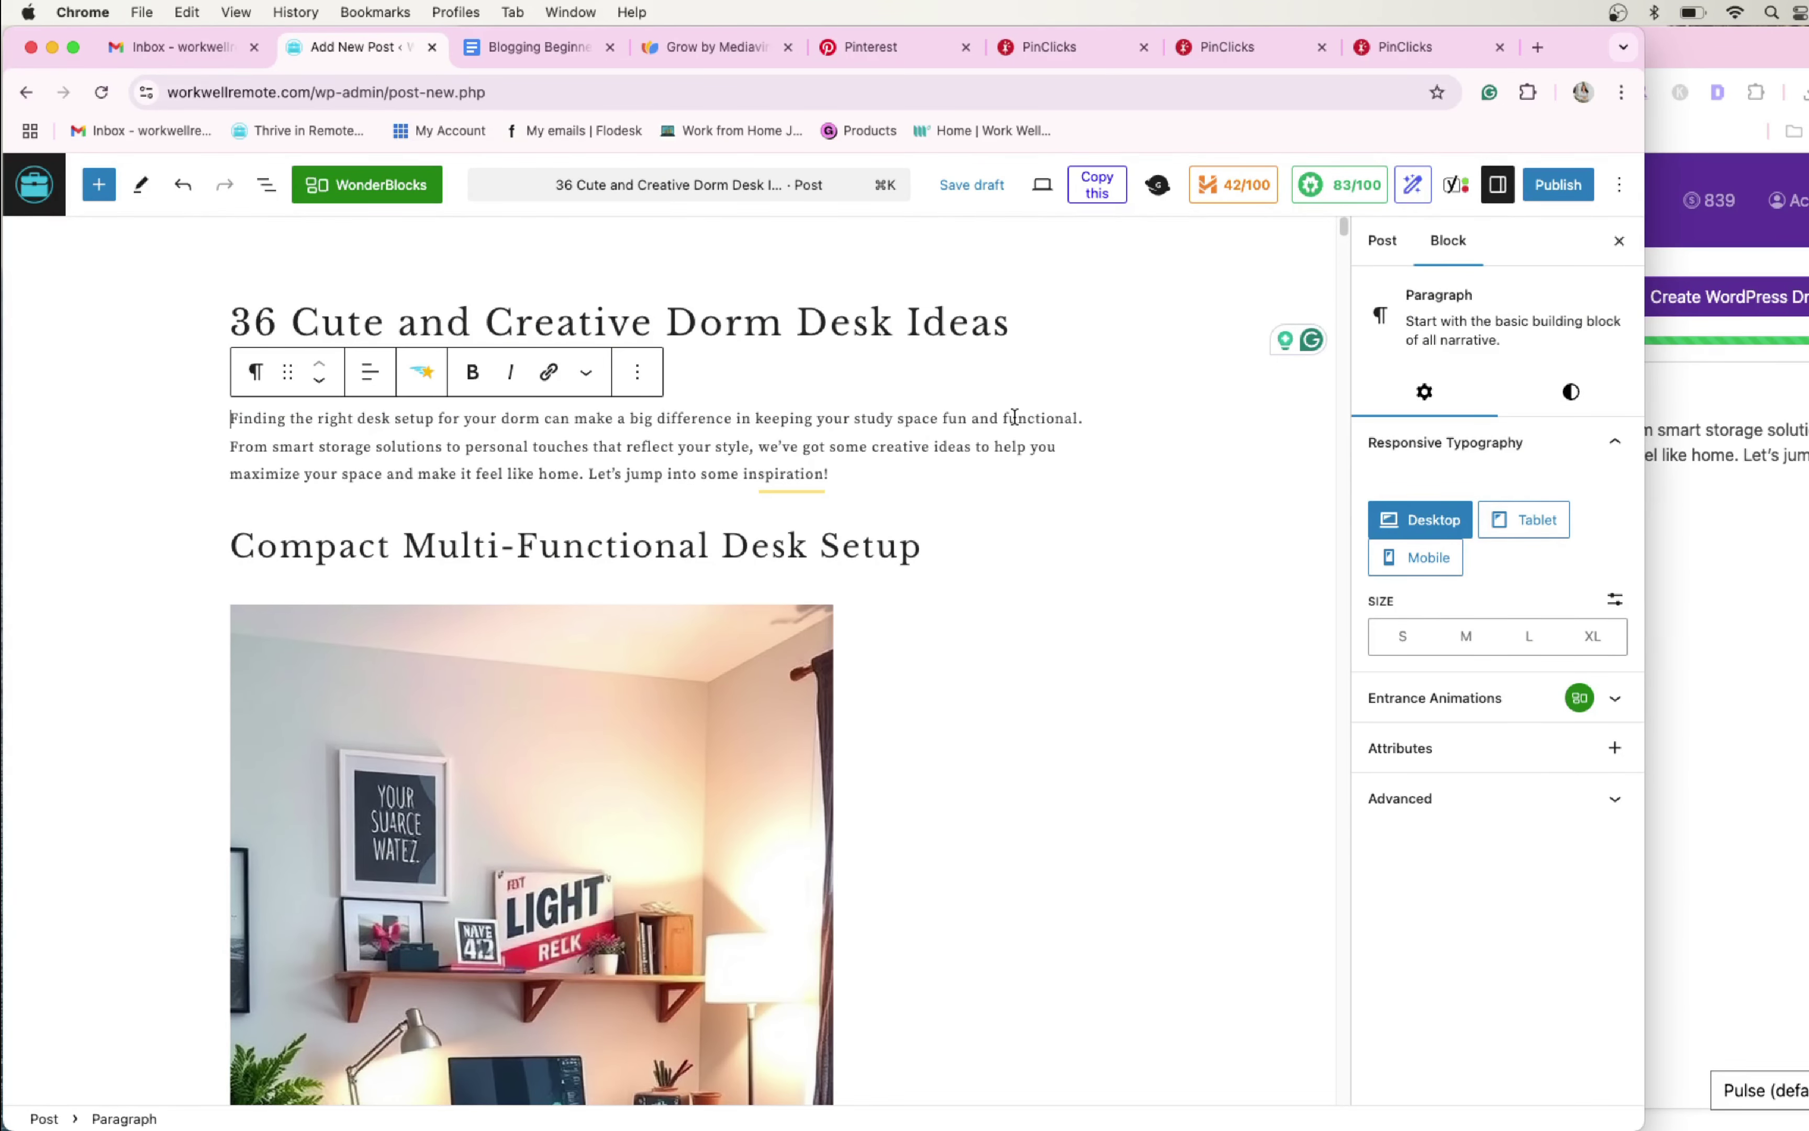
Split the introduction into three short paragraphs and bold the phrases "creative ideas" and "make it feel like home"
click(231, 445)
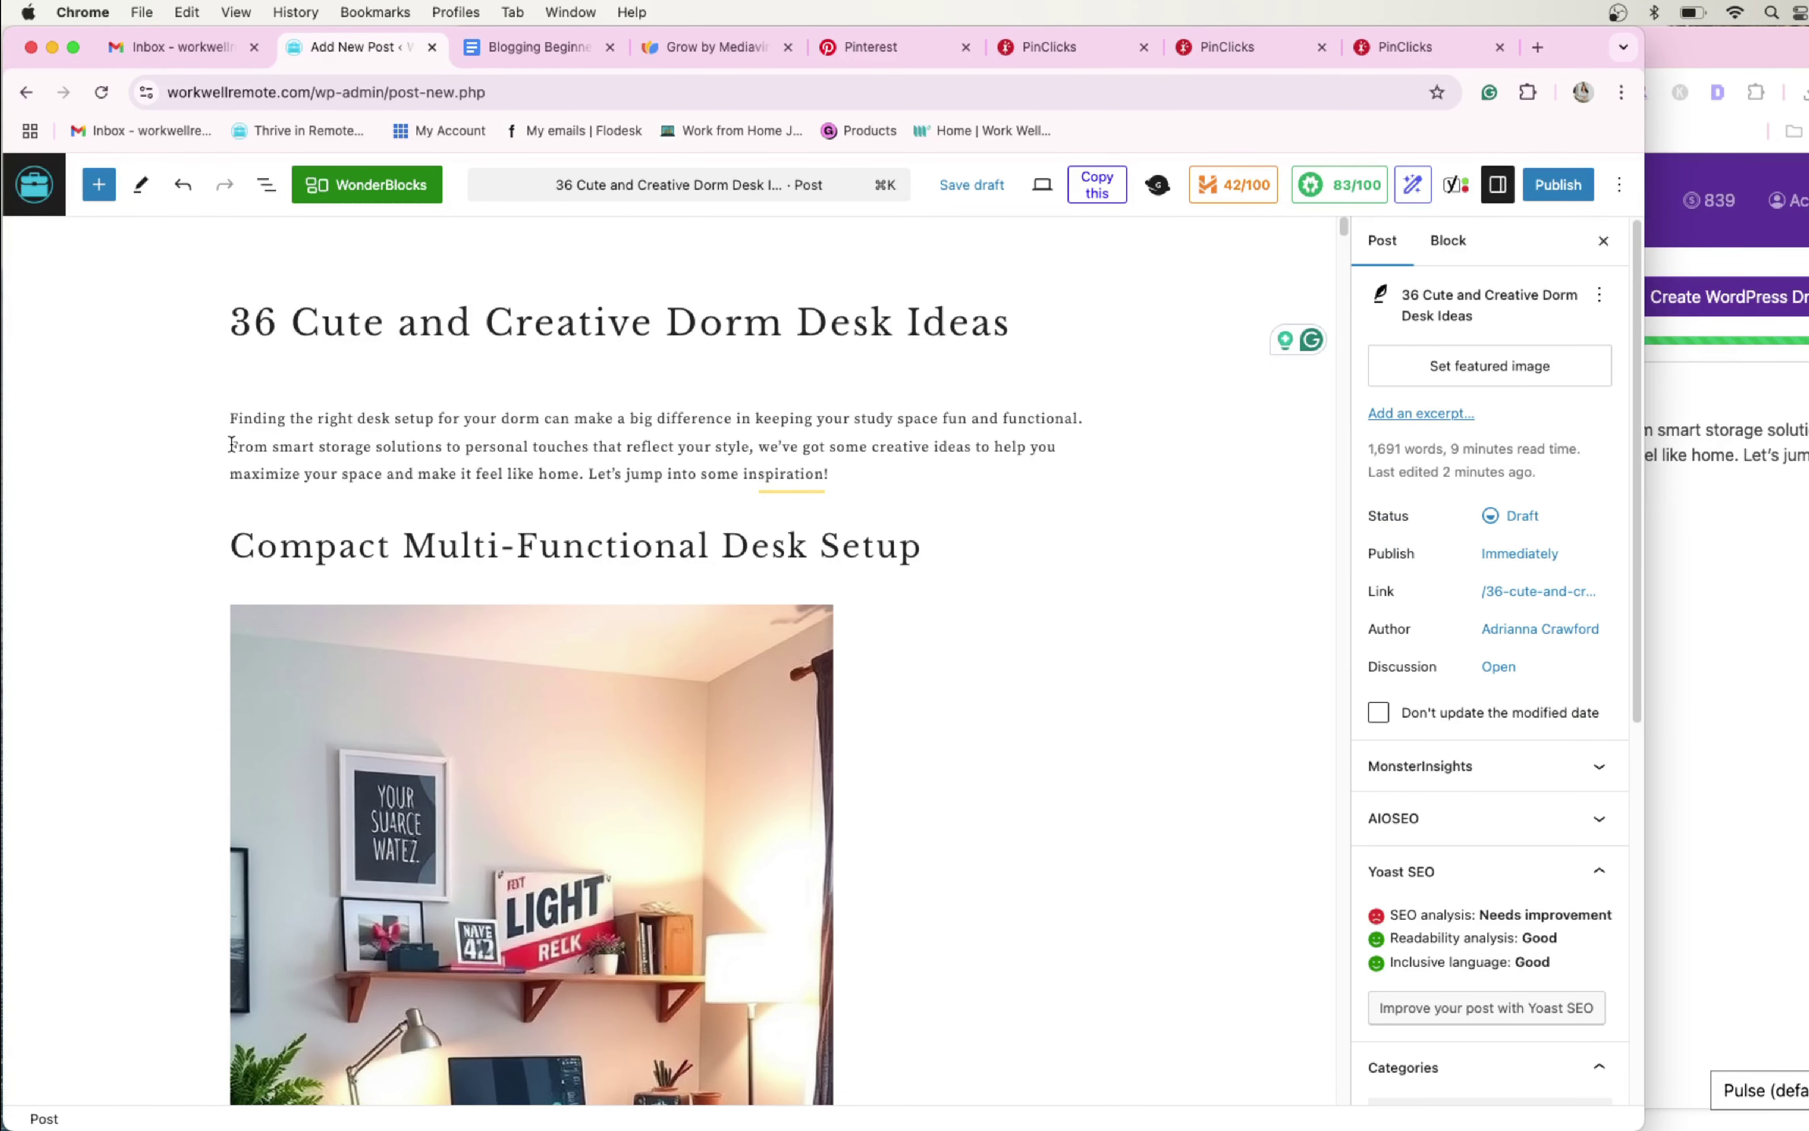
key(Return)
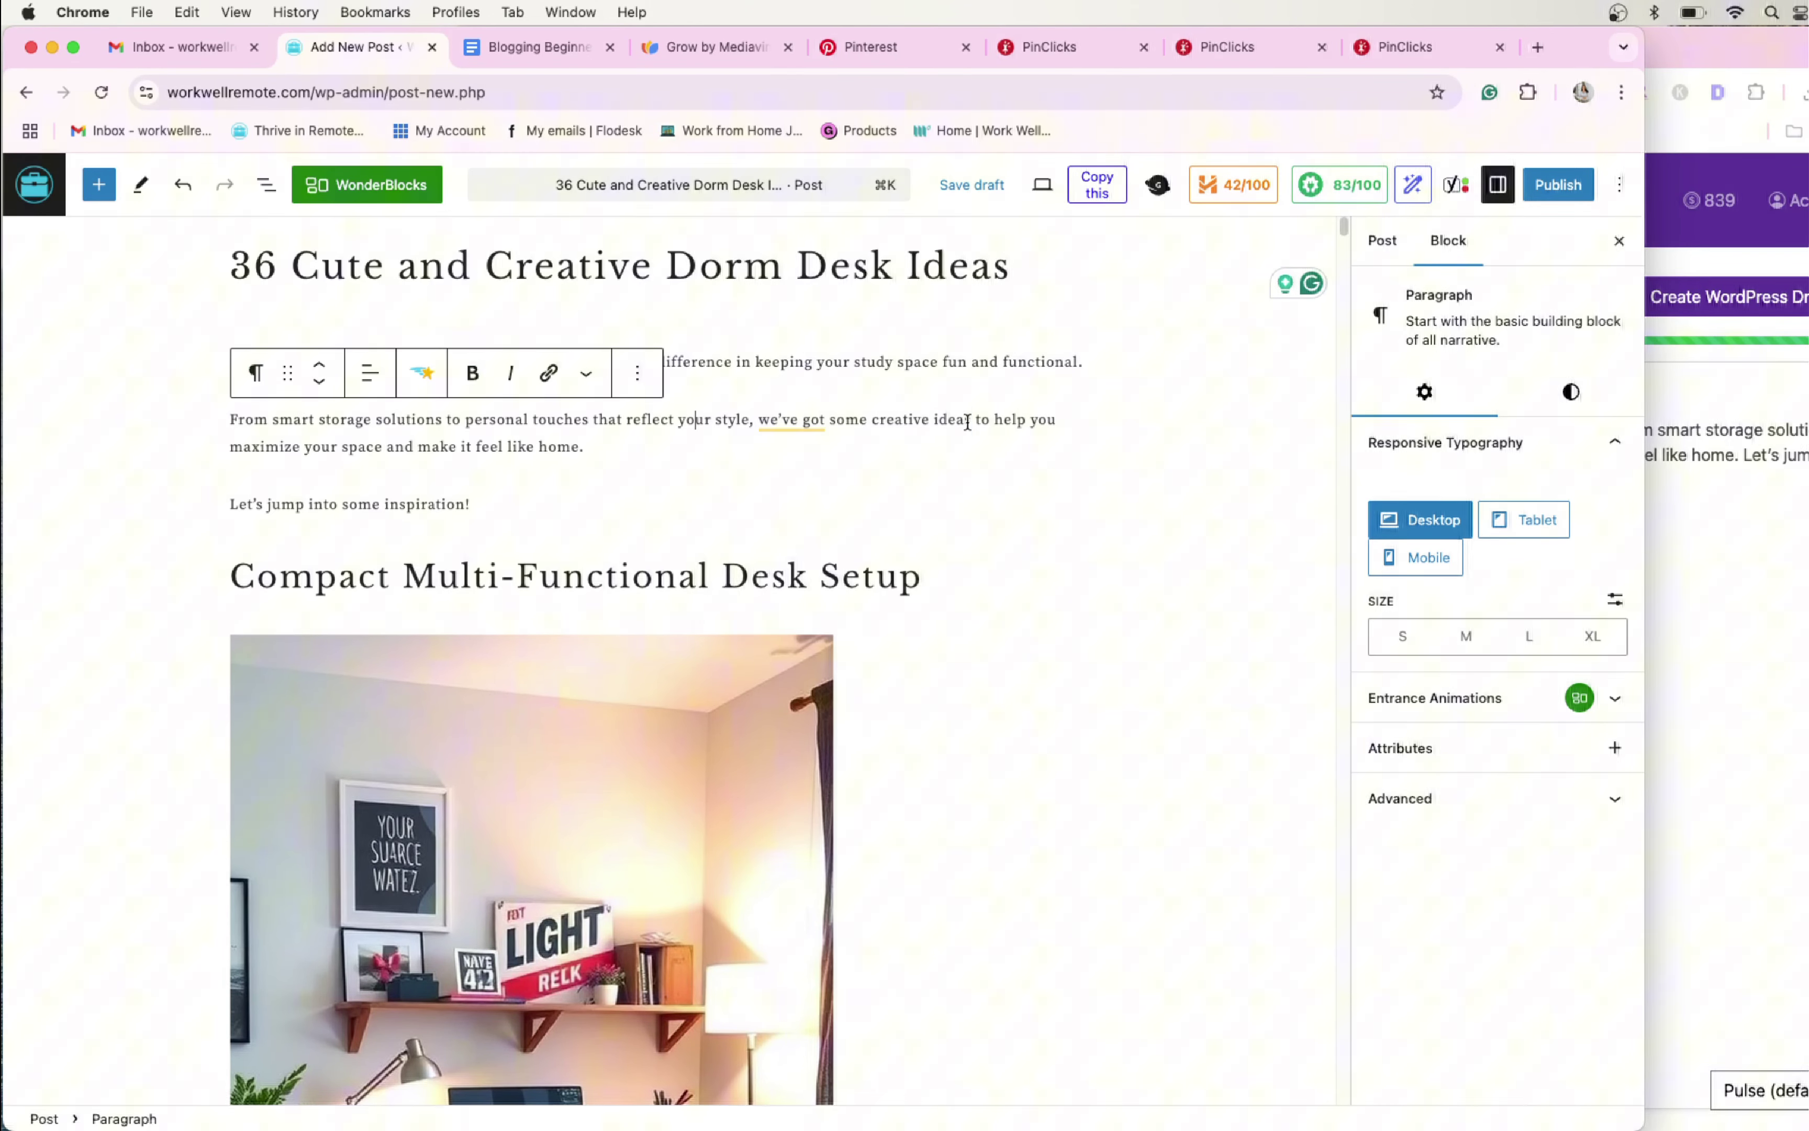
drag(973, 420, 873, 421)
click(479, 368)
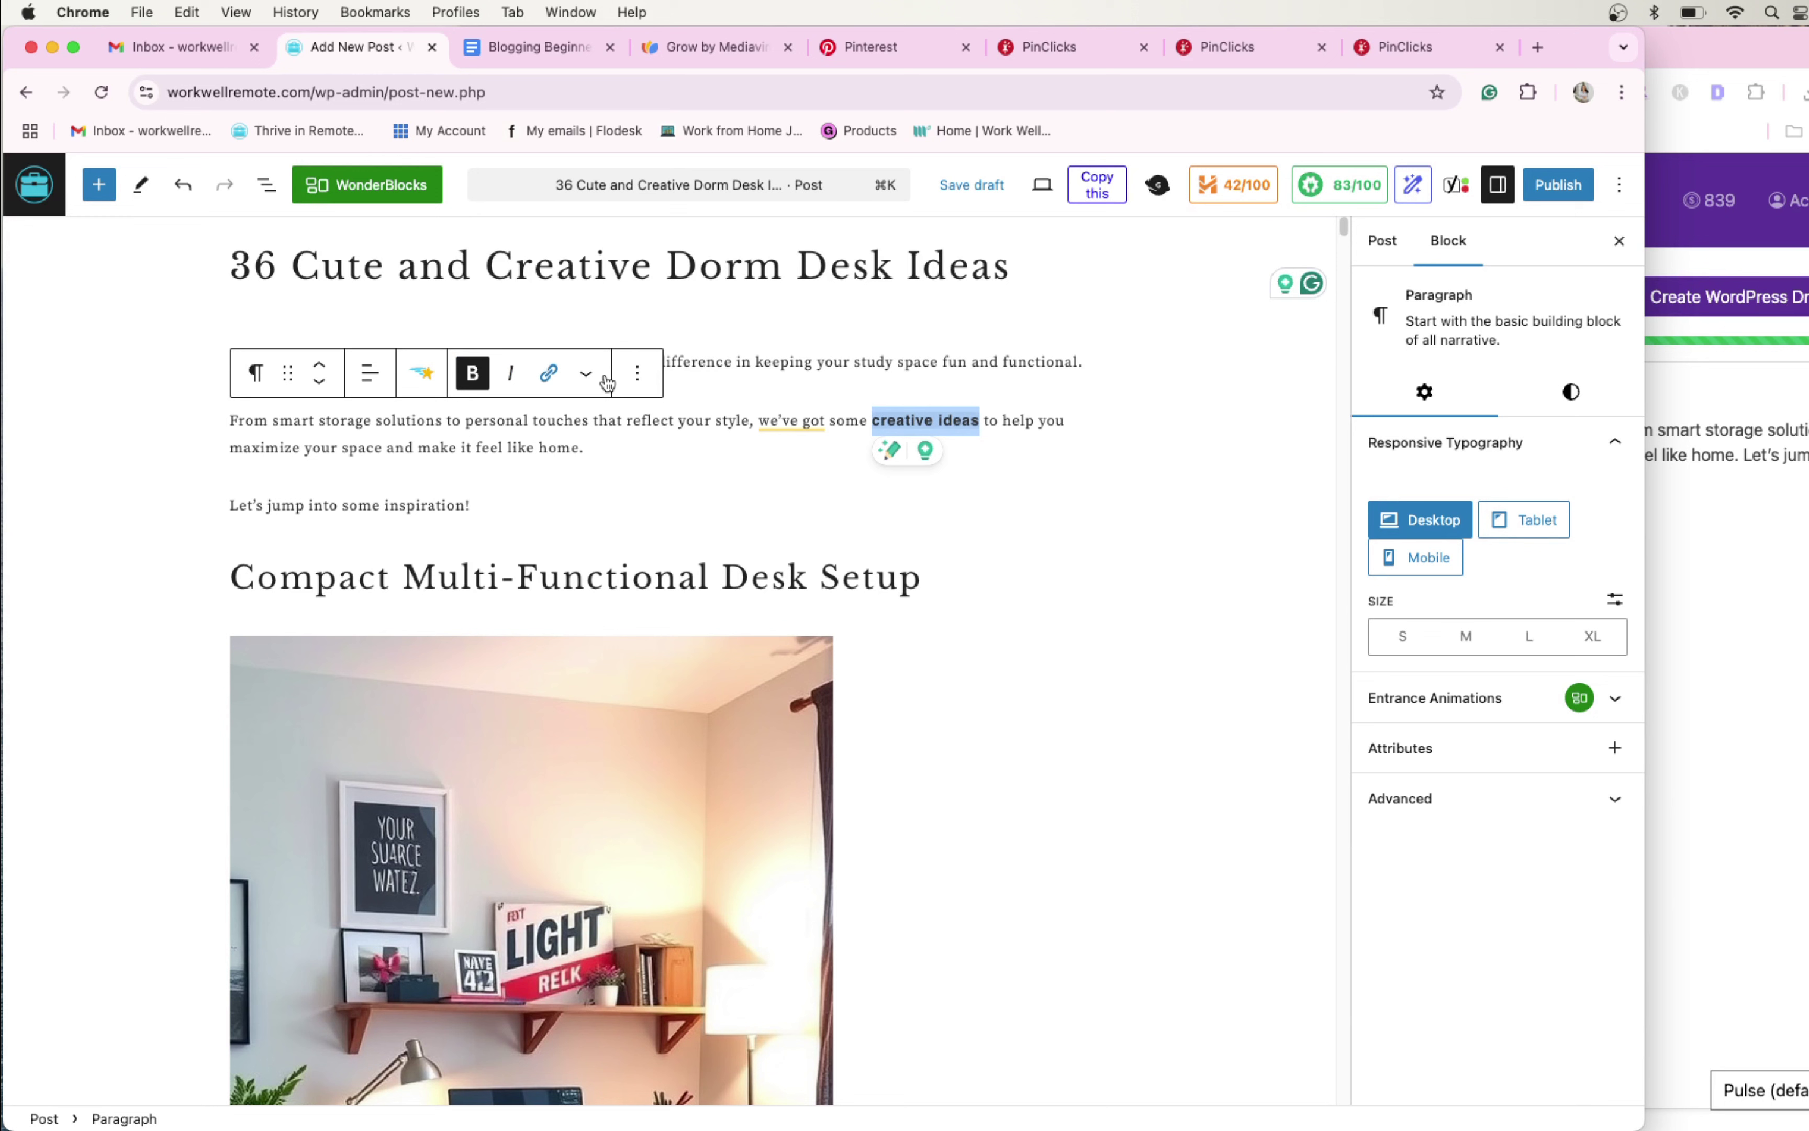
click(761, 367)
drag(419, 447, 586, 447)
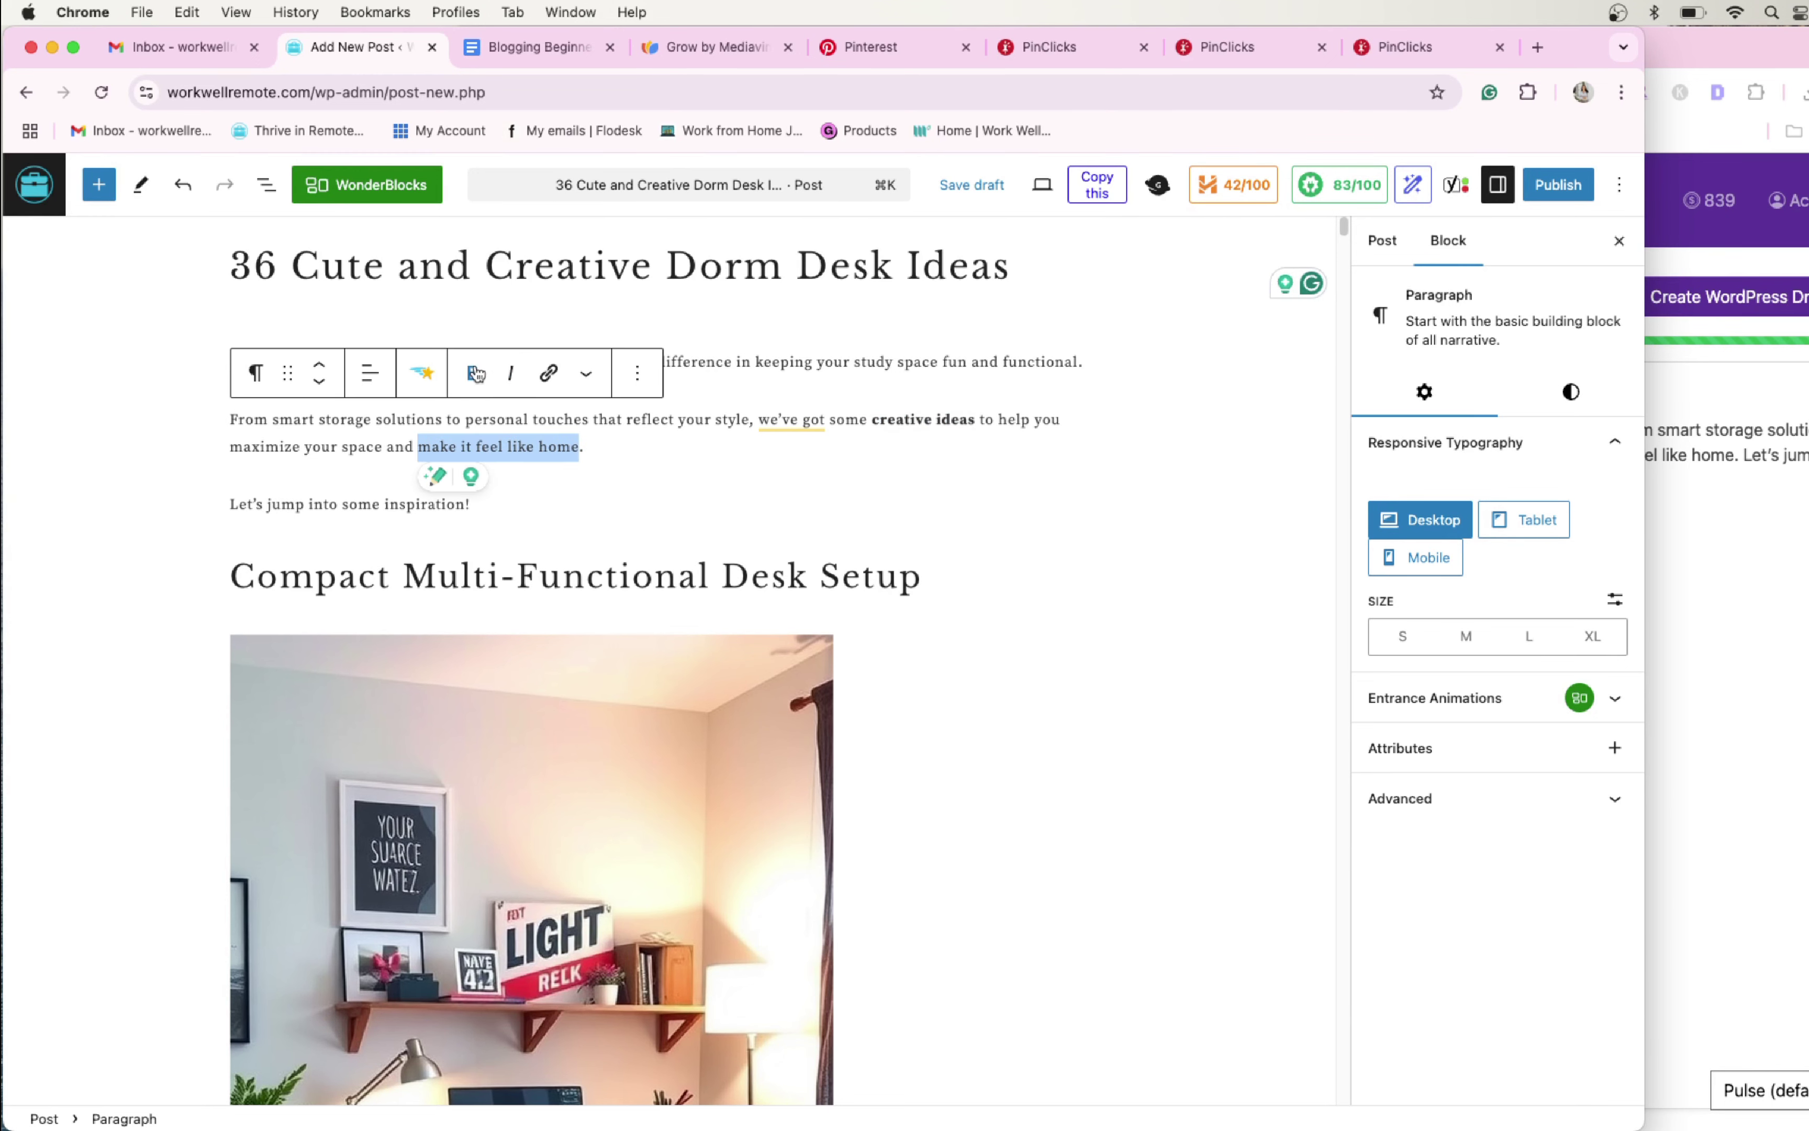
click(473, 367)
Add an opening paragraph reading "This blog post is about Dorm Desk Ideas." above the introduction, with "Dorm Desk Ideas." in bold
click(735, 357)
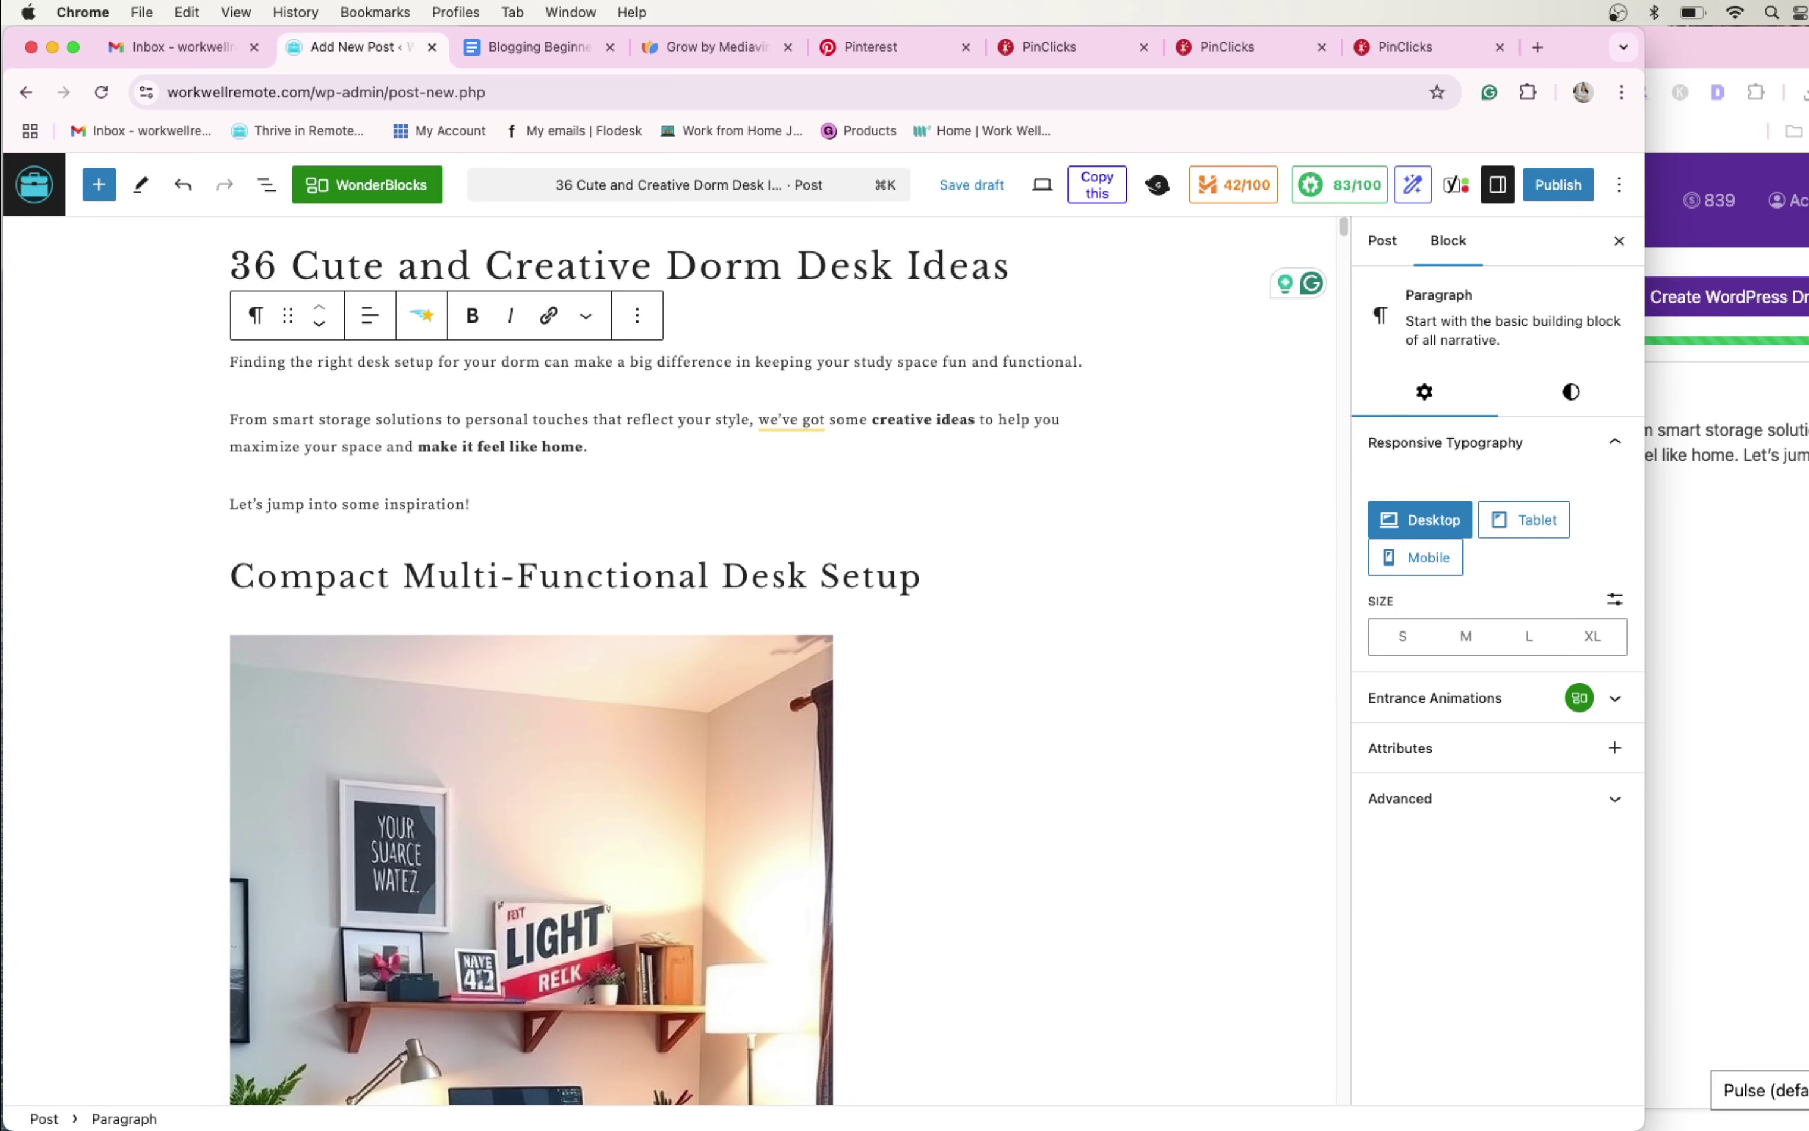
key(super+alt+t)
text(The)
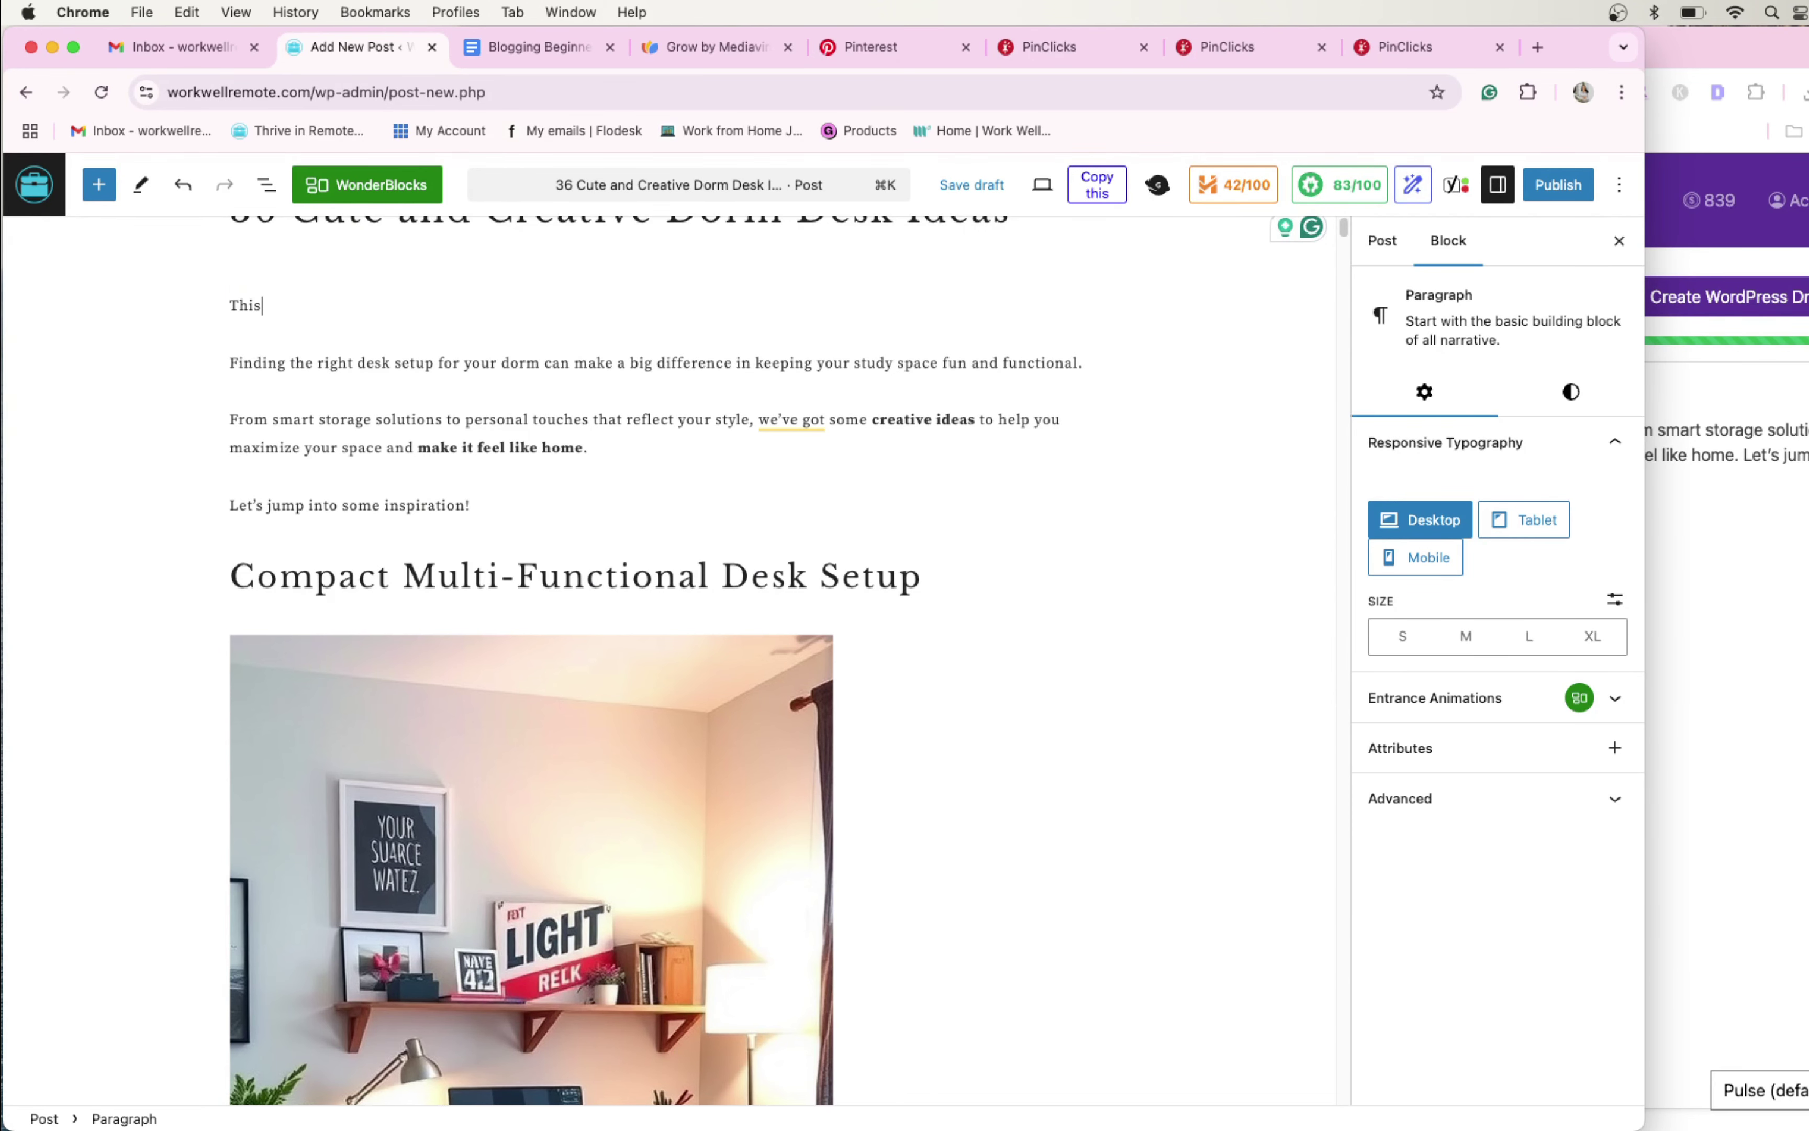
text(s blog post is about)
scroll(214, 331, up, 2)
drag(667, 323, 1015, 322)
key(super+c)
click(521, 419)
key(super+v)
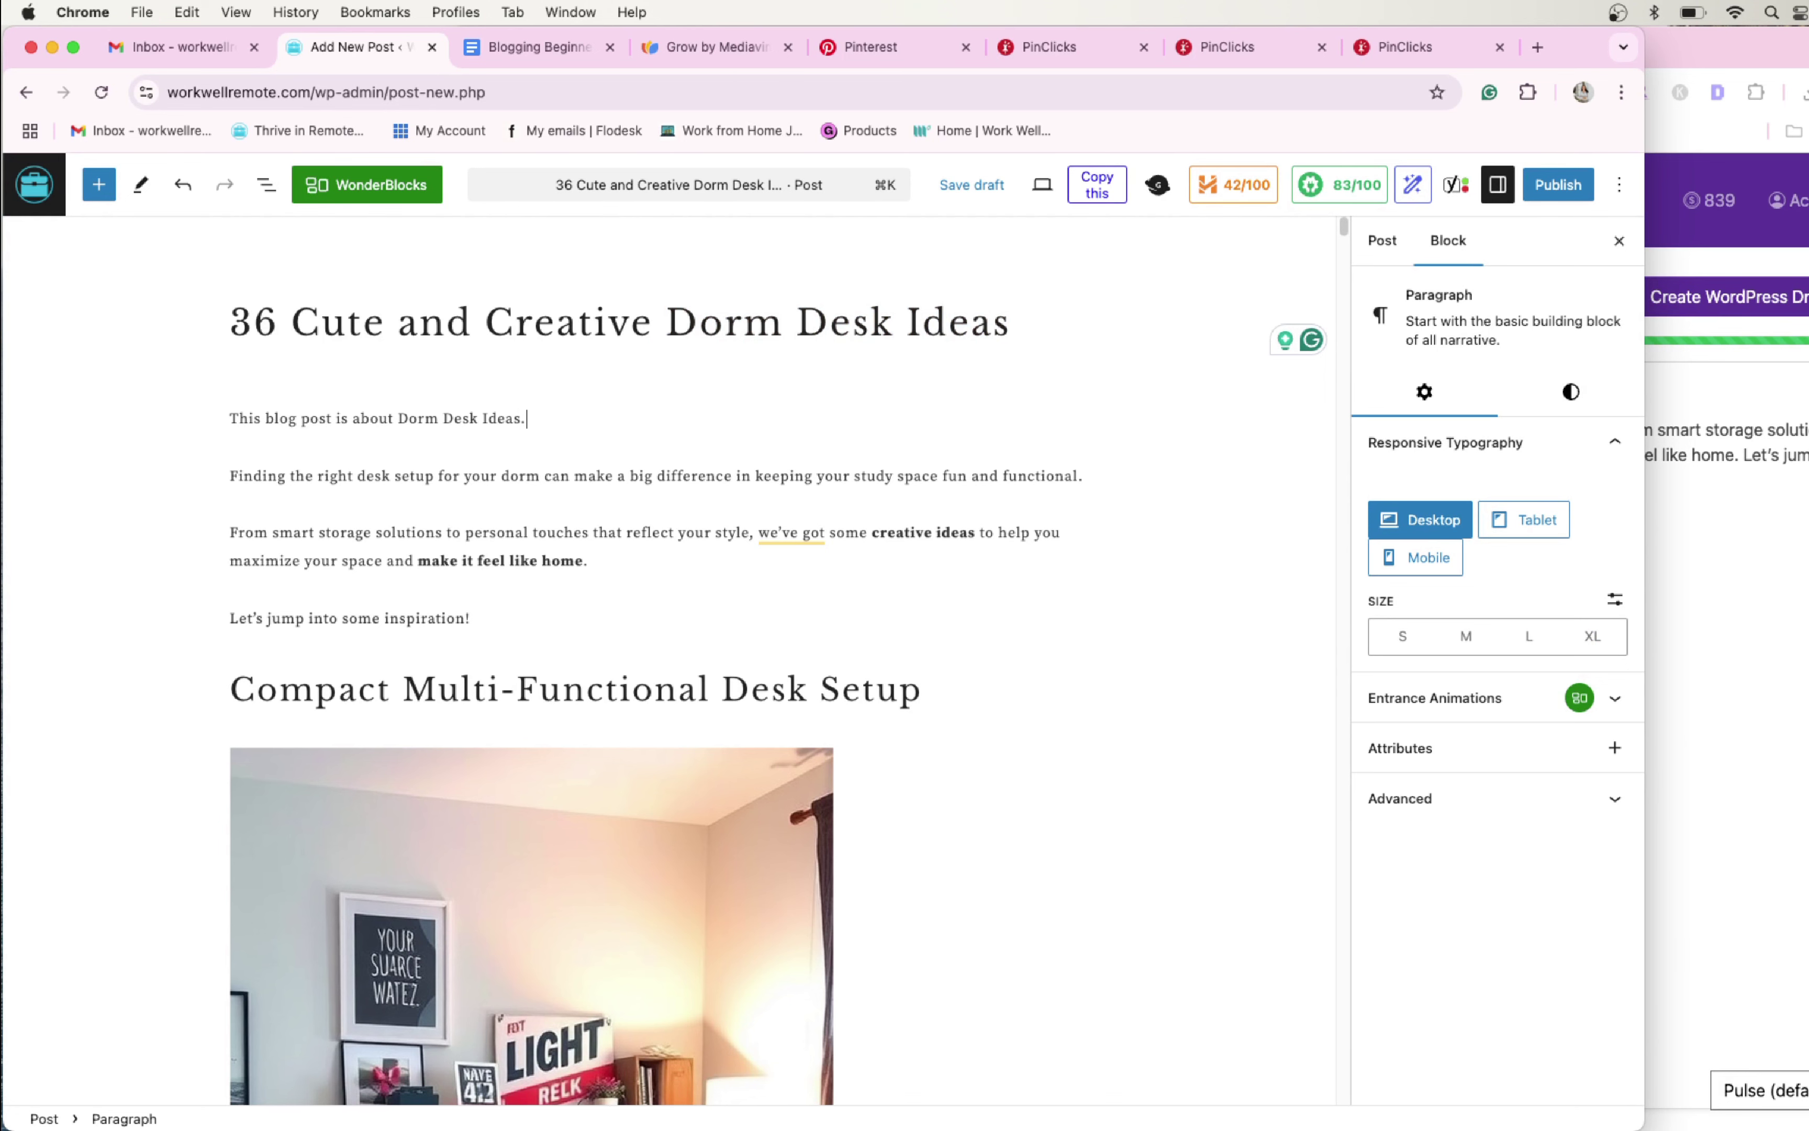
drag(528, 419, 398, 421)
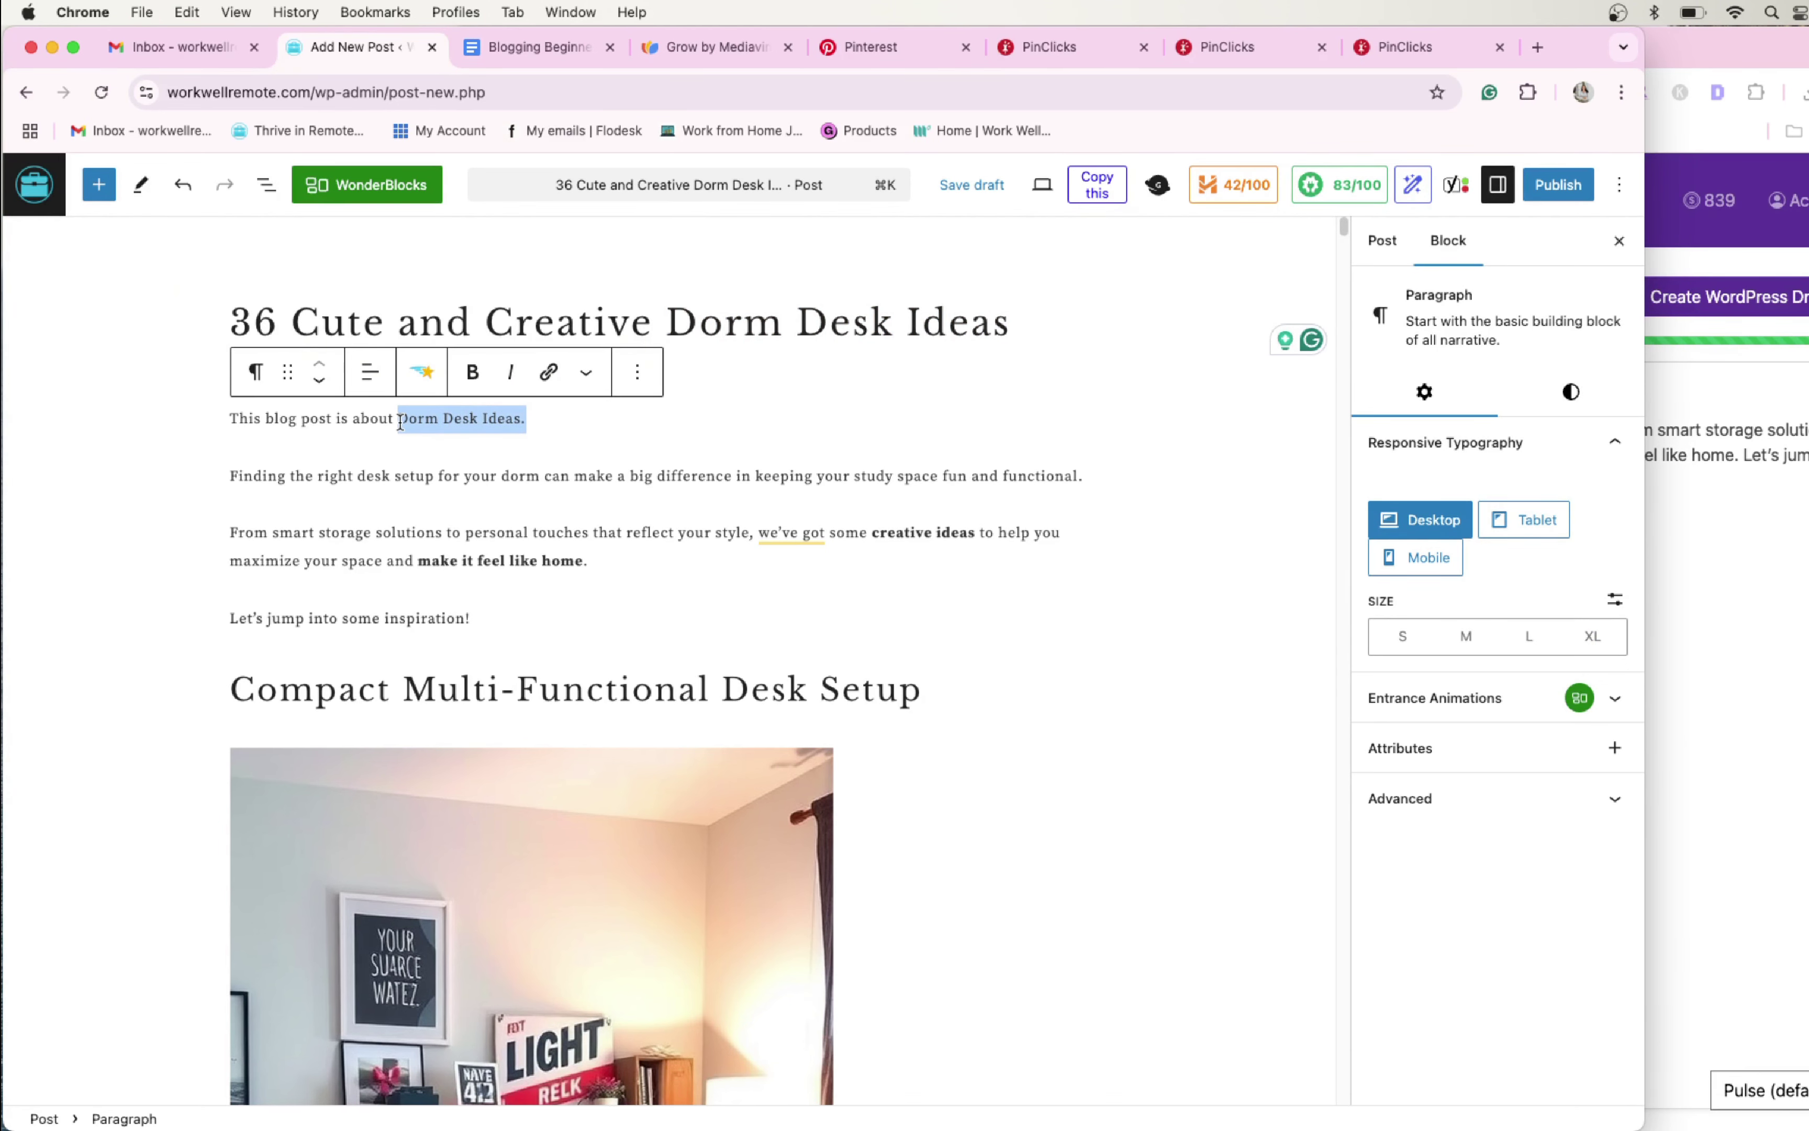
click(471, 379)
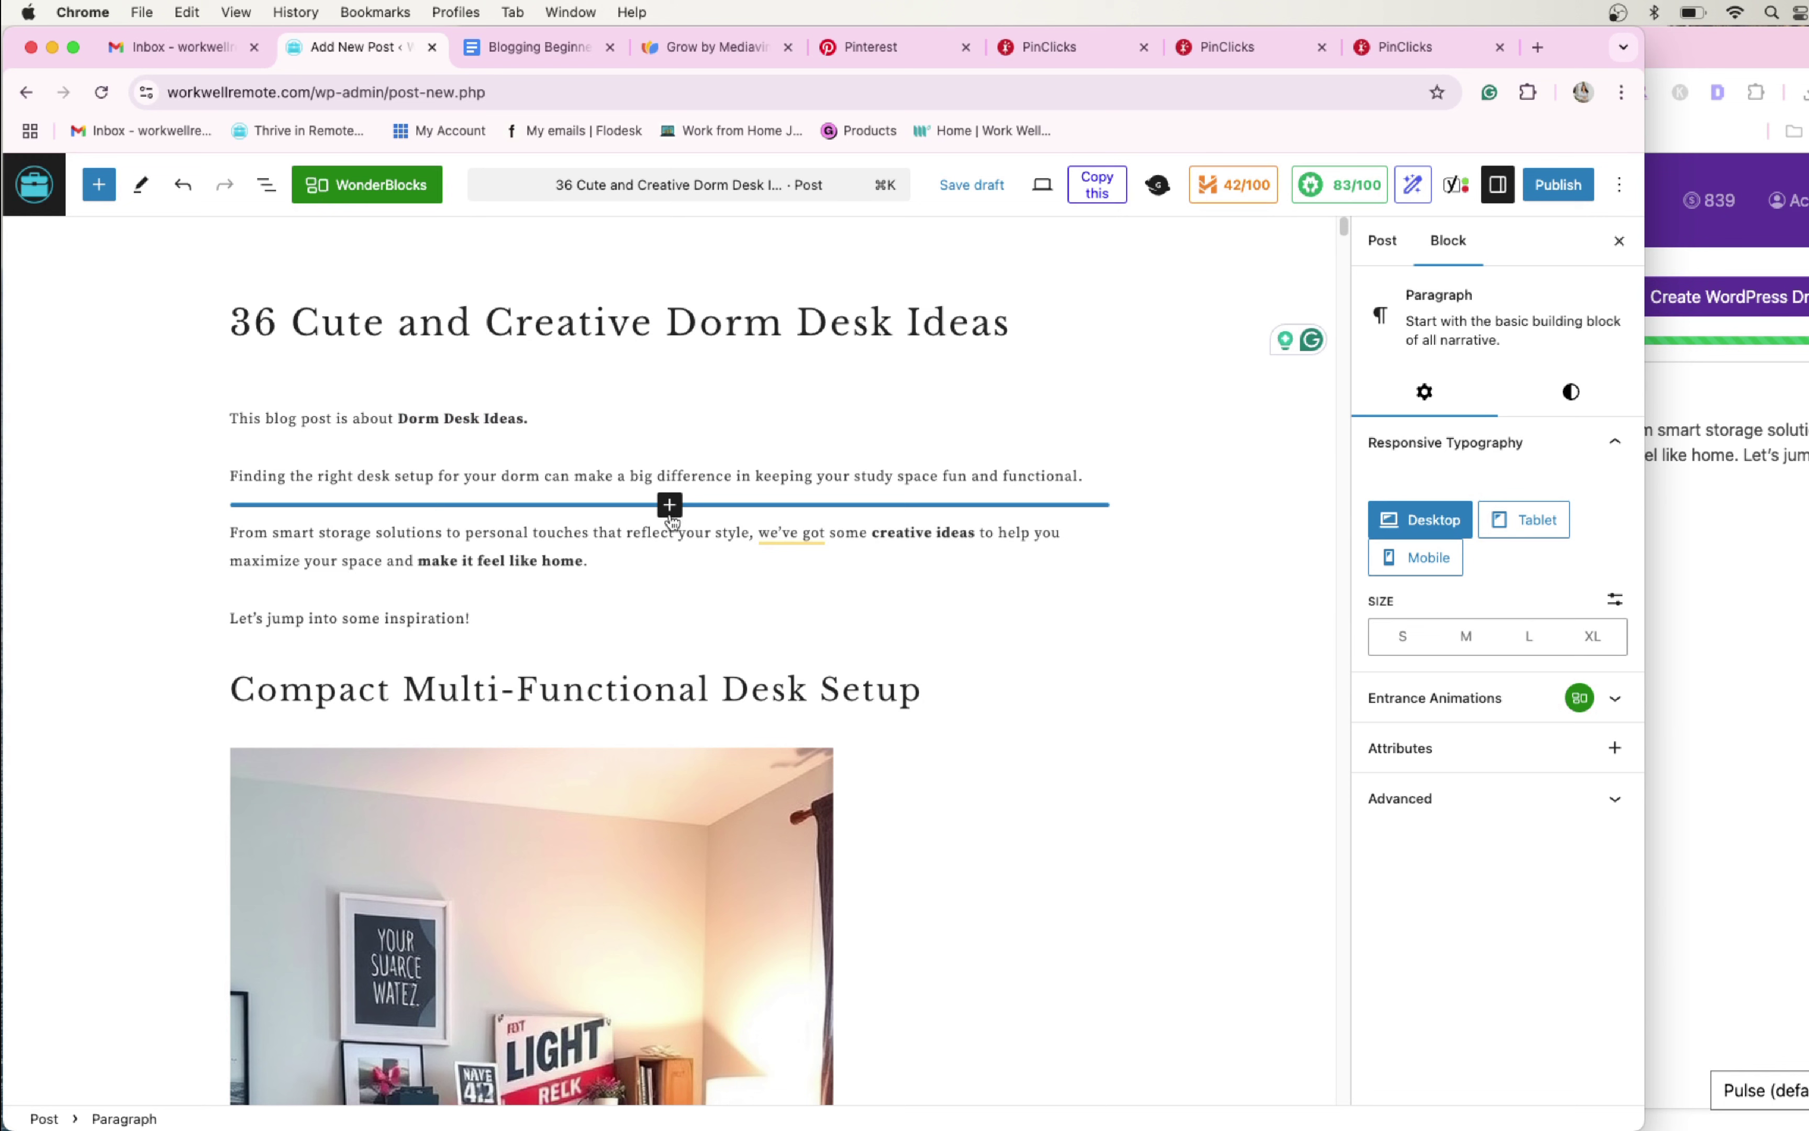
Start the pre-publish check and upload the post's external images to the Media Library
scroll(666, 501, down, 8)
click(1558, 184)
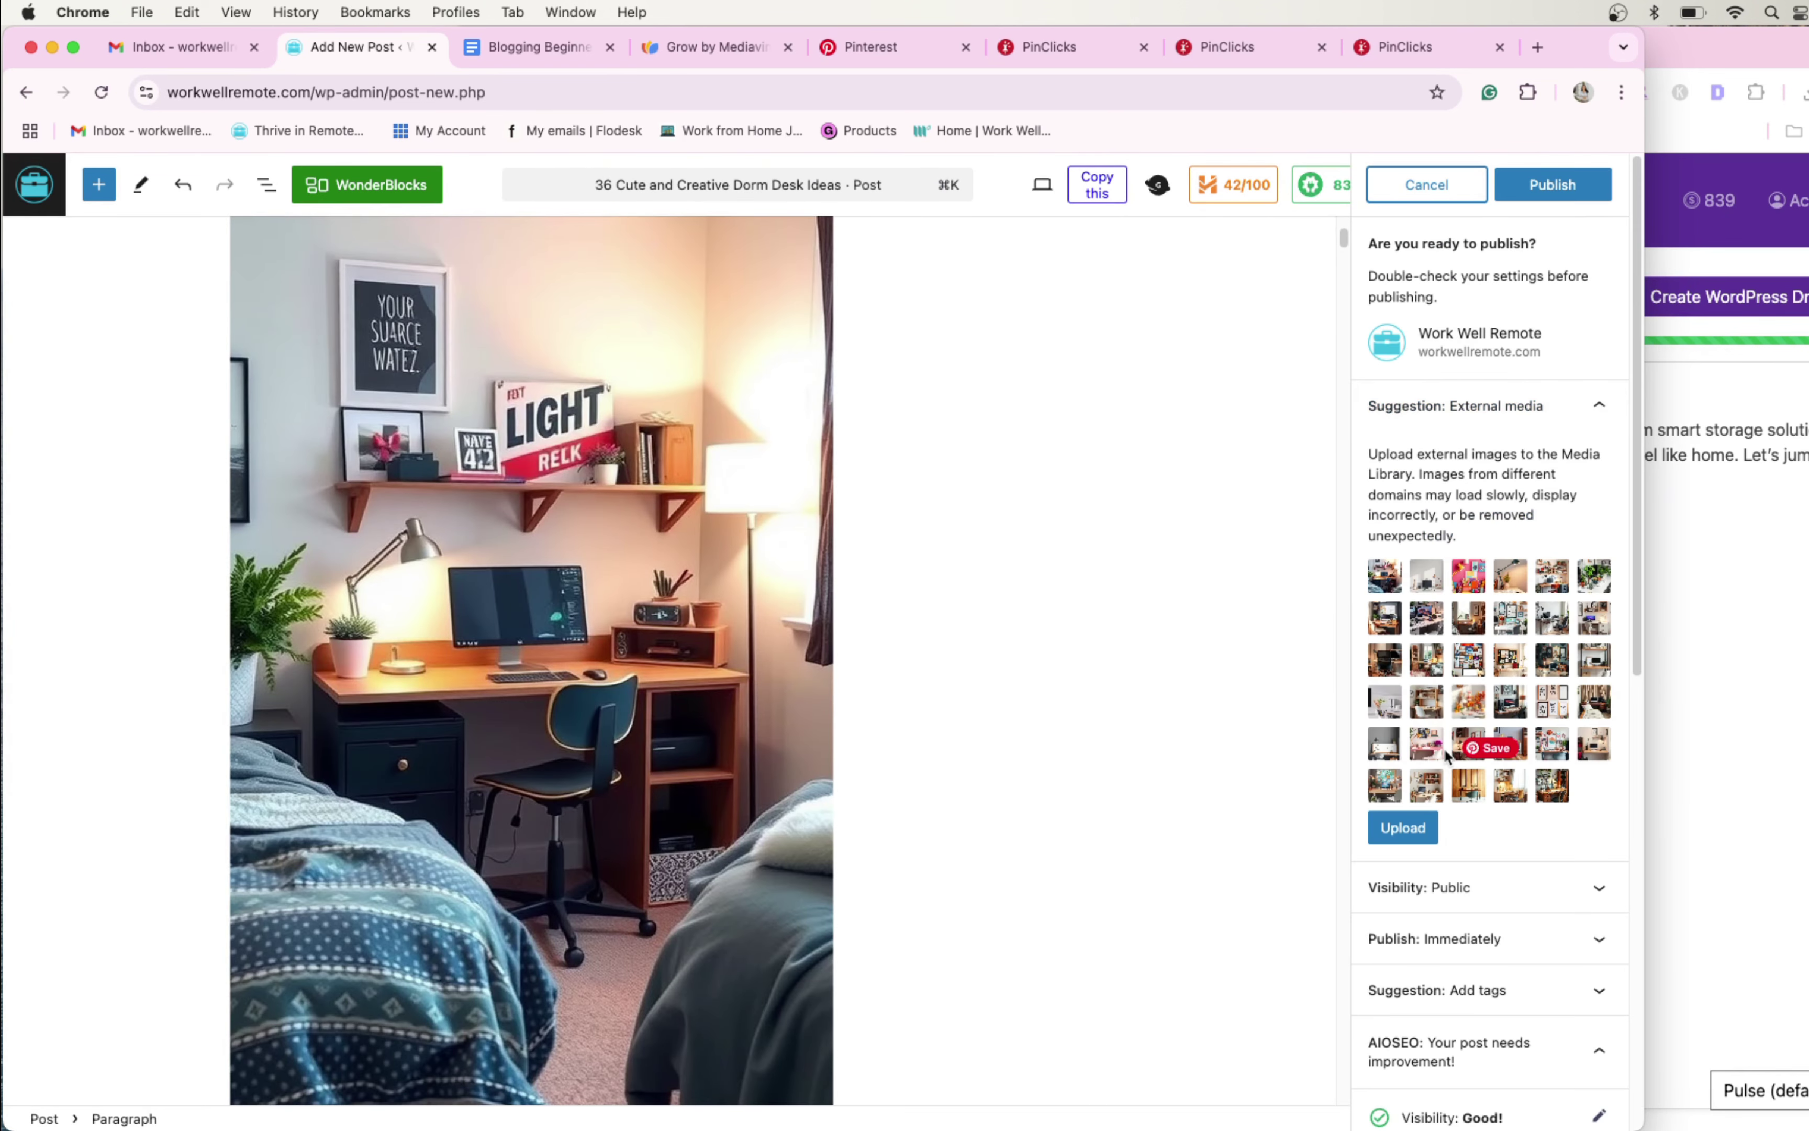
scroll(1034, 575, up, 2)
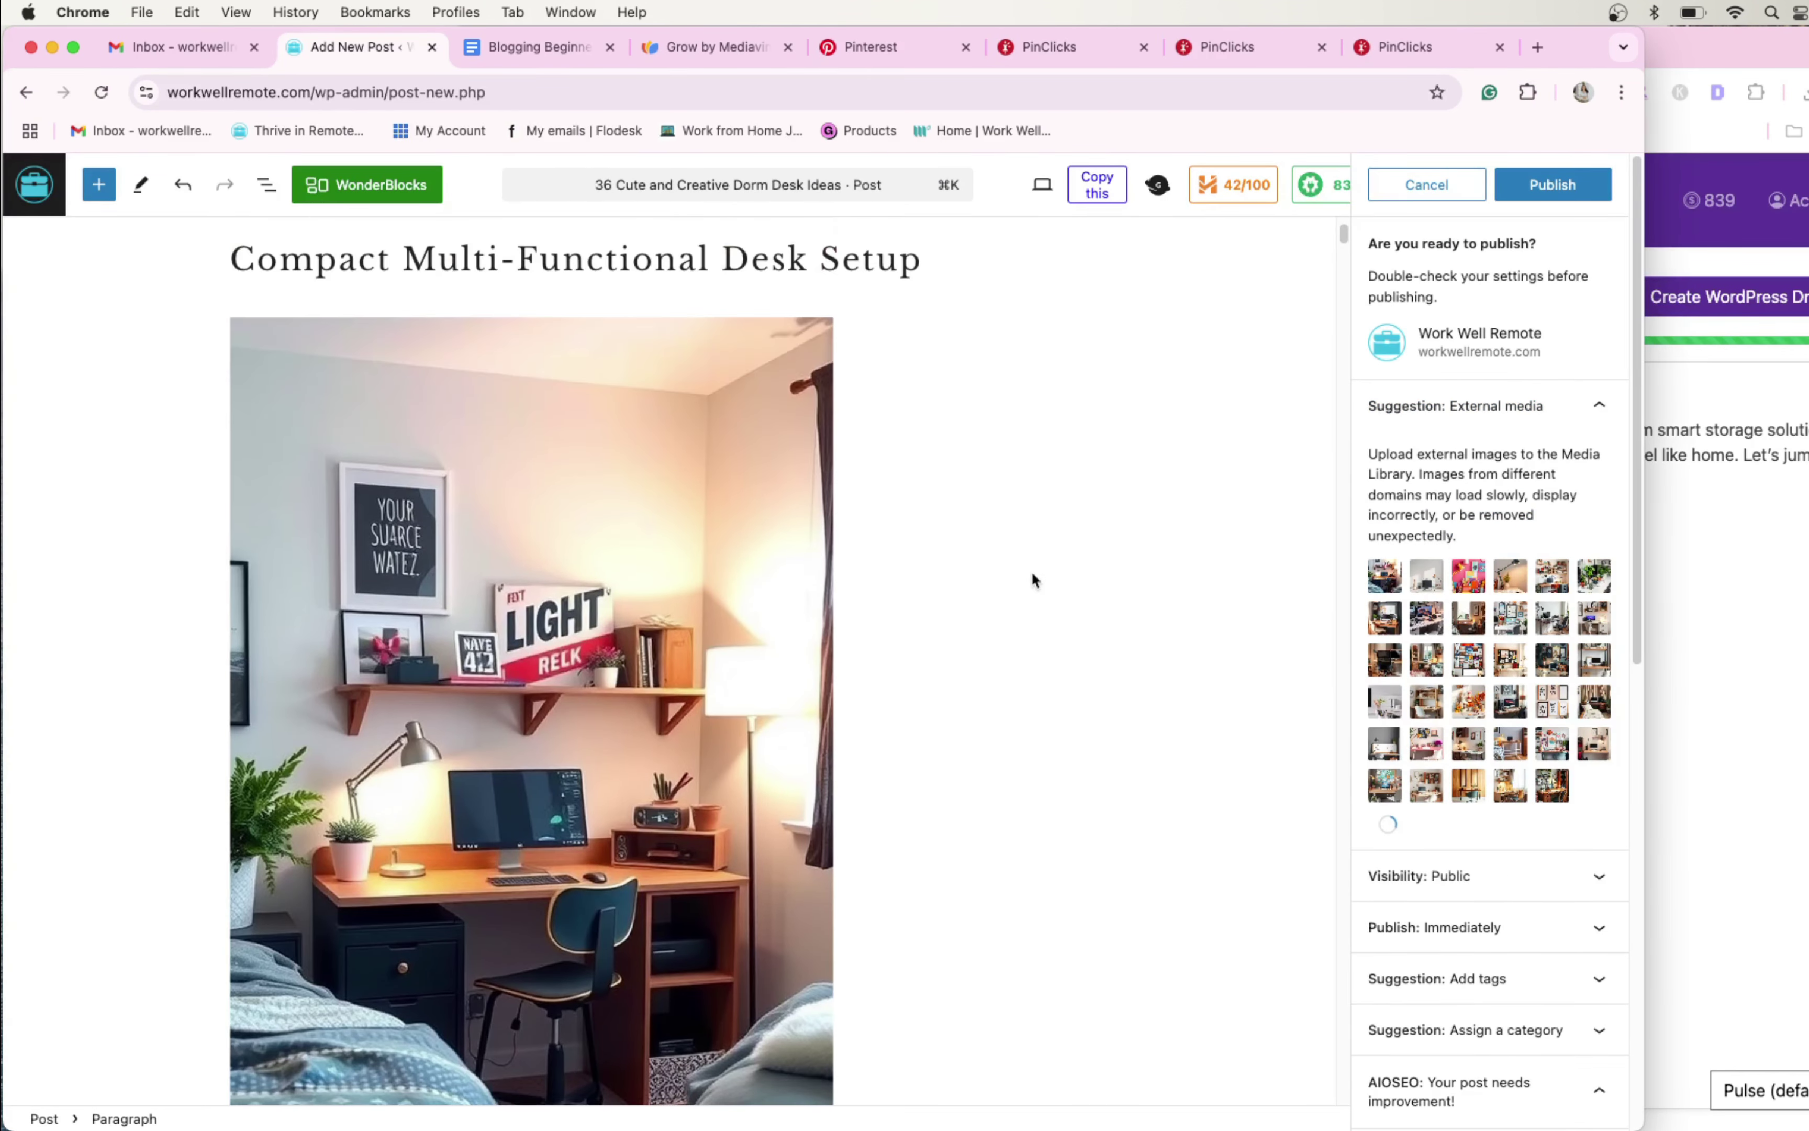
scroll(1033, 575, down, 5)
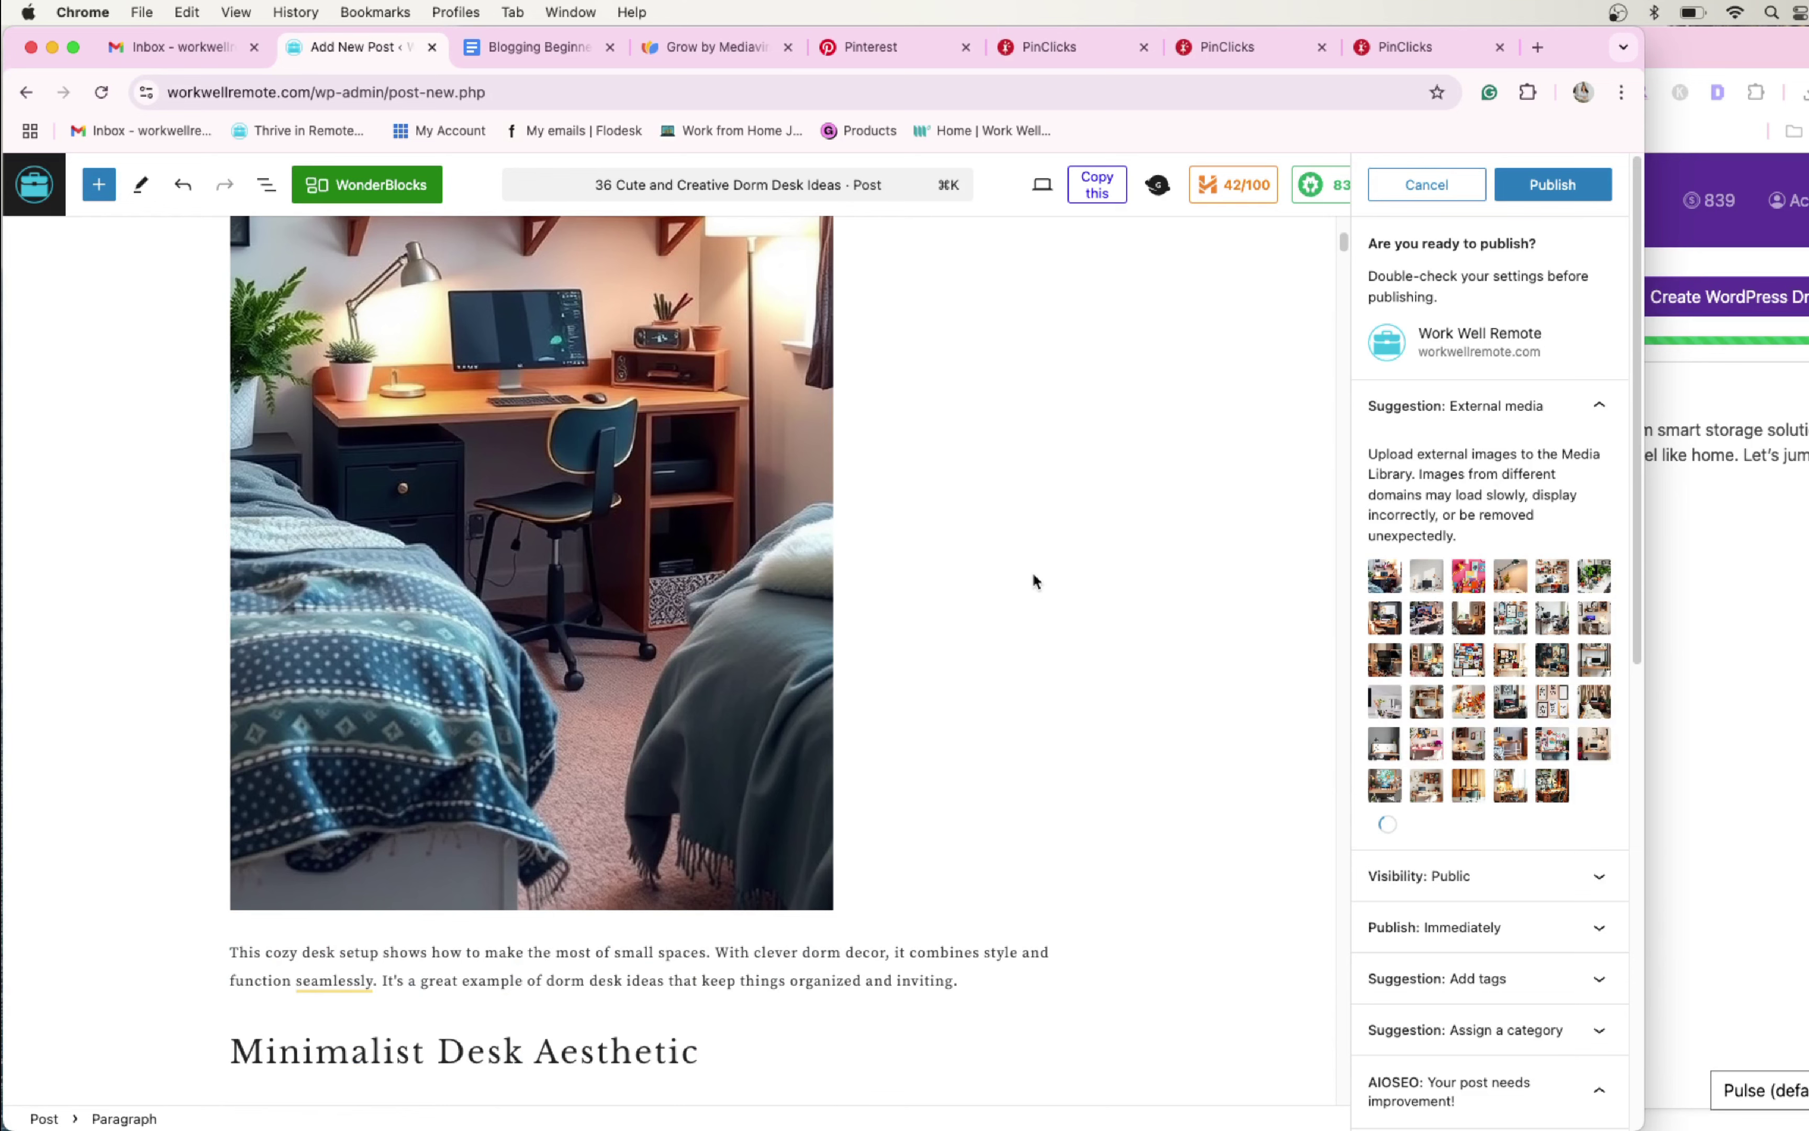
Change the number in the post title so it reads "35 Cute and Creative Dorm Desk Ideas"
key(BackSpace)
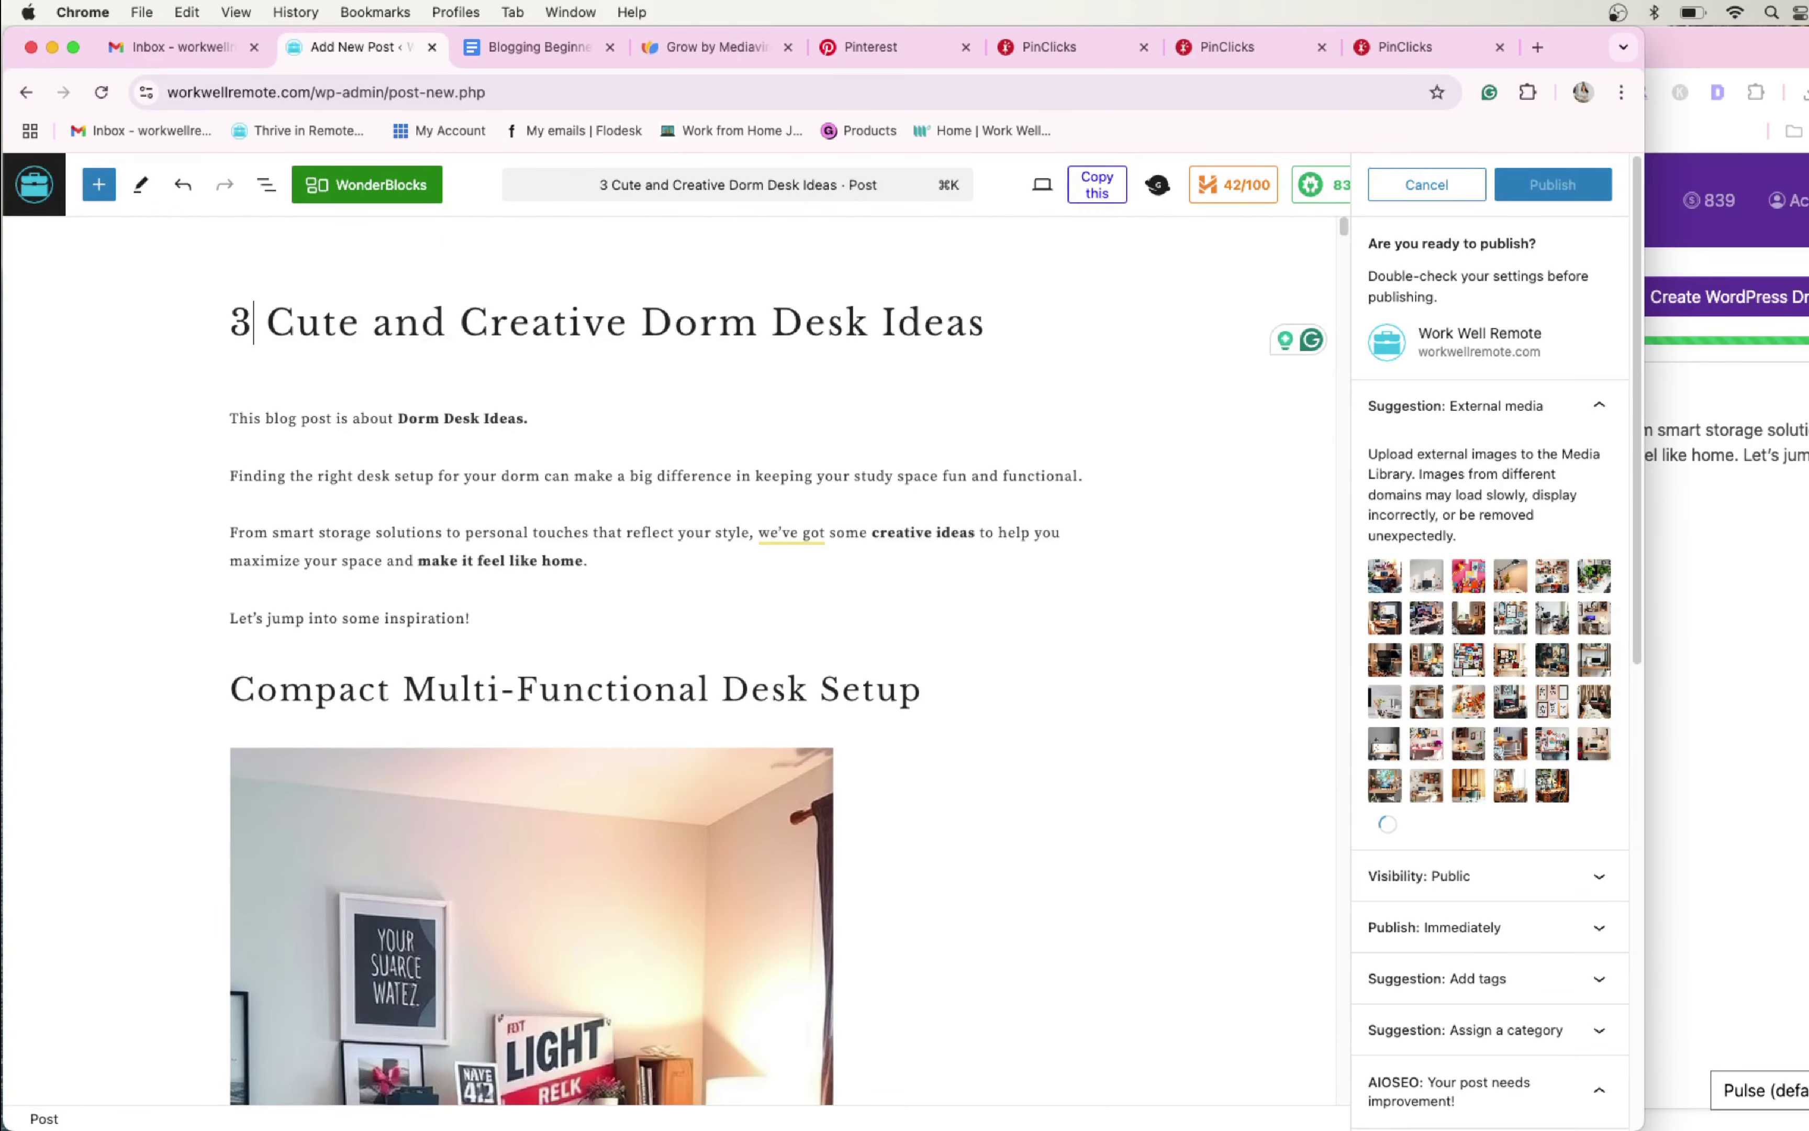
text(5)
click(617, 532)
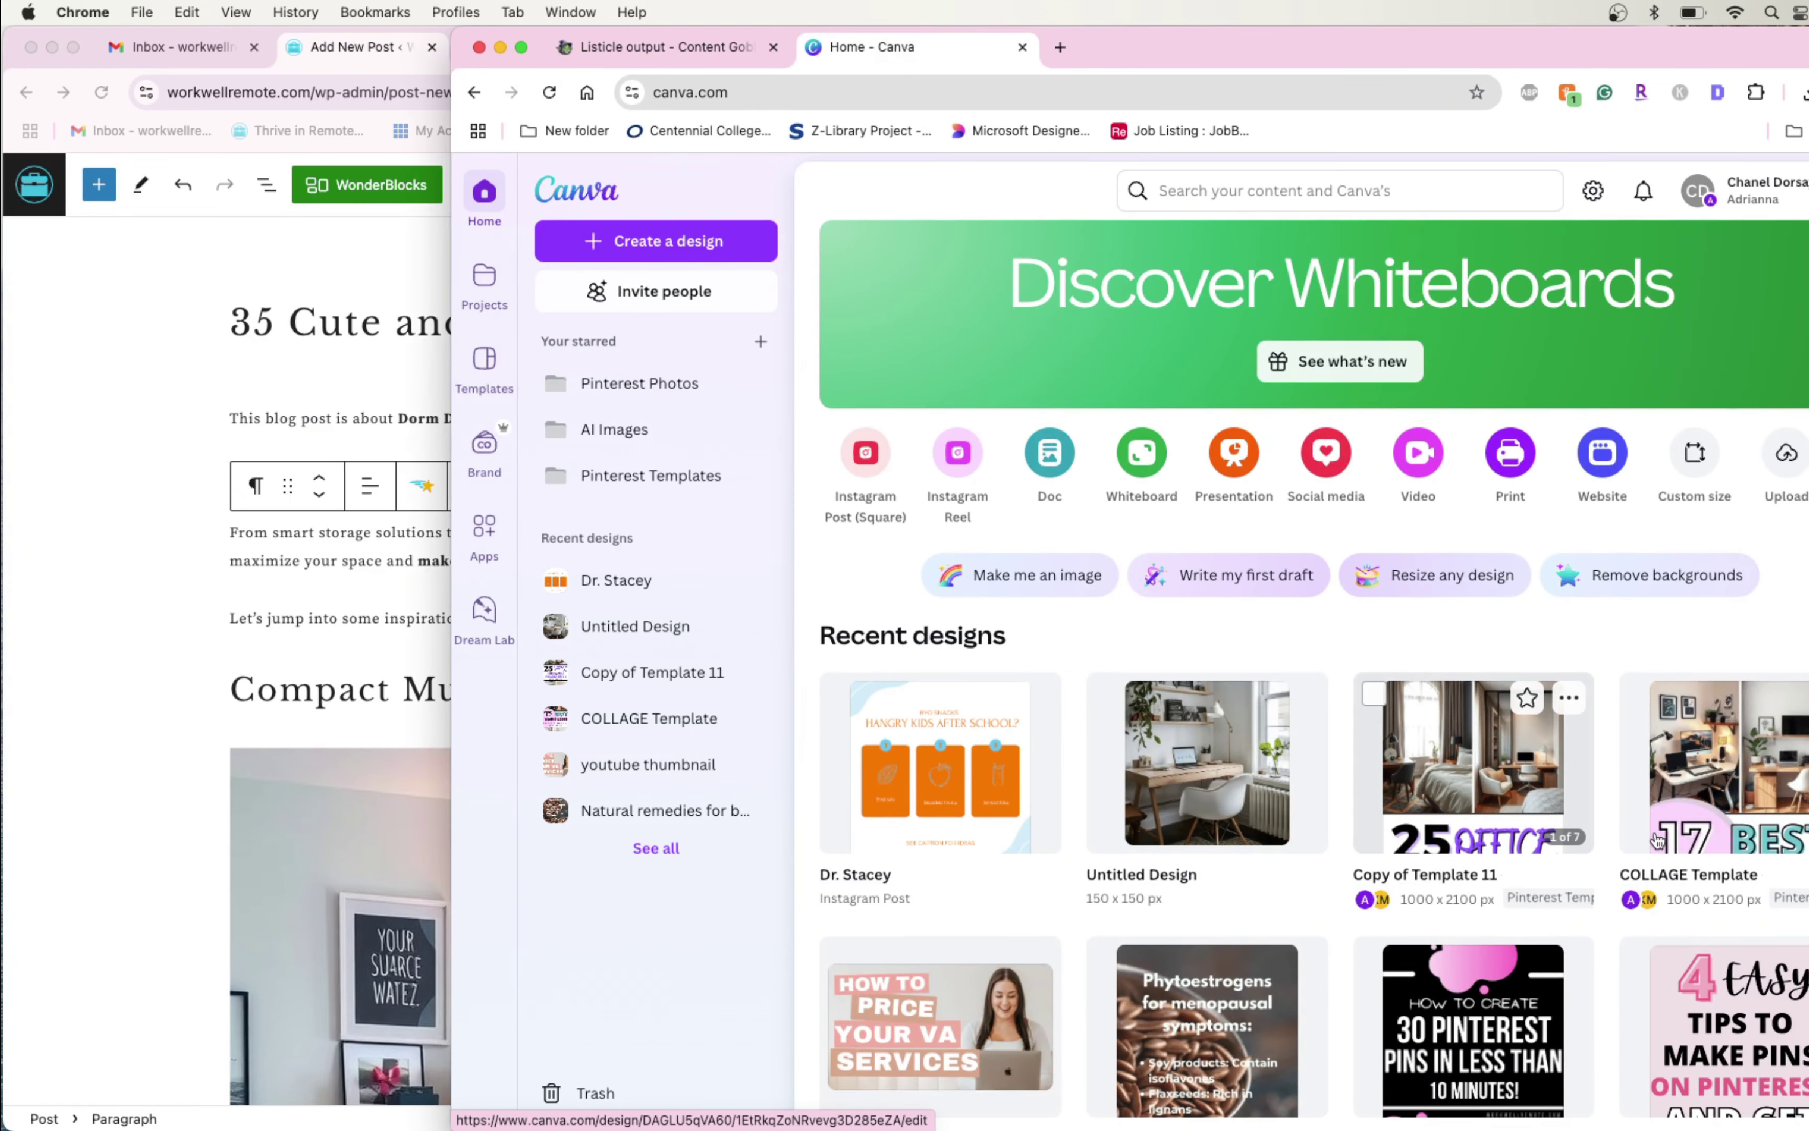
In Canva, open the COLLAGE Template design and recolour the "APARTMENT IDEAS" text on page 2 dark pink
click(1701, 792)
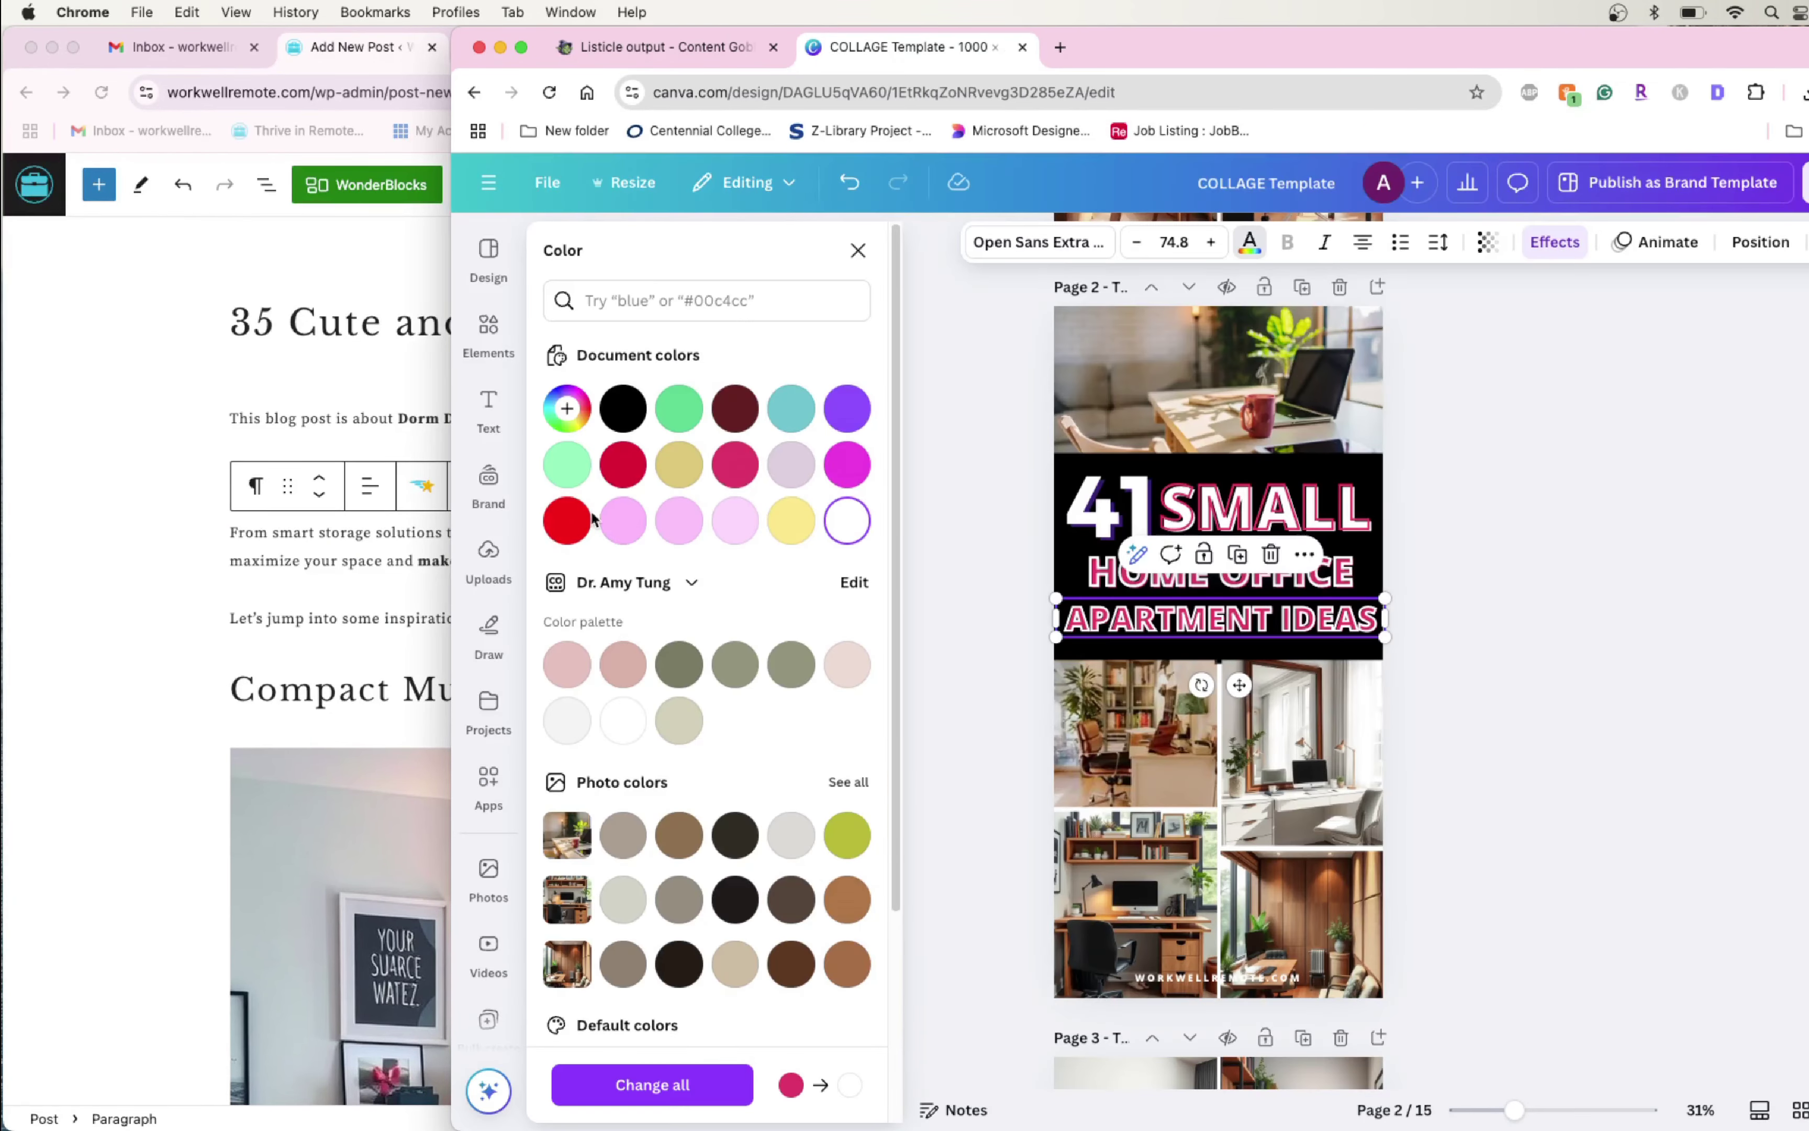
click(735, 465)
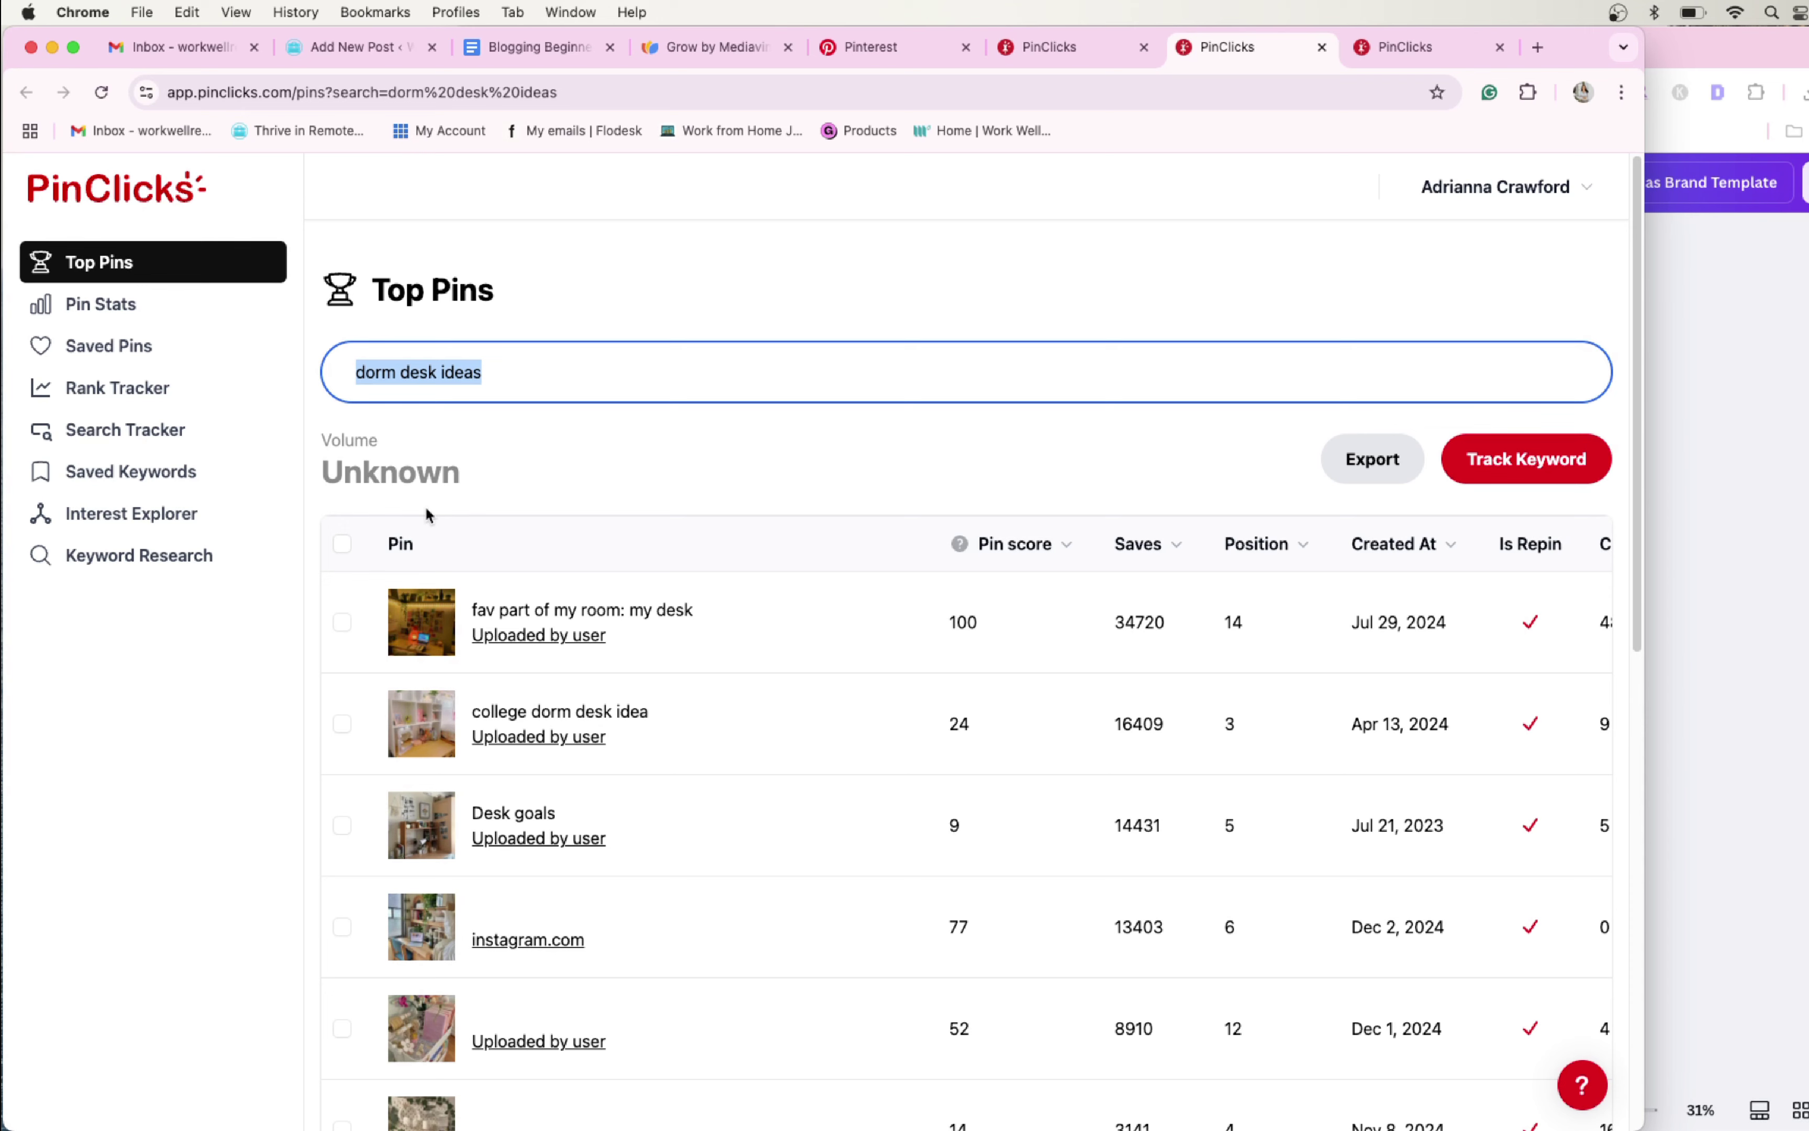
Examine PinClicks' top pins for "dorm desk ideas", comparing their images, saves, pin scores, positions and creation dates
scroll(428, 515, down, 3)
mouse_move(428, 688)
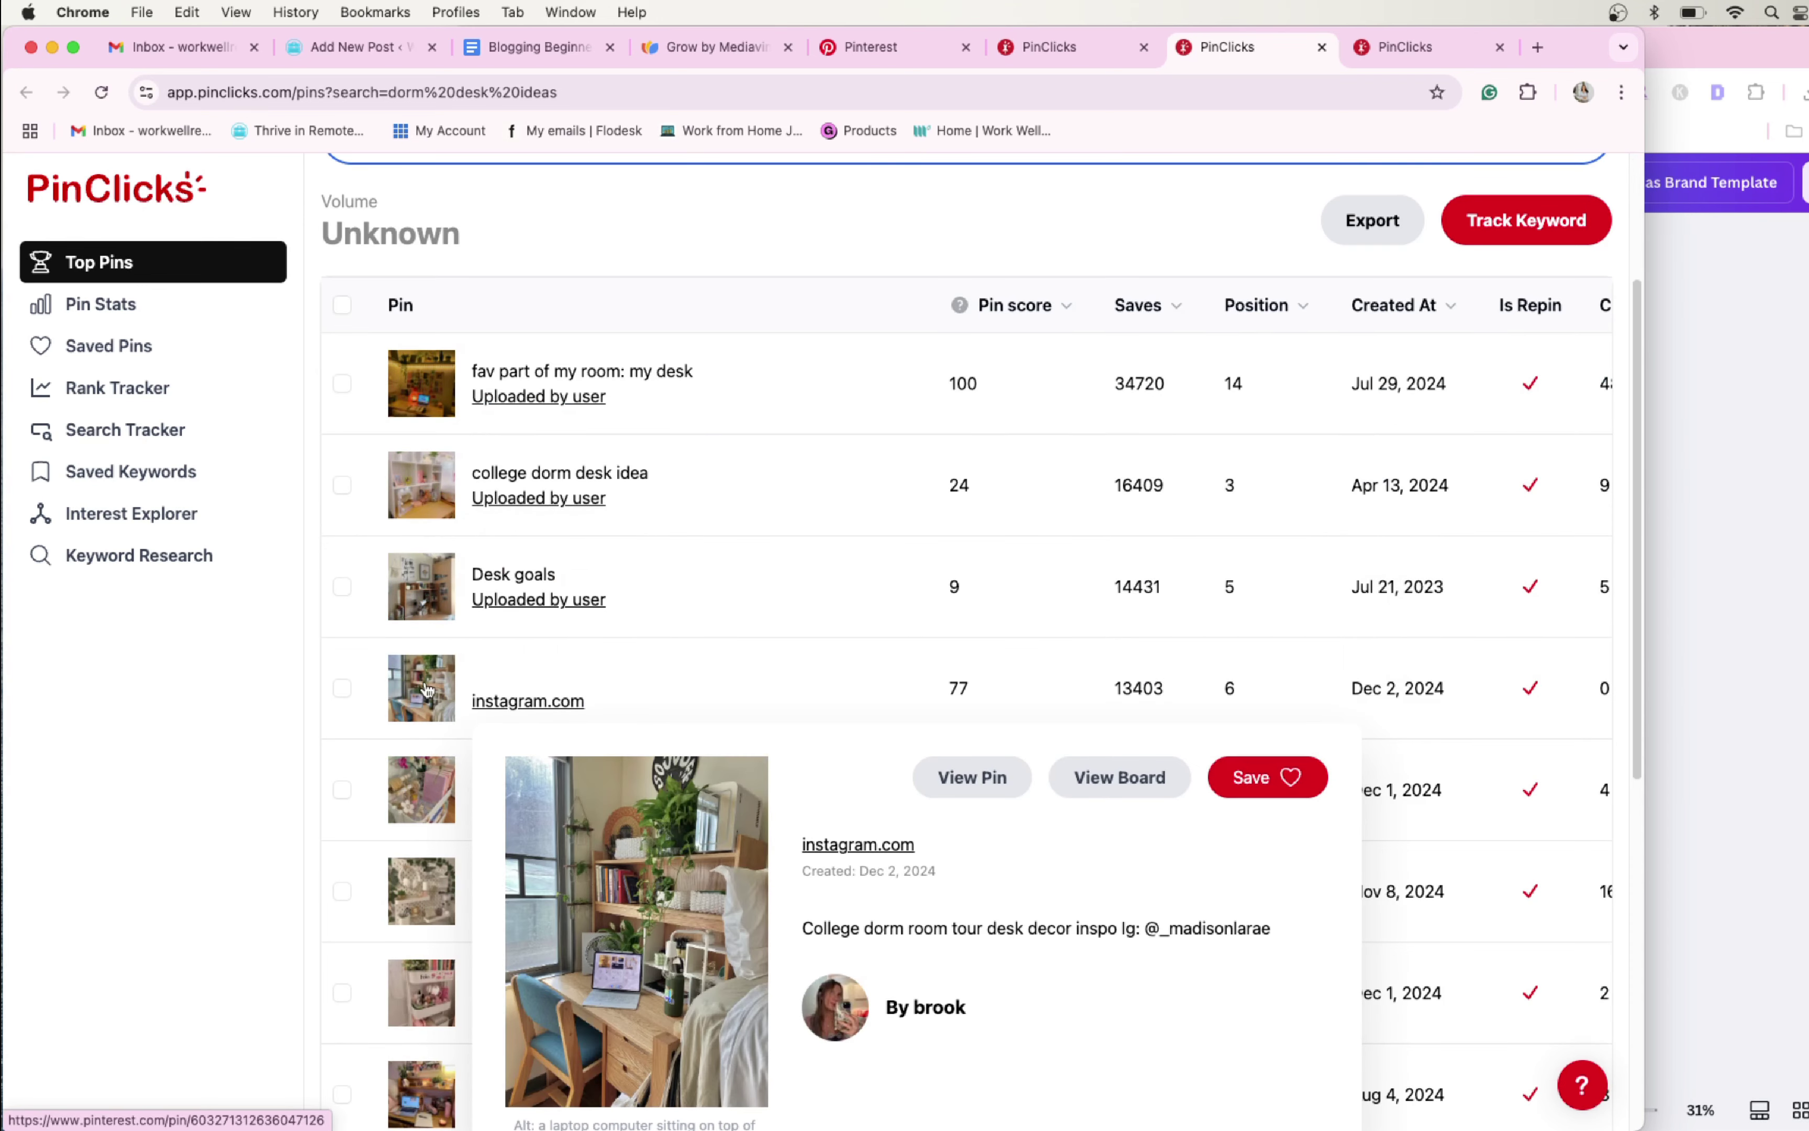
scroll(1253, 519, up, 2)
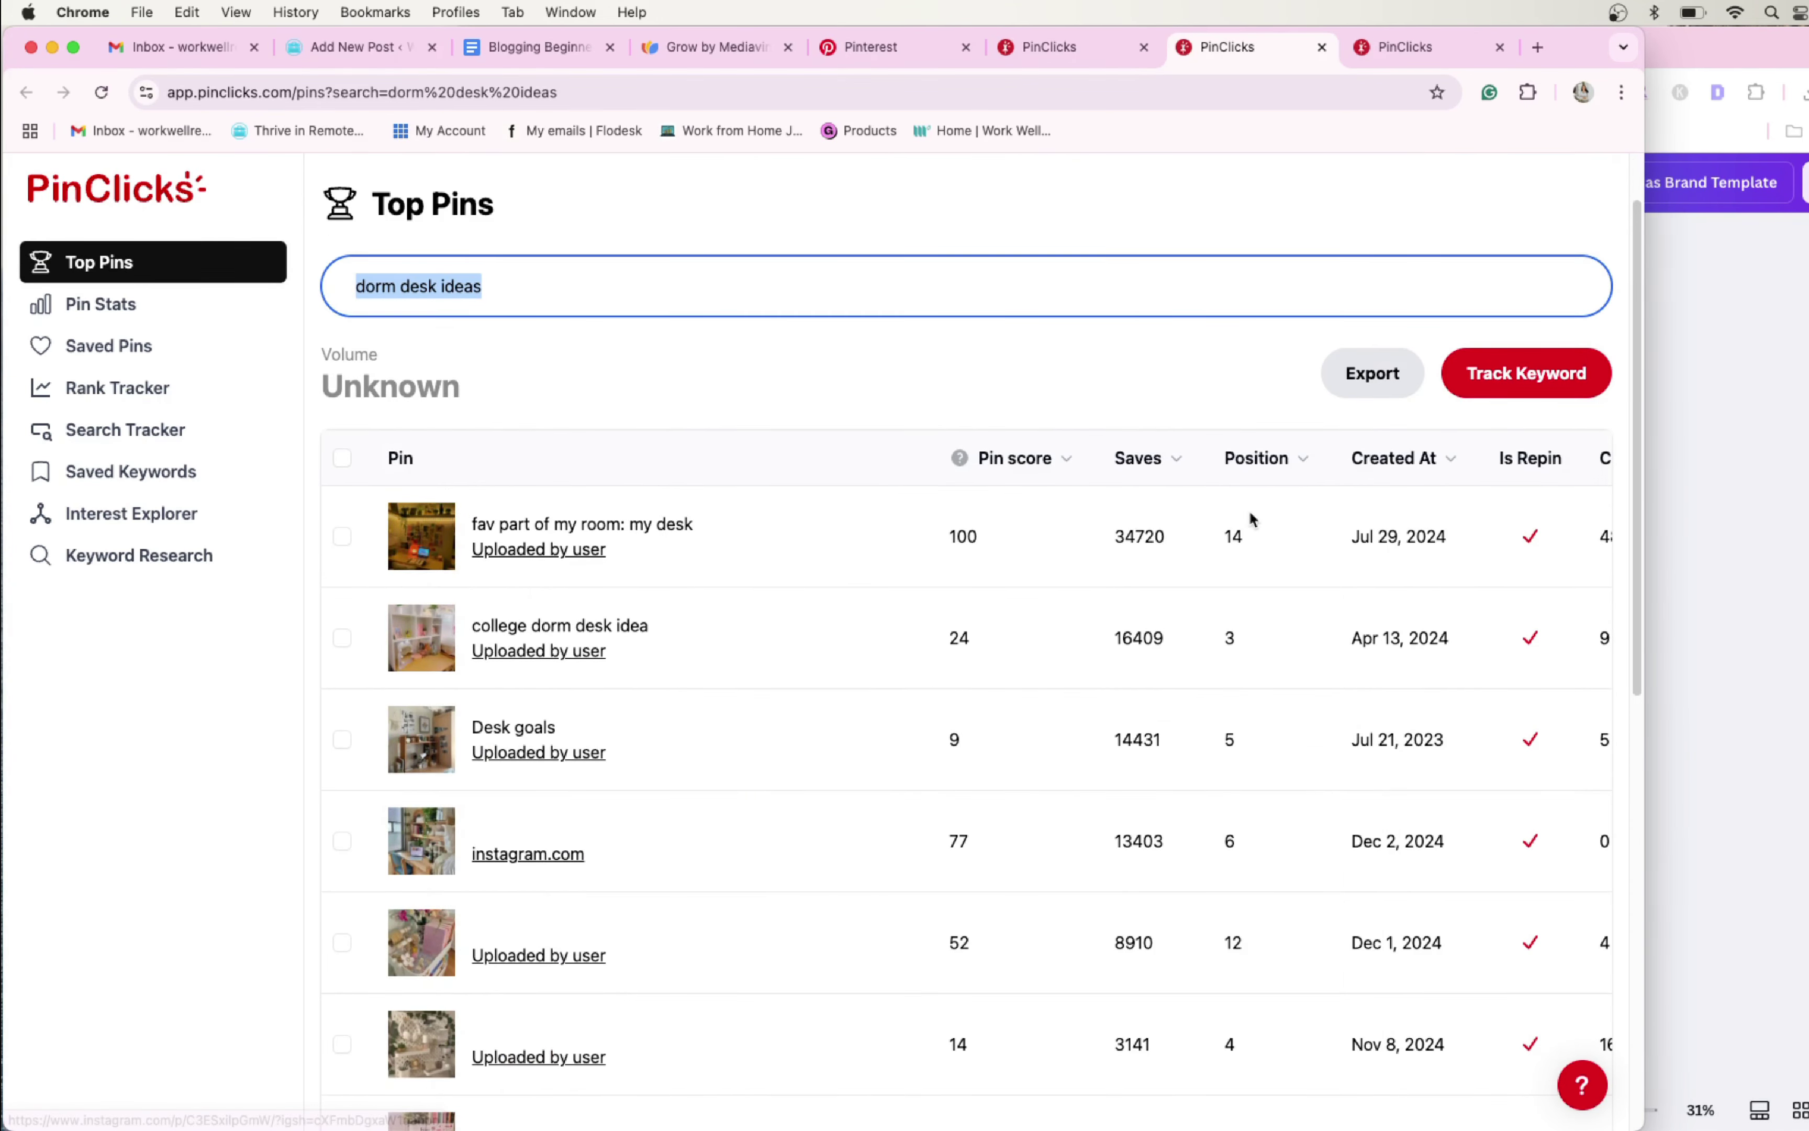
scroll(1253, 518, down, 3)
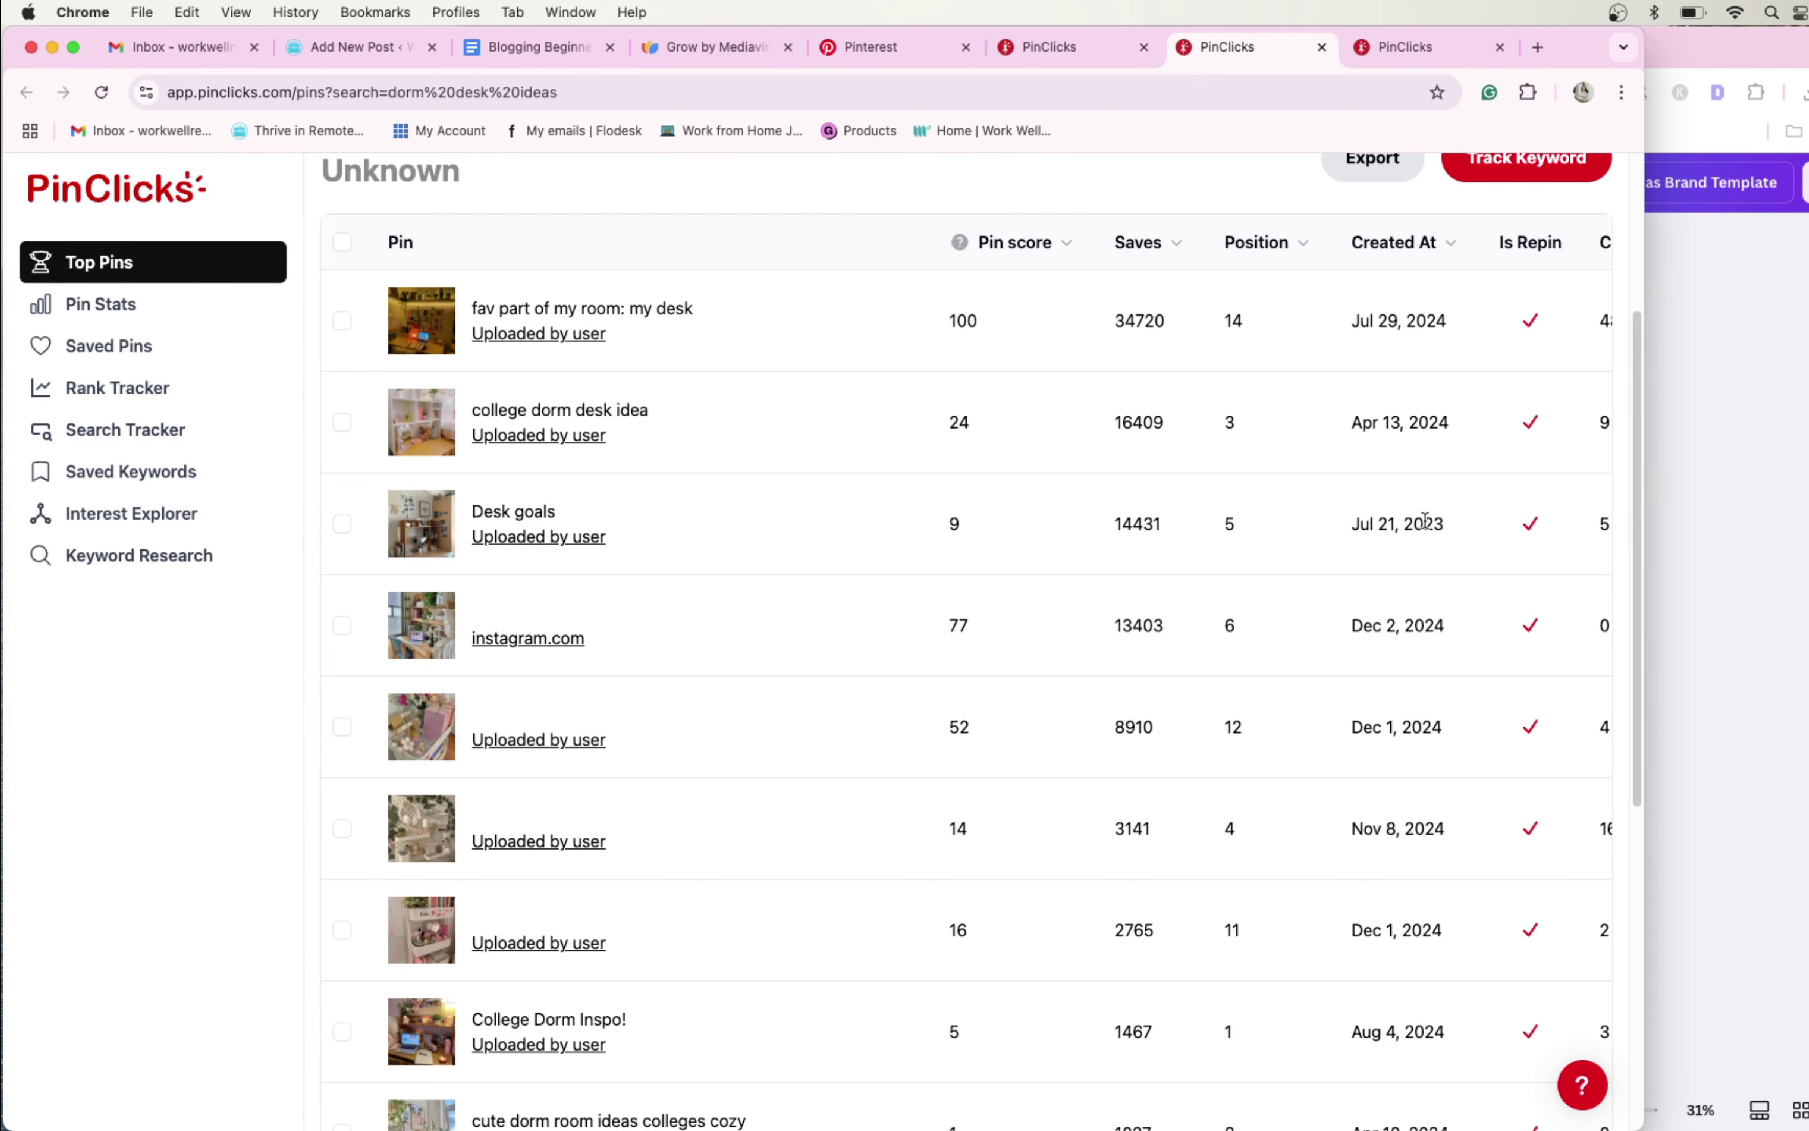
scroll(1135, 449, up, 3)
click(1135, 443)
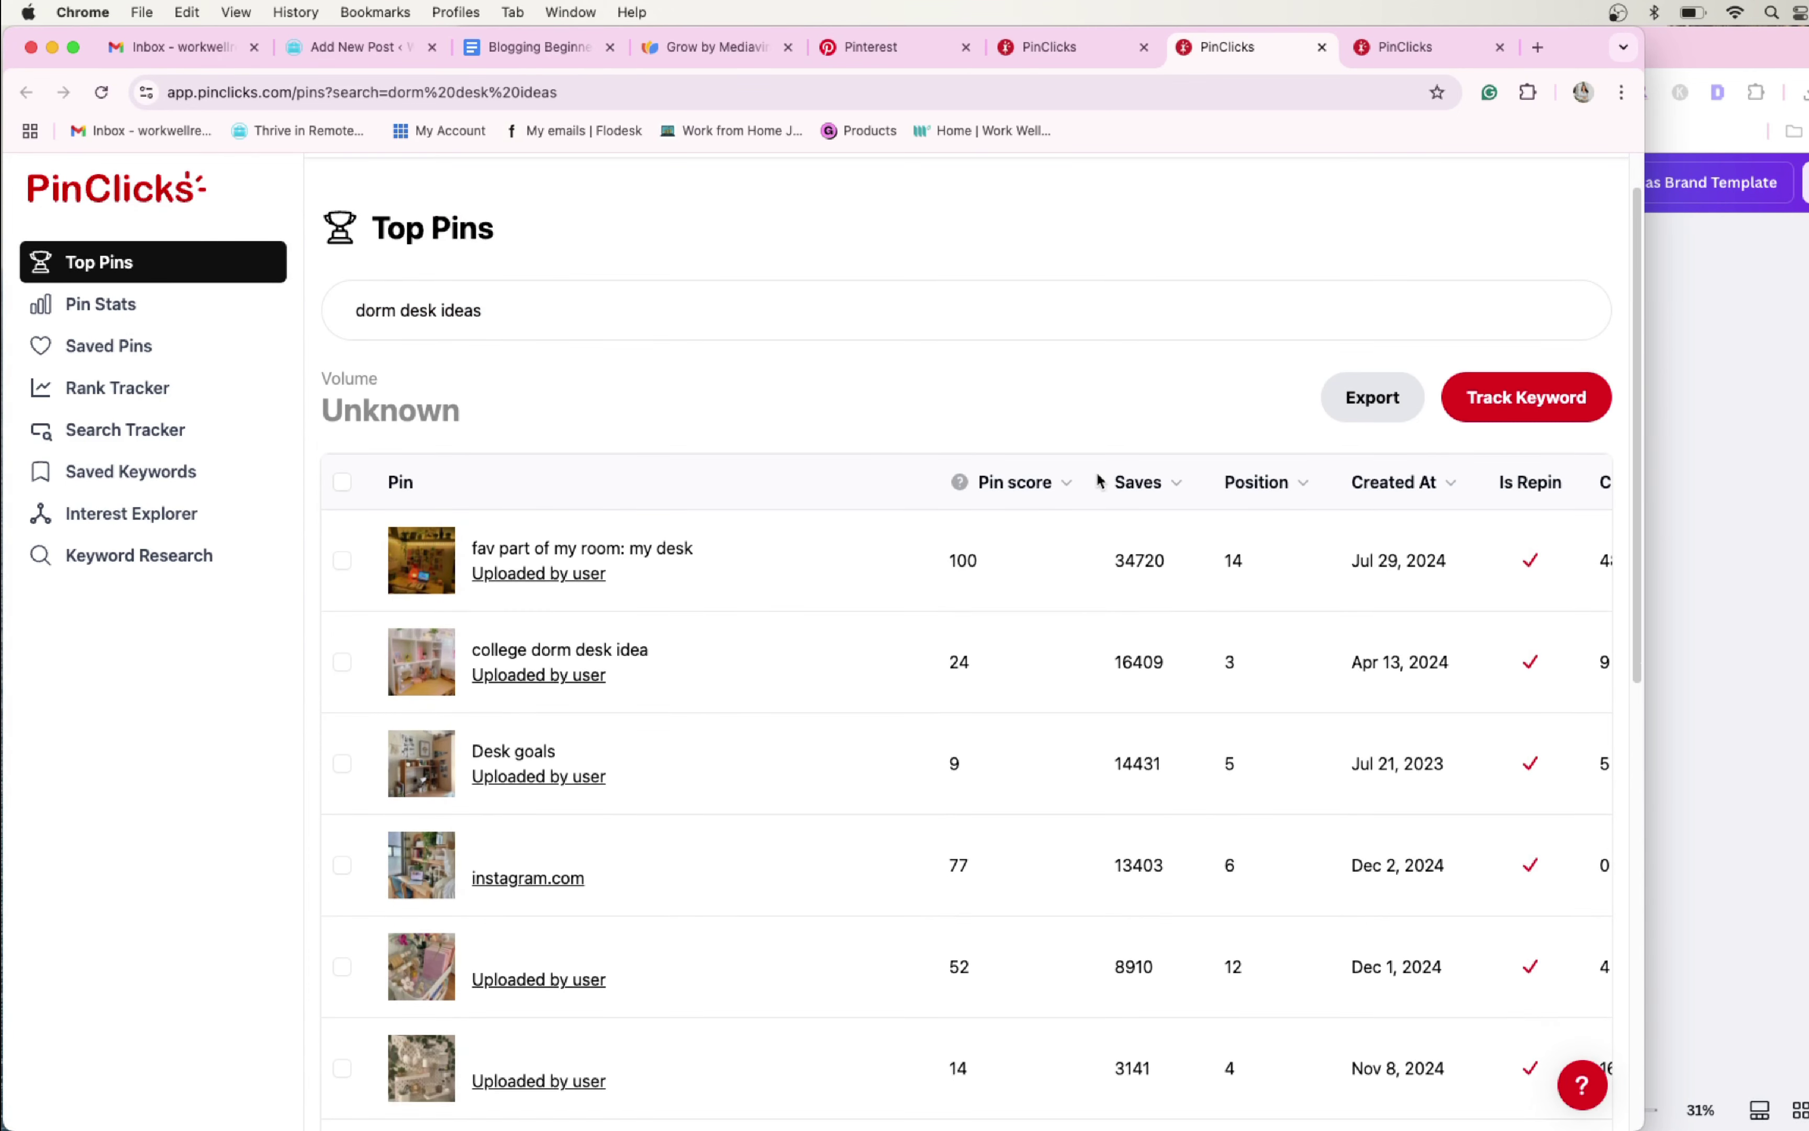
scroll(1196, 476, down, 4)
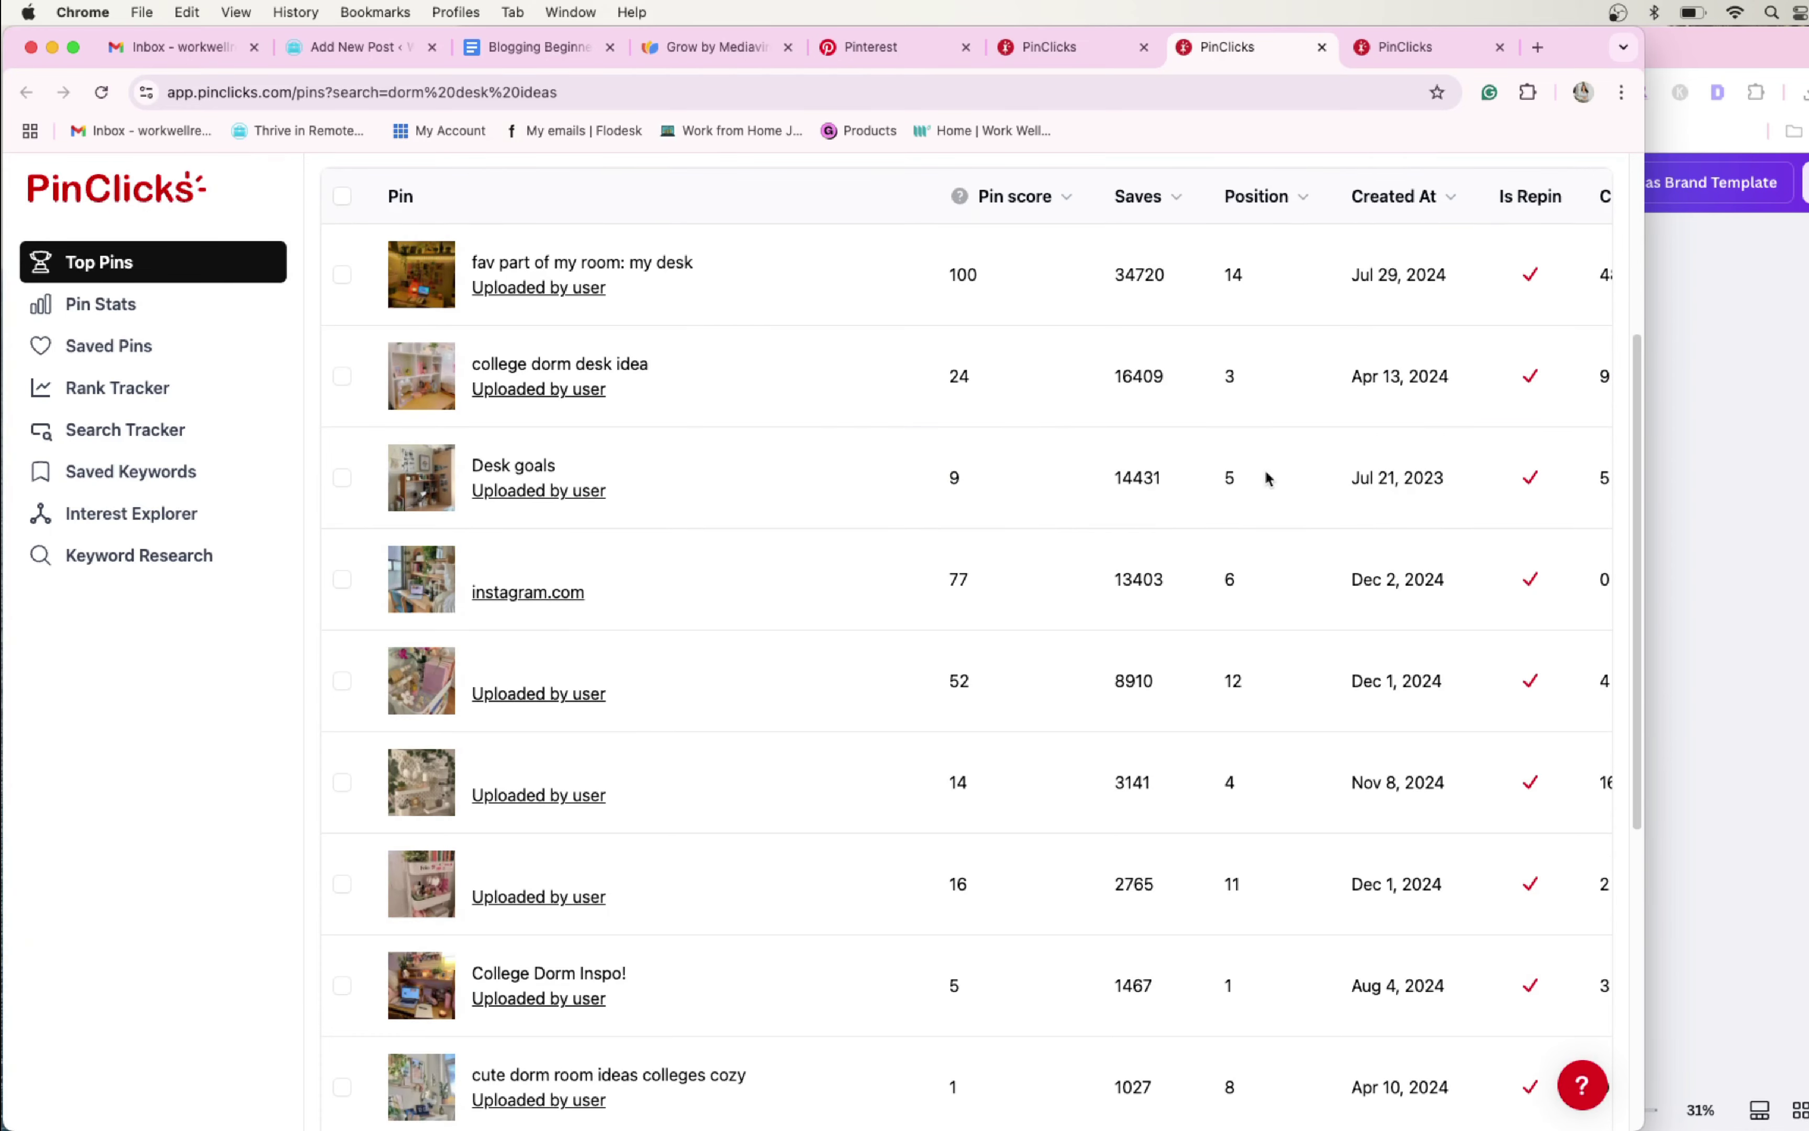
scroll(1266, 476, up, 1)
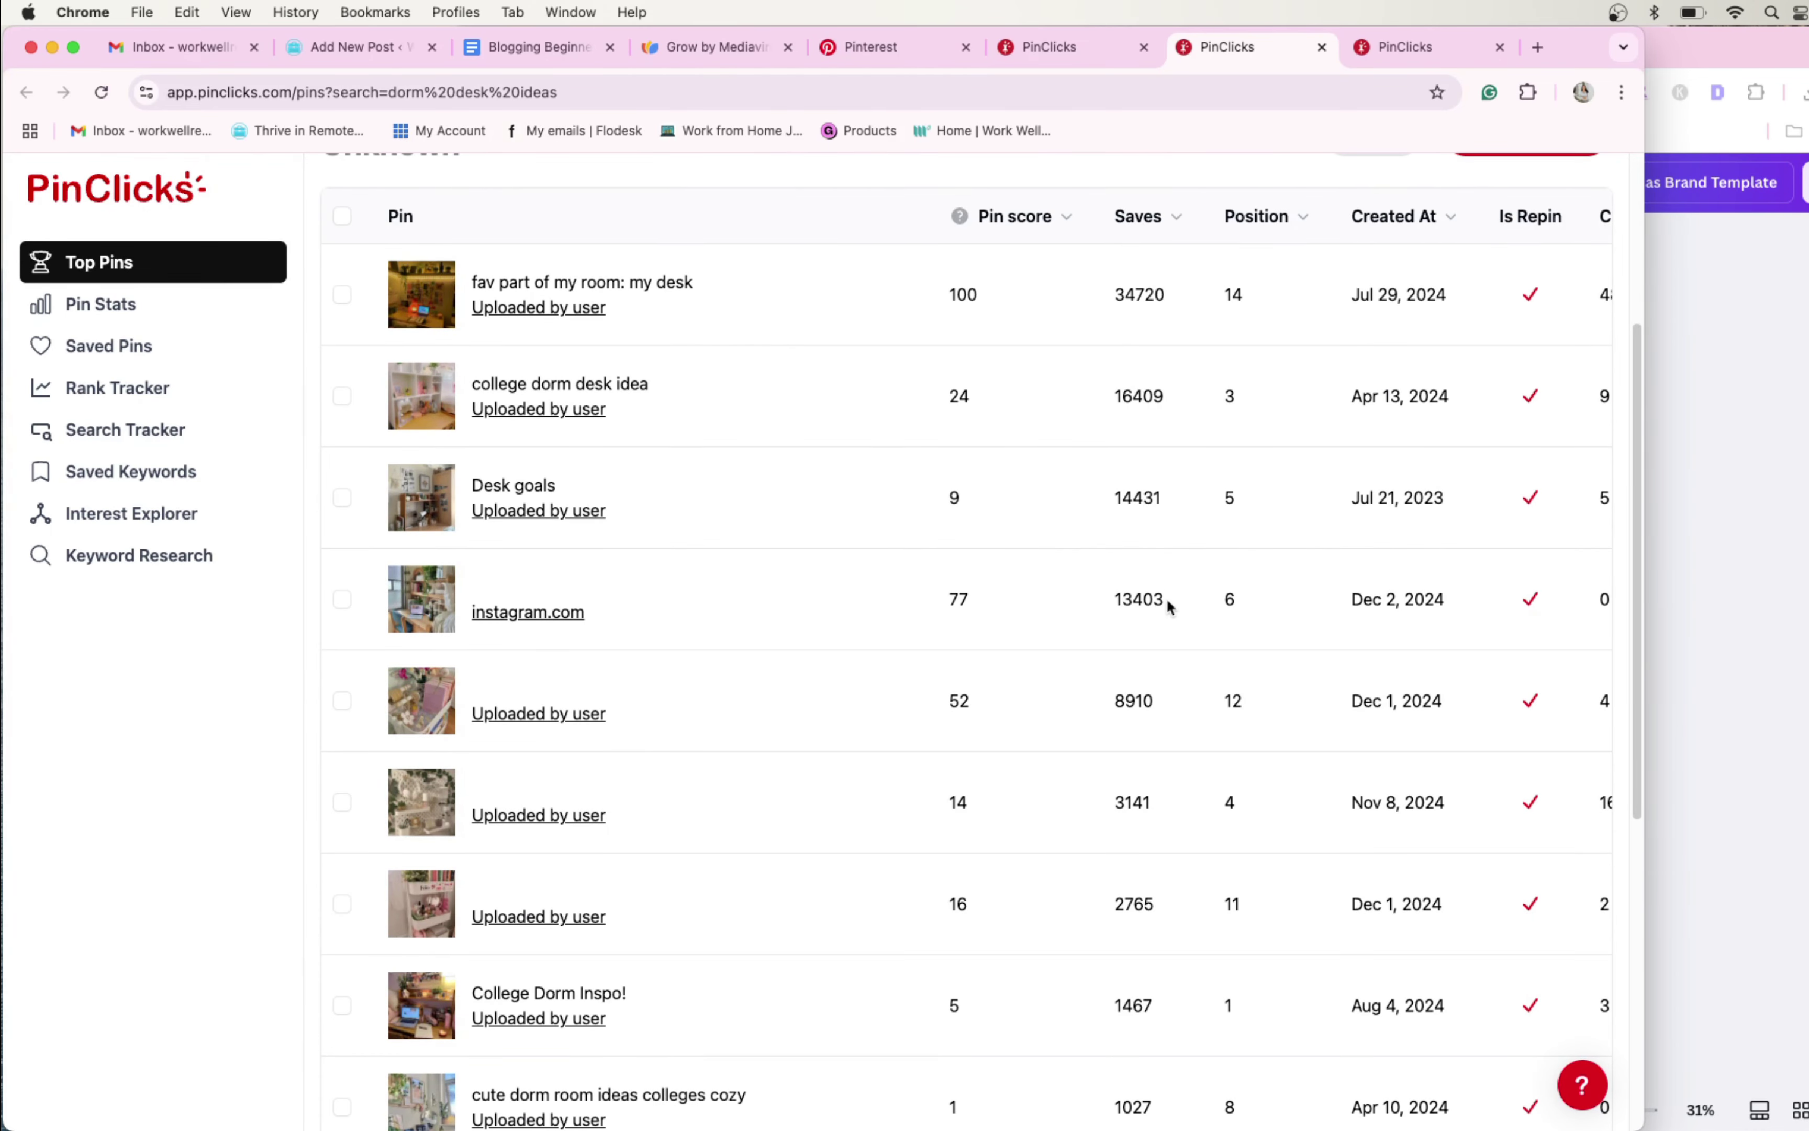
scroll(1051, 575, up, 3)
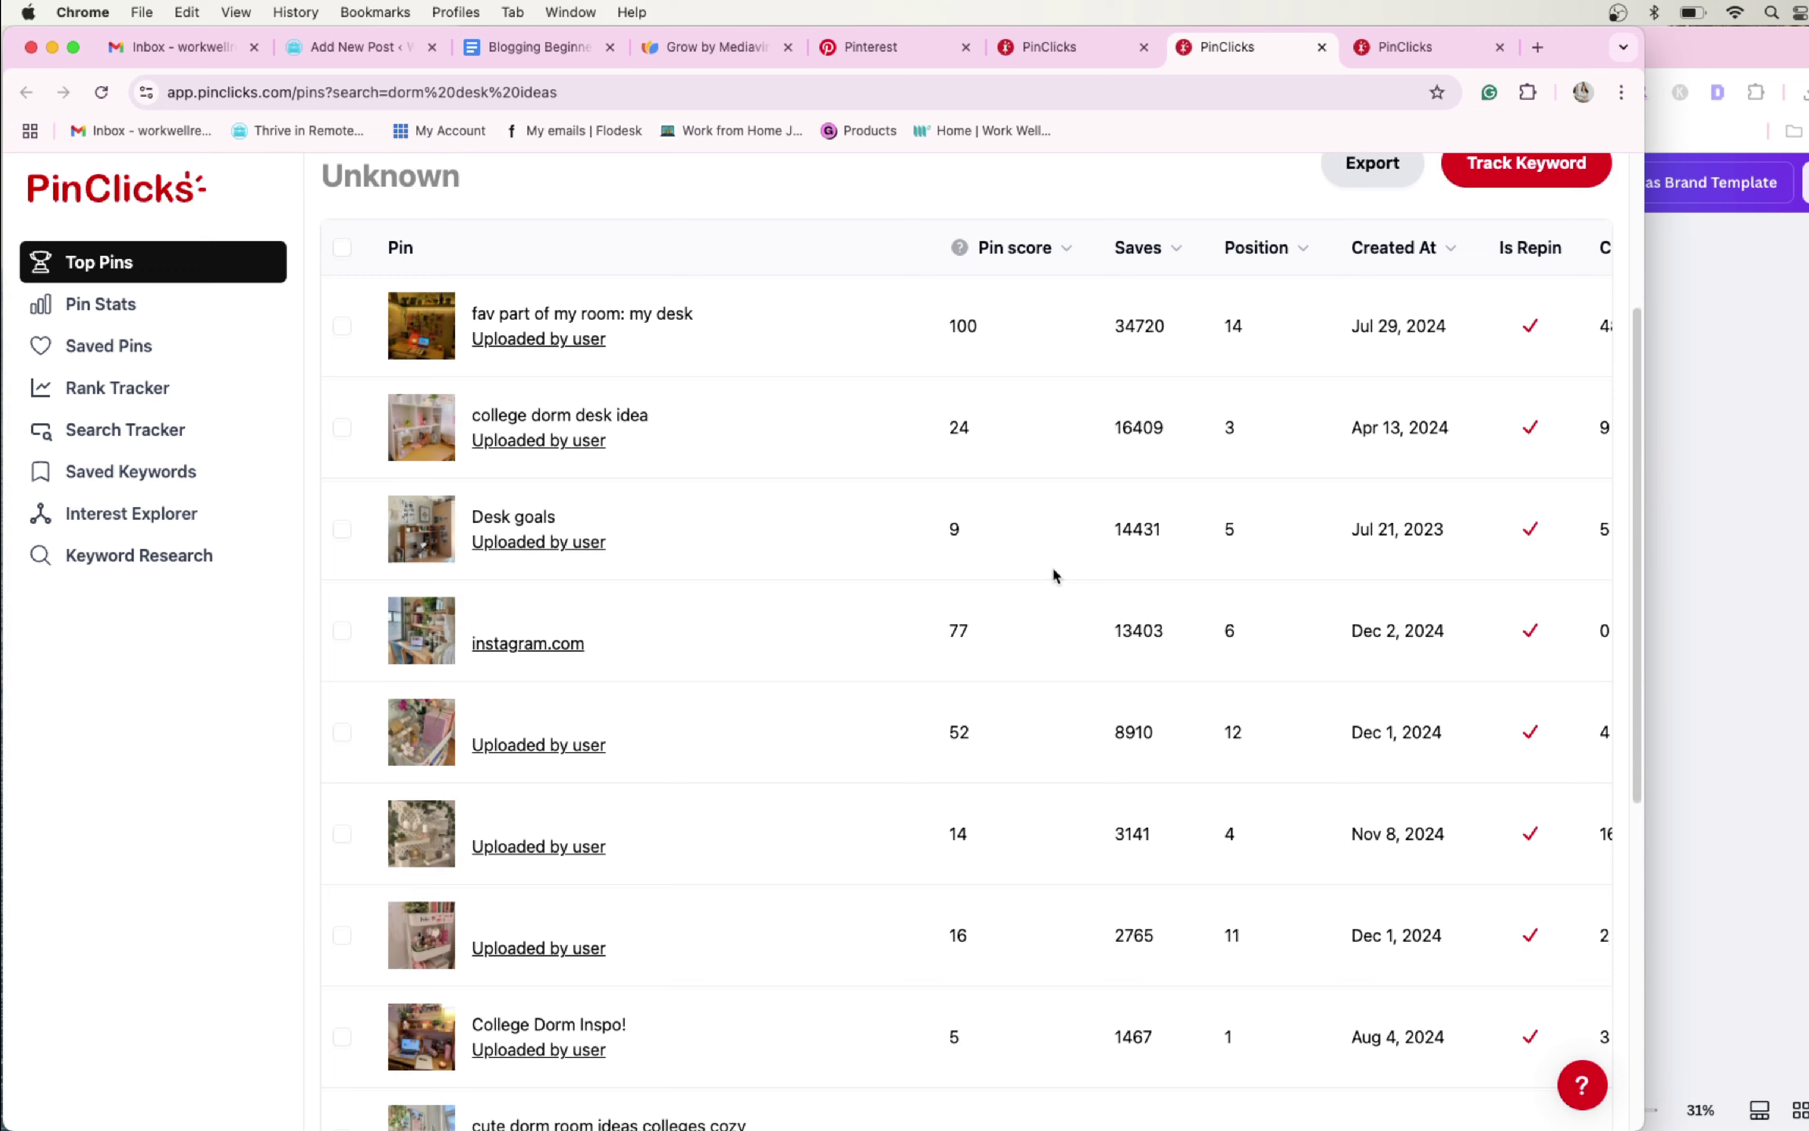
scroll(1051, 569, up, 2)
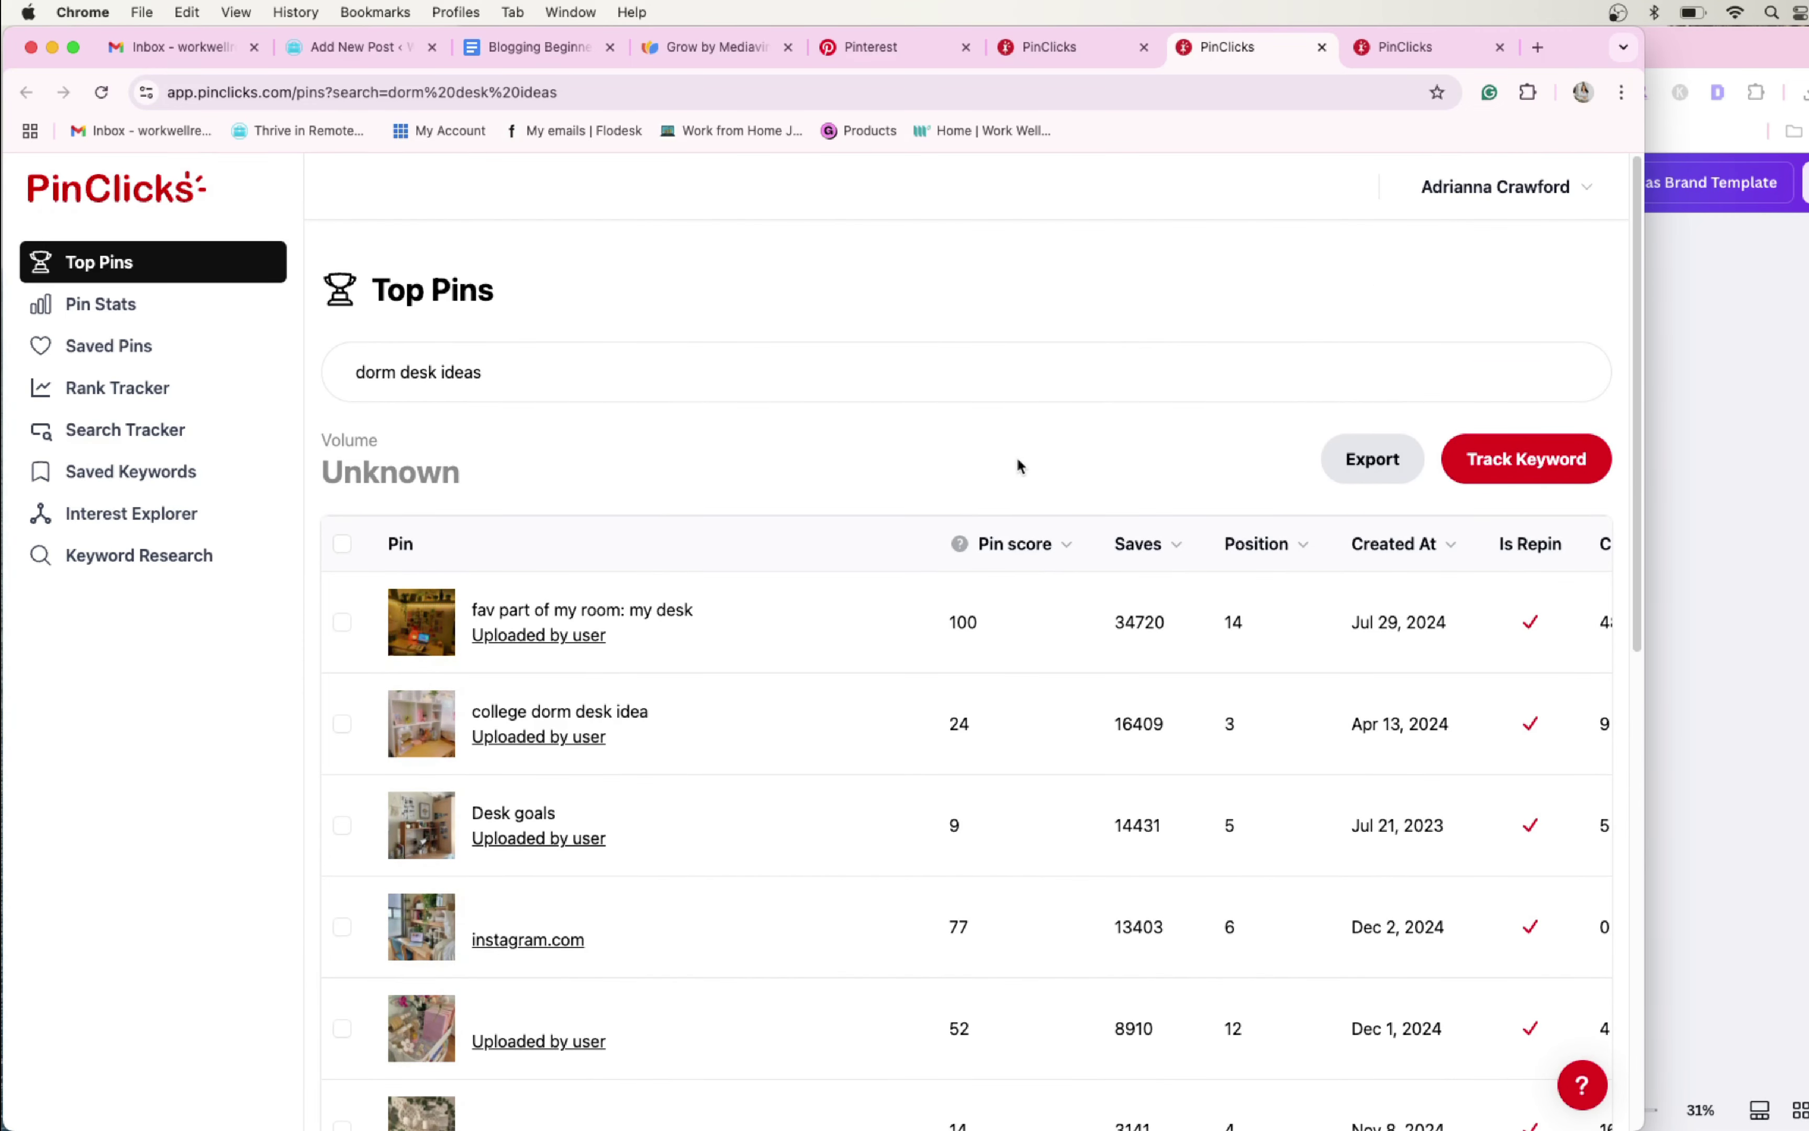
Switch to Content Goblin and look through the generated desk images in its Image Library
click(366, 47)
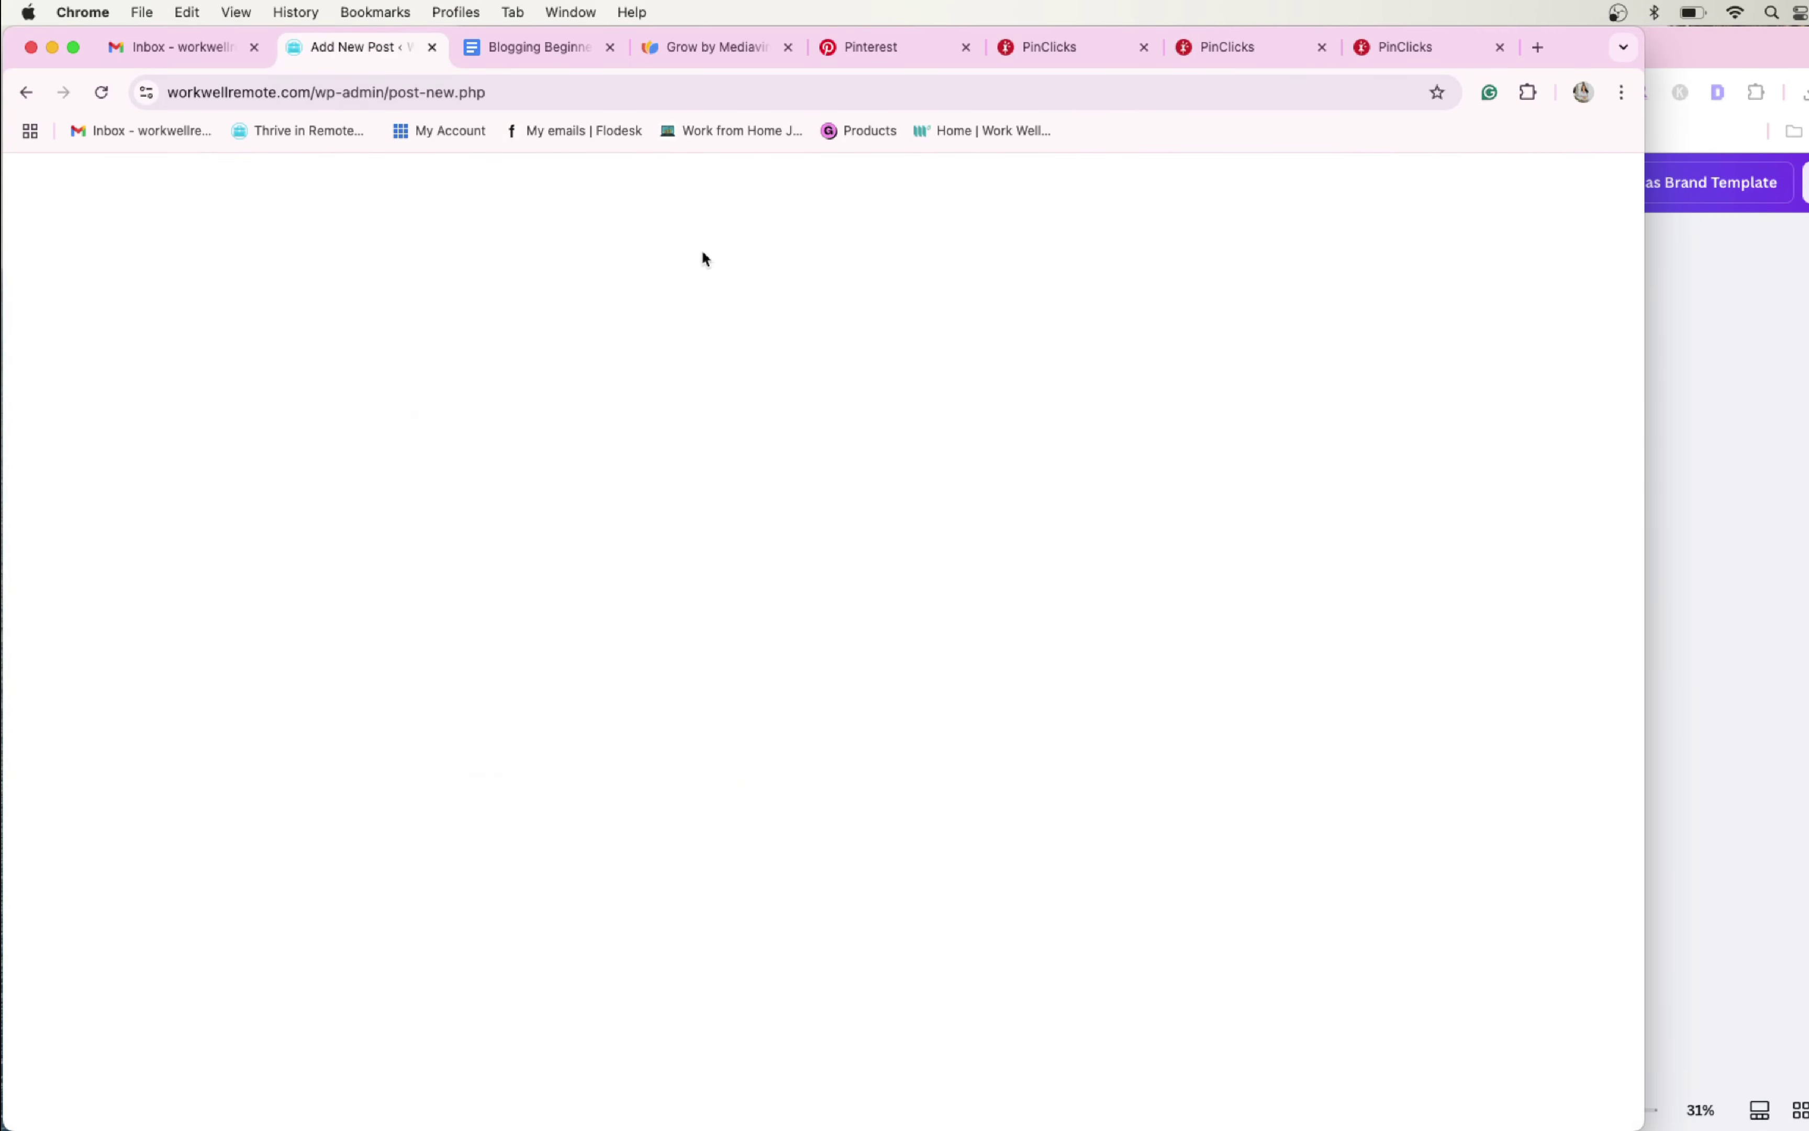
key(super+grave)
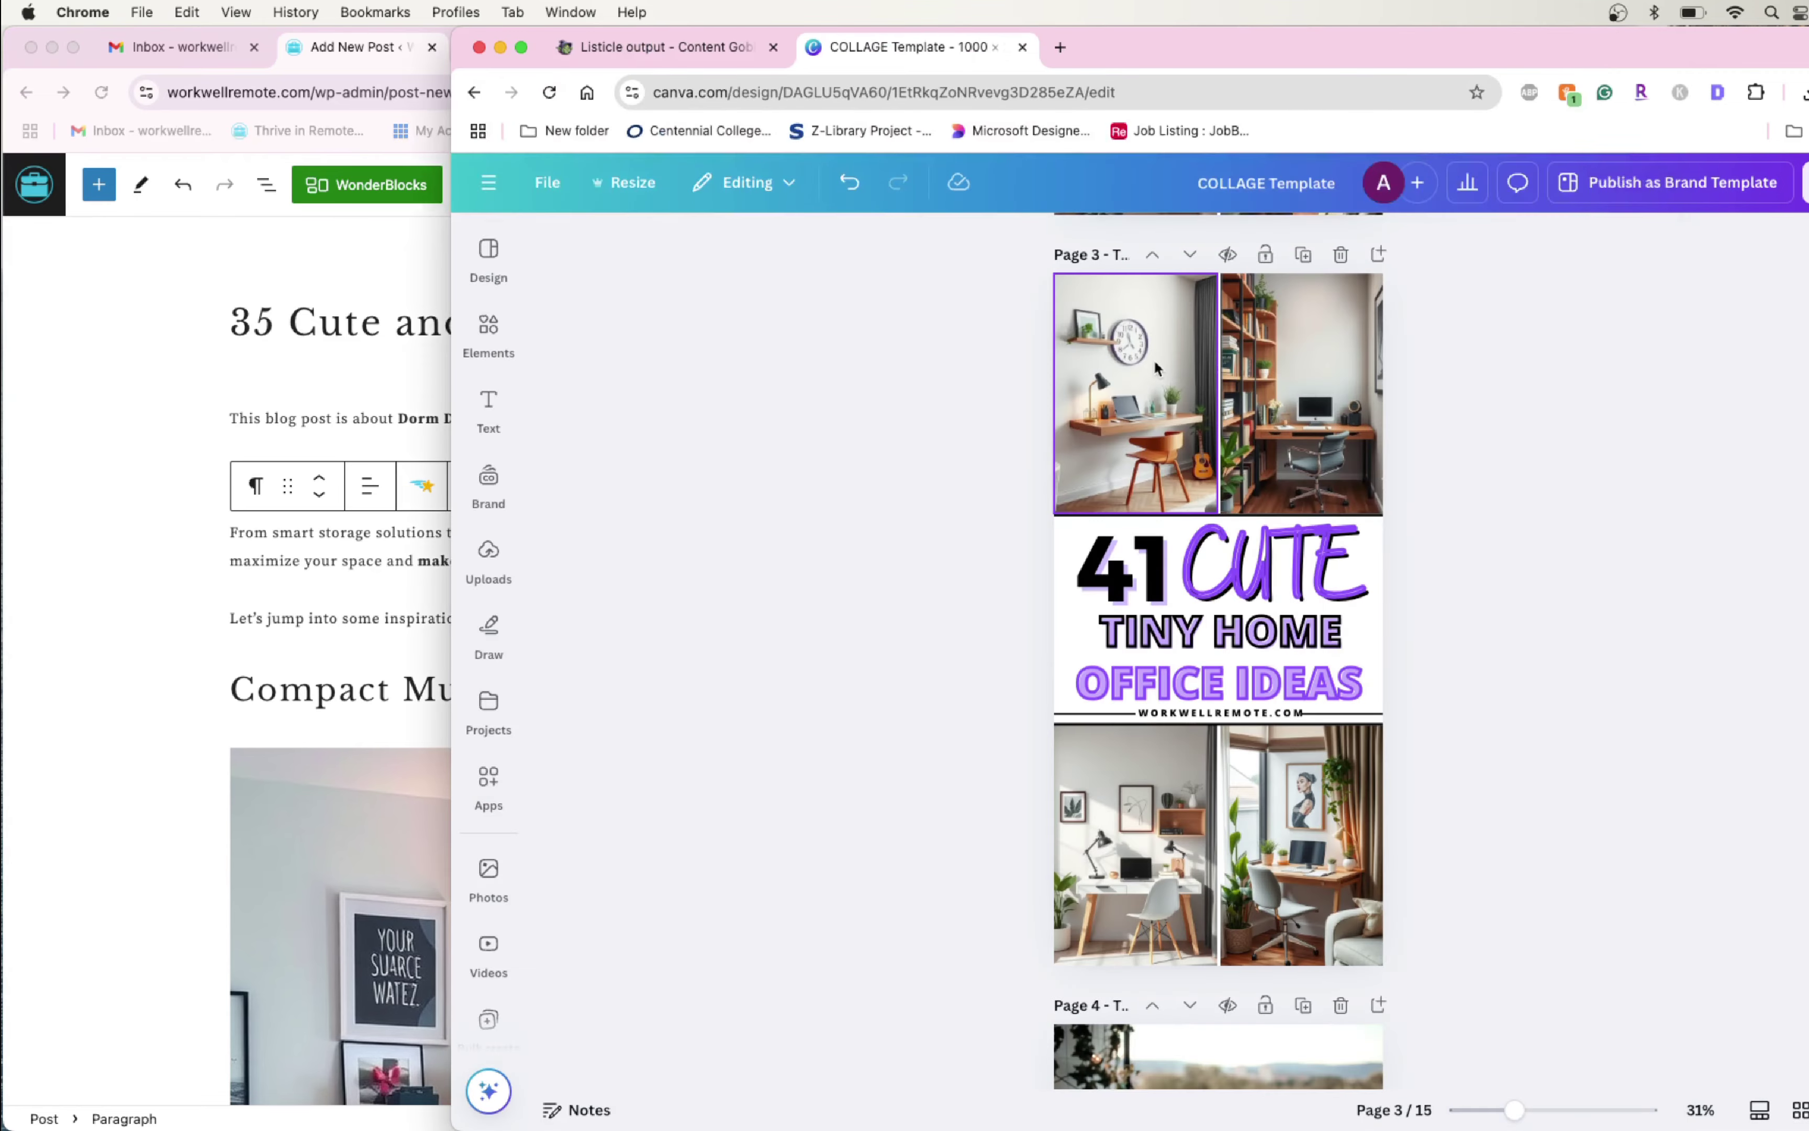
key(ctrl+Tab)
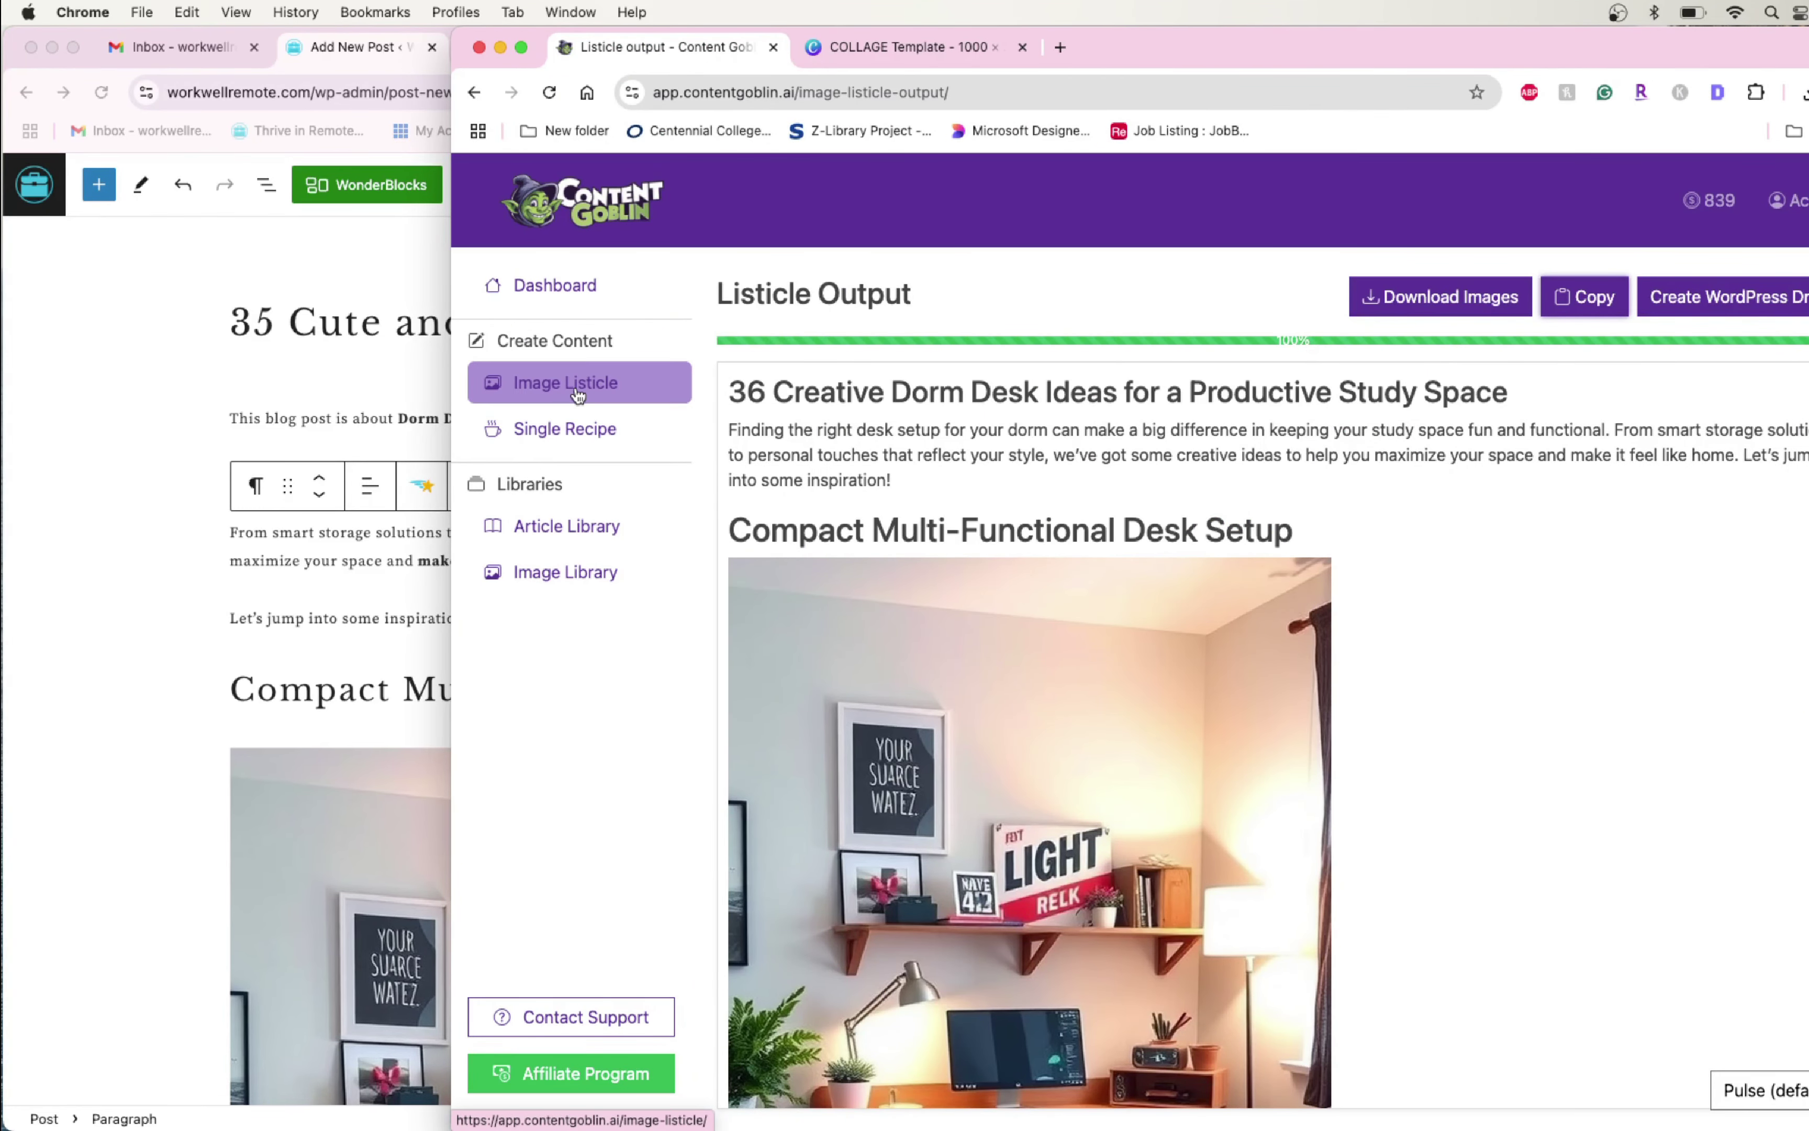
click(587, 583)
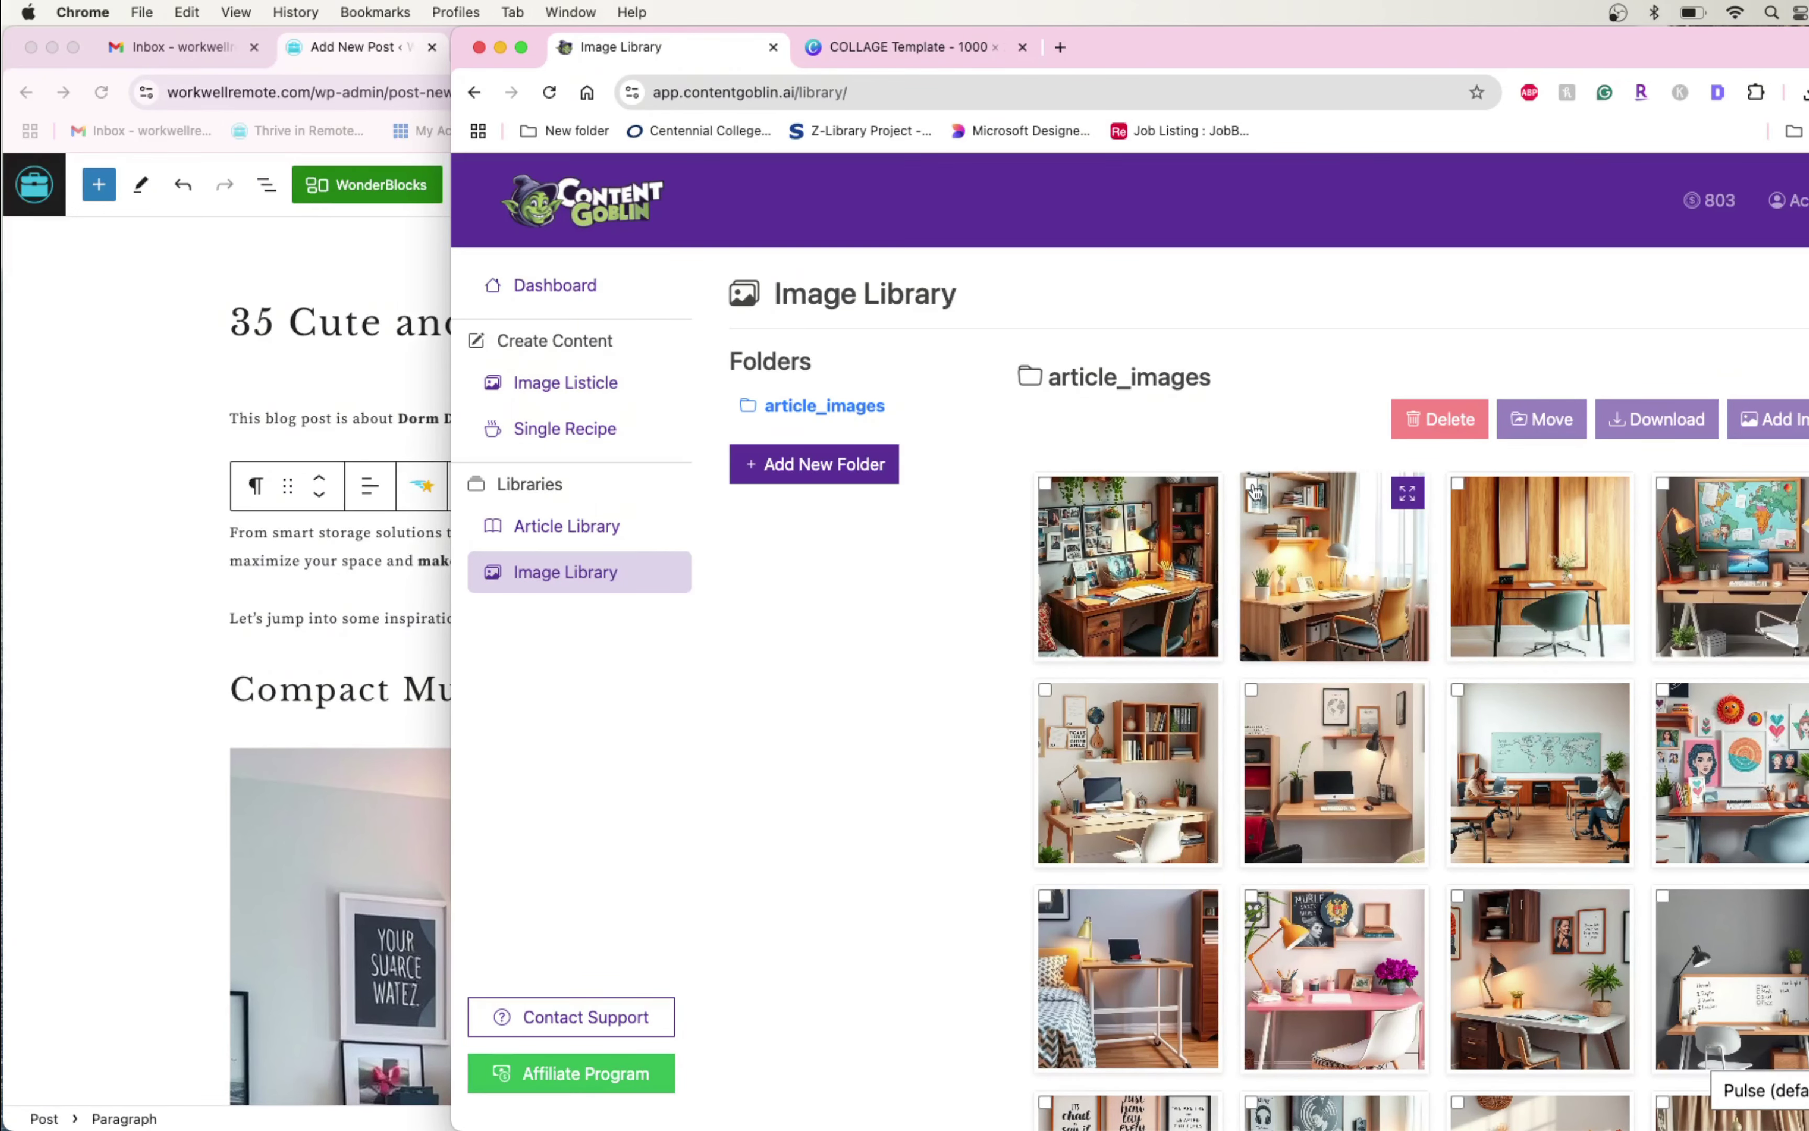
click(1101, 410)
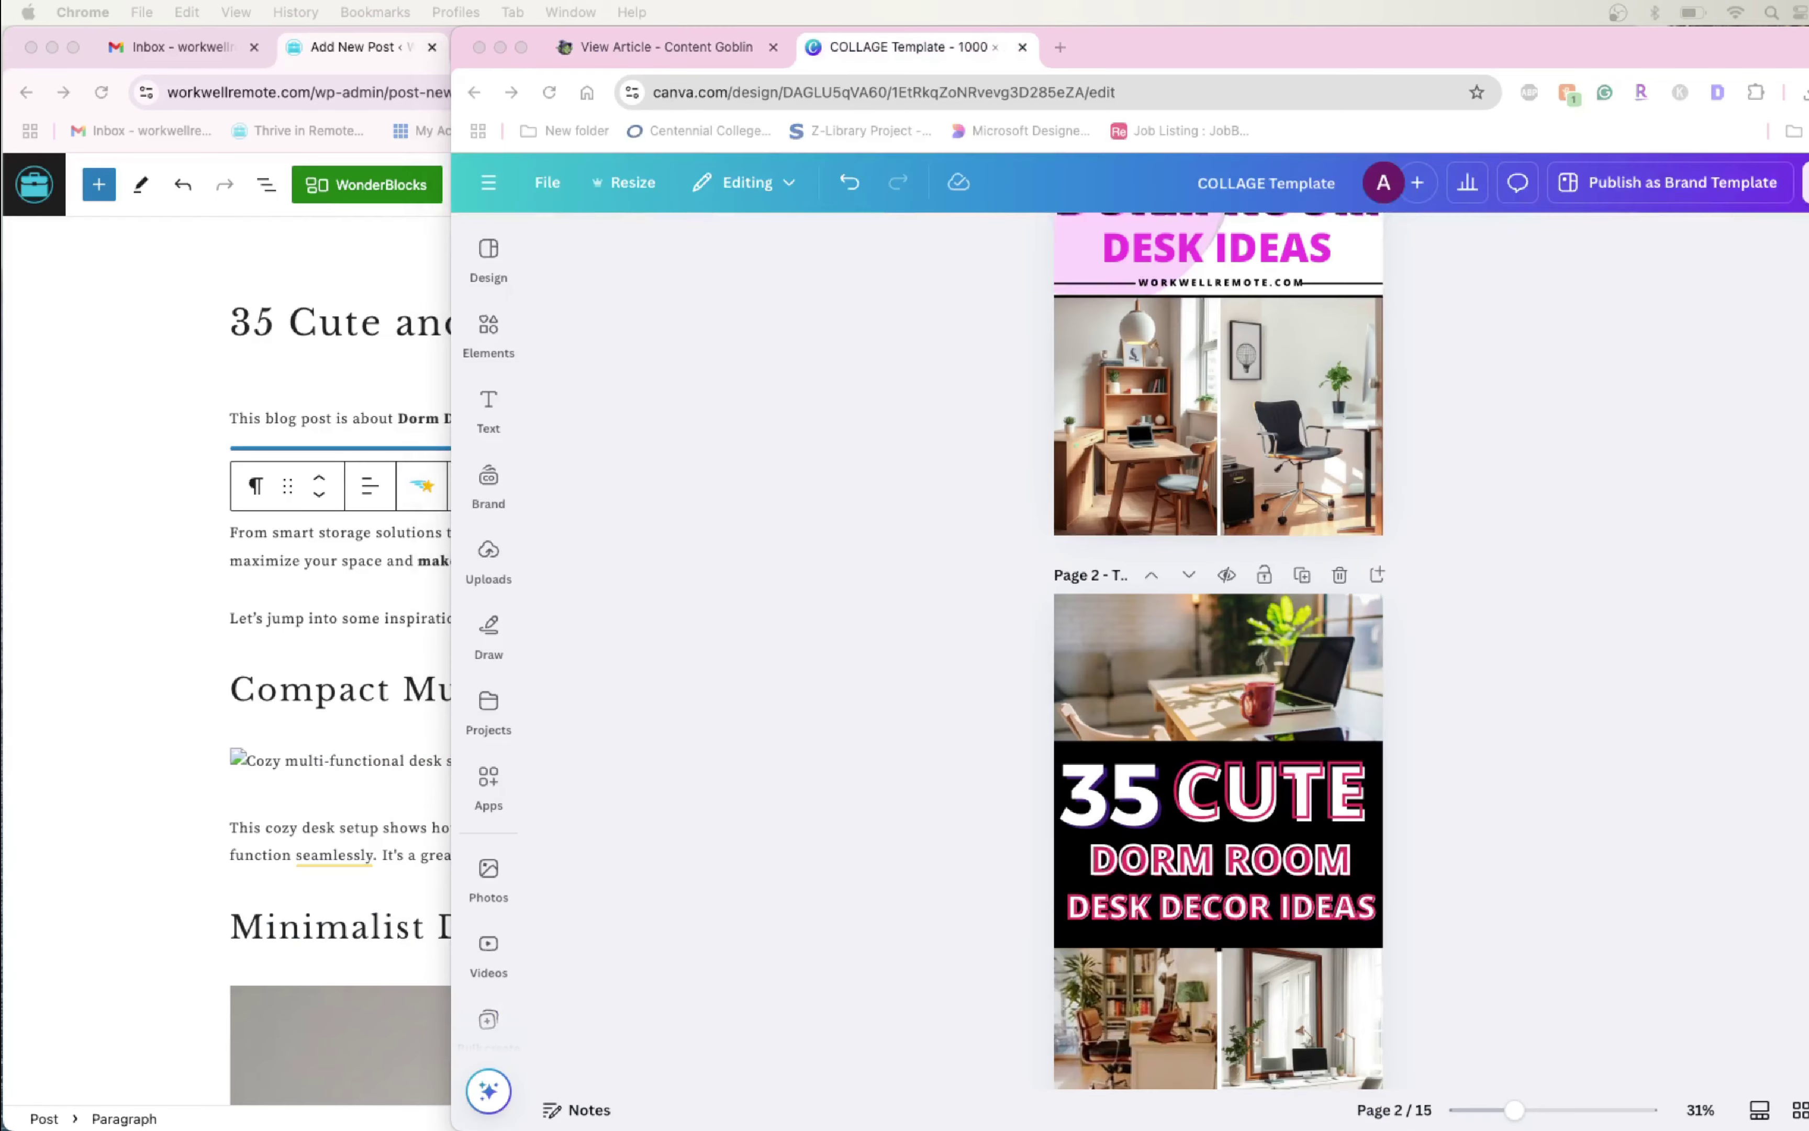
In Canva, review the dorm desk titles and photo layouts on pages 1 and 2 of the COLLAGE Template design
click(884, 626)
scroll(884, 626, up, 5)
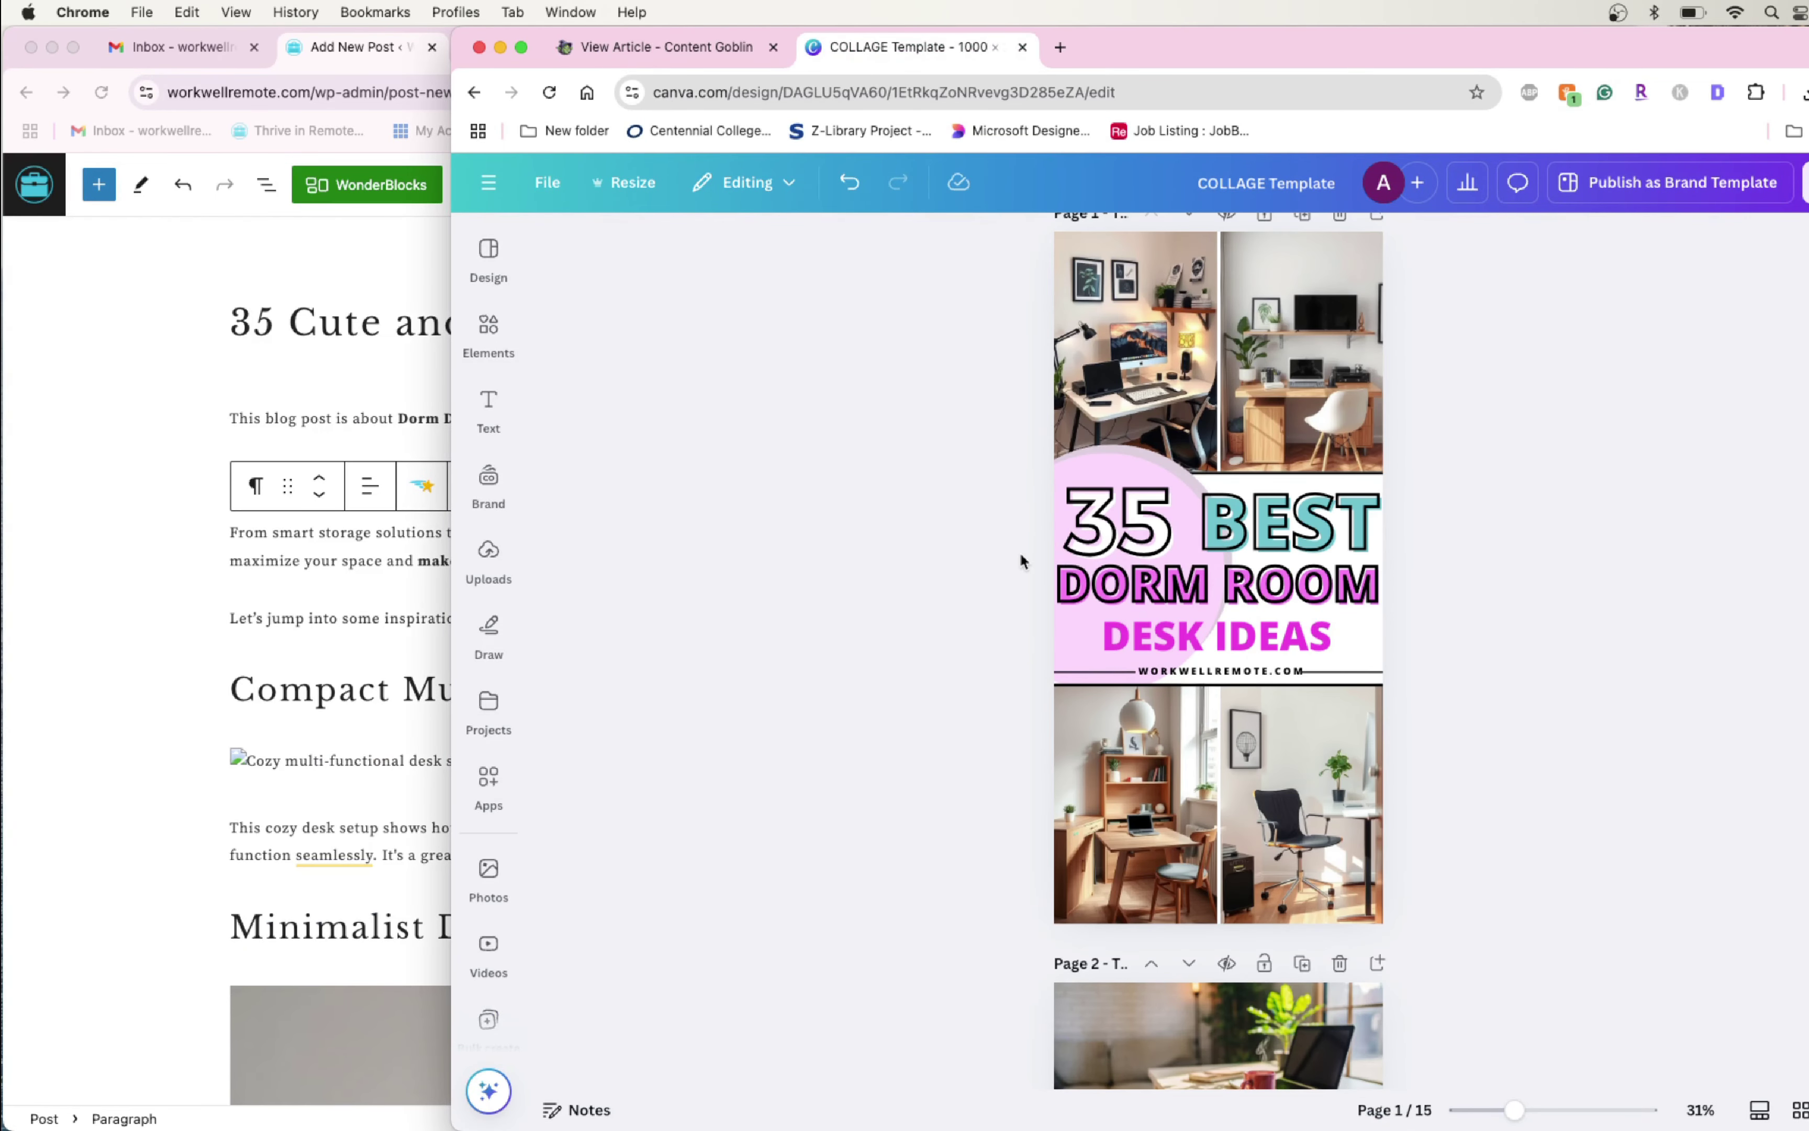
click(1149, 636)
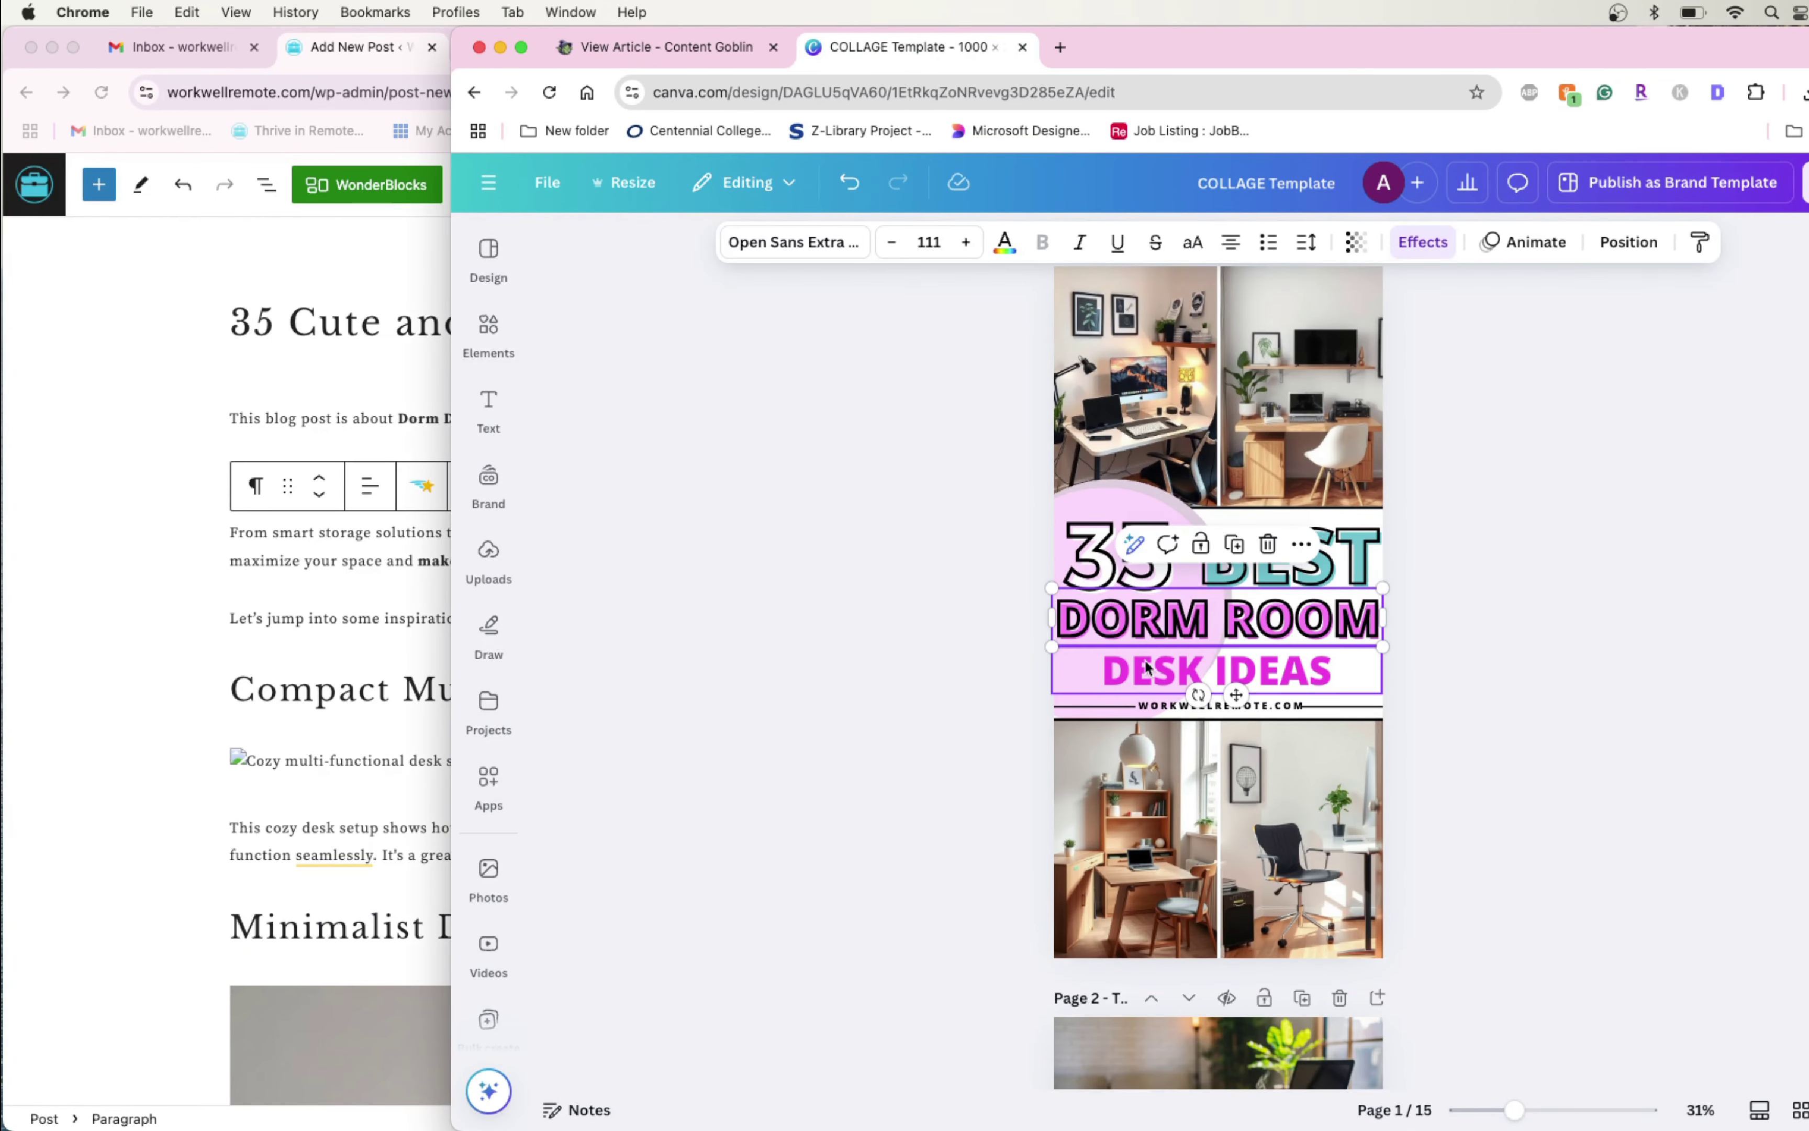
scroll(1271, 624, down, 10)
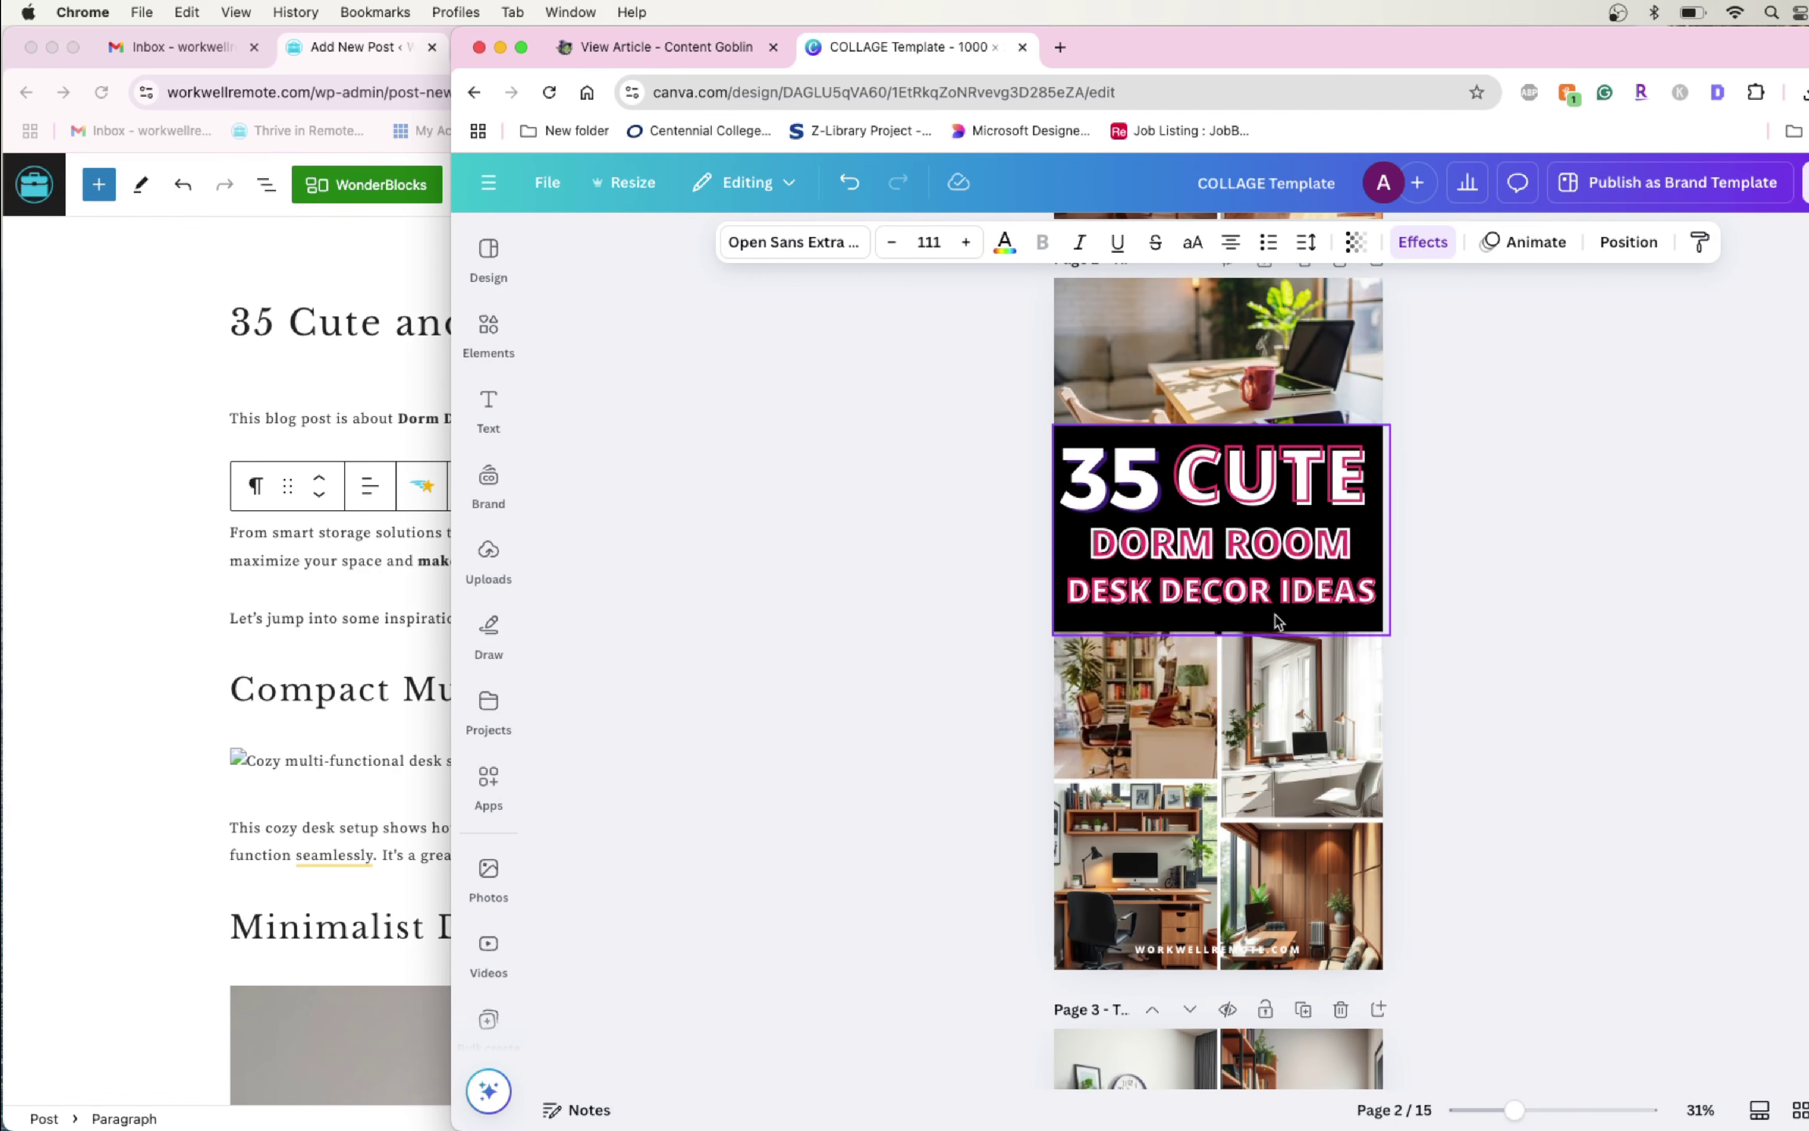
scroll(1270, 684, up, 1)
click(1189, 969)
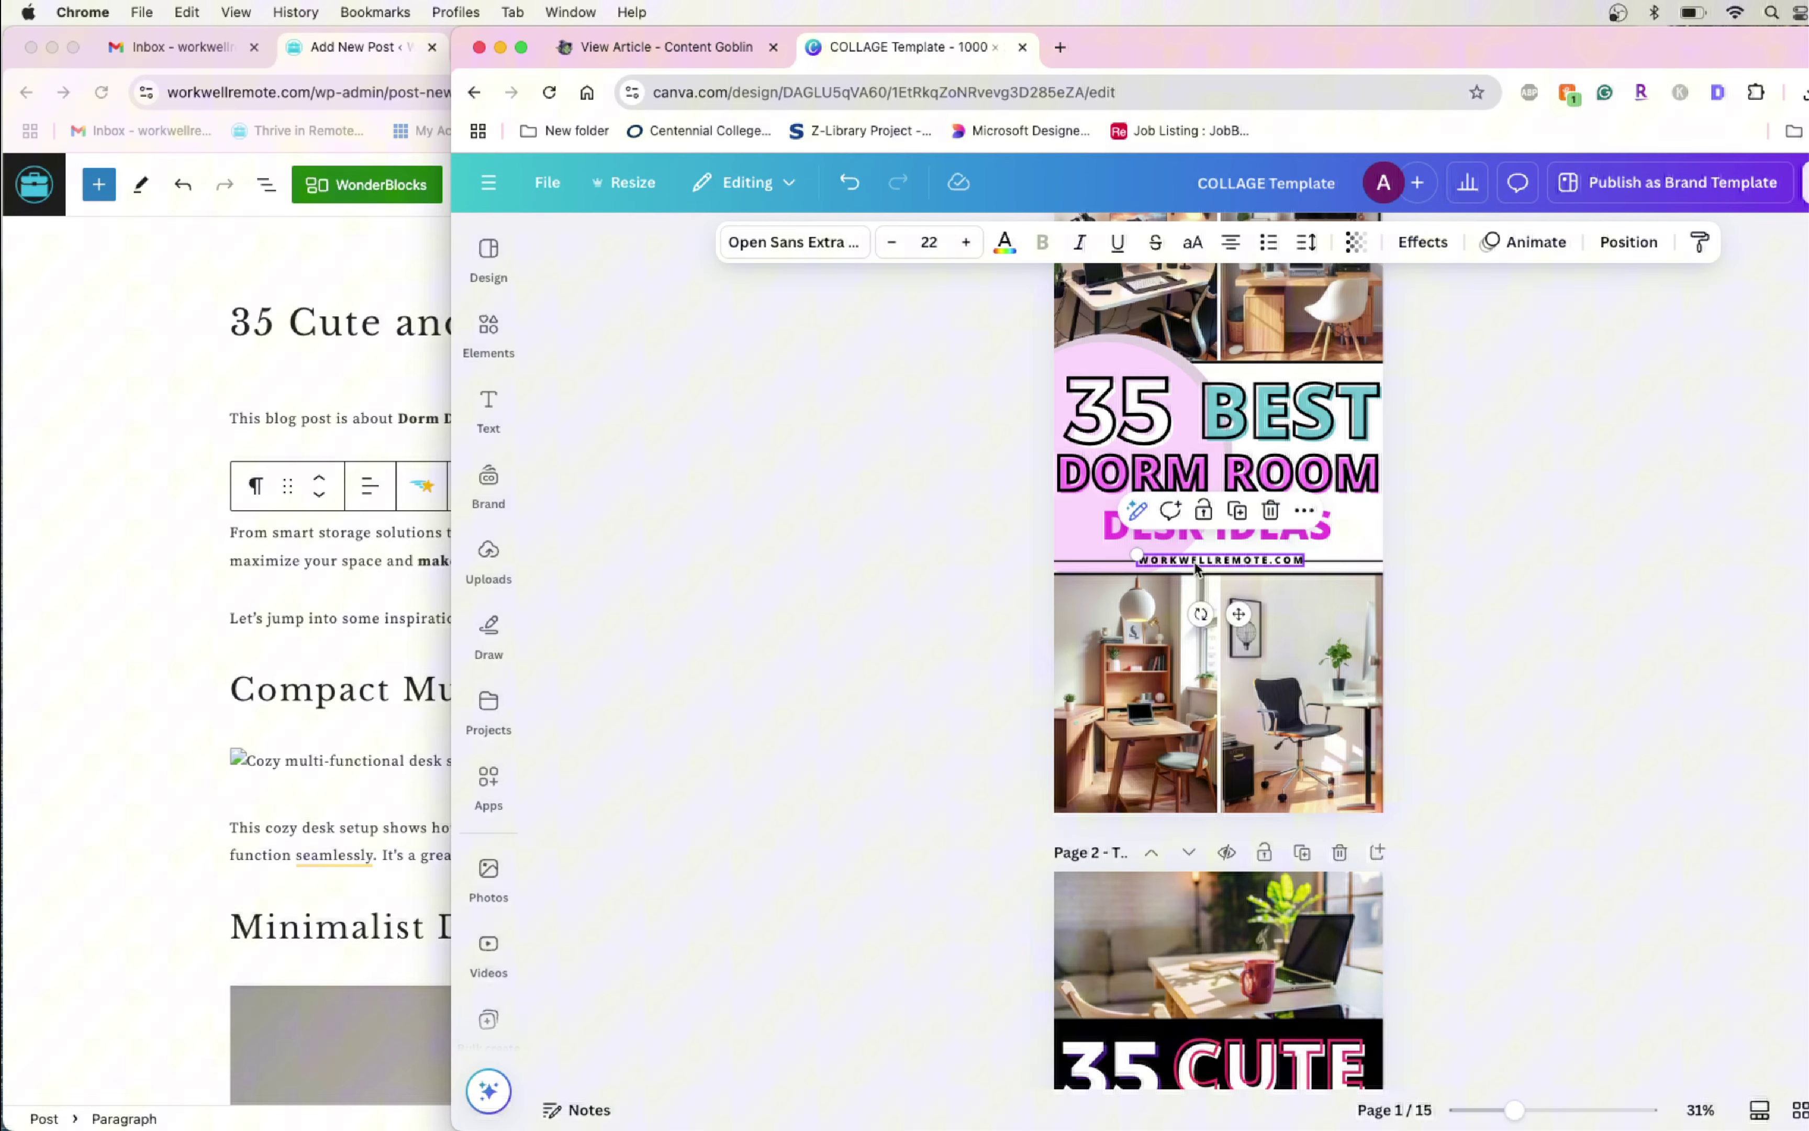
scroll(1196, 568, down, 3)
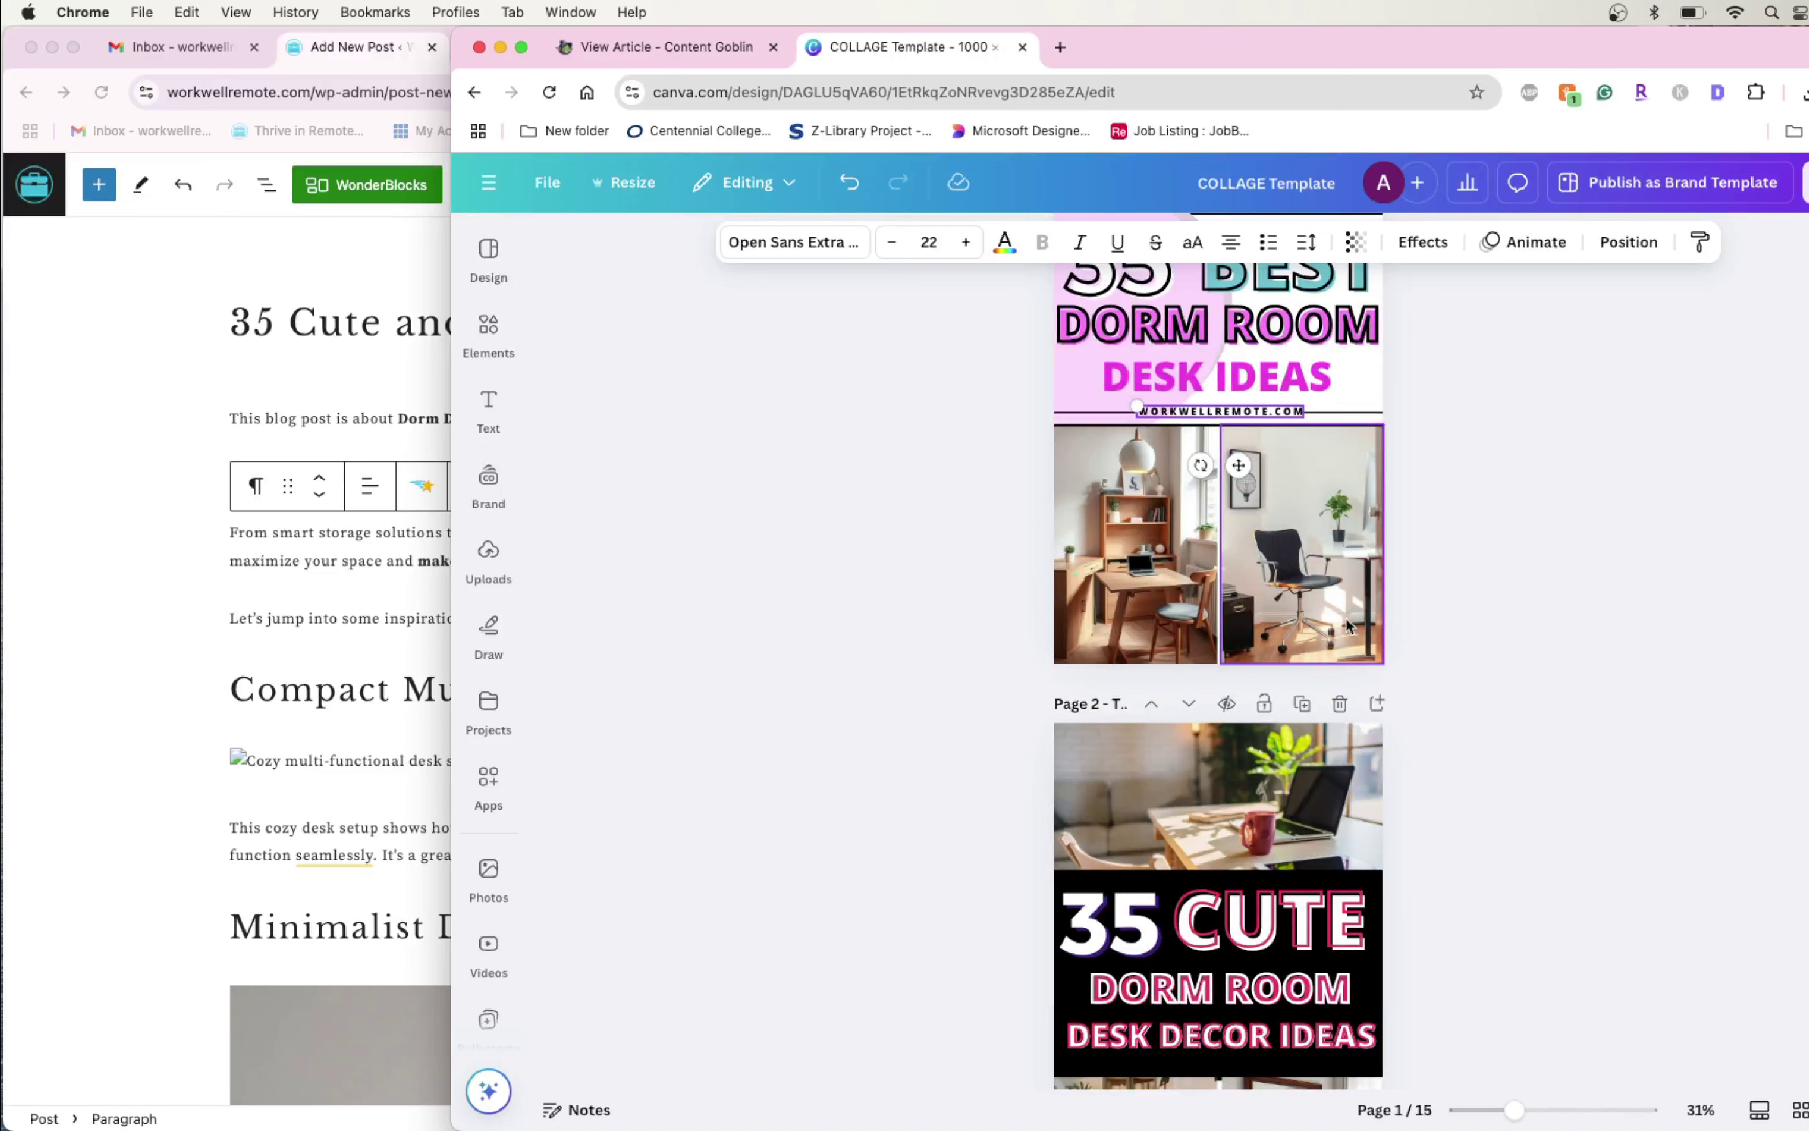
Extract the 36_creative_dorm_desk zip from Downloads and upload all of its images to the Canva uploads
click(477, 567)
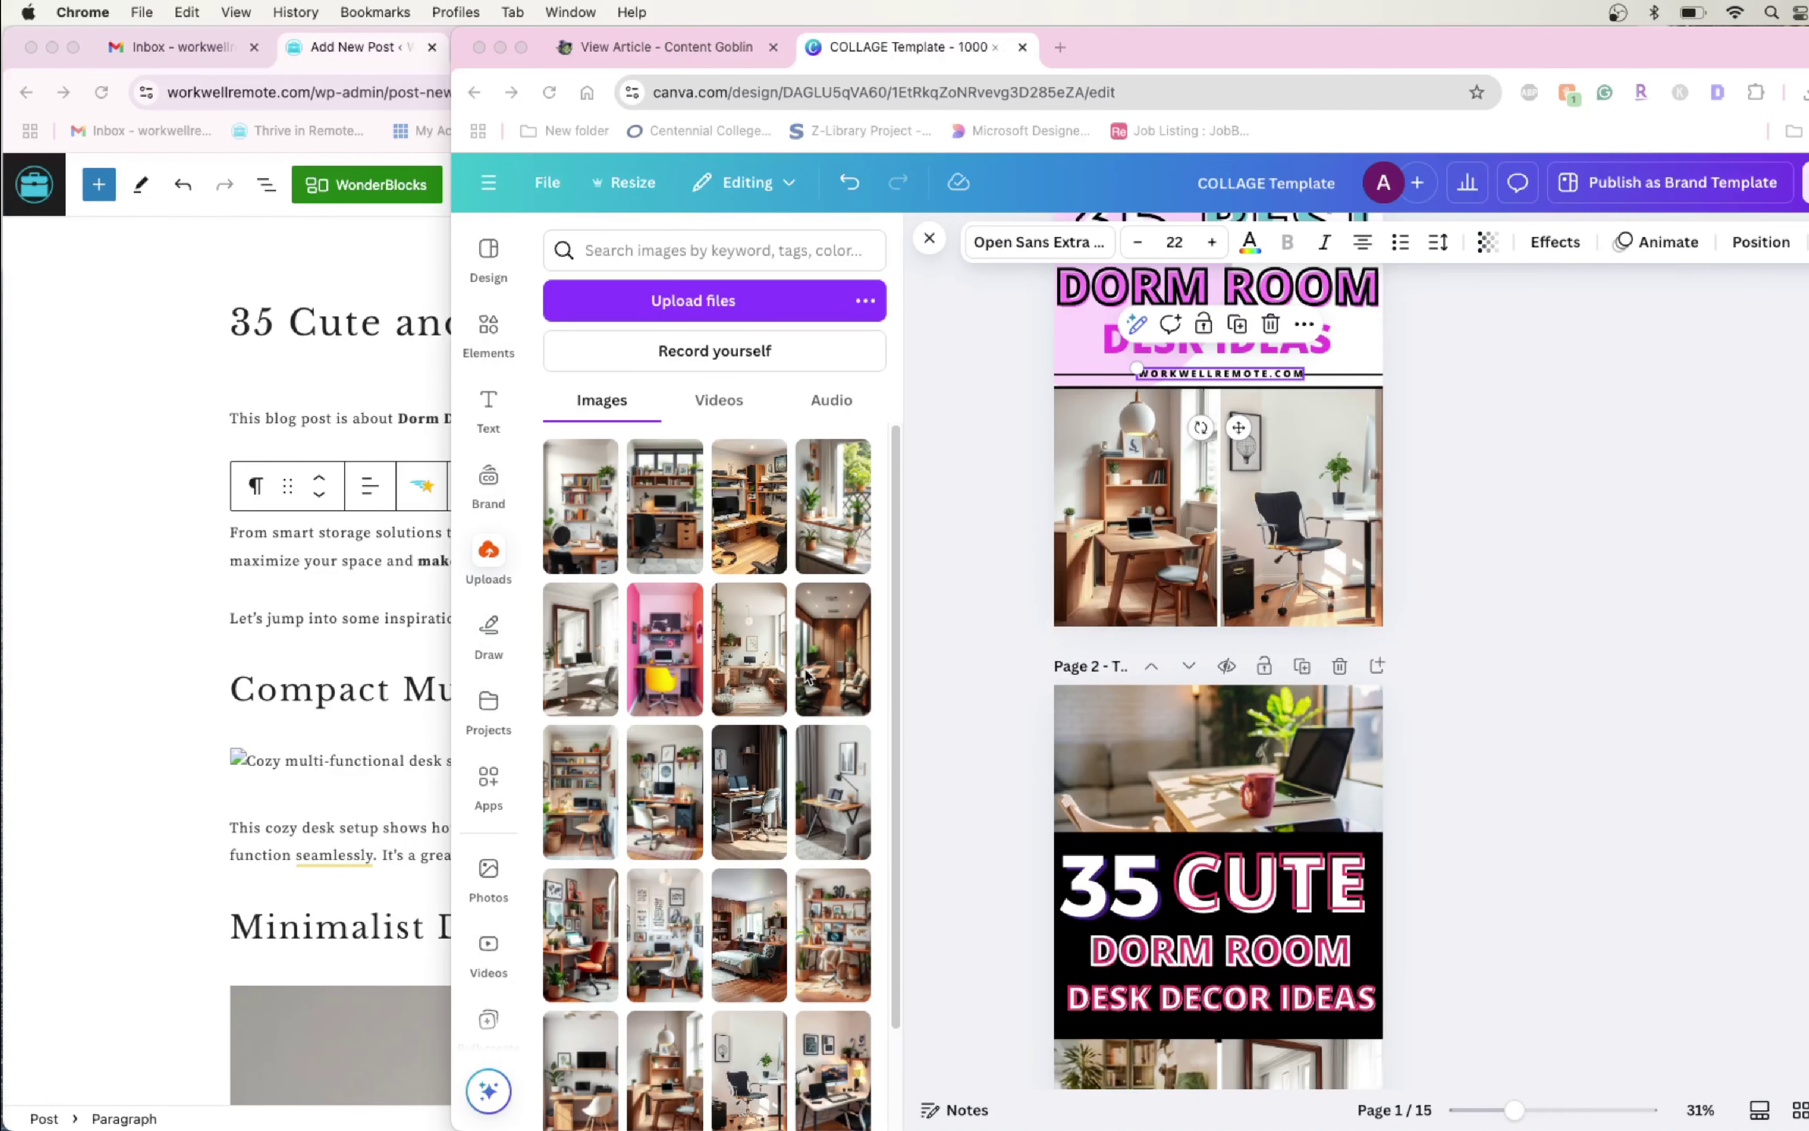
click(1107, 630)
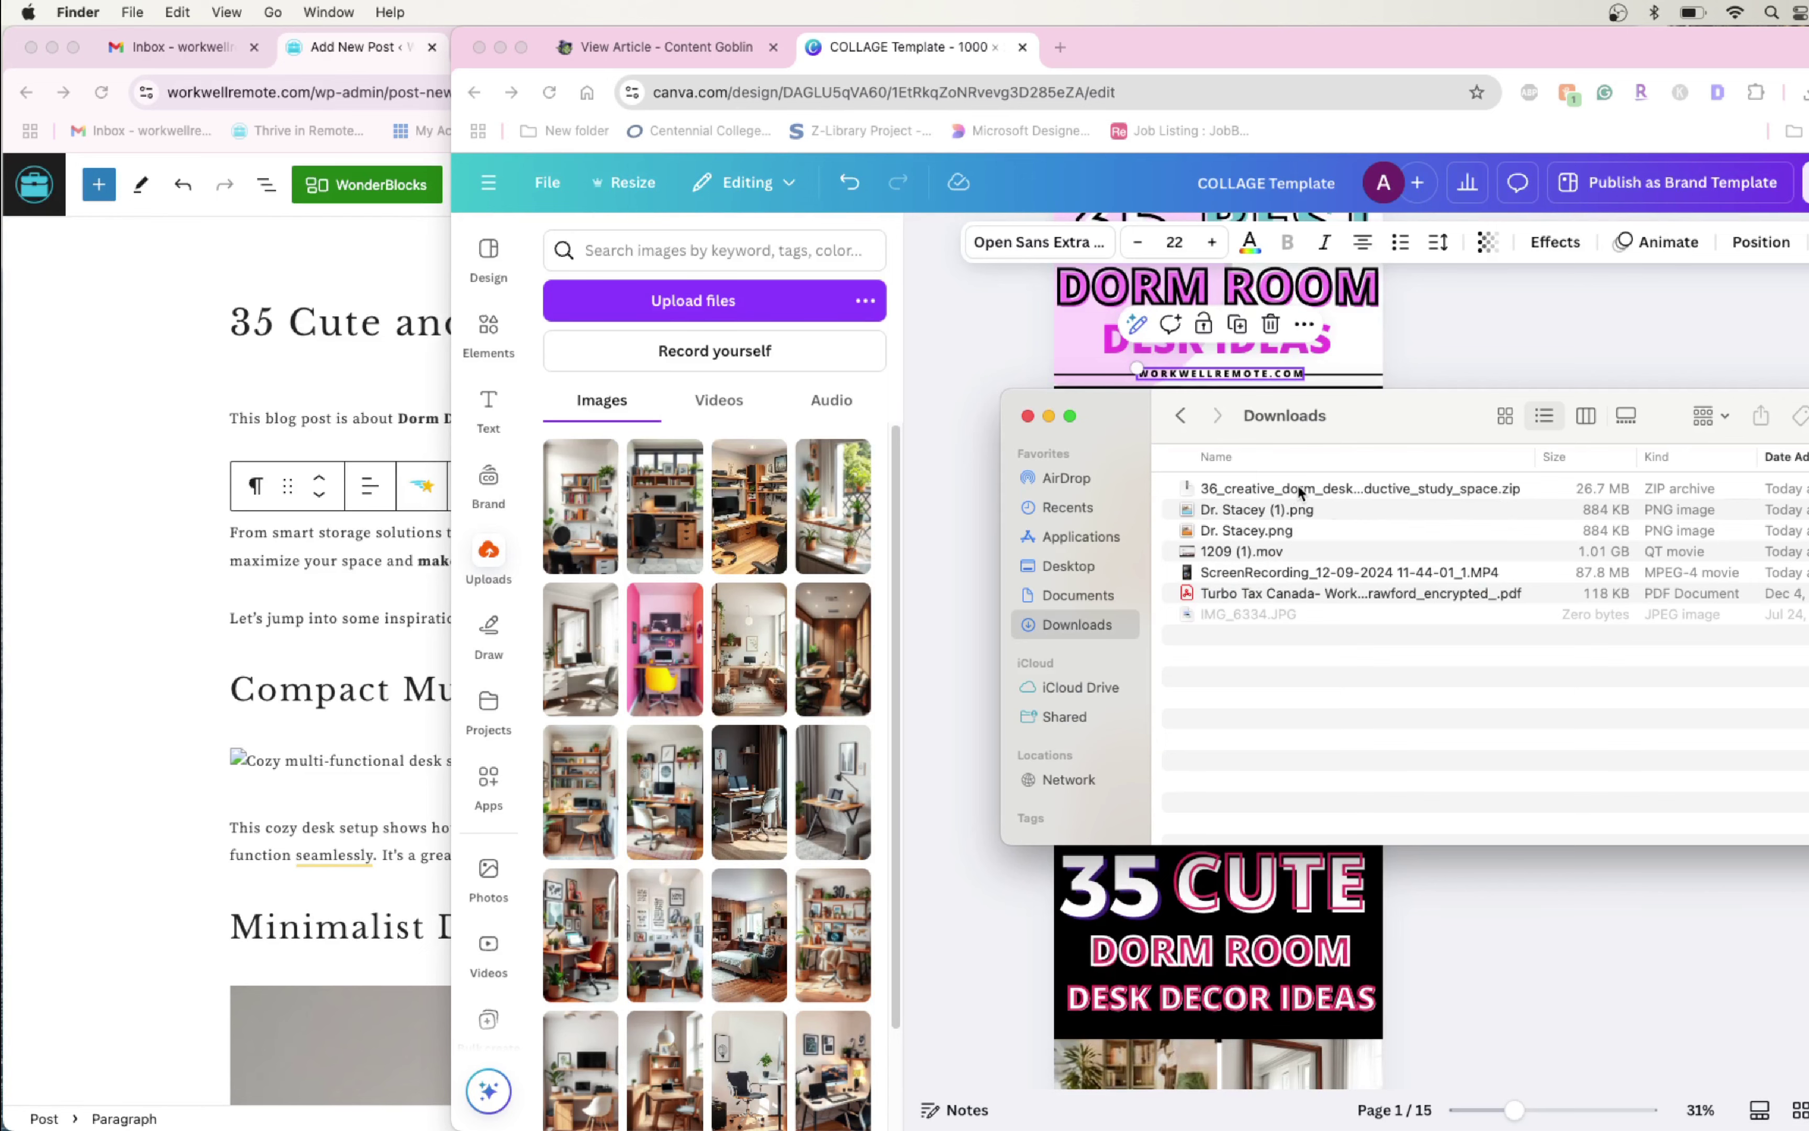
double_click(1301, 492)
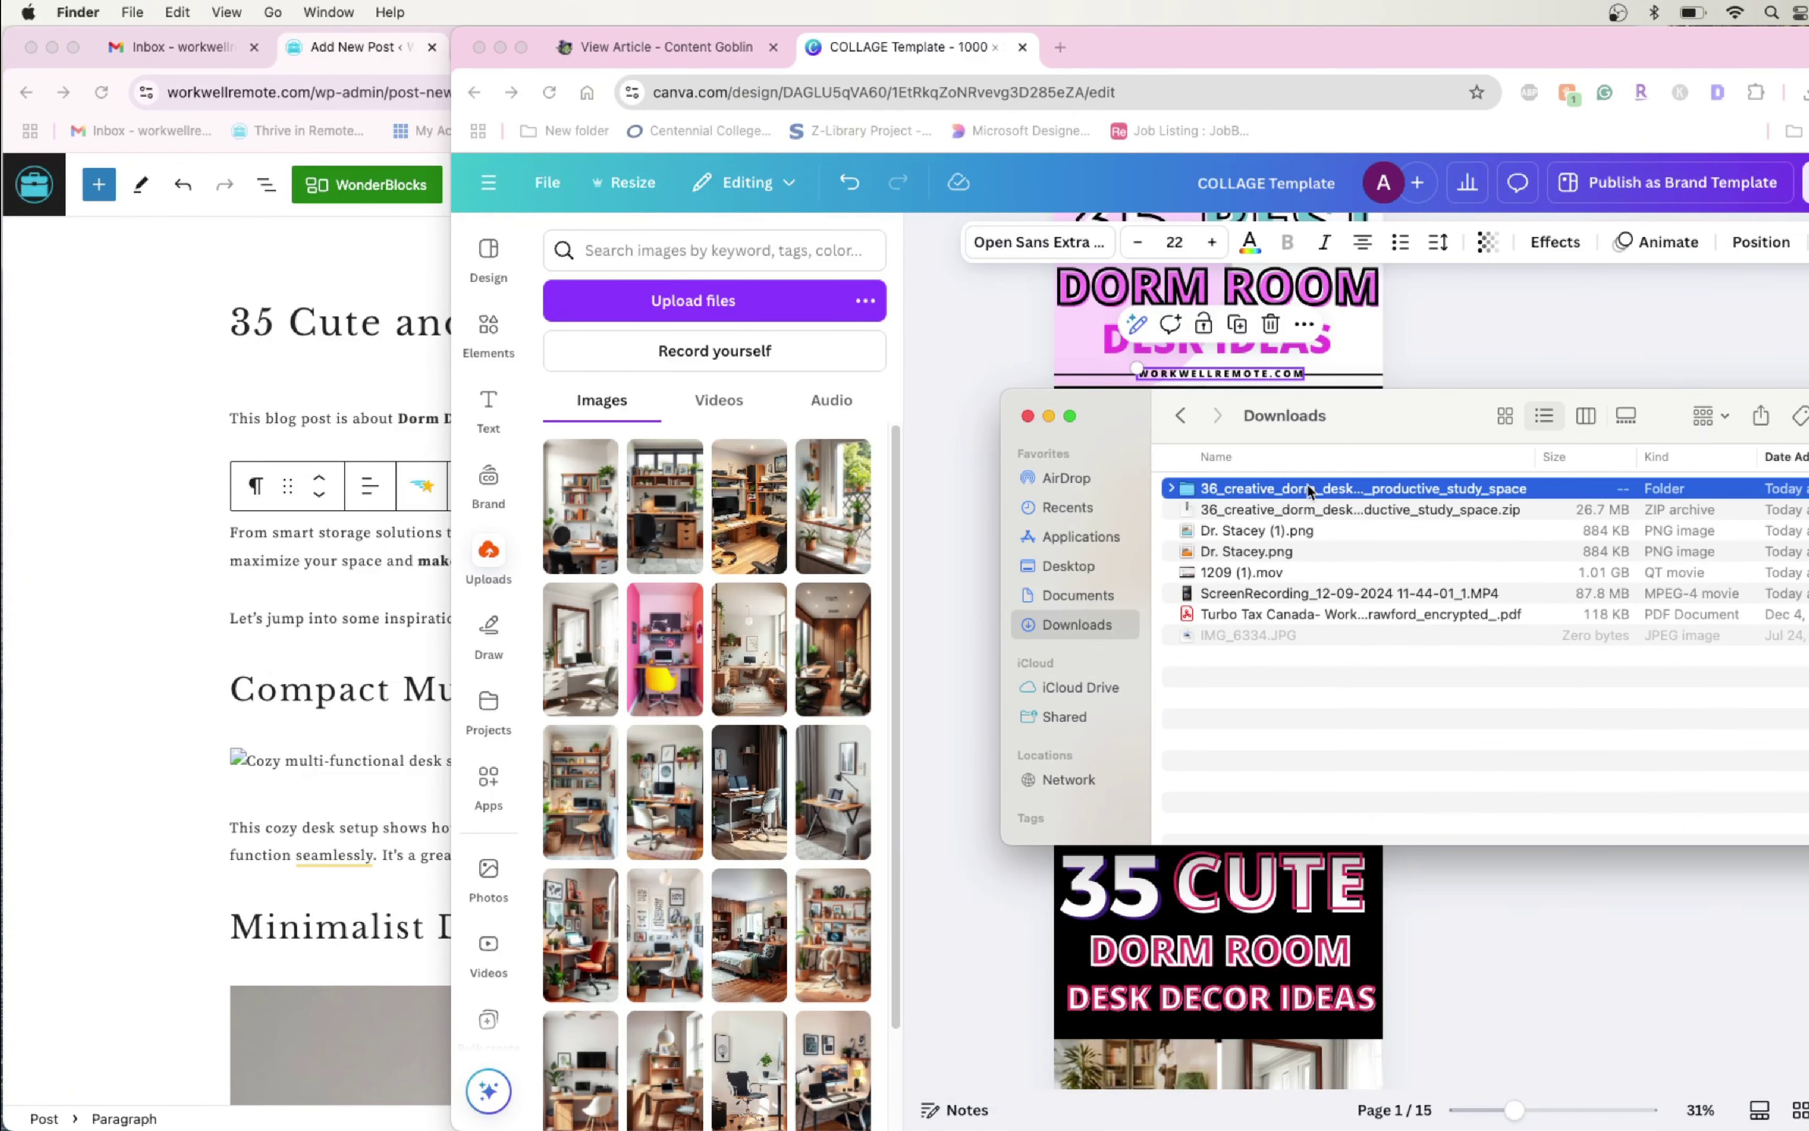
double_click(1451, 492)
key(super+a)
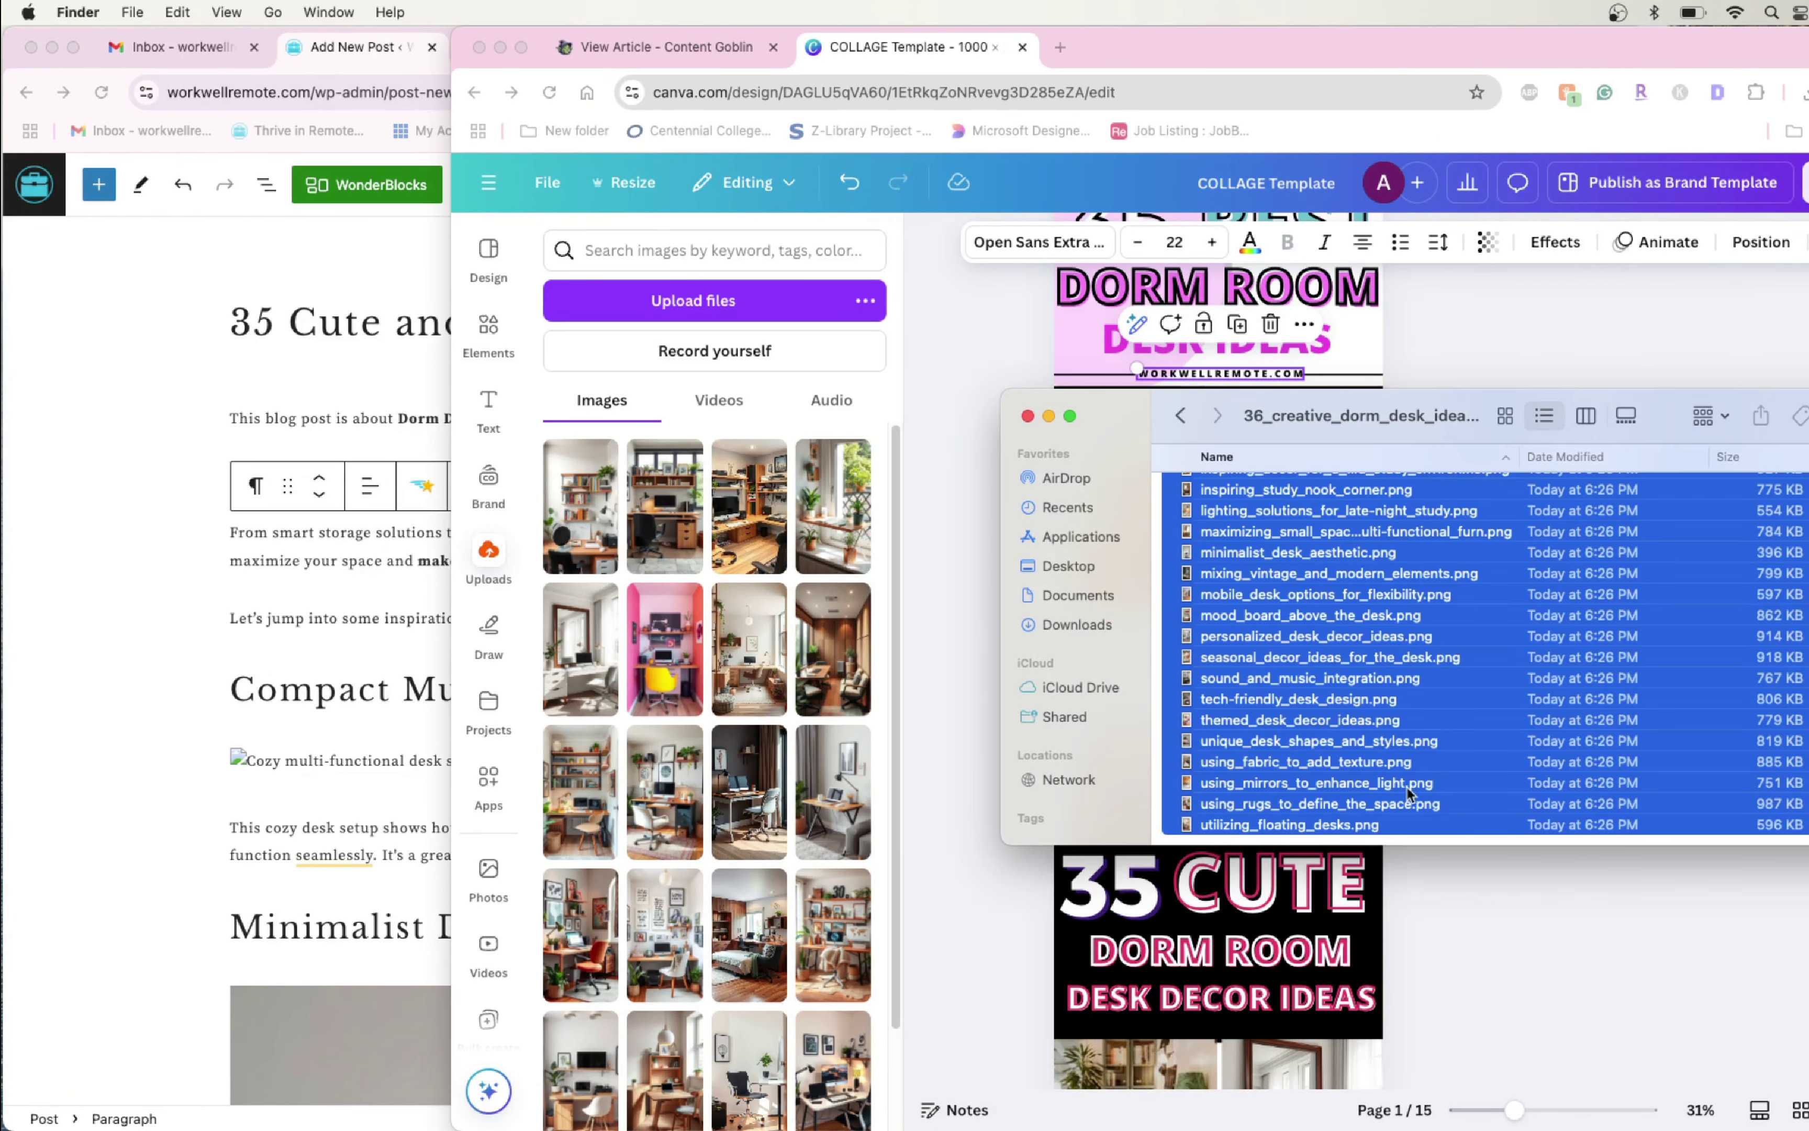
drag(1463, 495, 681, 845)
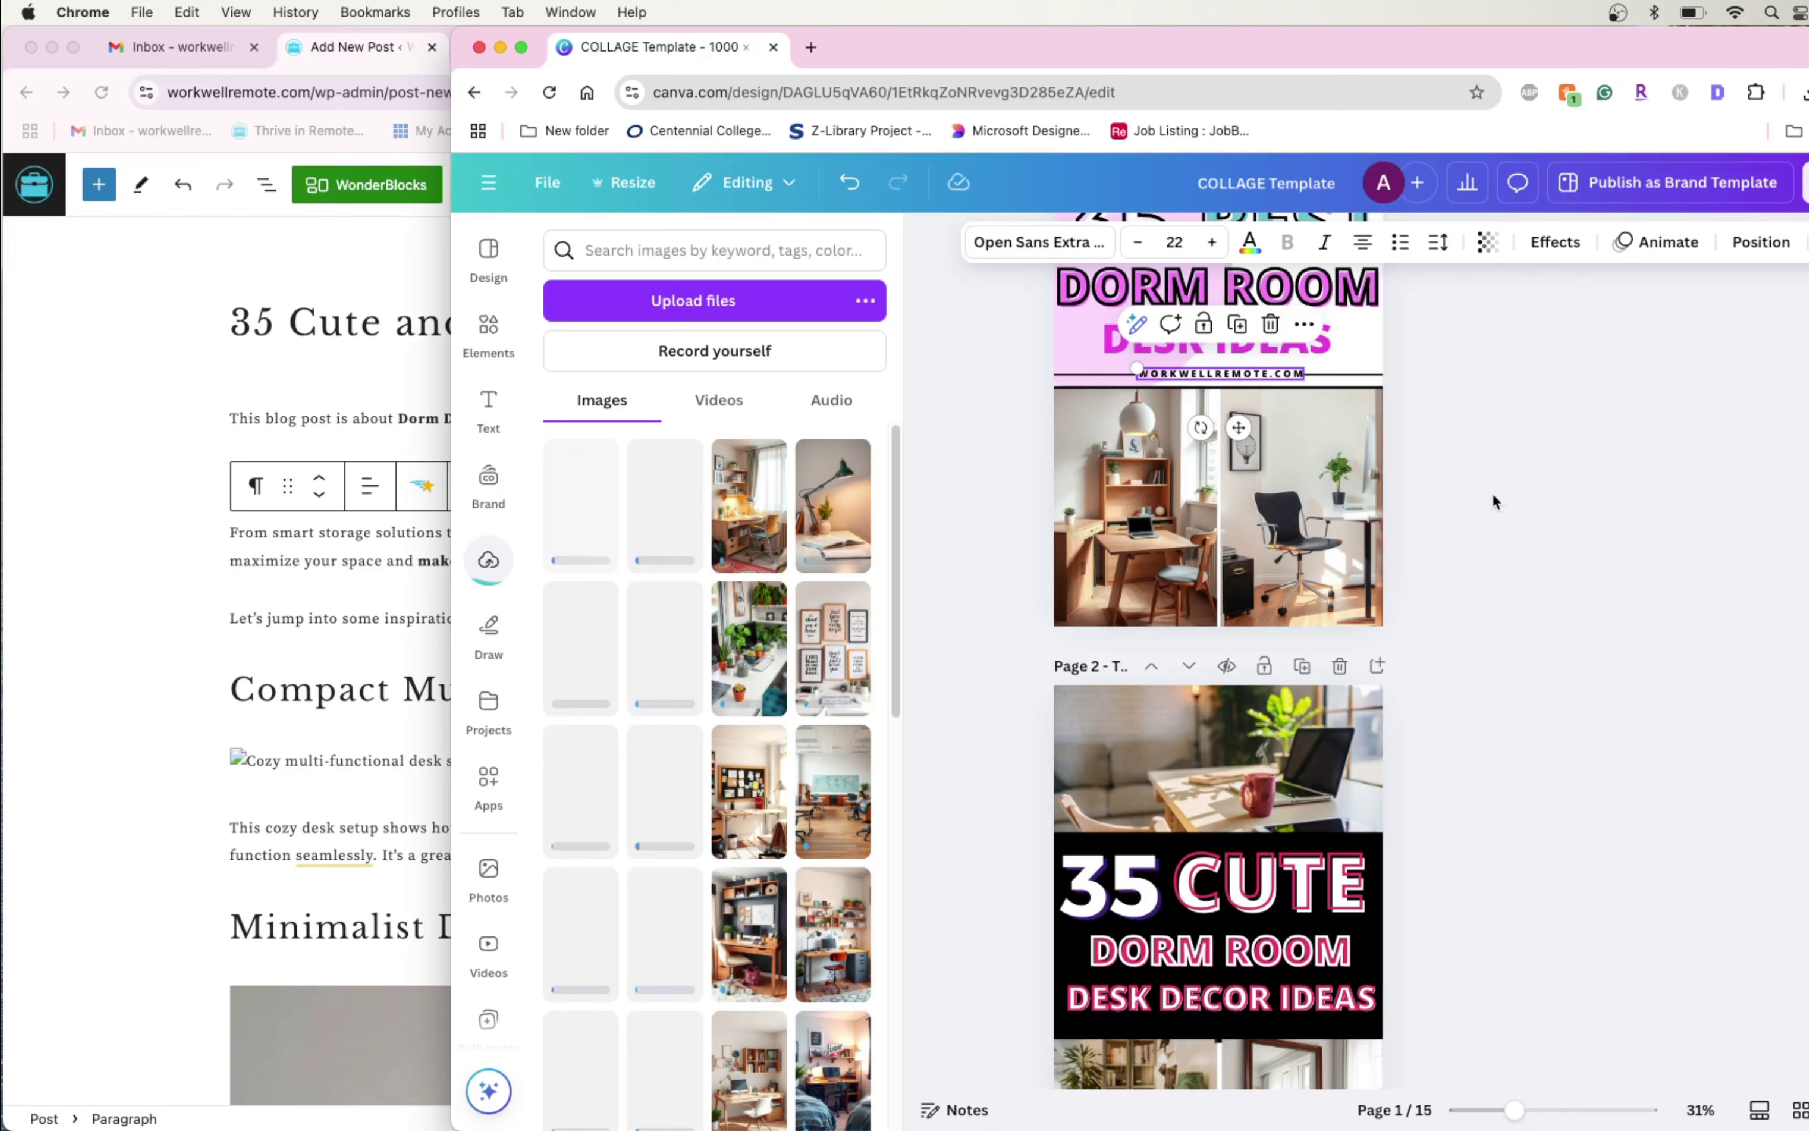
Look over the collage pages and check the resize options for the pin design
scroll(1492, 492, down, 4)
click(1301, 576)
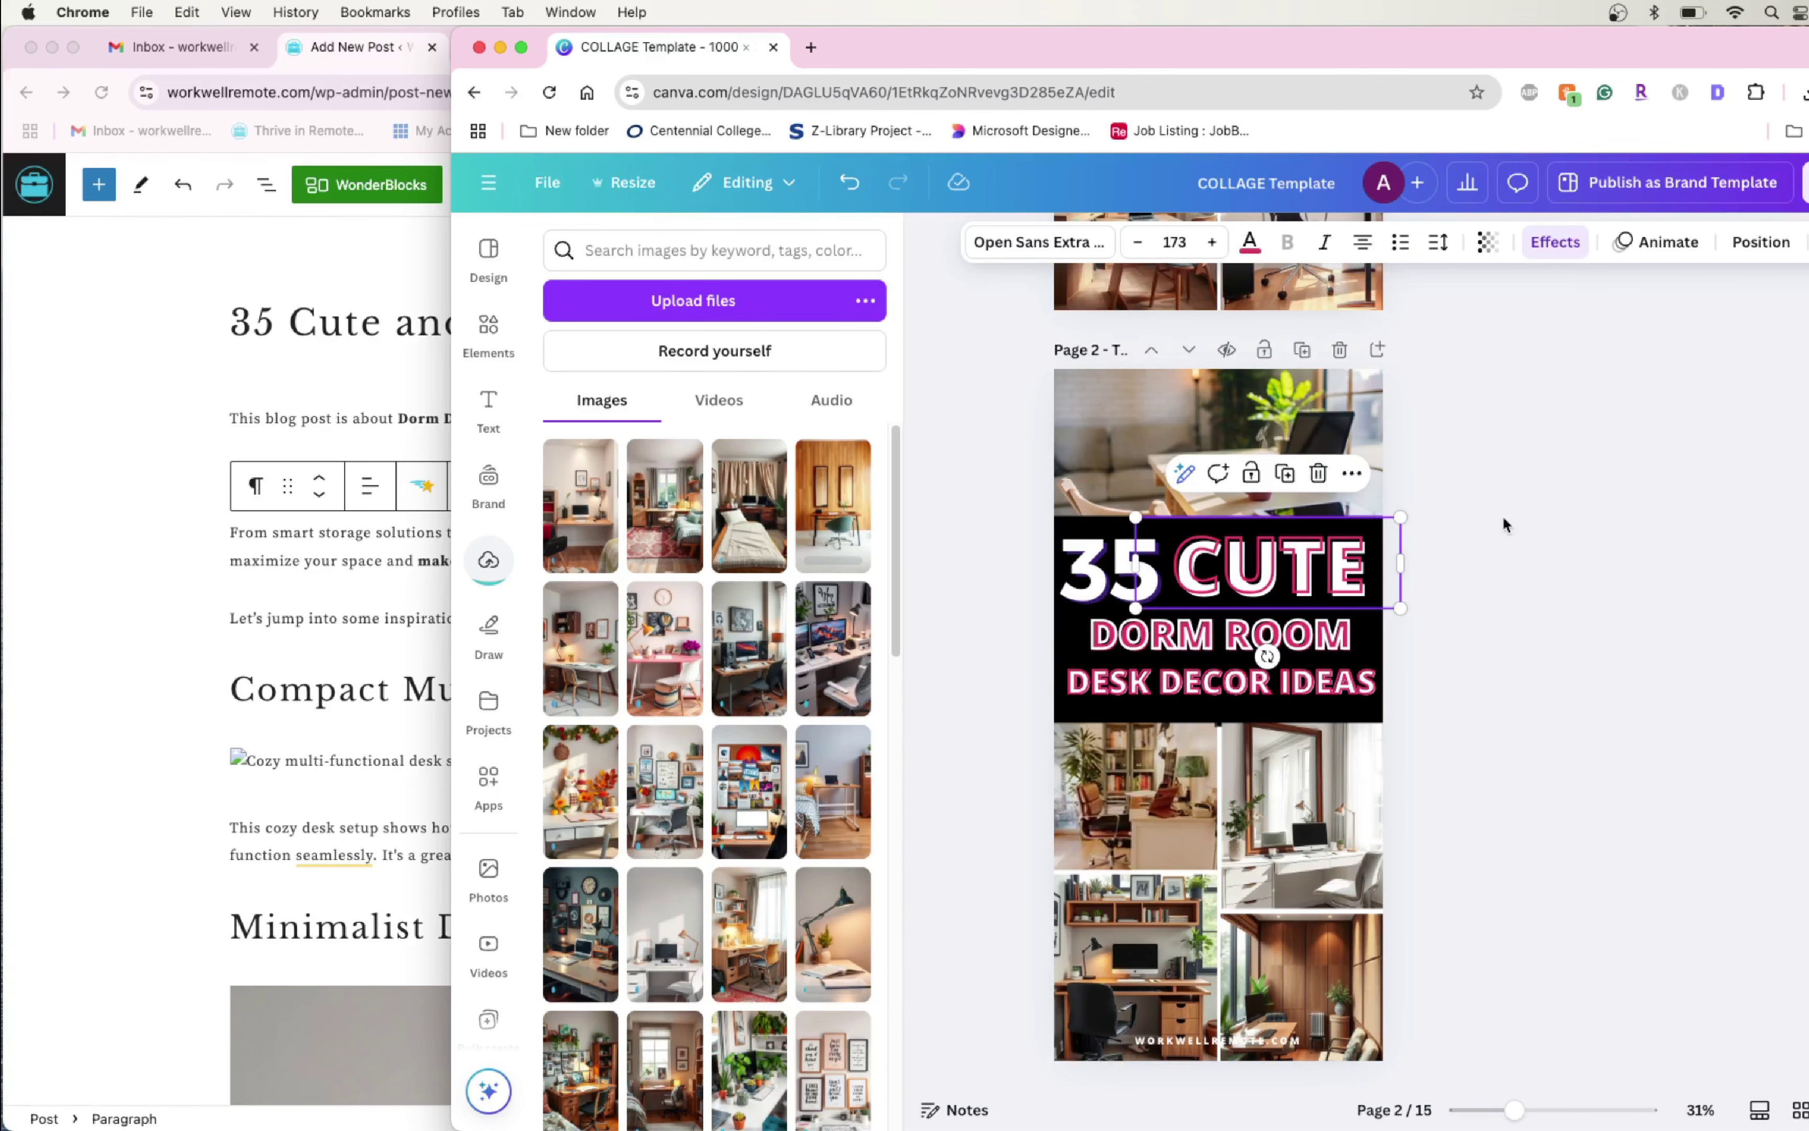
scroll(1503, 515, up, 5)
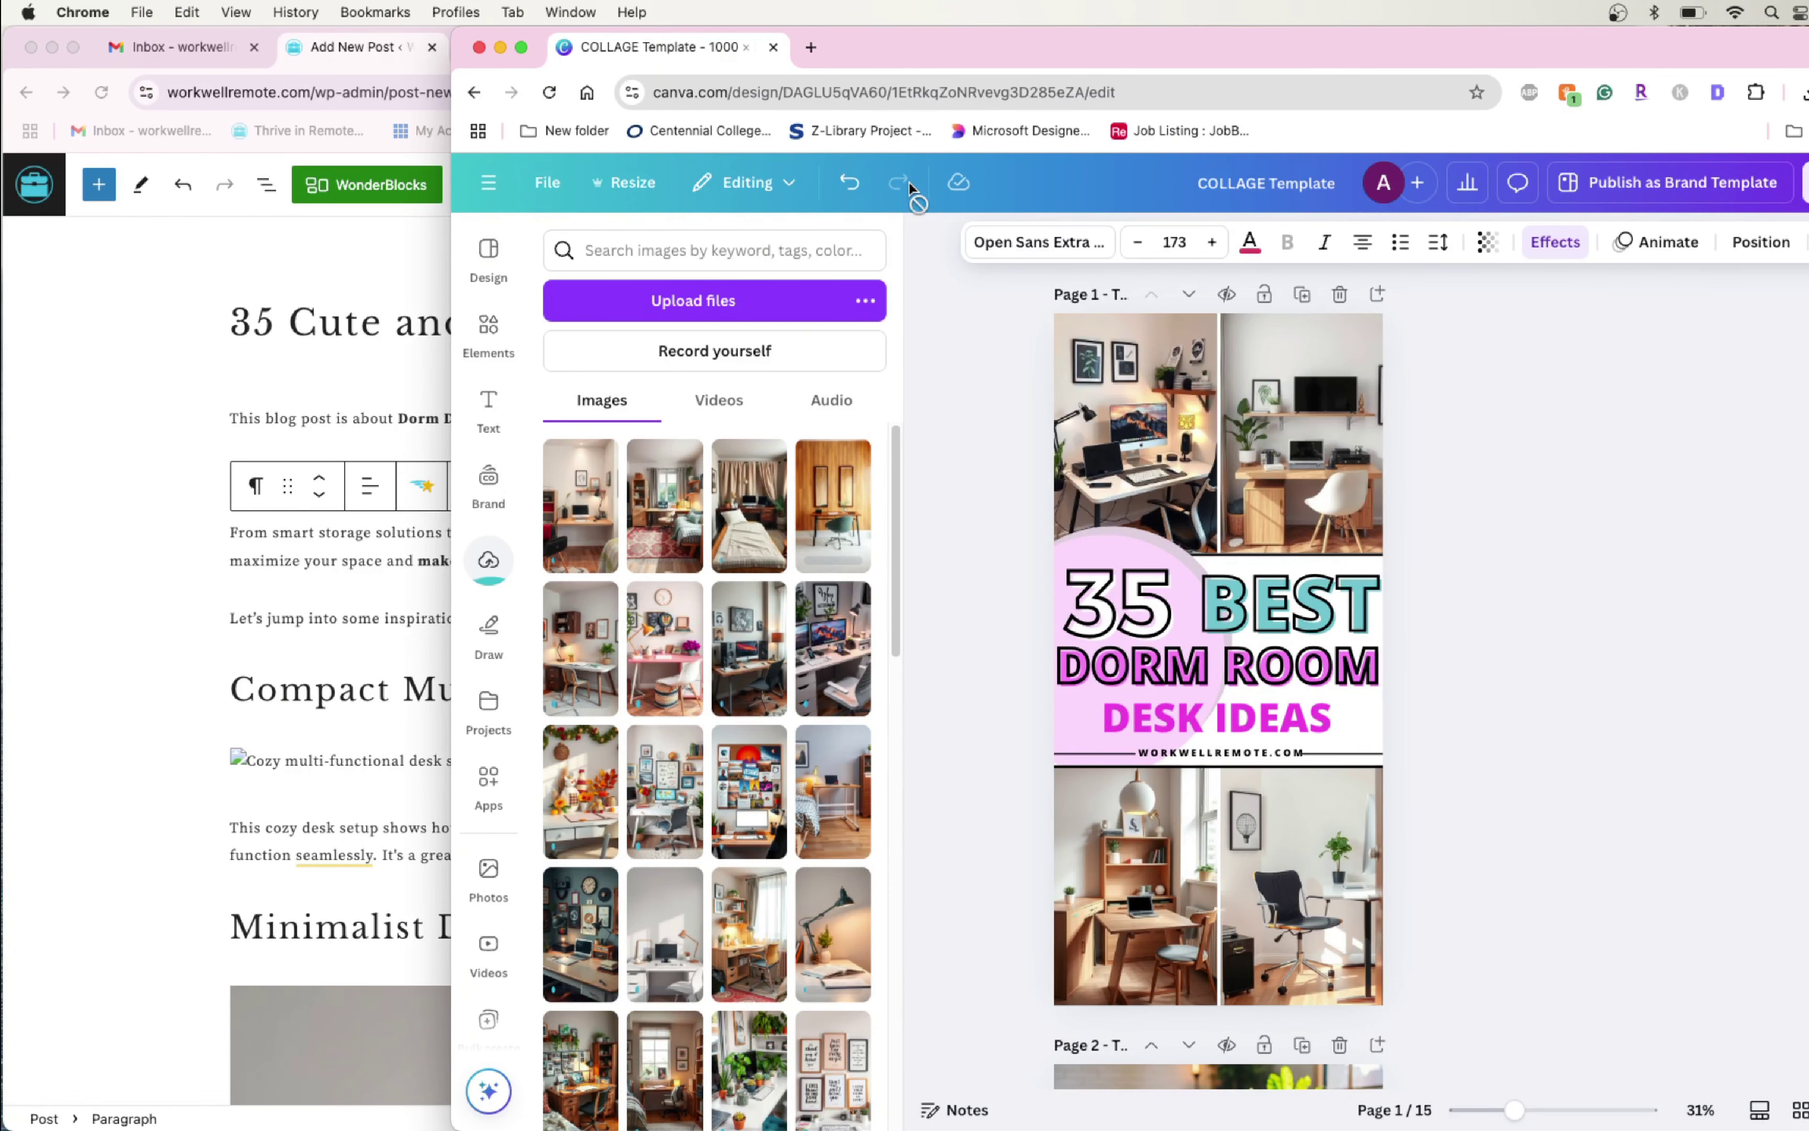
click(624, 183)
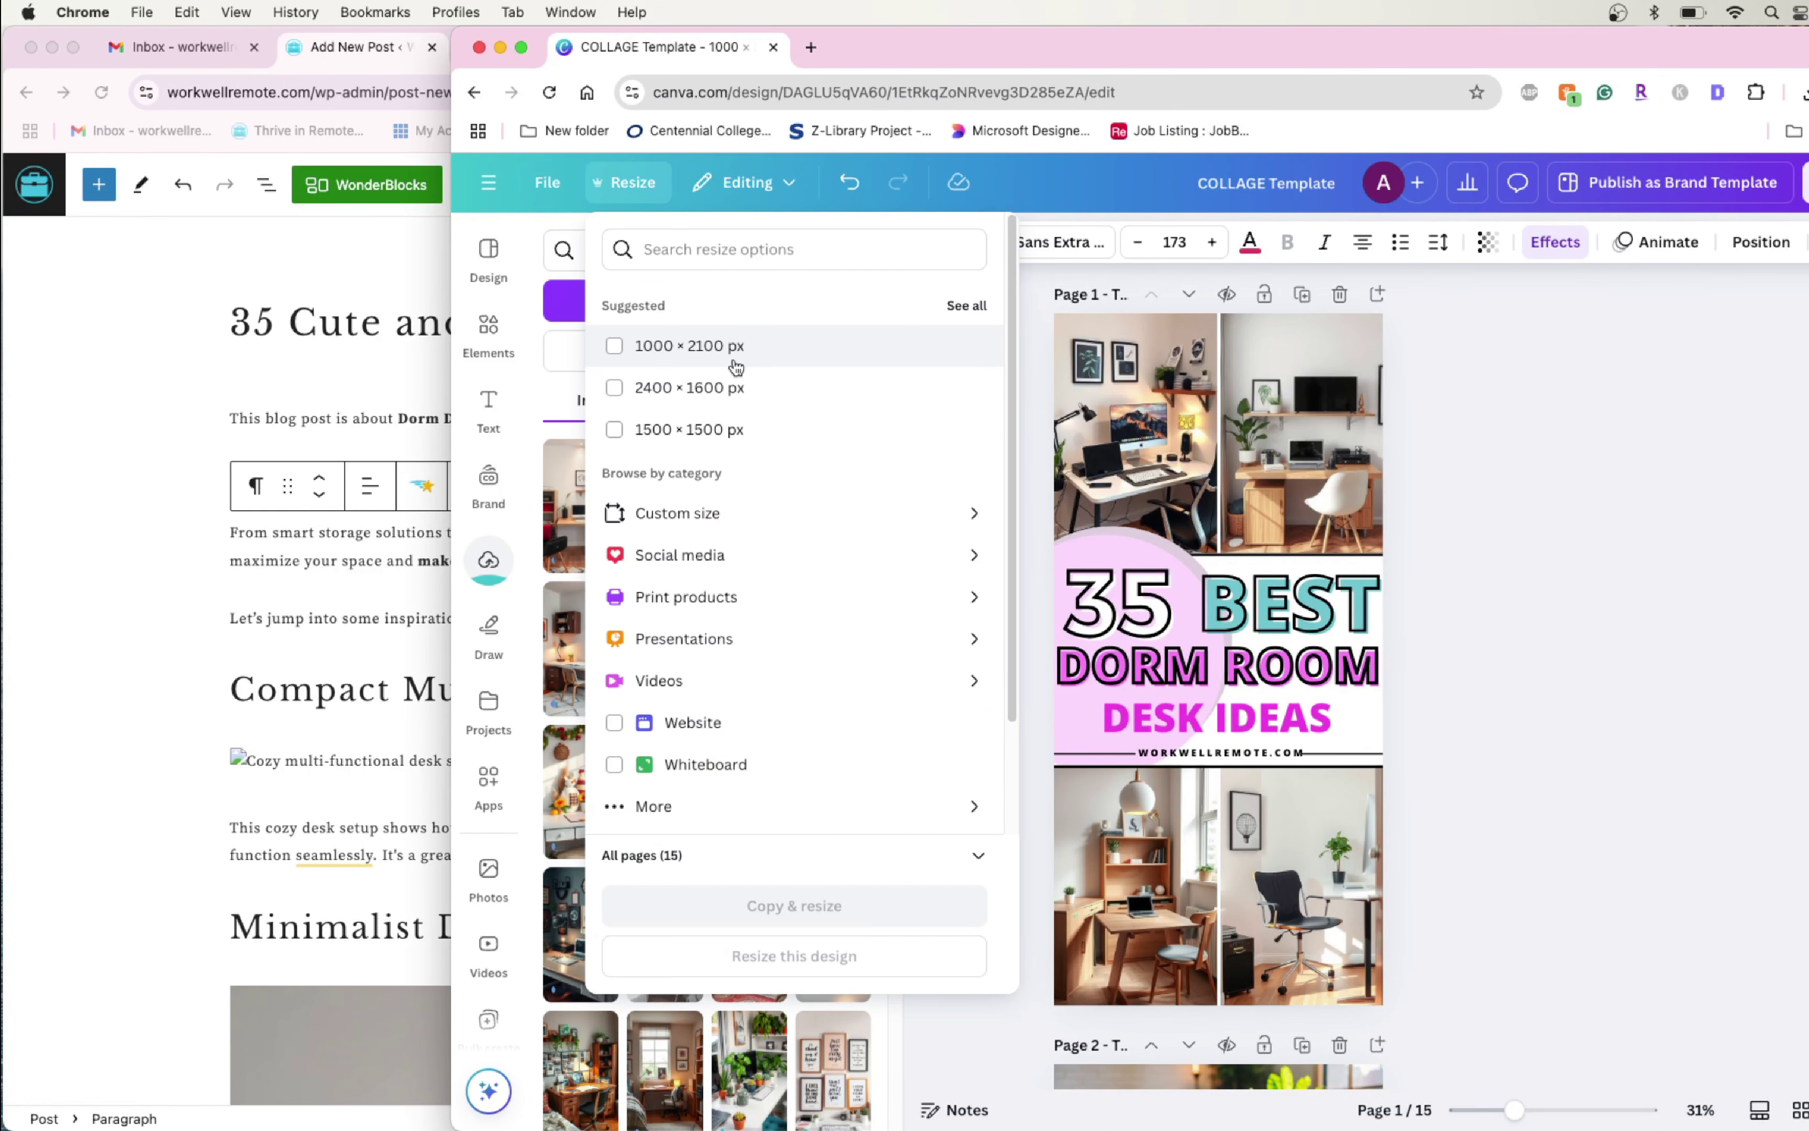
click(1369, 434)
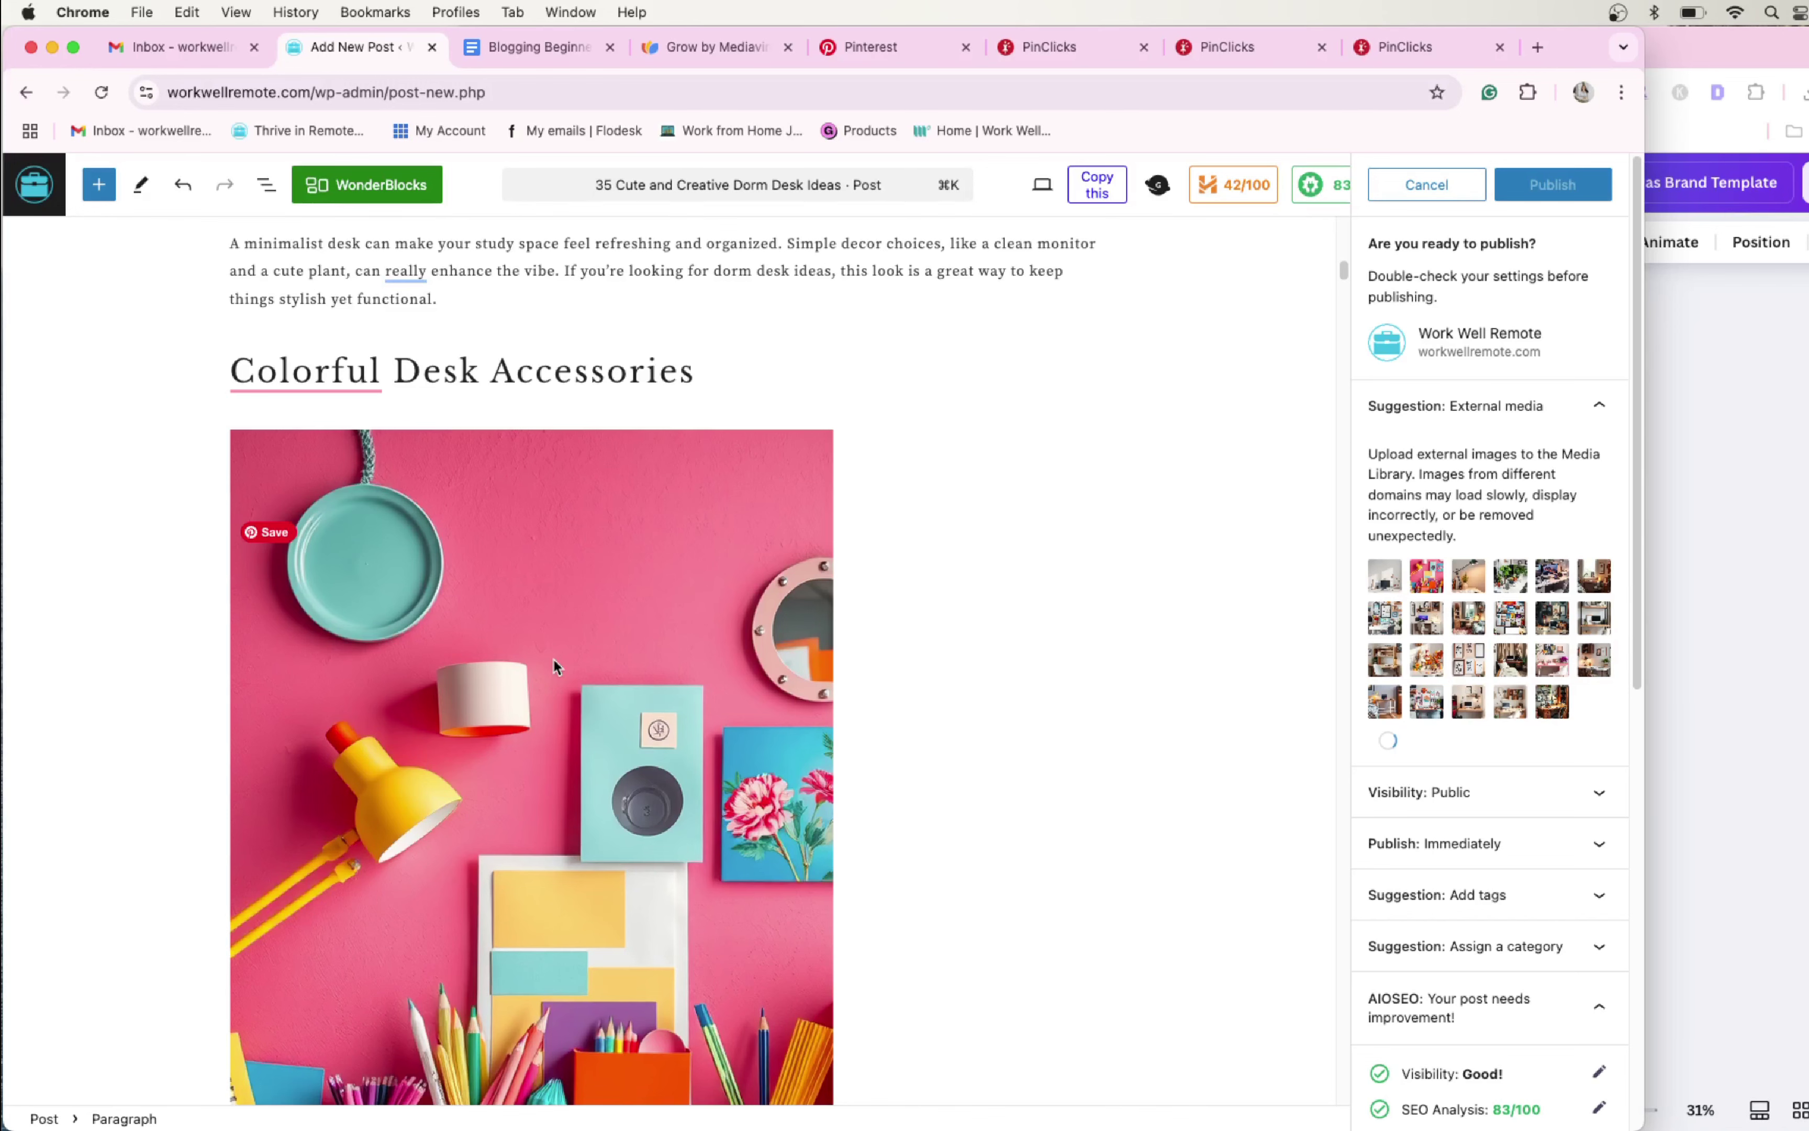
In the WordPress post, try to replace the missing image under "Compact Multi-Functional Desk Setup" from the Media Library
scroll(552, 658, up, 15)
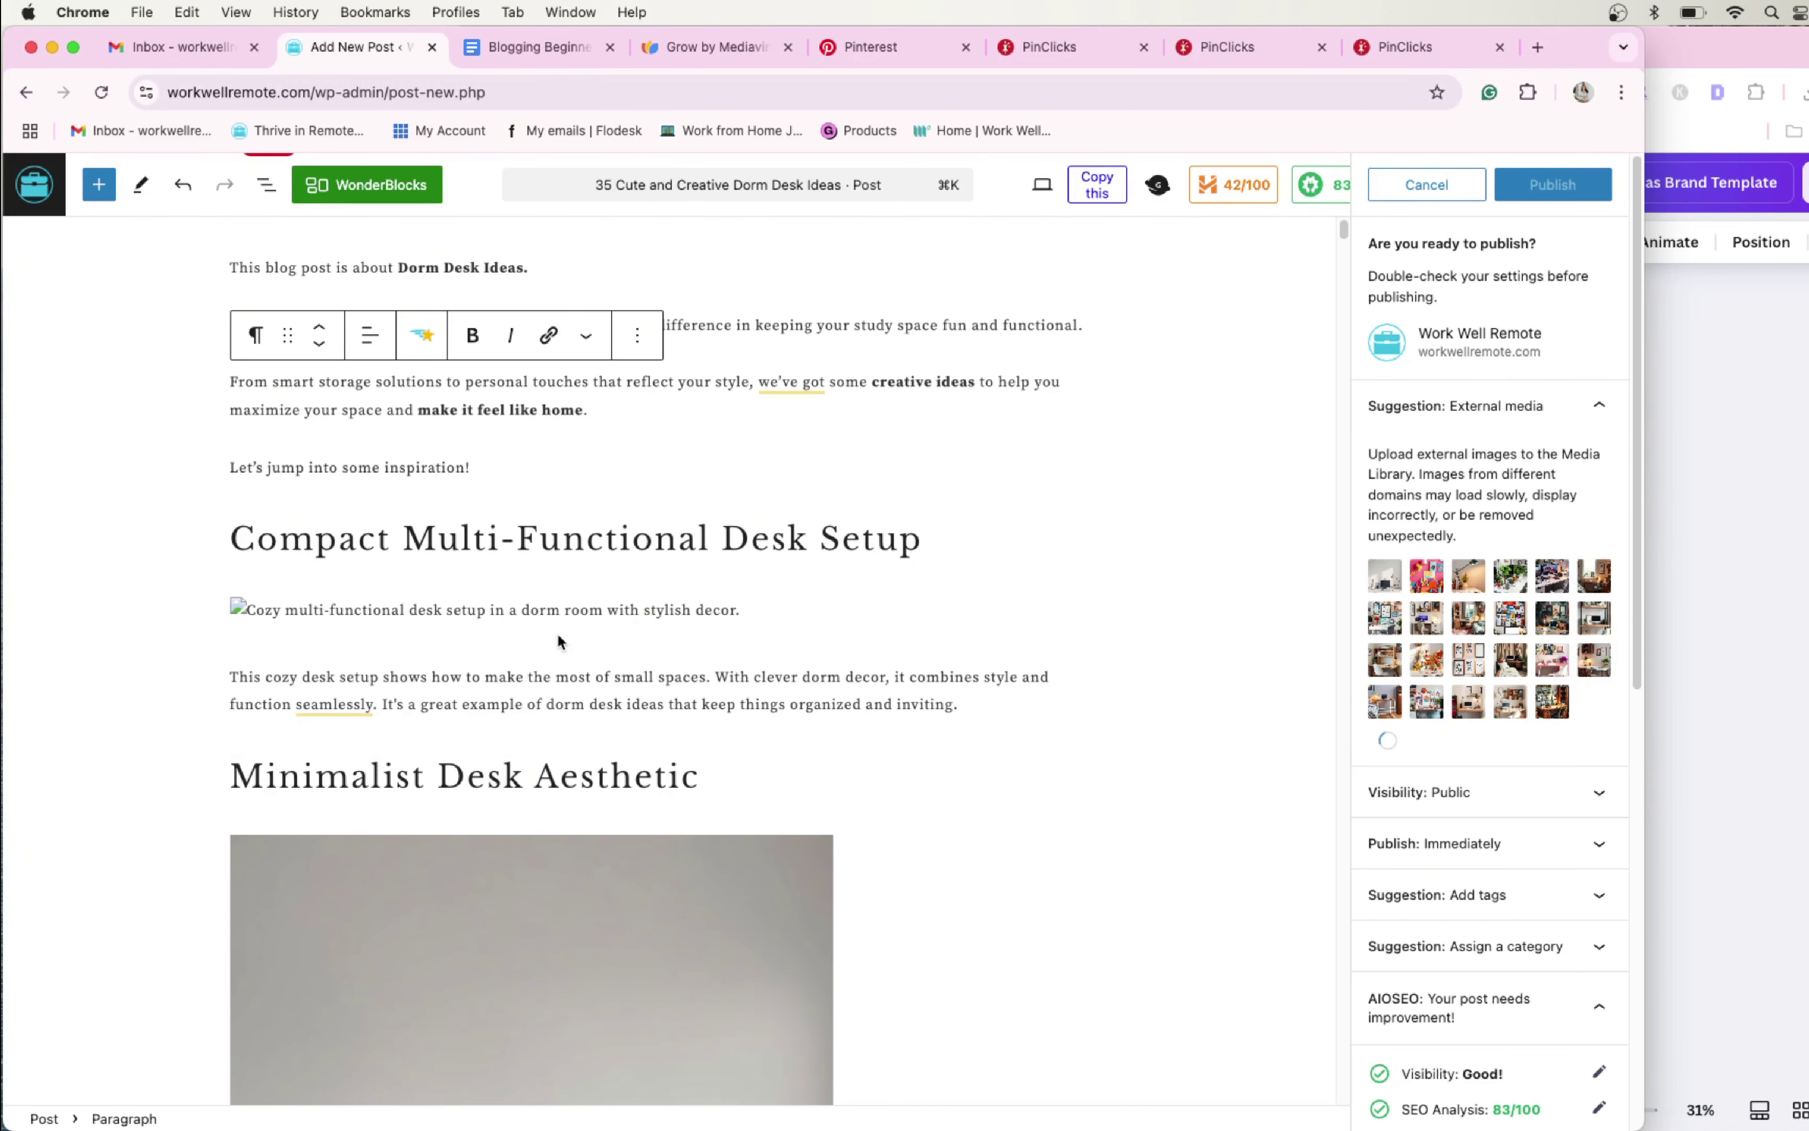
click(550, 627)
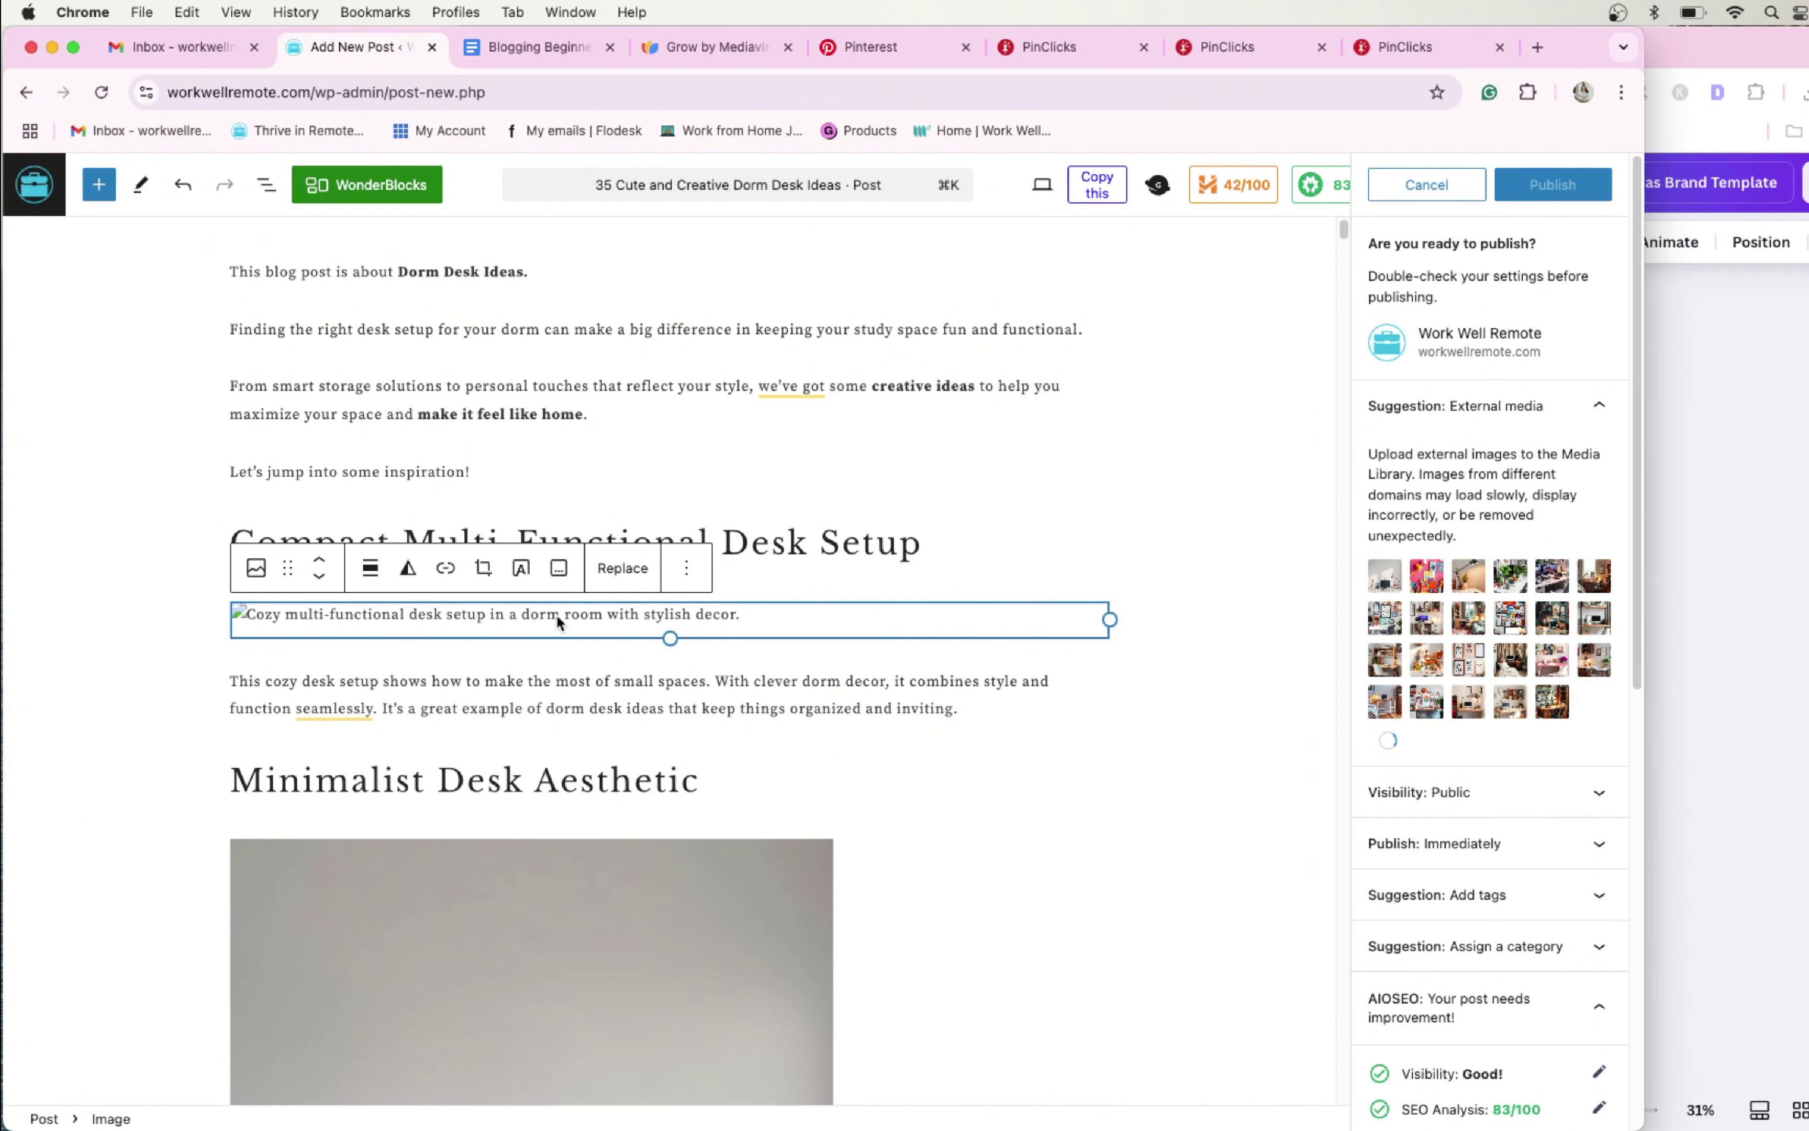
click(621, 567)
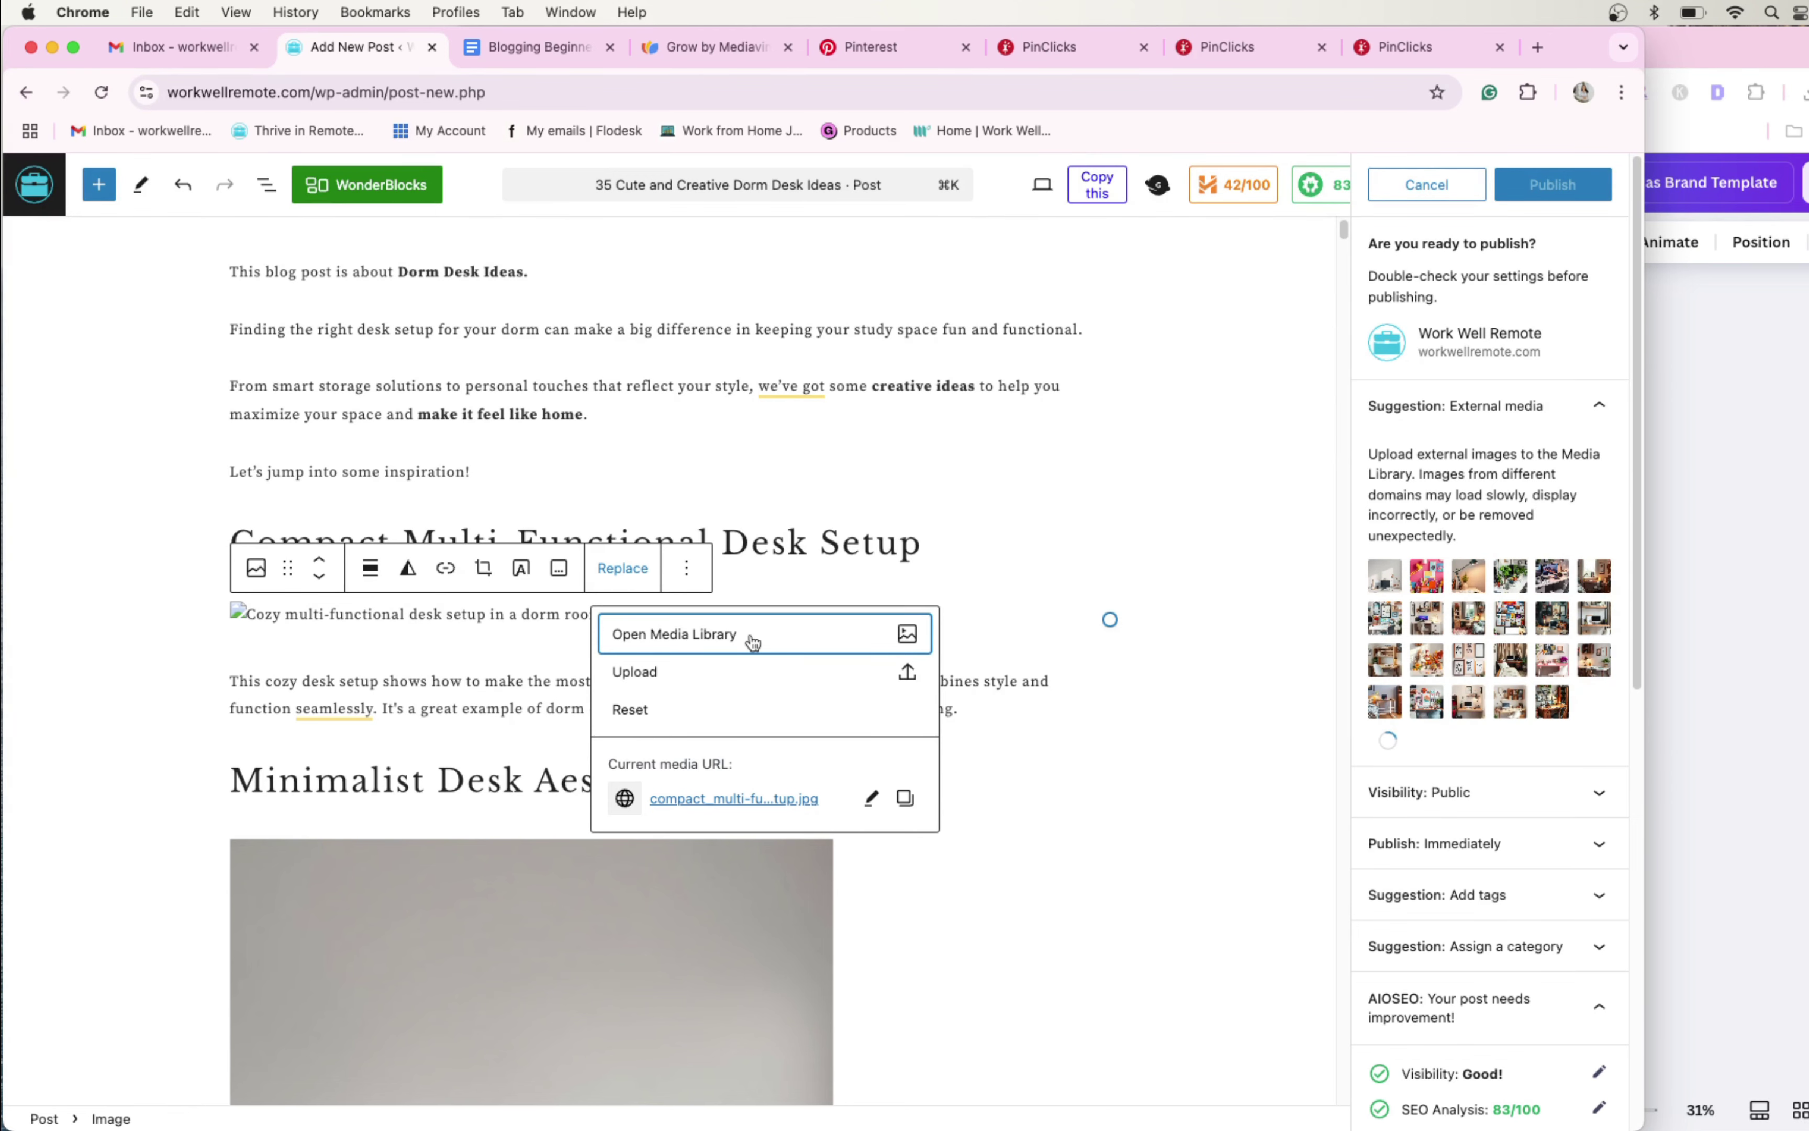
click(751, 639)
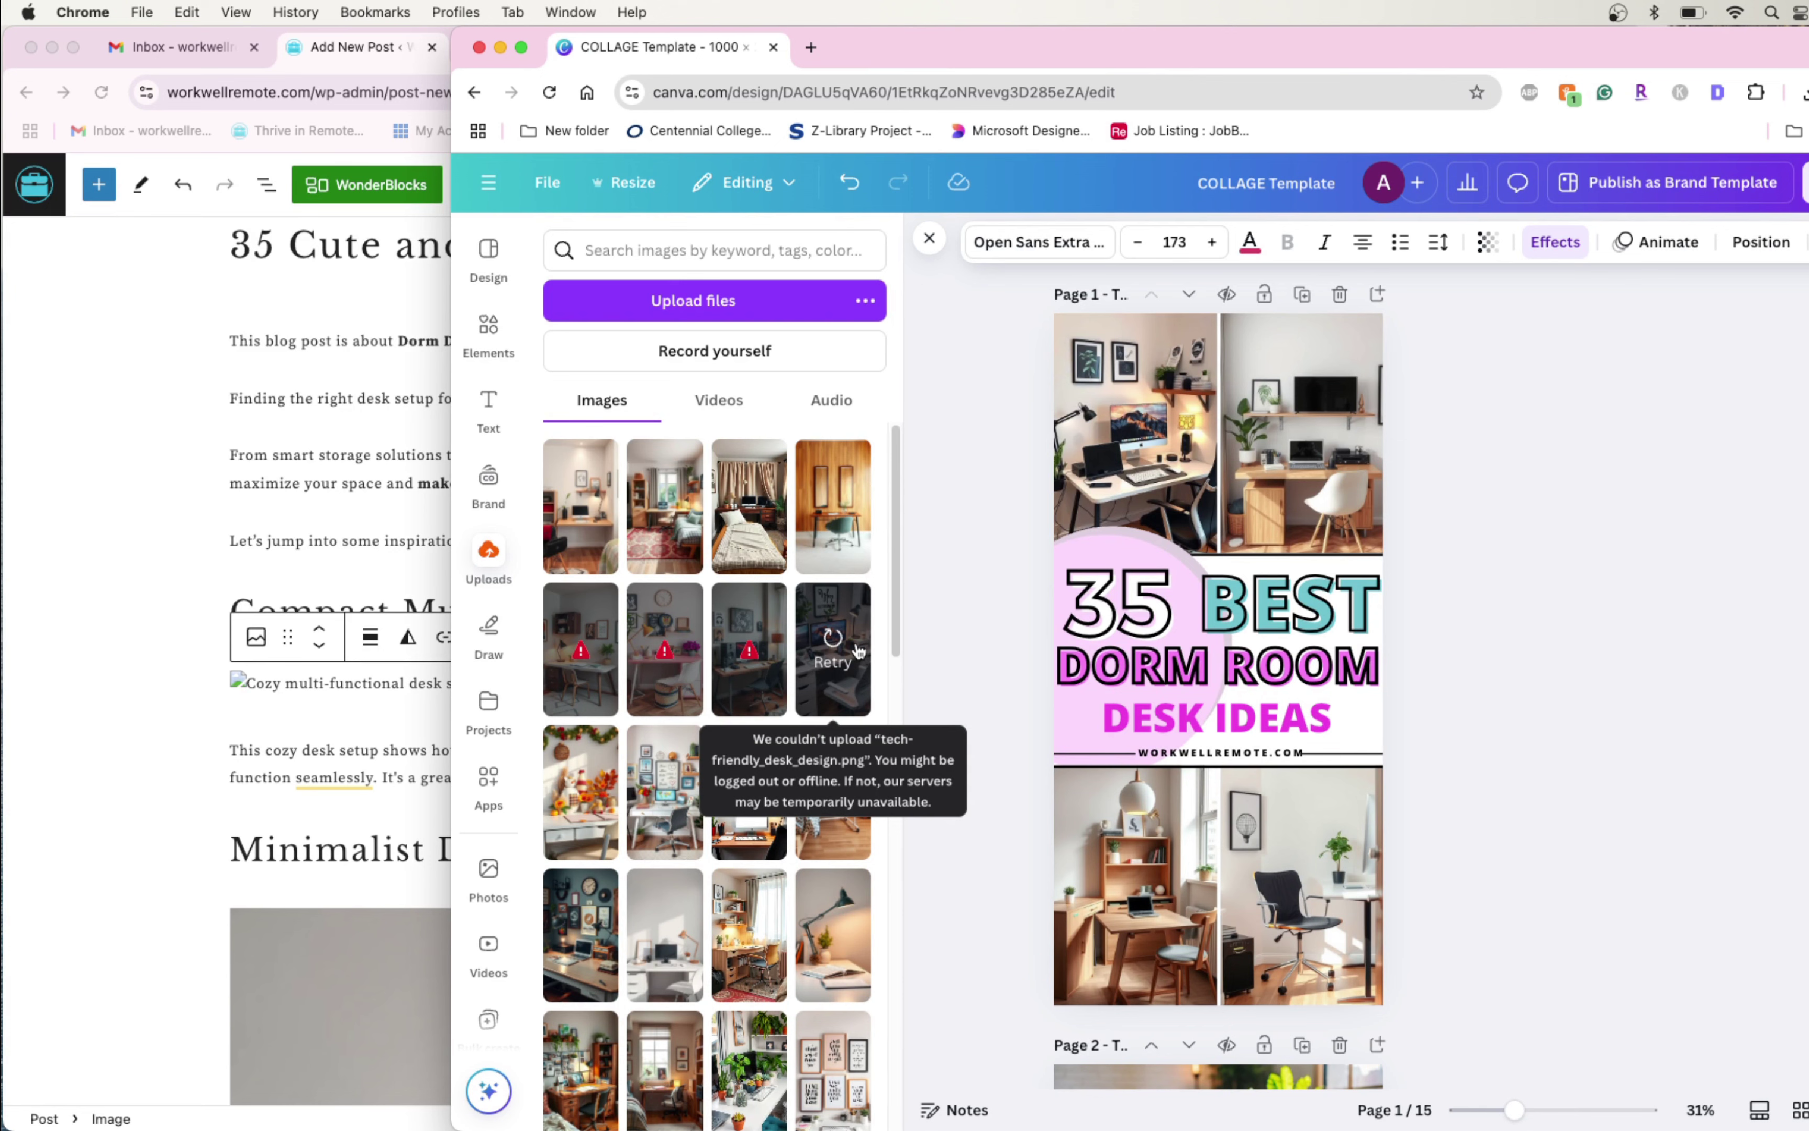
In Canva, retry the failed image upload and replace page 1's four collage photos with uploaded dorm desk images
click(857, 651)
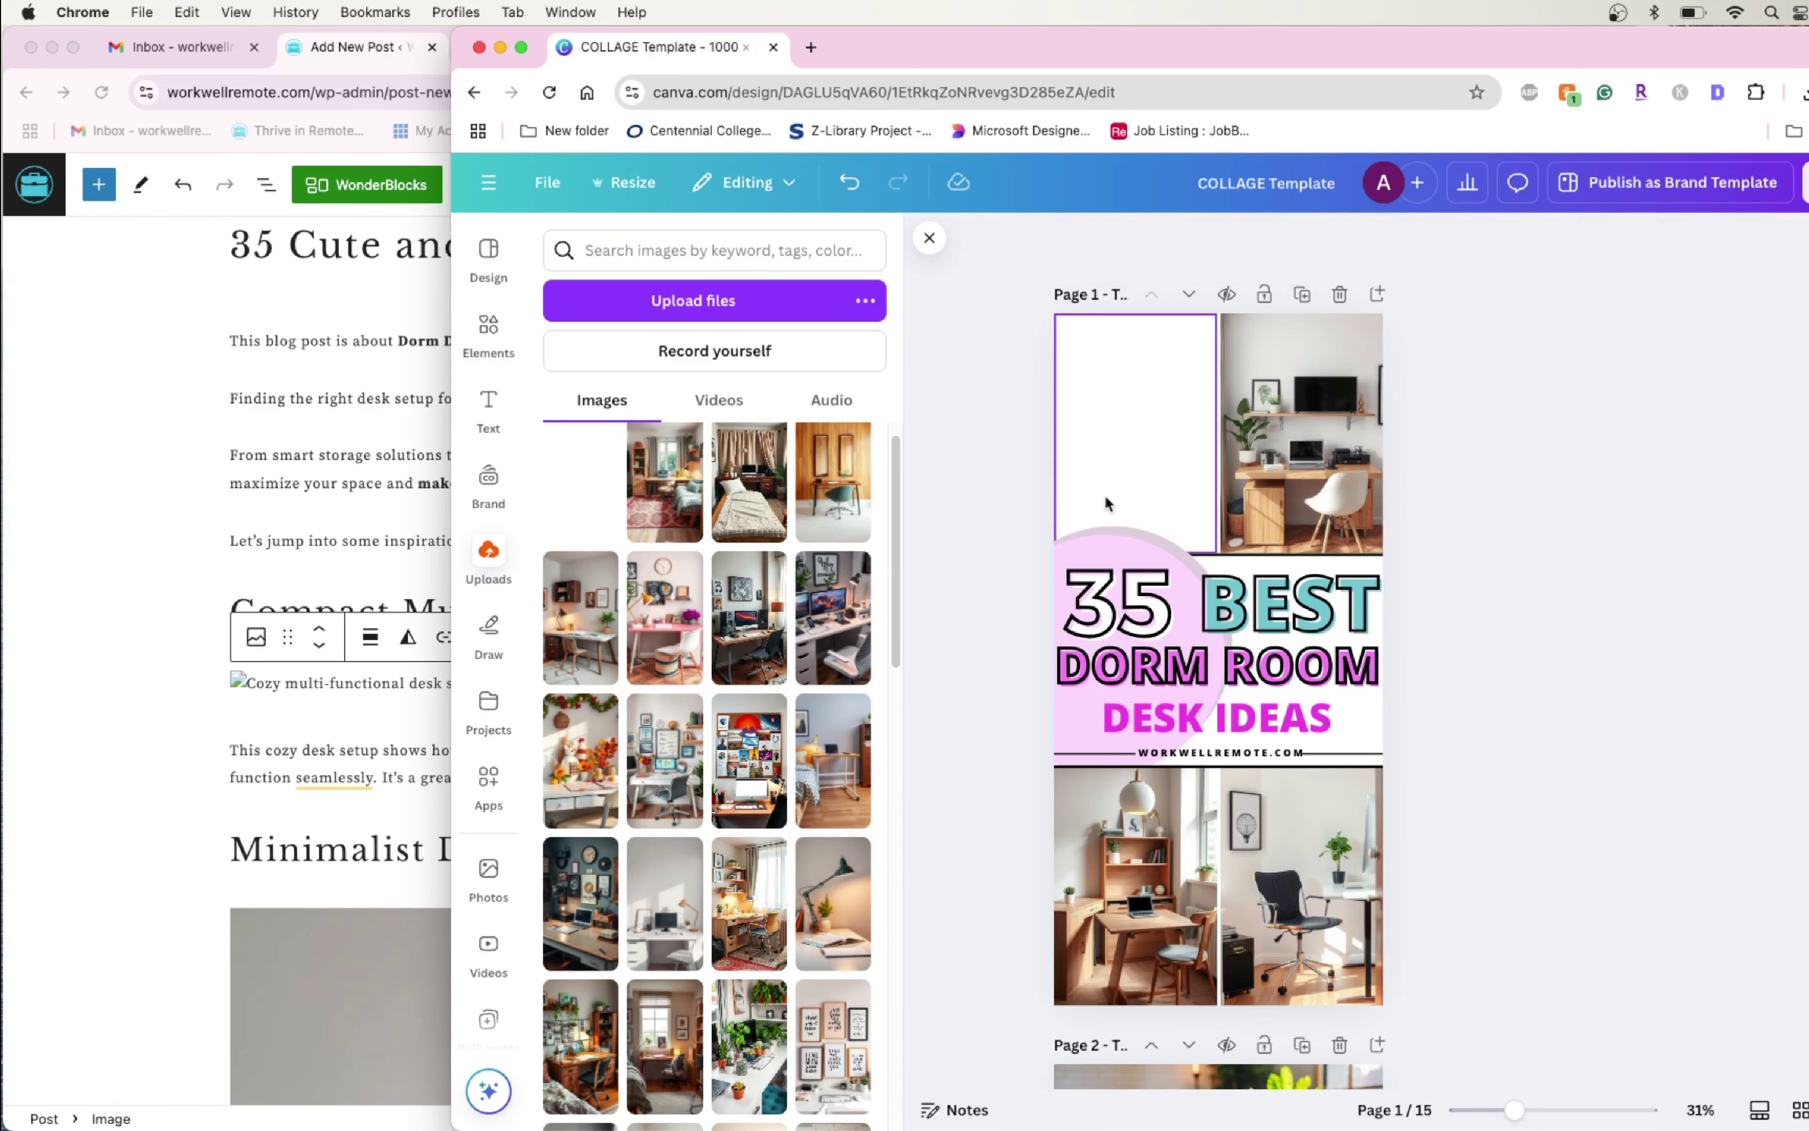
scroll(1108, 505, down, 2)
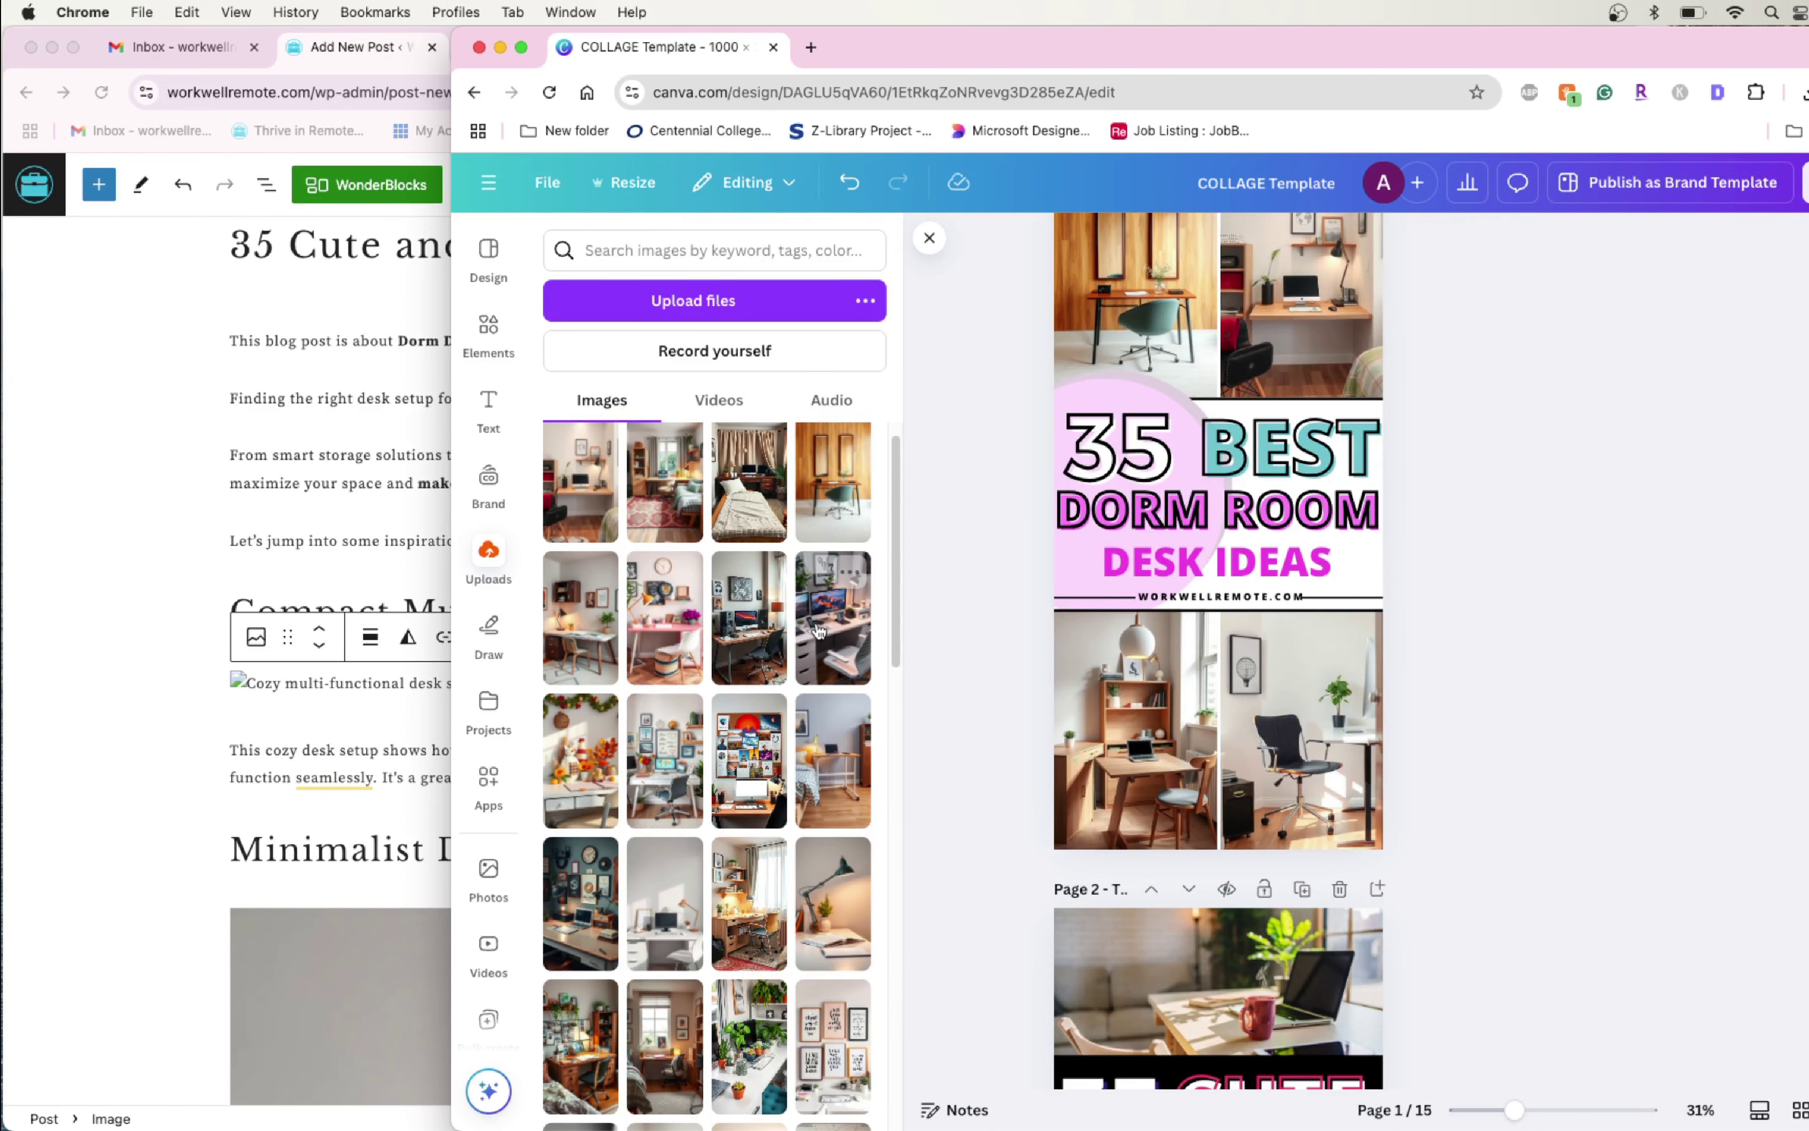
click(696, 652)
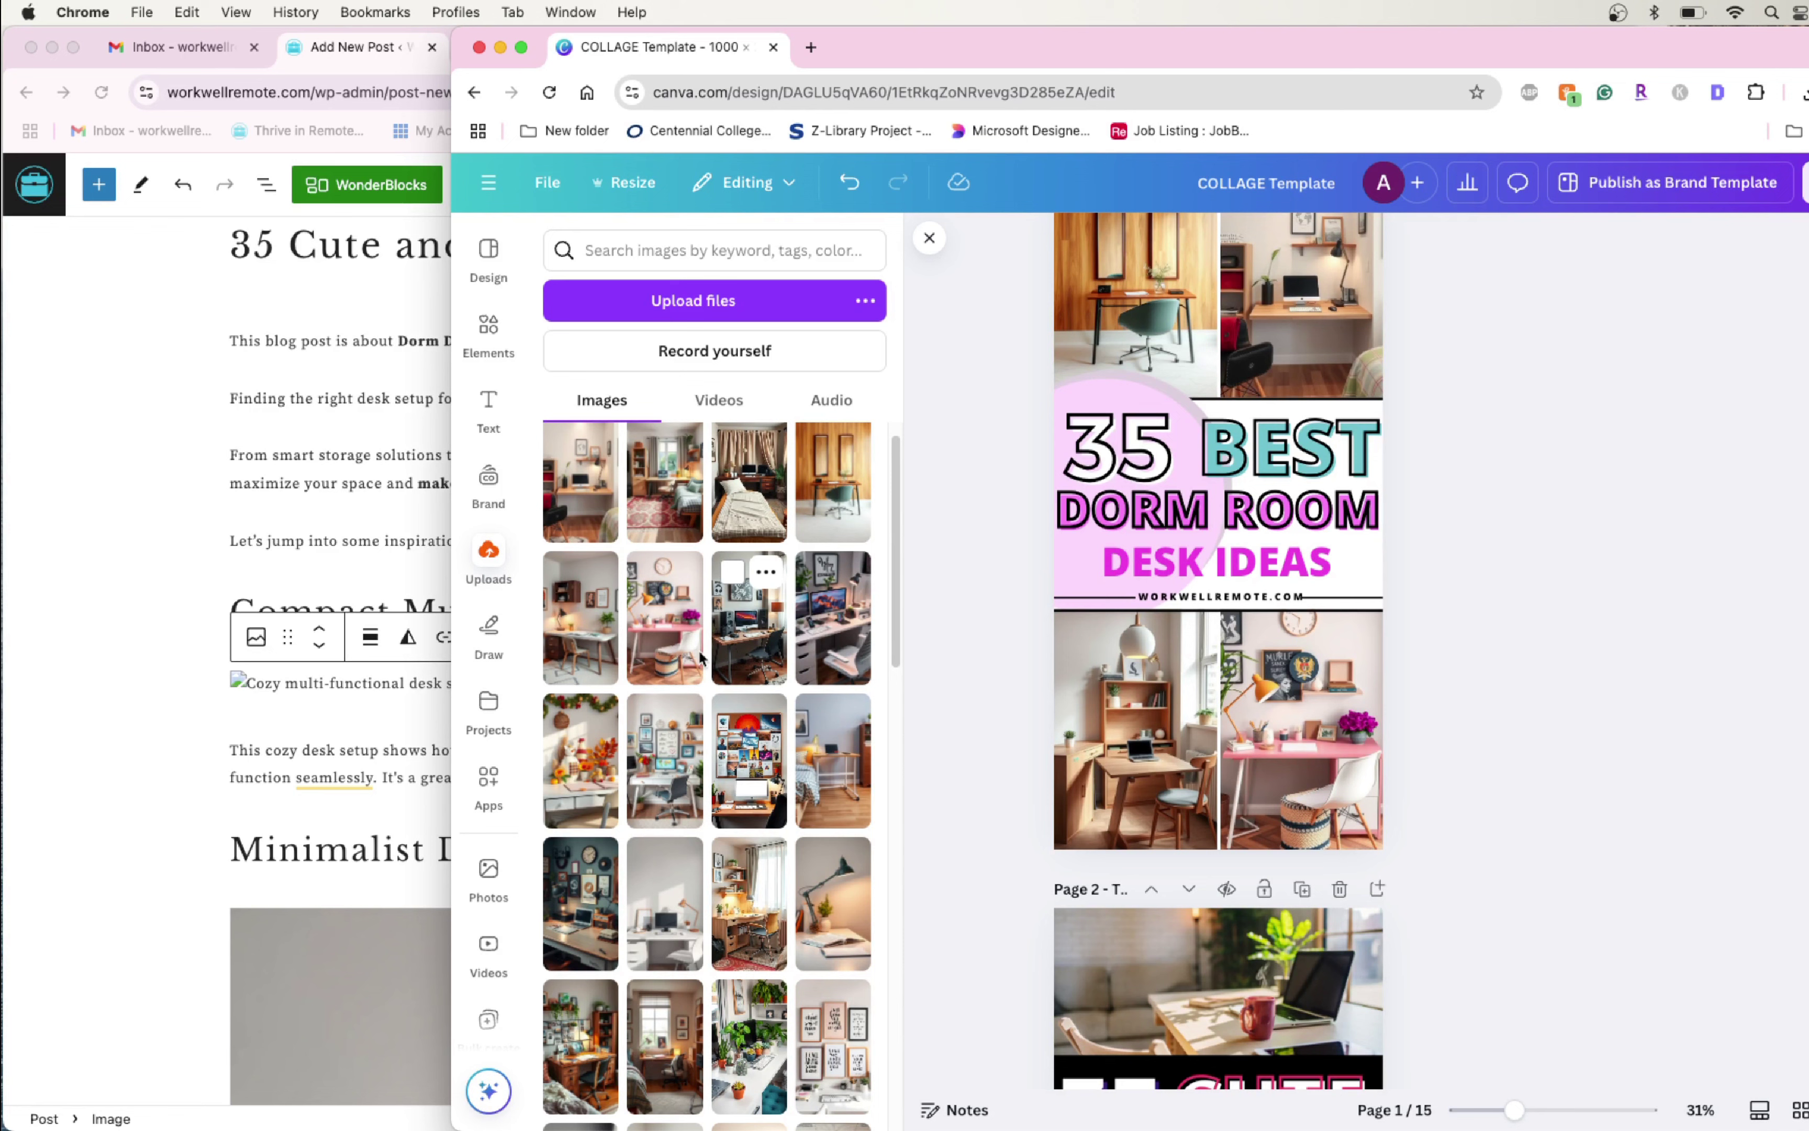
scroll(1306, 591, up, 2)
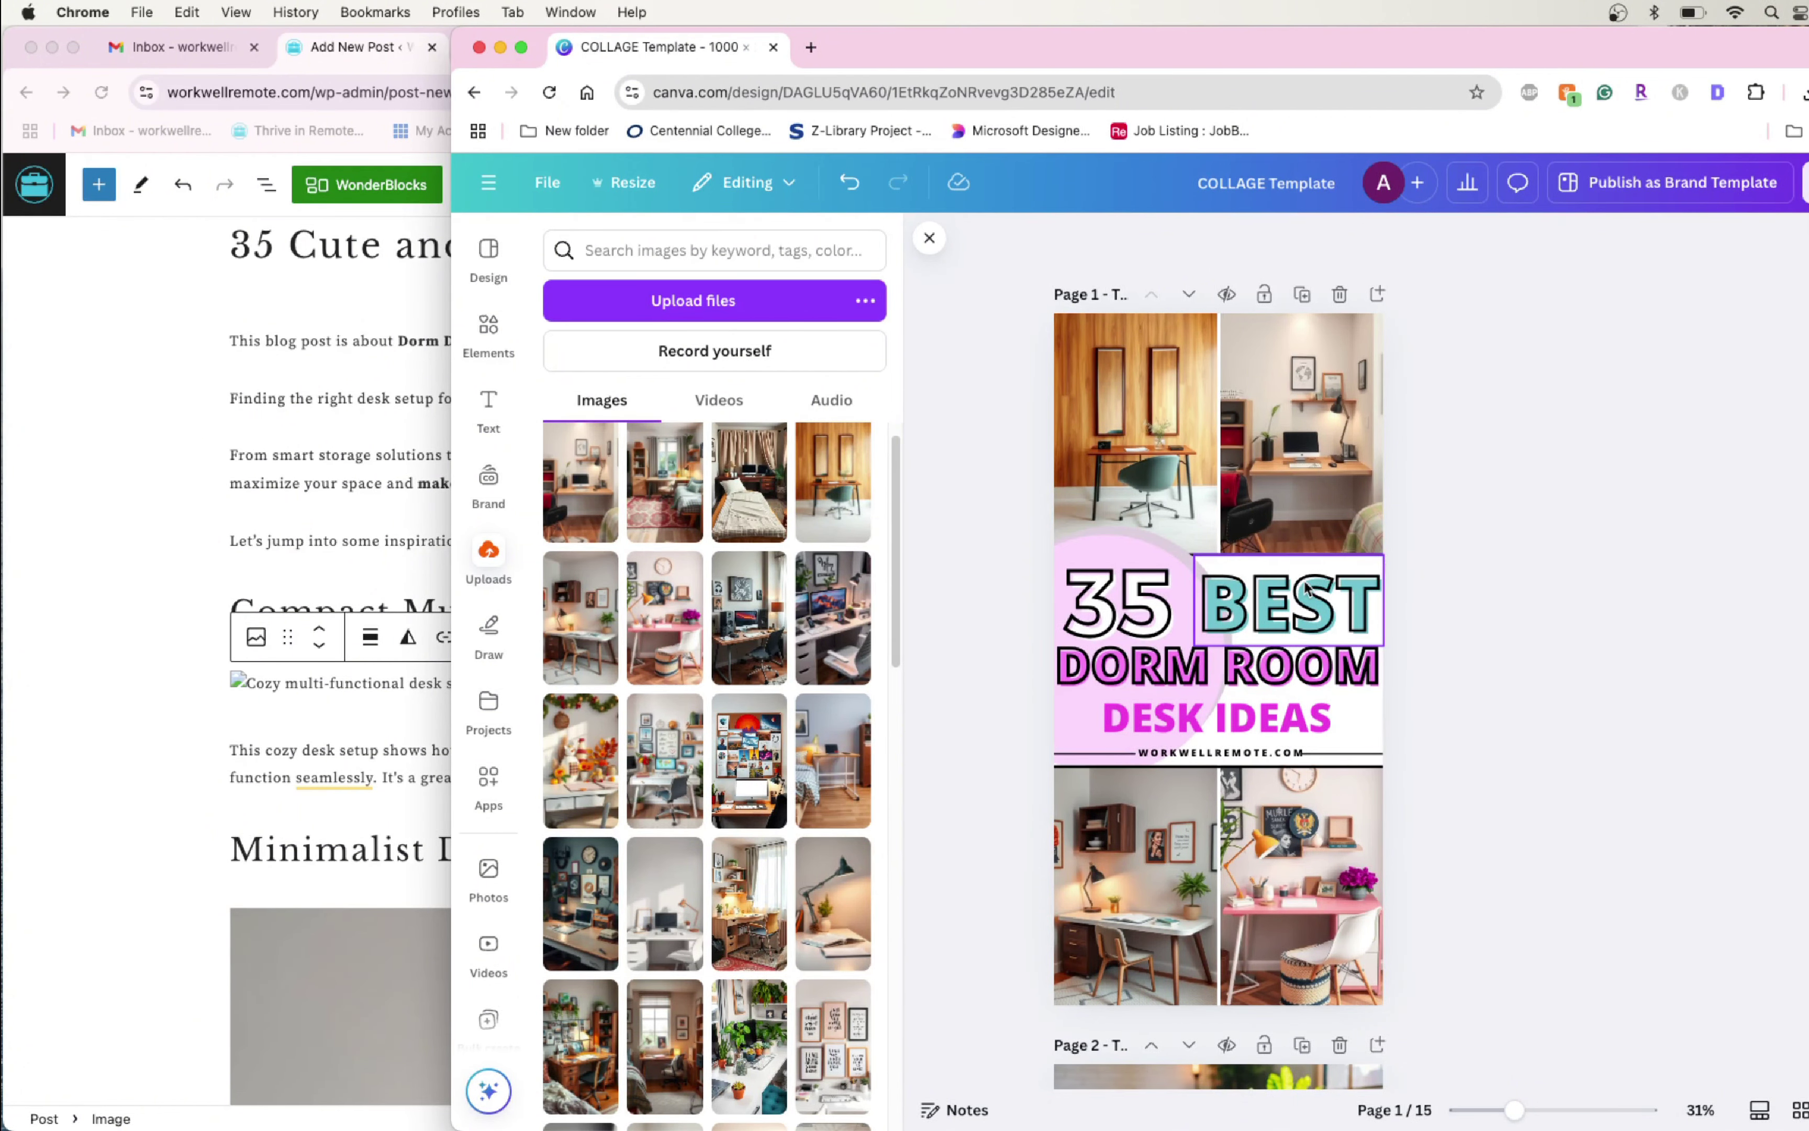
Replace the photos in page 2's "35 CUTE DORM ROOM DESK DECOR IDEAS" collage with uploaded desk images
scroll(1307, 589, down, 10)
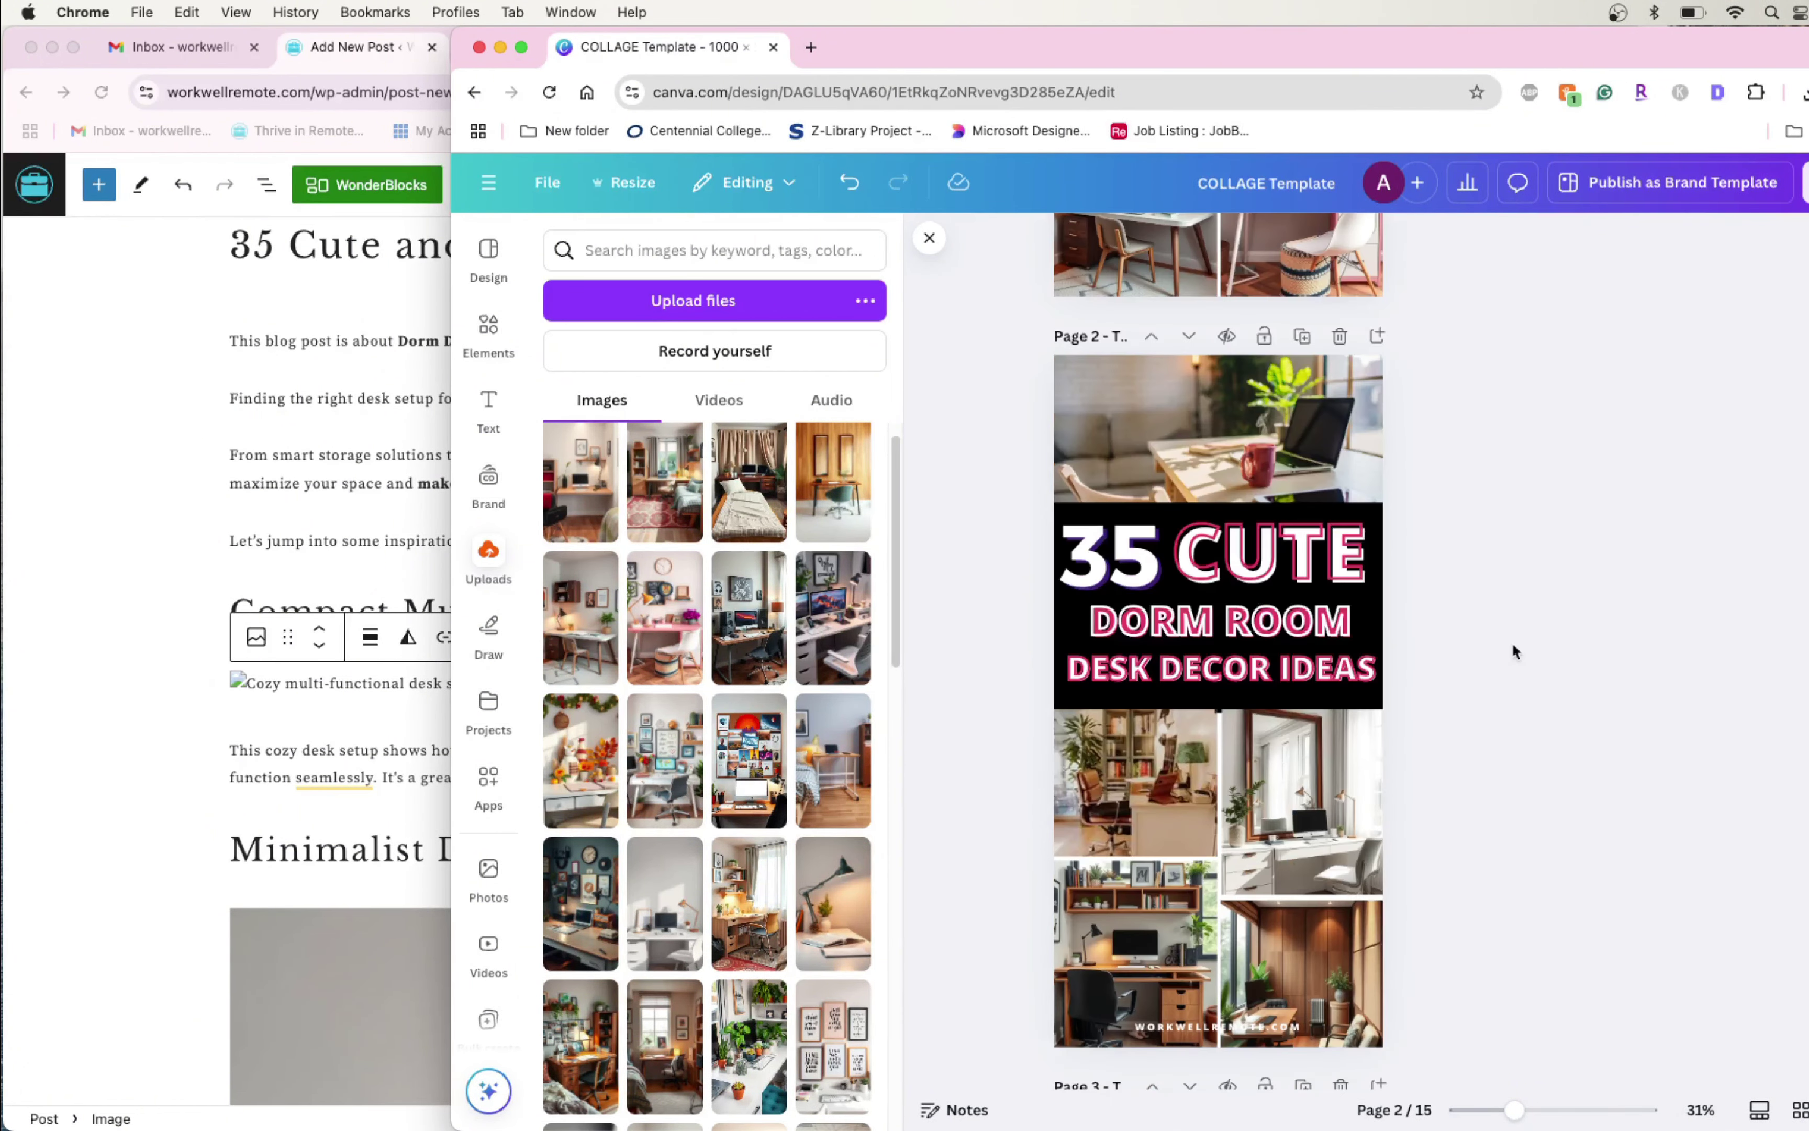
scroll(1514, 644, down, 1)
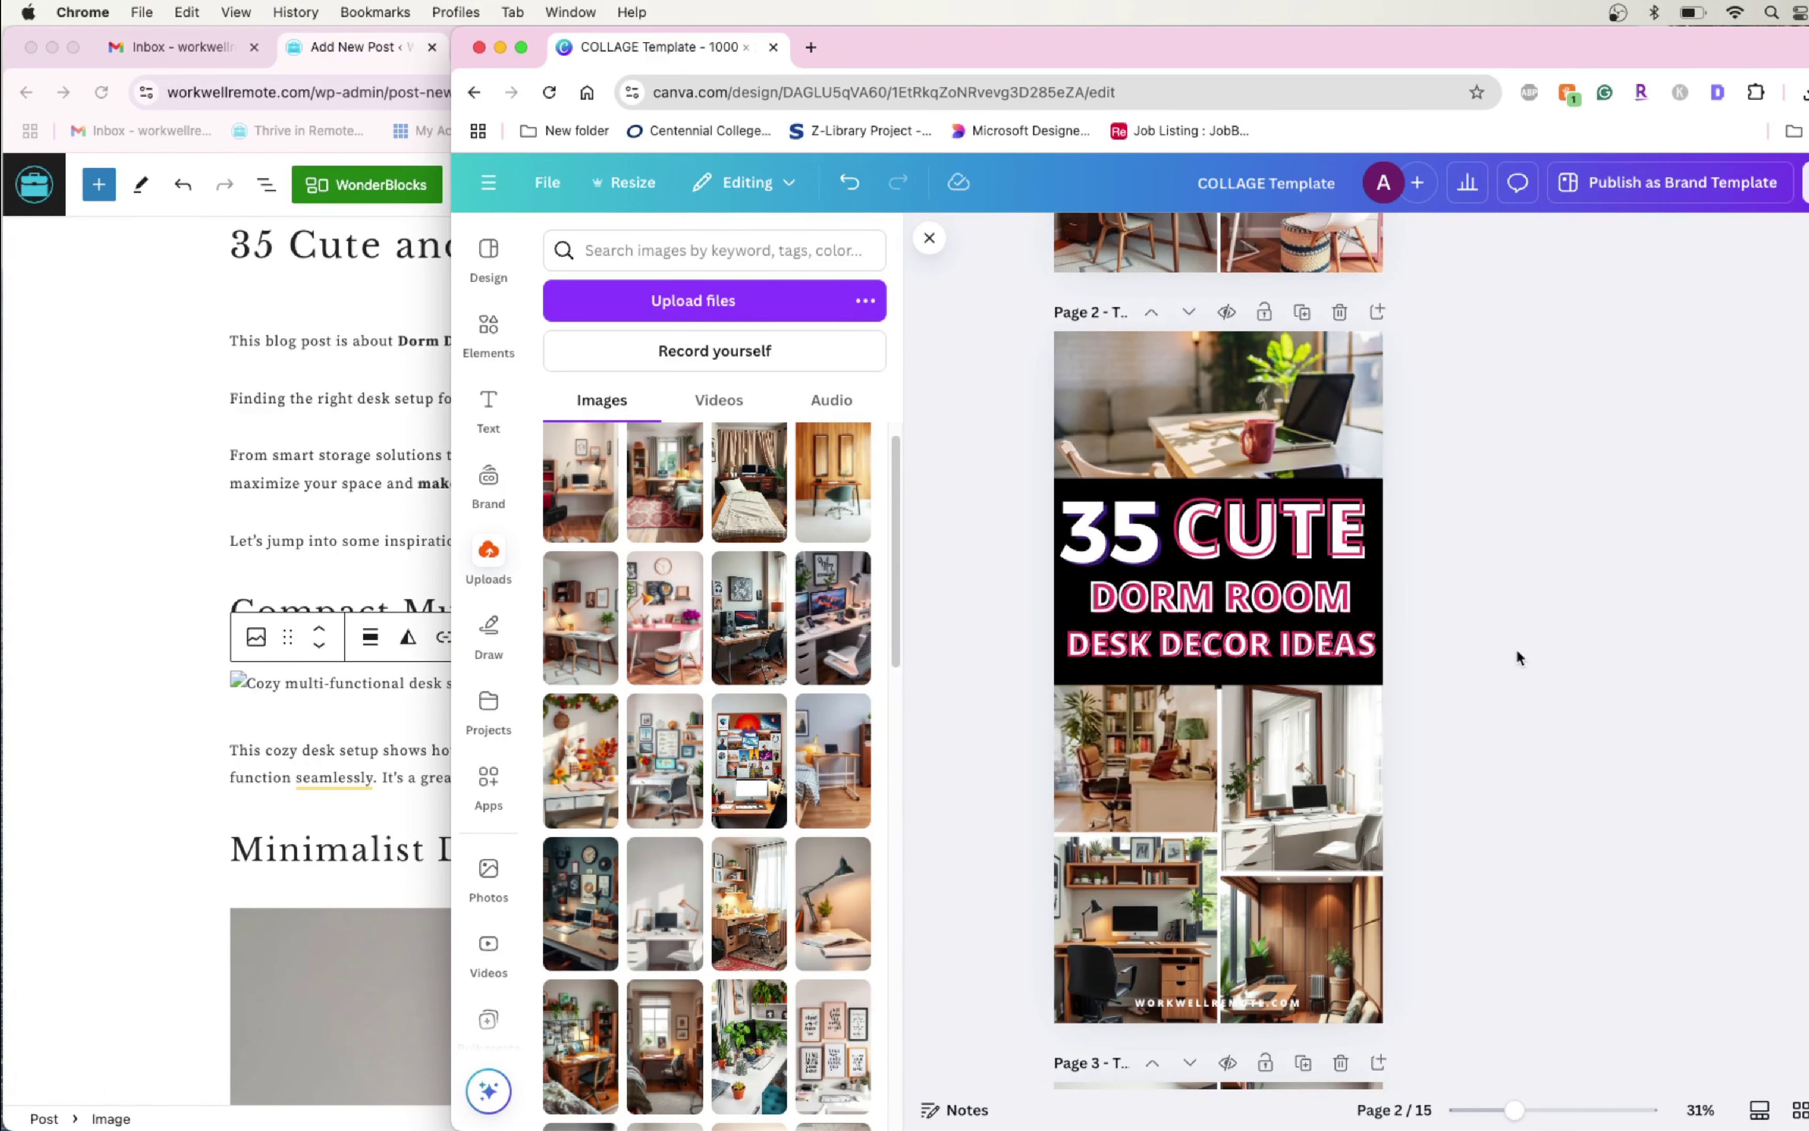
mouse_move(686, 937)
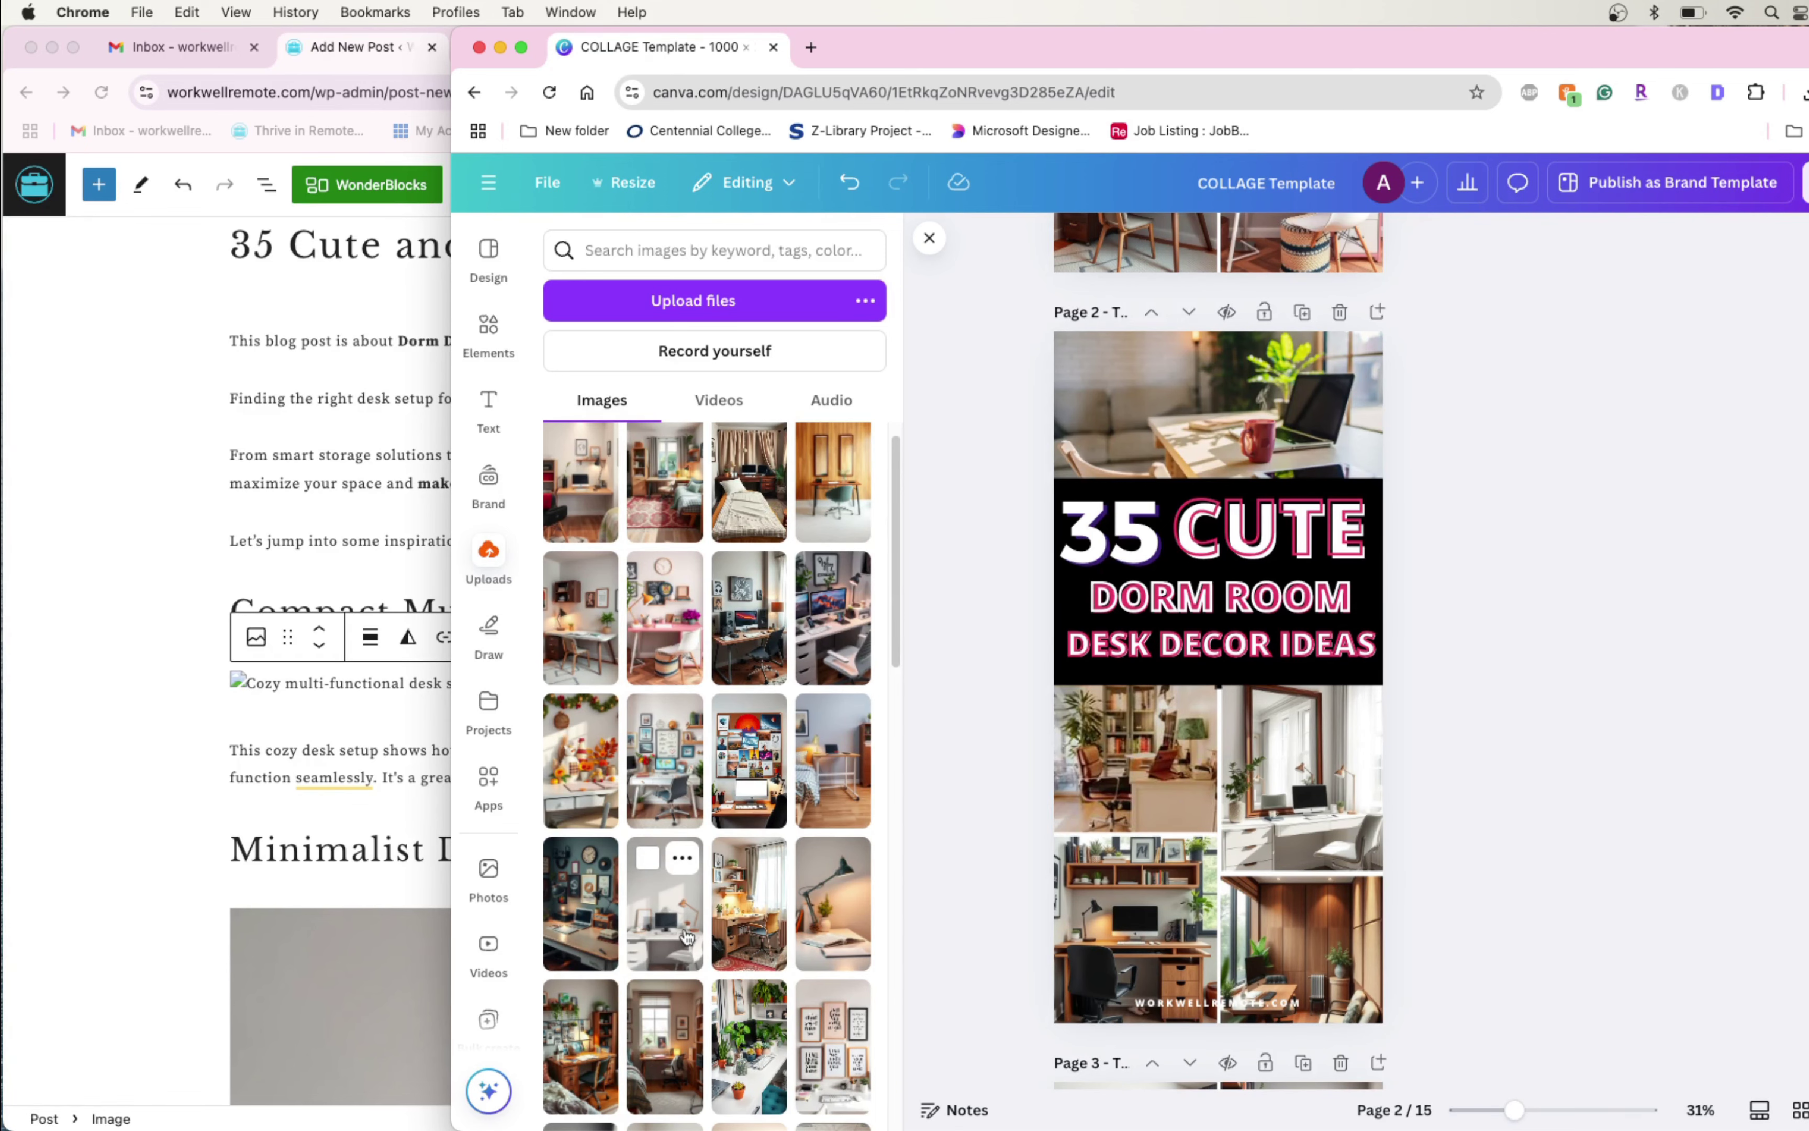
drag(686, 937, 1115, 752)
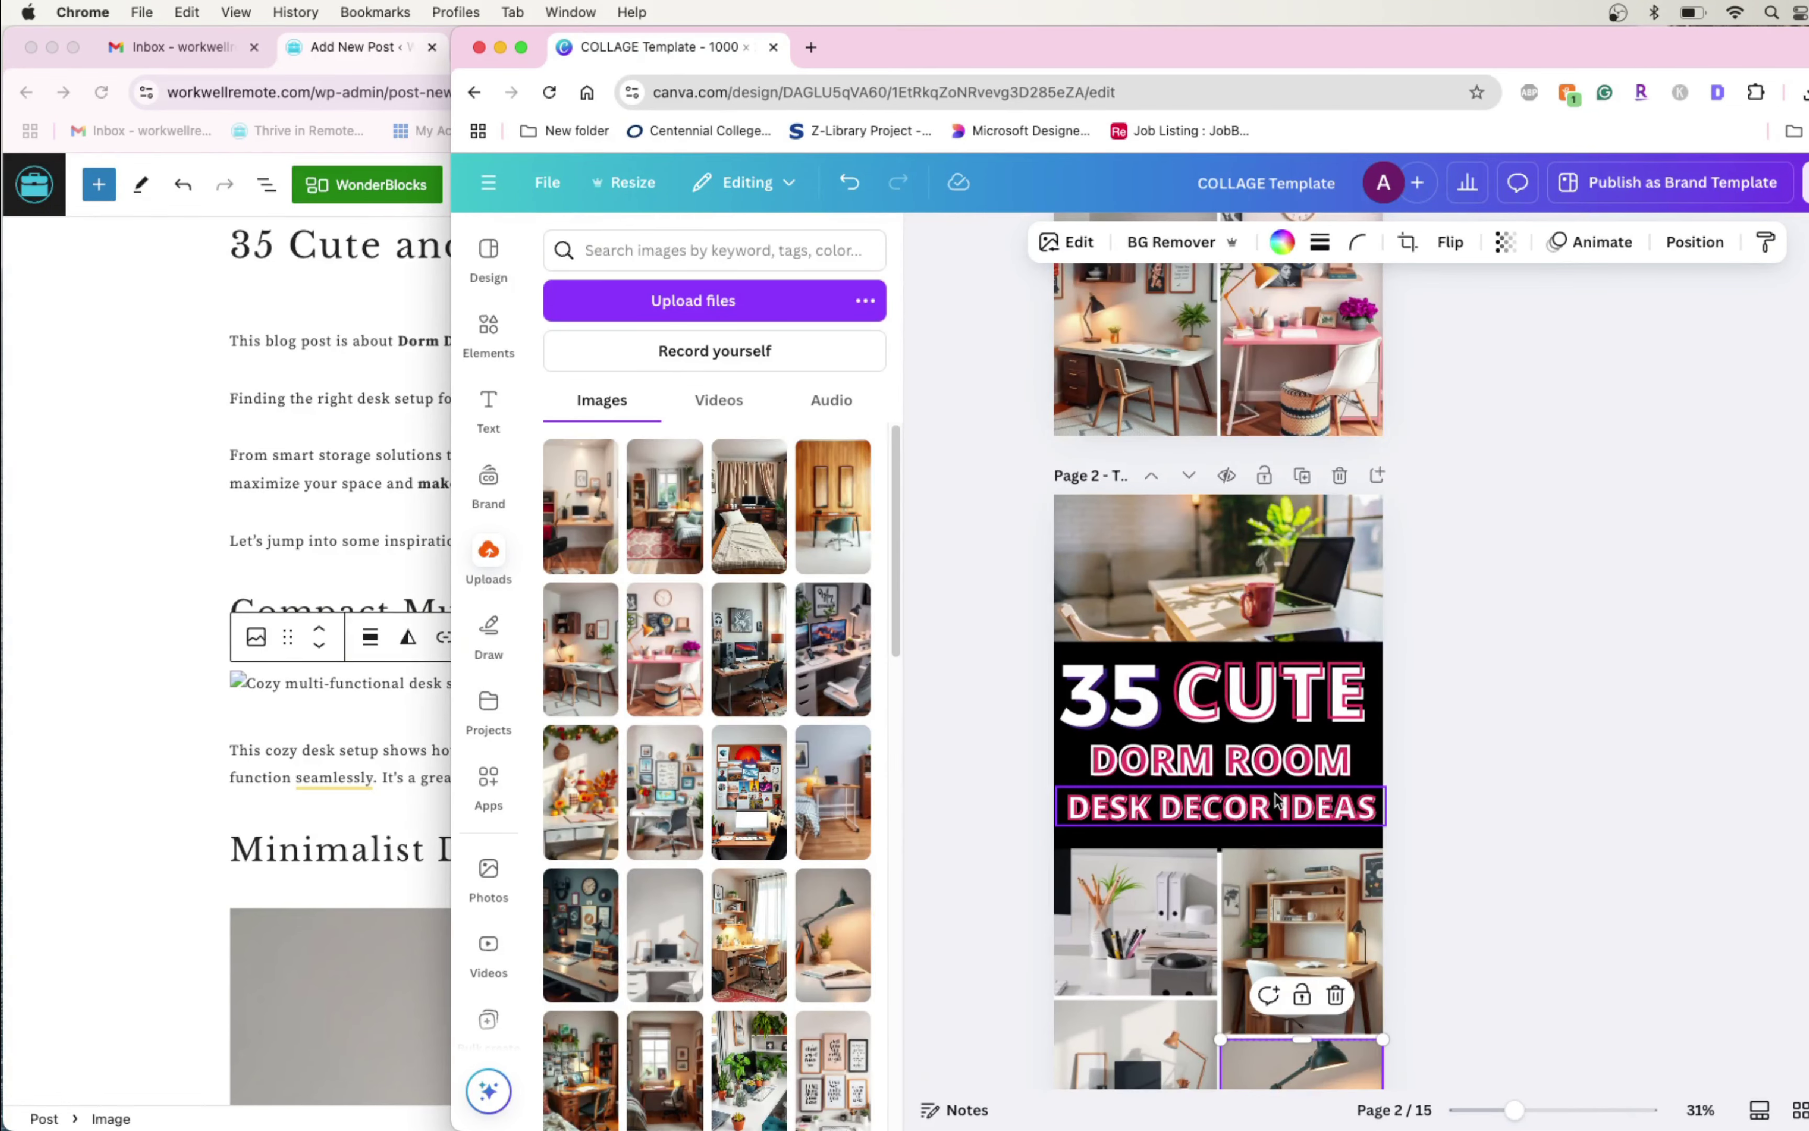
scroll(1276, 798, down, 3)
click(1082, 737)
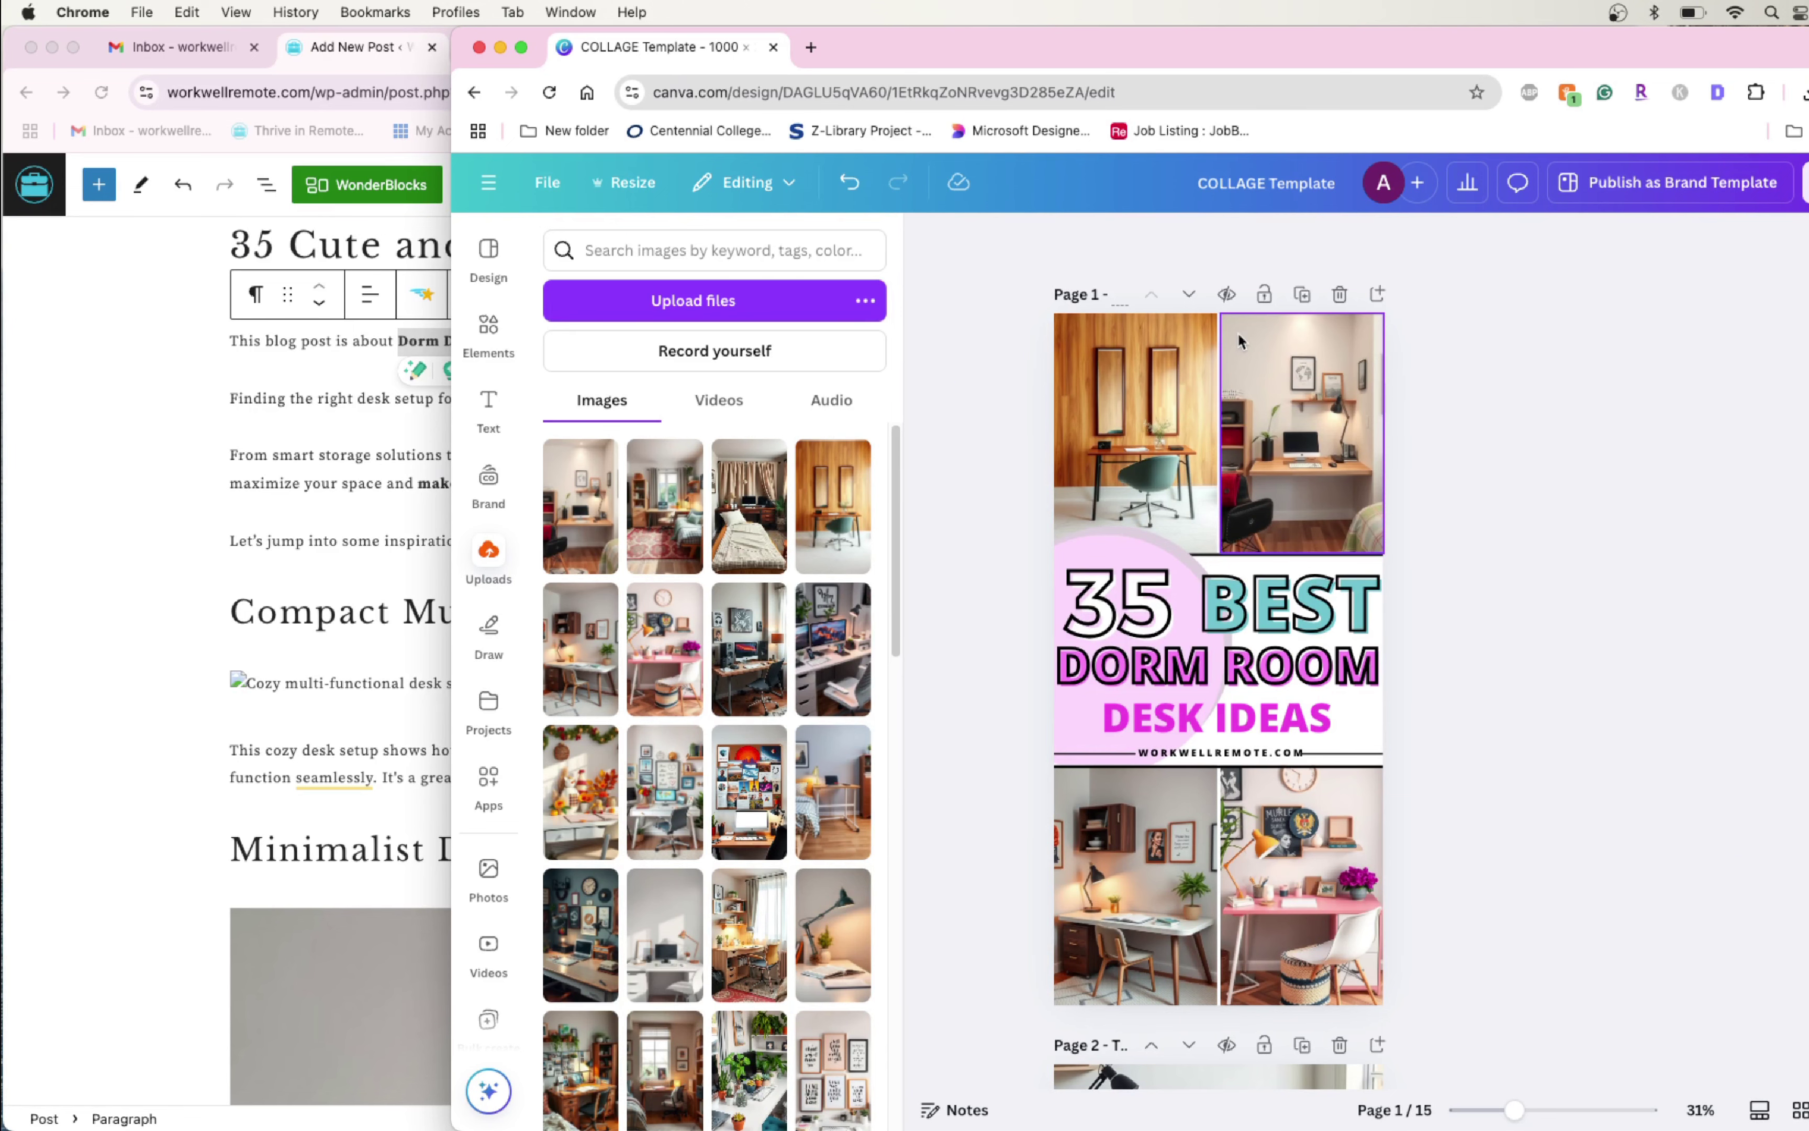
scroll(1238, 332, down, 5)
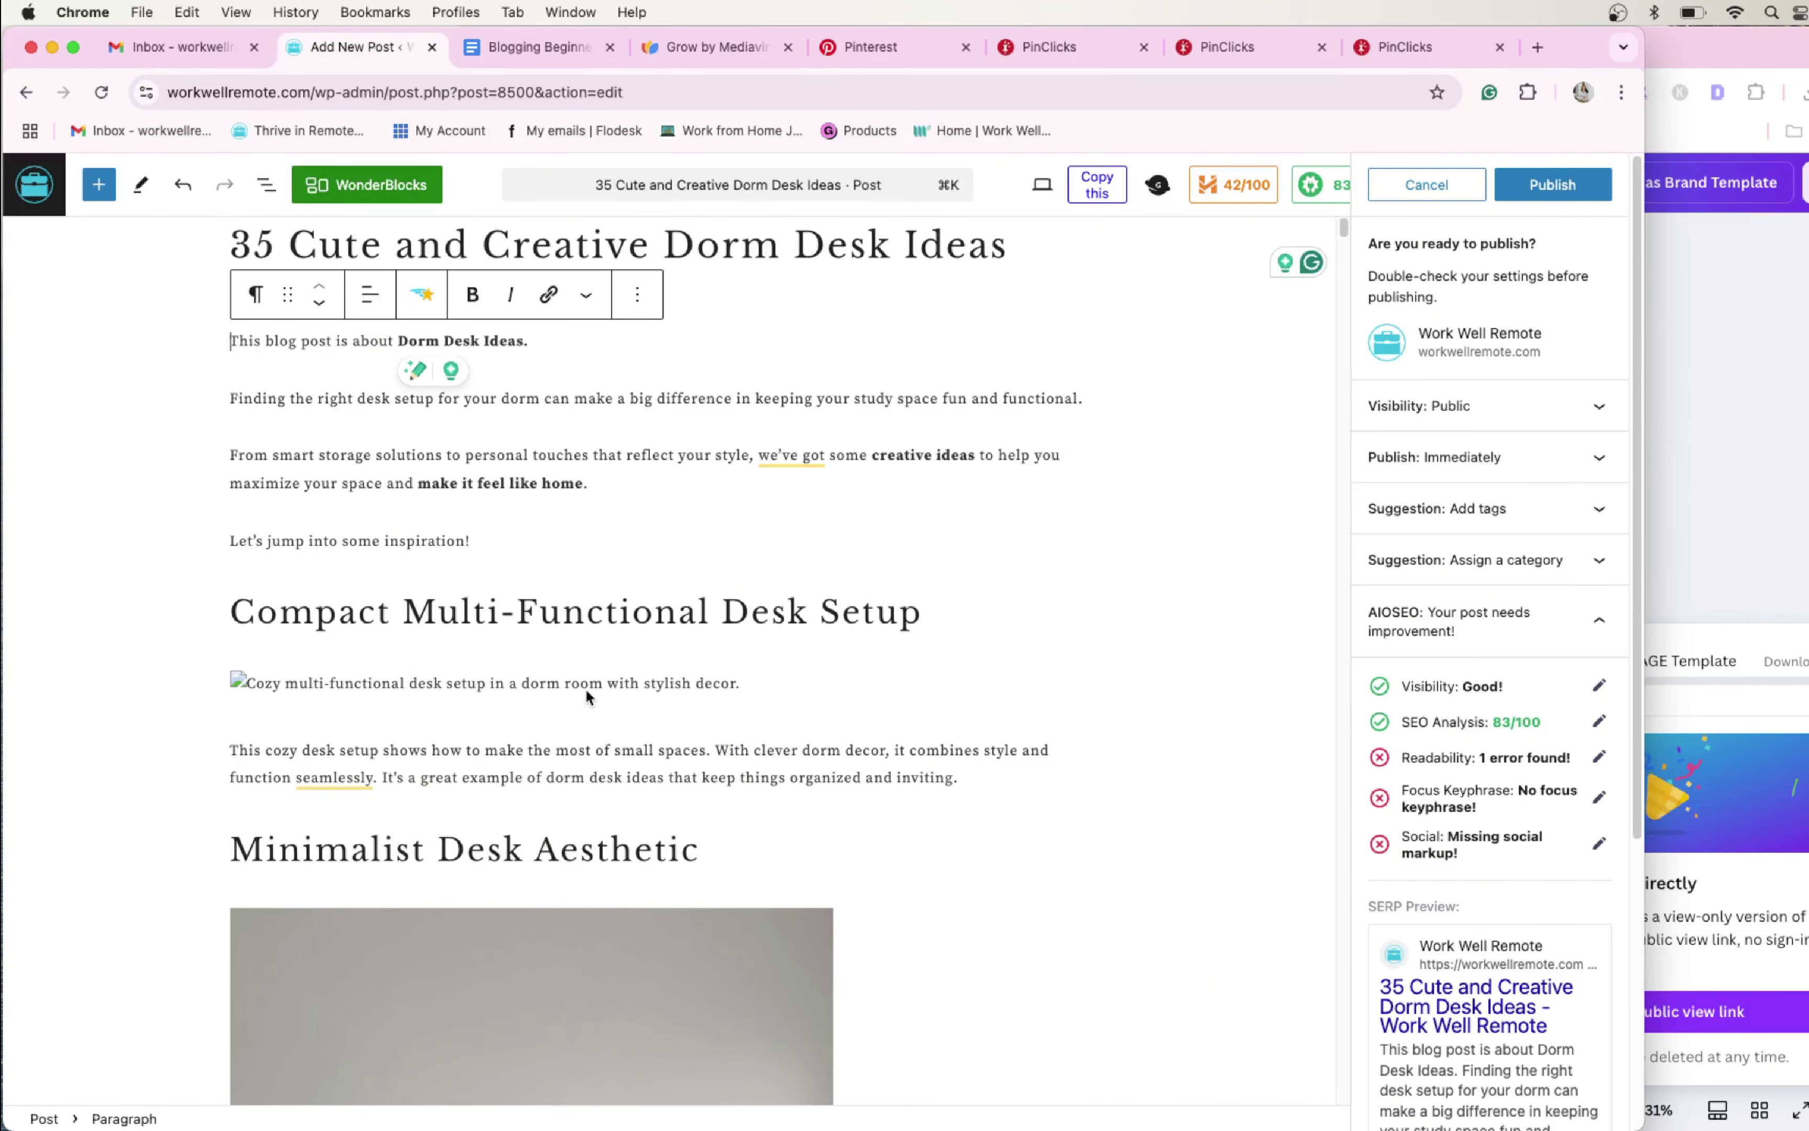
Choose a Media Library replacement for the missing image under "Compact Multi-Functional Desk Setup" and publish the post
click(586, 692)
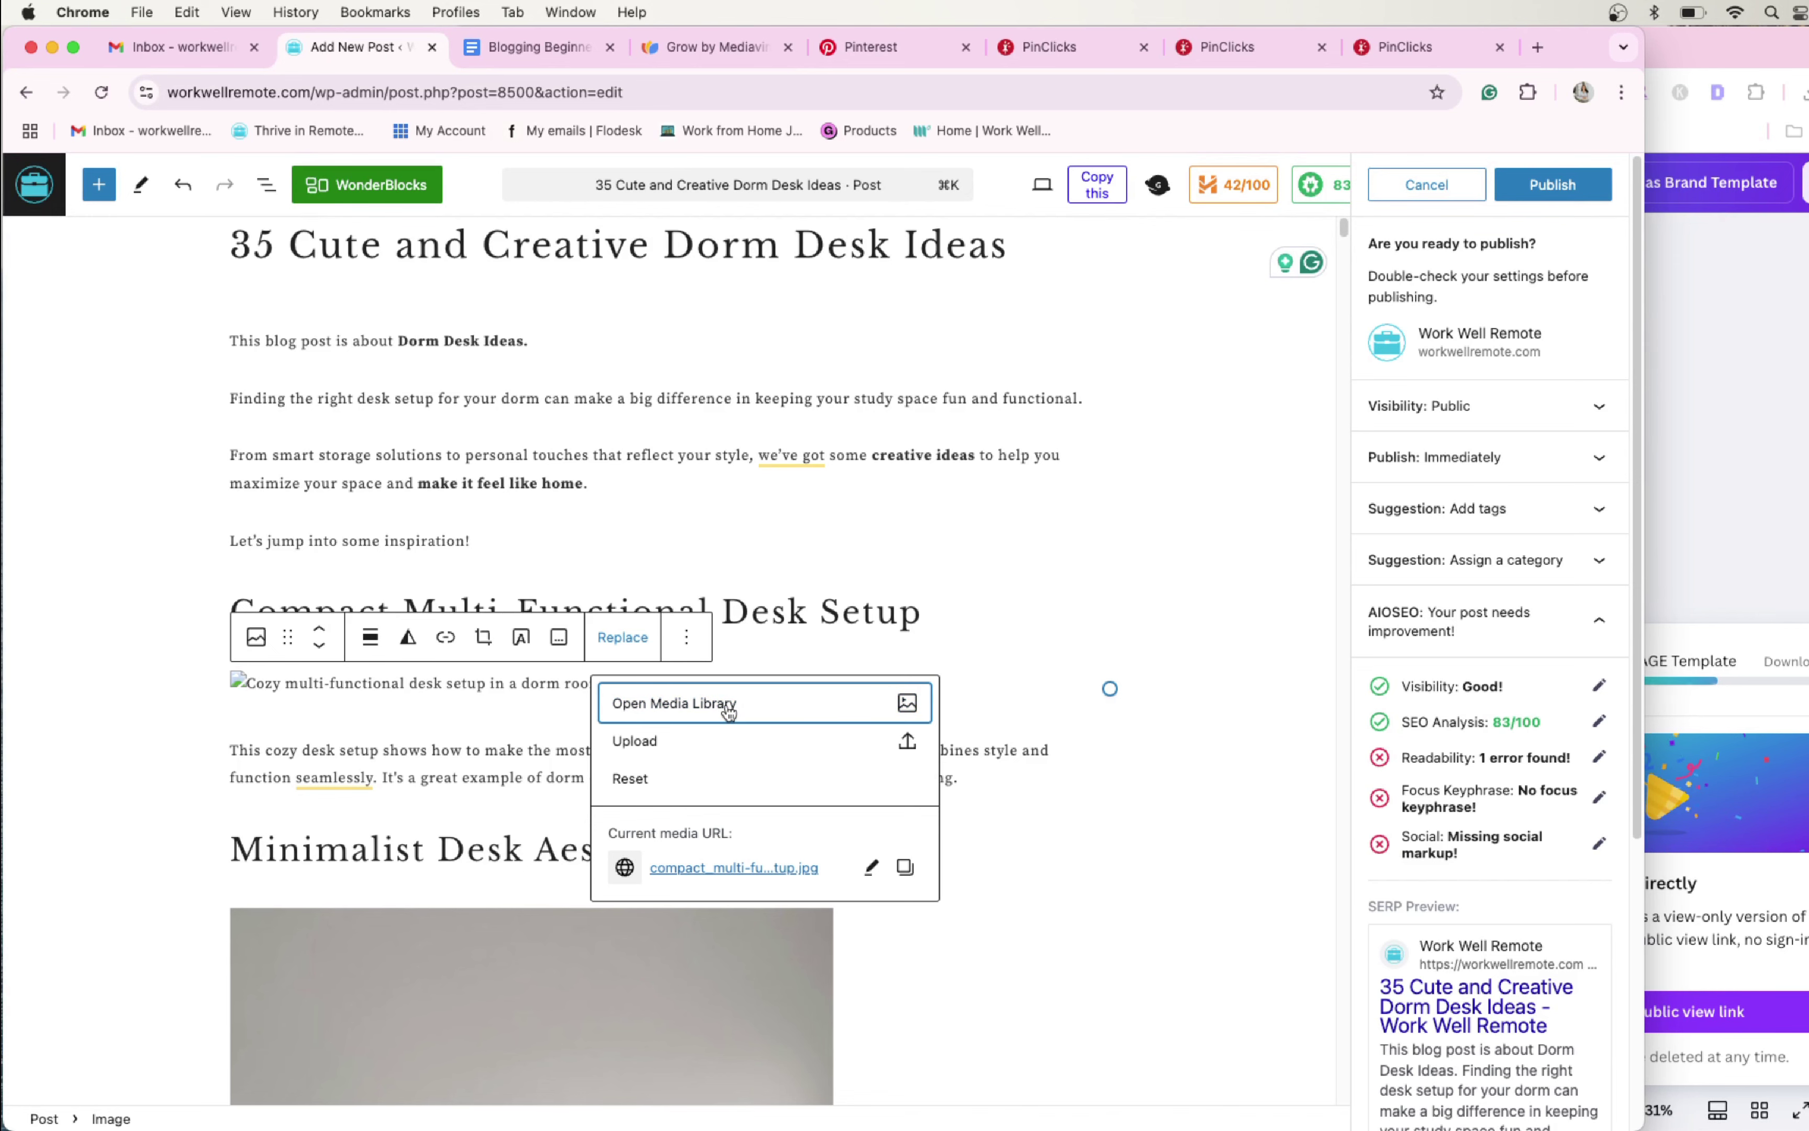
click(728, 711)
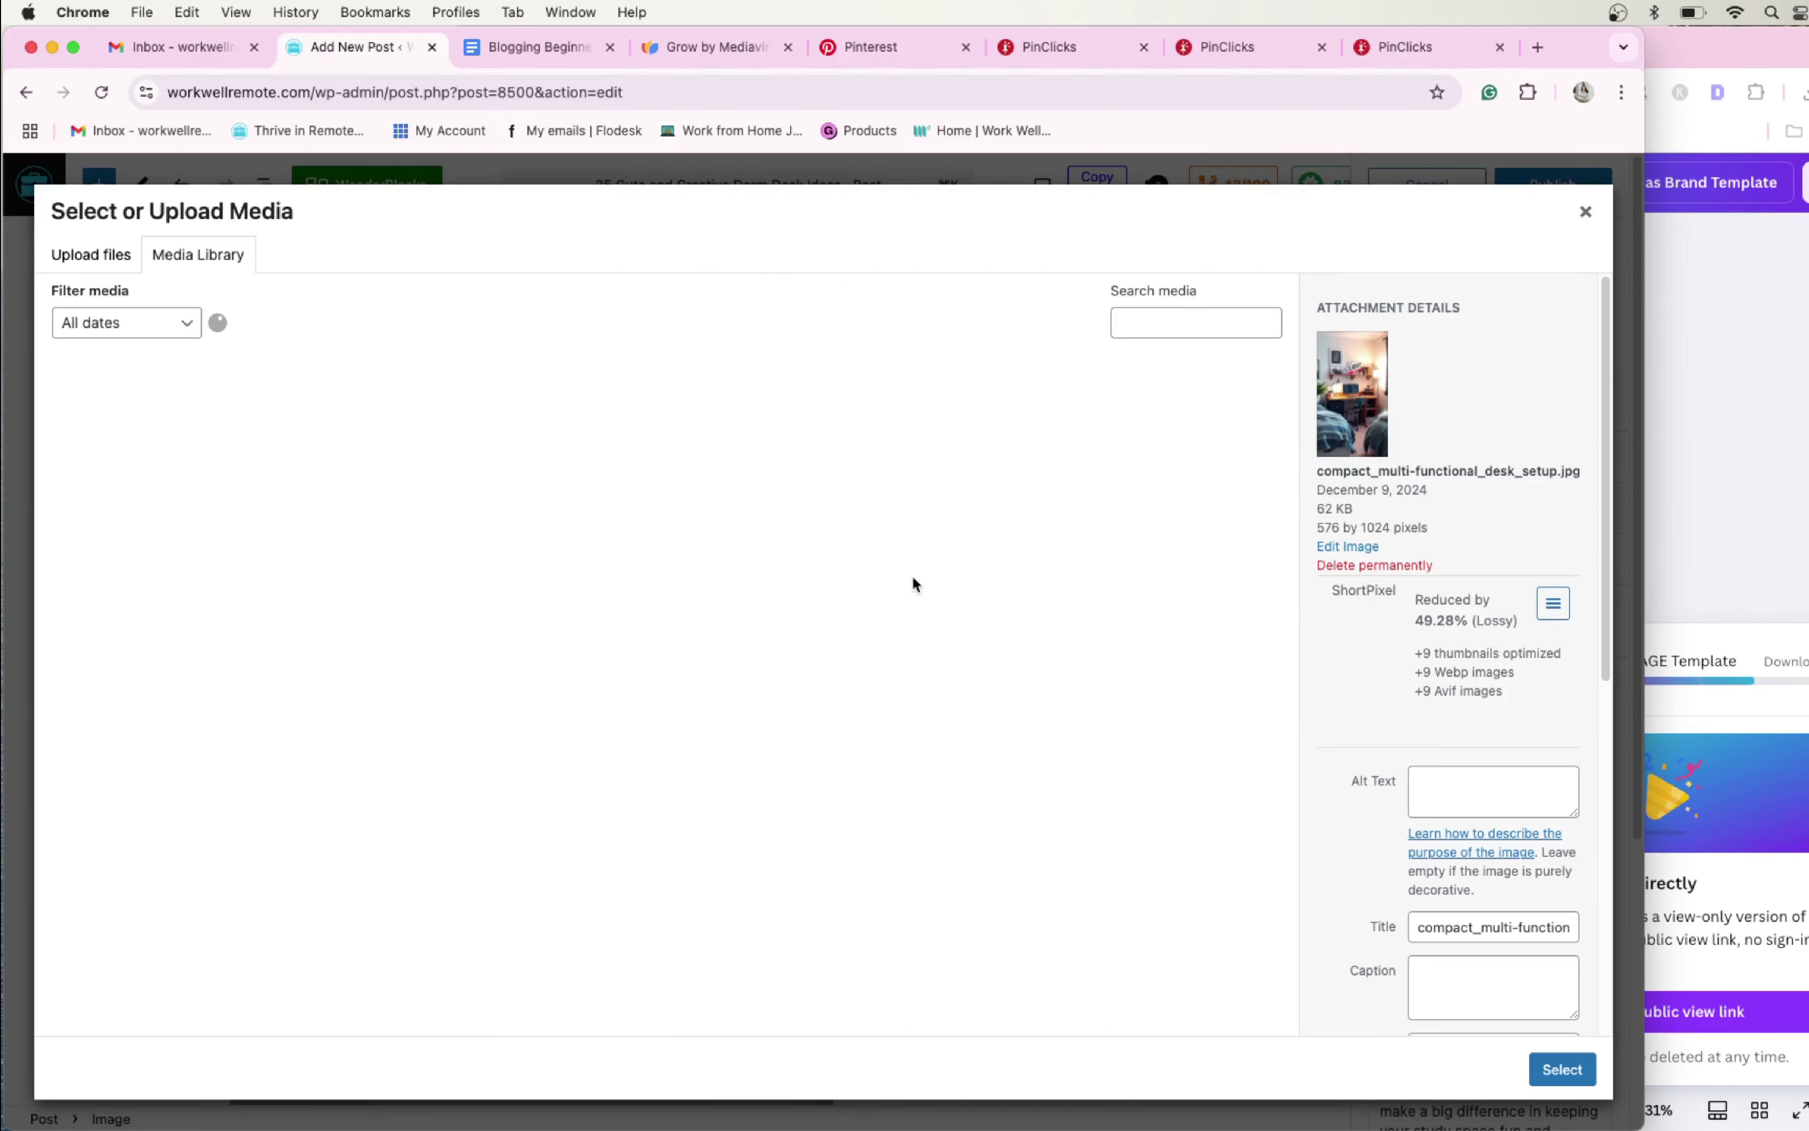
click(1232, 843)
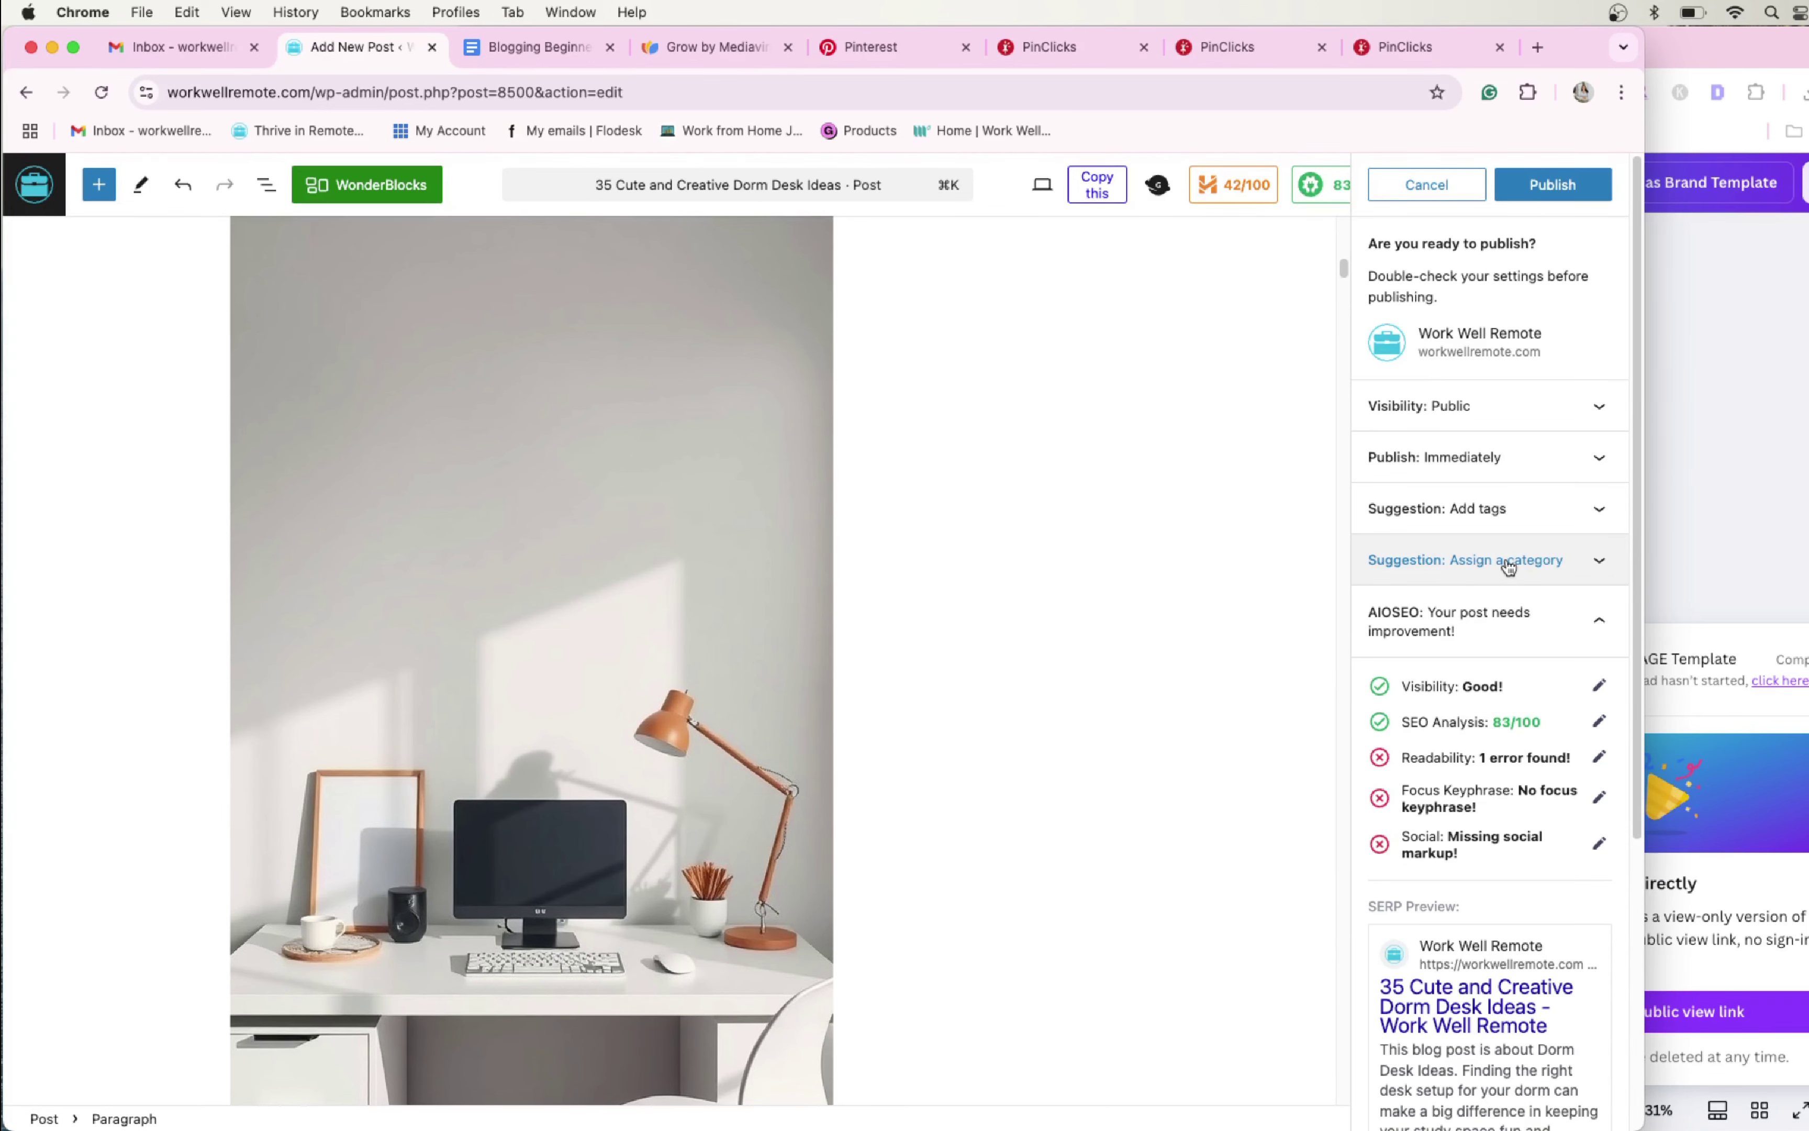
click(1553, 185)
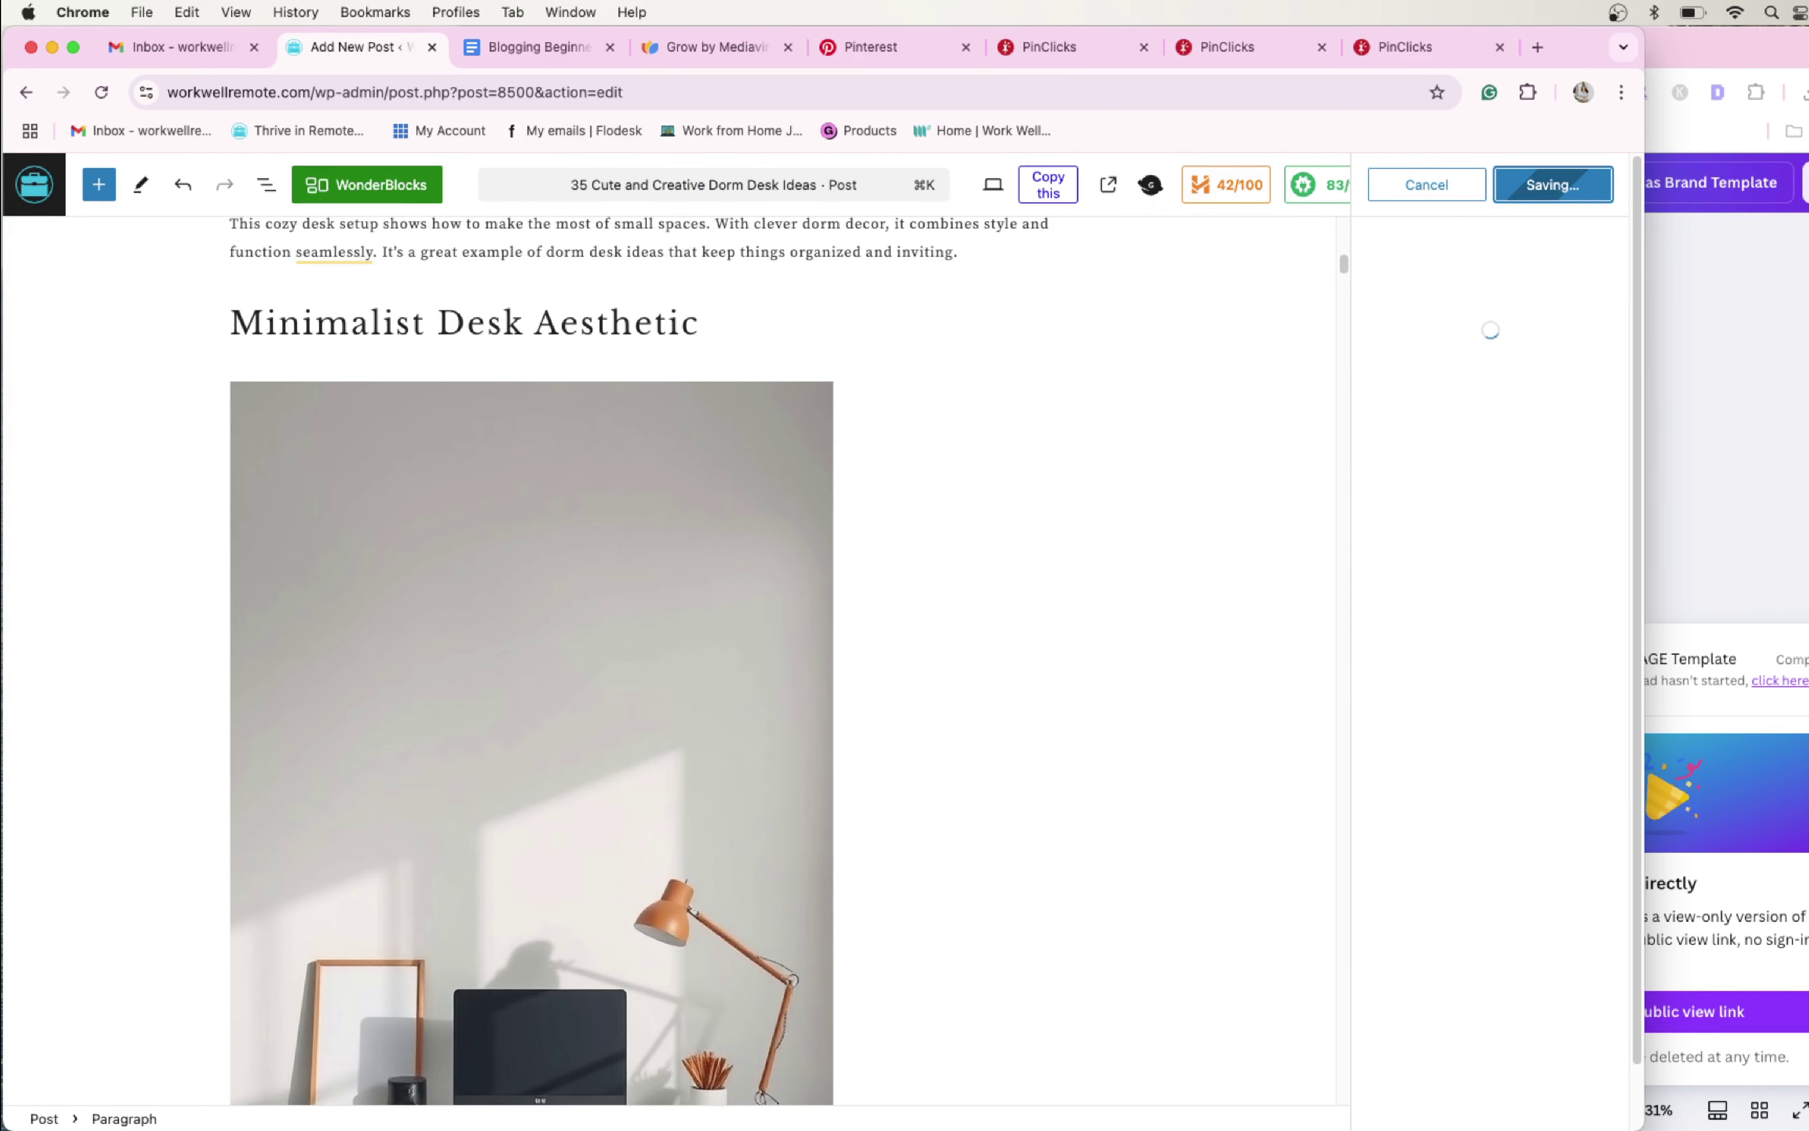
In Finder, show the dorm desk images folder as icons and preview the utilizing_floating_desks image
key(super+Tab)
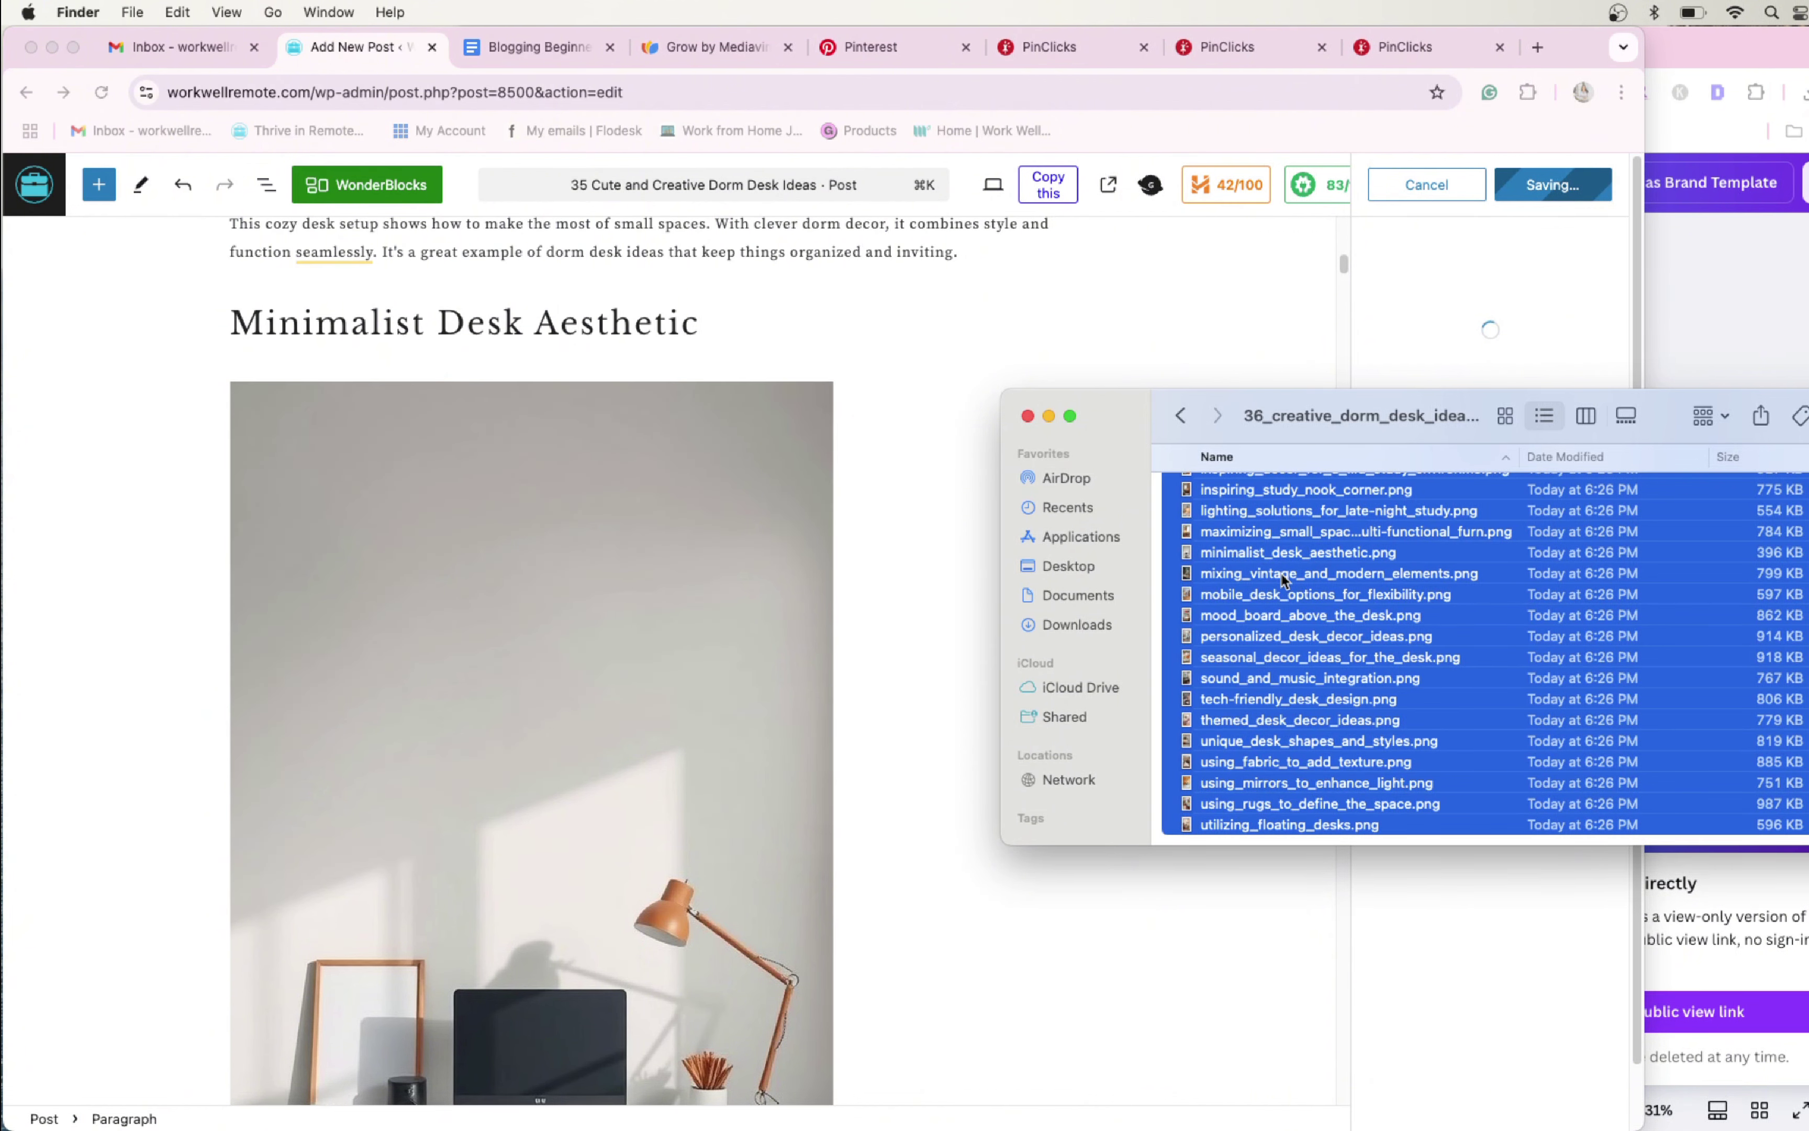
click(1283, 576)
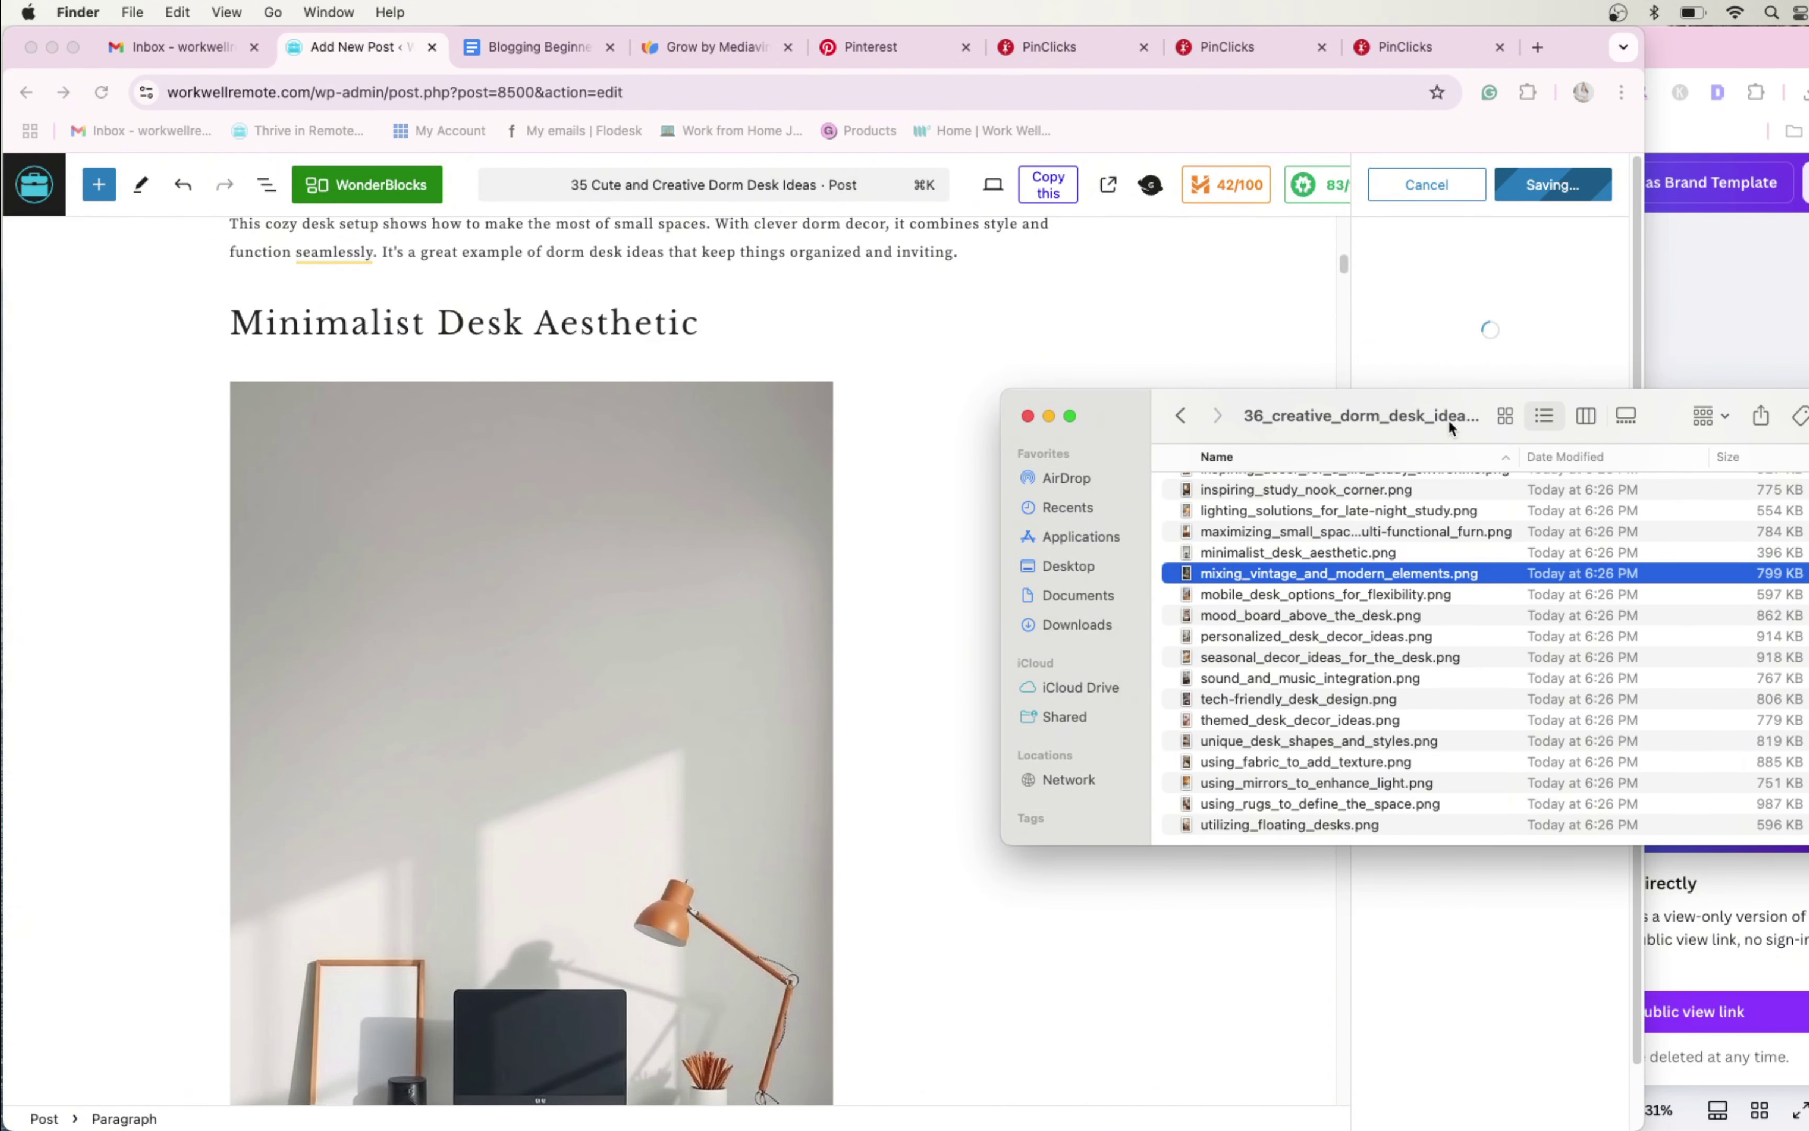
key(super+1)
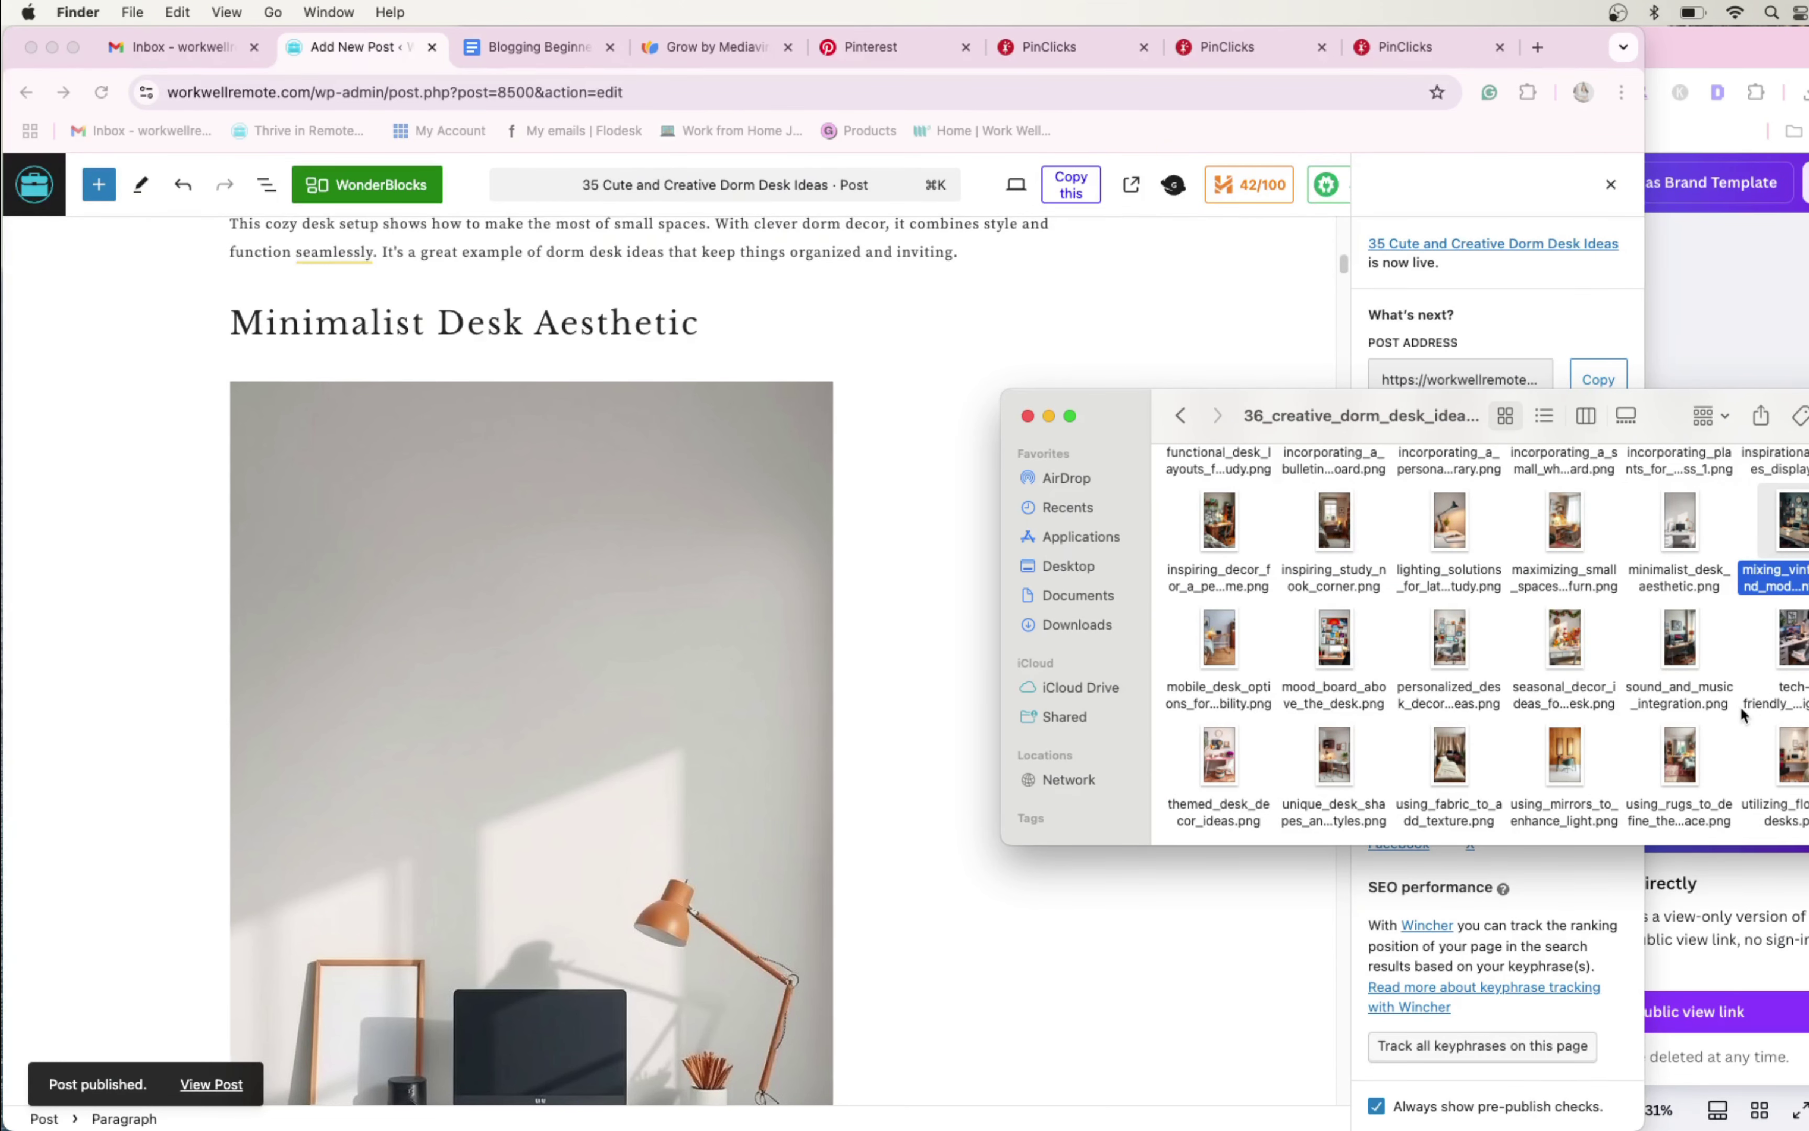
double_click(1793, 757)
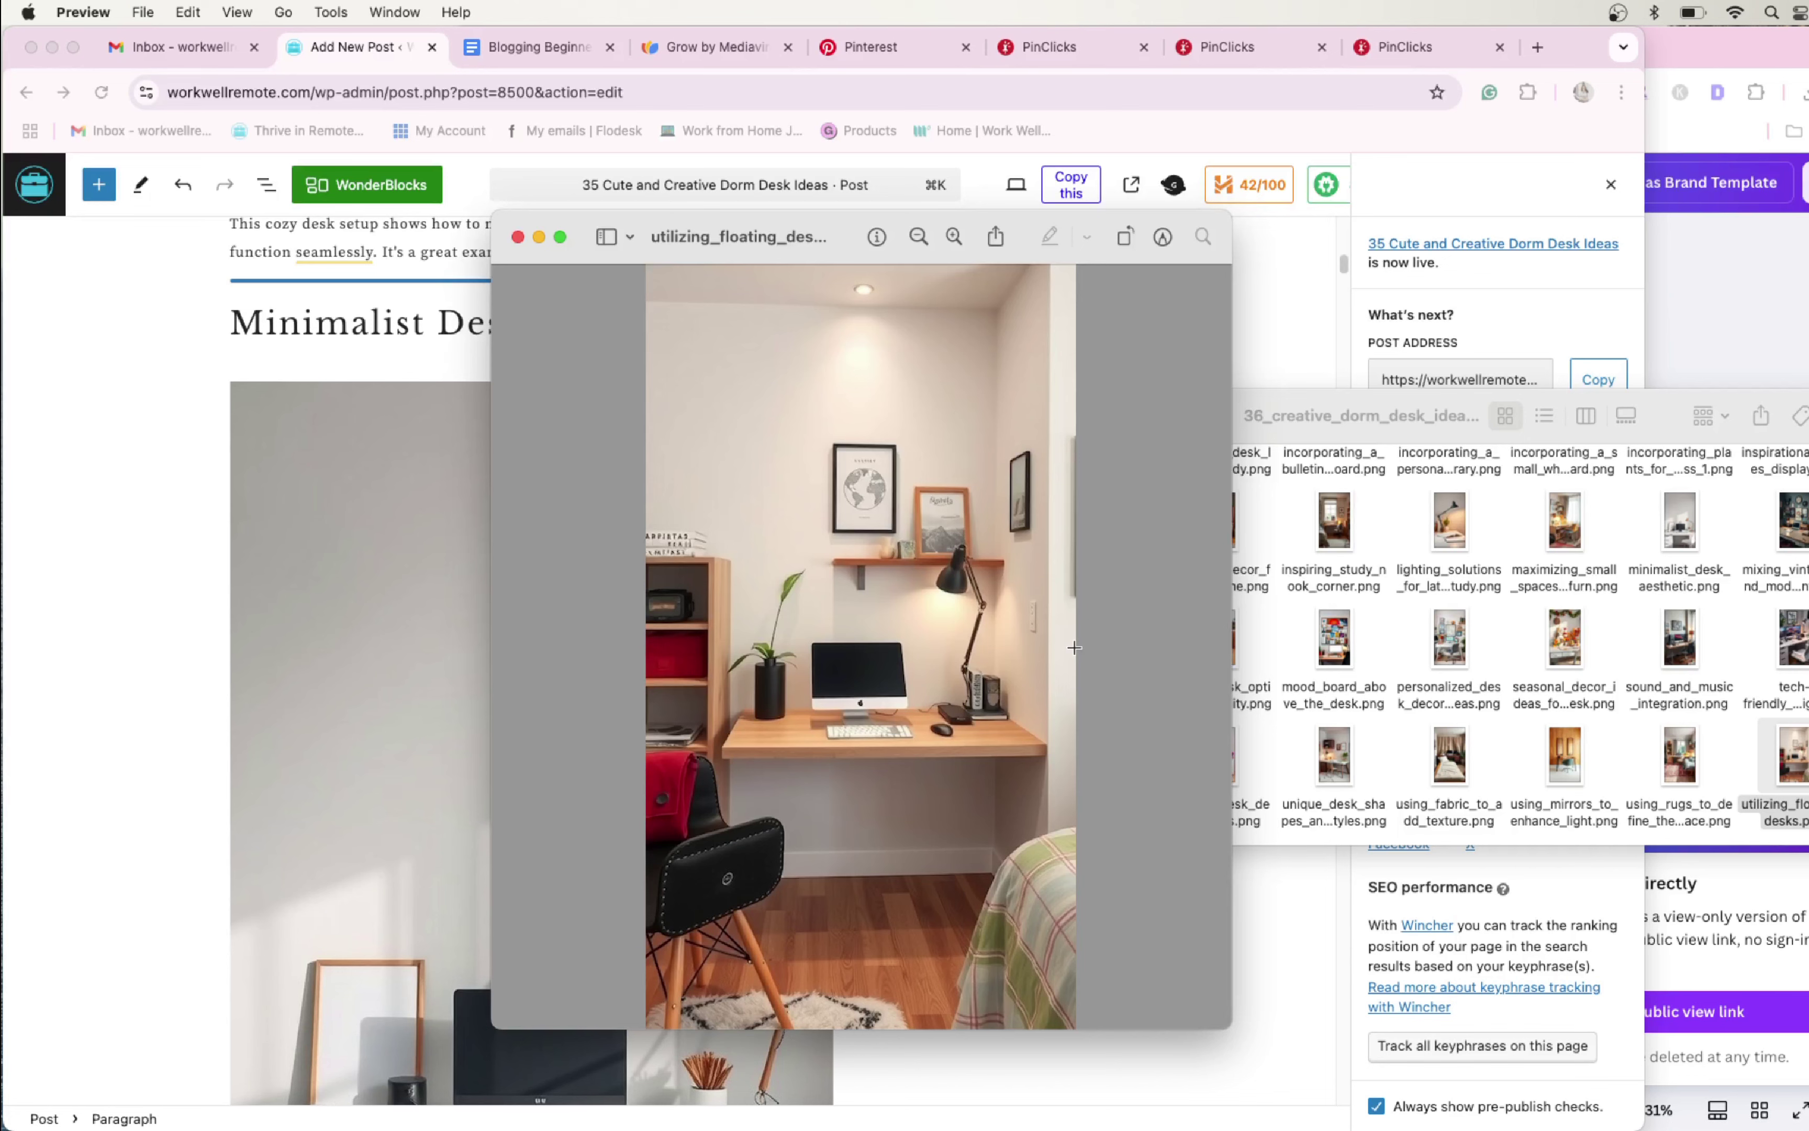
key(cmd+w)
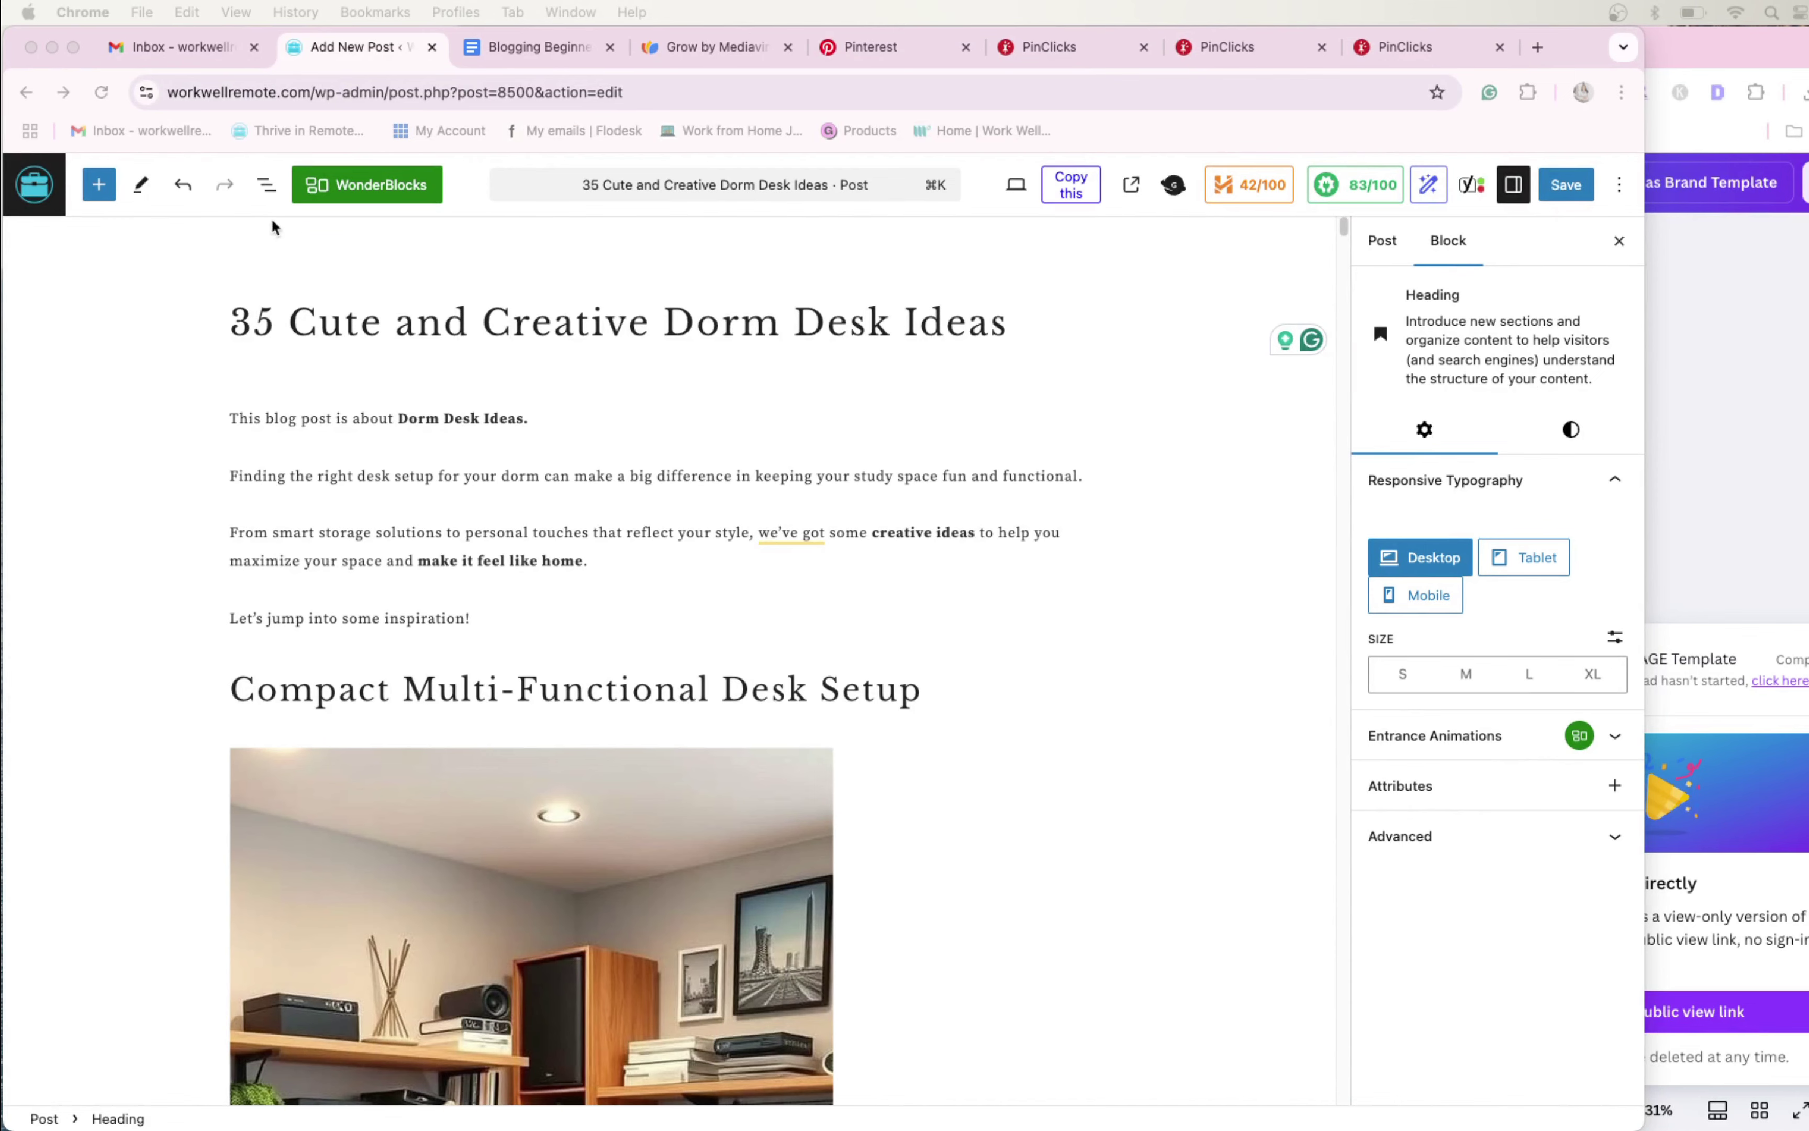
From the WordPress posts list, change the slug of "35 Cute and Creative Dorm Desk Ideas" to creative-dorm-desk-ideas and update it
click(49, 190)
click(46, 190)
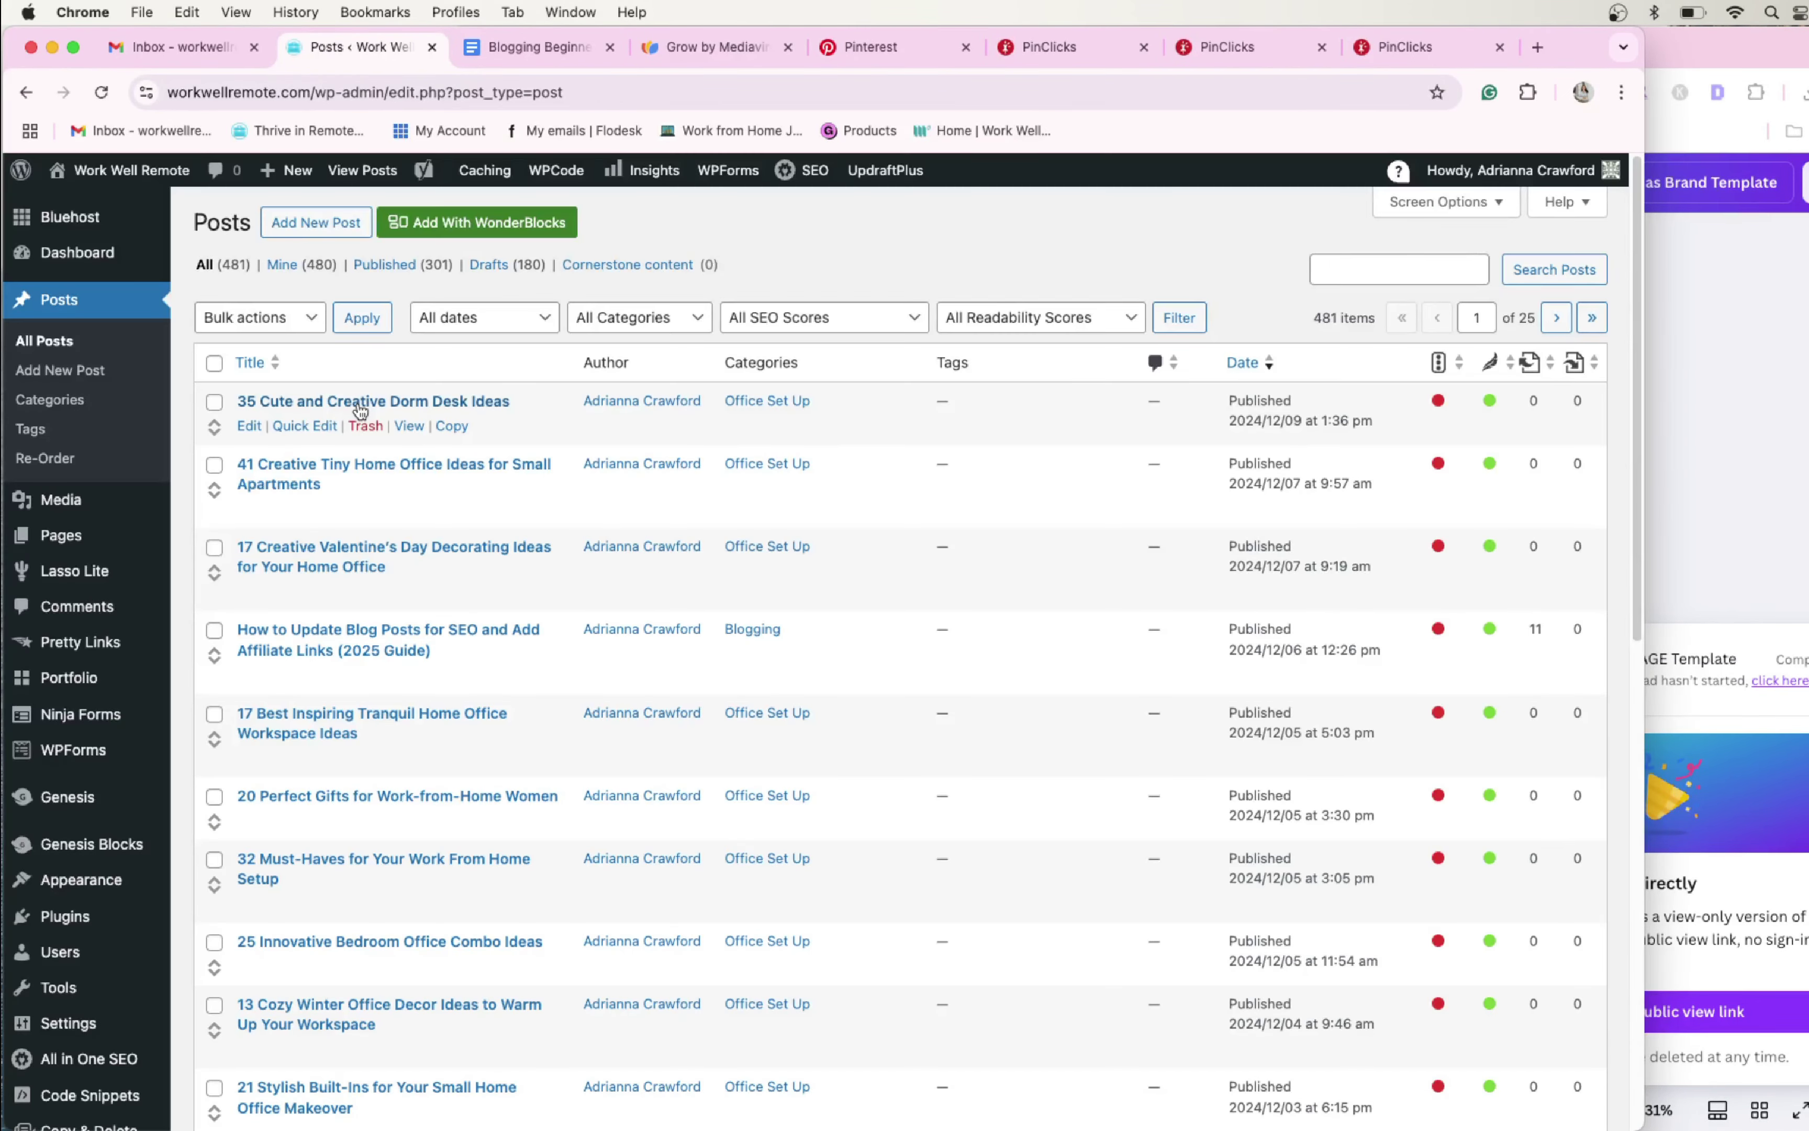
click(304, 426)
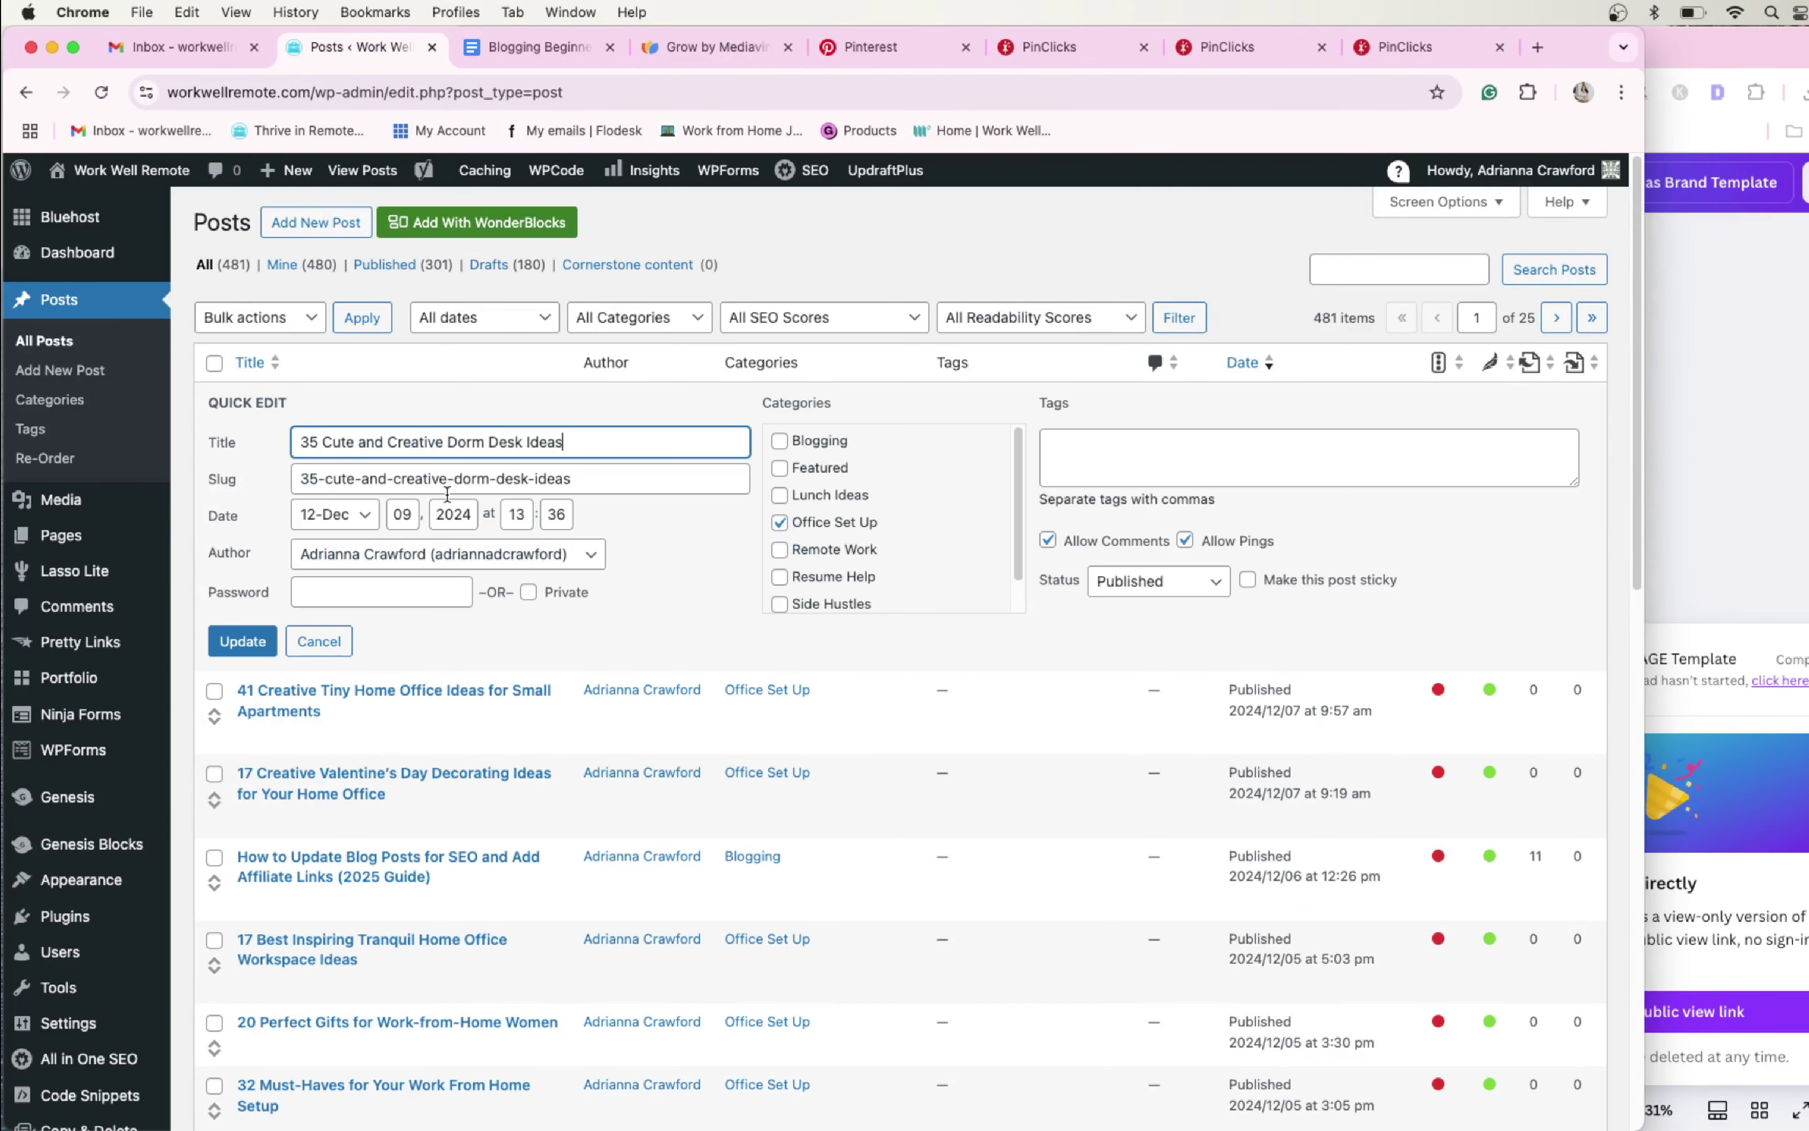
click(405, 479)
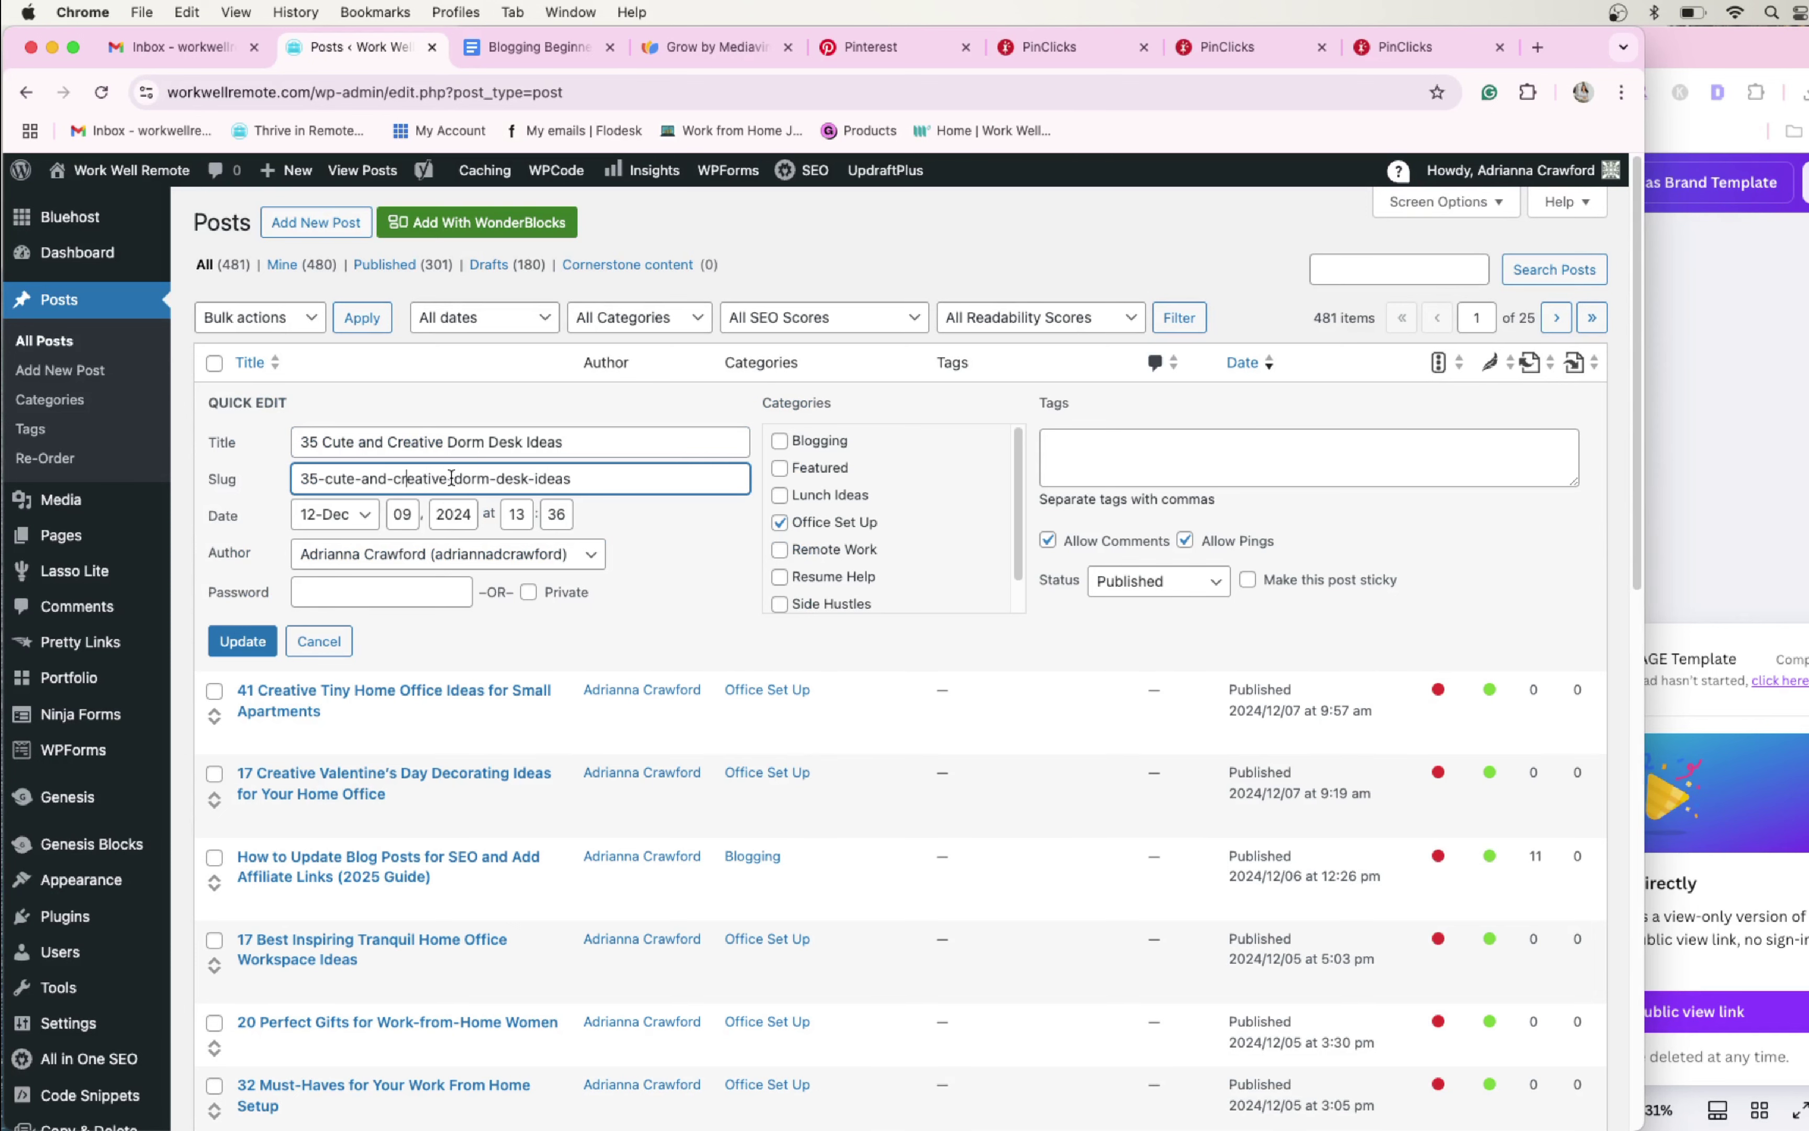
drag(393, 478, 297, 478)
key(BackSpace)
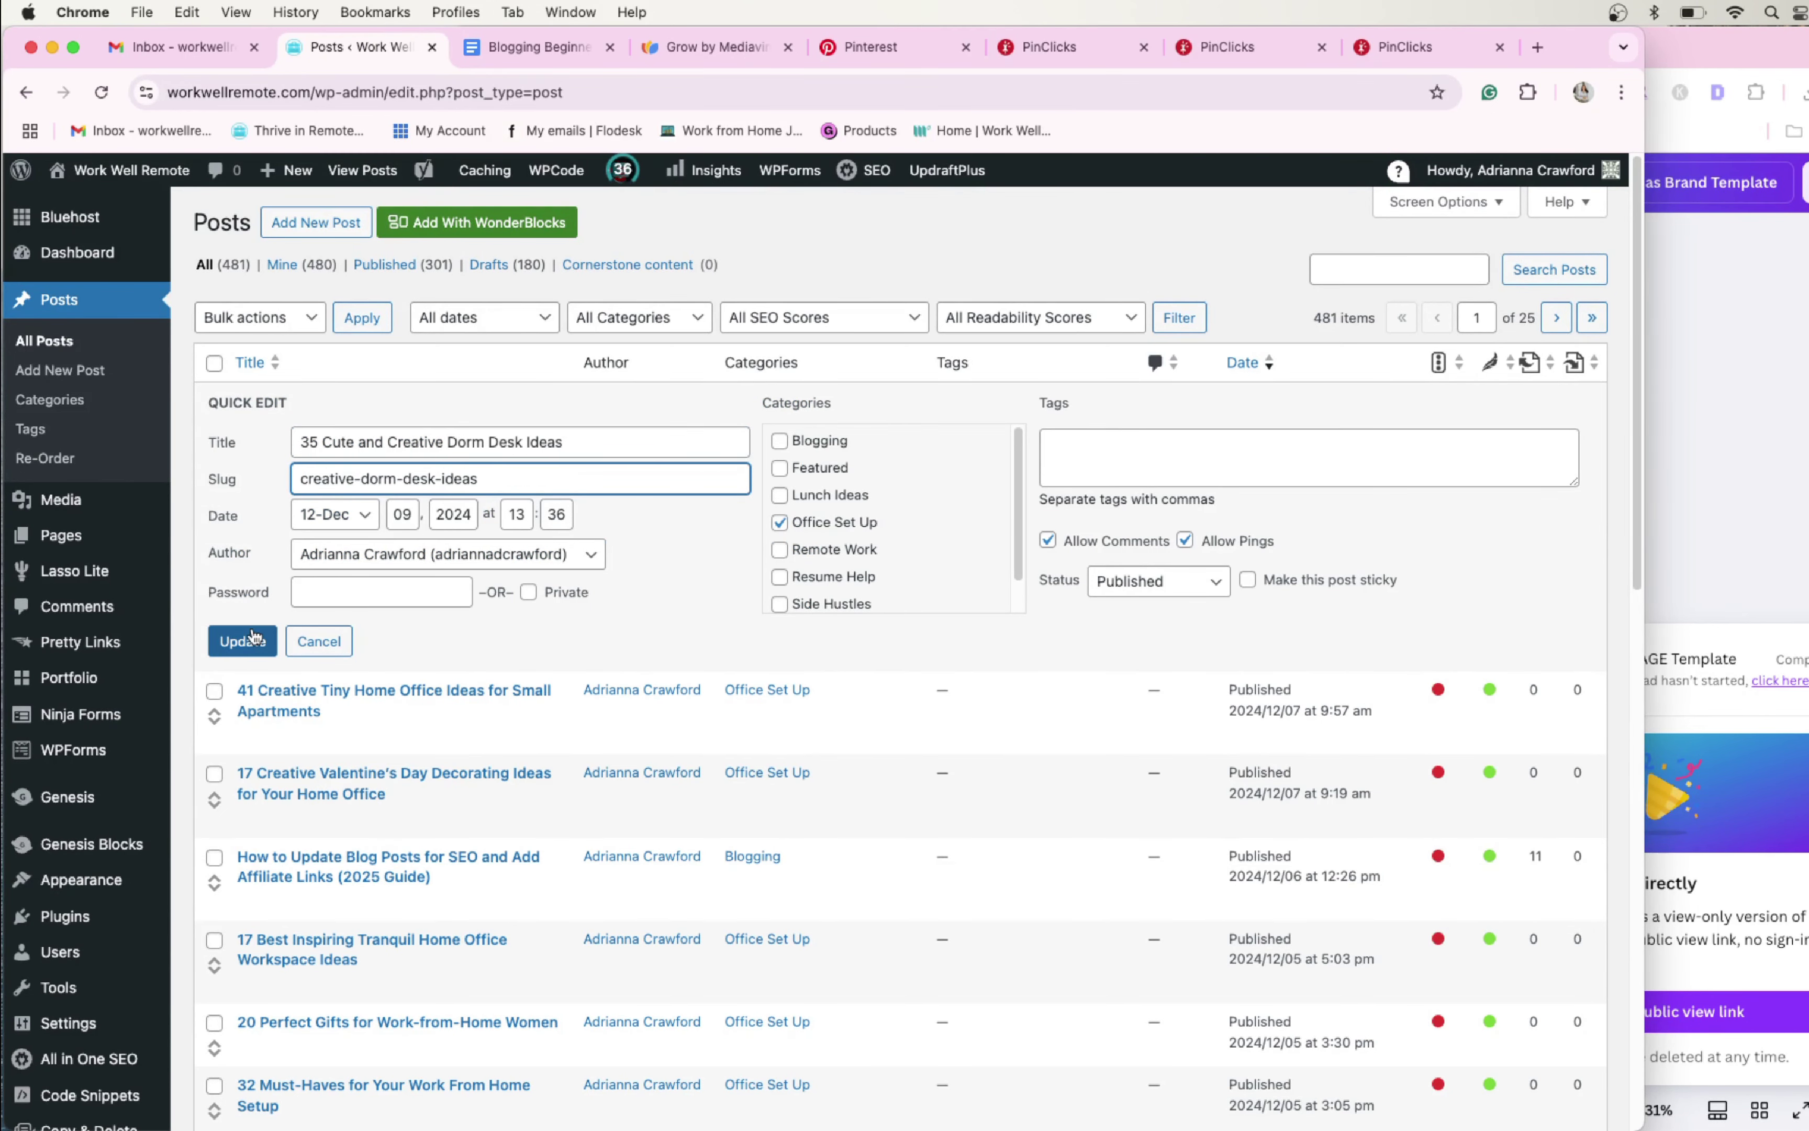
click(243, 641)
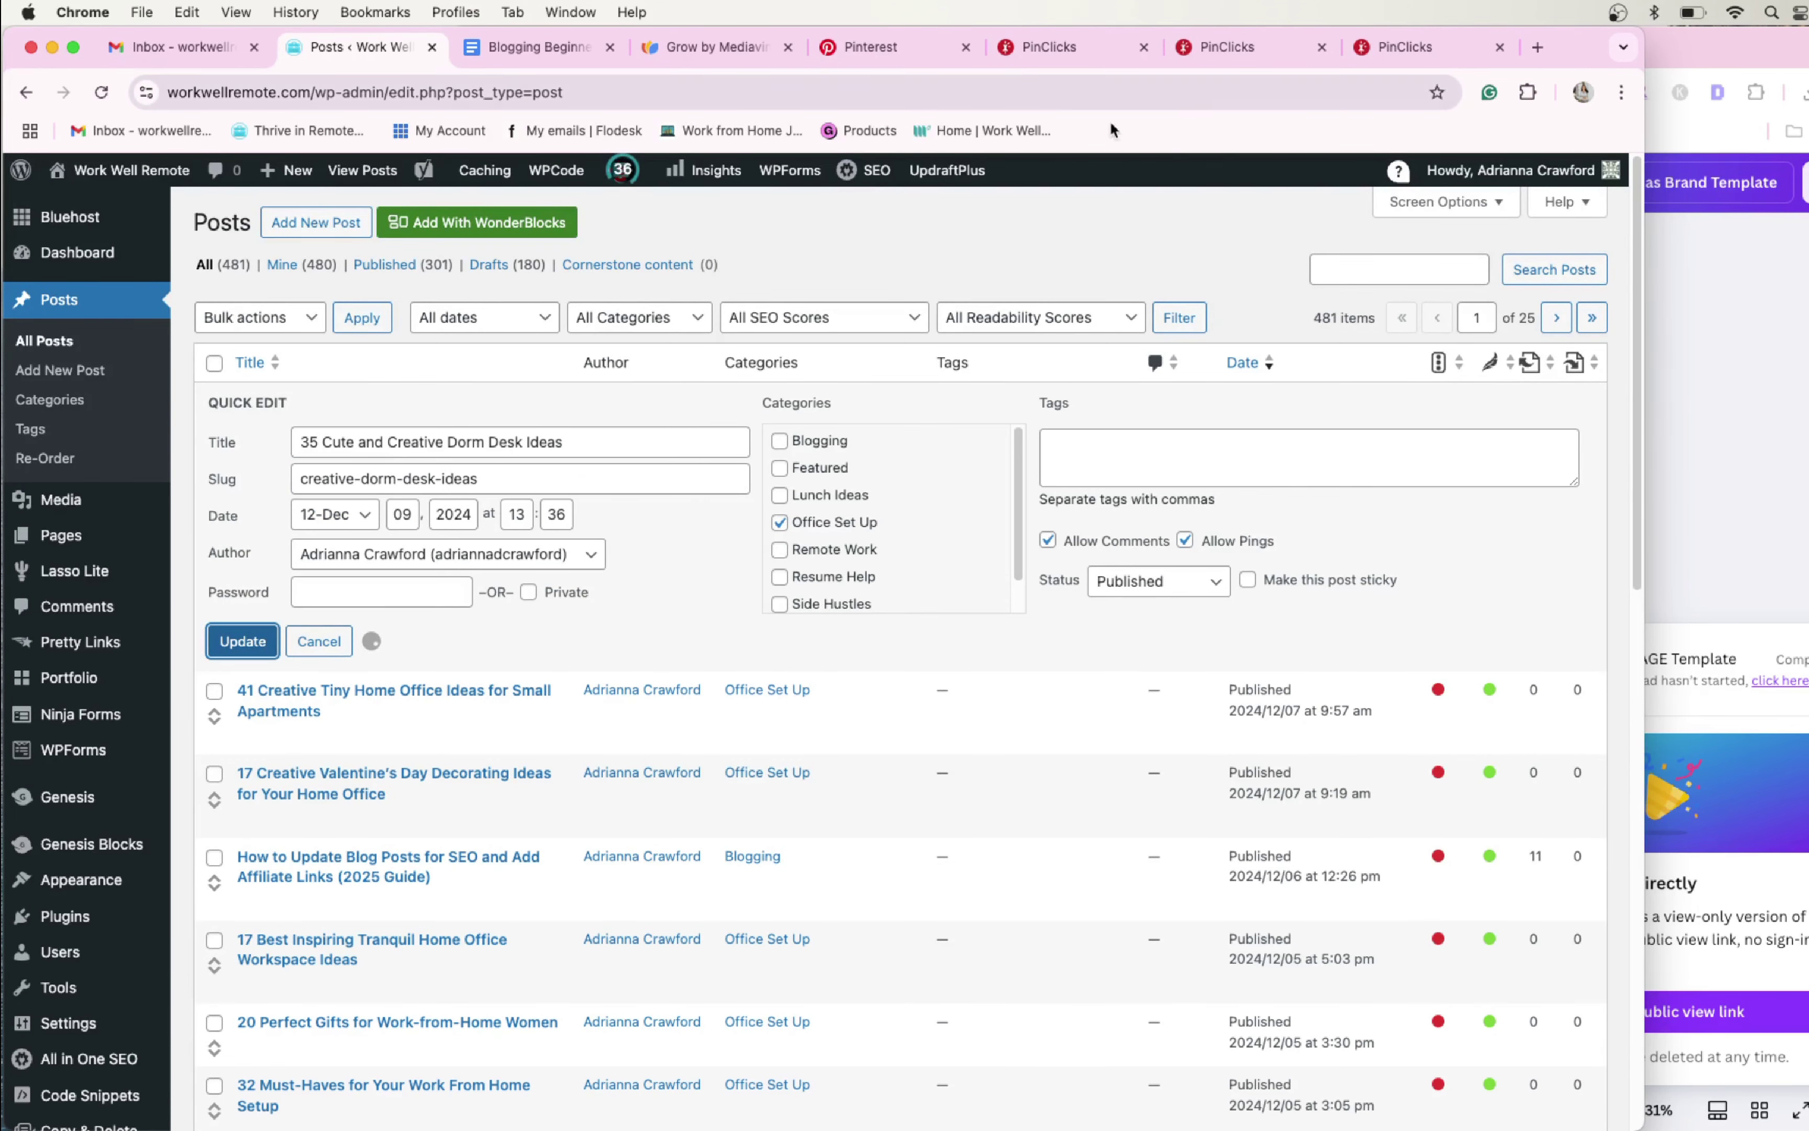
Open the live dorm desk ideas post from the Work Well Remote homepage and select its web address
click(1538, 46)
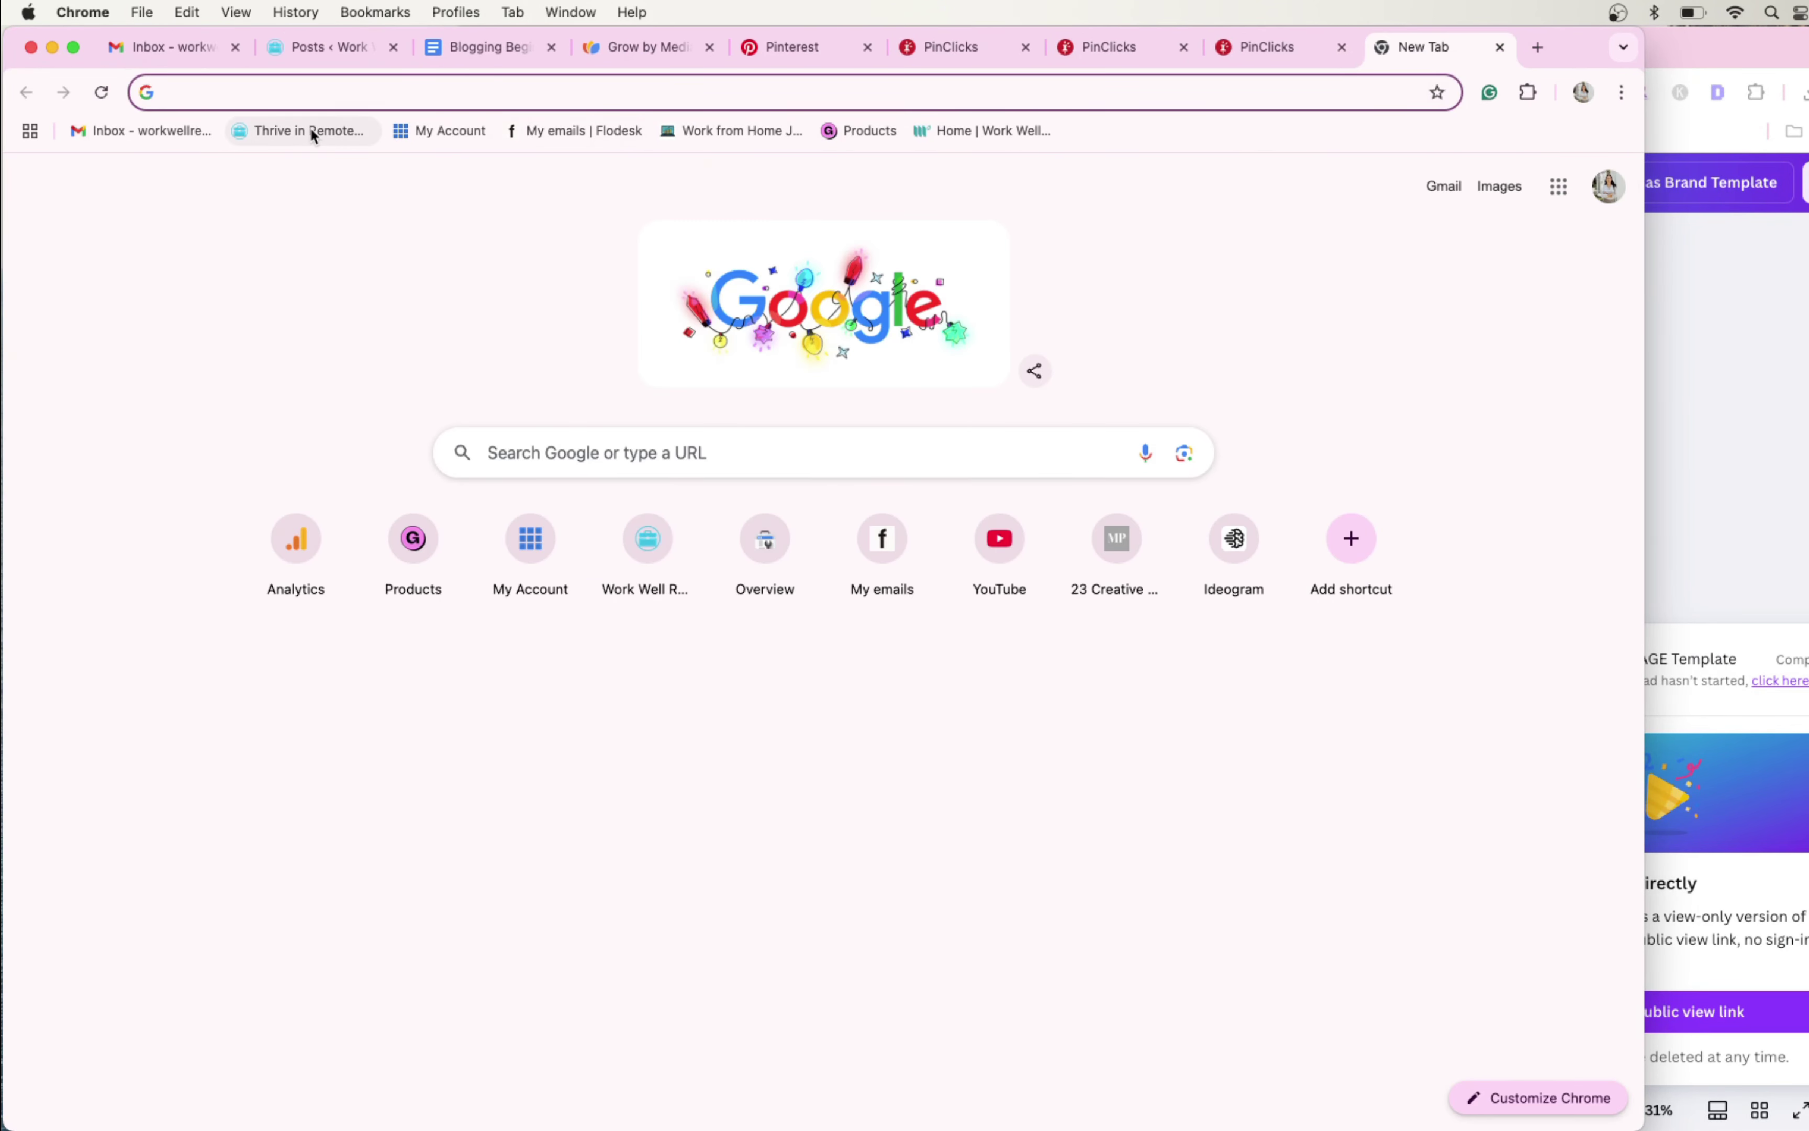
click(313, 133)
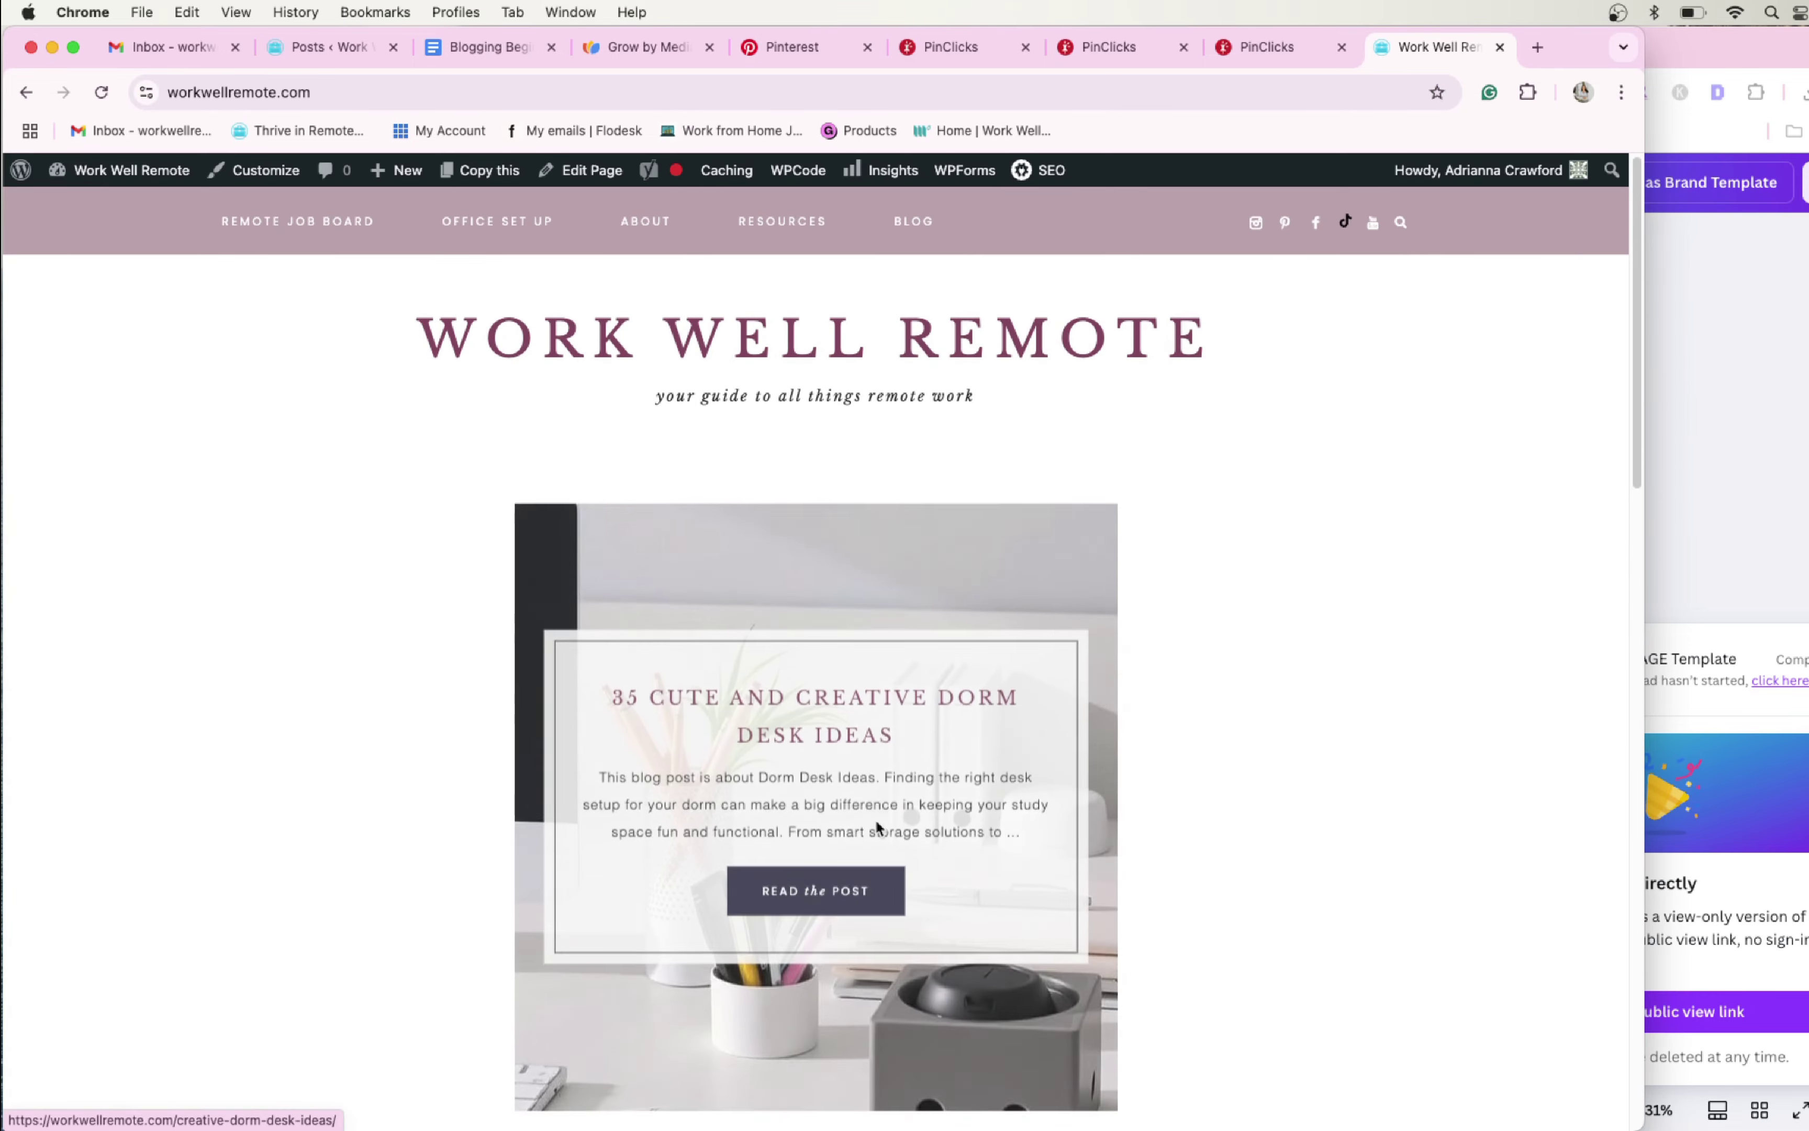
click(870, 892)
click(1394, 92)
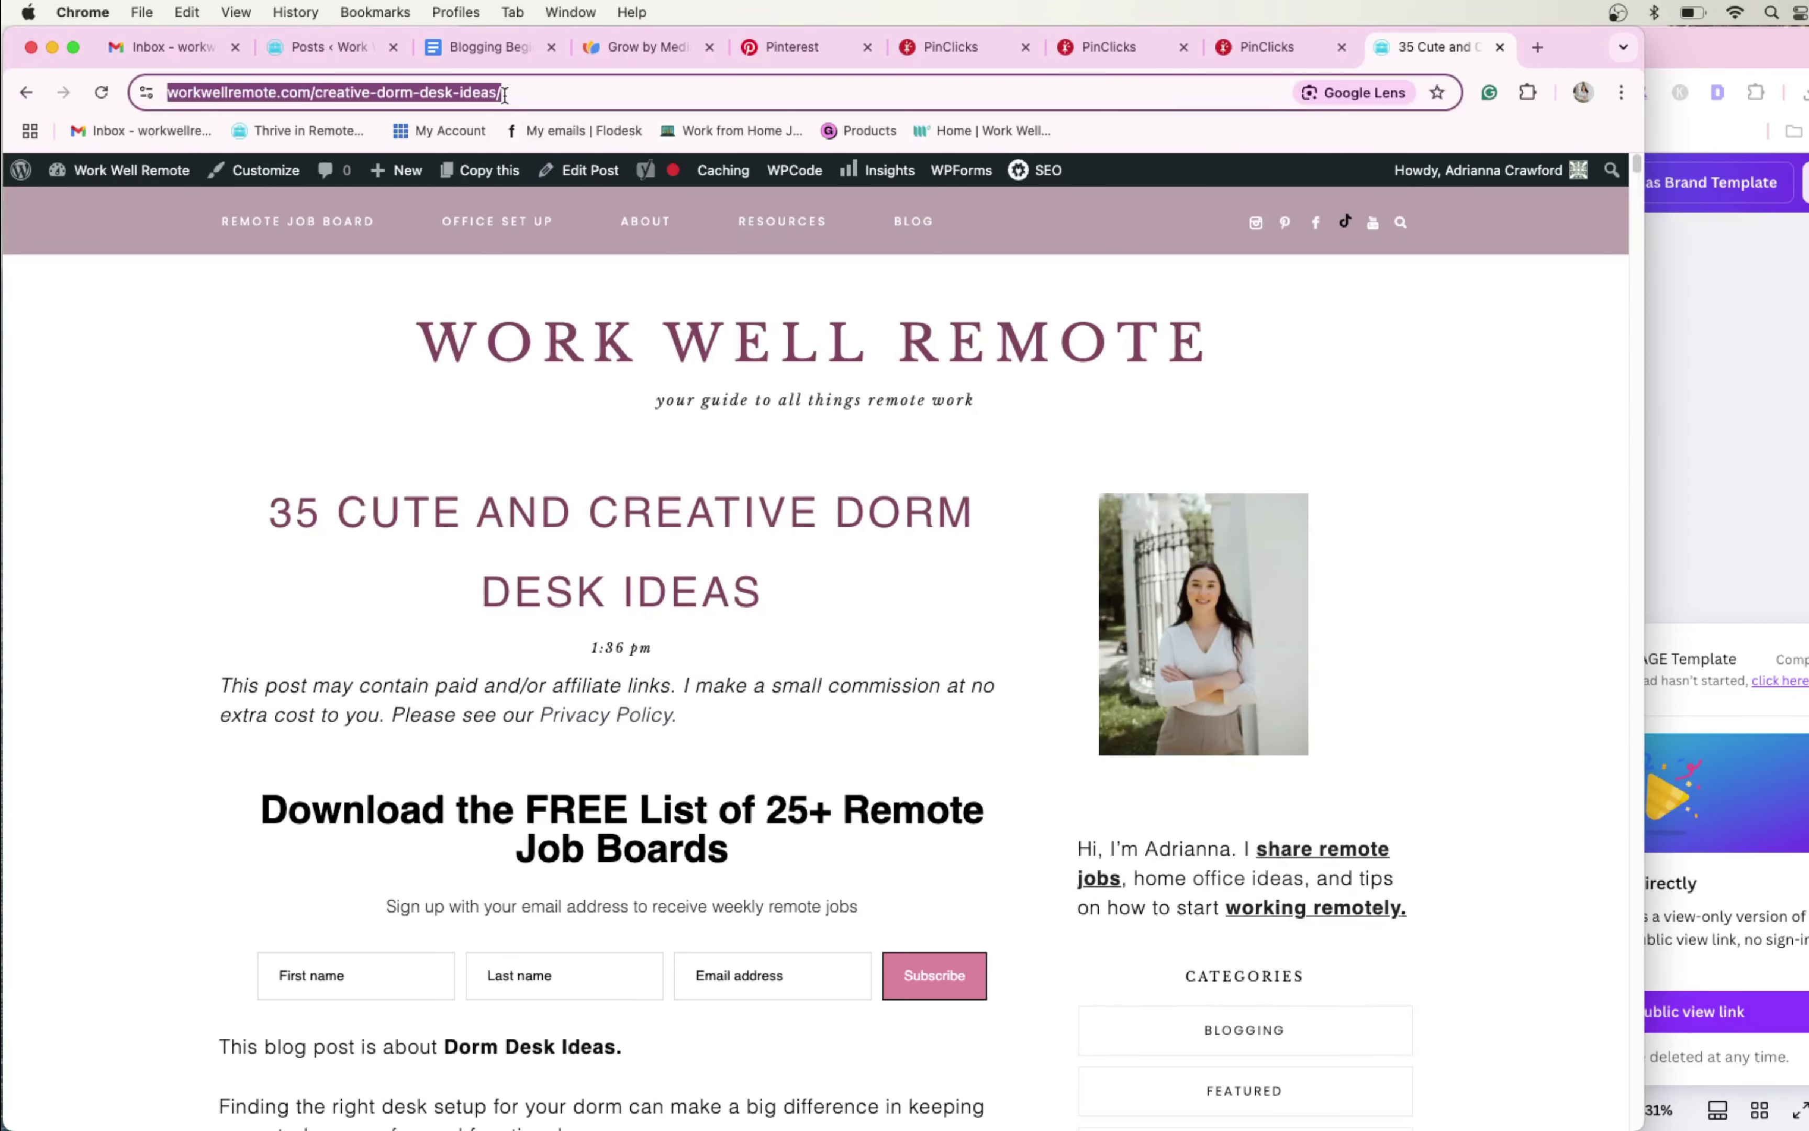
click(1538, 47)
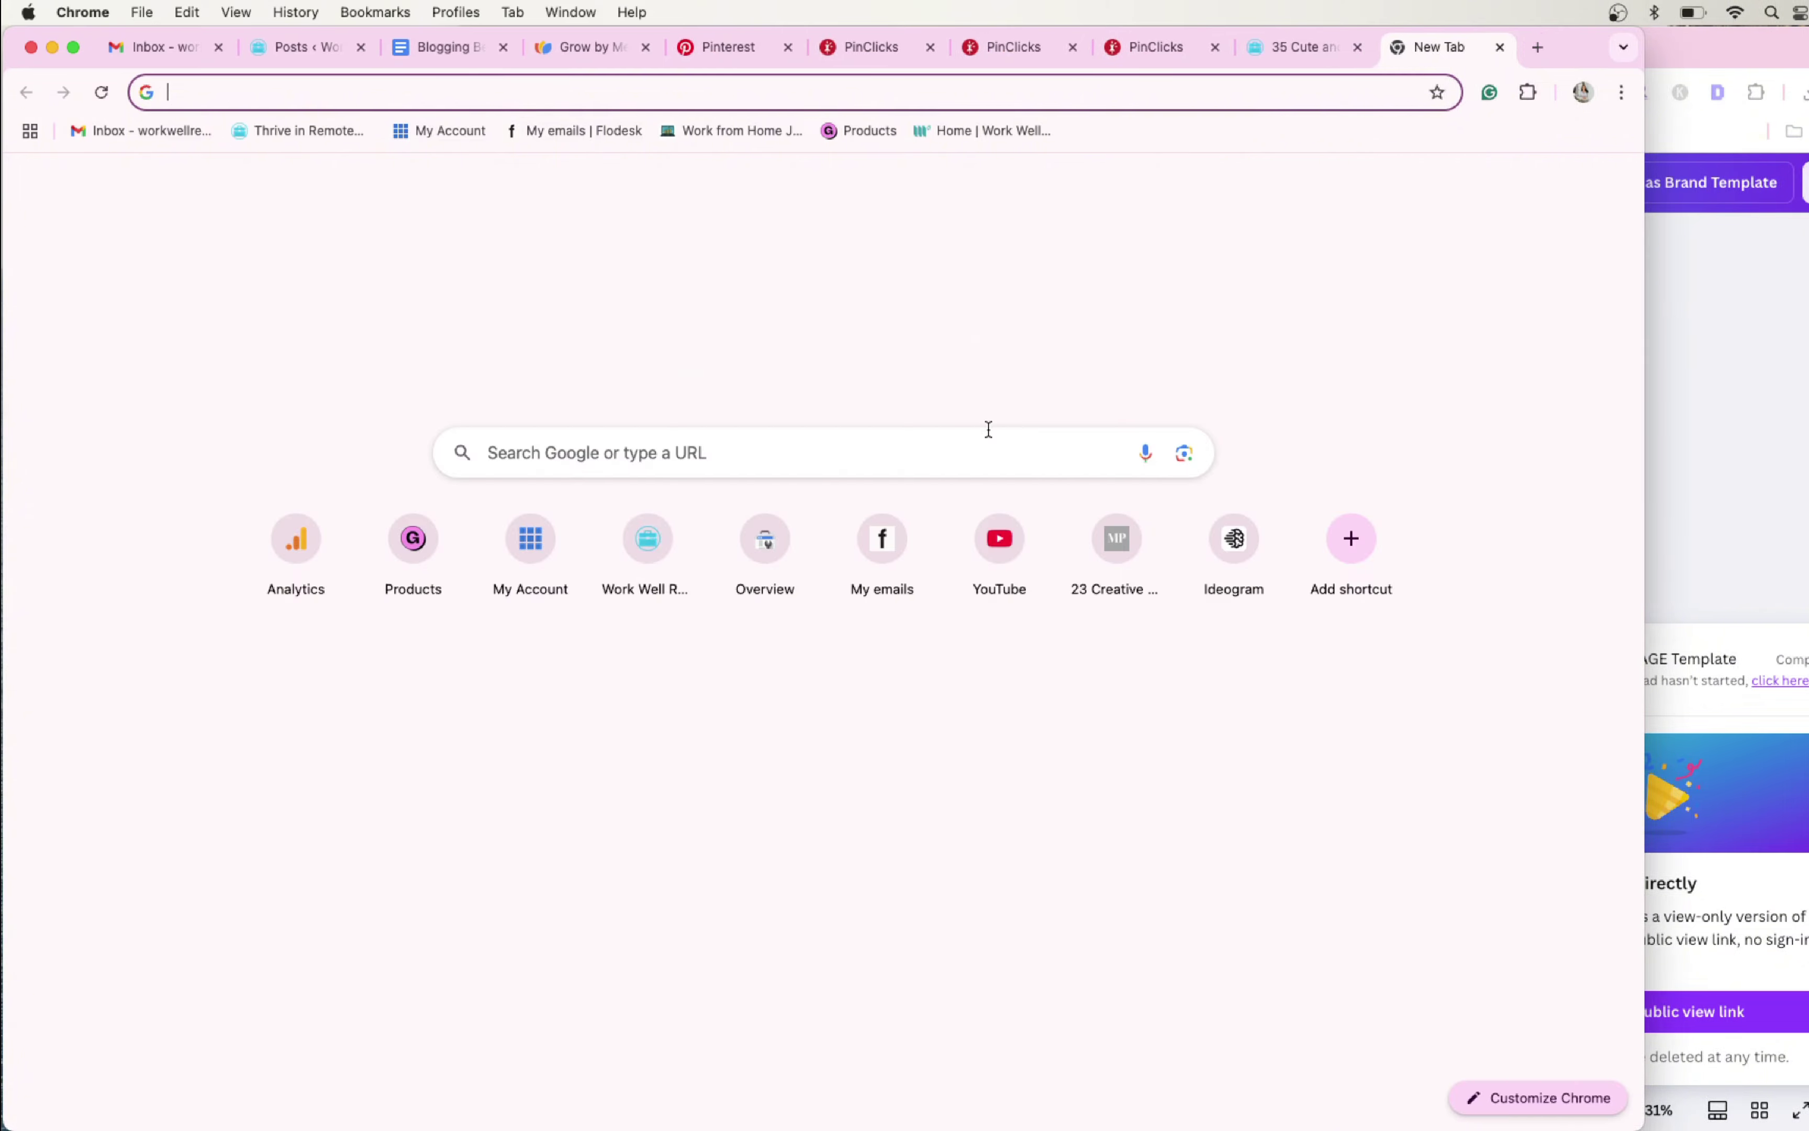
click(793, 557)
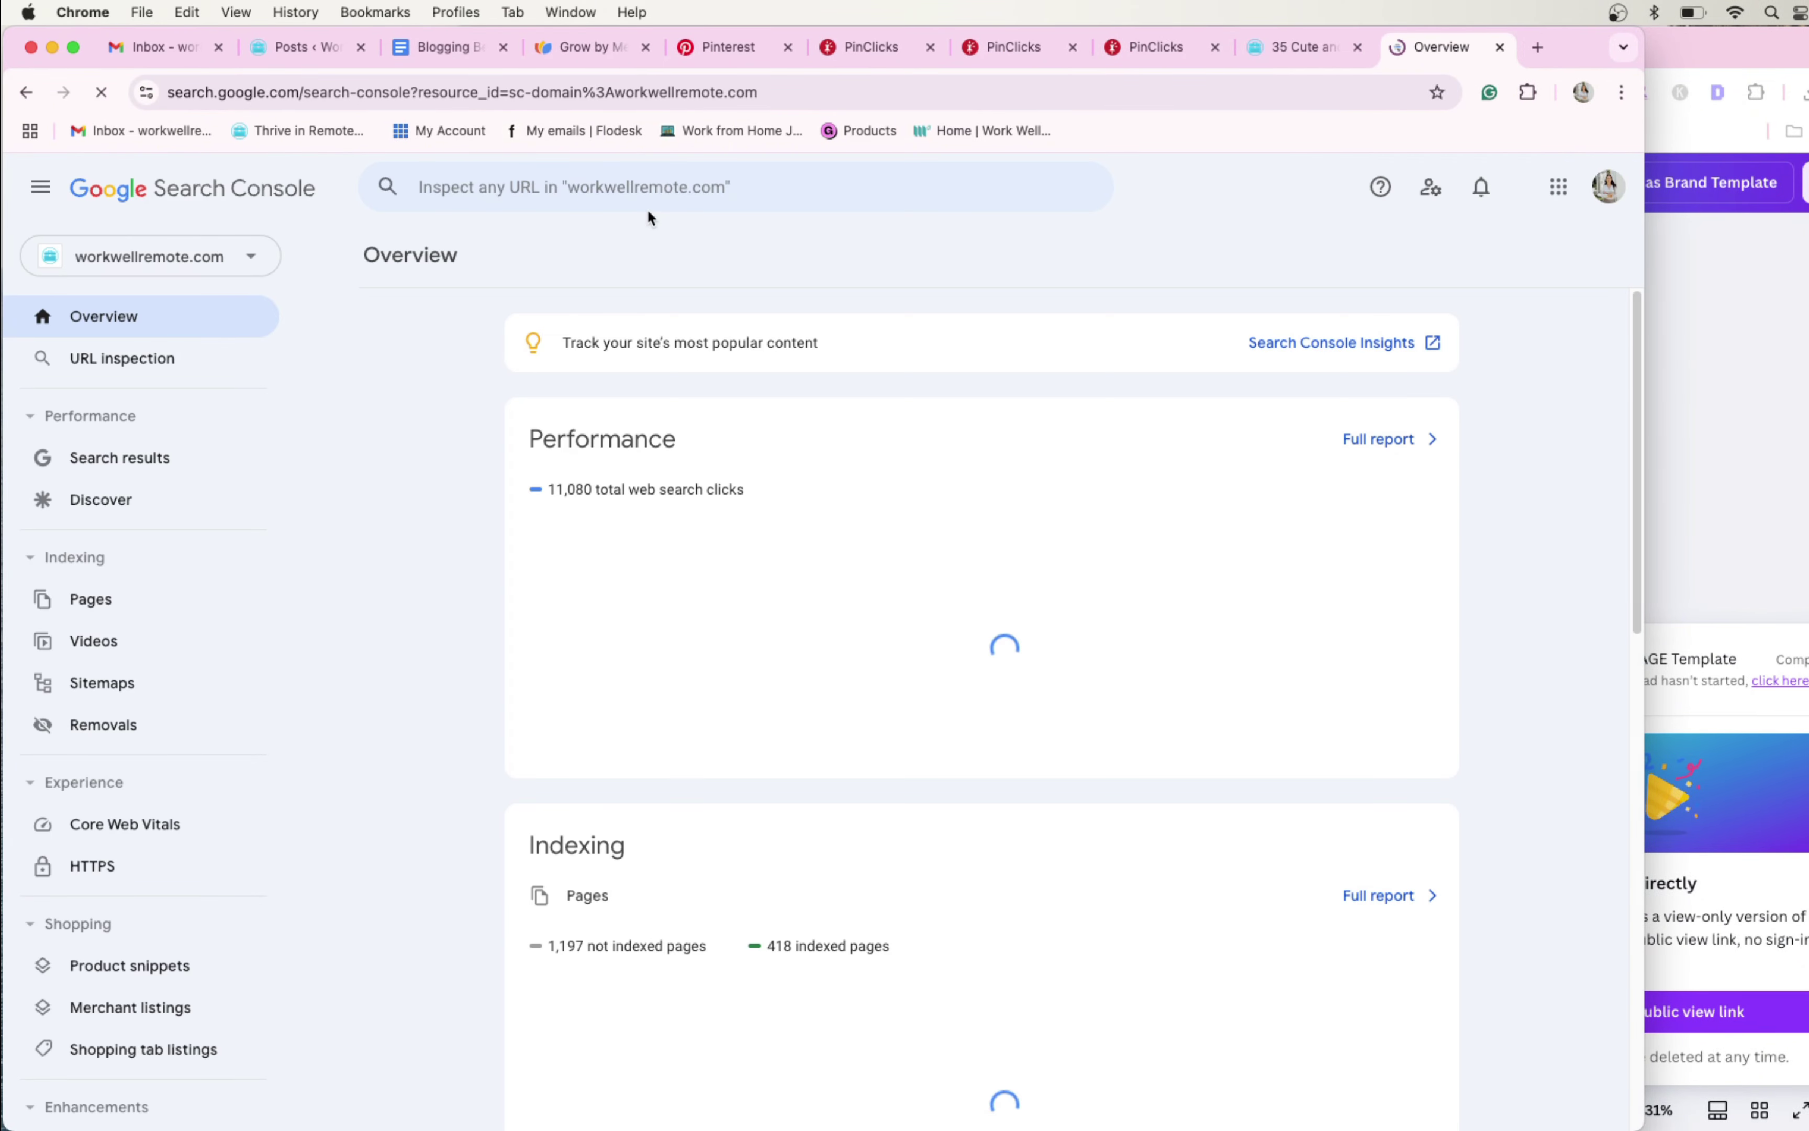
click(648, 210)
text(https://workwellremote.com/cute-dorm-desk-ideas/)
key(Return)
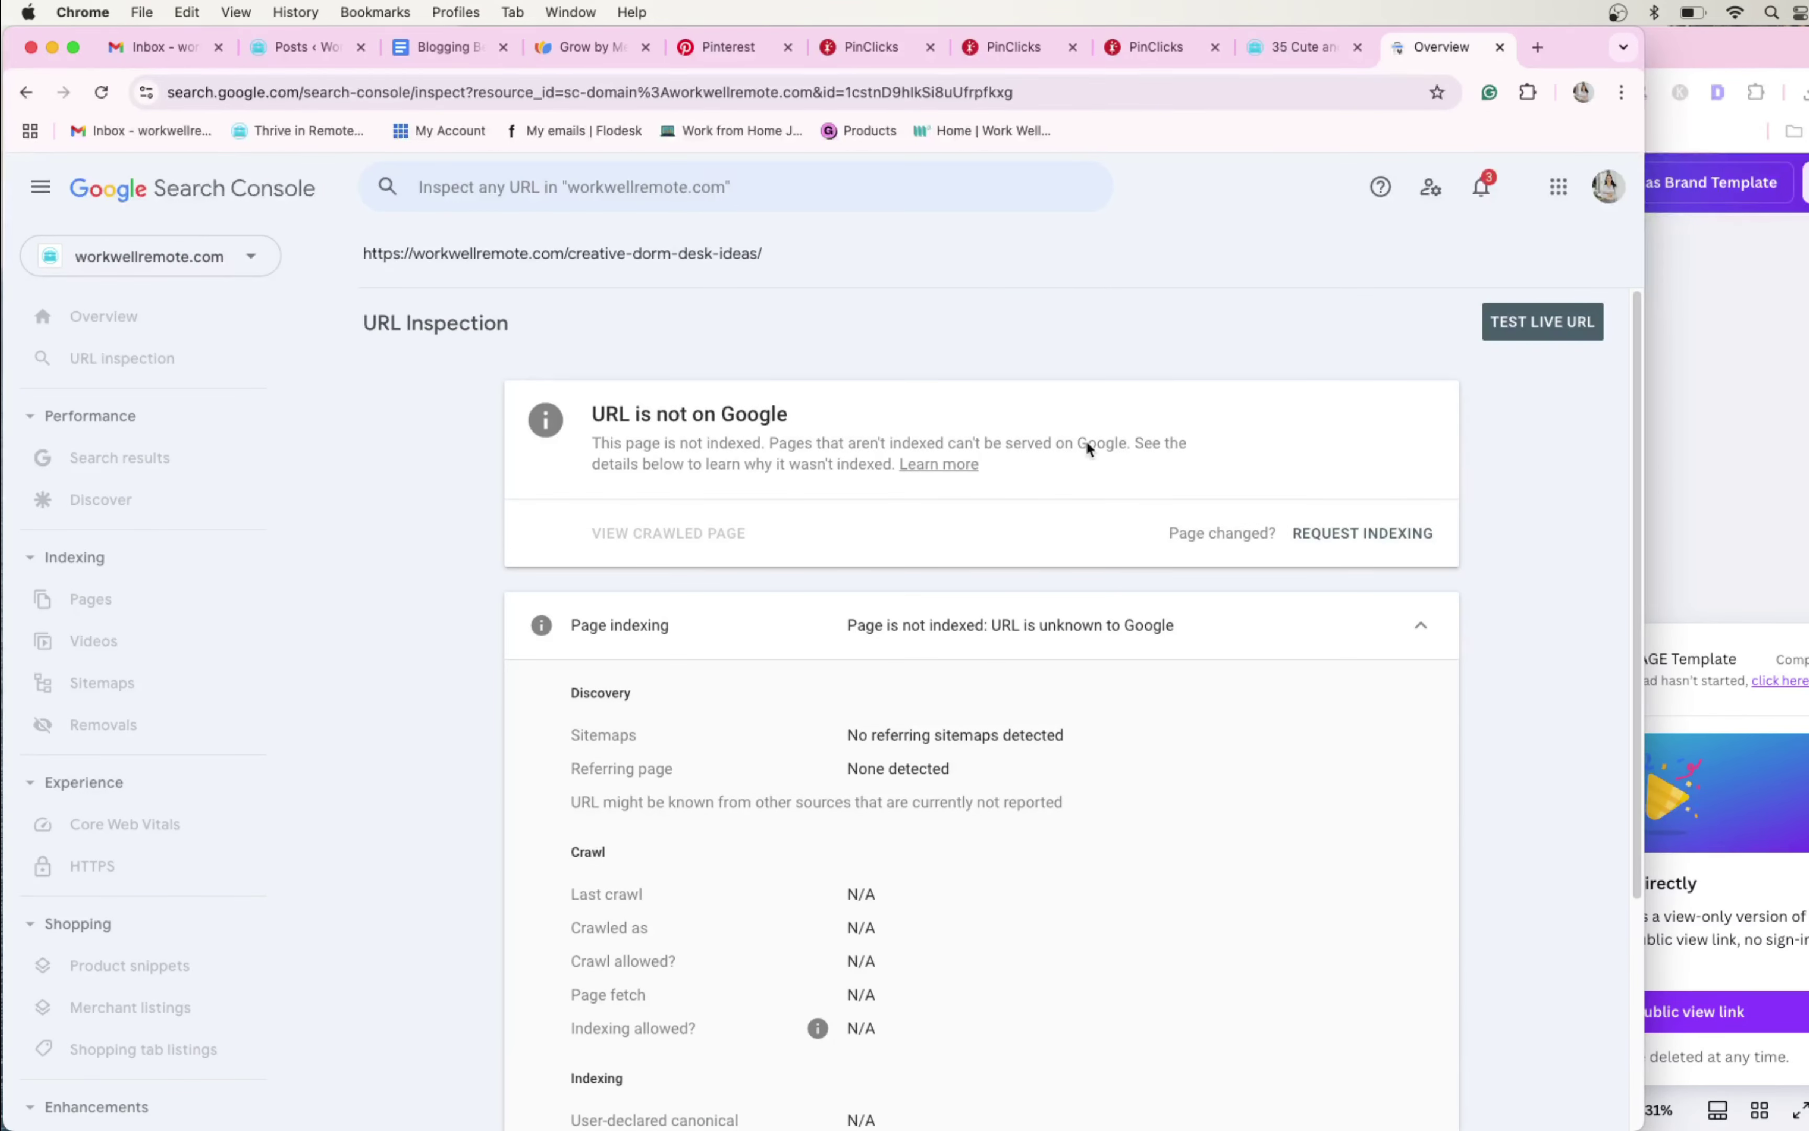
click(1358, 534)
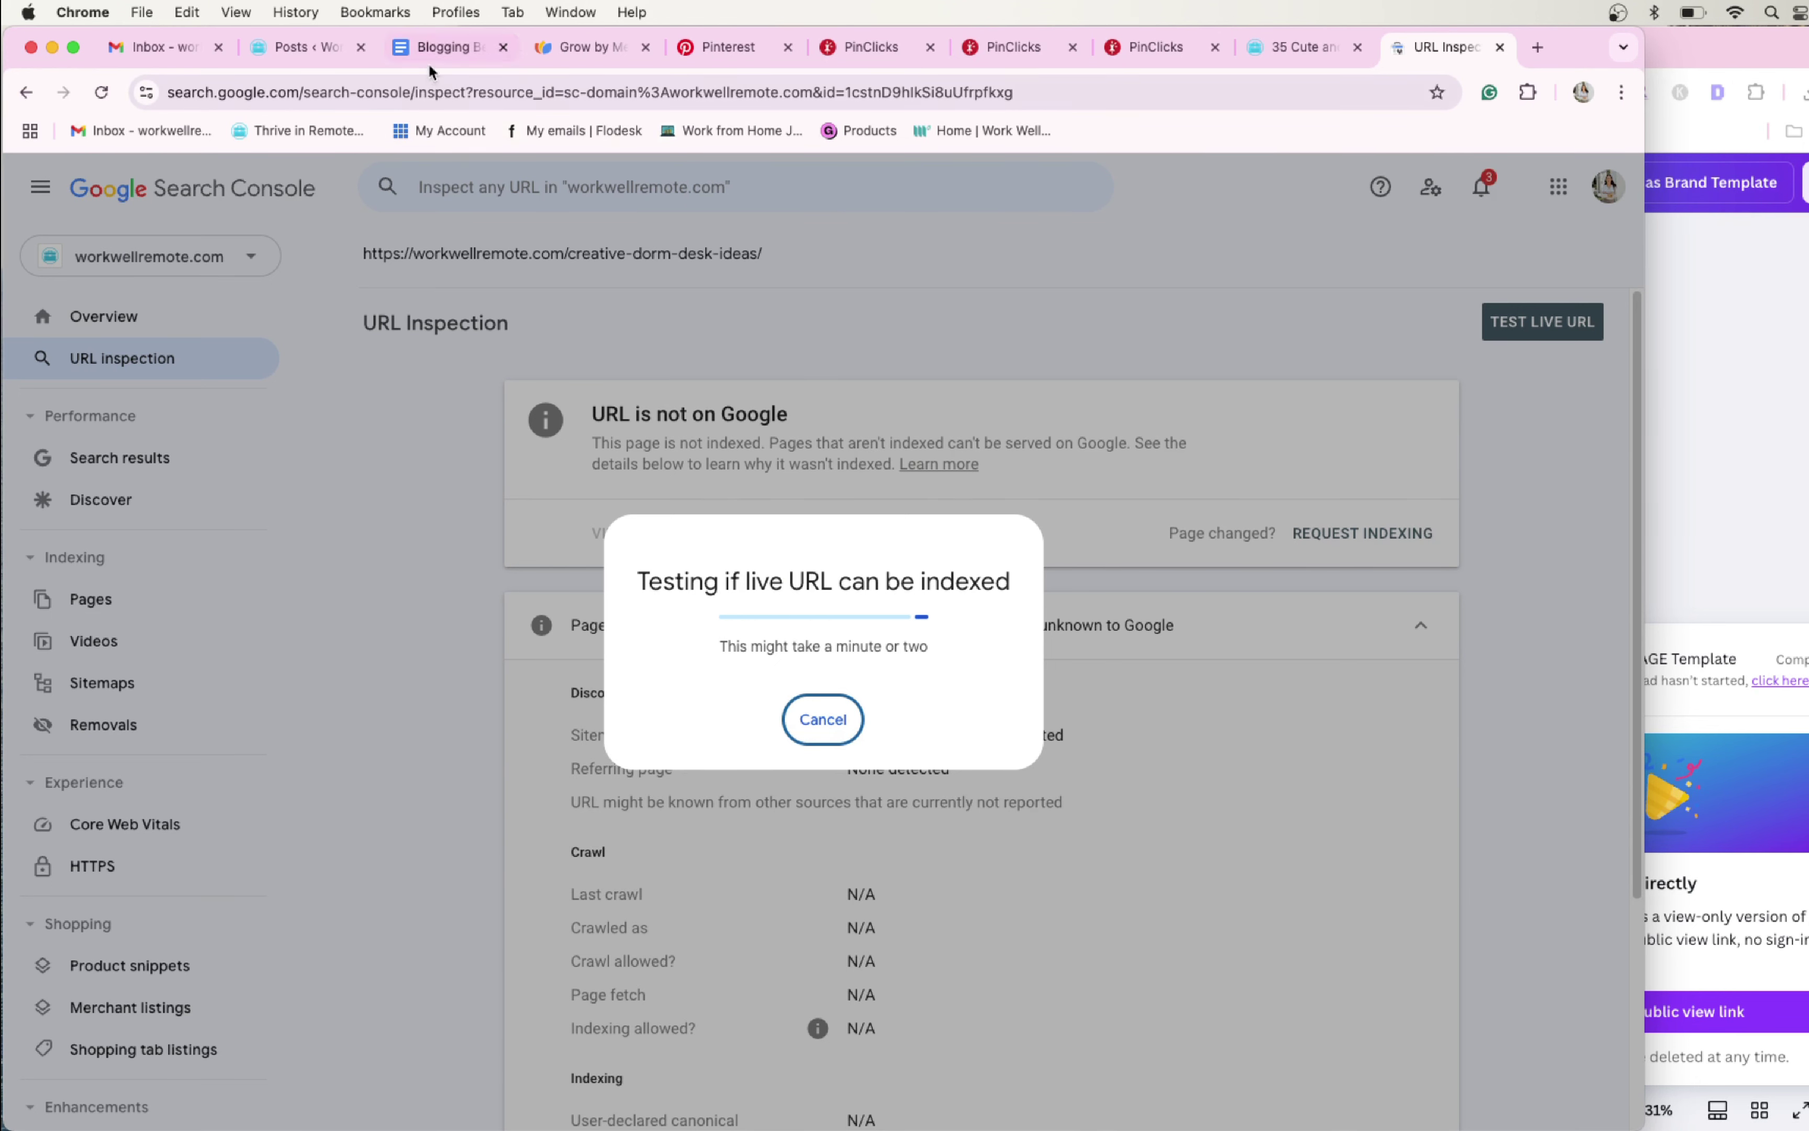
Close the live post and look over the indexing test, posts list, PinClicks "Dorm Desk Ideas" page and Canva collages
click(1356, 47)
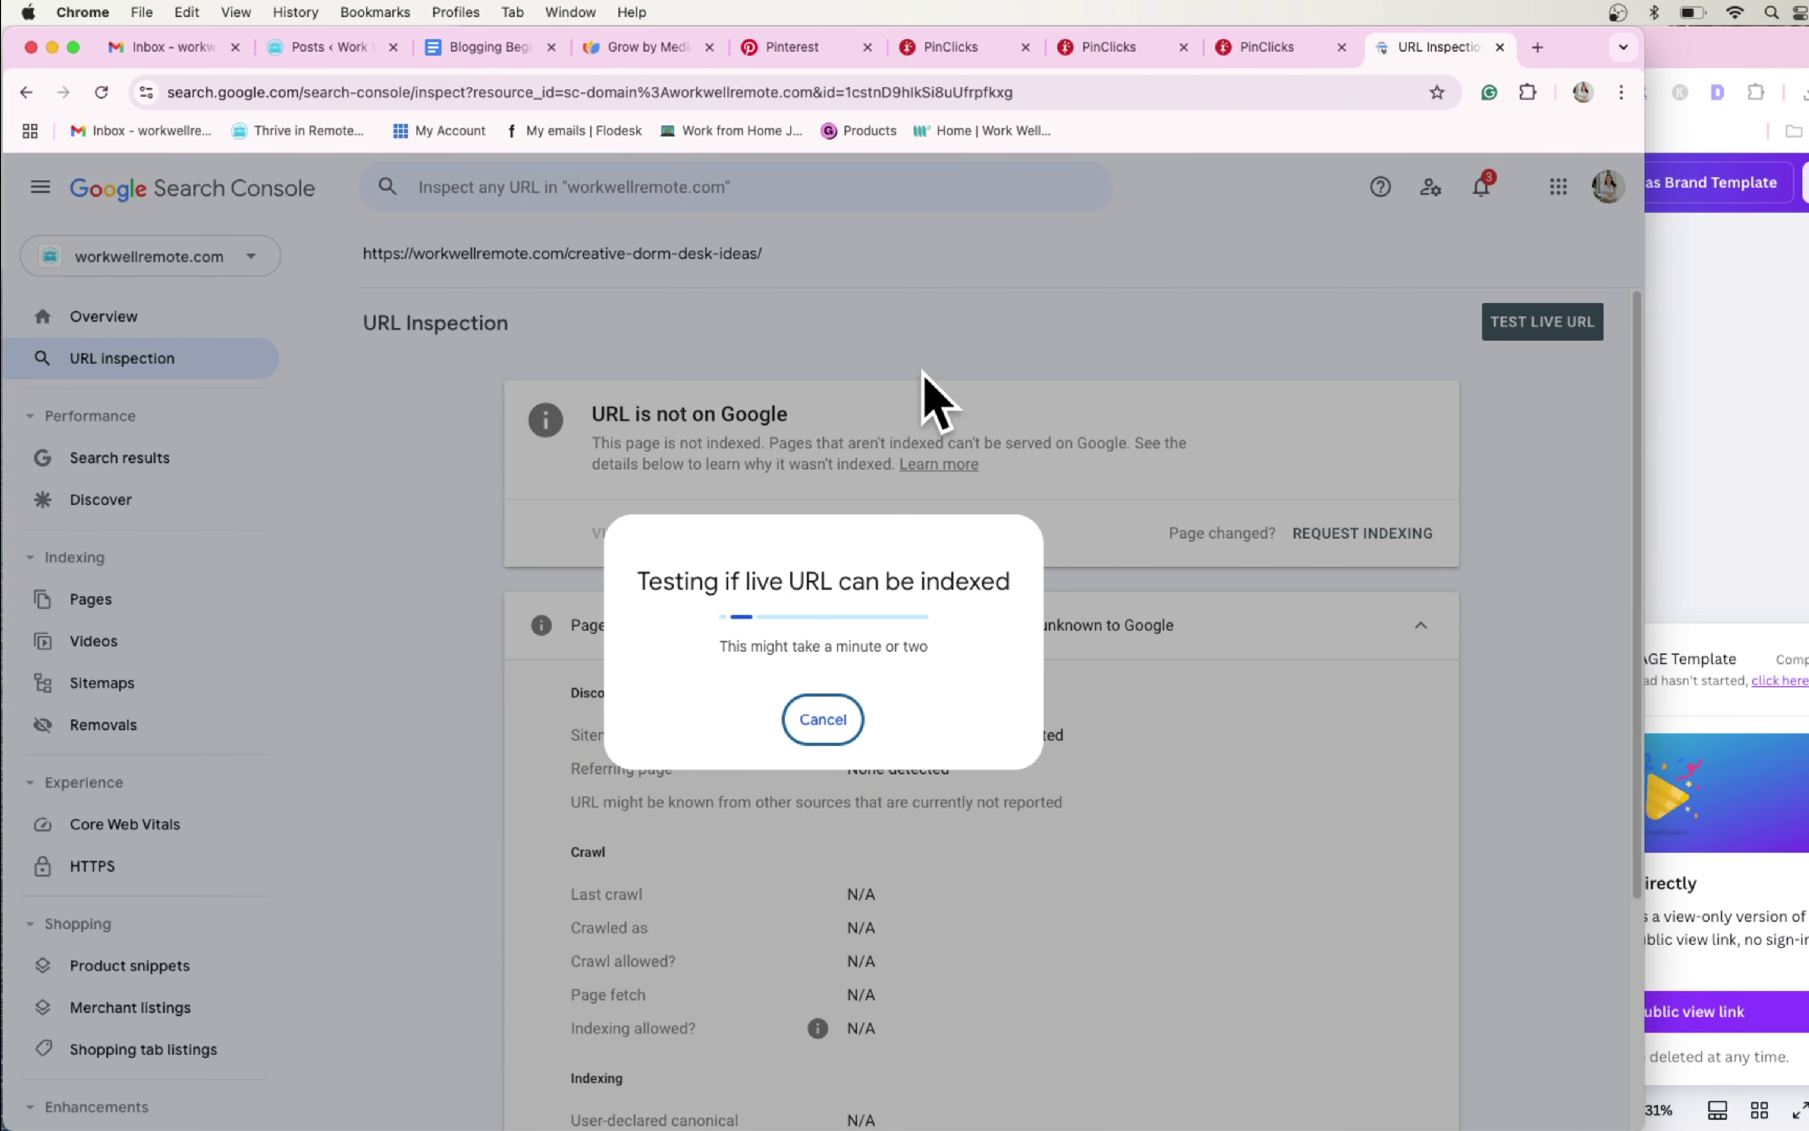
click(329, 47)
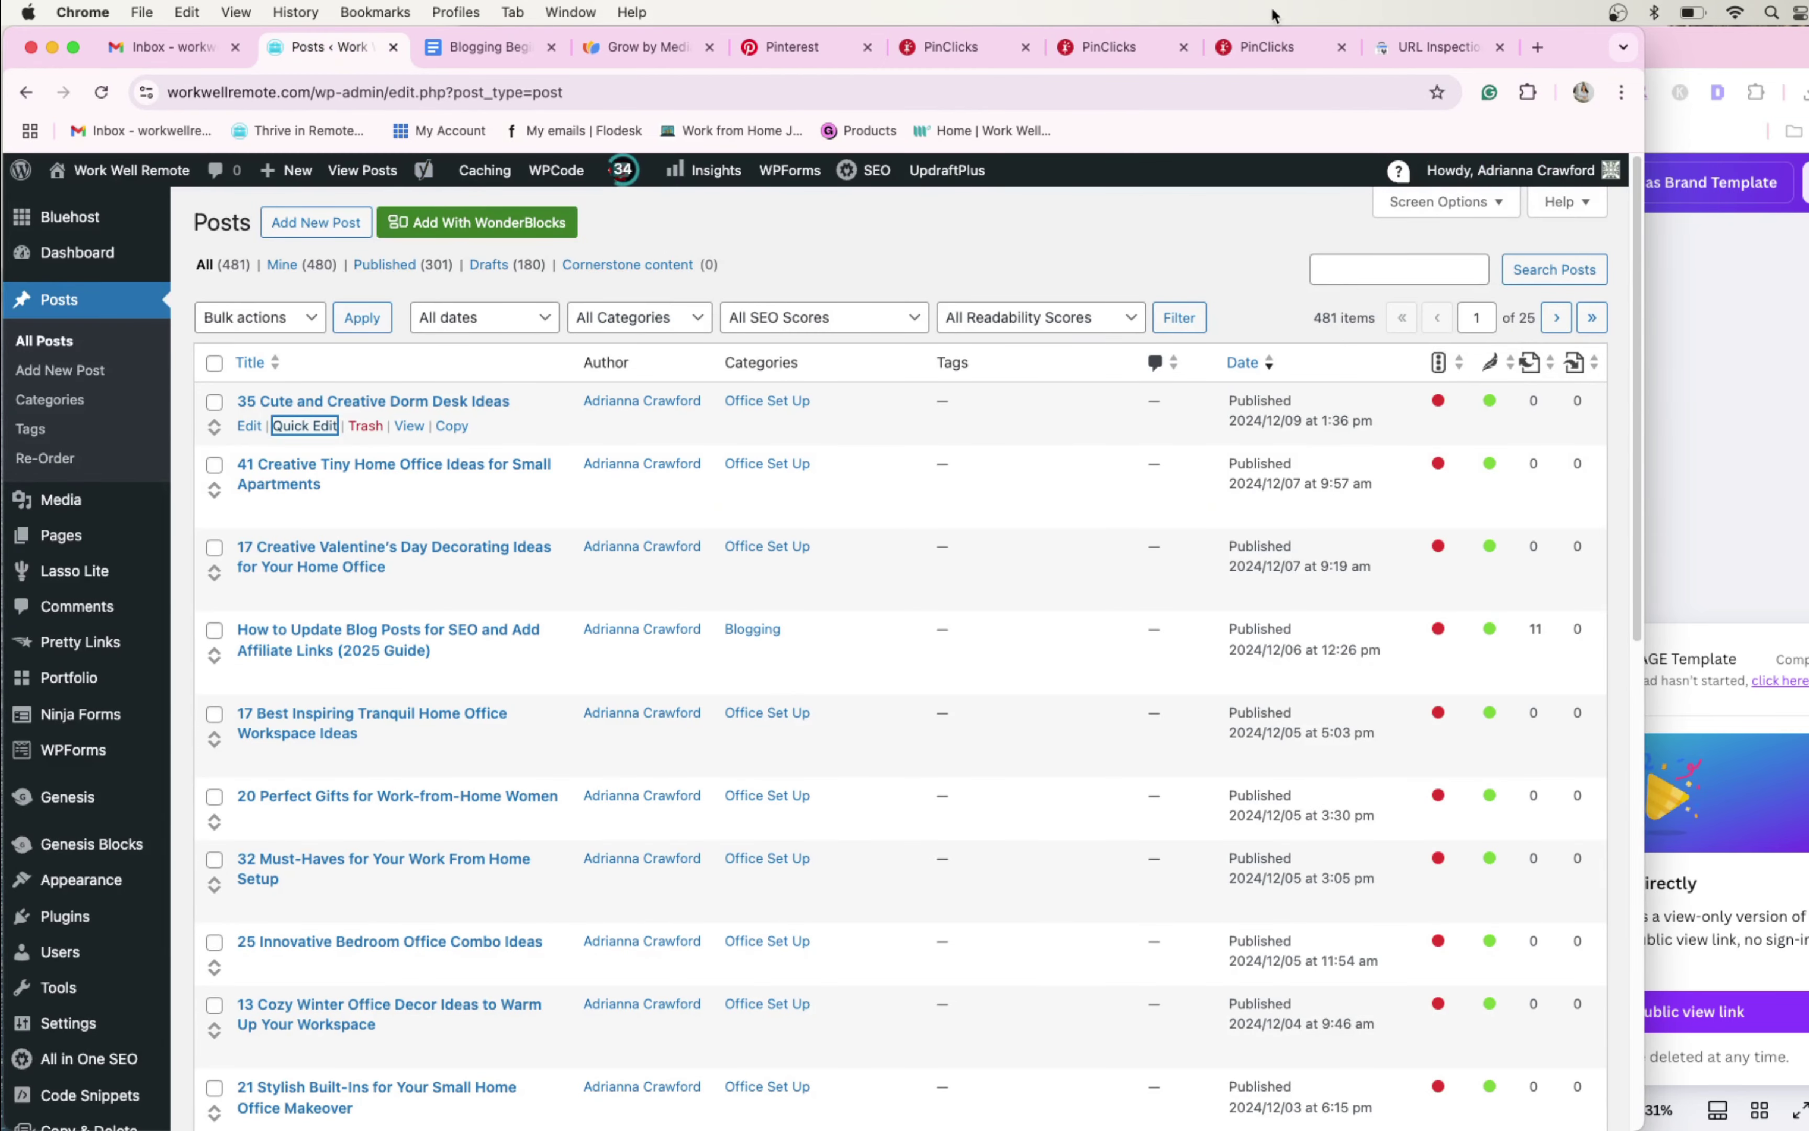
click(1415, 49)
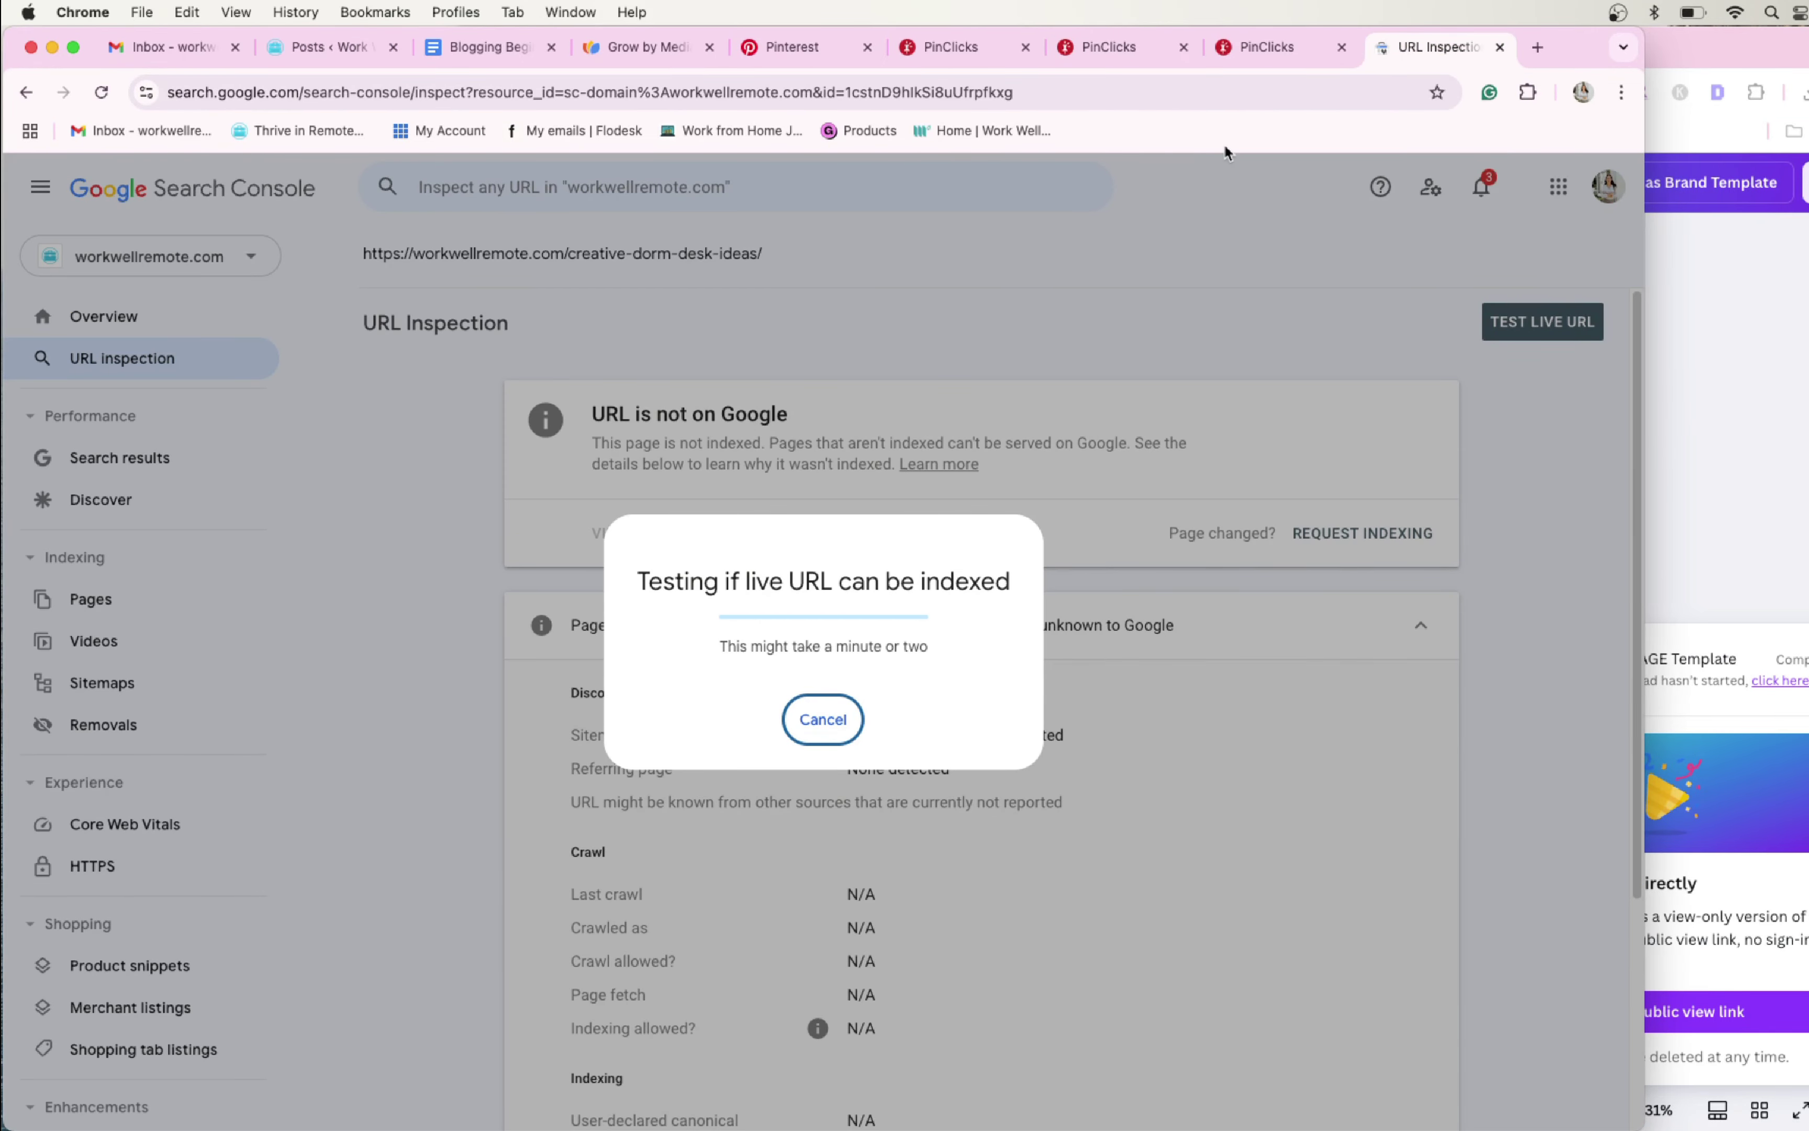
click(1260, 47)
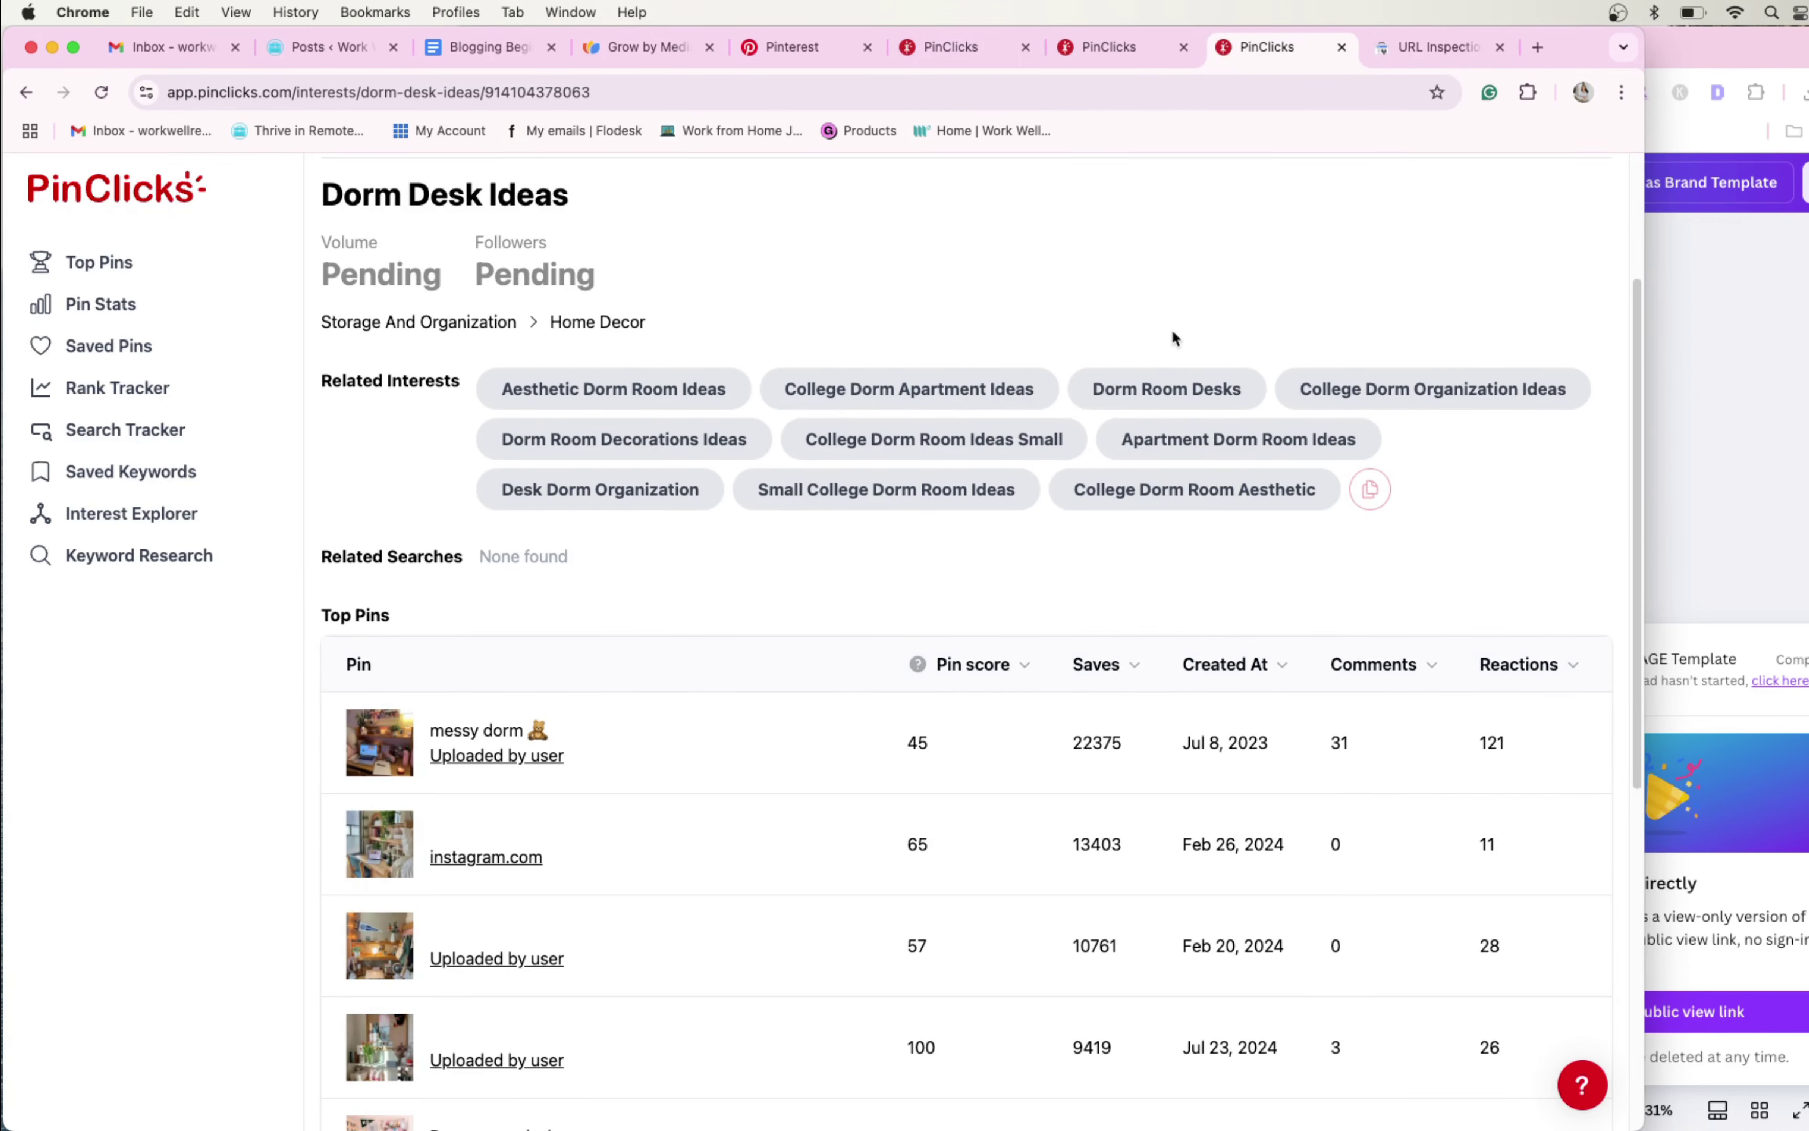
click(1708, 409)
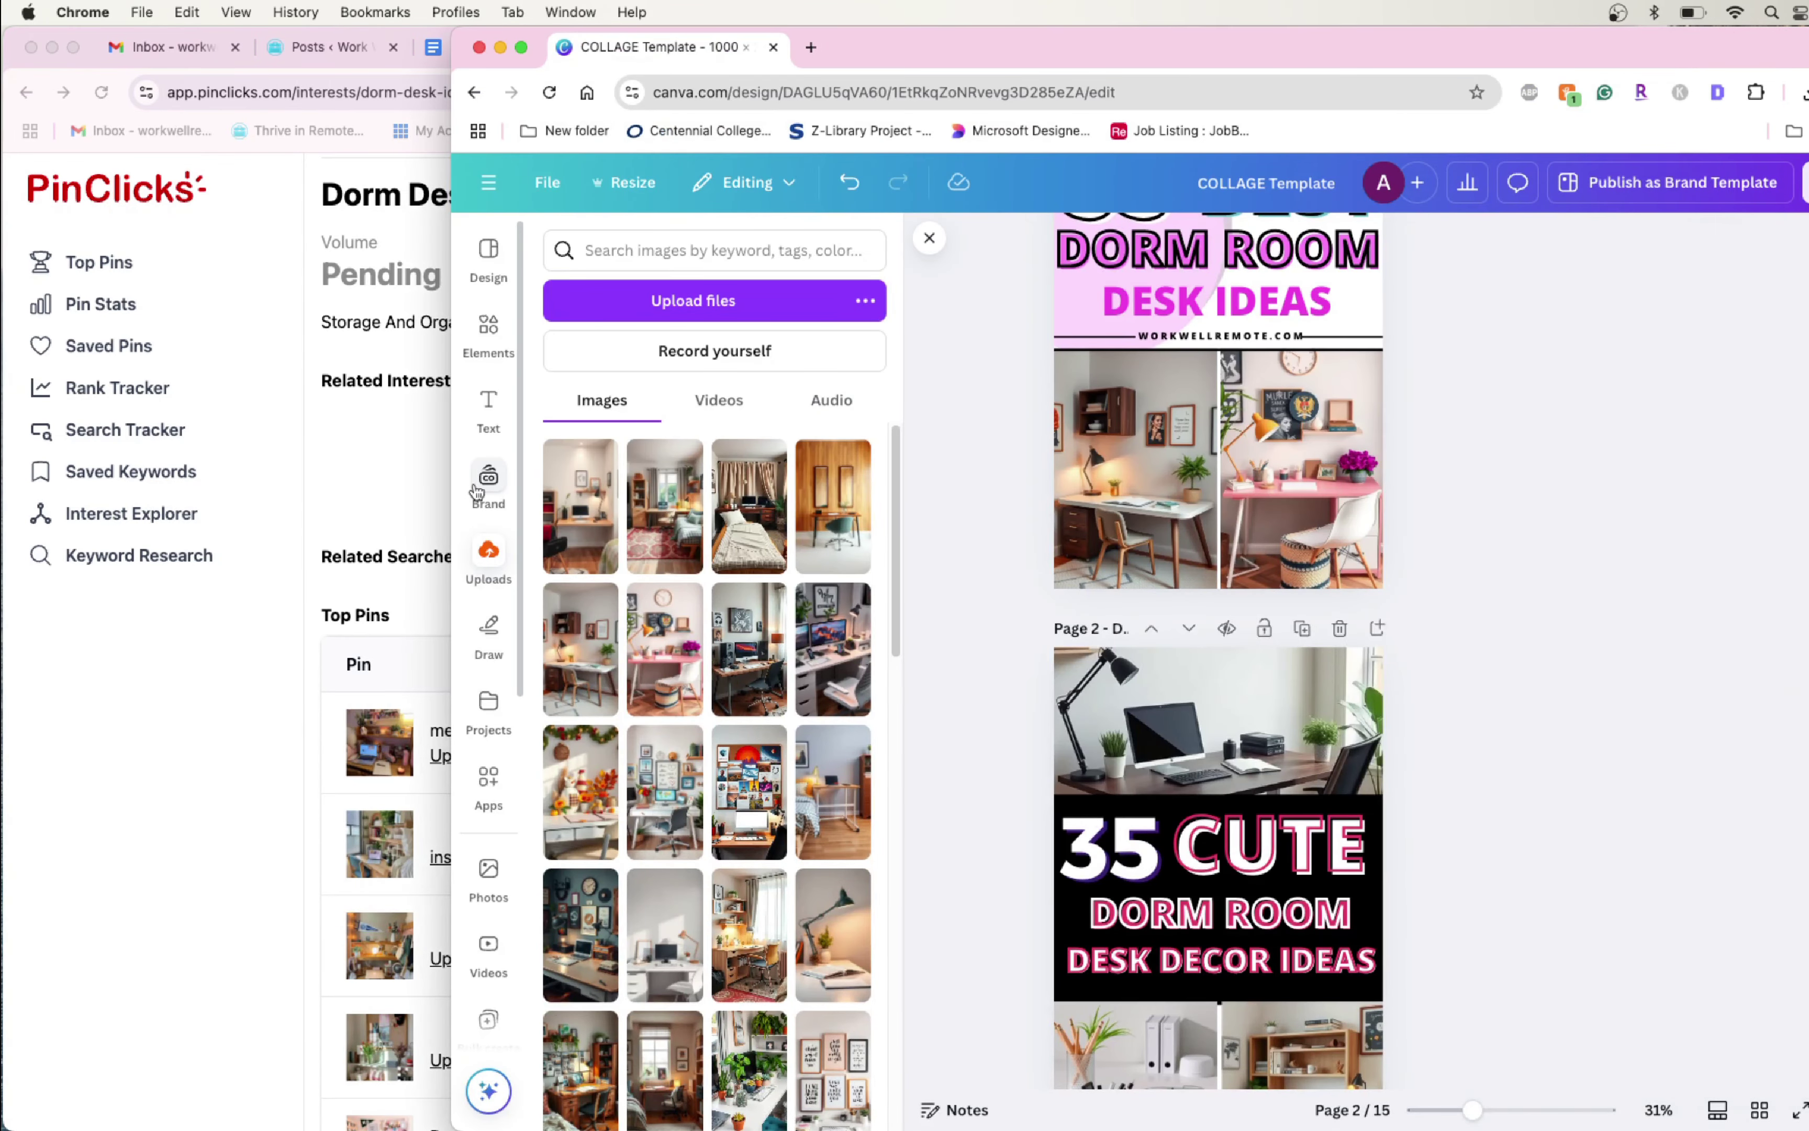
click(421, 478)
In Pinterest, start a new Pin for ad in the pin builder
click(793, 47)
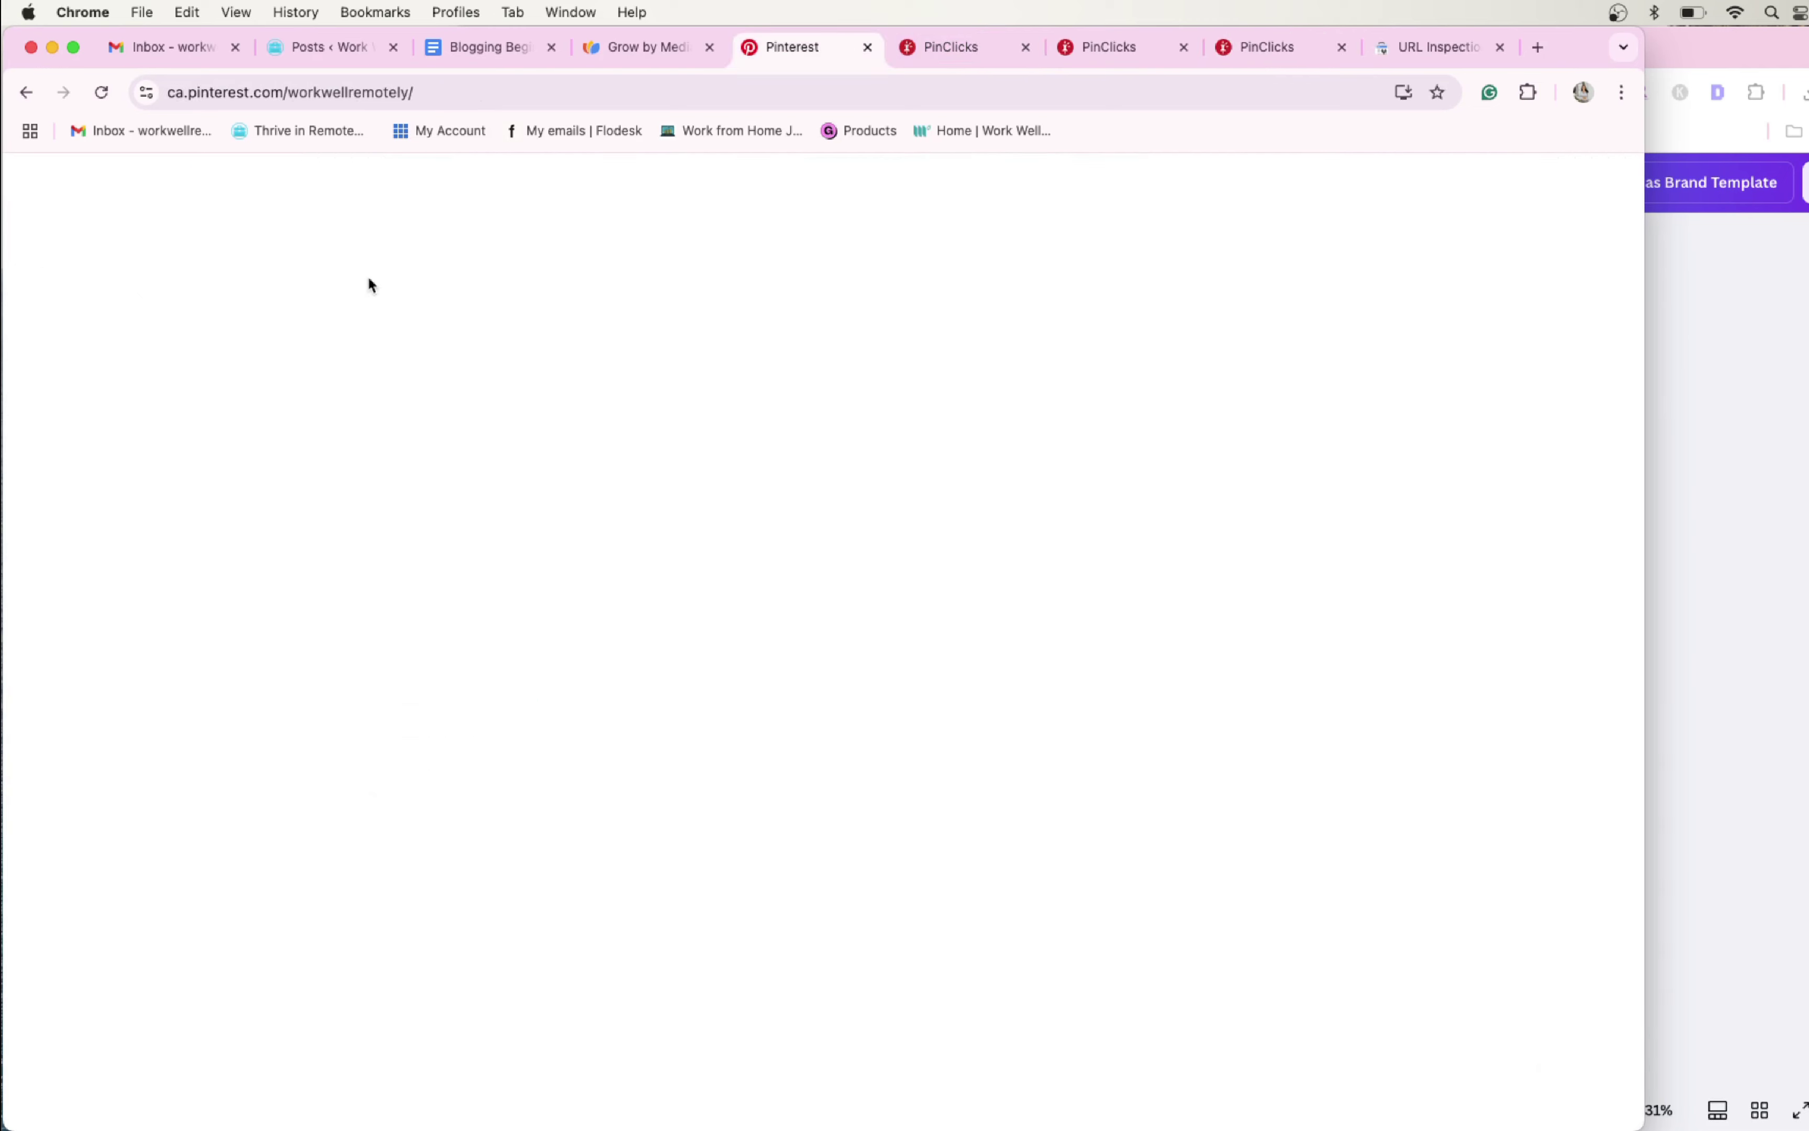
click(140, 180)
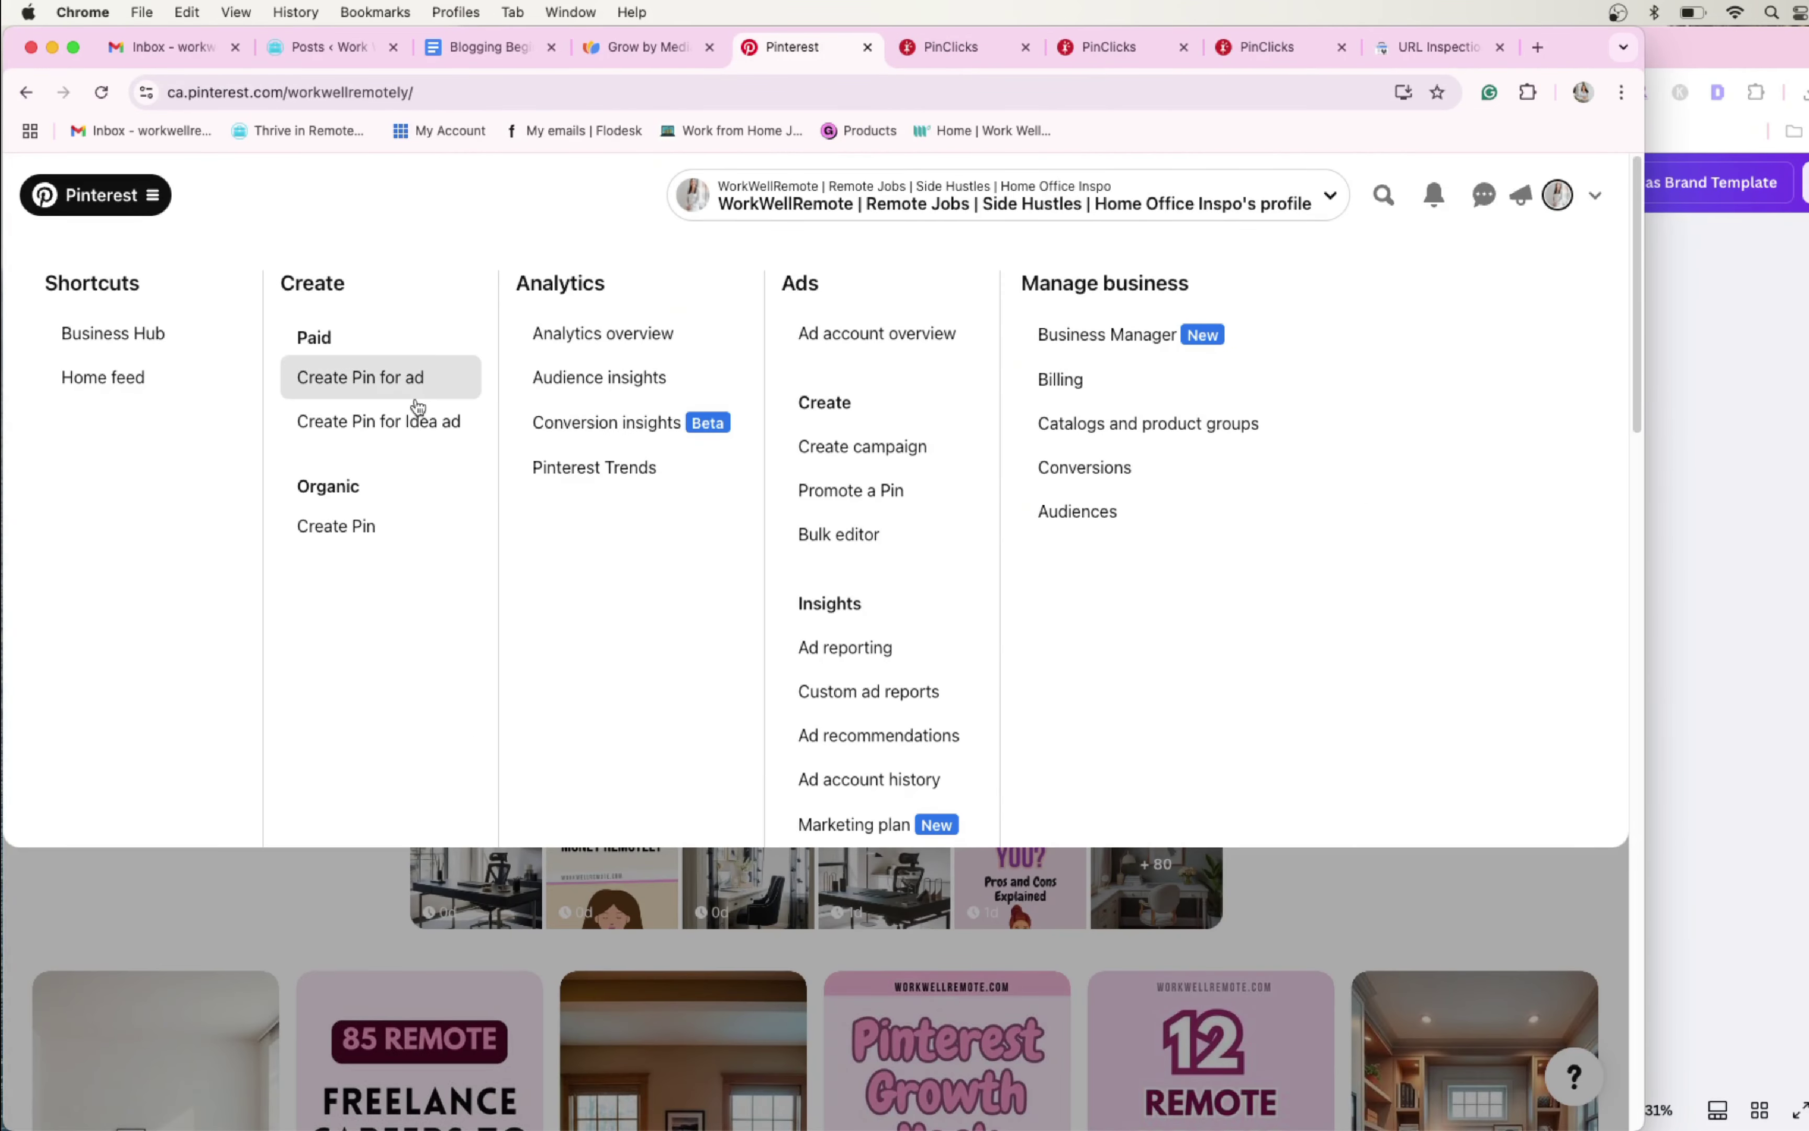
click(393, 372)
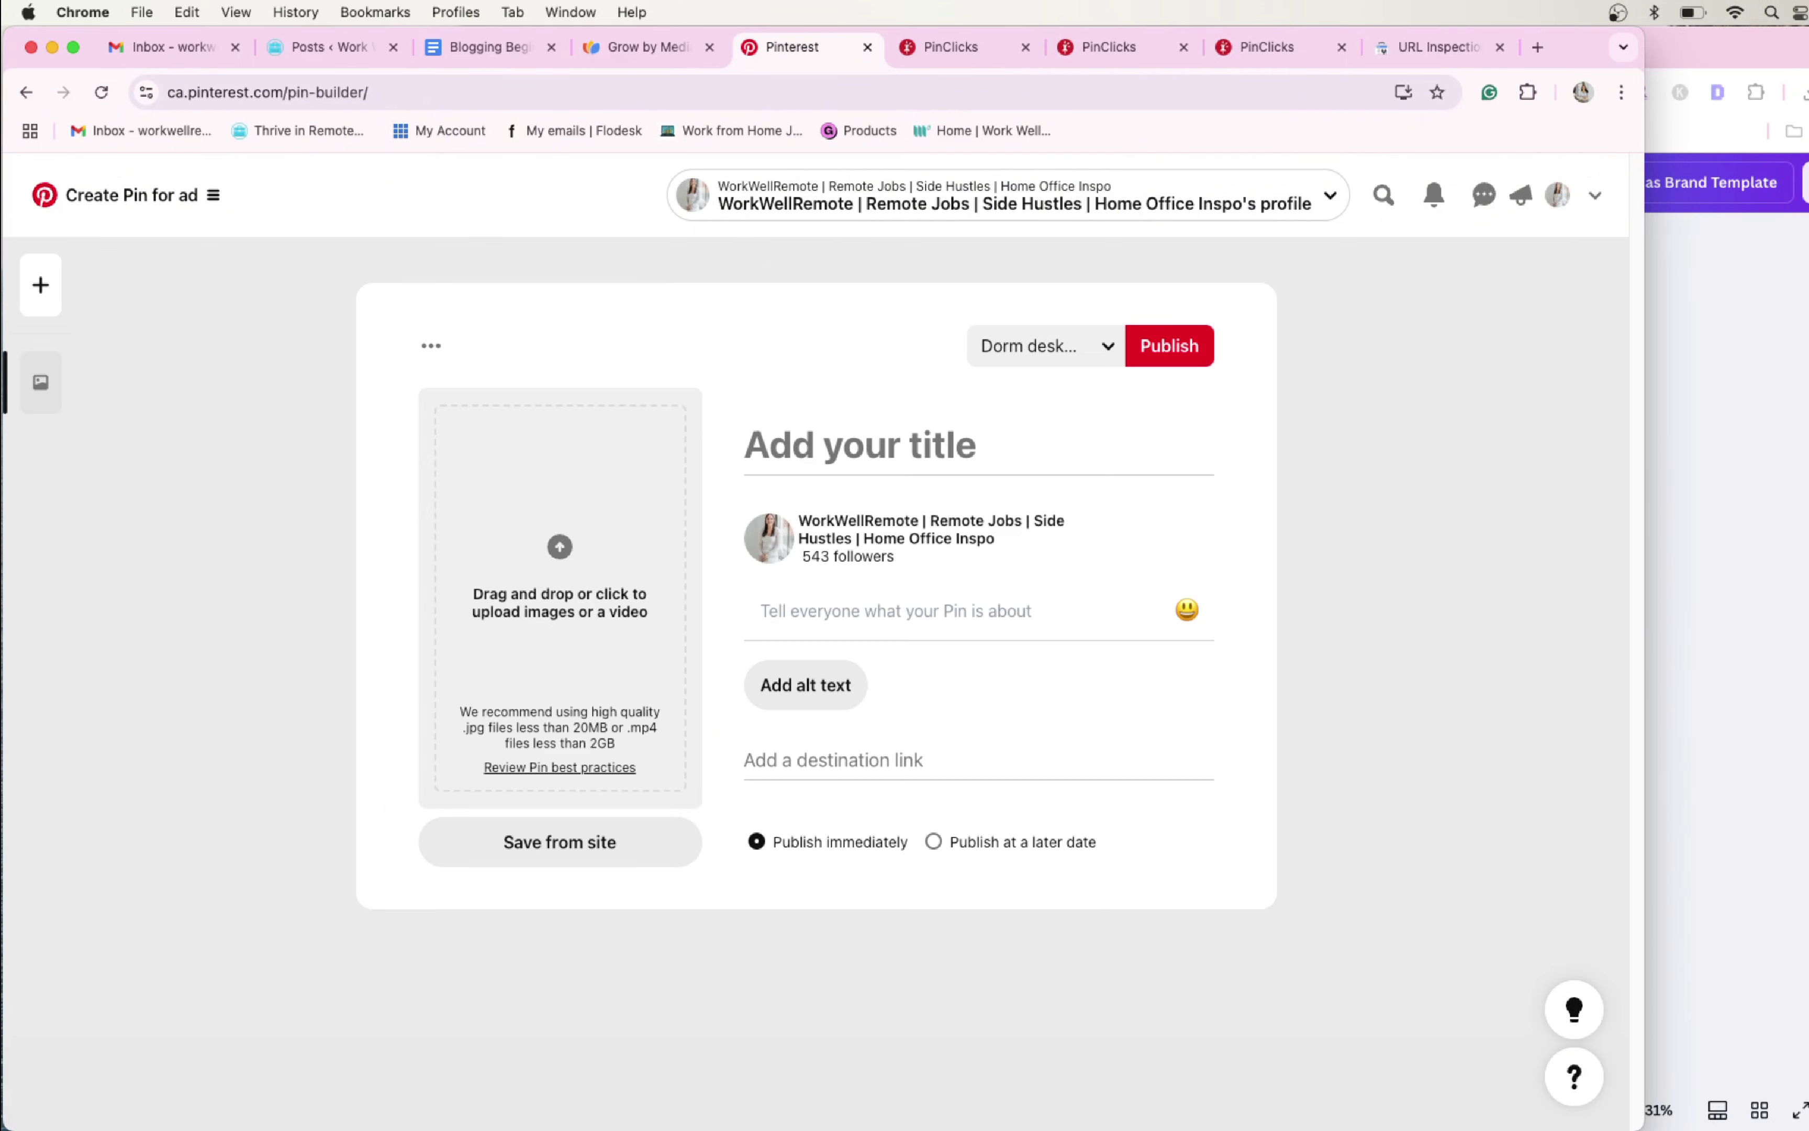
Extract COLLAGE Template.zip, add its two collage images as Pin drafts, and delete the leftover blank draft
key(super+Tab)
click(1139, 629)
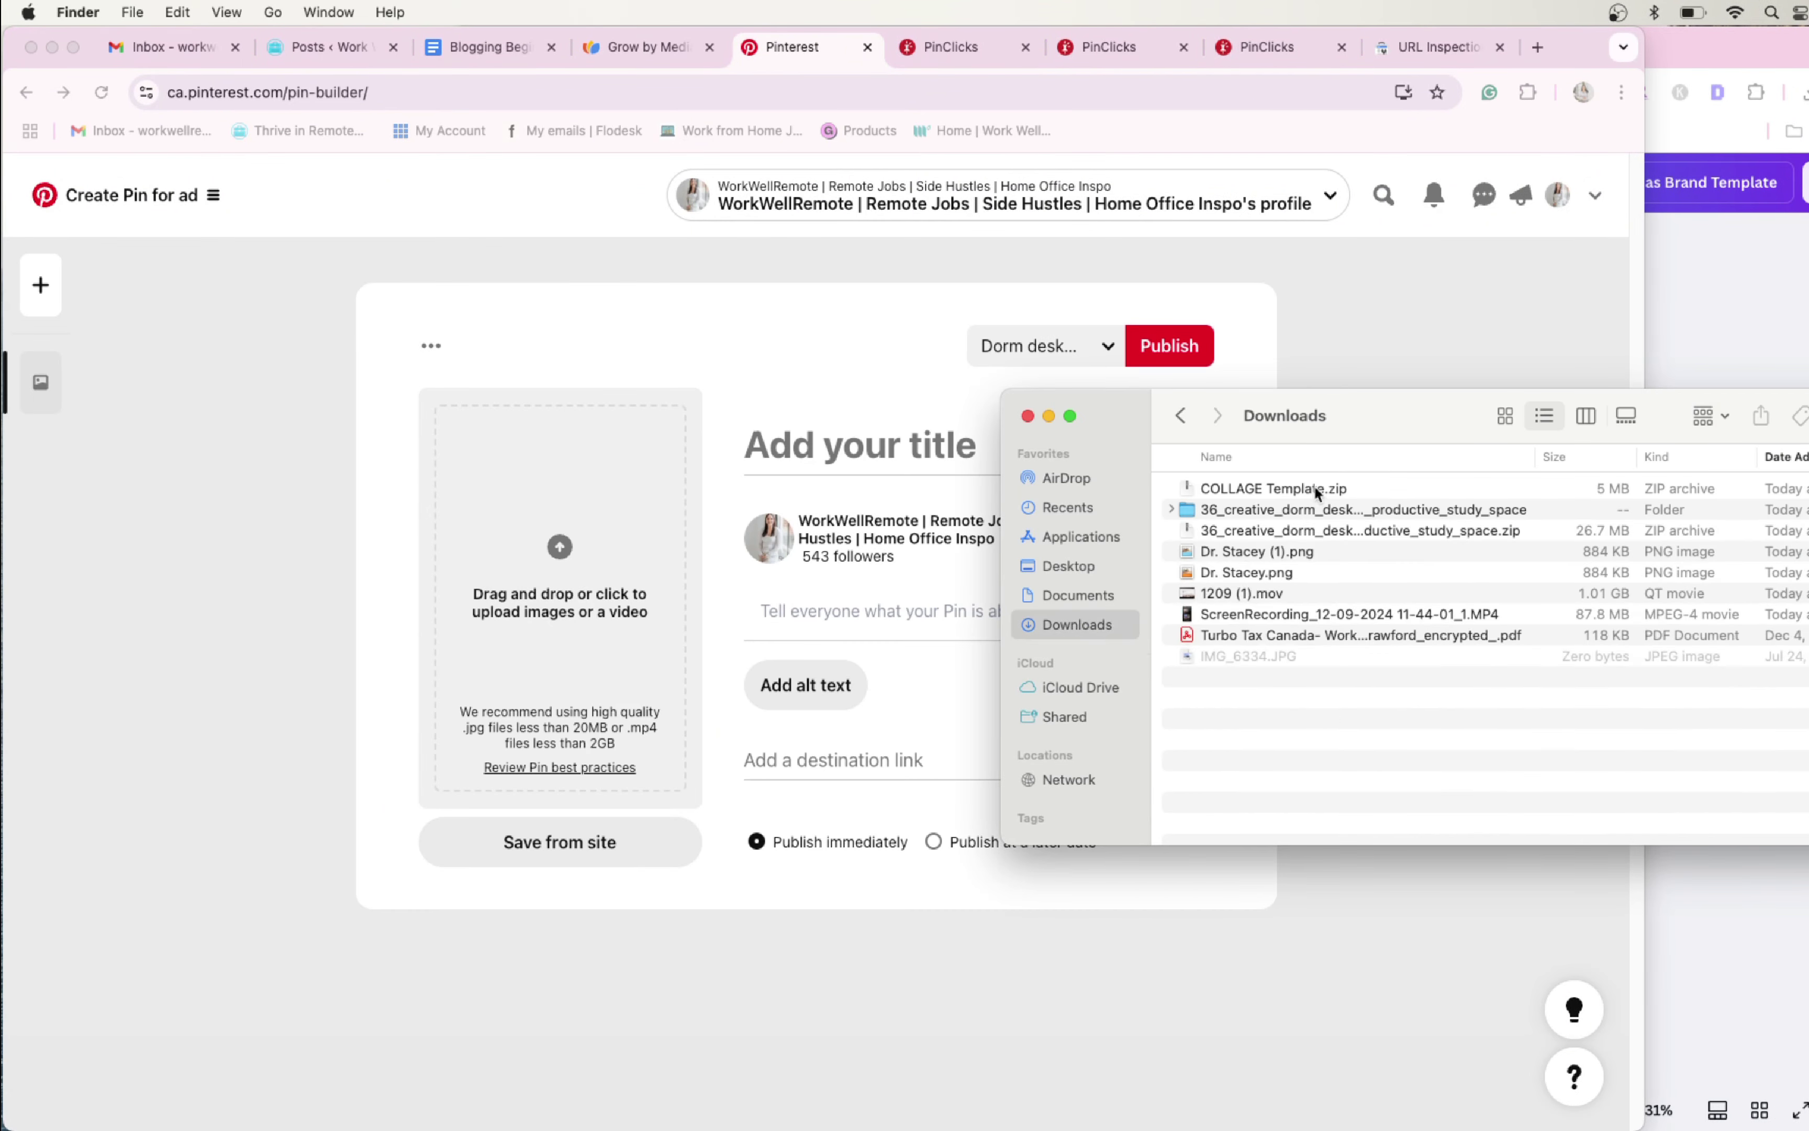
double_click(1316, 488)
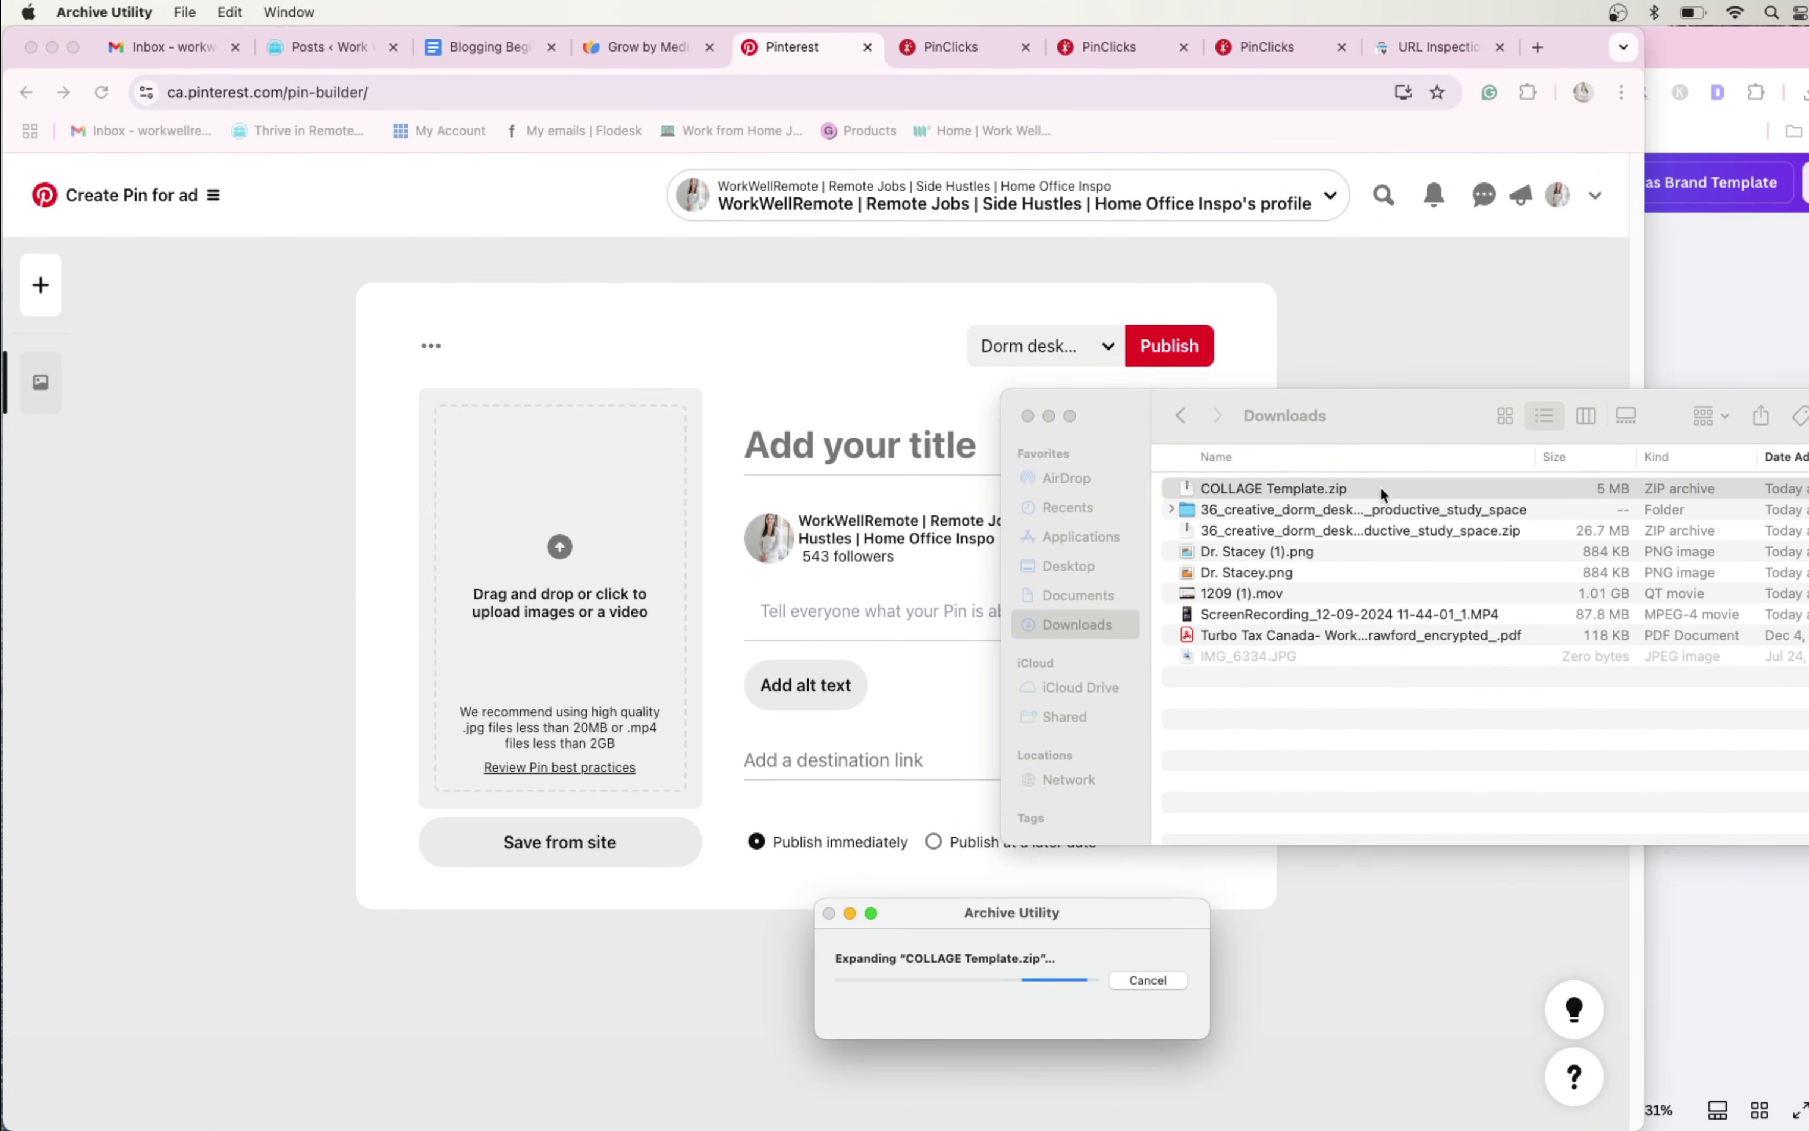
key(super+a)
drag(1381, 487, 426, 574)
scroll(351, 526, down, 9)
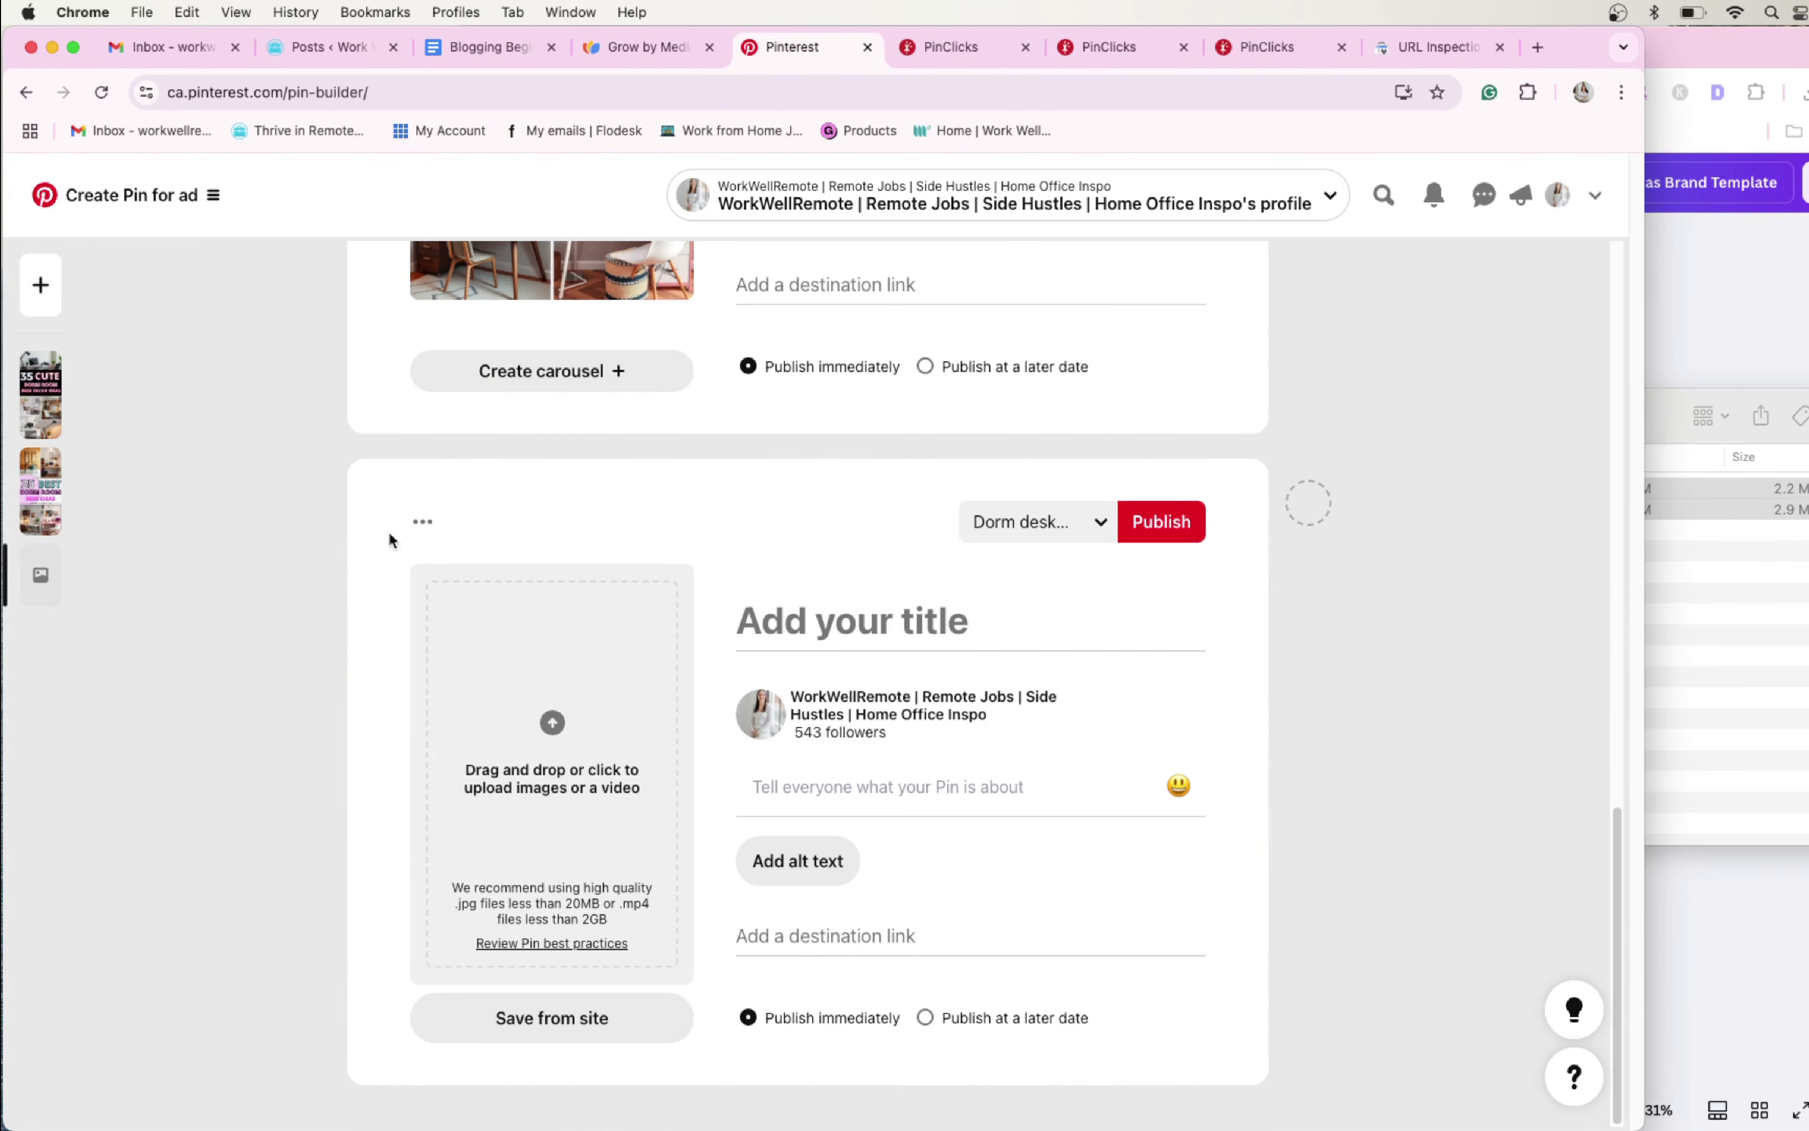
click(422, 521)
click(447, 576)
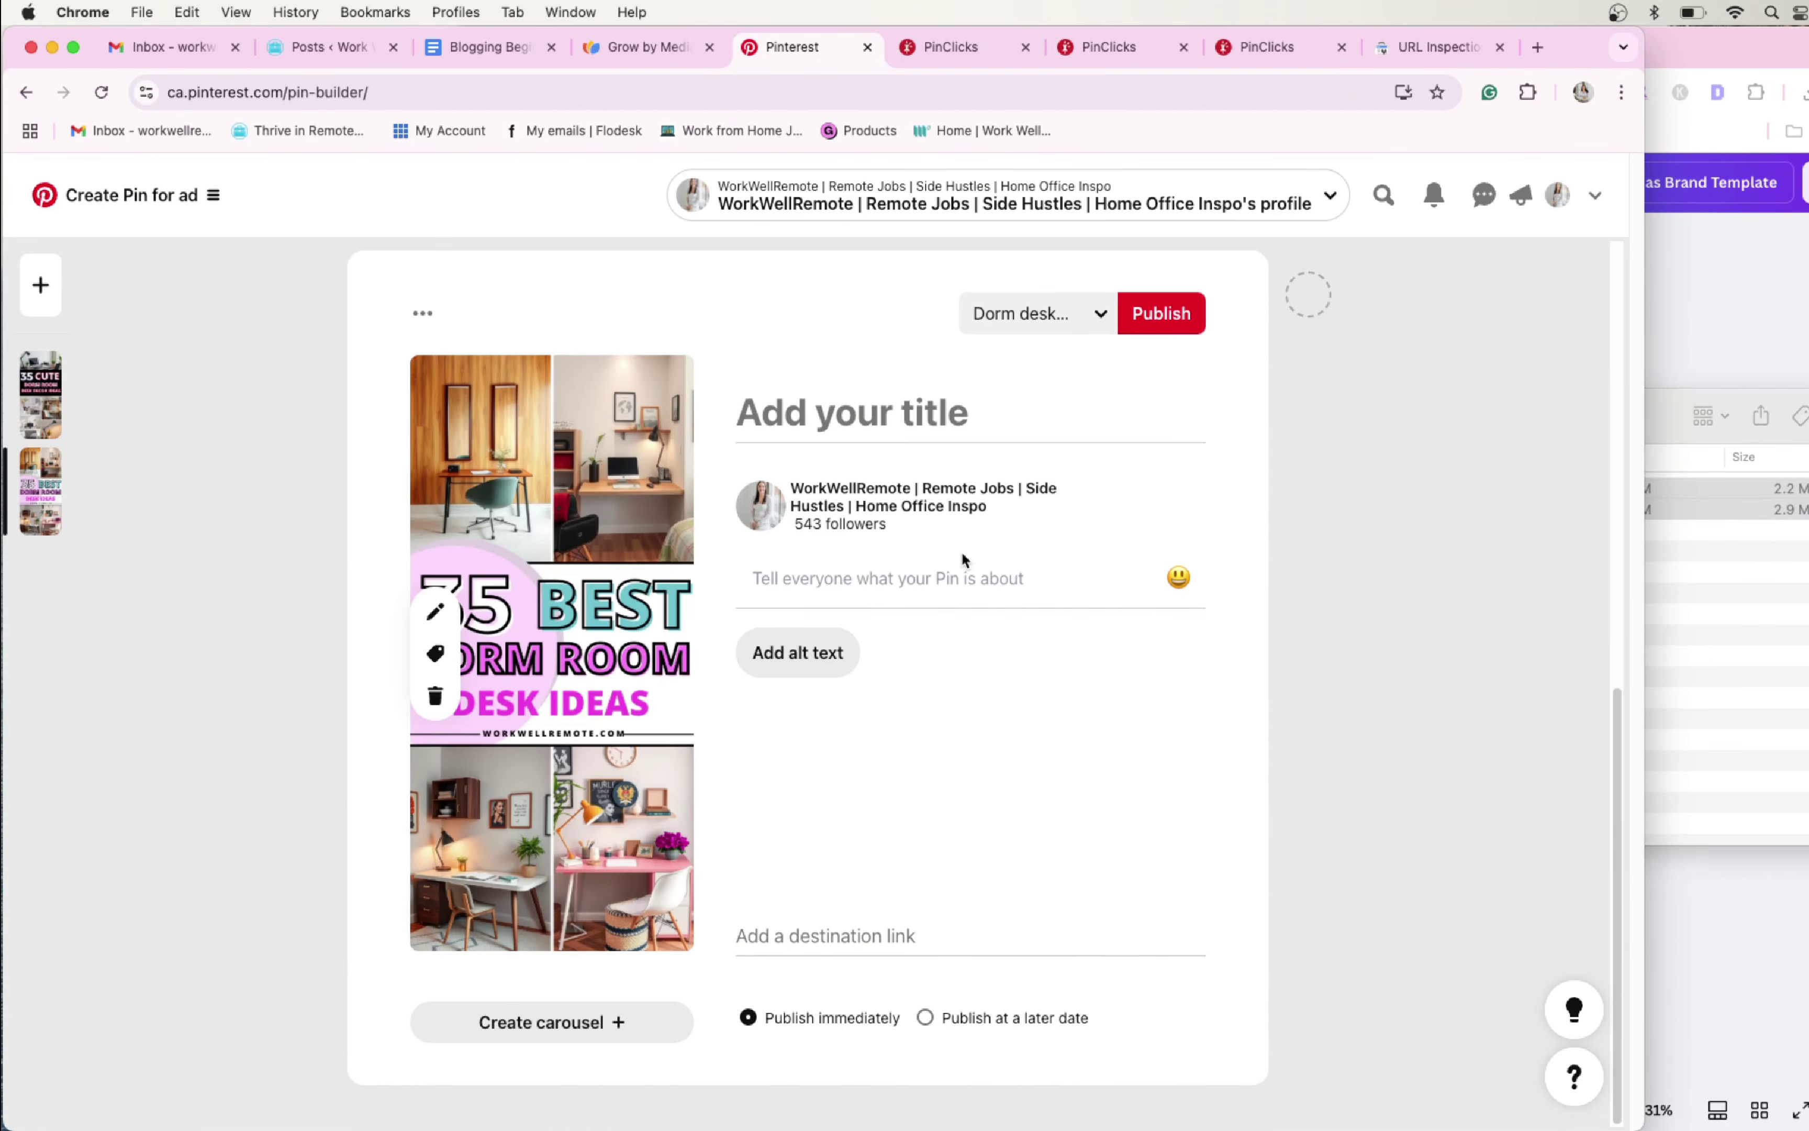
Open the 36_creative_dorm_desk productive_study_space folder in Downloads as thumbnails and add its wooden floating-desk image as a Pin draft
click(1777, 639)
click(1076, 625)
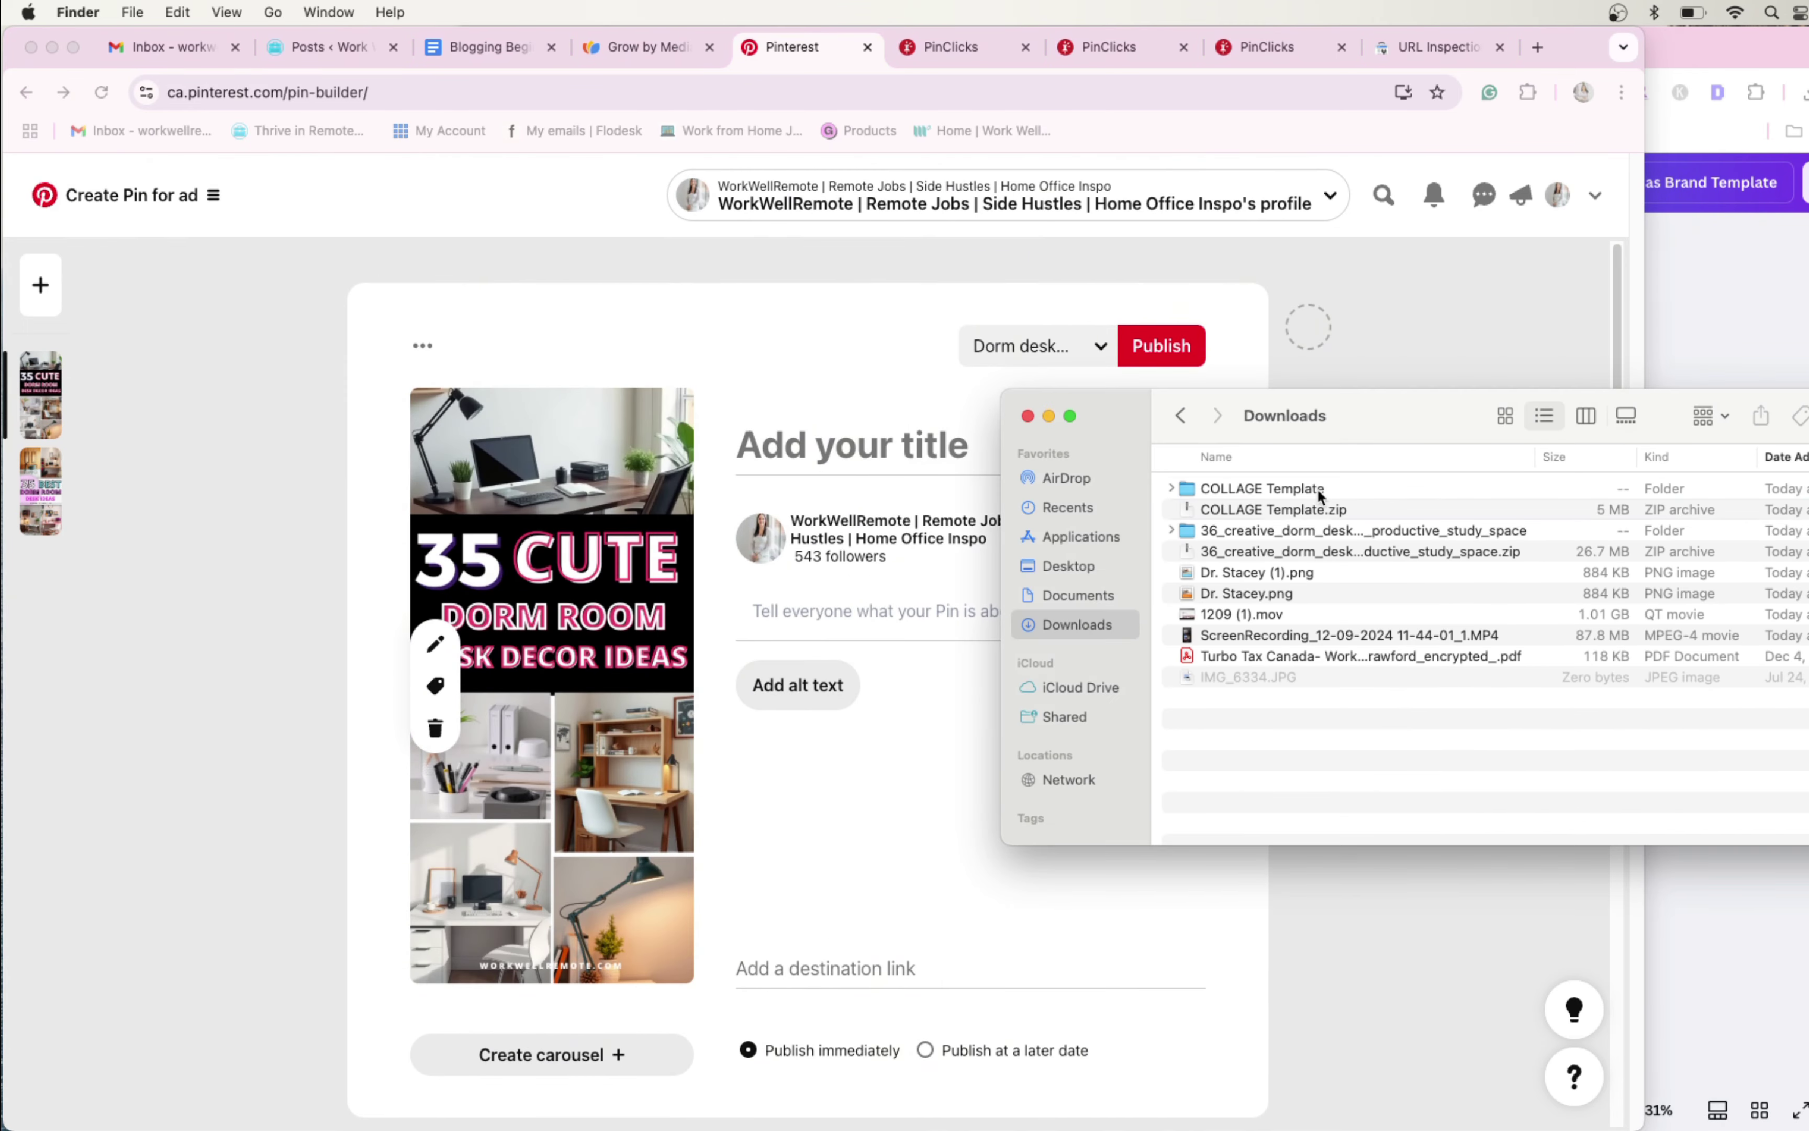
double_click(1331, 530)
click(1505, 416)
scroll(1607, 677, down, 5)
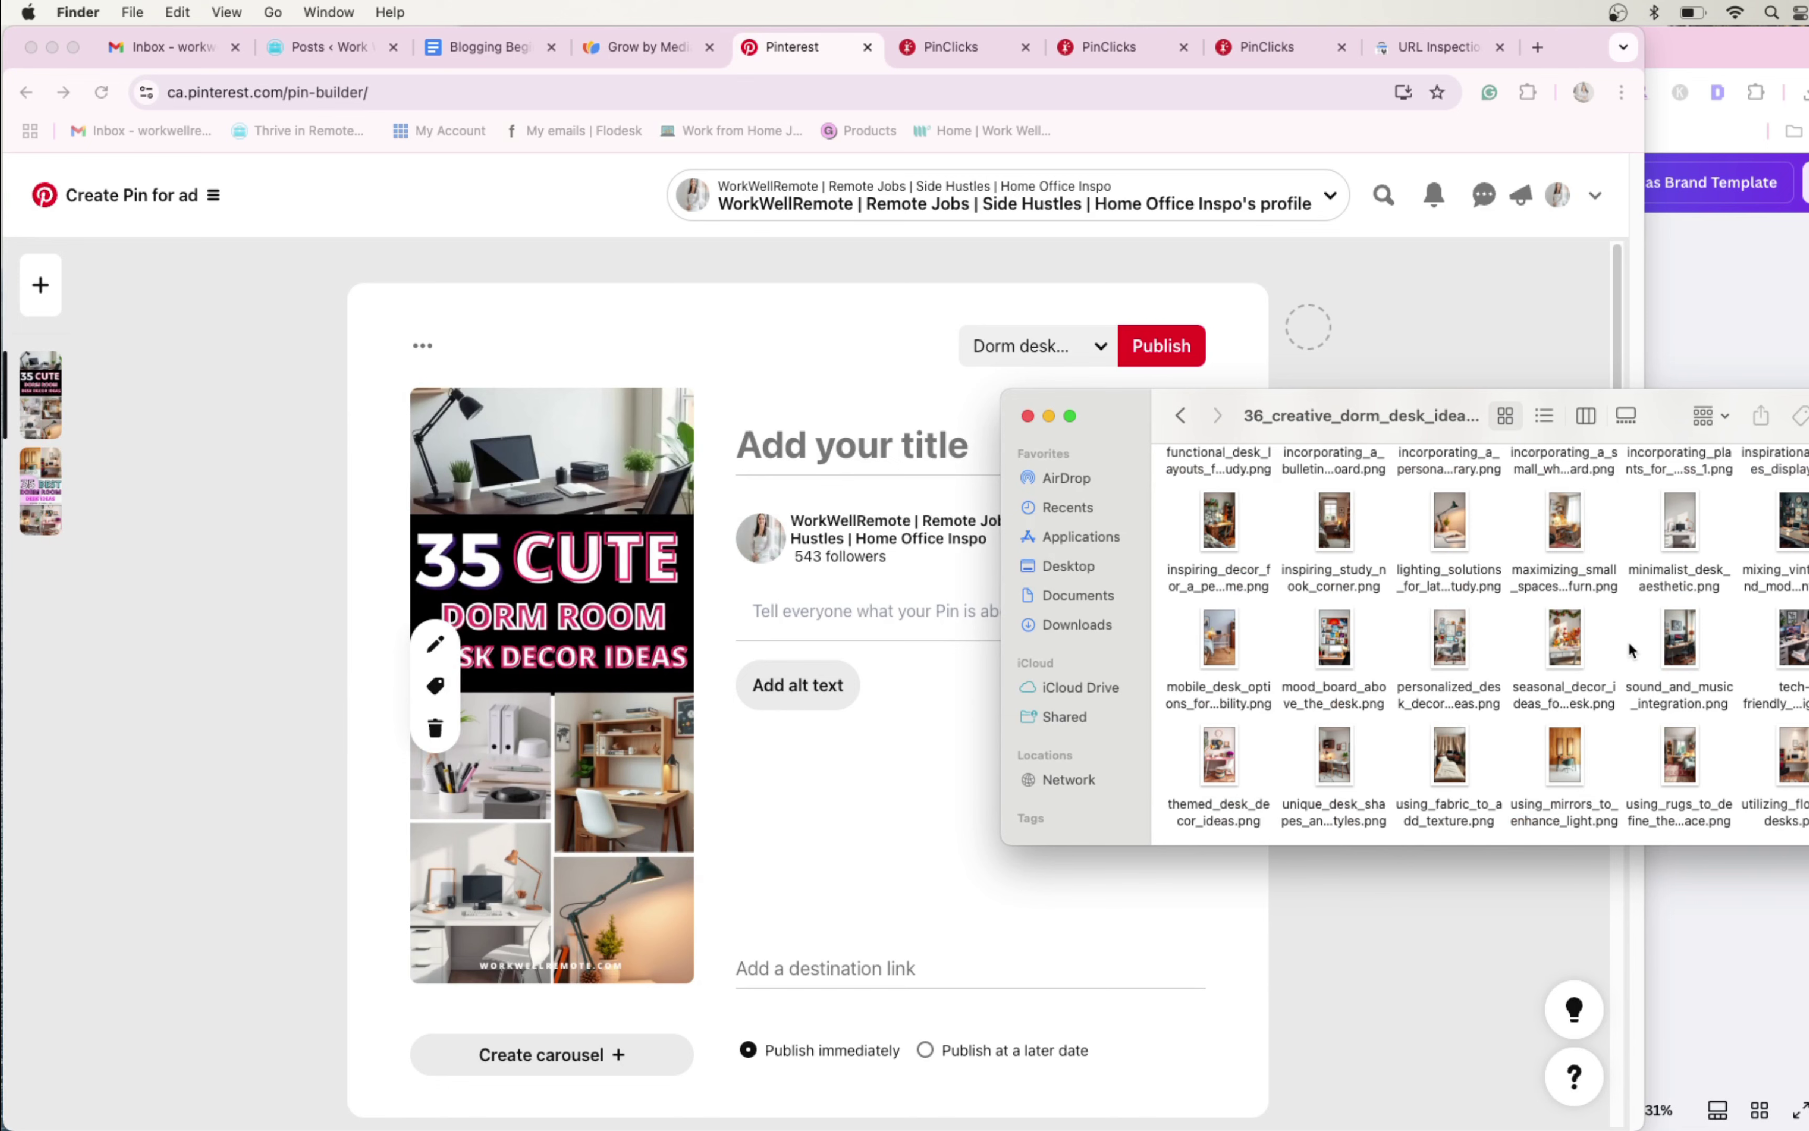
drag(1798, 767, 234, 750)
Add minimalist_desk_aesthetic.png from the image folder as another Pin draft and check through all the drafts
click(1663, 606)
scroll(1658, 604, up, 3)
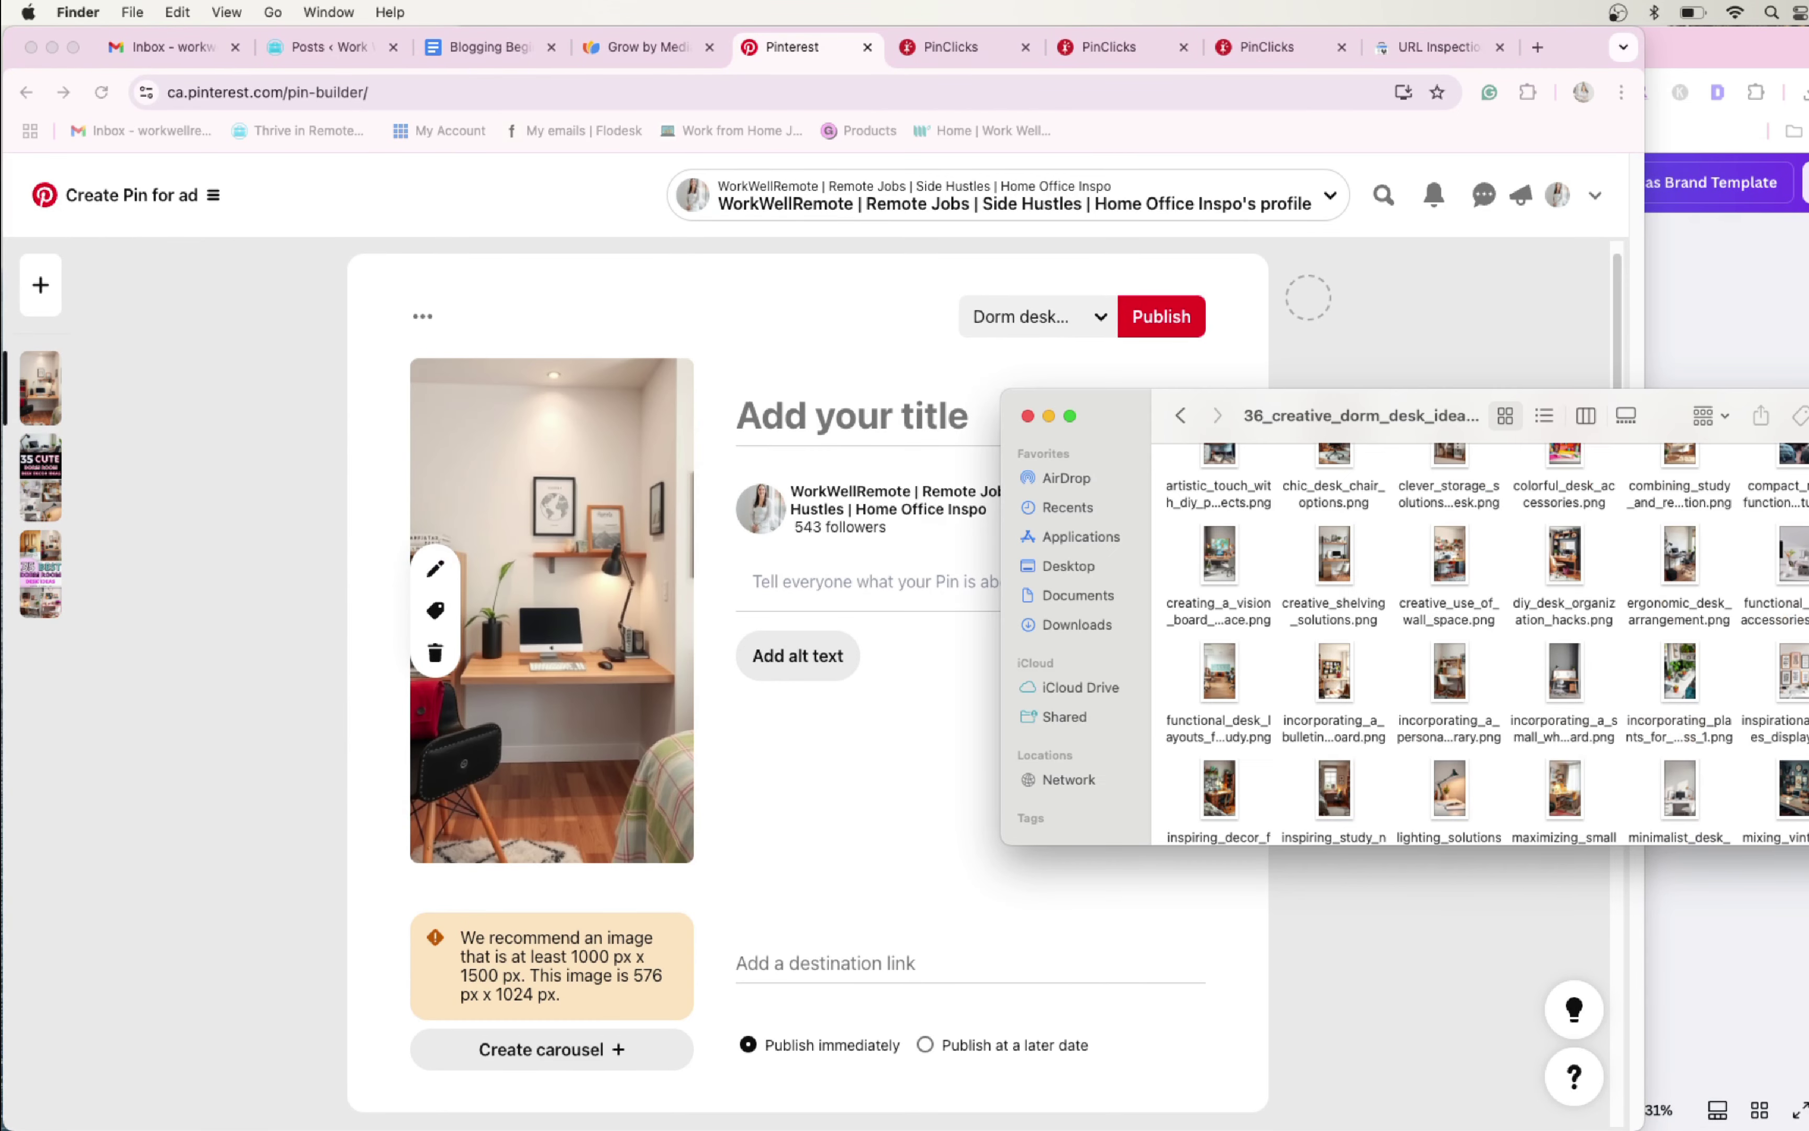
scroll(1659, 604, down, 2)
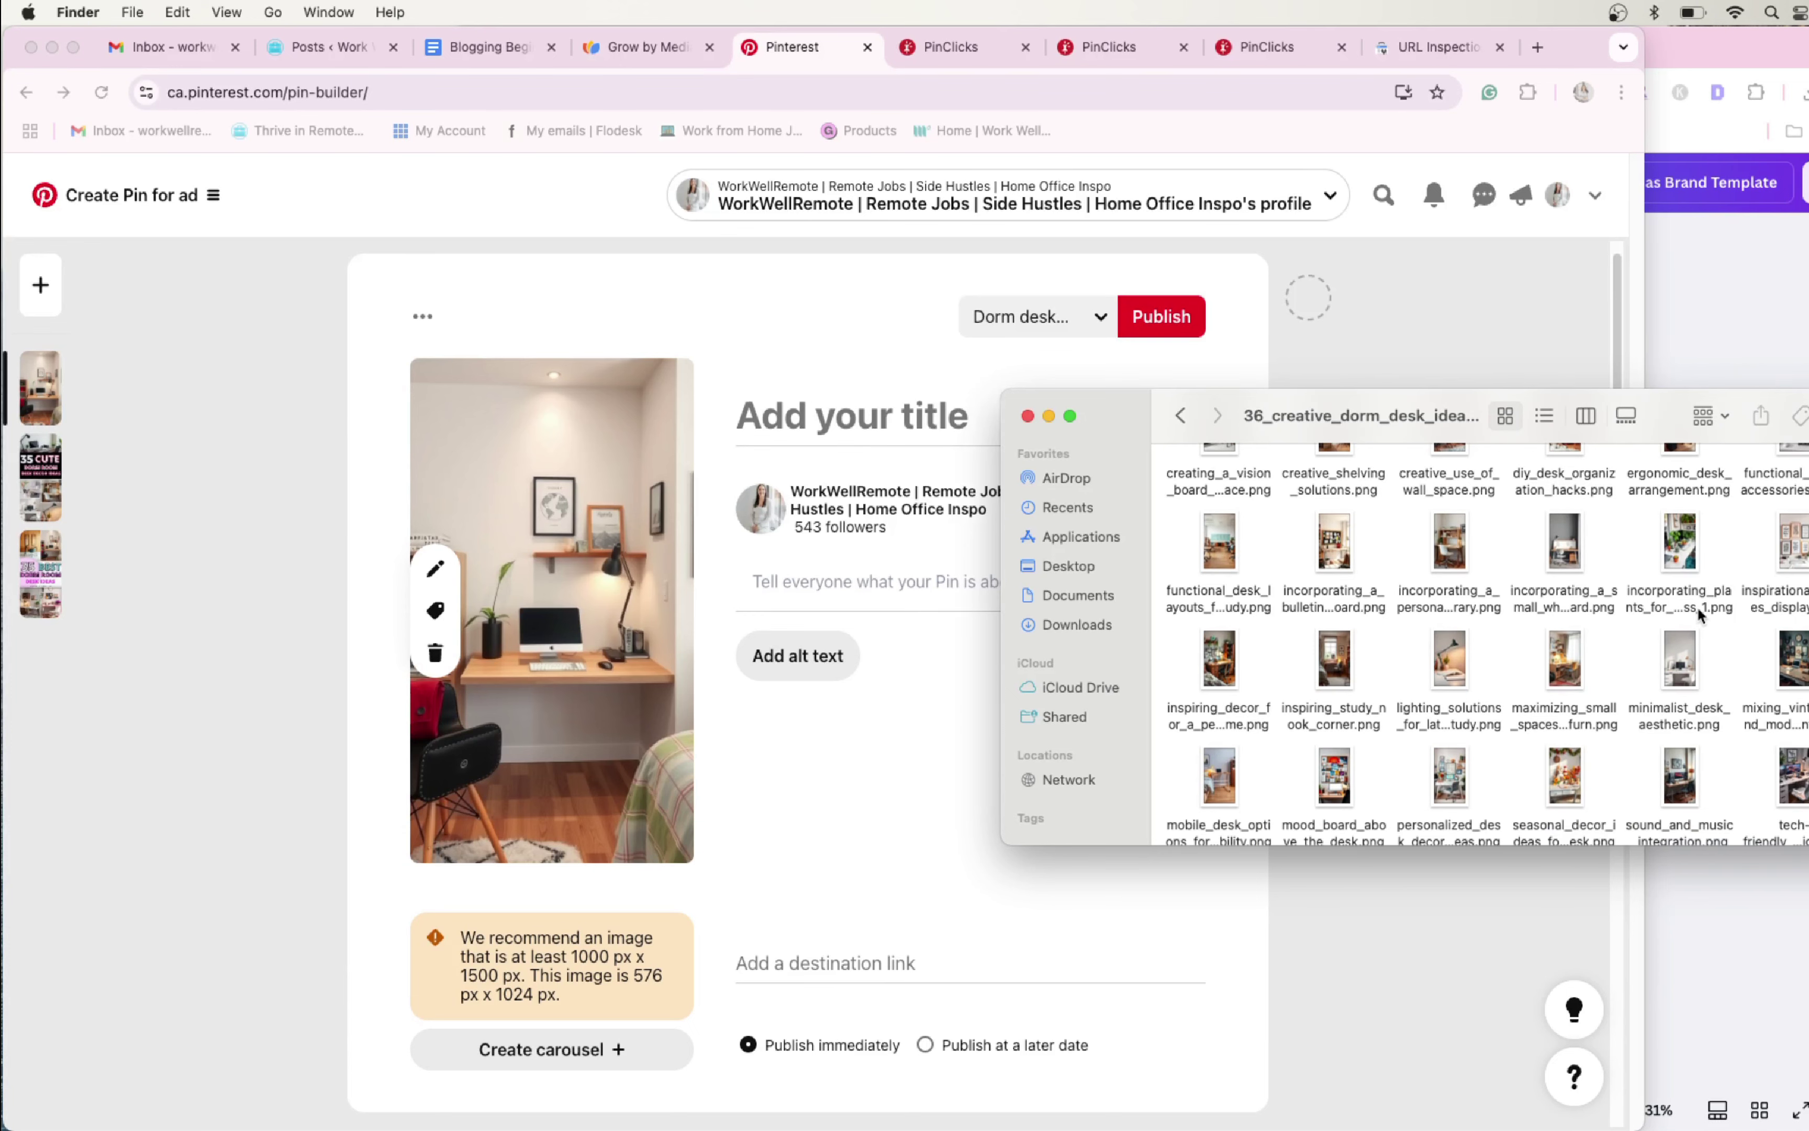
drag(1680, 662, 253, 604)
scroll(367, 606, down, 15)
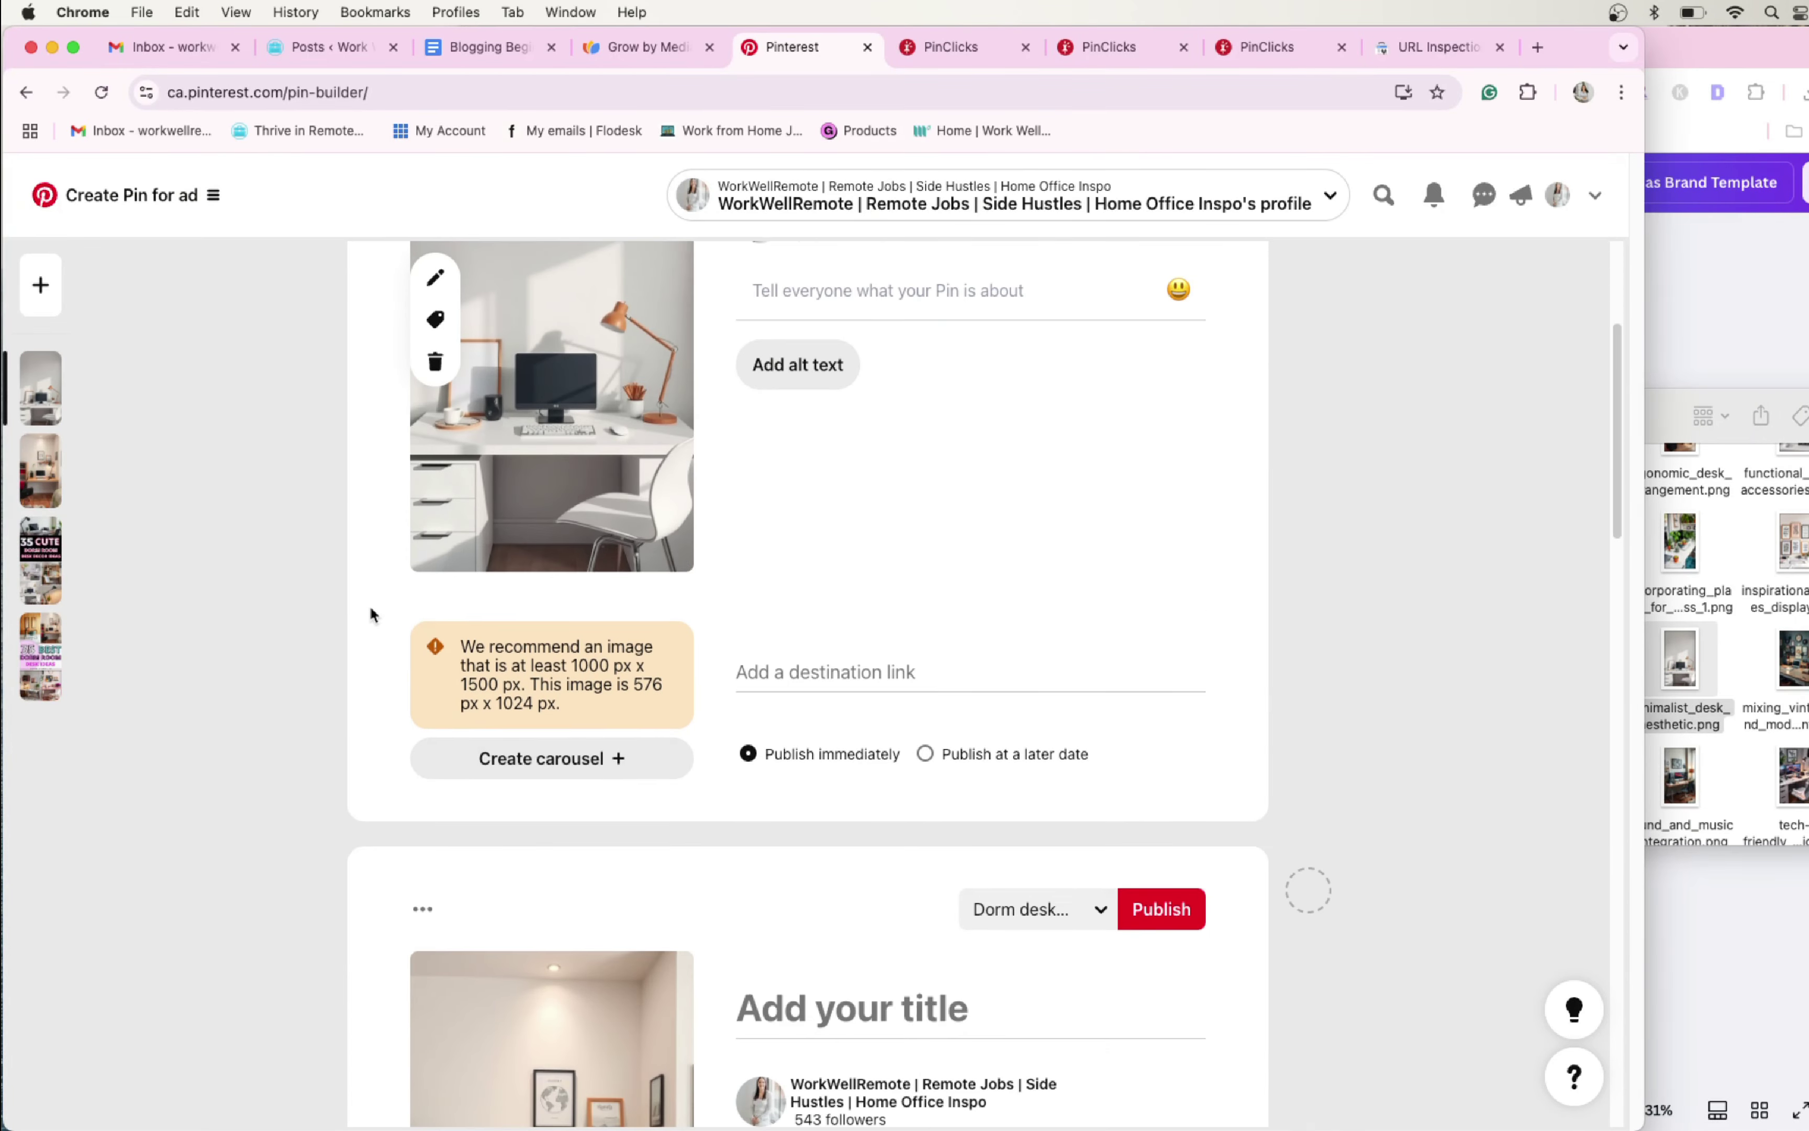
scroll(364, 599, down, 15)
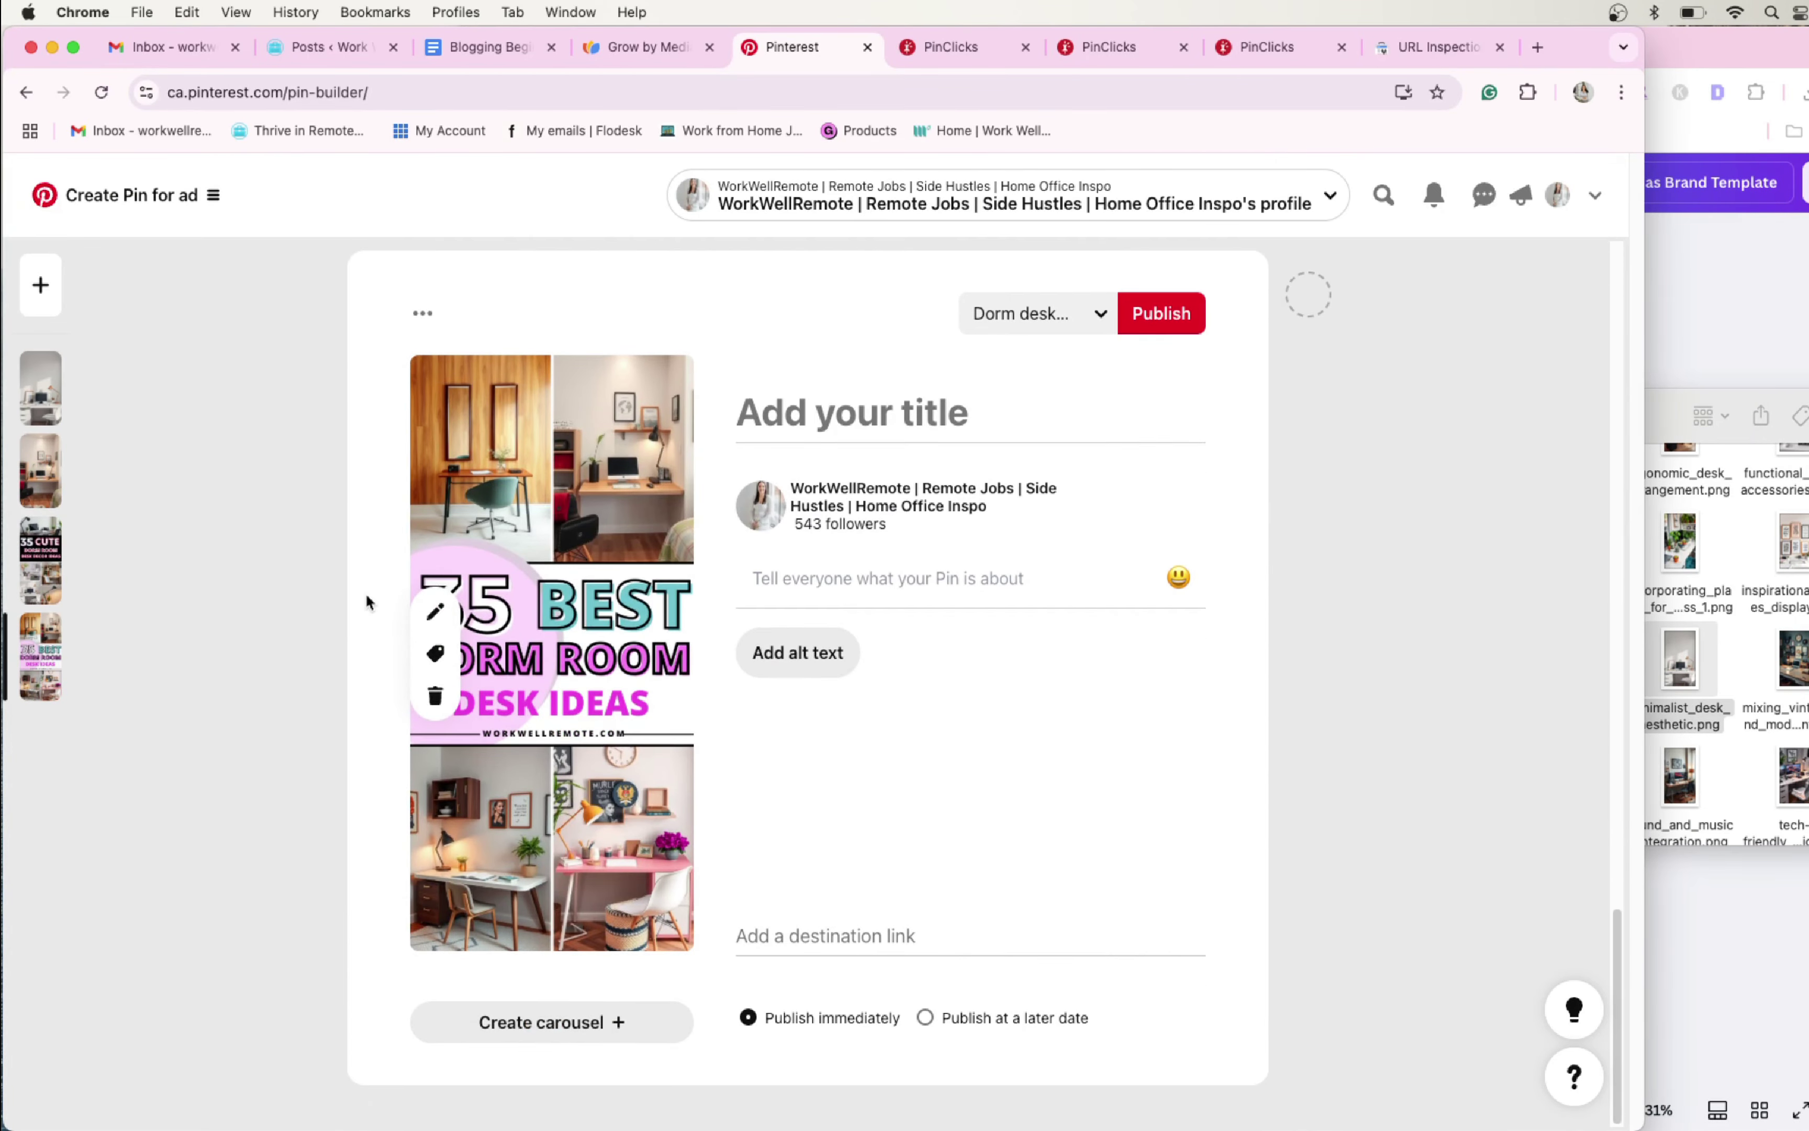
scroll(368, 643, up, 10)
scroll(370, 658, down, 10)
In Google Search Console, submit the indexing request for the inspected creative-dorm-desk-ideas page and dismiss the dialog
click(1460, 50)
click(1359, 531)
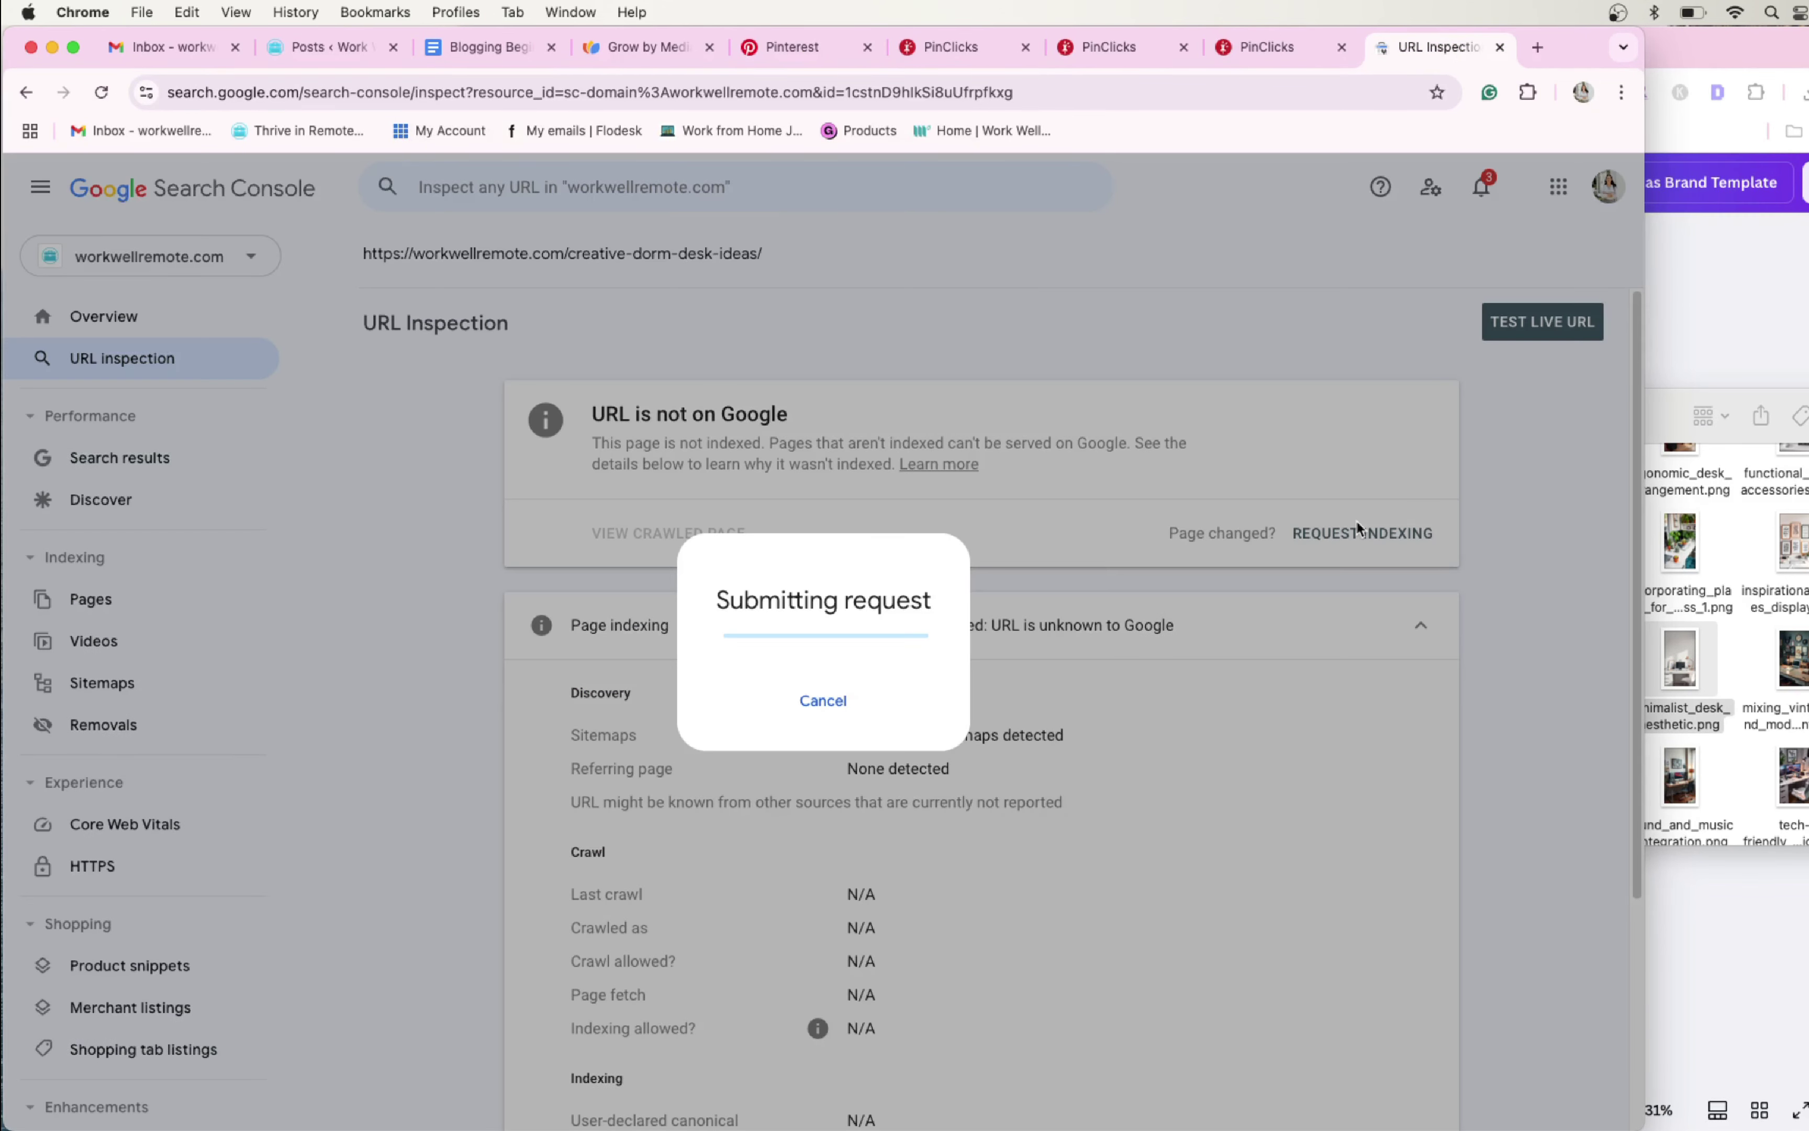
click(1079, 717)
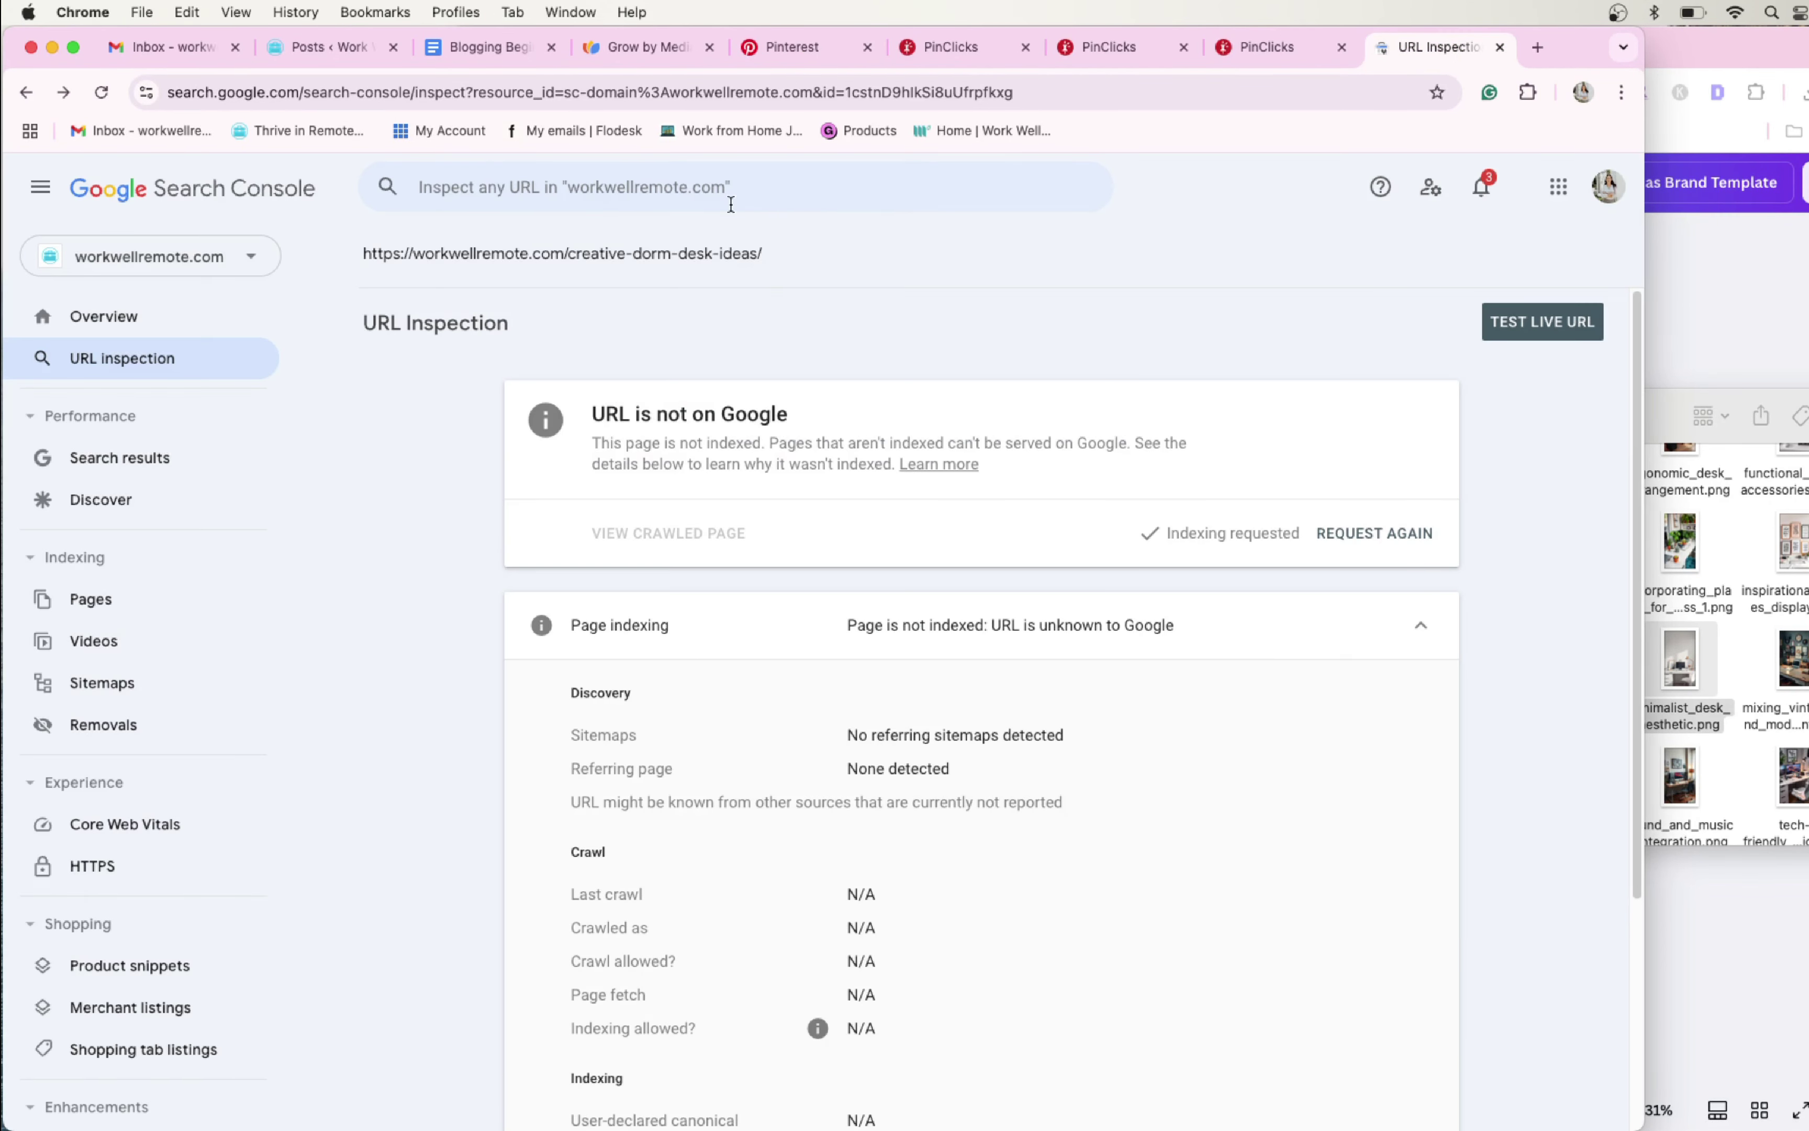
drag(781, 258, 365, 249)
key(super+c)
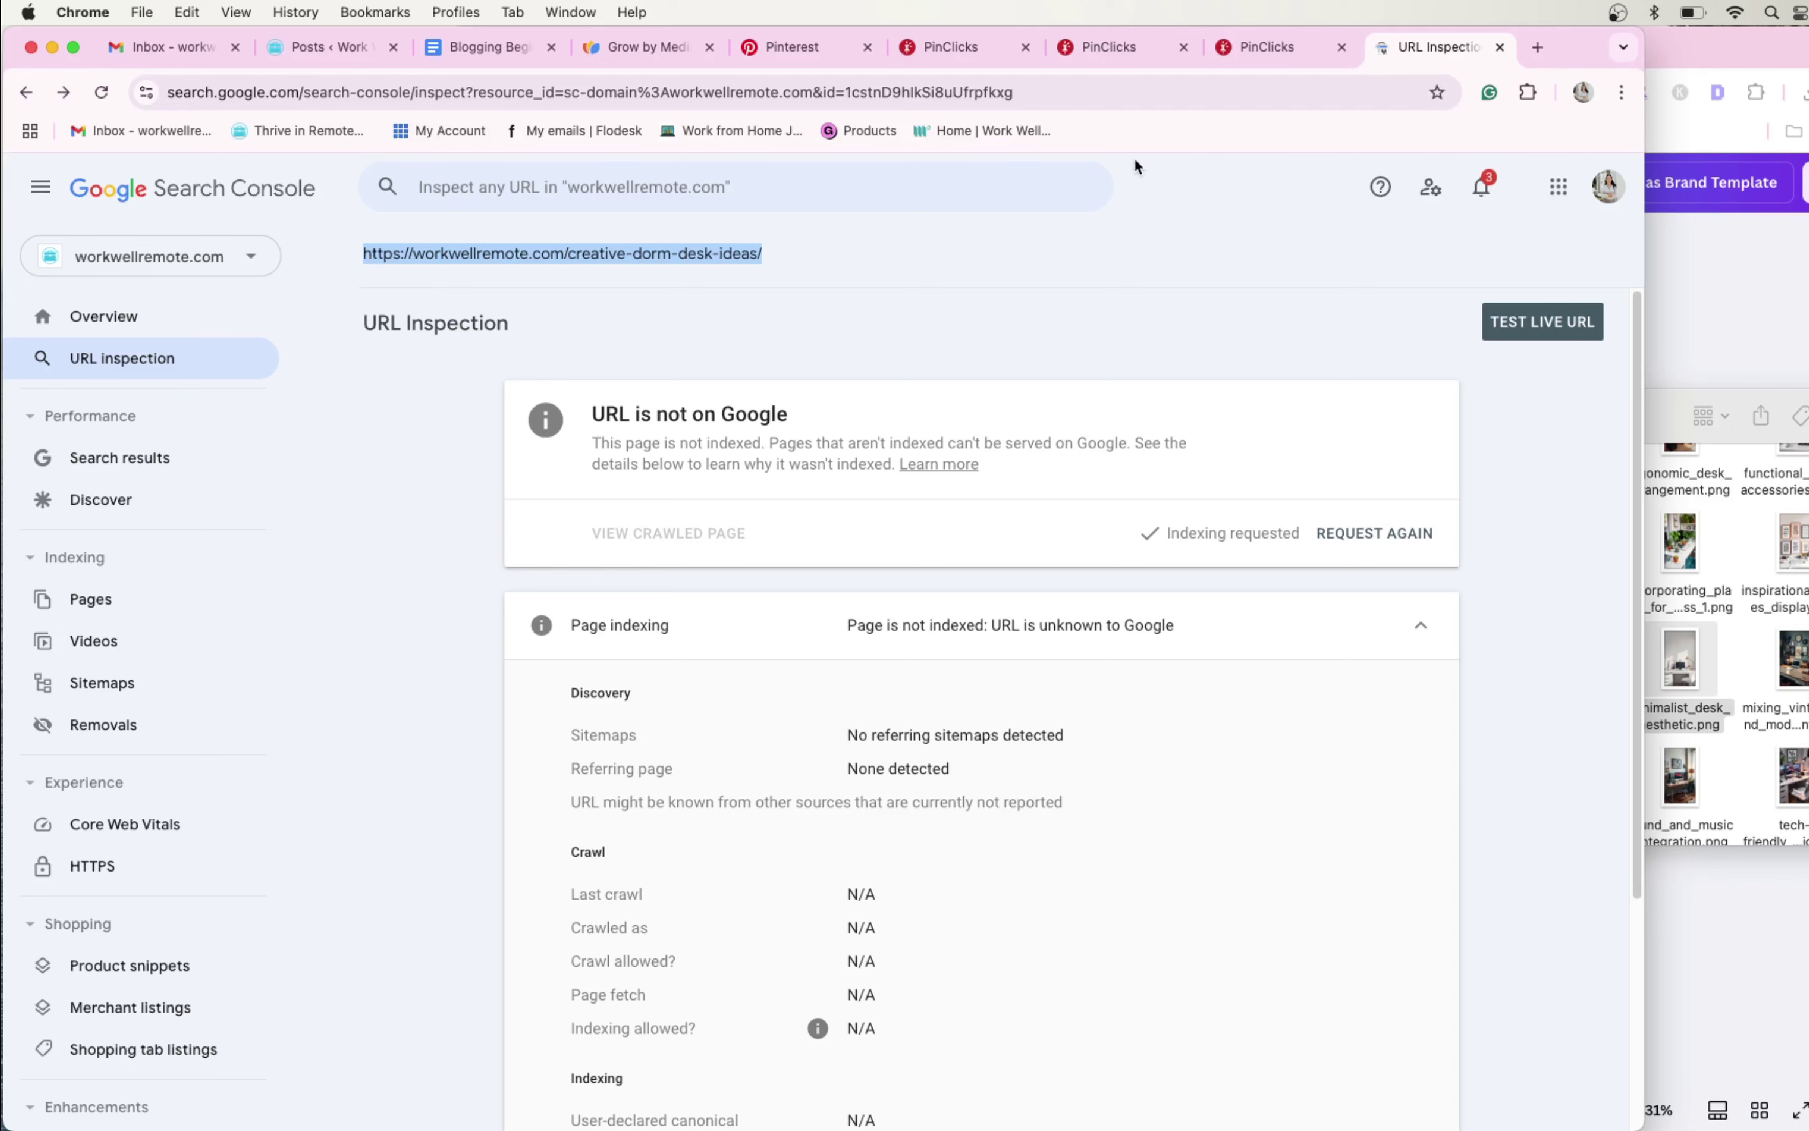
click(792, 47)
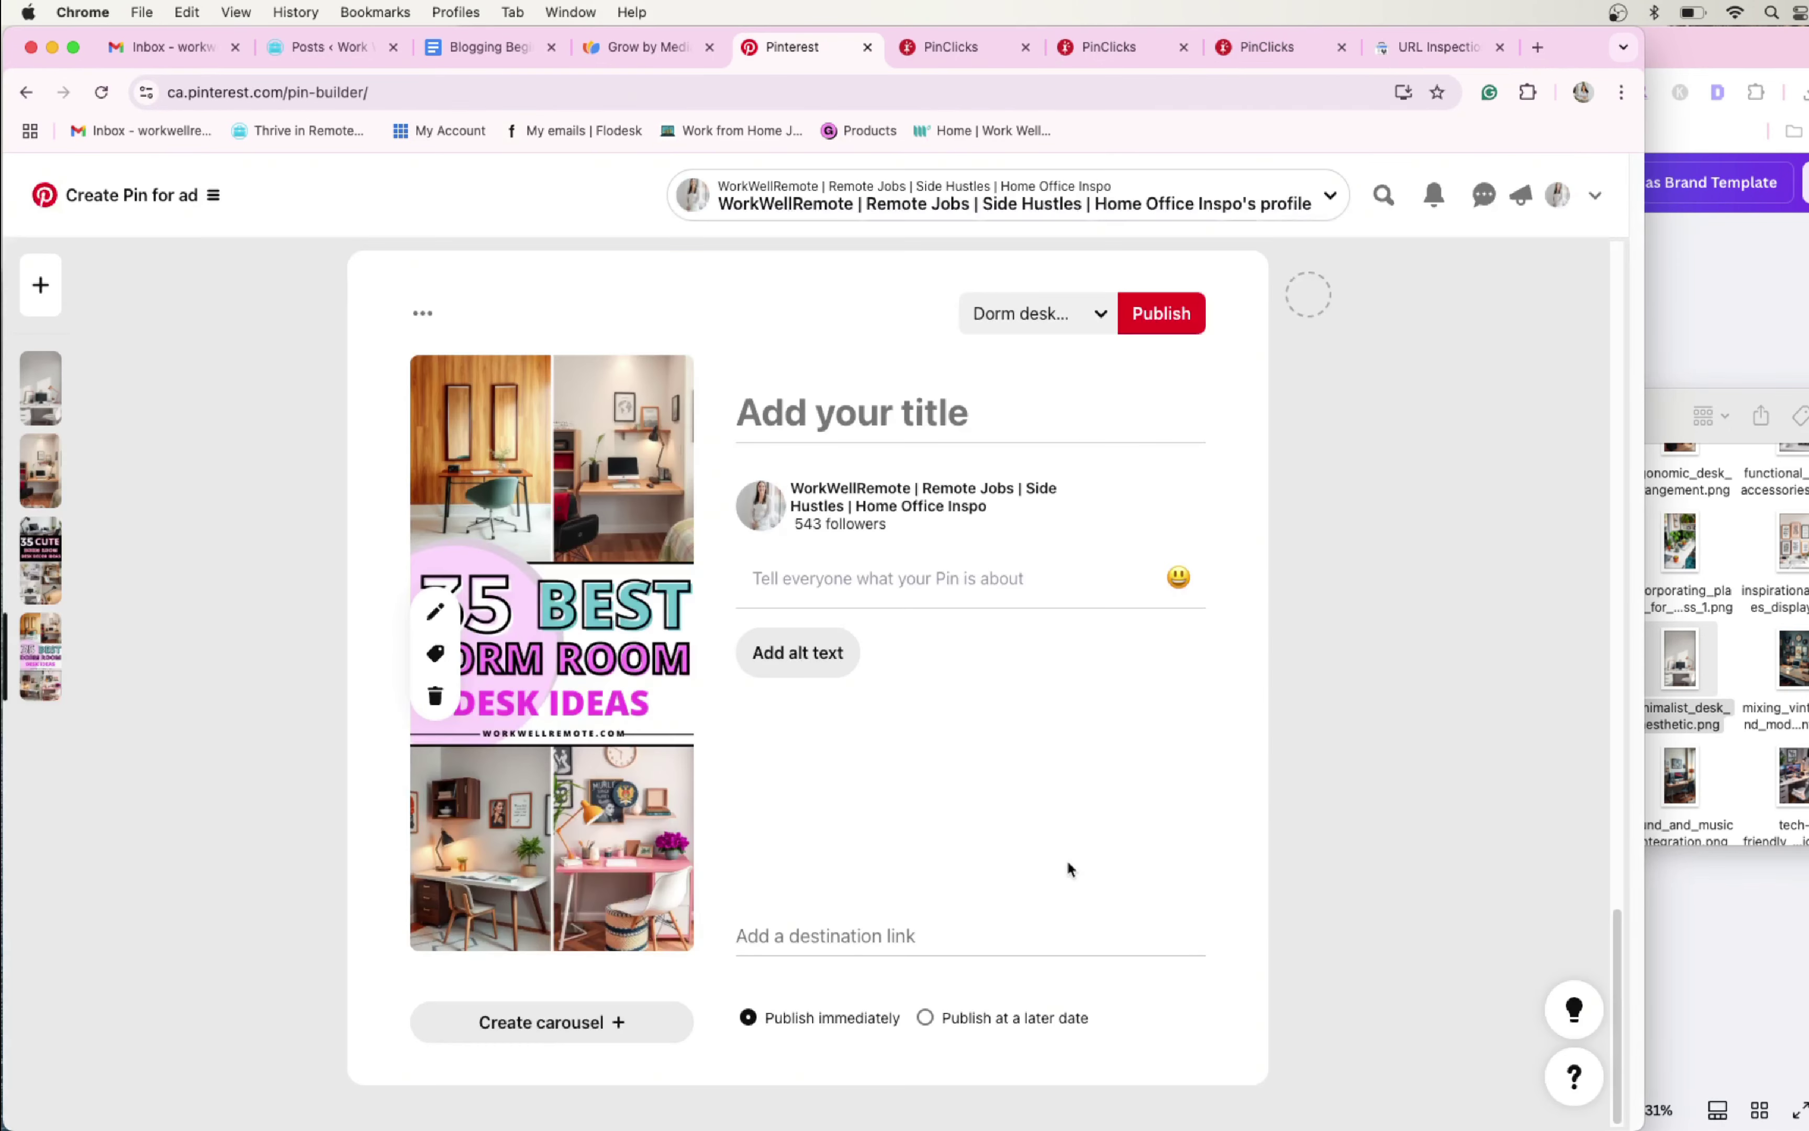
click(908, 949)
key(super+v)
Set the same creative-dorm-desk-ideas URL as the destination link on the other three Pin drafts
scroll(979, 763, up, 8)
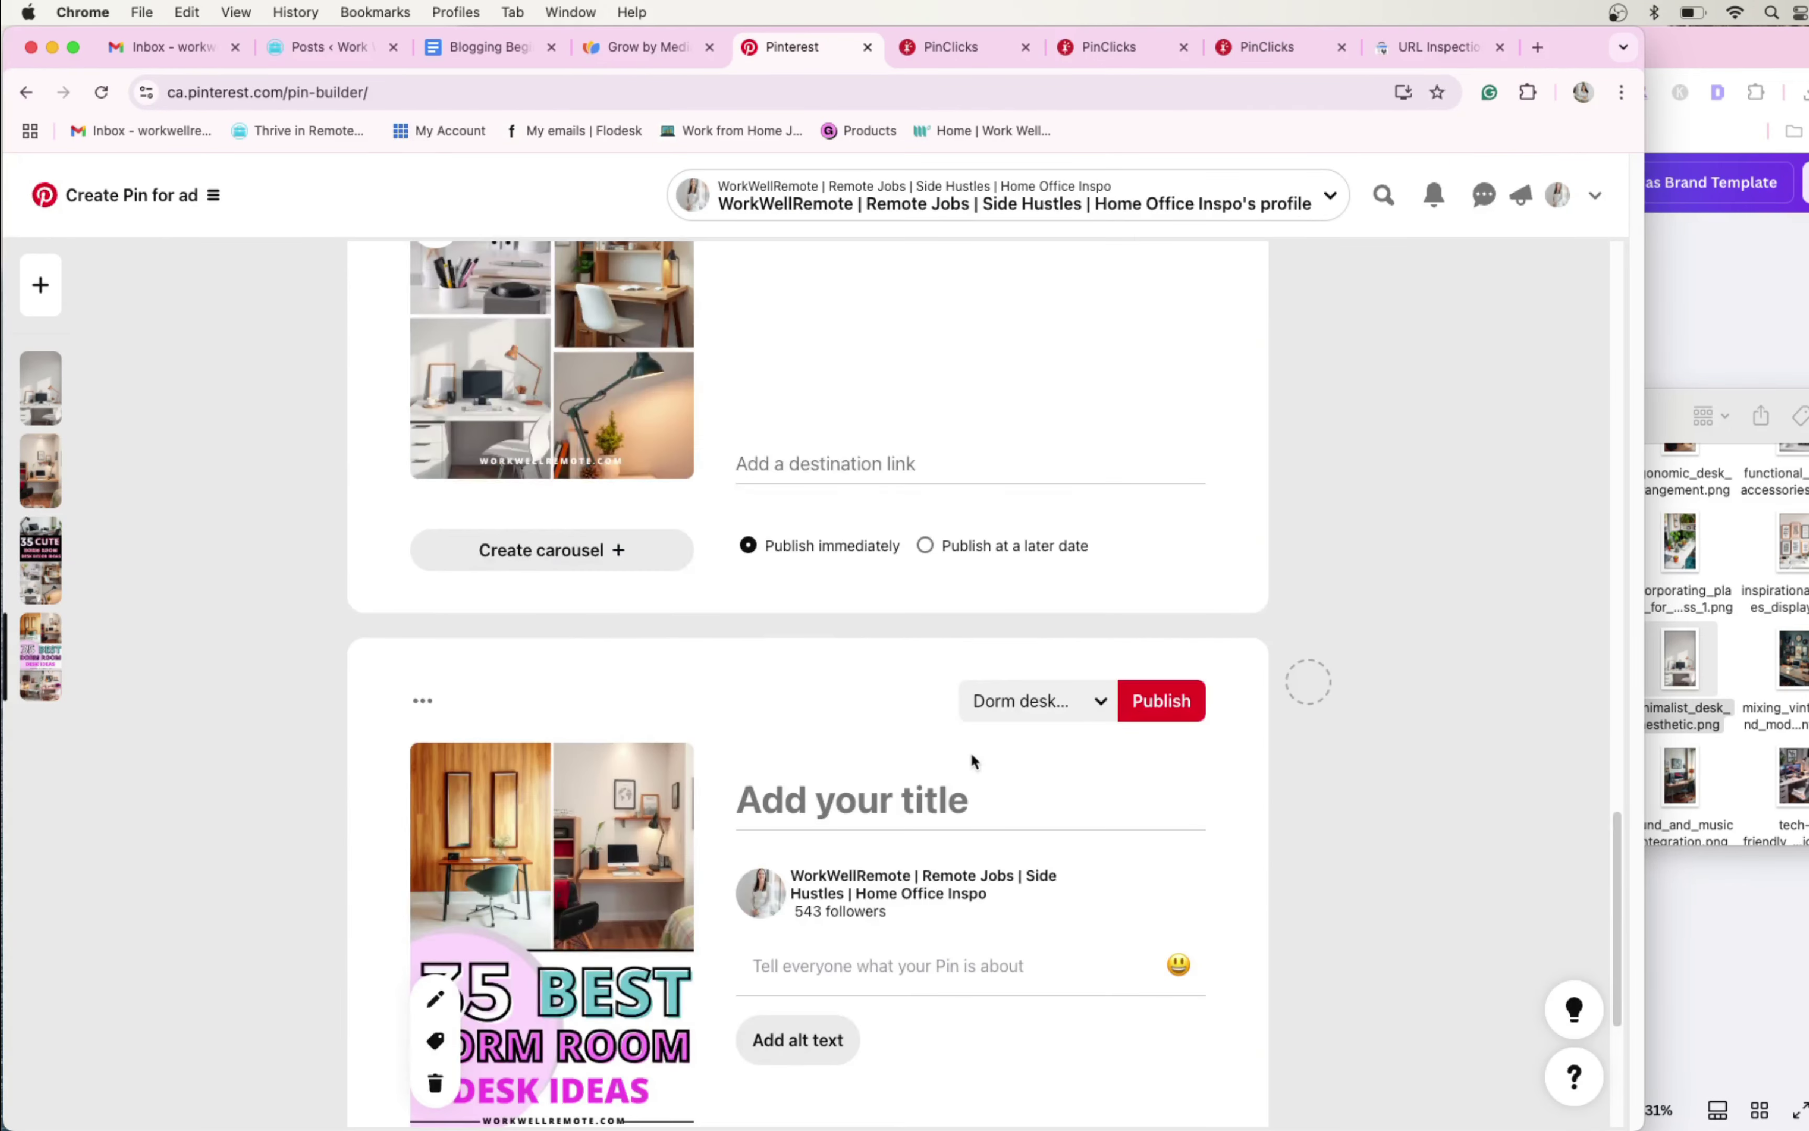
click(827, 653)
key(super+v)
scroll(815, 748, down, 8)
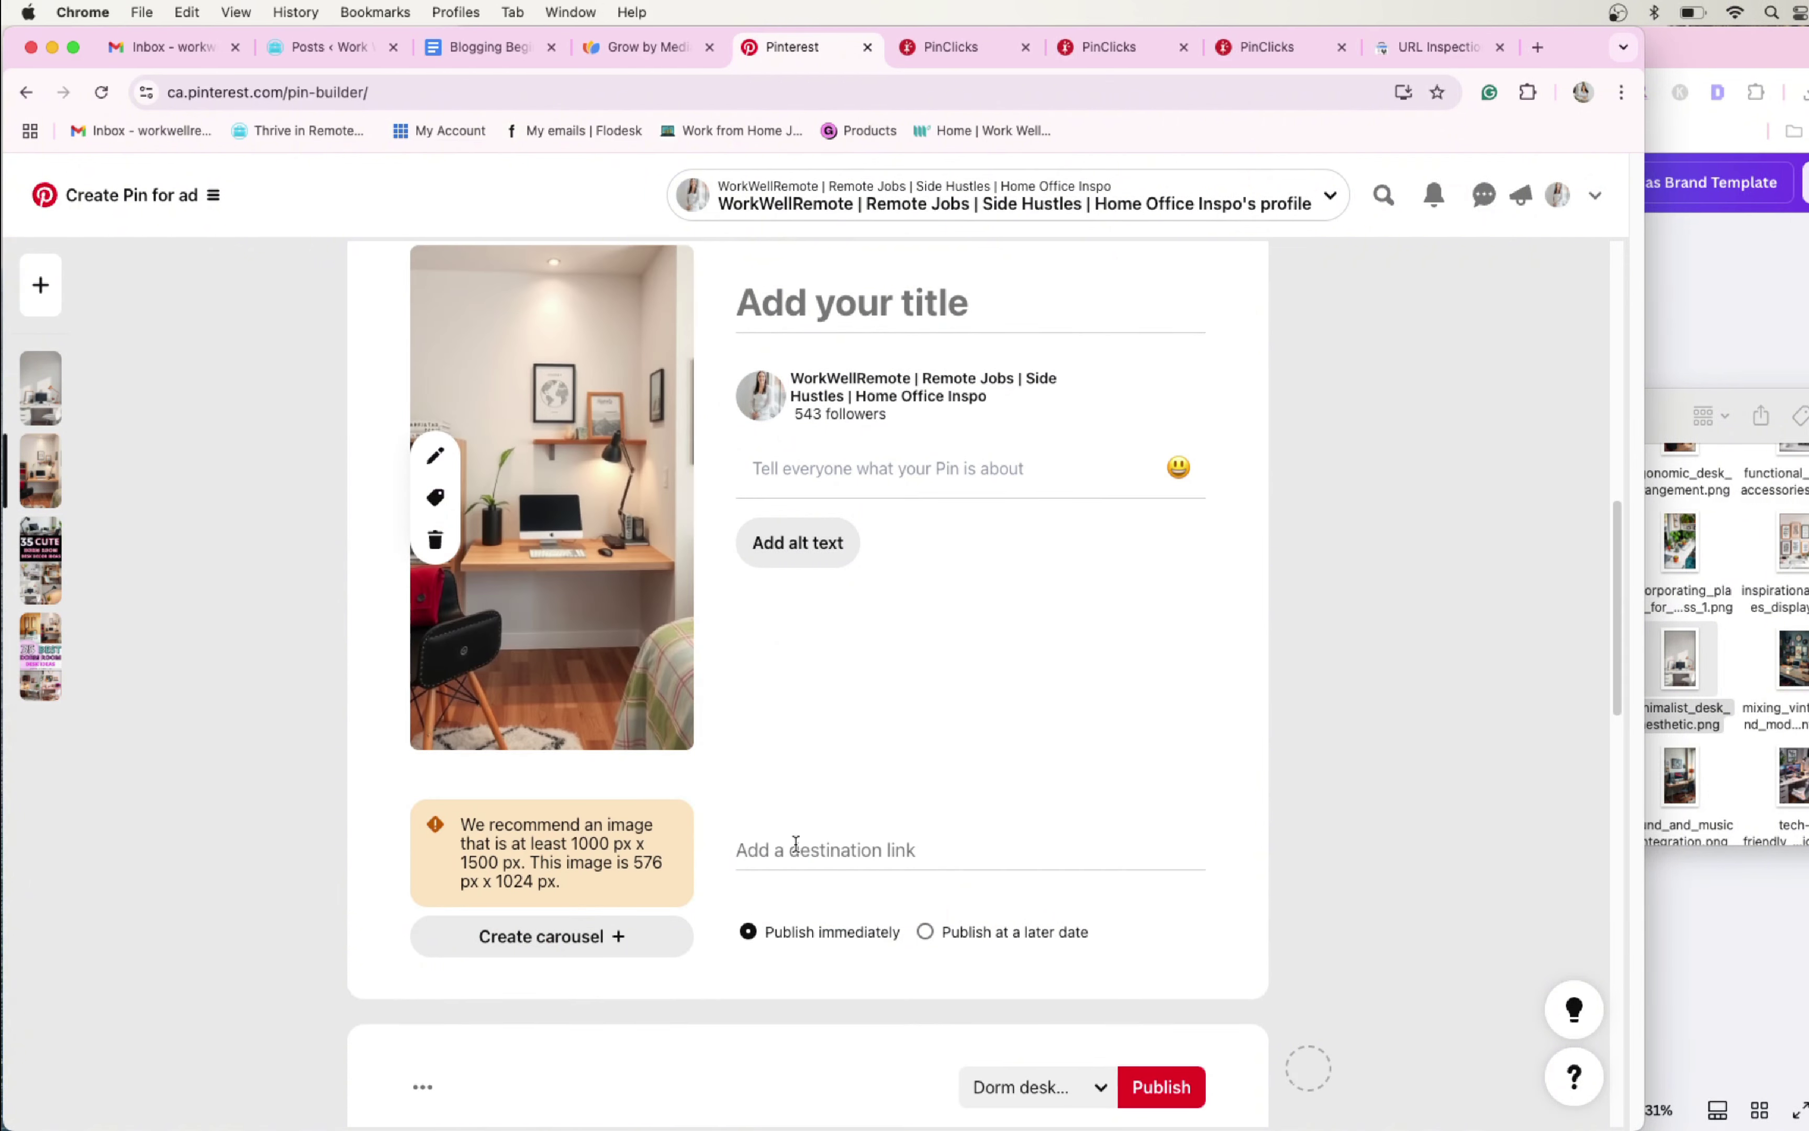
click(795, 844)
scroll(803, 737, down, 8)
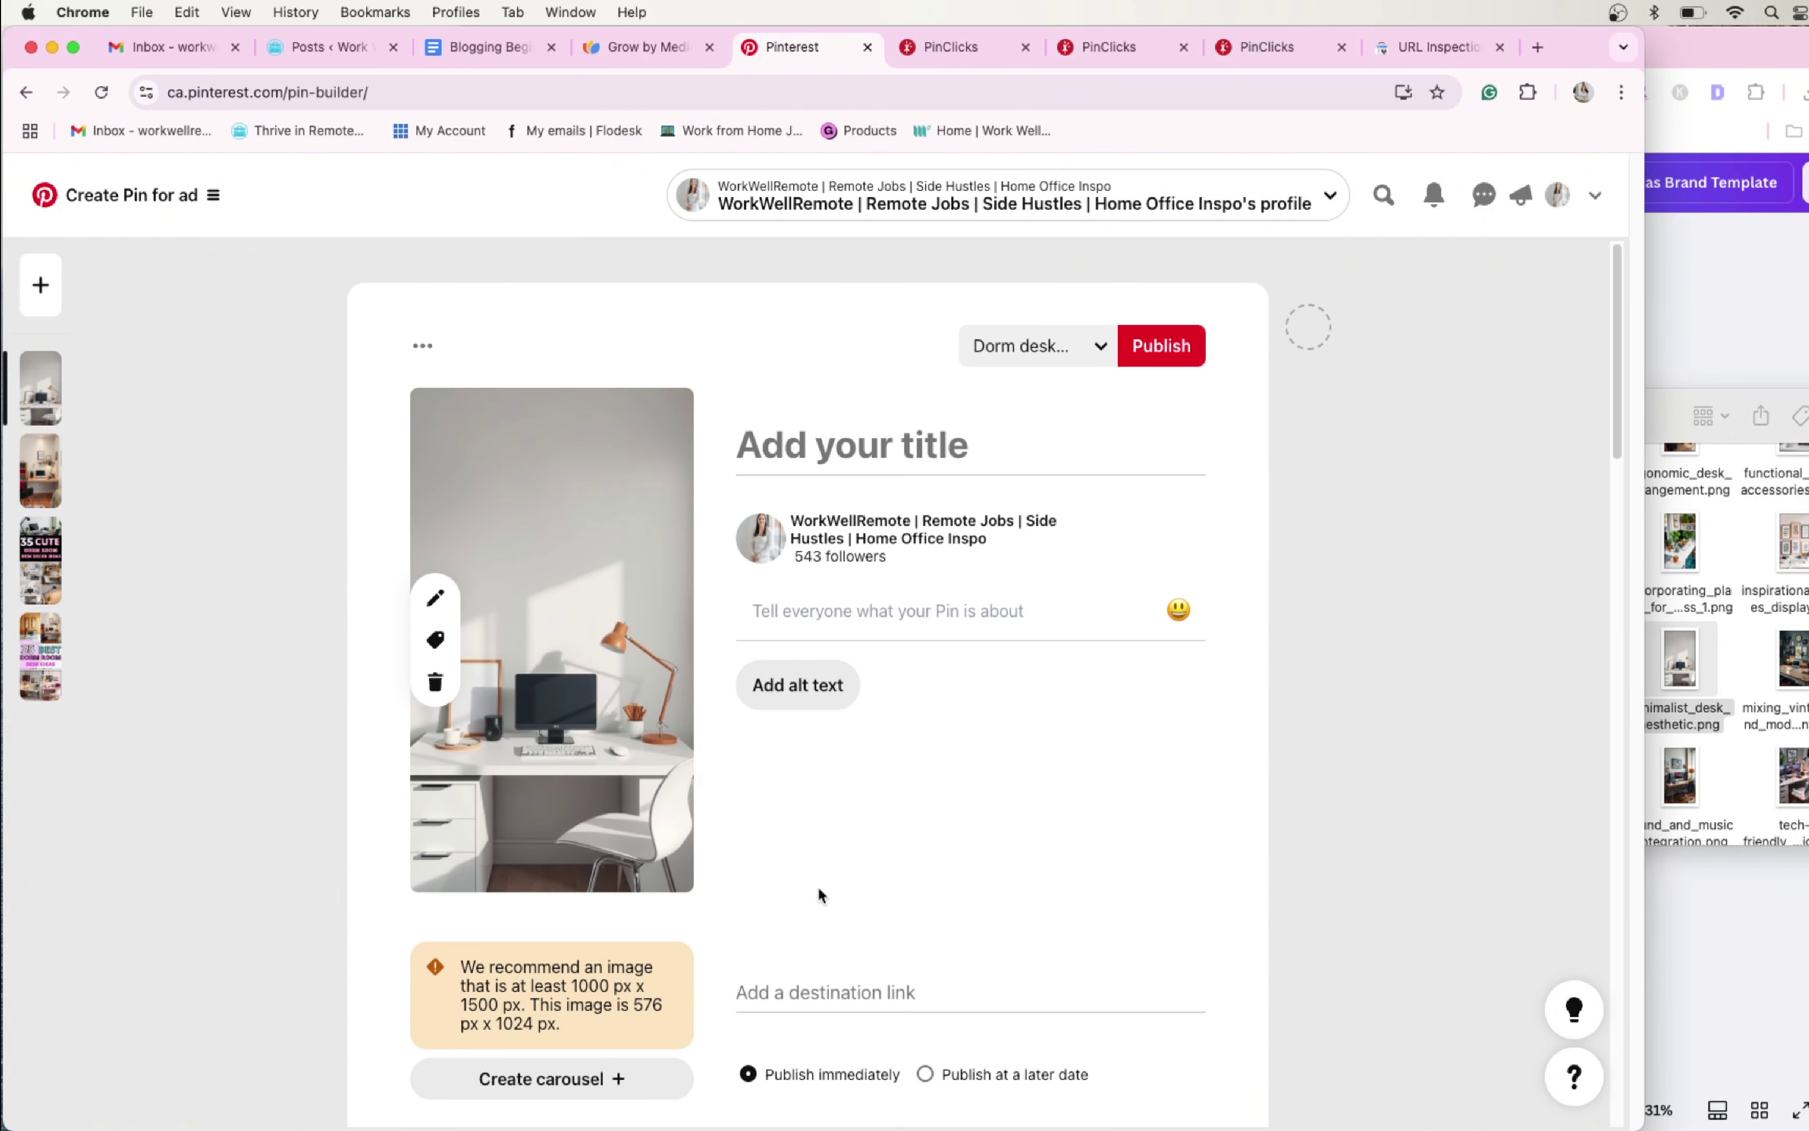
click(791, 972)
key(super+v)
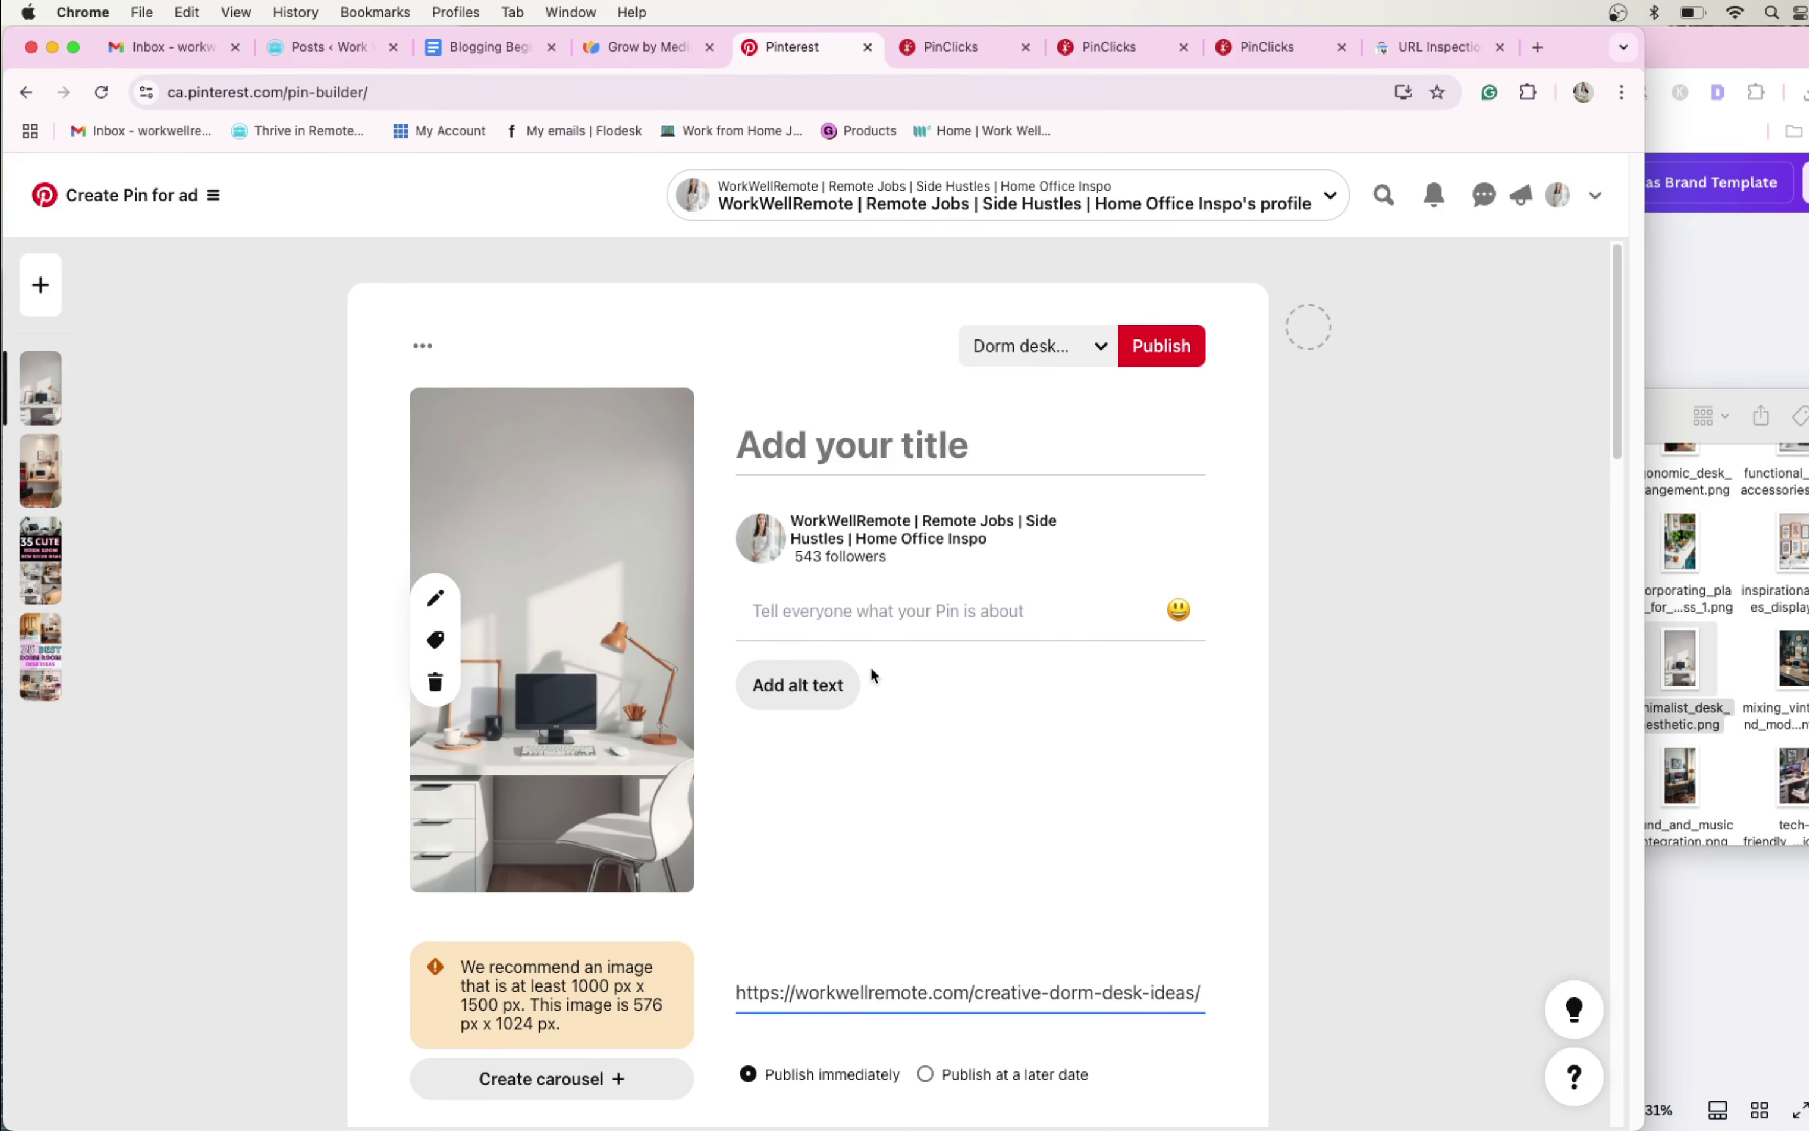
Look over the Pin titles chat in ChatGPT and the PinClicks keyword and Top Pins pages for dorm desk ideas
click(1736, 309)
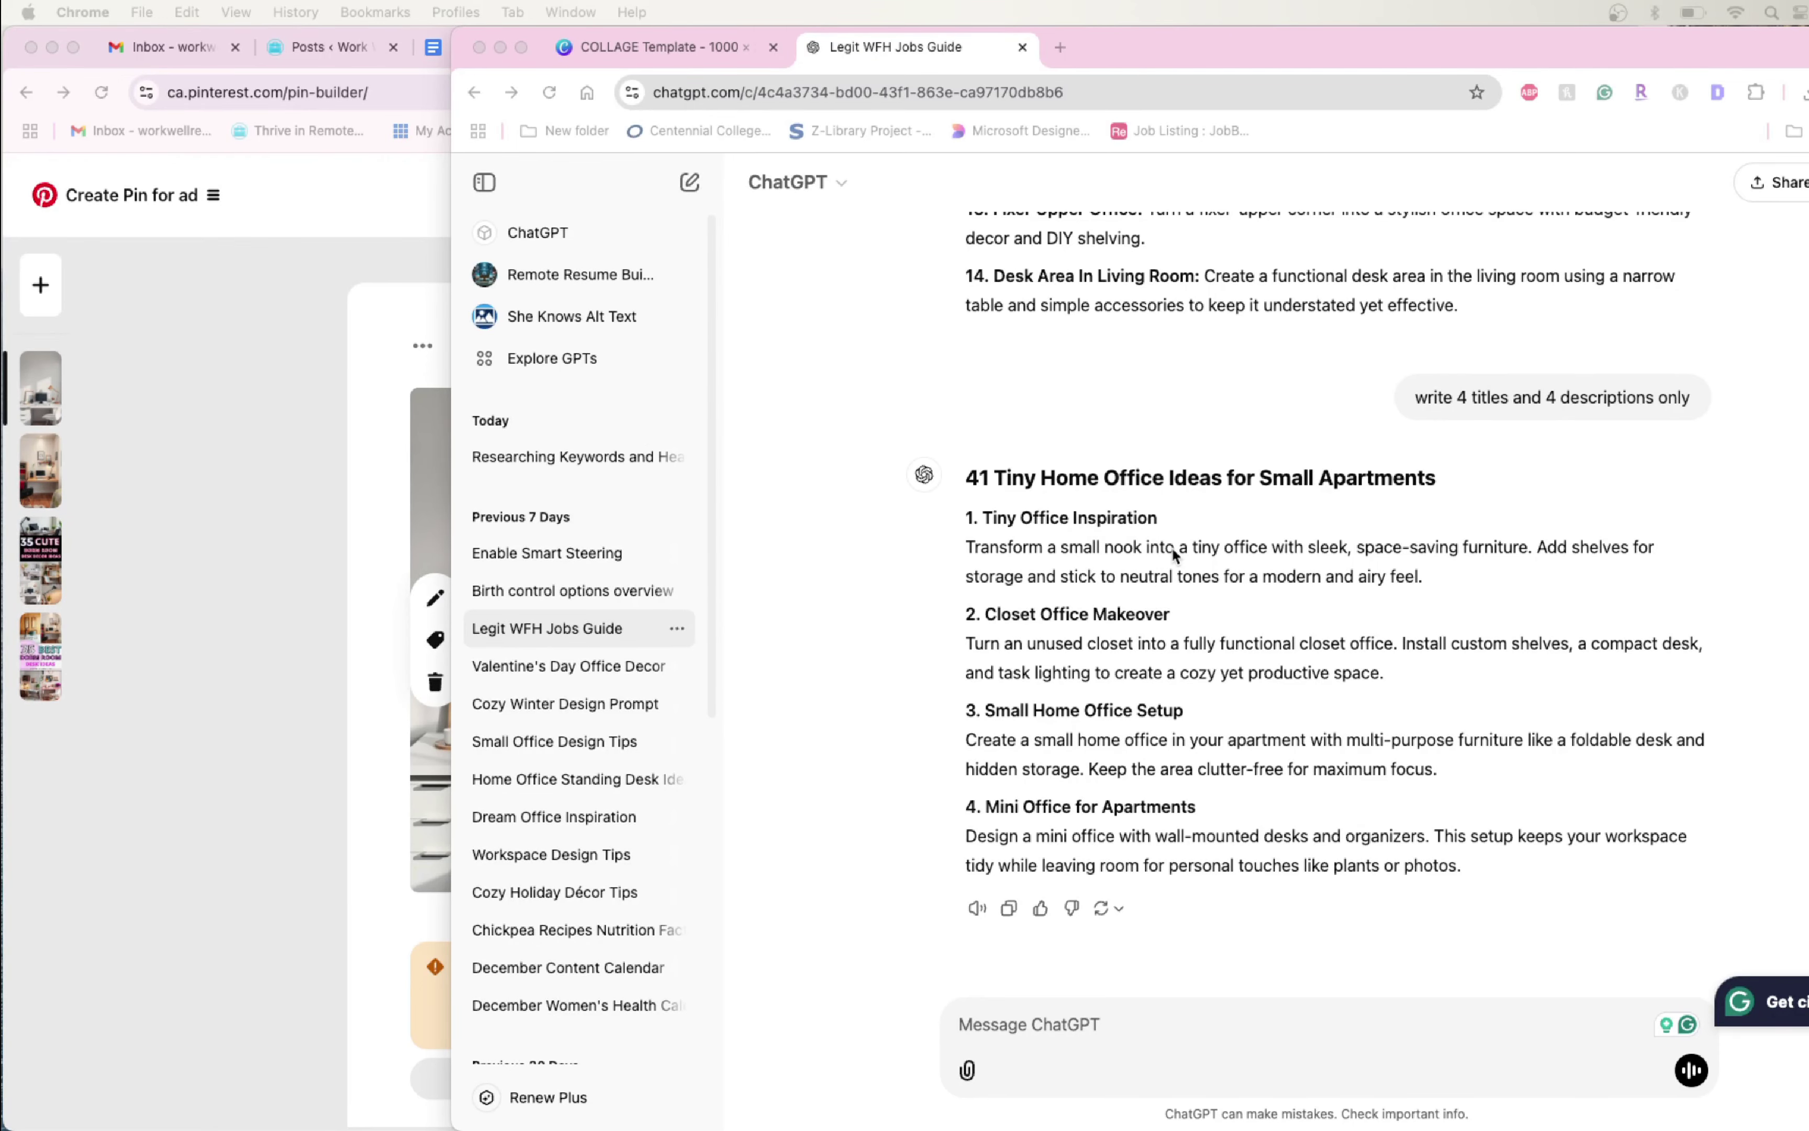
click(337, 454)
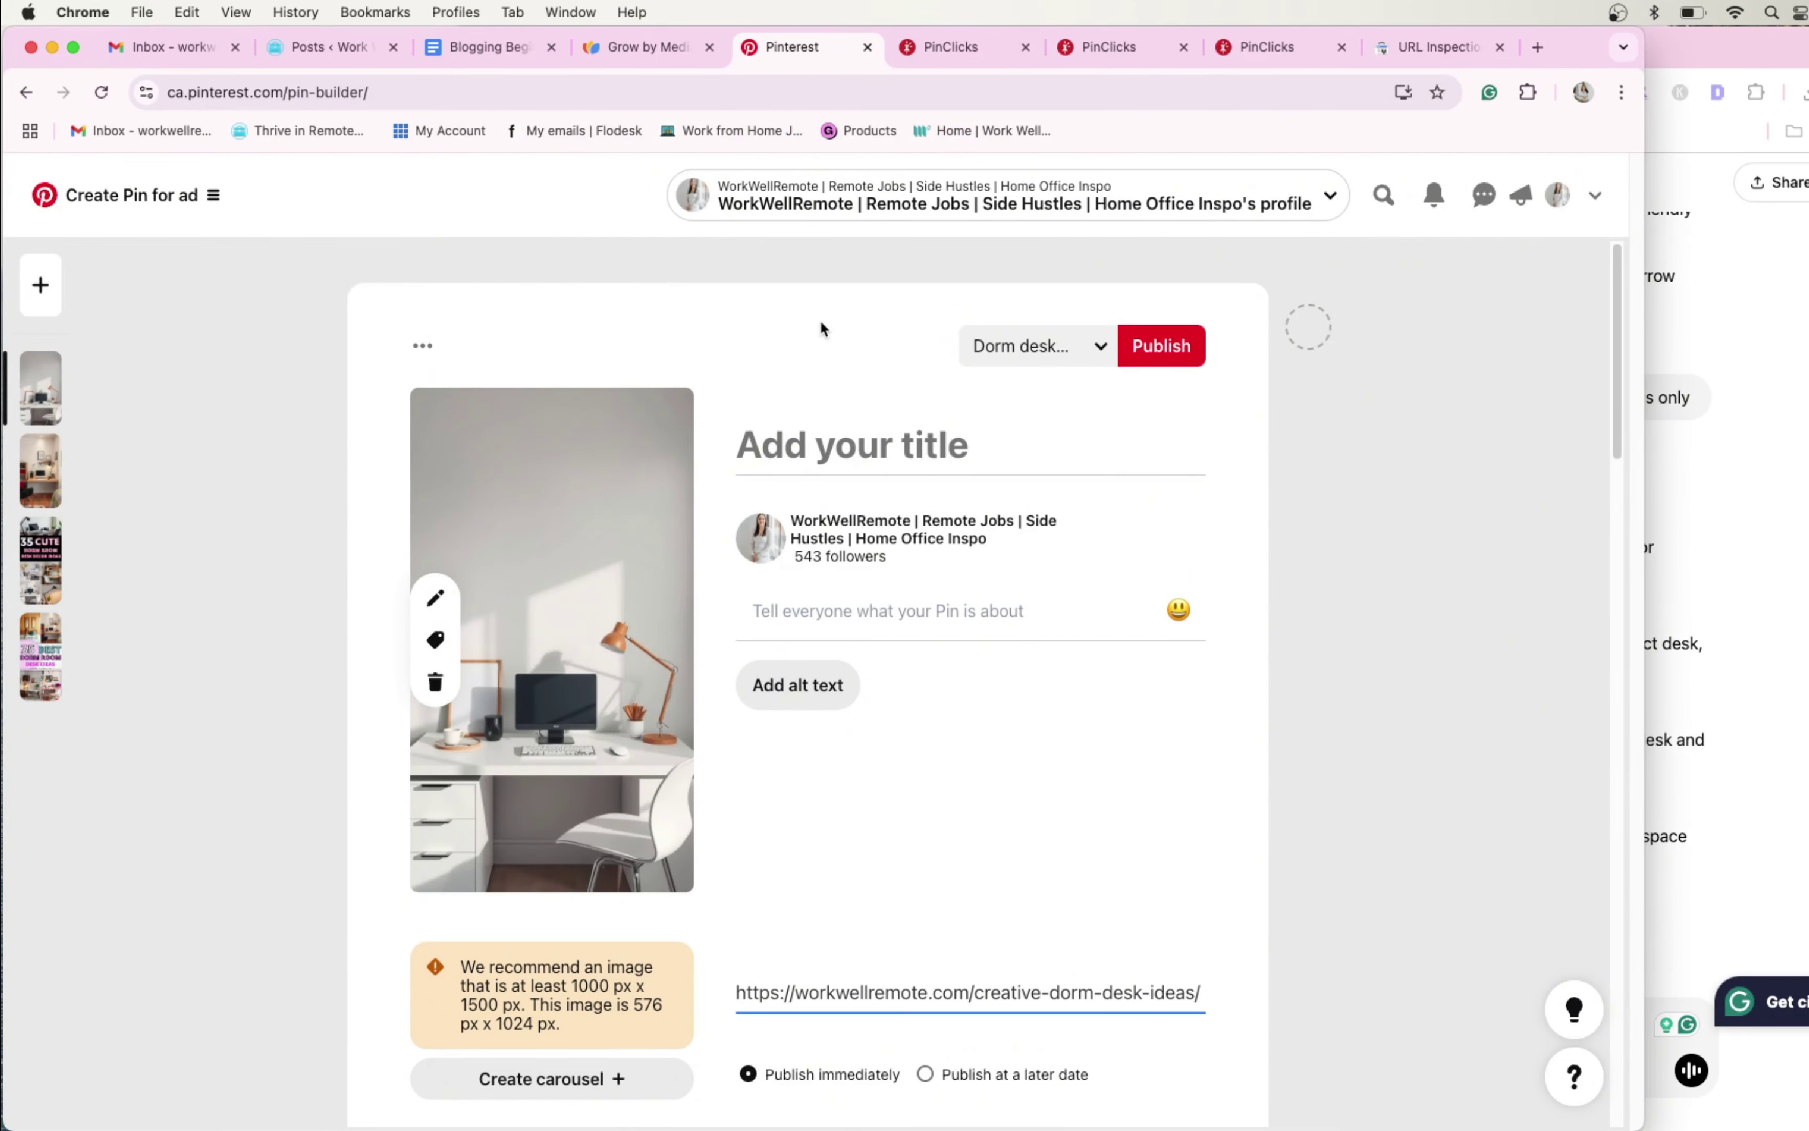
click(991, 45)
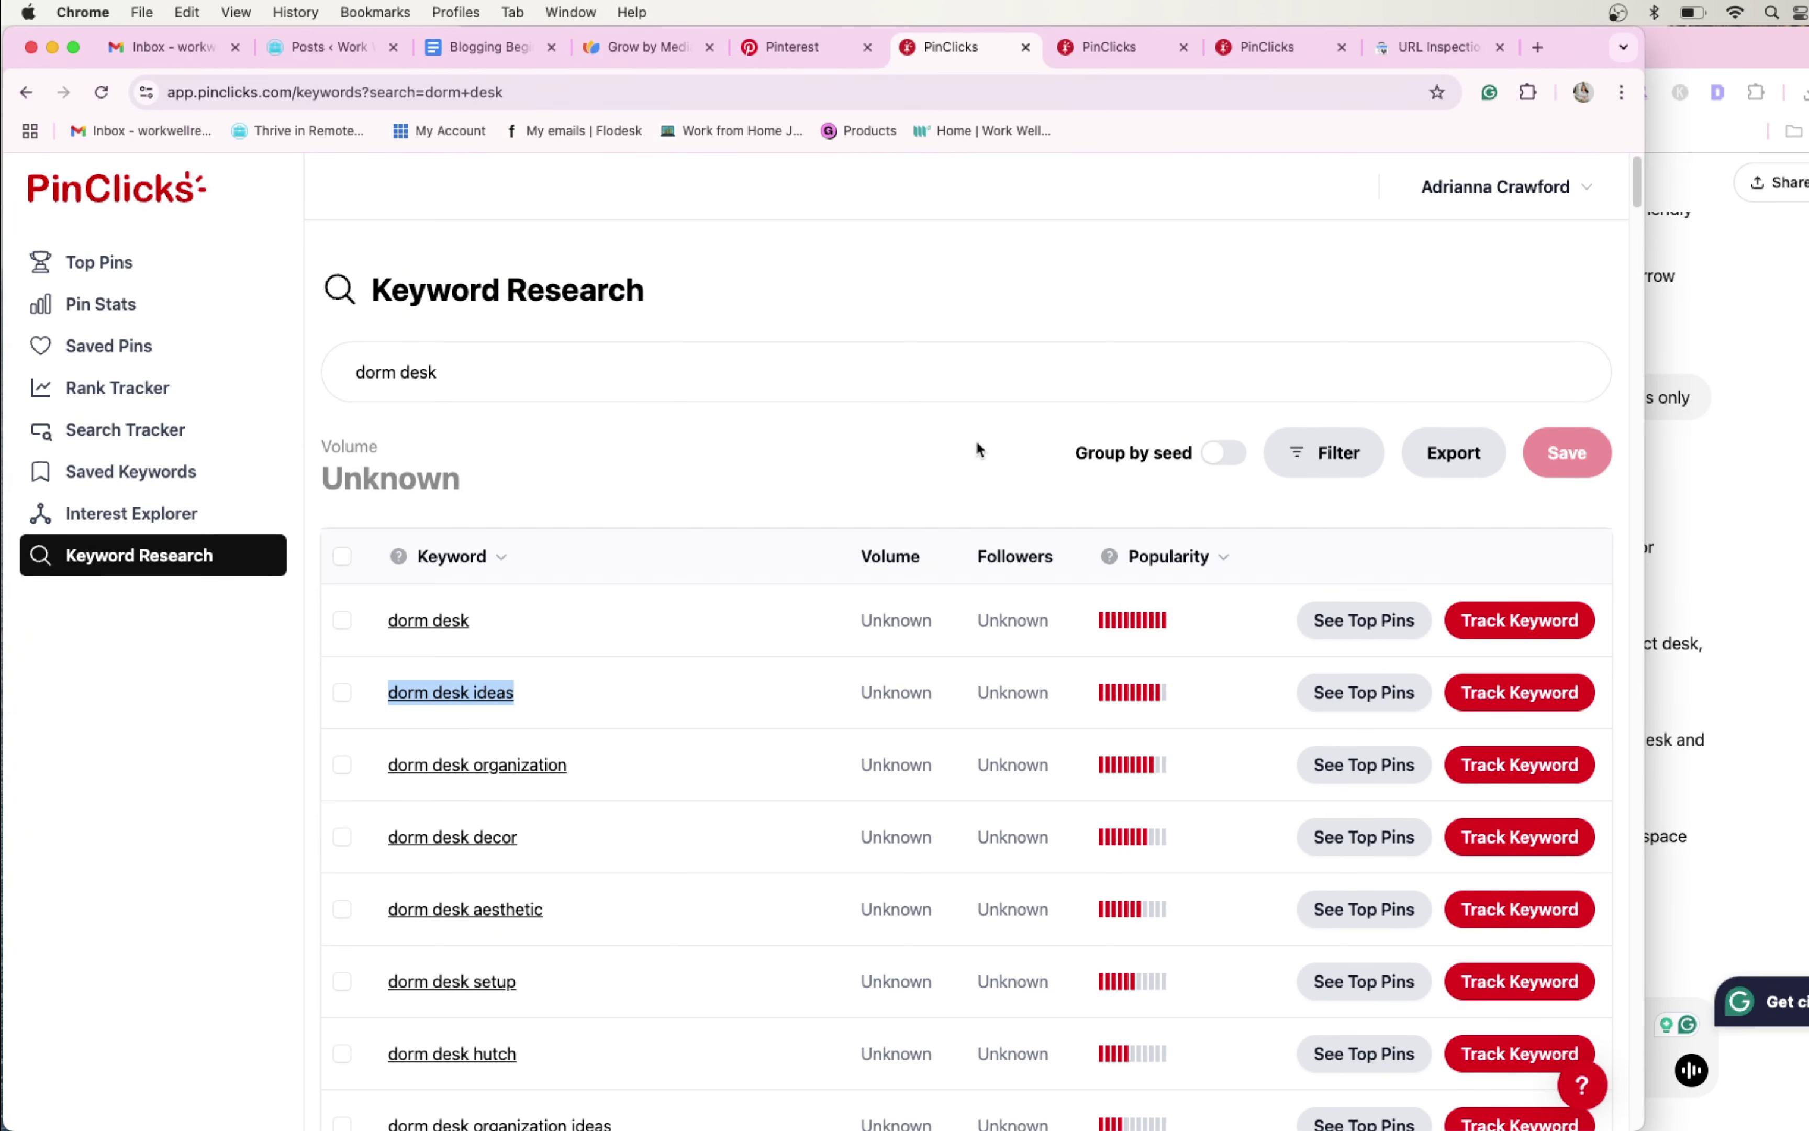
click(1091, 49)
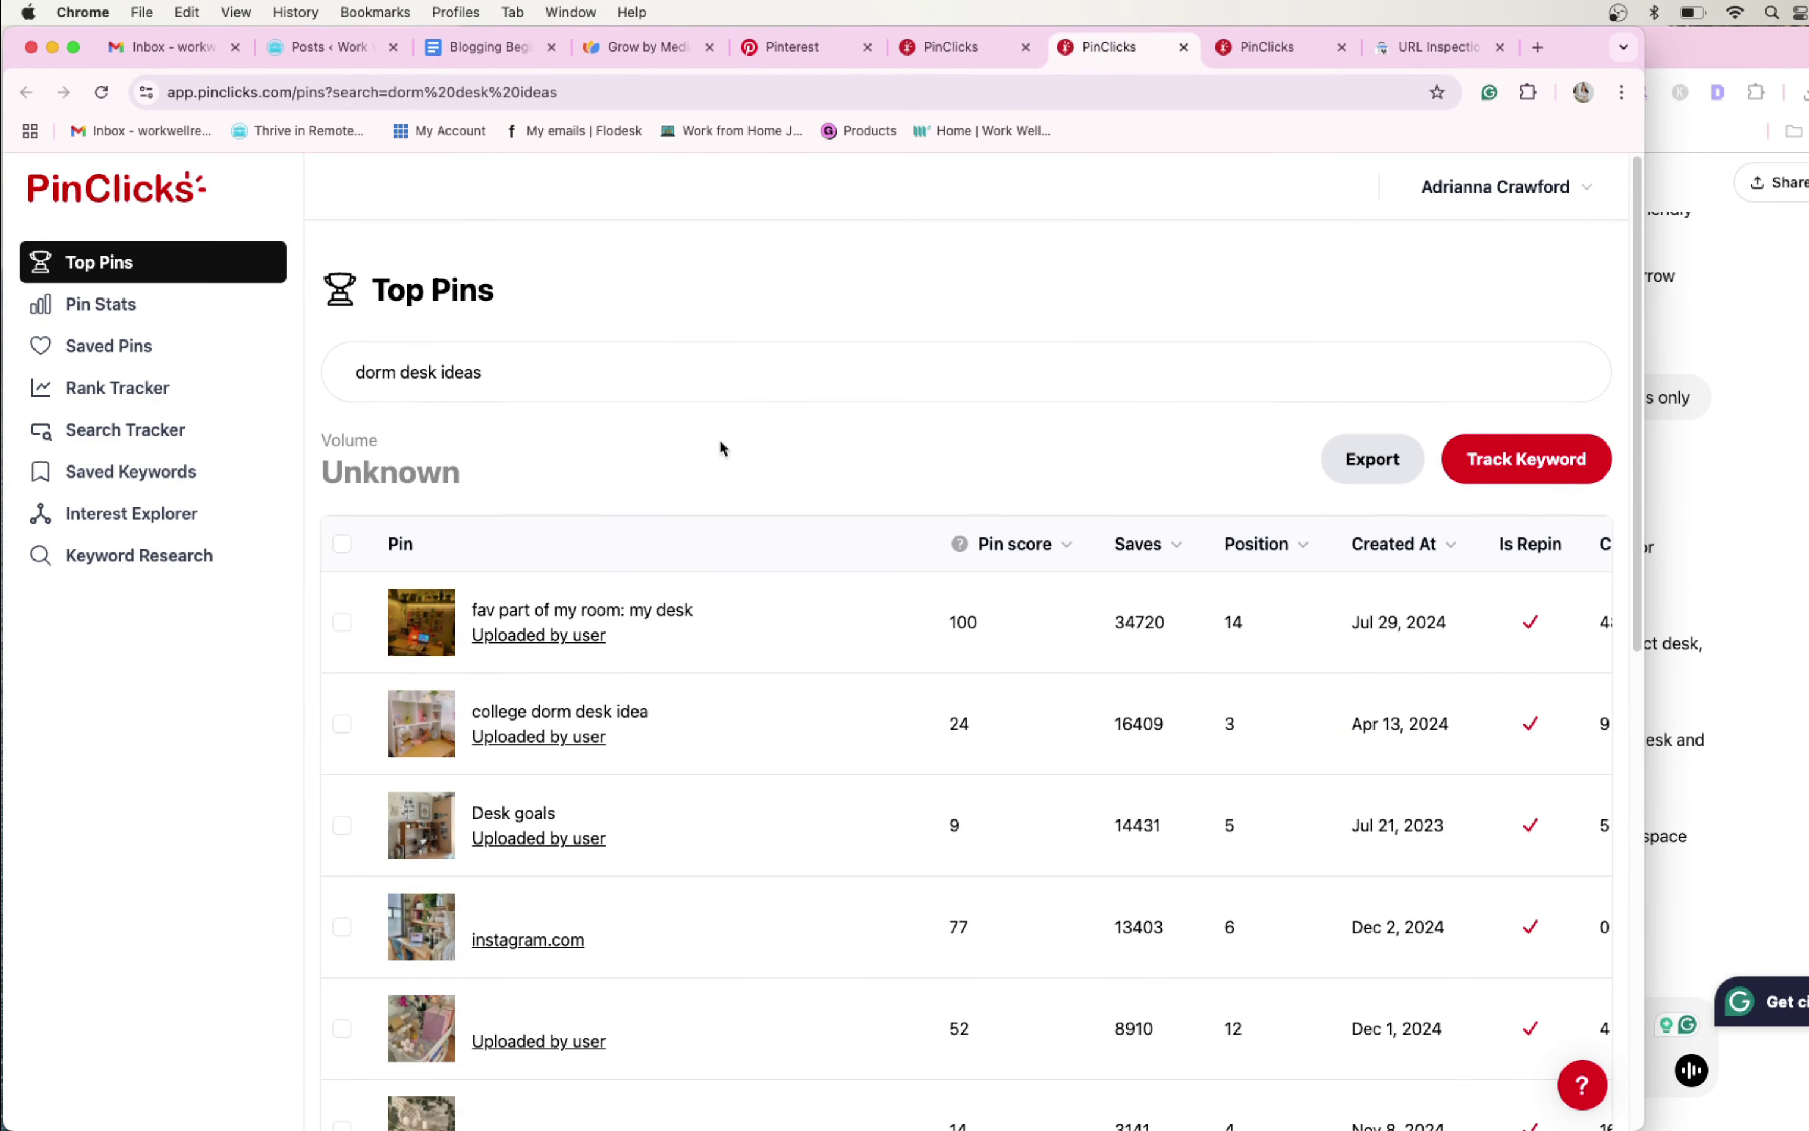
scroll(733, 462, down, 1)
scroll(713, 431, up, 1)
Take the keyword "dorm desk ideas" and begin a ChatGPT prompt with the line "these pins are about 35 dorm desk ideas"
click(525, 371)
drag(525, 371, 352, 355)
click(1762, 621)
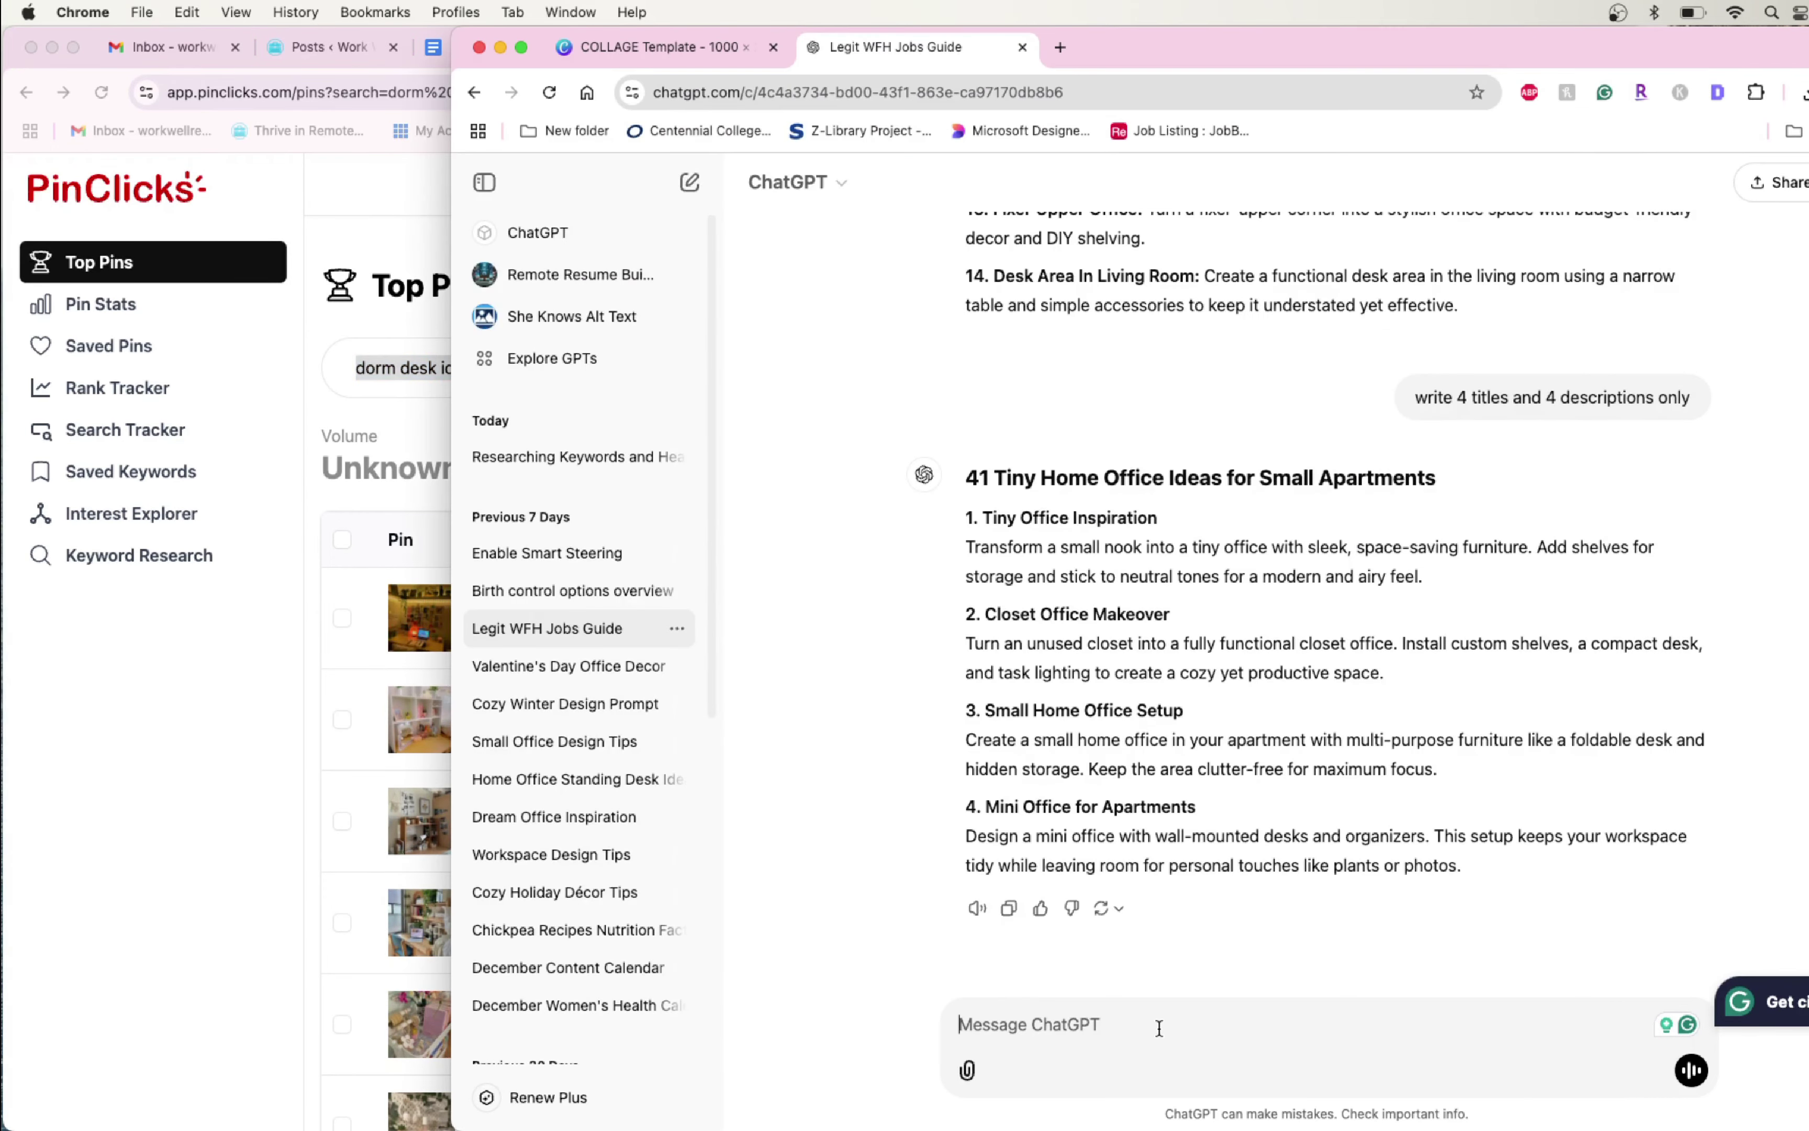
text(th)
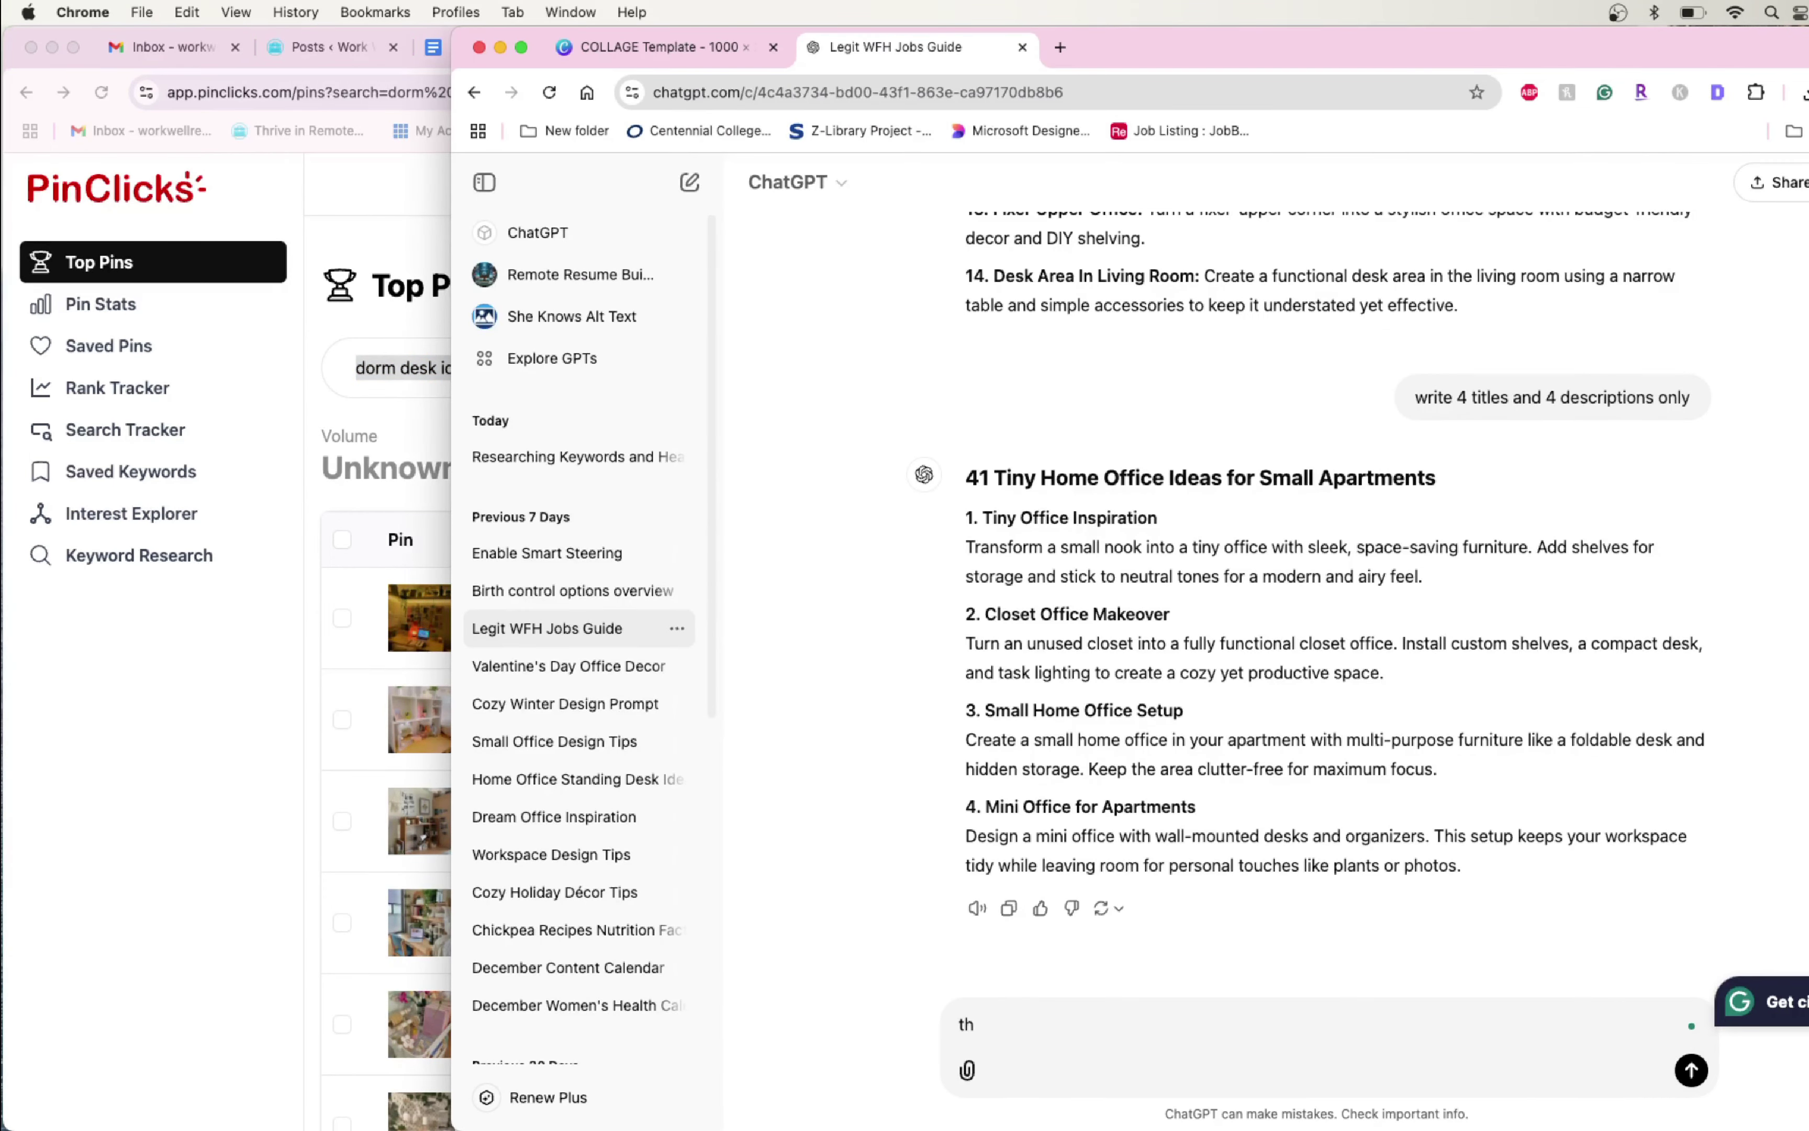
text(ese pins are about 35 dorm desk ideas)
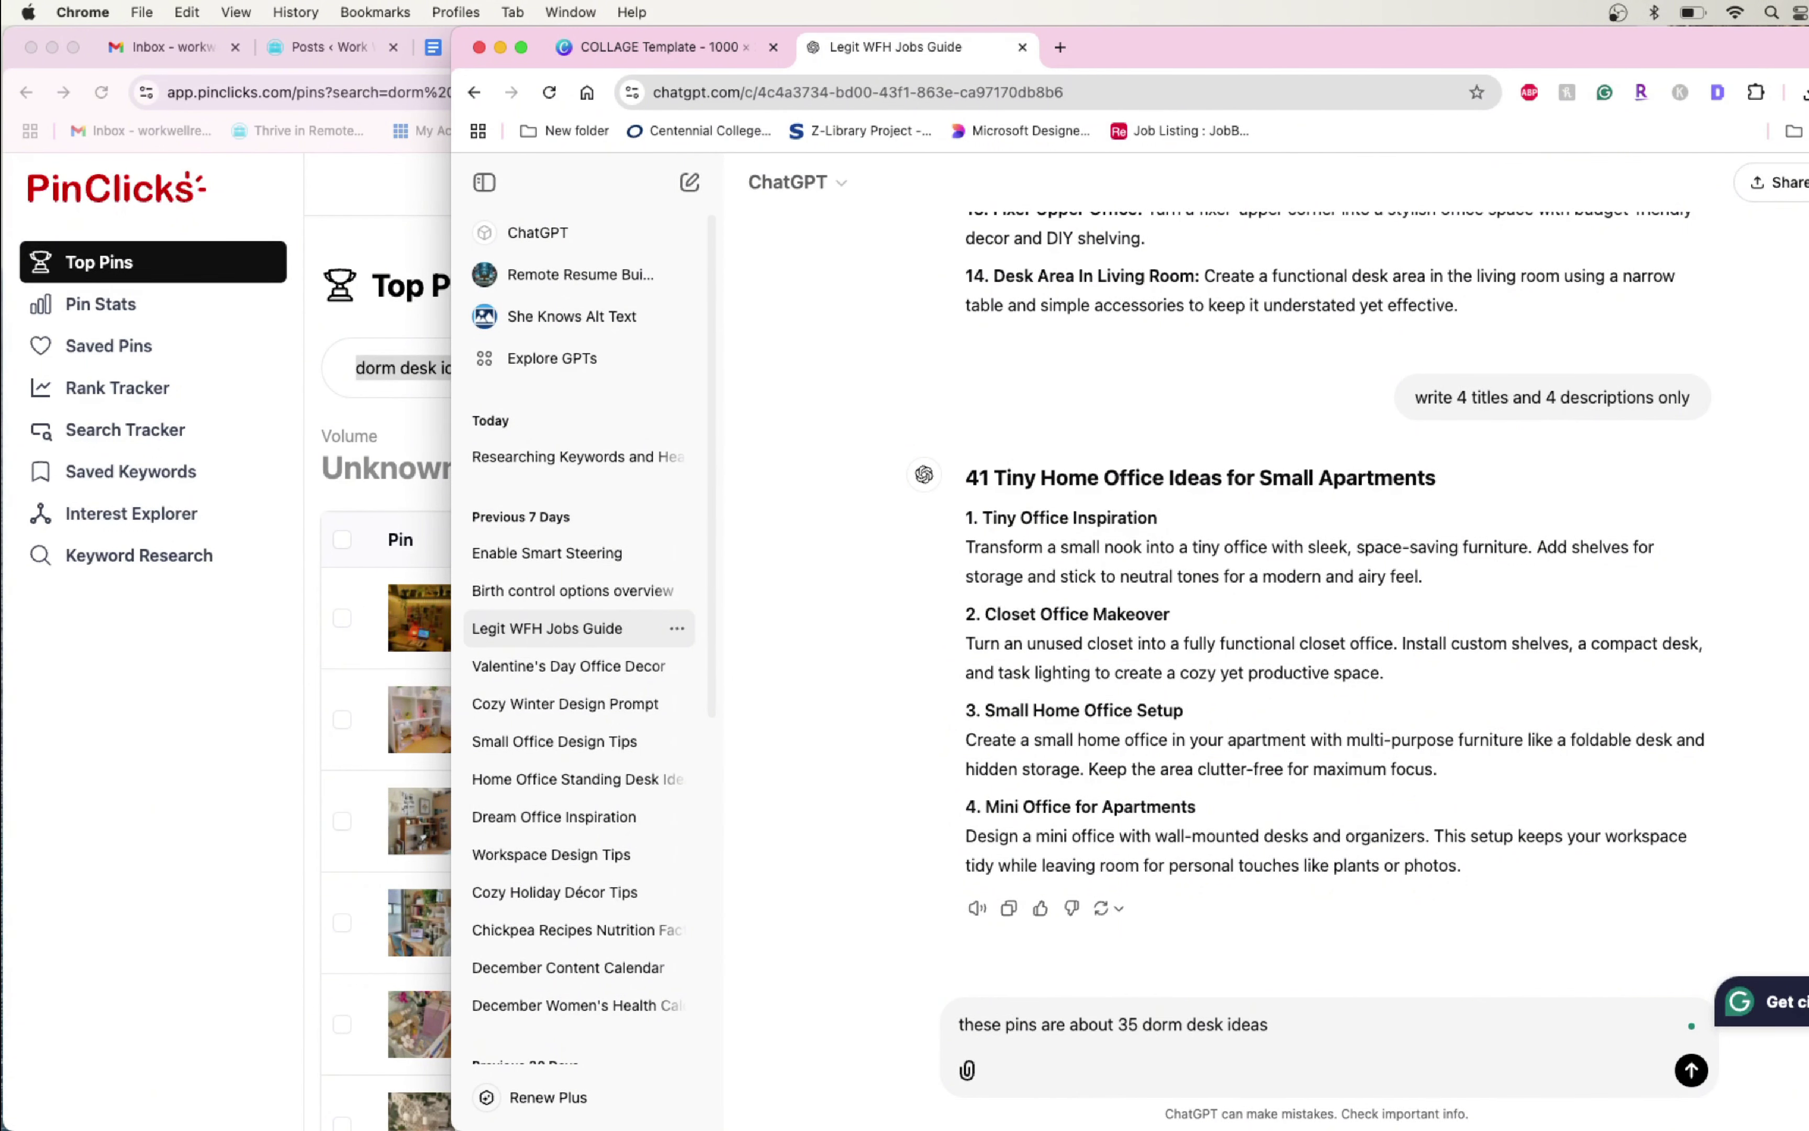
key(shift+Return)
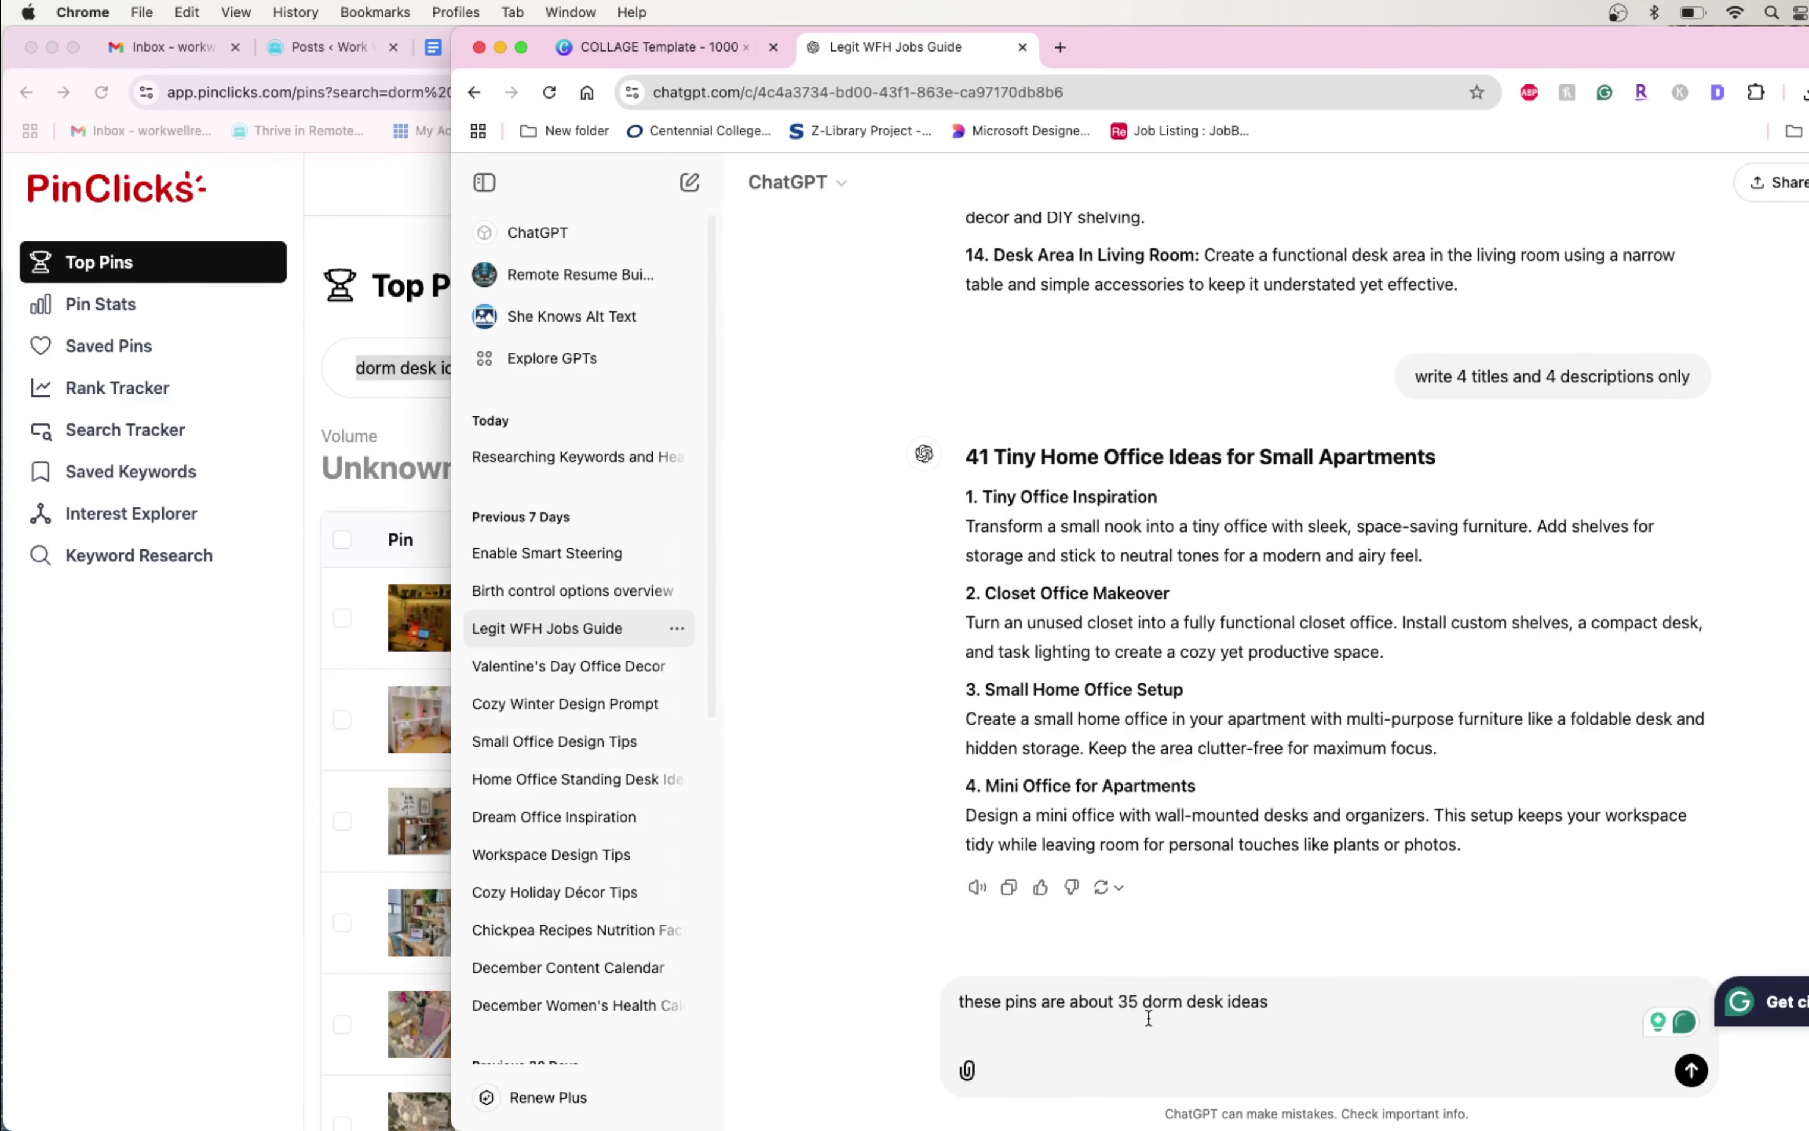
Copy the annotated interests of the PinClicks top pin "college dorm desk idea" and paste them into the ChatGPT prompt
click(417, 704)
scroll(717, 763, down, 3)
scroll(717, 763, down, 5)
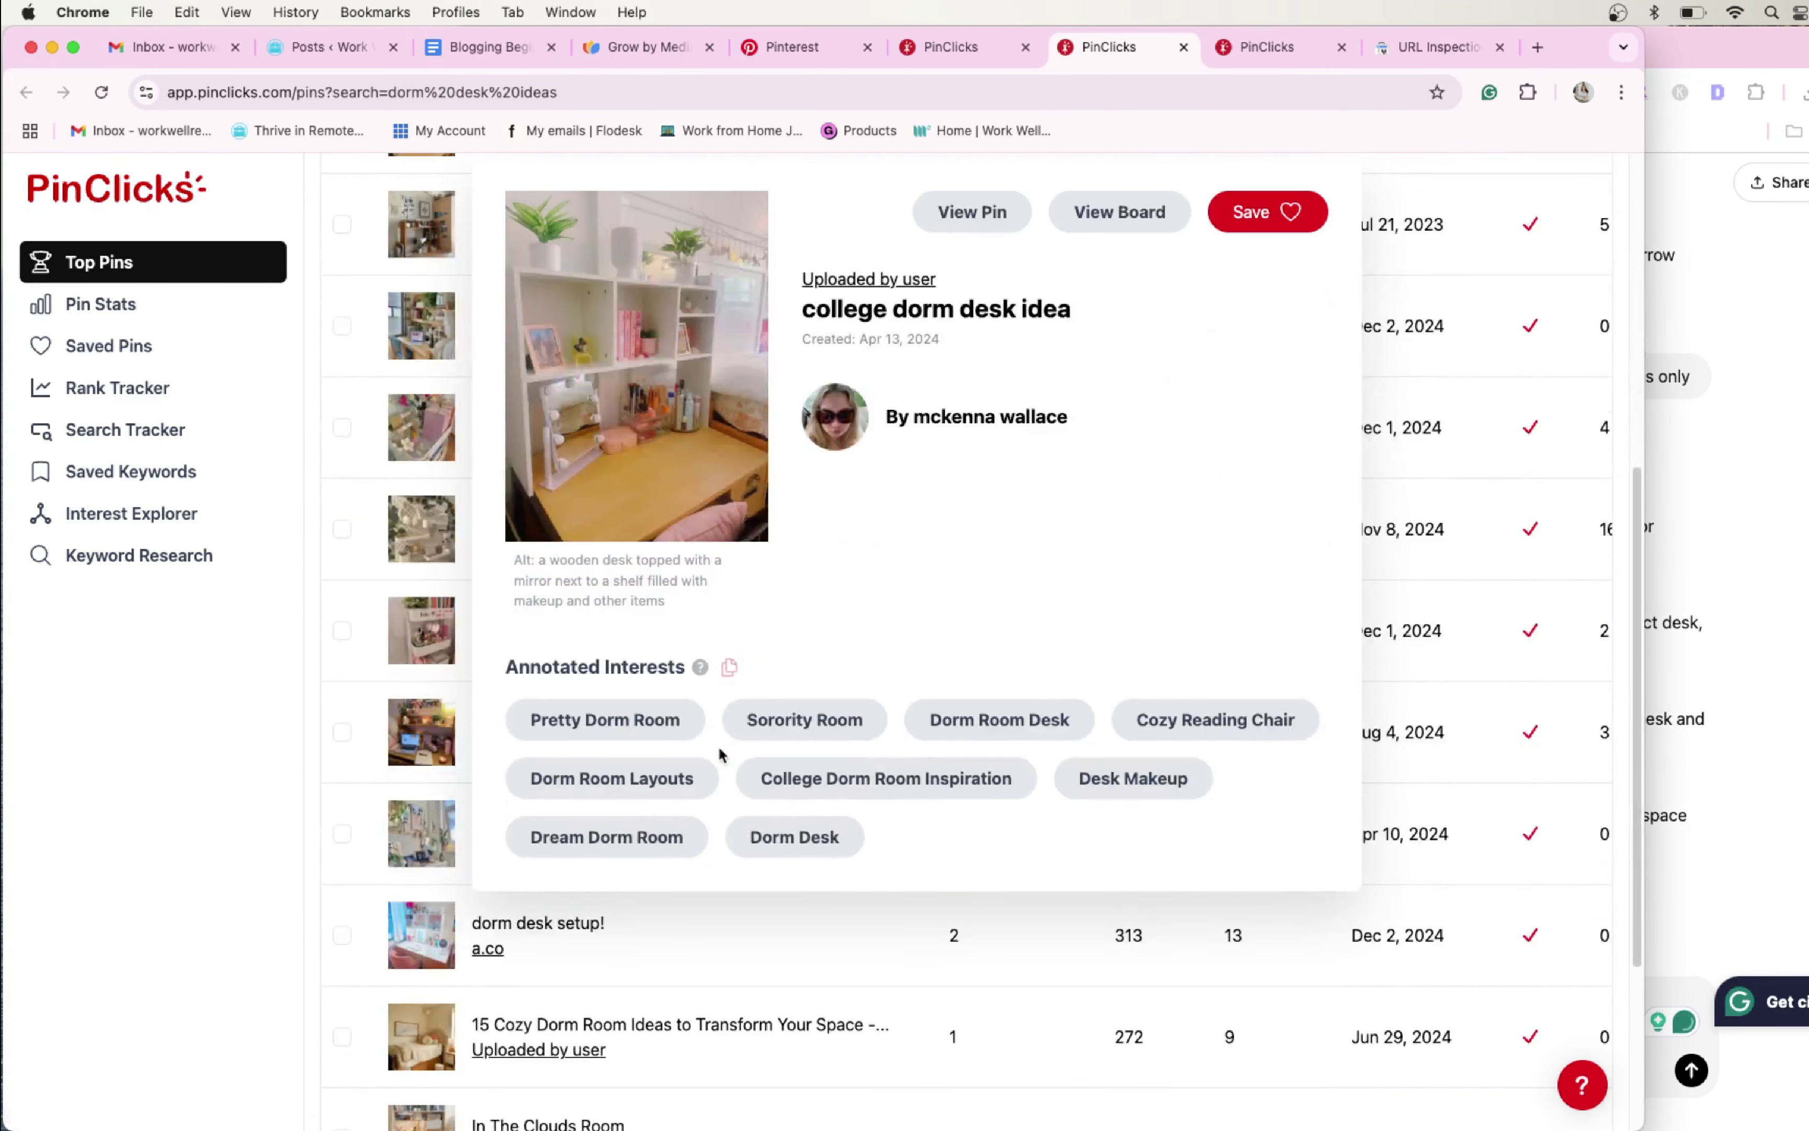
click(728, 672)
click(1674, 991)
text(Pretty Dorm Room Sorority Room Dorm Room Desk Cozy Reading Chair Dorm Room Layouts College Dorm Room Inspiration Desk Makeup Dream Dorm Room Dorm Desk)
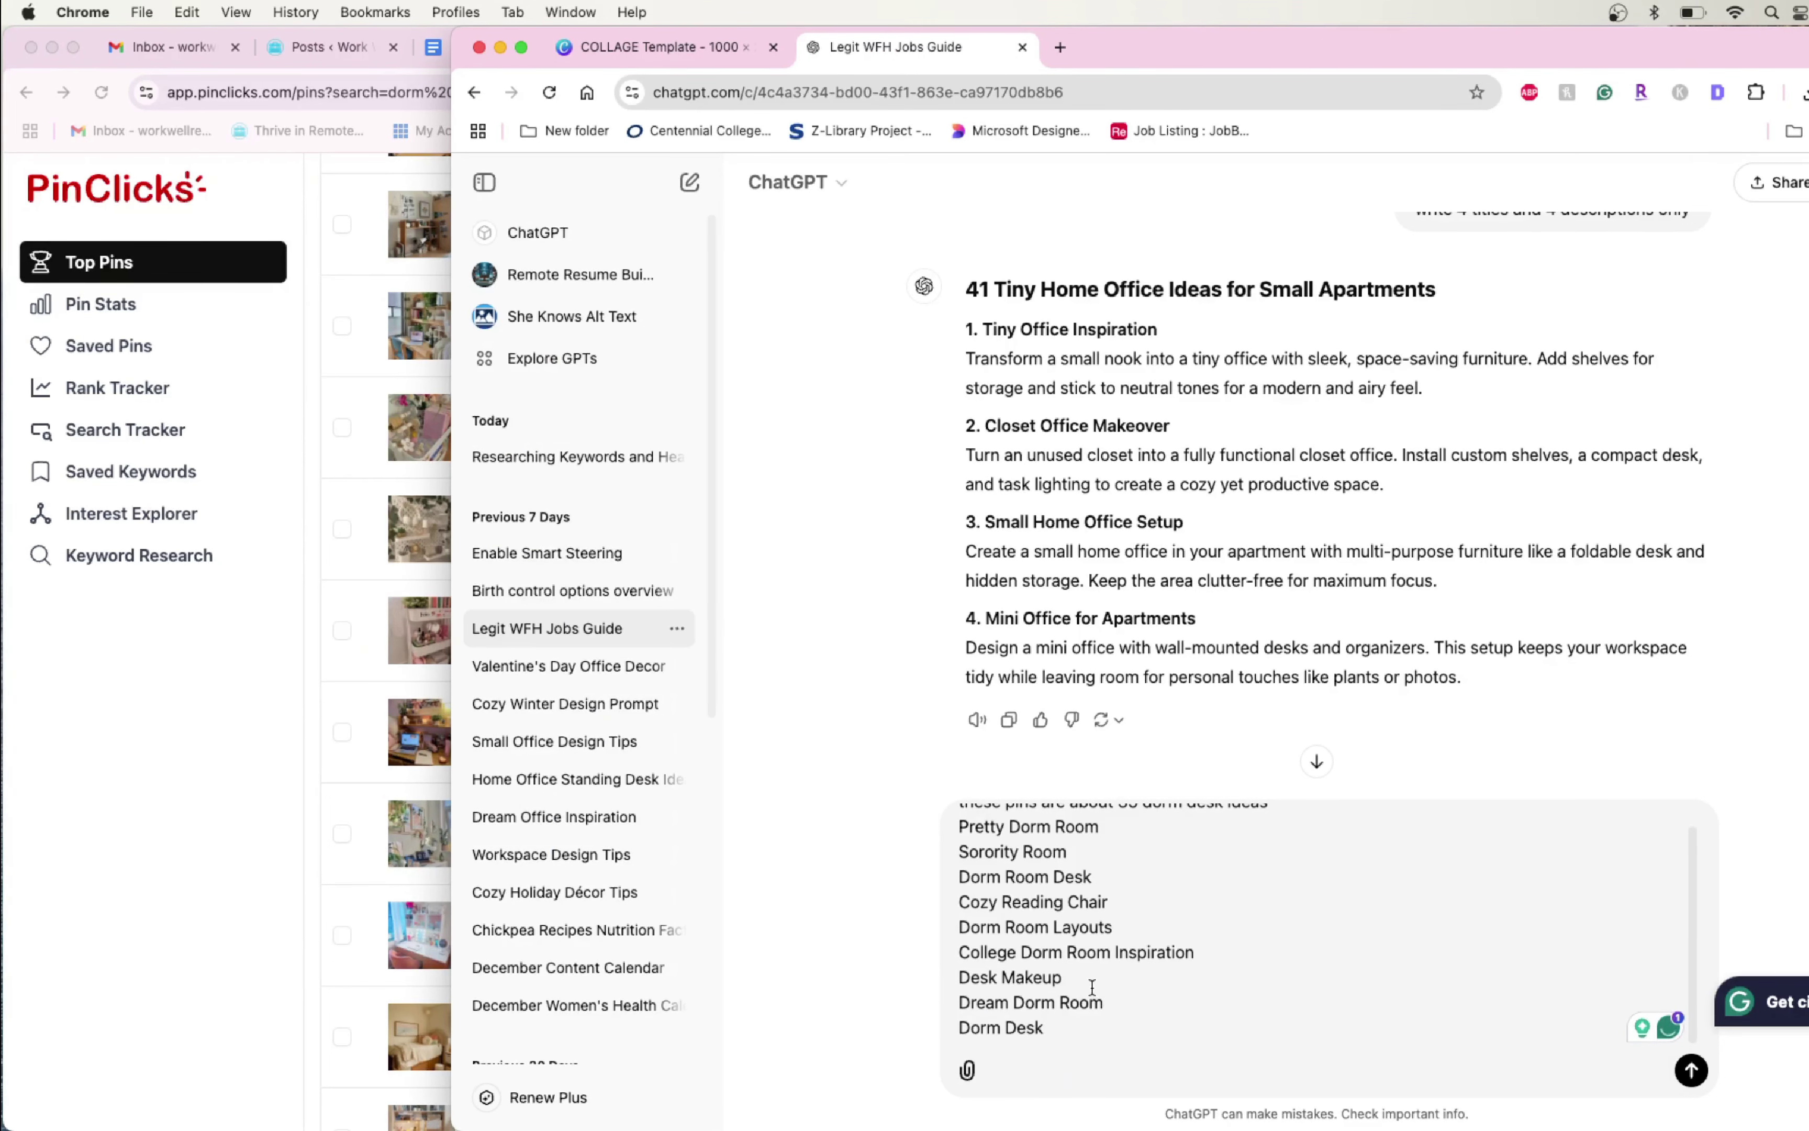
Remove the Desk Makeup, Cozy Reading Chair and Sorority Room keywords and their empty lines from the prompt
drag(1080, 979, 989, 979)
key(BackSpace)
key(BackSpace)
text(\)
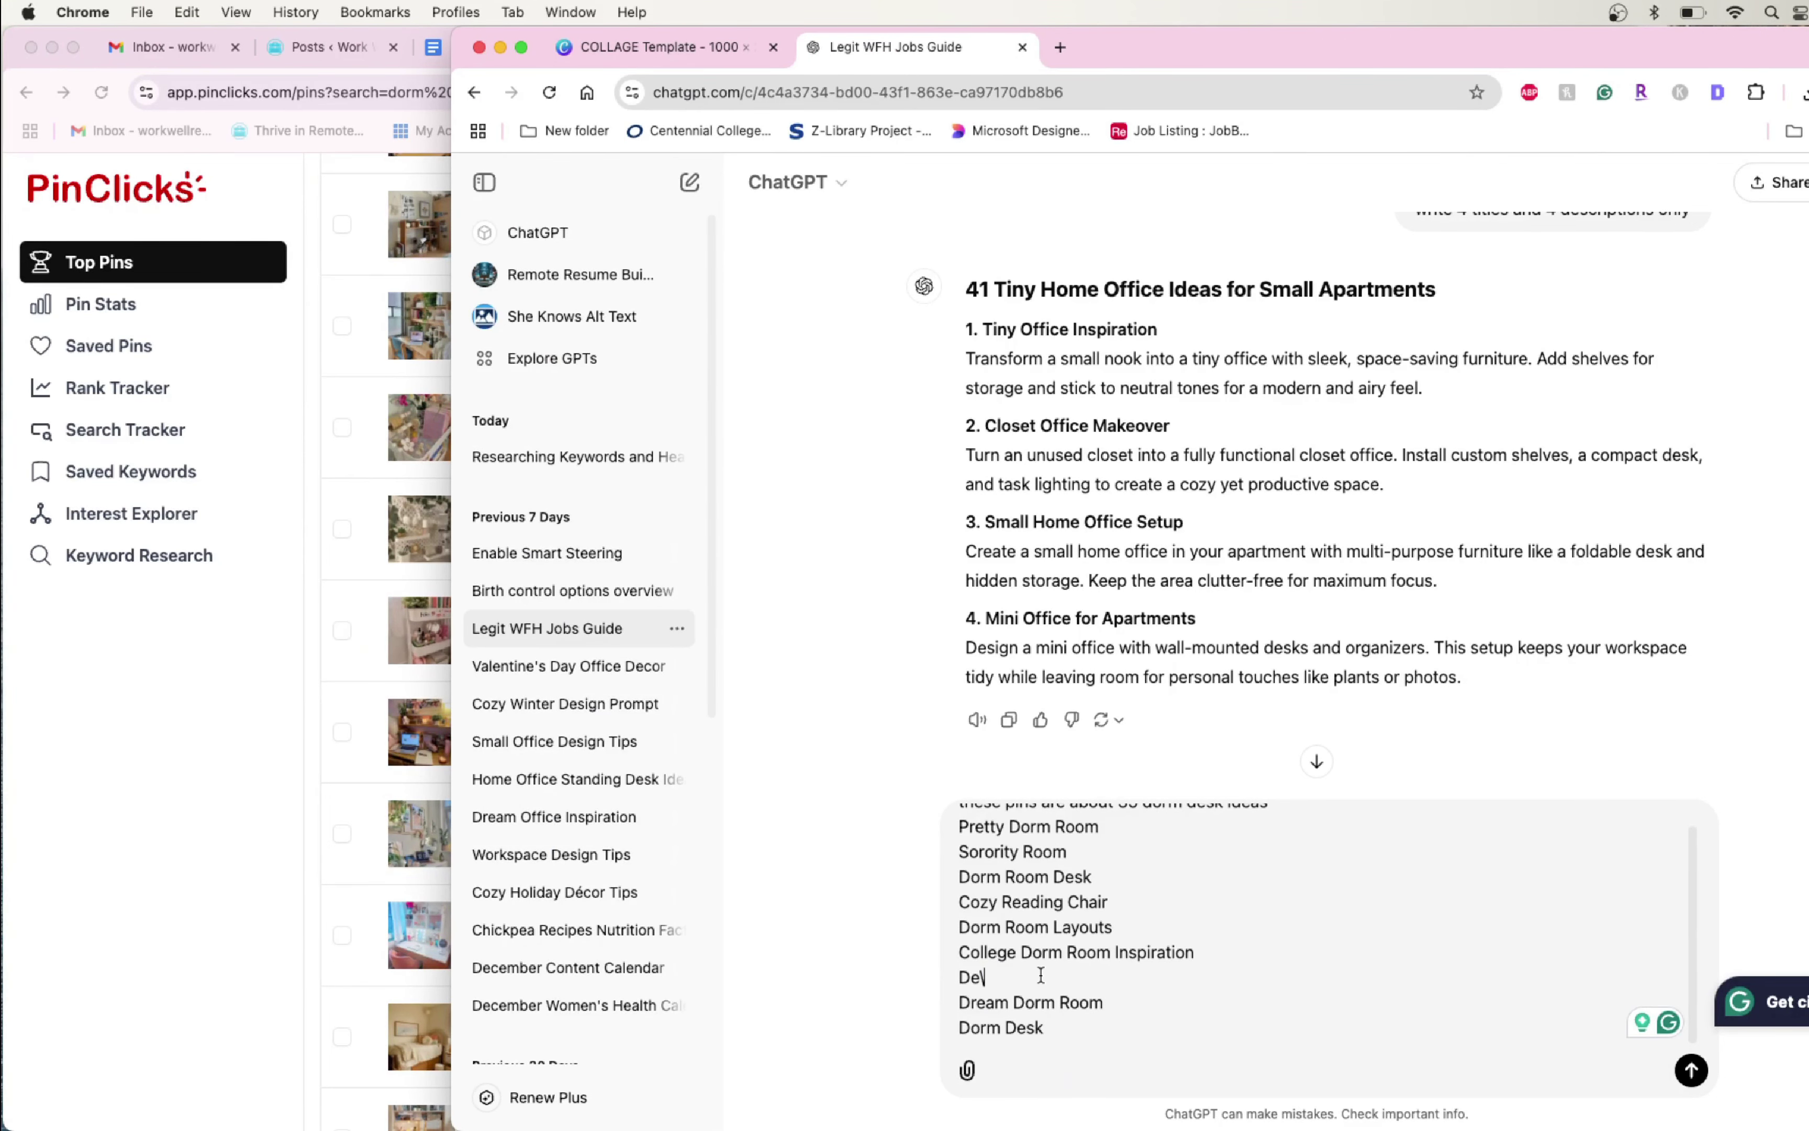
key(BackSpace)
key(BackSpace)
key(BackSpace)
key(BackSpace)
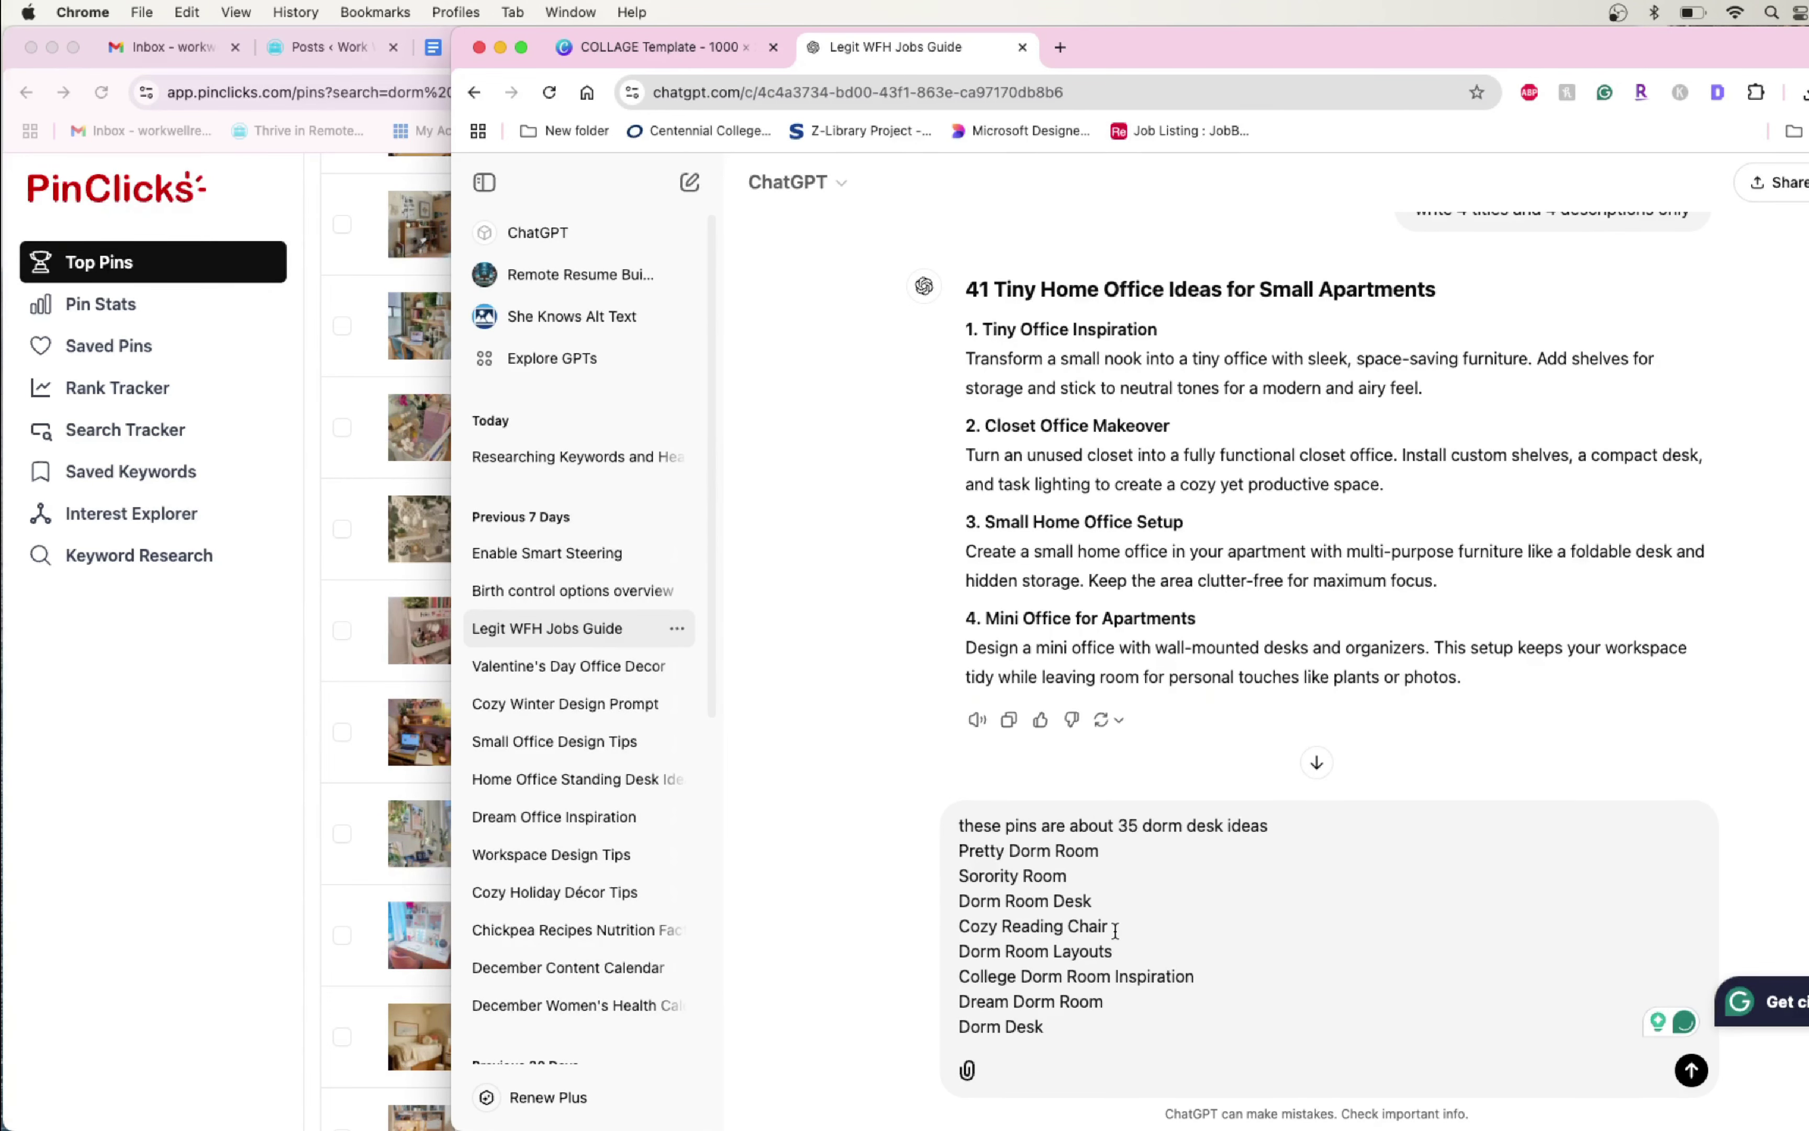
drag(1116, 927, 960, 927)
key(BackSpace)
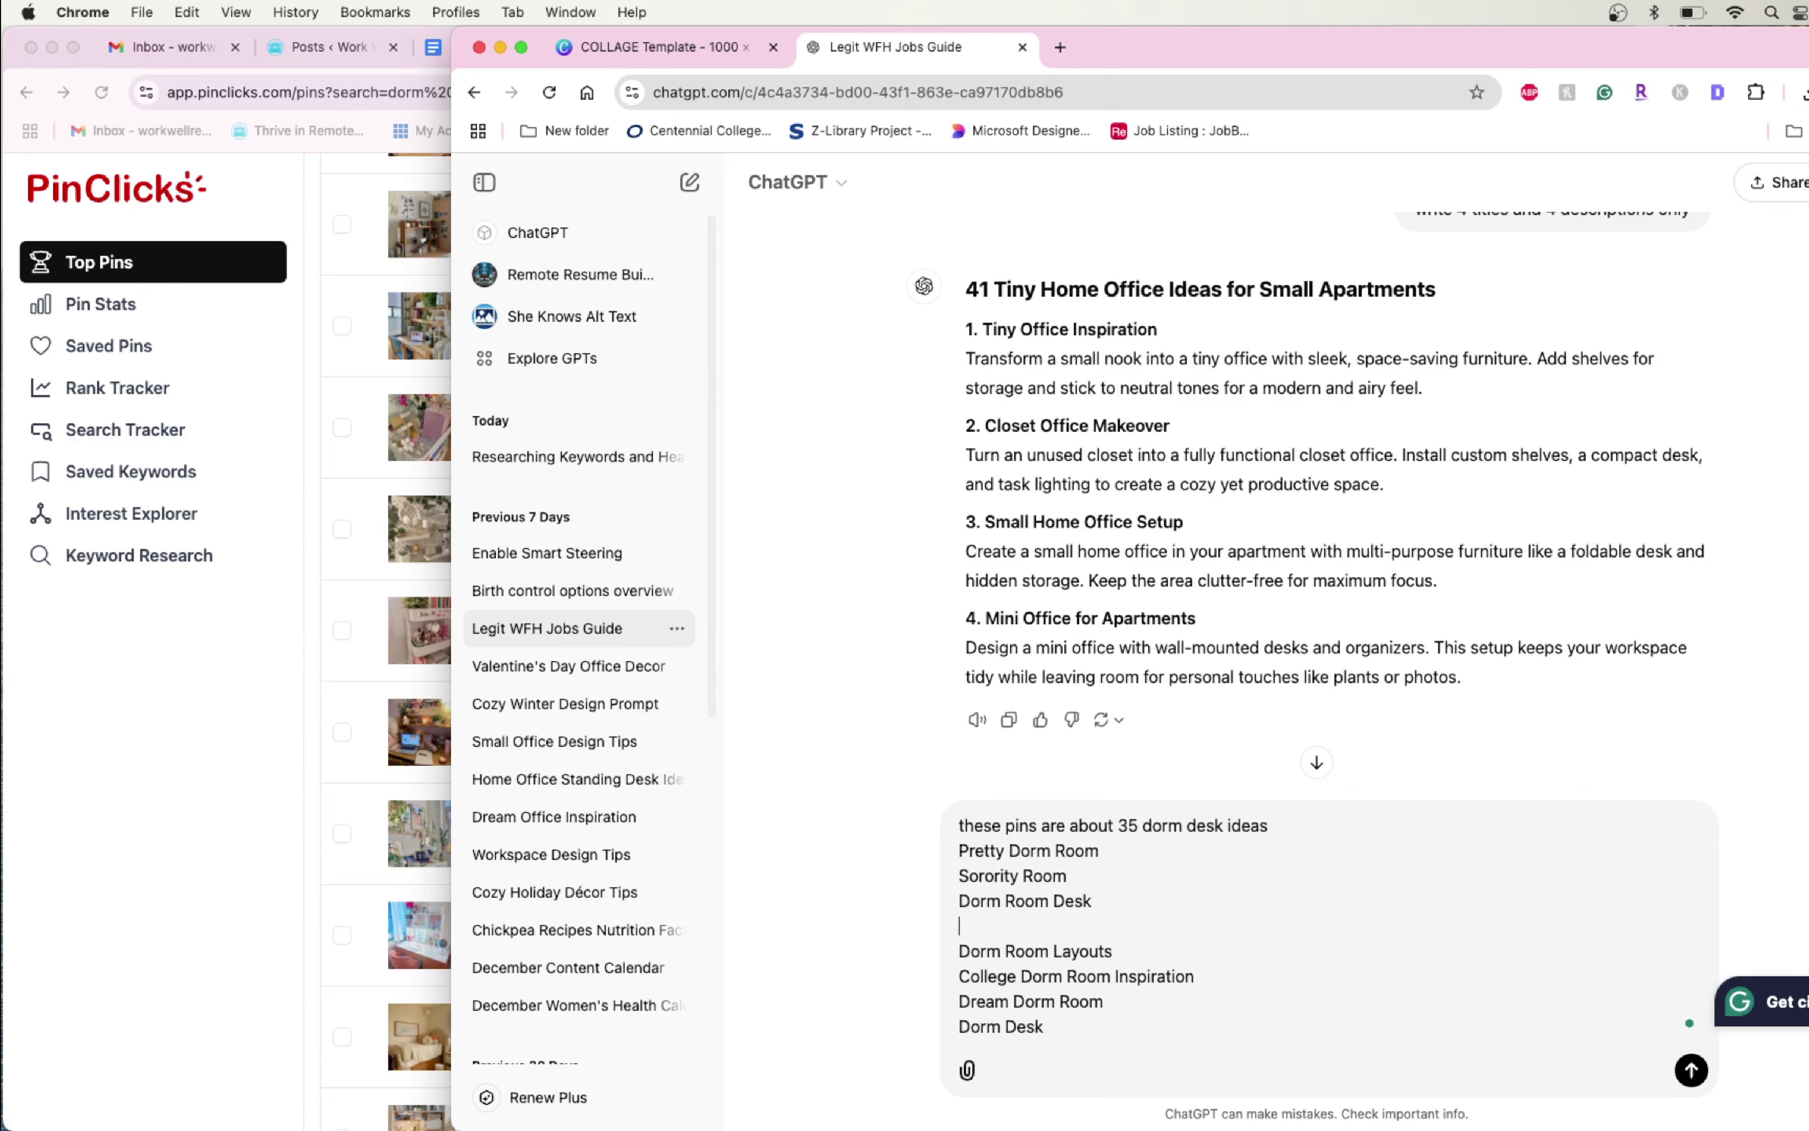
key(BackSpace)
double_click(1050, 903)
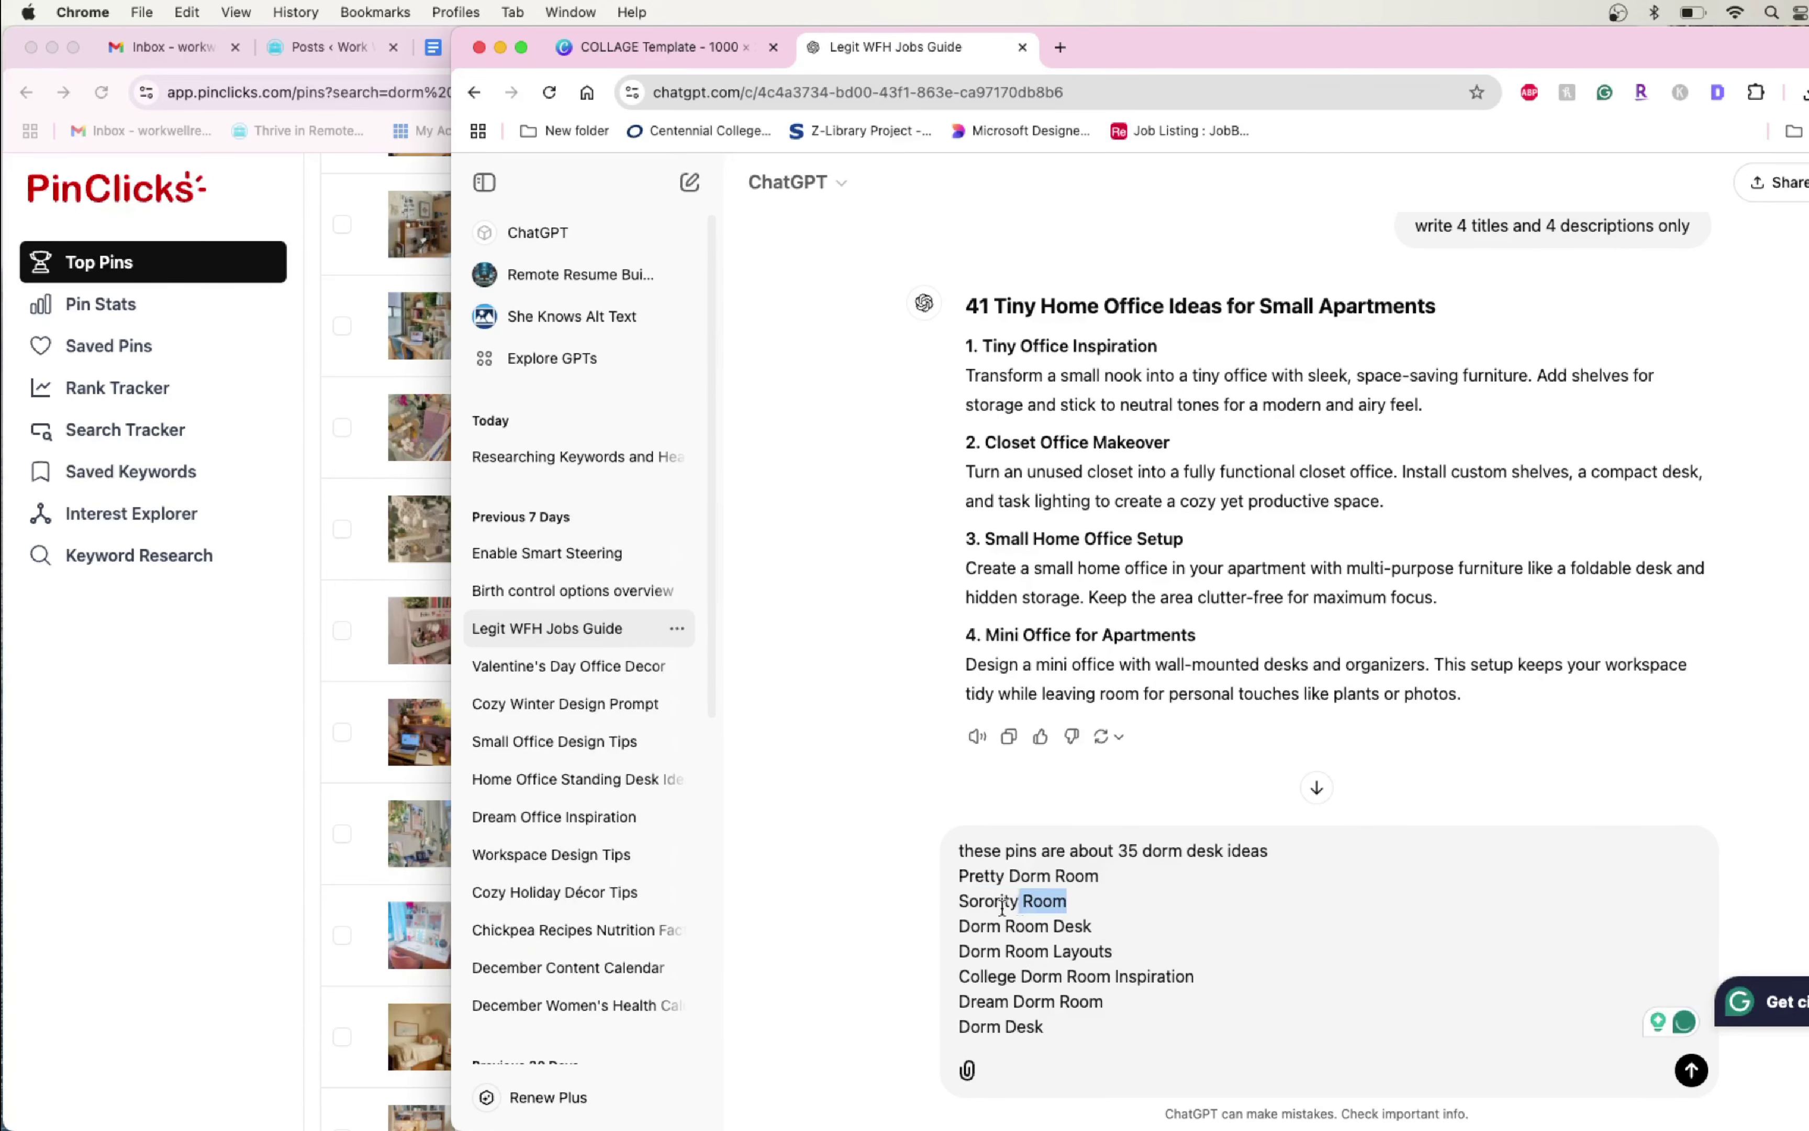
drag(1002, 907, 960, 903)
key(BackSpace)
key(BackSpace)
Add the annotated interests of a top pin on the PinClicks dorm desk ideas interest page to the end of the ChatGPT prompt
click(251, 758)
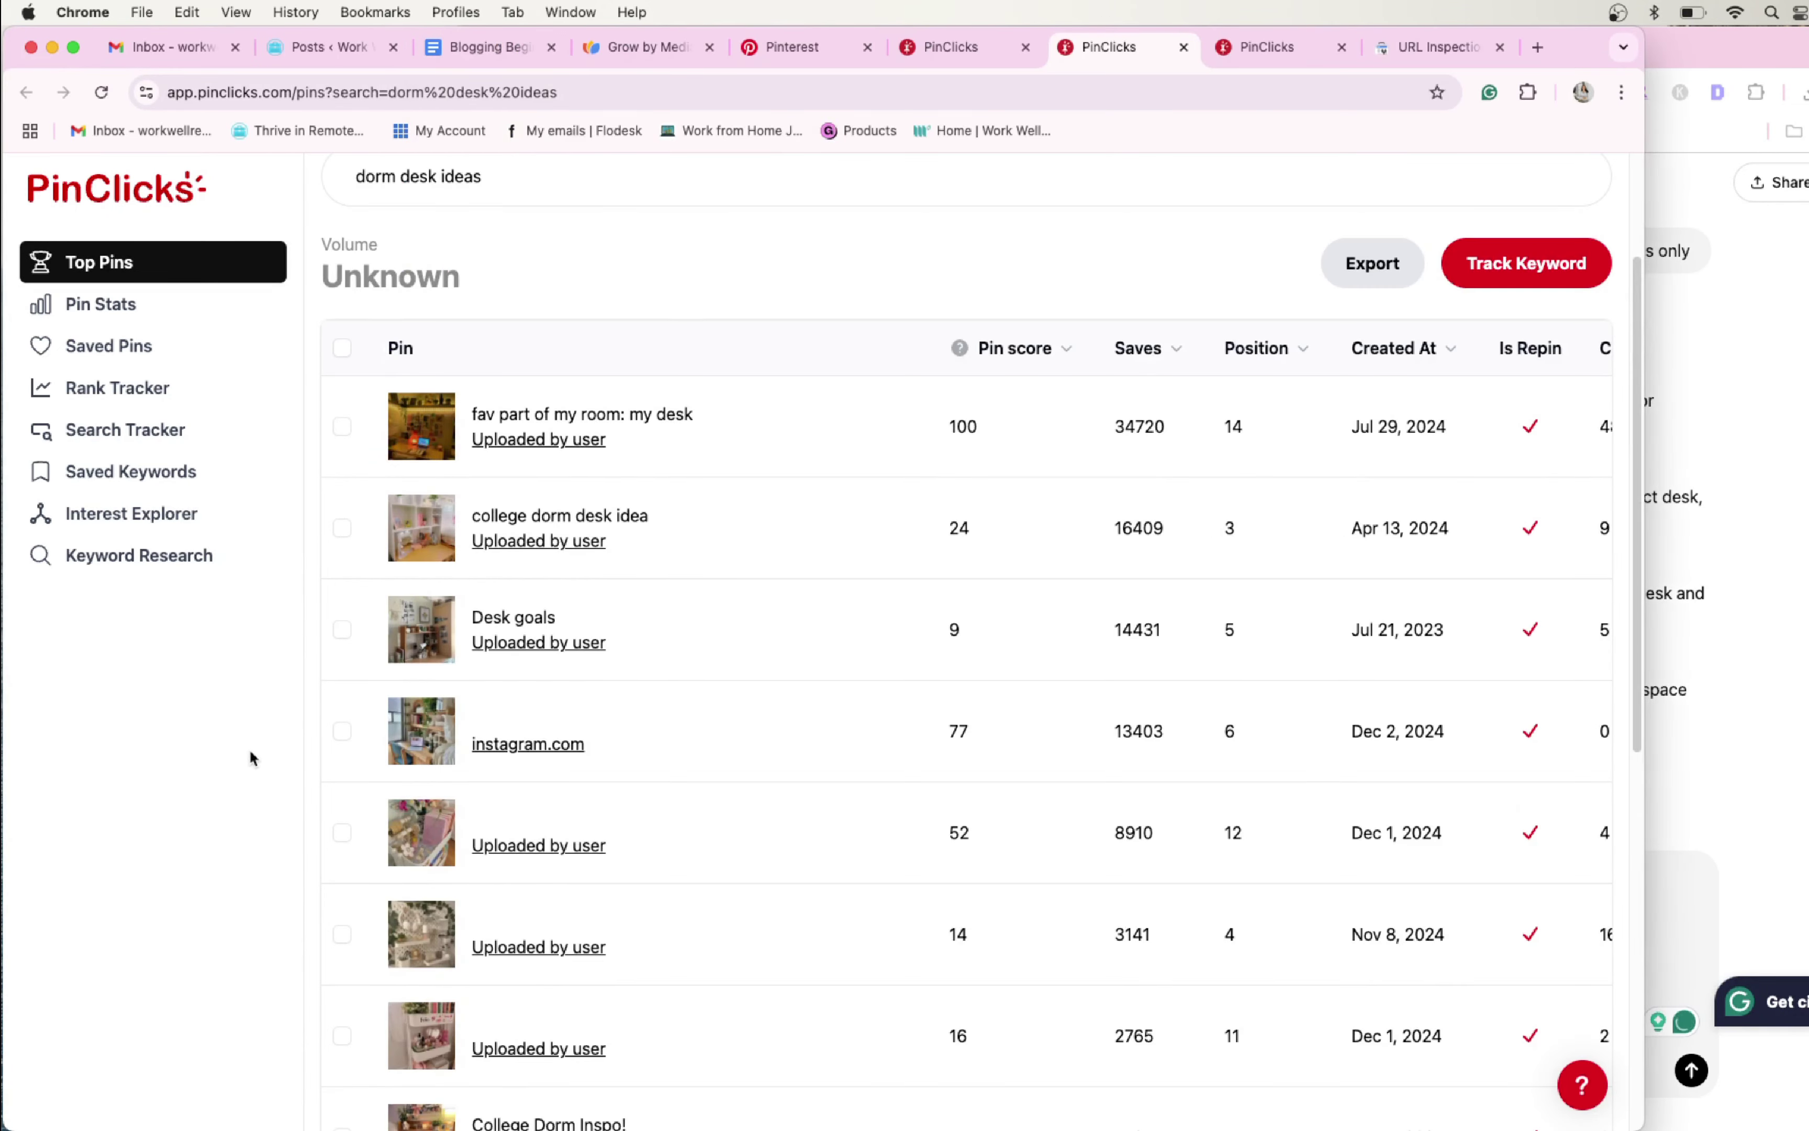
scroll(303, 728, up, 3)
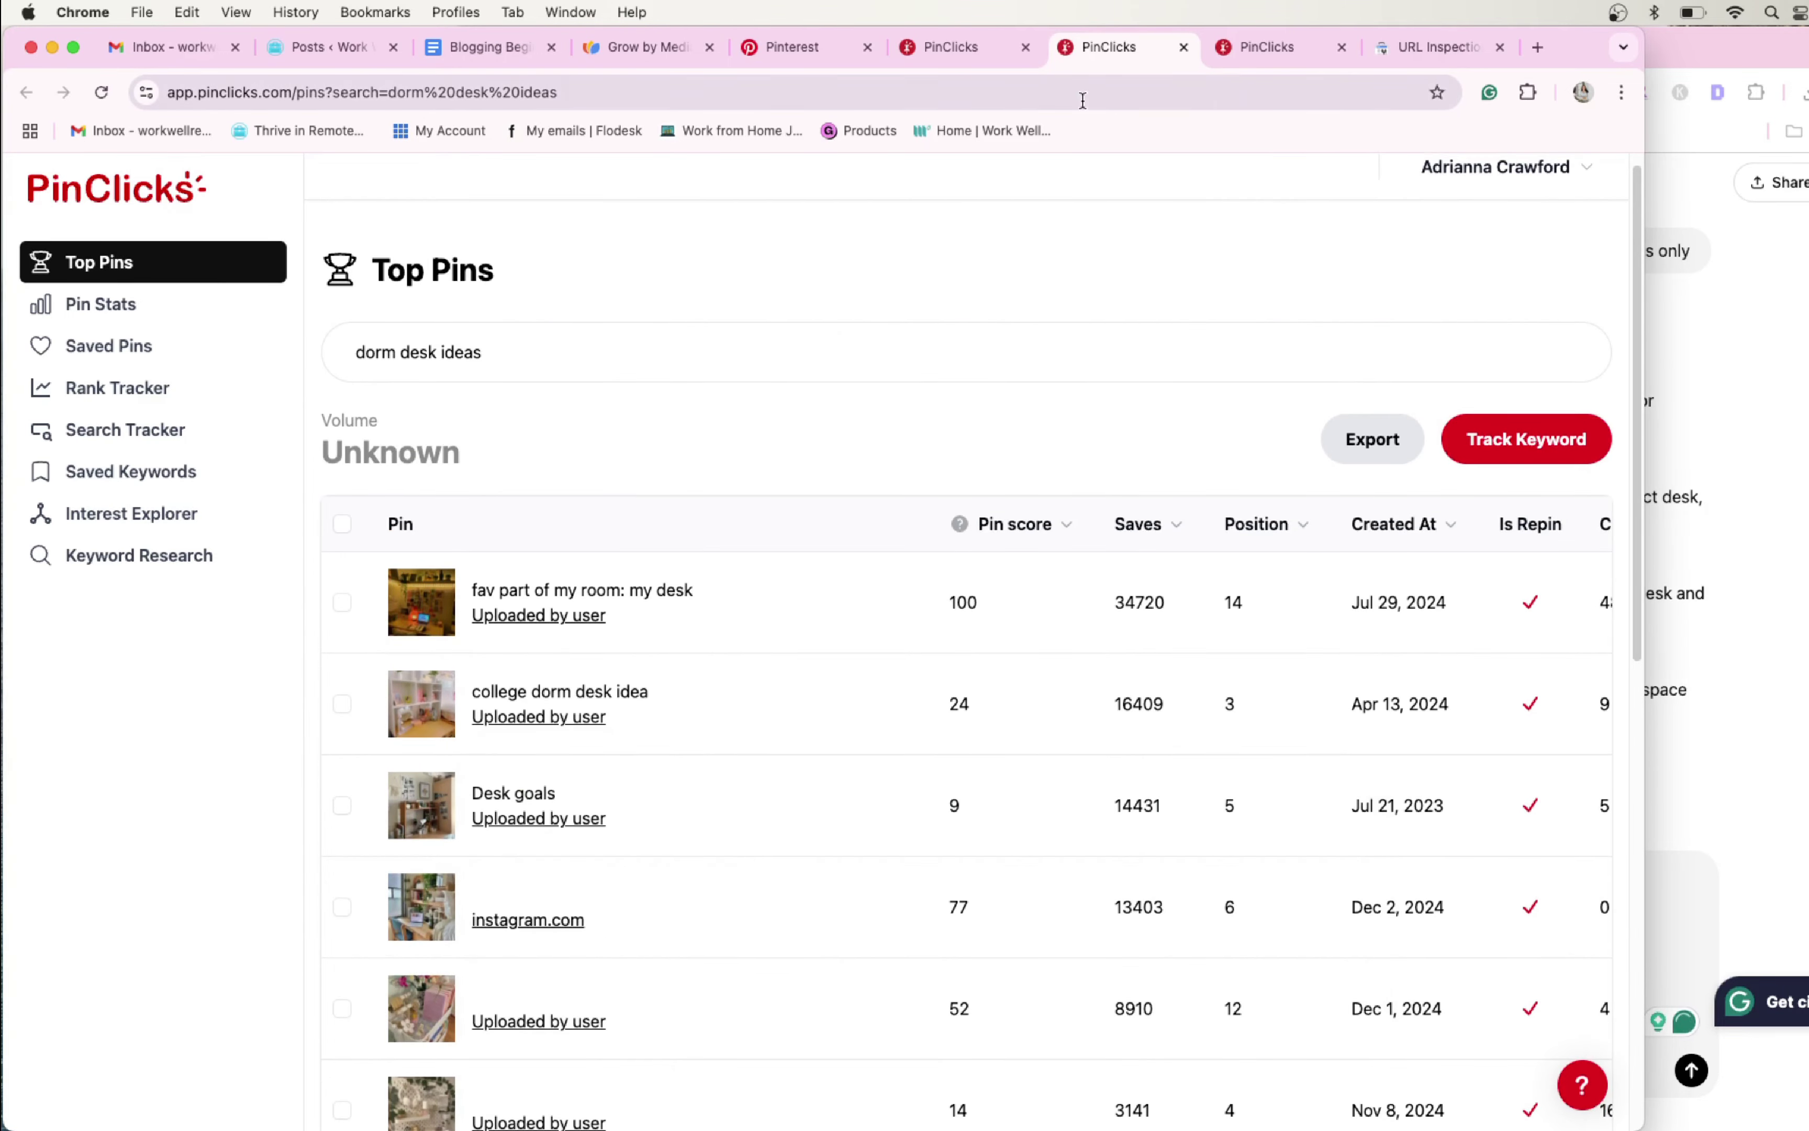
click(1259, 49)
scroll(625, 646, down, 2)
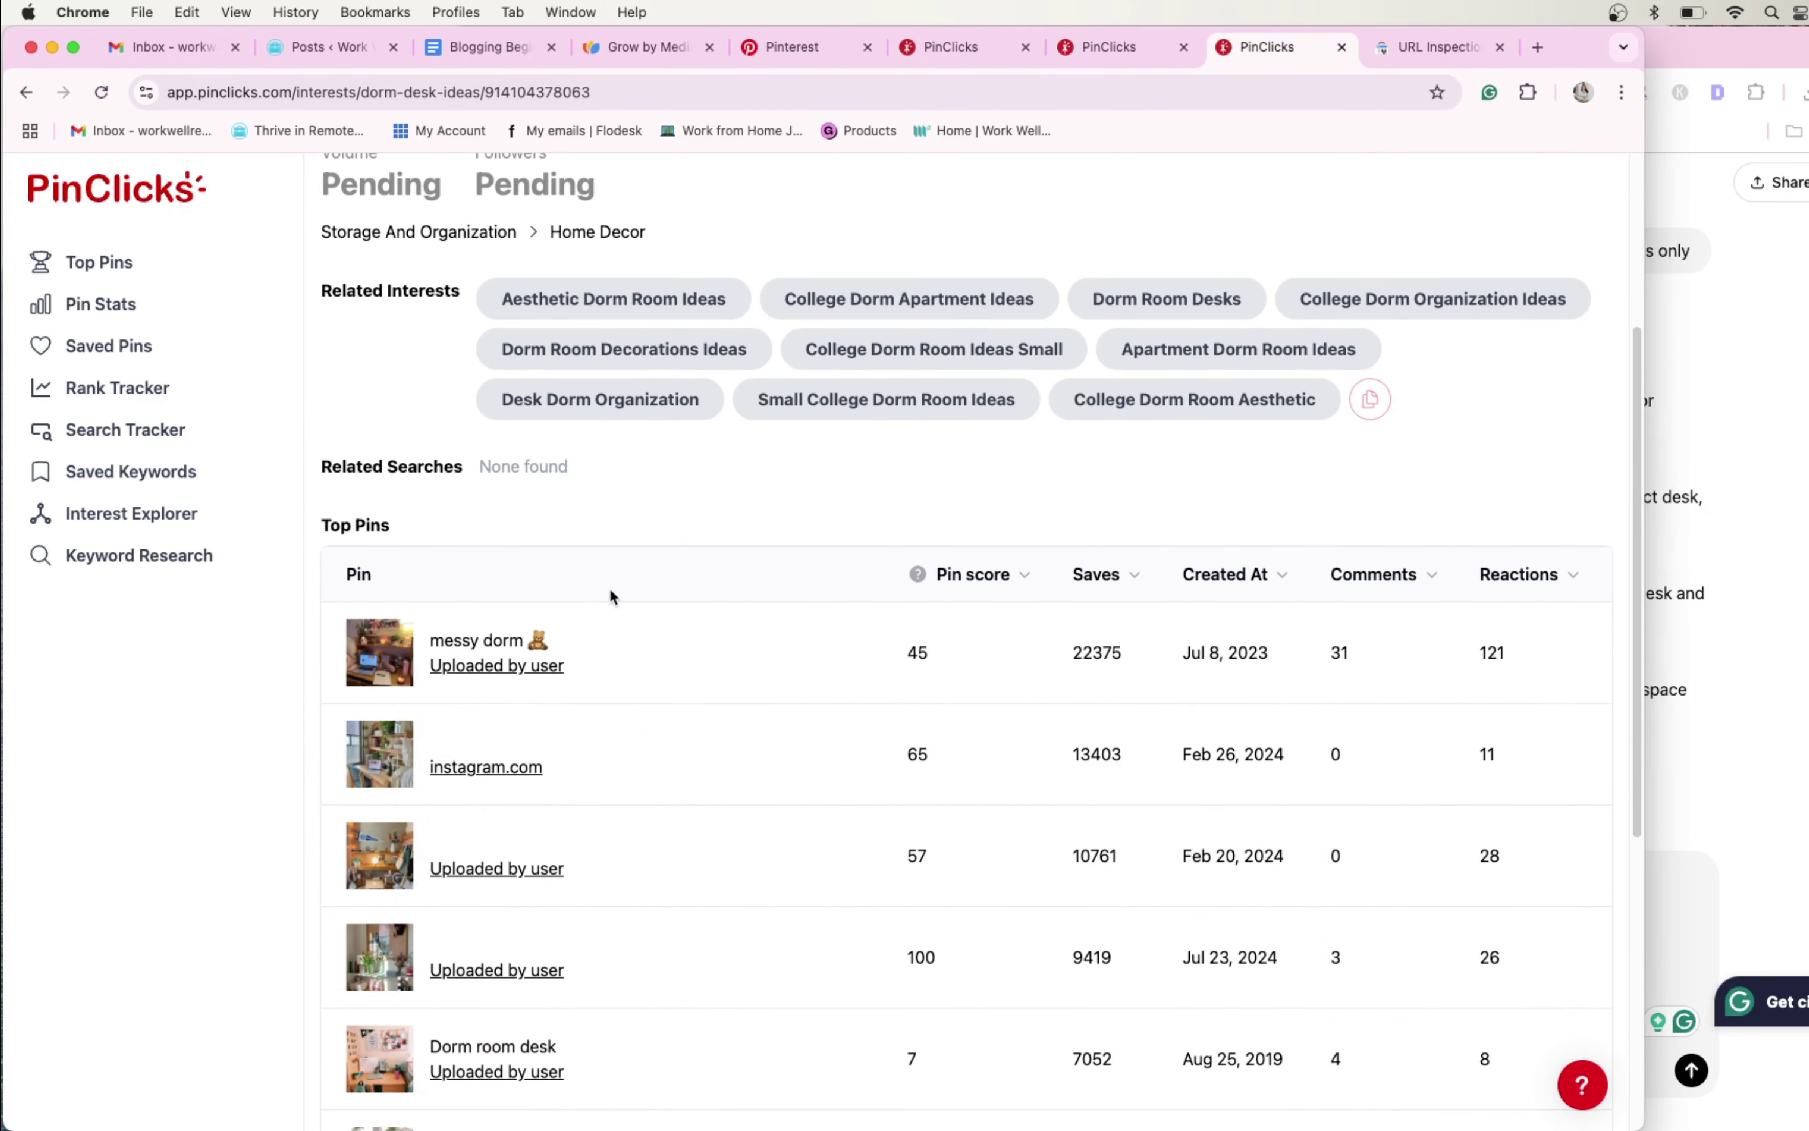
scroll(606, 596, down, 5)
text(Dorm Desk)
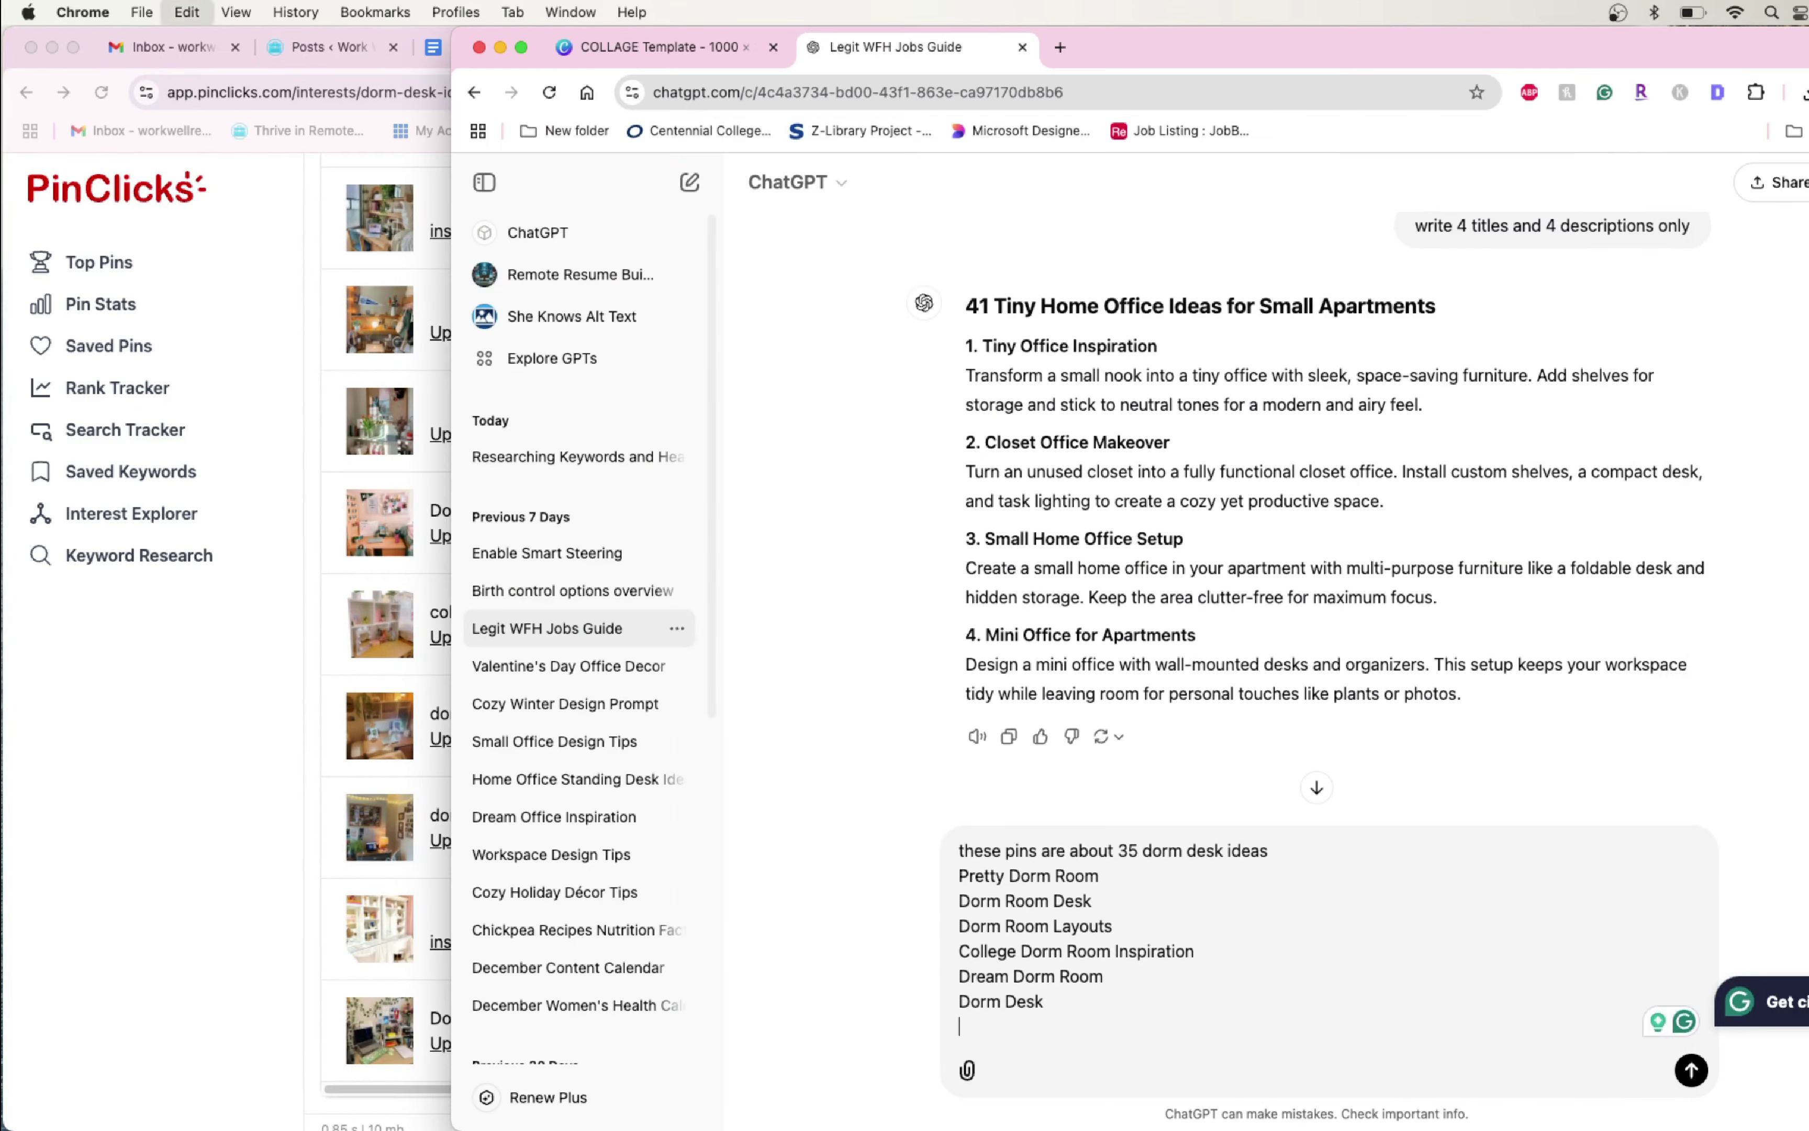
Remove the "Over Desk Storage" keyword from the ChatGPT prompt
scroll(1118, 1020, down, 1)
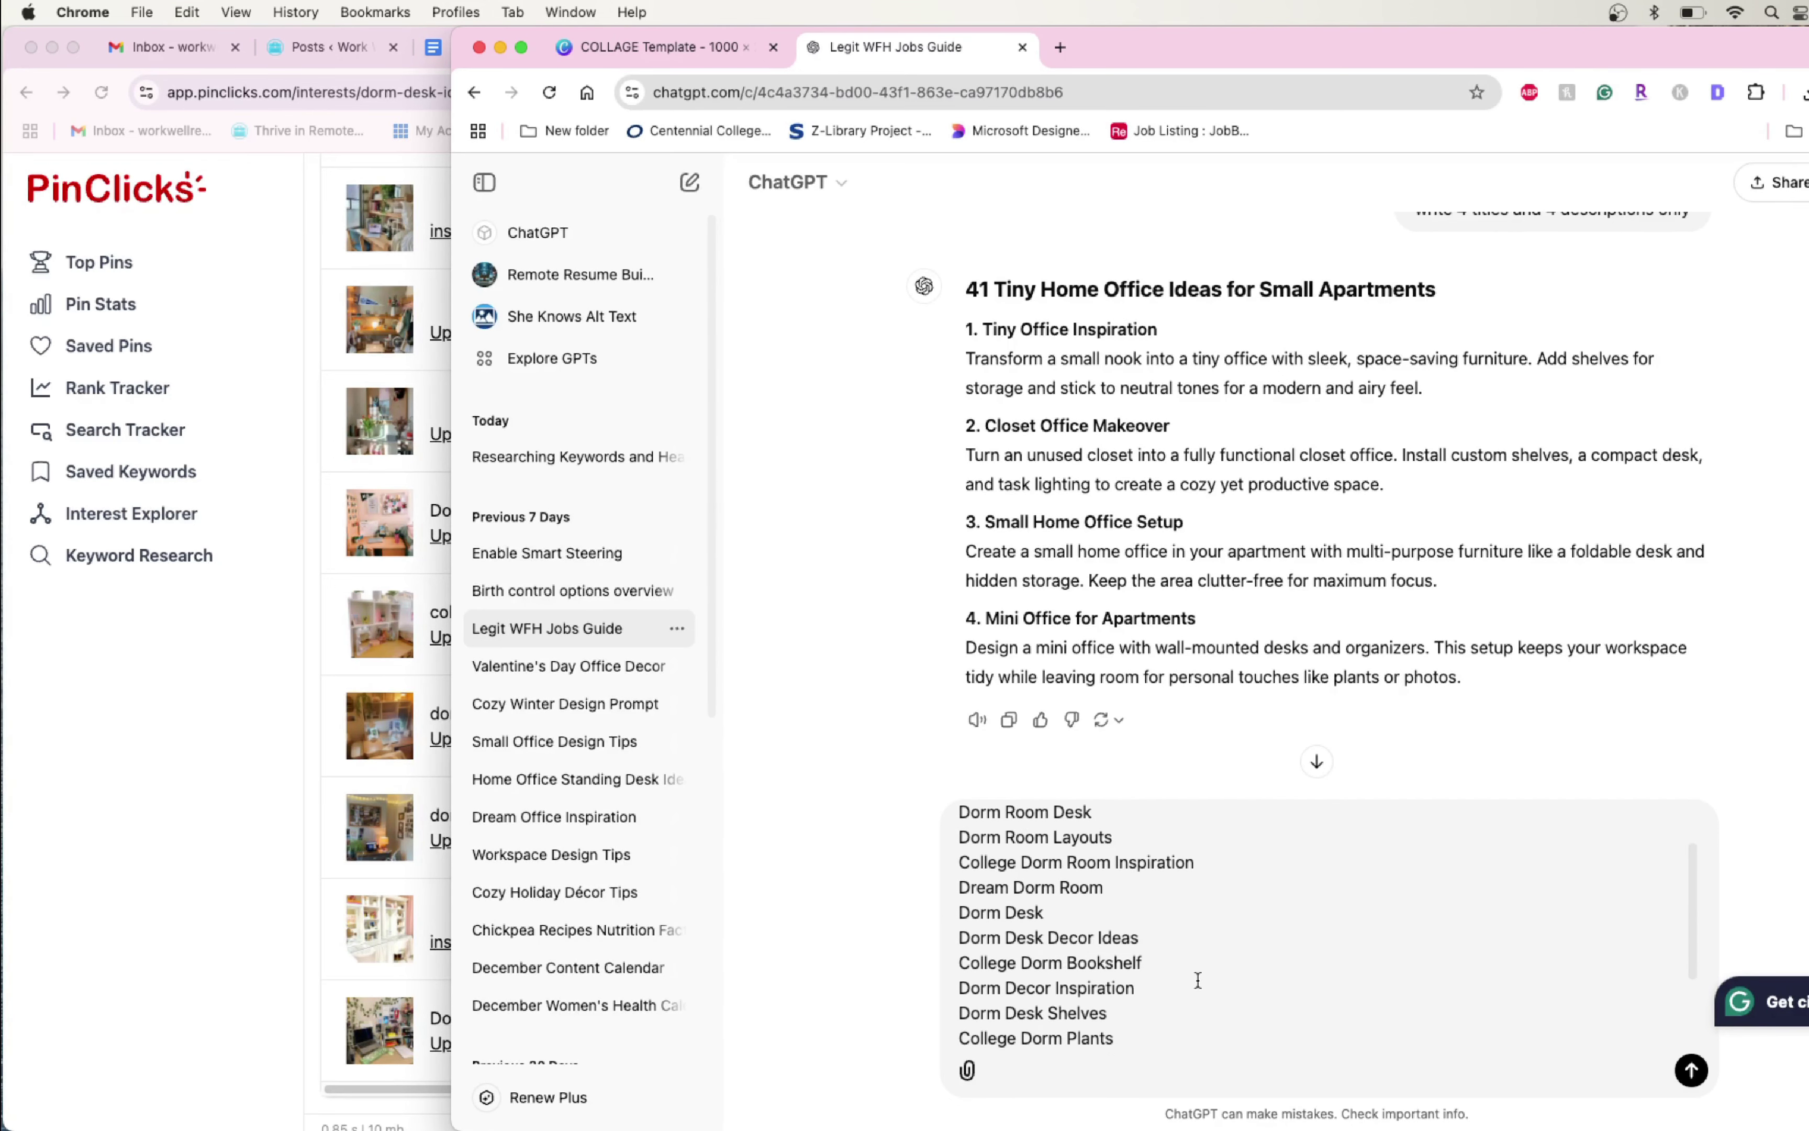
scroll(1198, 979, down, 3)
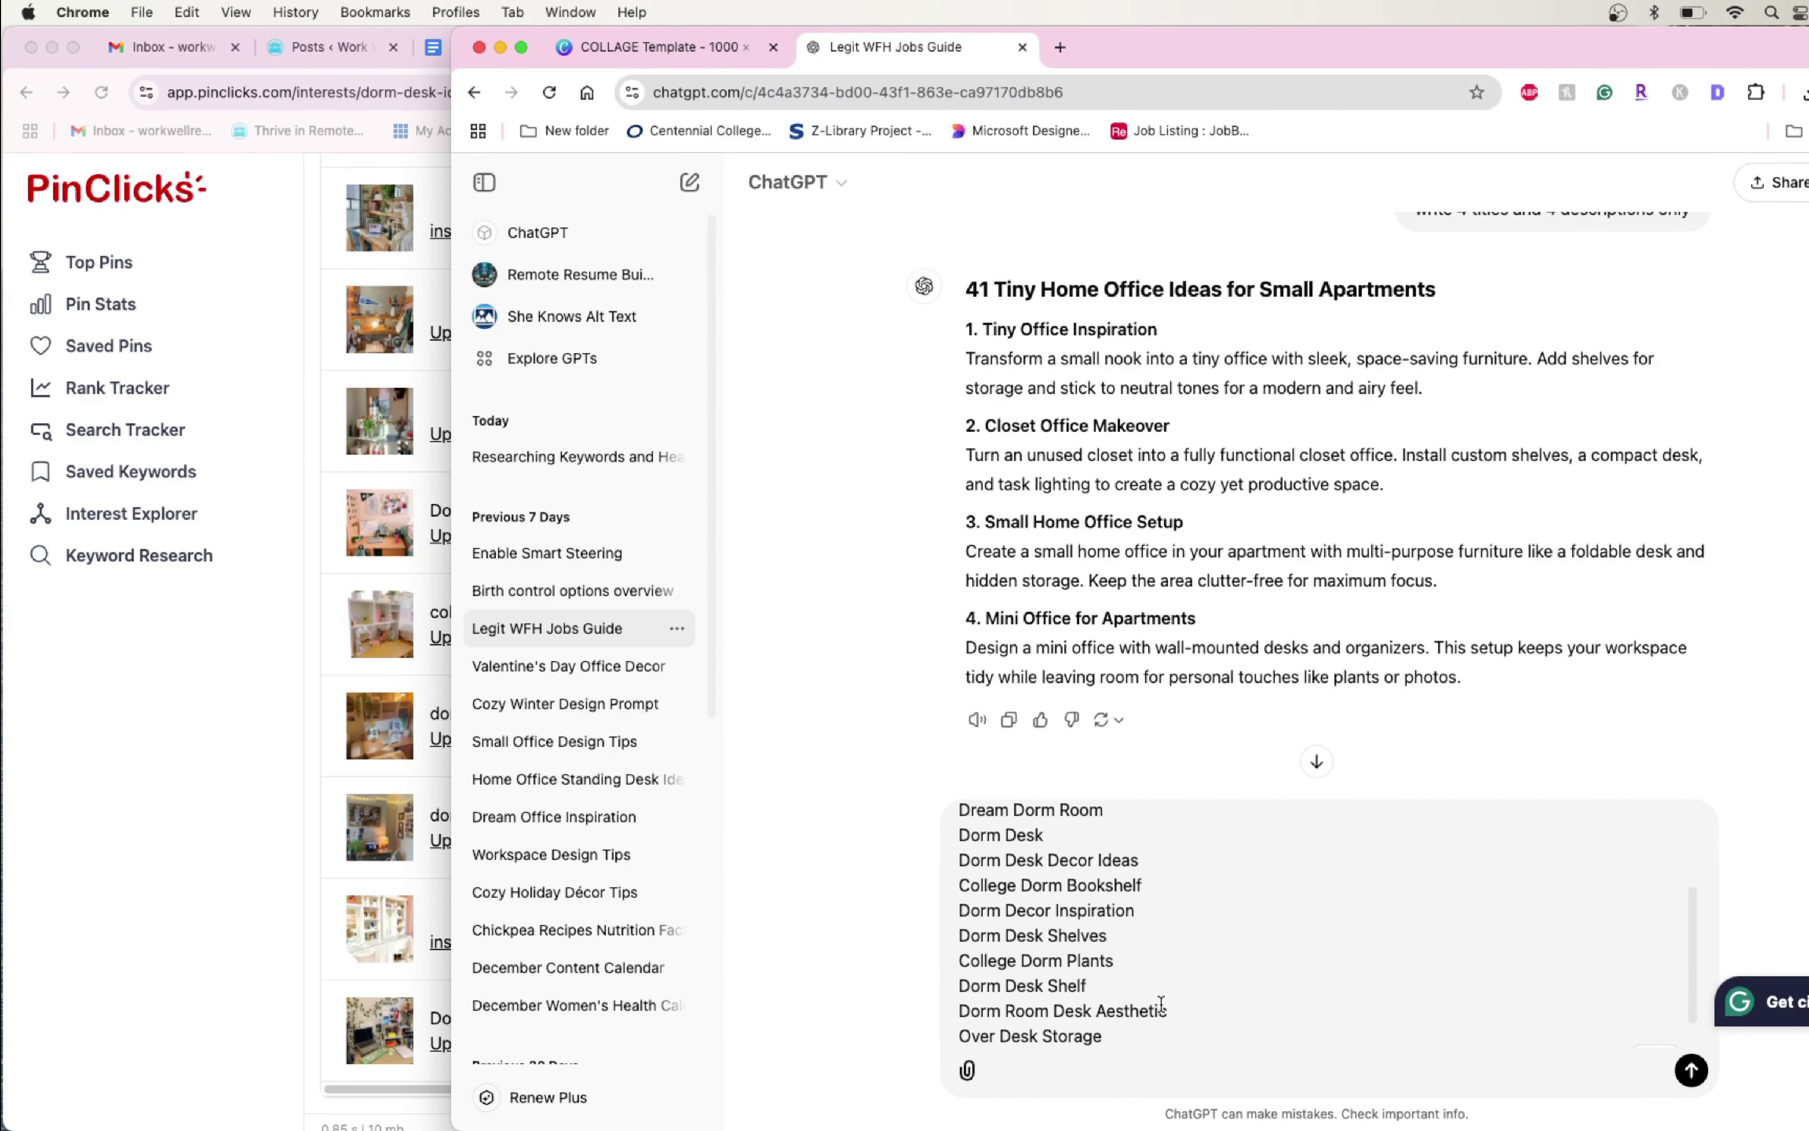
scroll(1161, 1005, down, 1)
drag(1103, 1003, 978, 1003)
key(BackSpace)
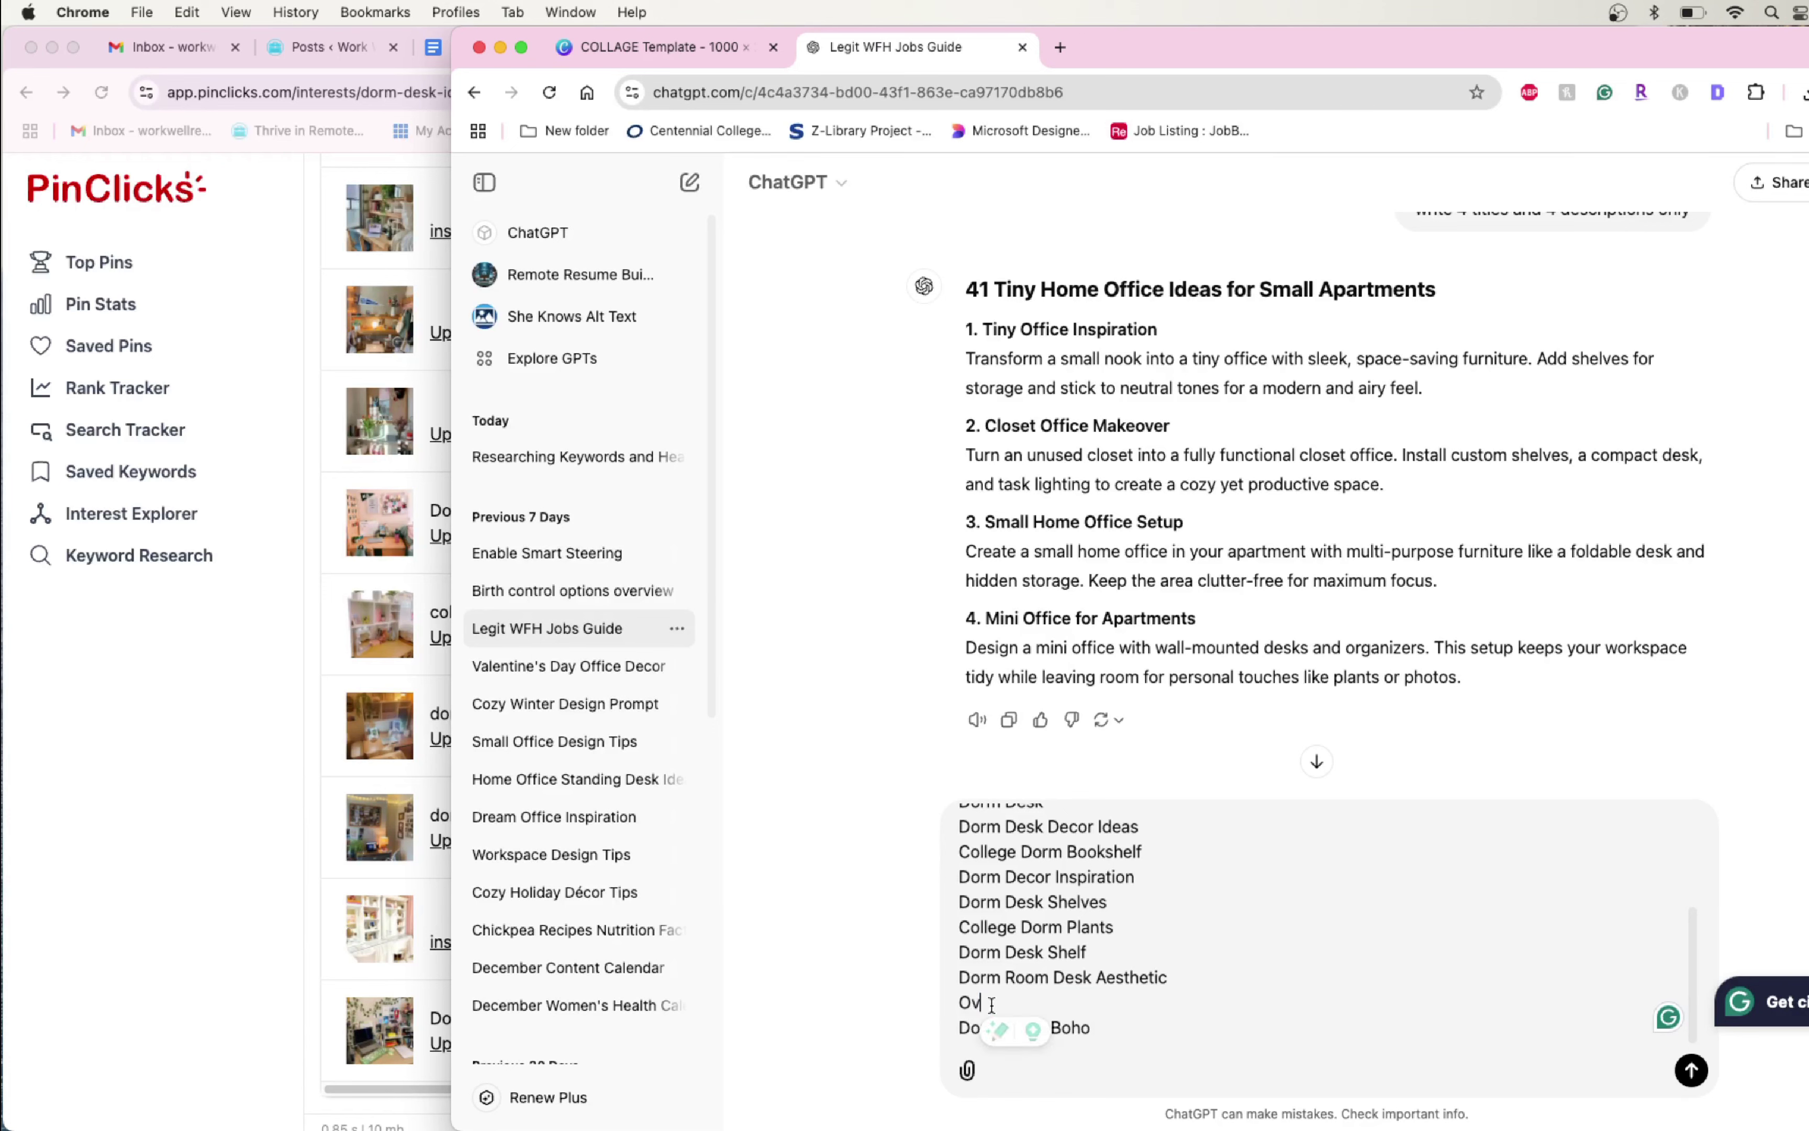
key(BackSpace)
key(BackSpace)
key(BackSpace)
Delete the "College Dorm Plants" keyword from the prompt's keyword list and check the remaining list up to its first line
scroll(1049, 998, up, 2)
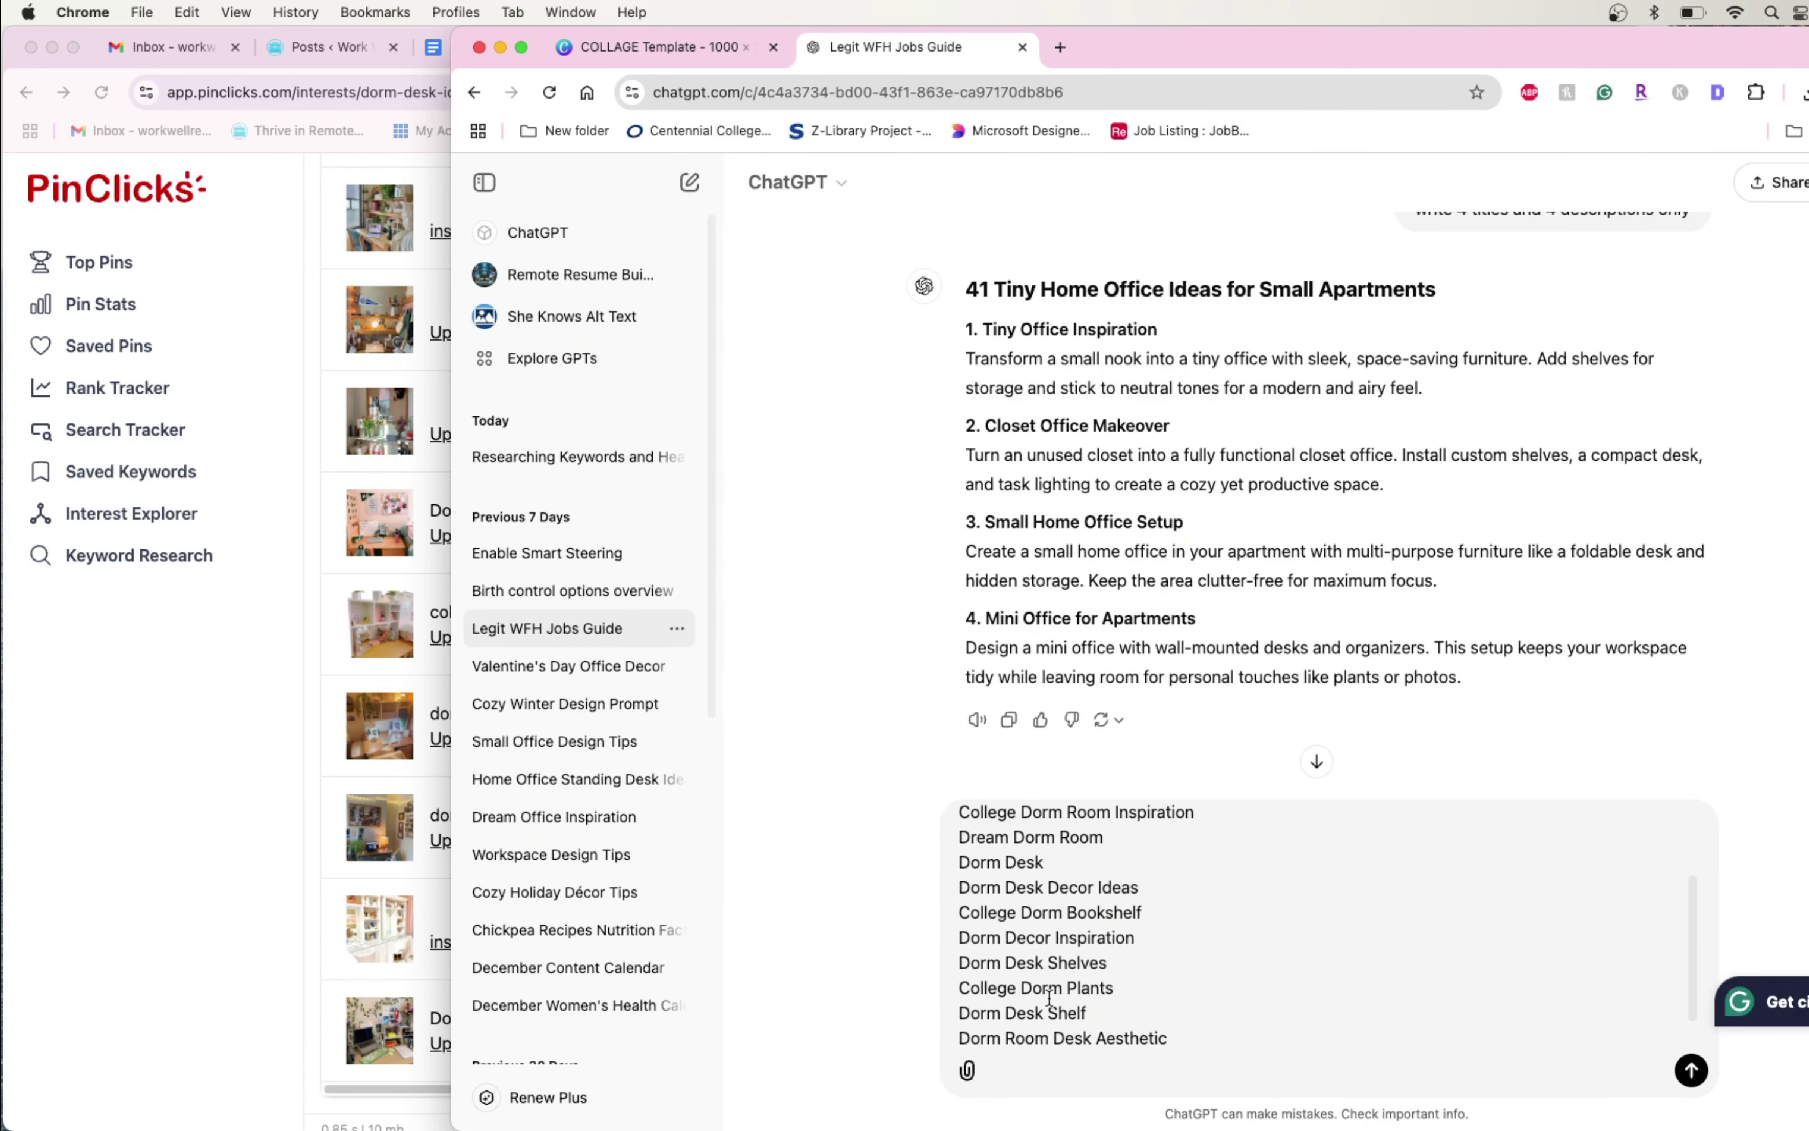
drag(1115, 991, 986, 995)
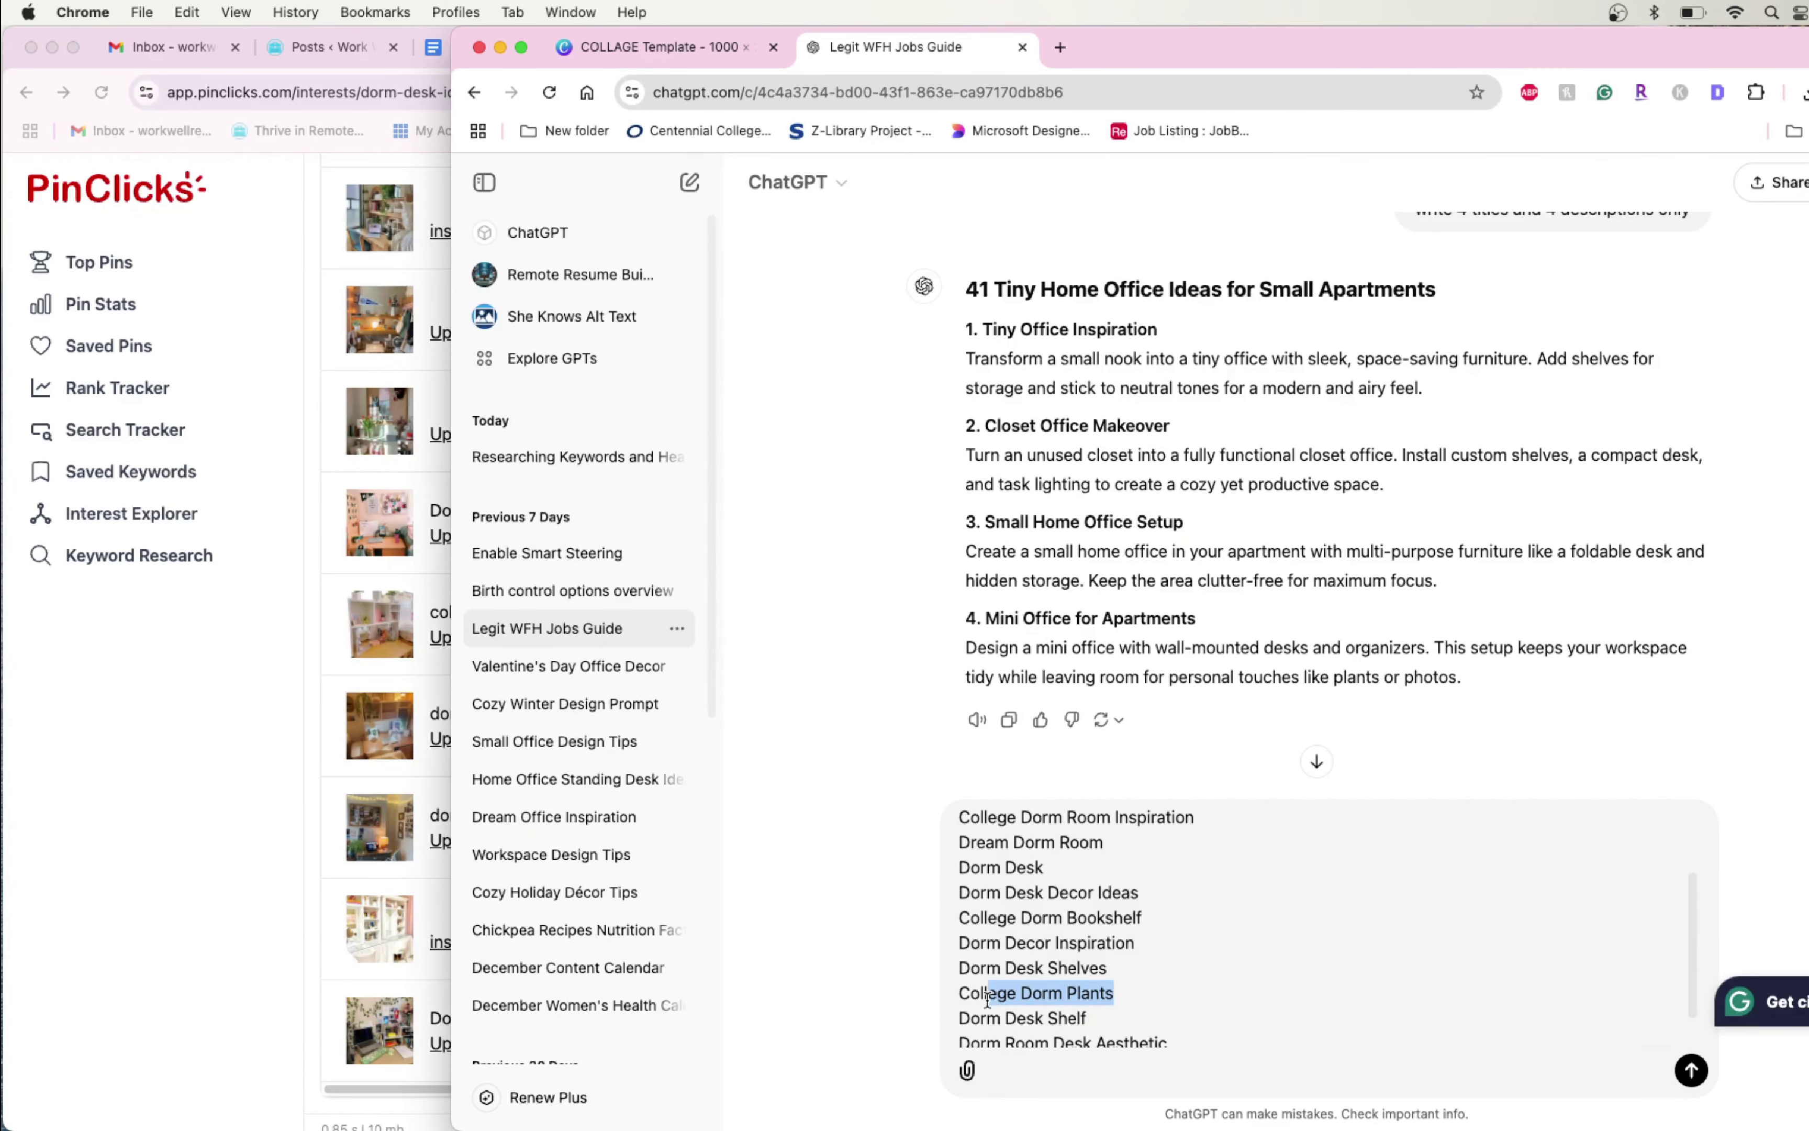
key(BackSpace)
key(BackSpace)
key(BackSpace)
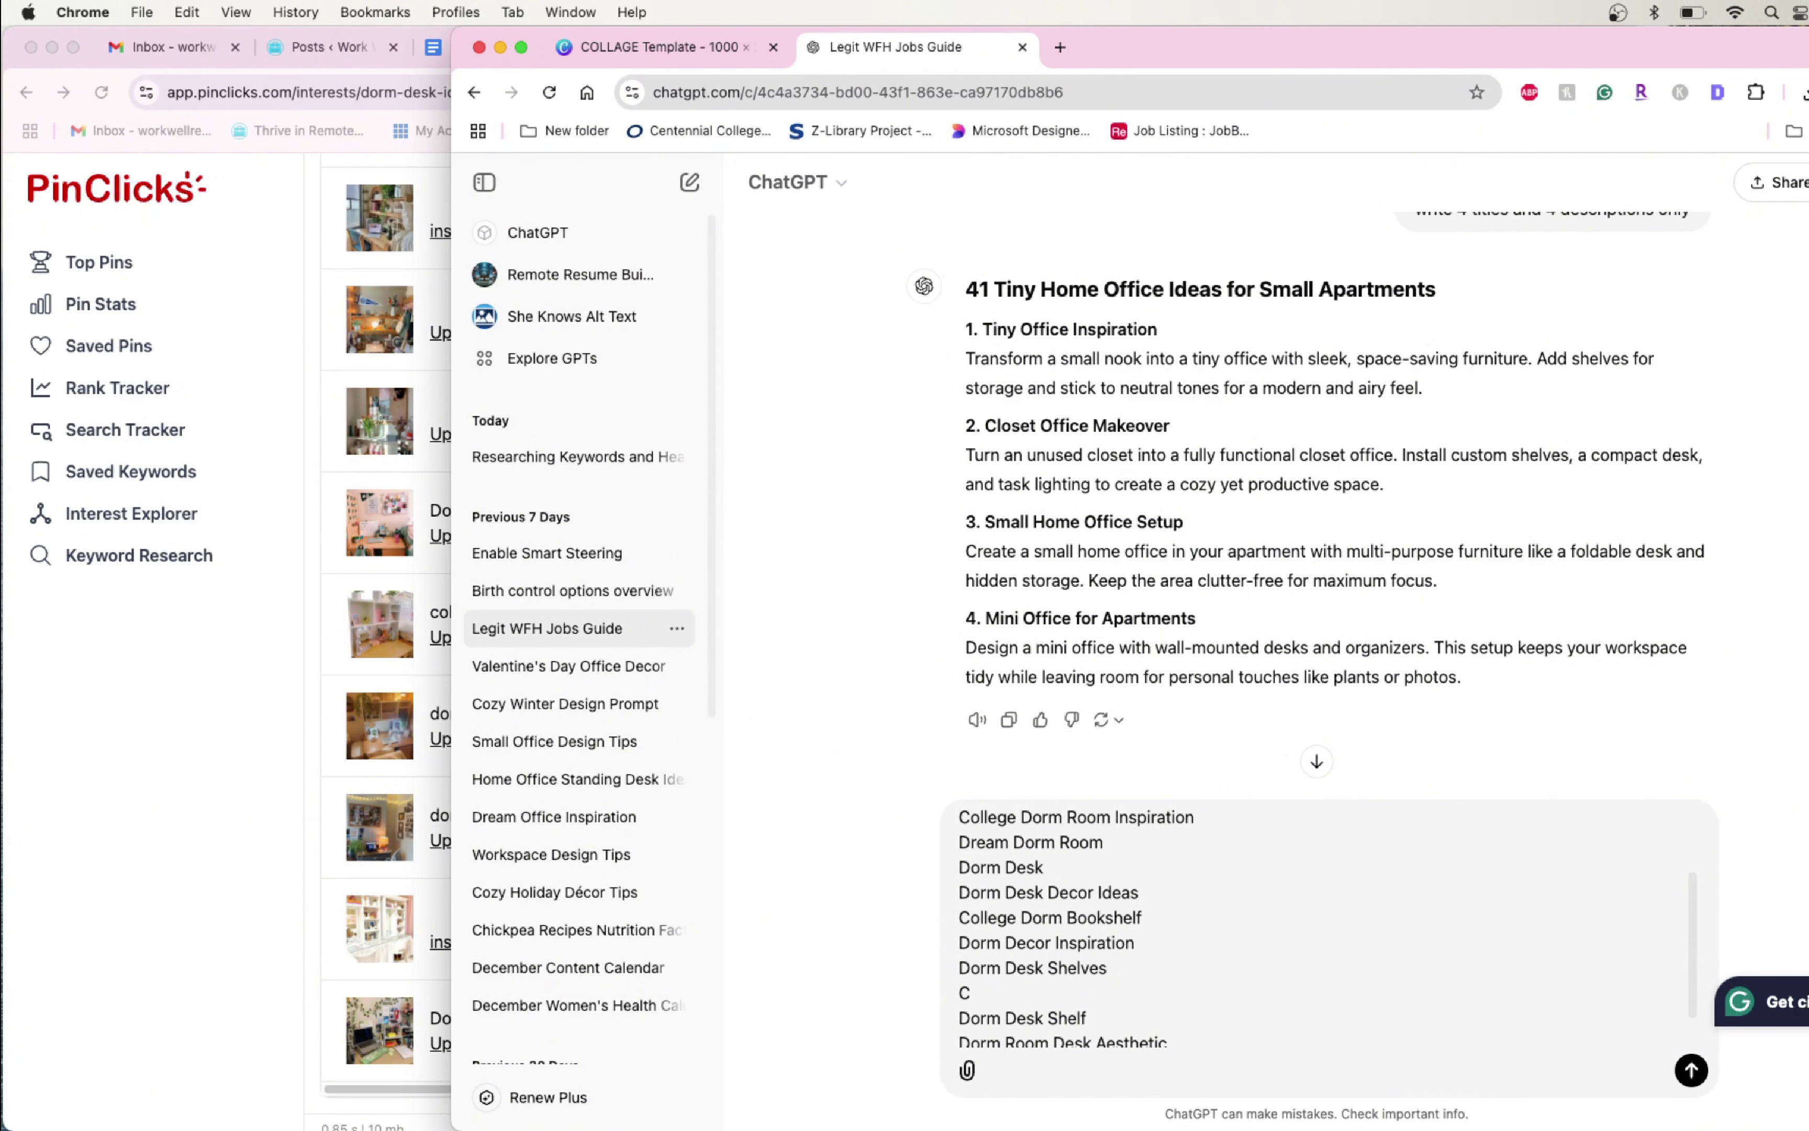
scroll(1283, 818, up, 3)
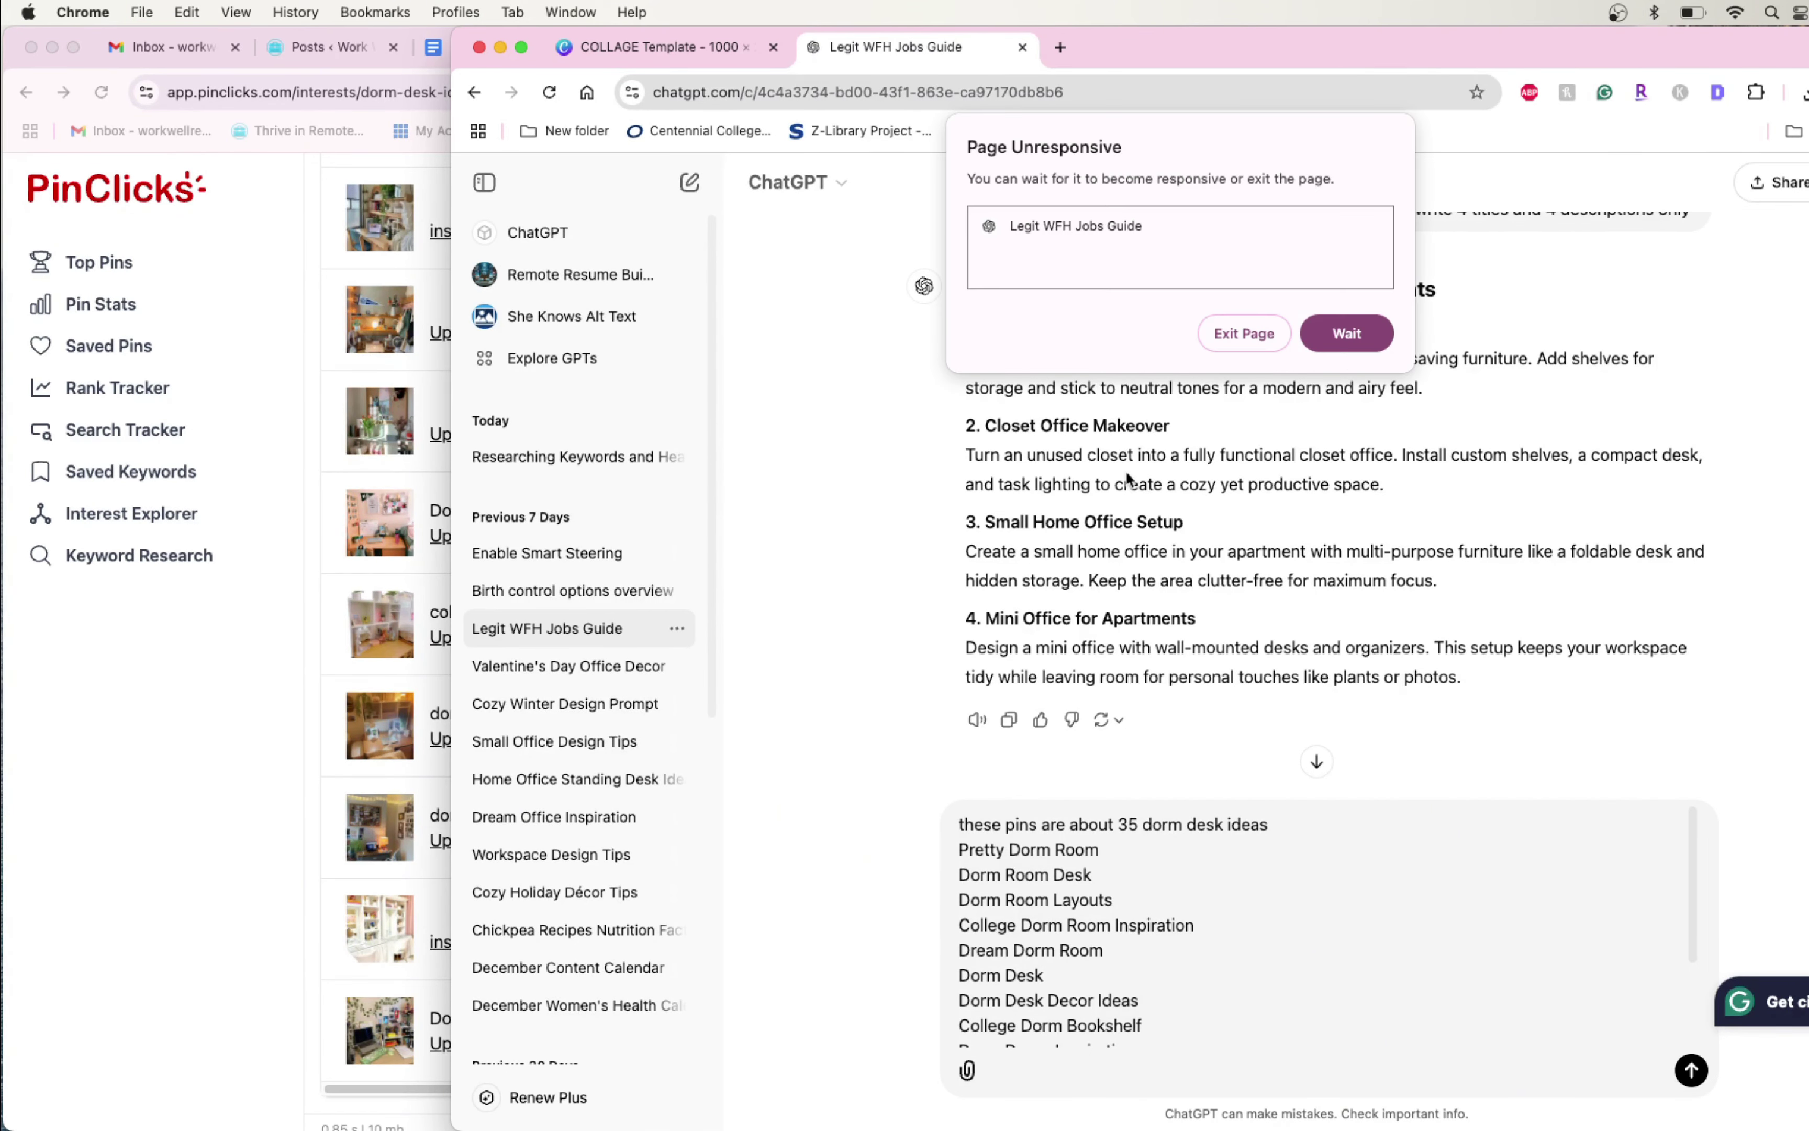
Examine the annotated interests of the top pins on the PinClicks dorm desk ideas interest page
click(358, 625)
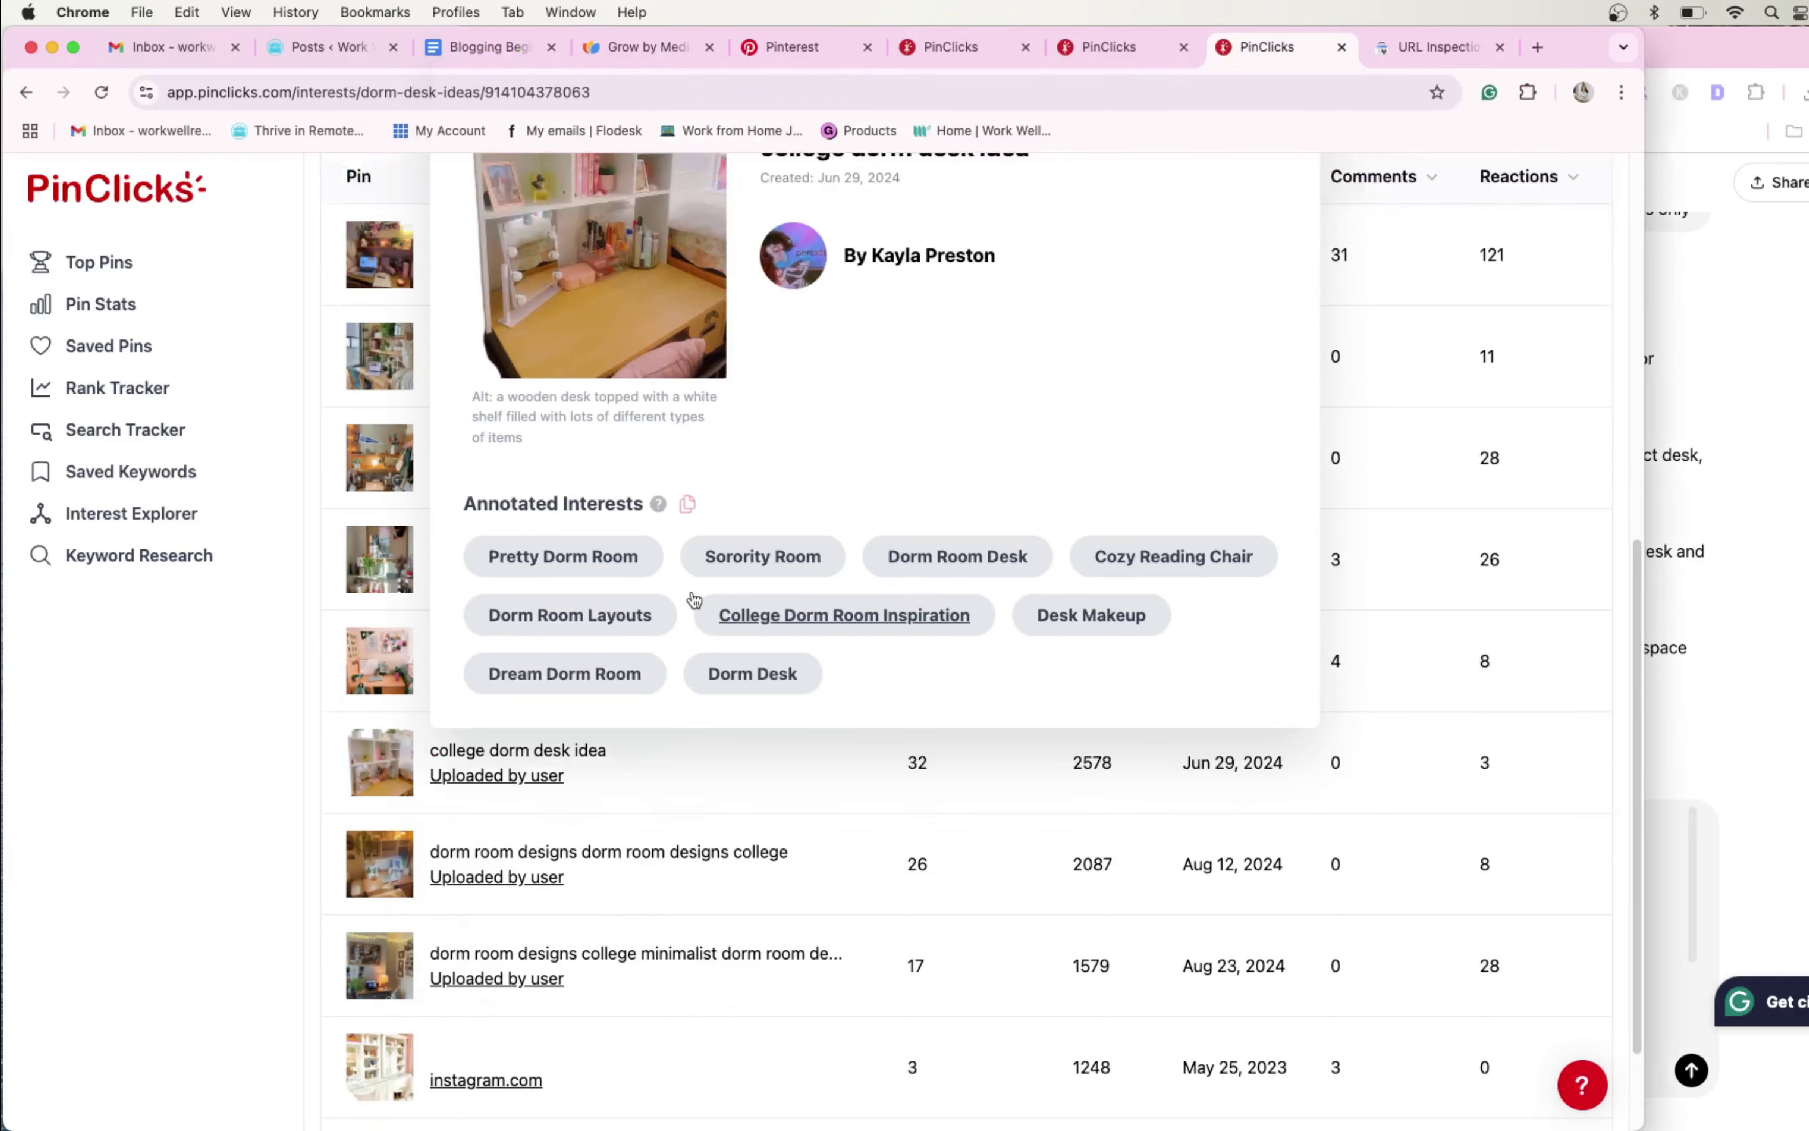
scroll(531, 529, up, 10)
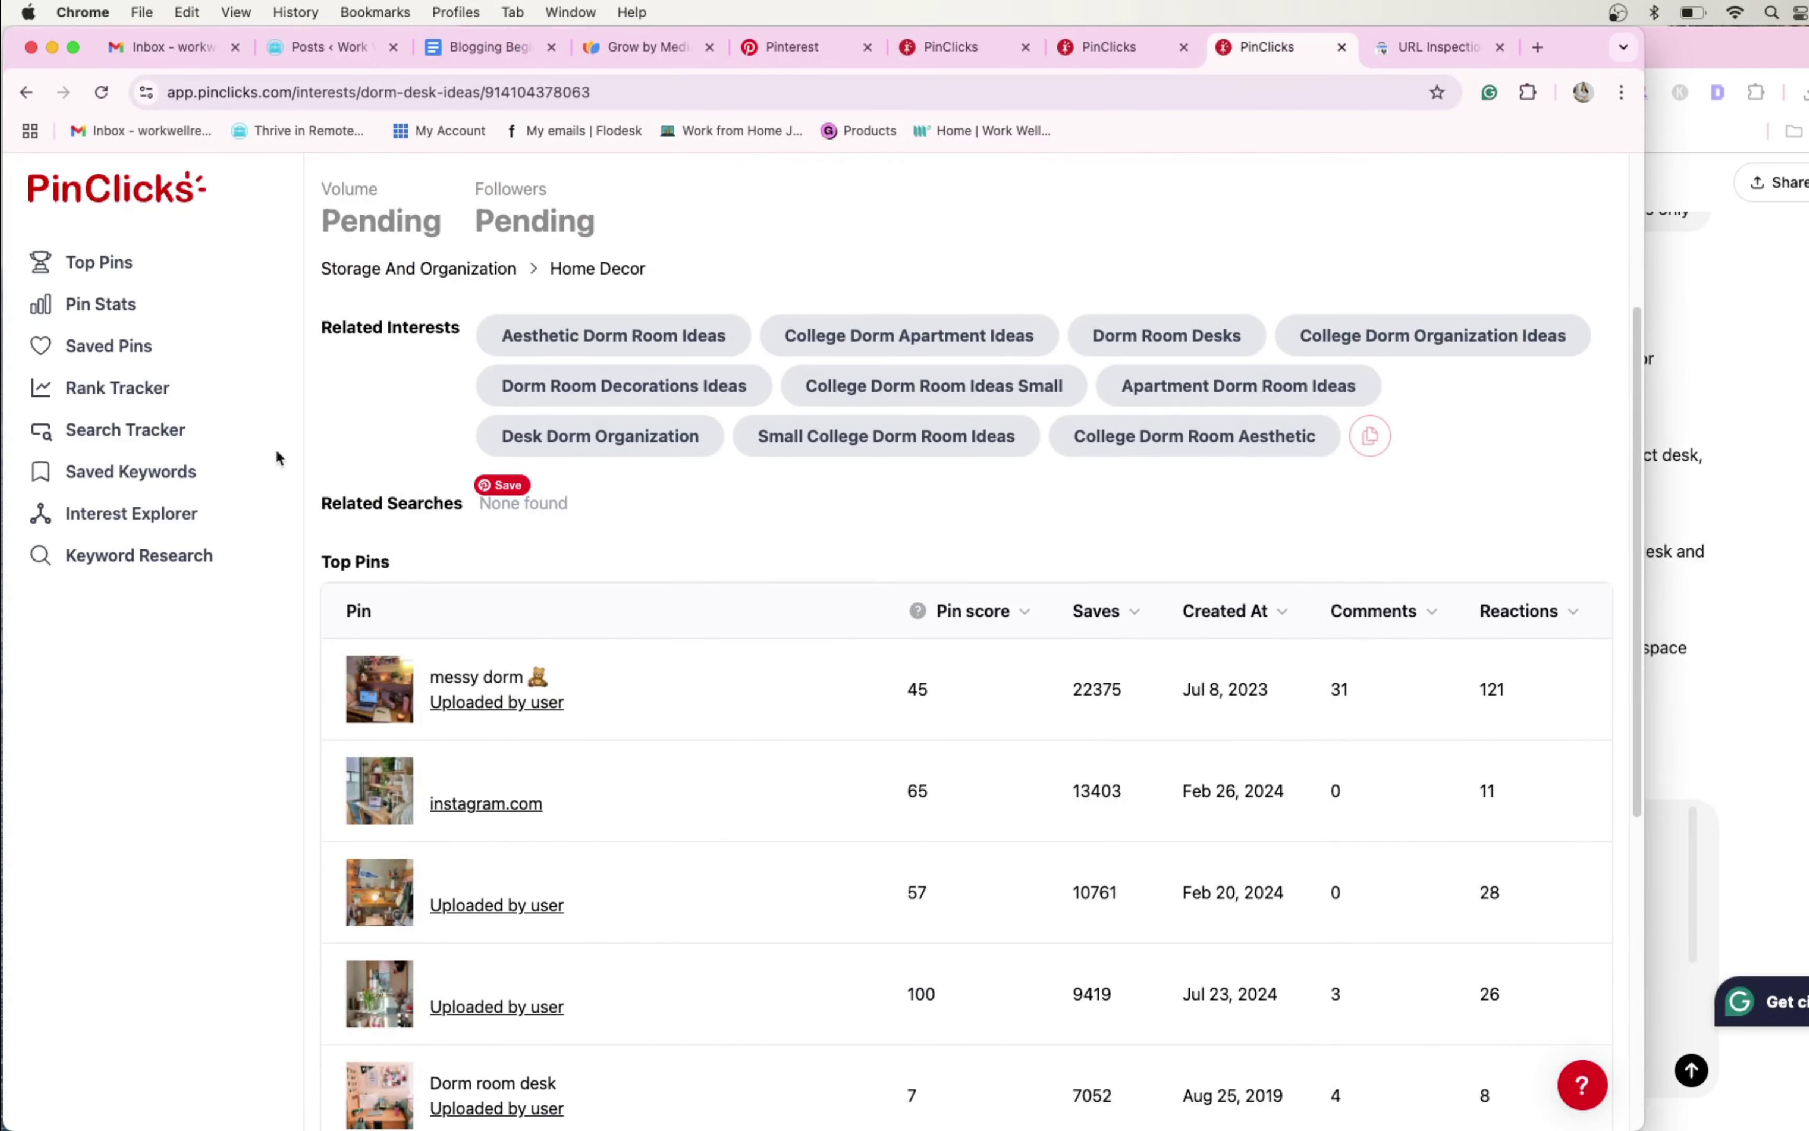
scroll(379, 361, down, 6)
scroll(381, 404, up, 2)
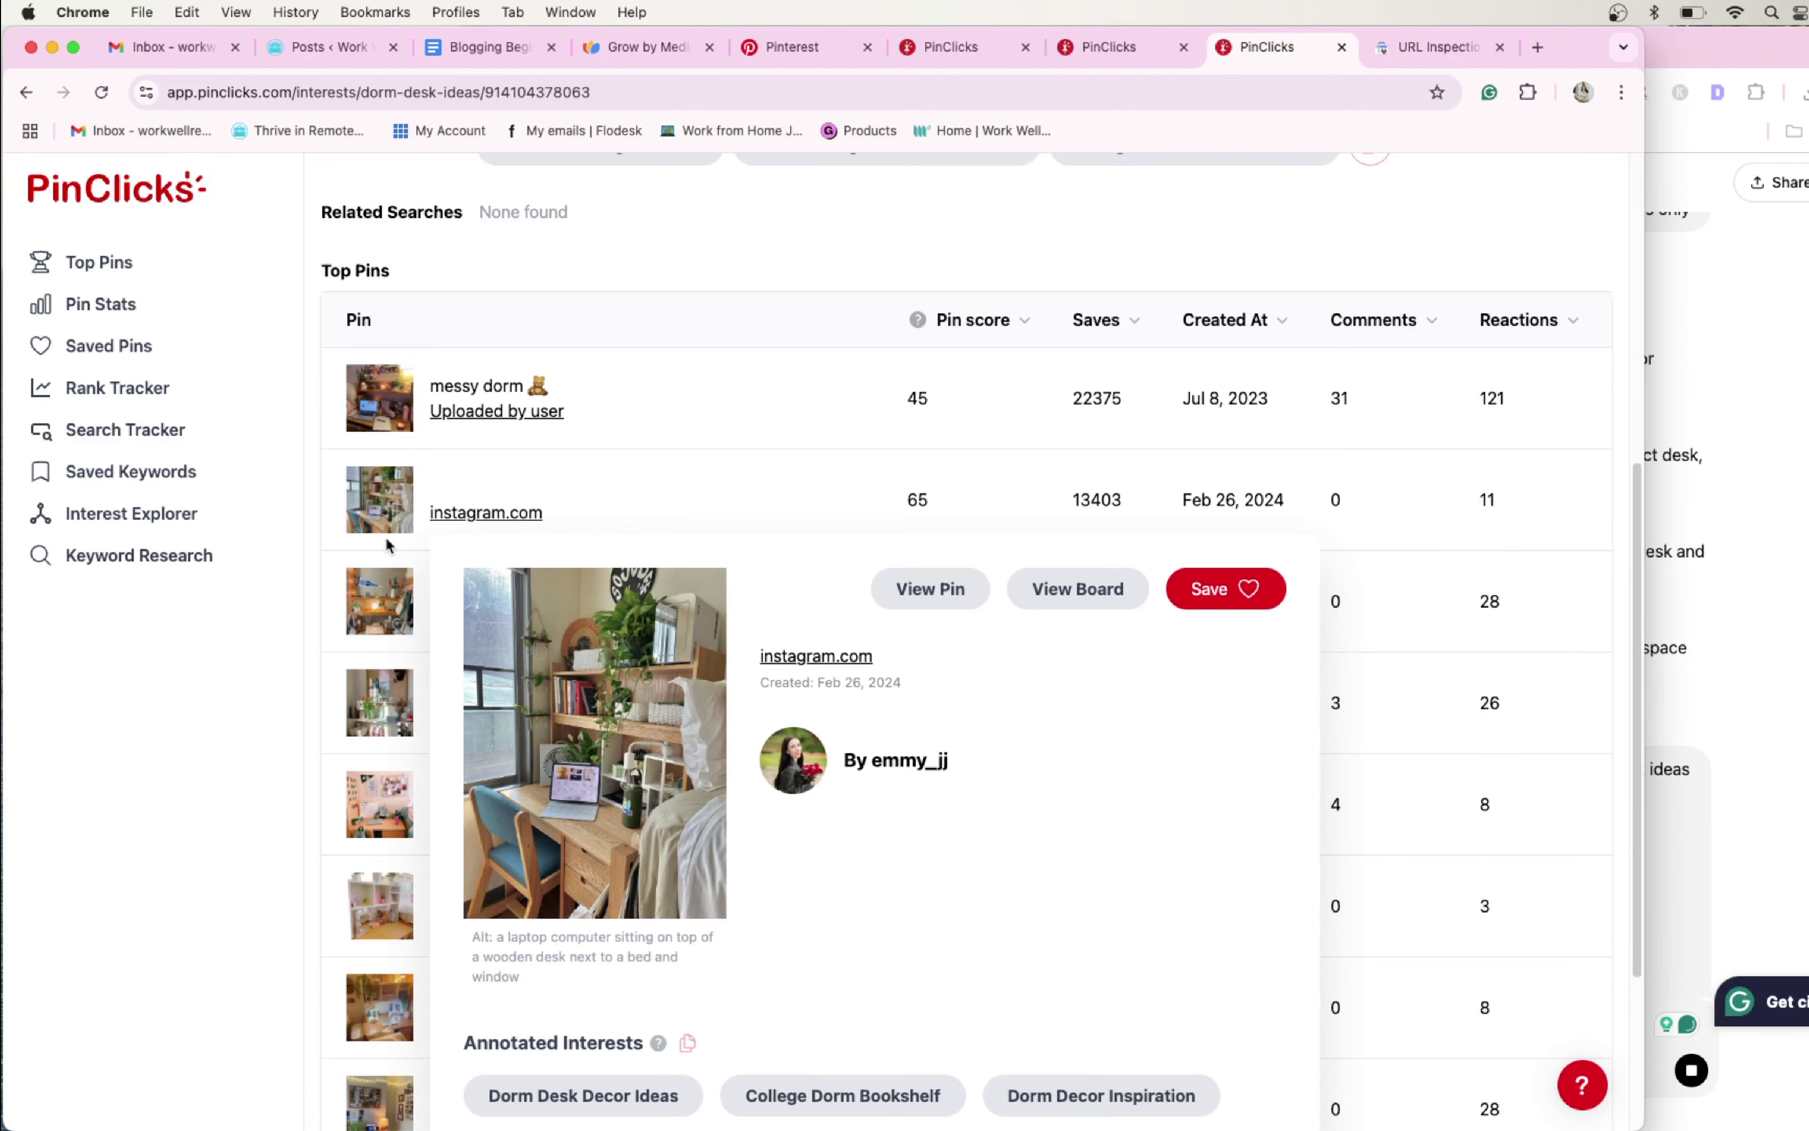
scroll(390, 576, down, 6)
scroll(395, 606, up, 2)
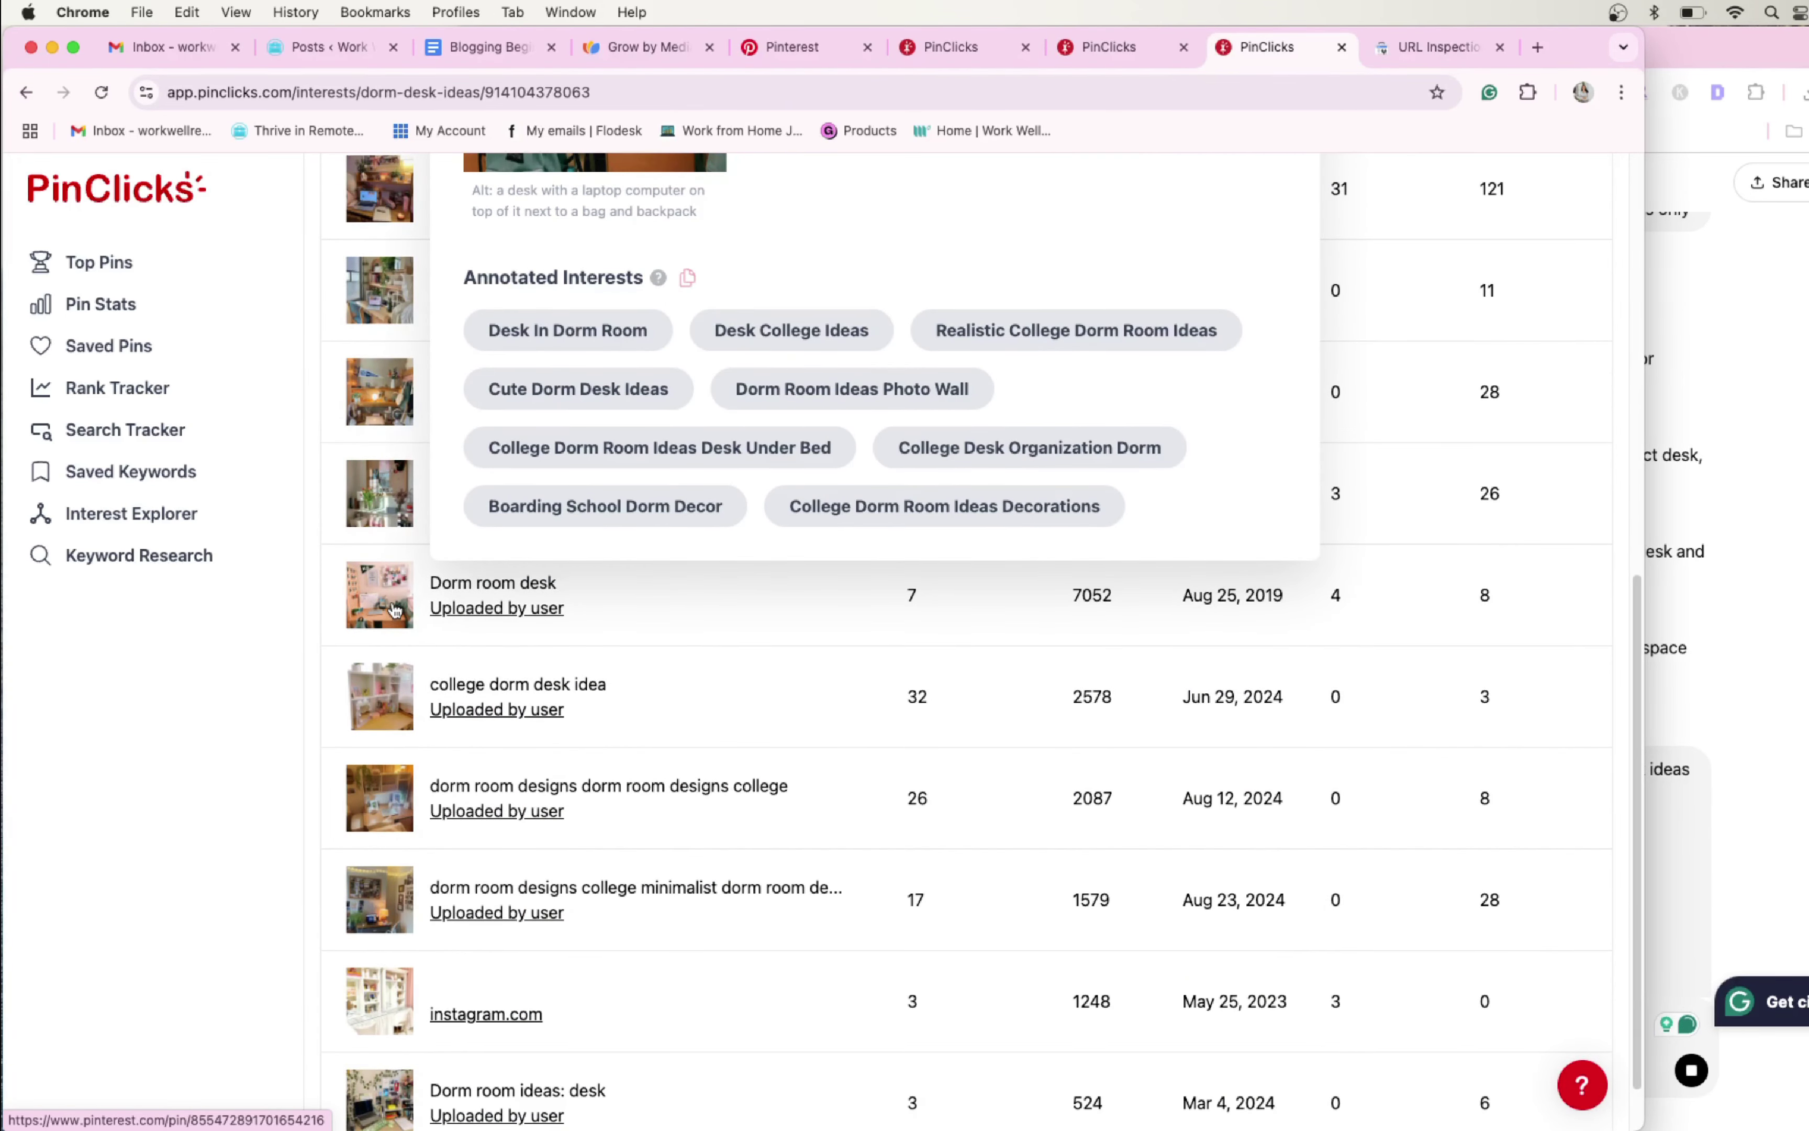
scroll(395, 609, up, 1)
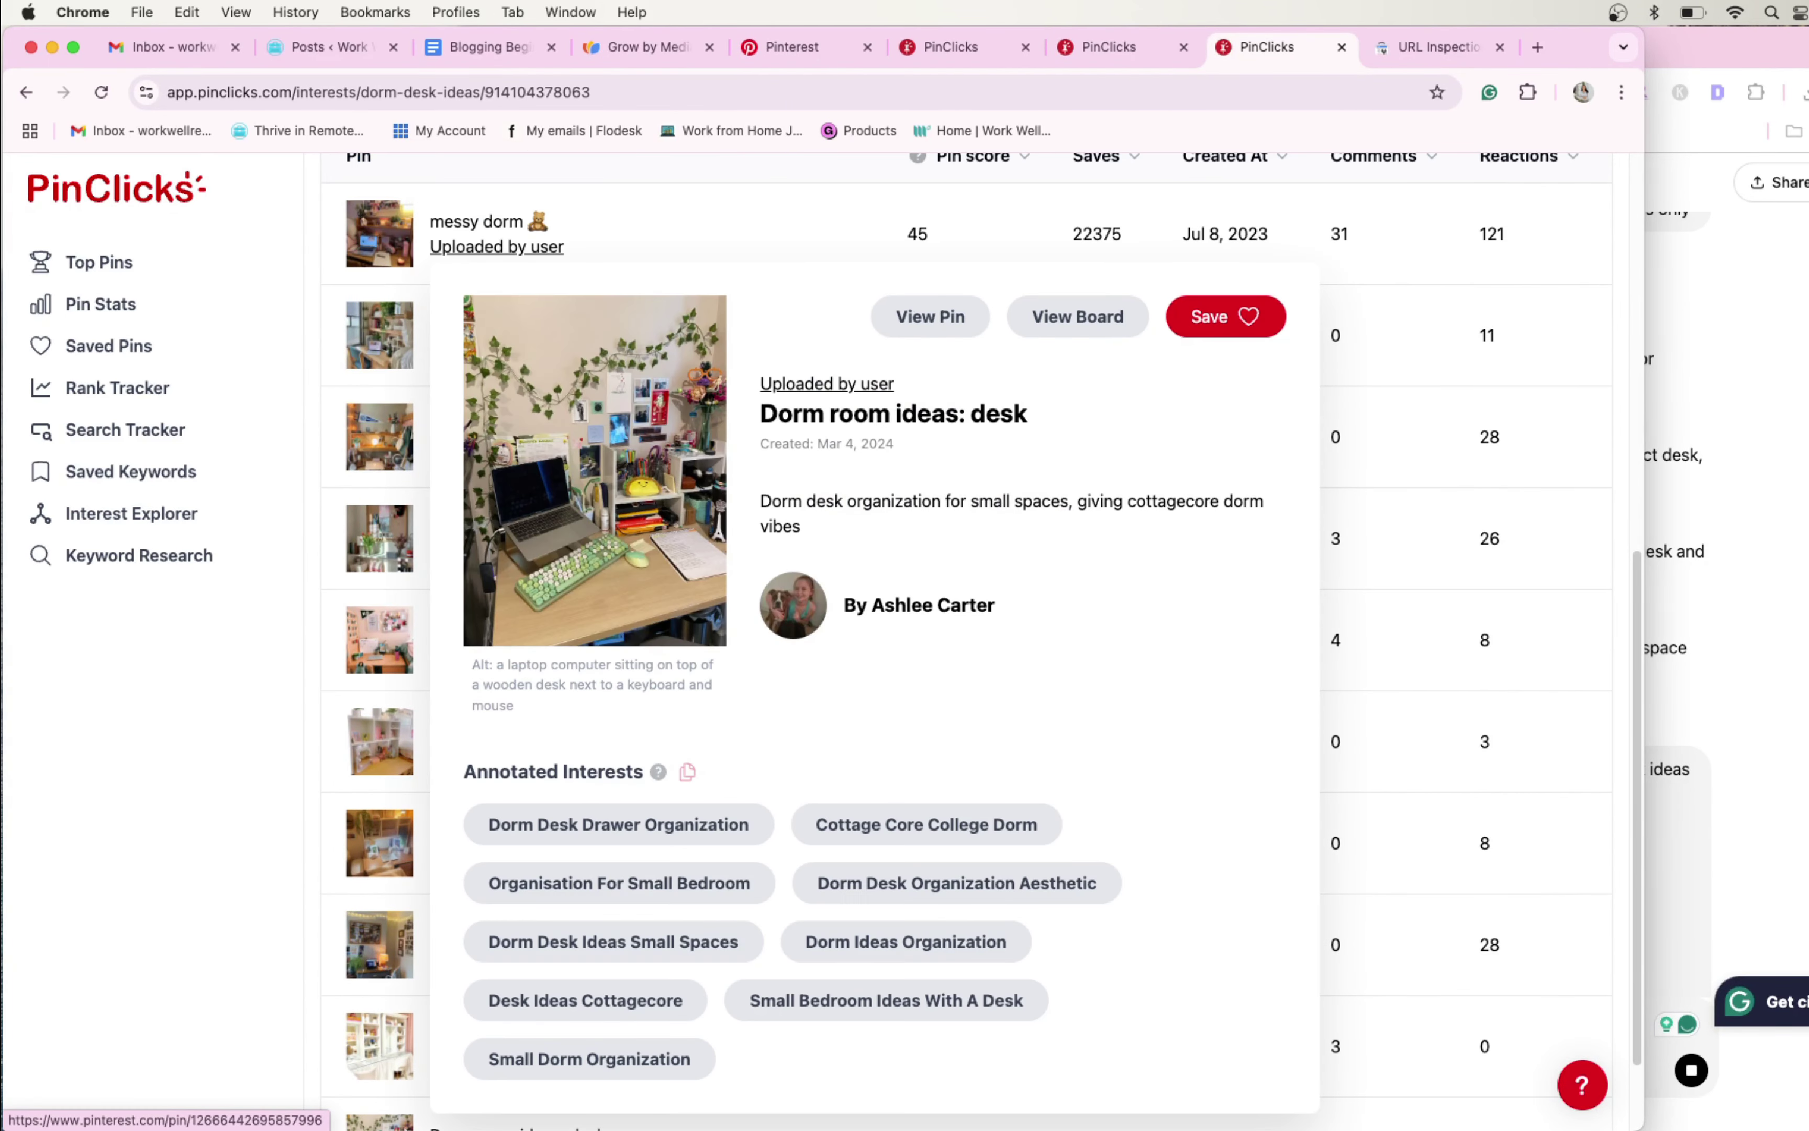
scroll(379, 1107, down, 2)
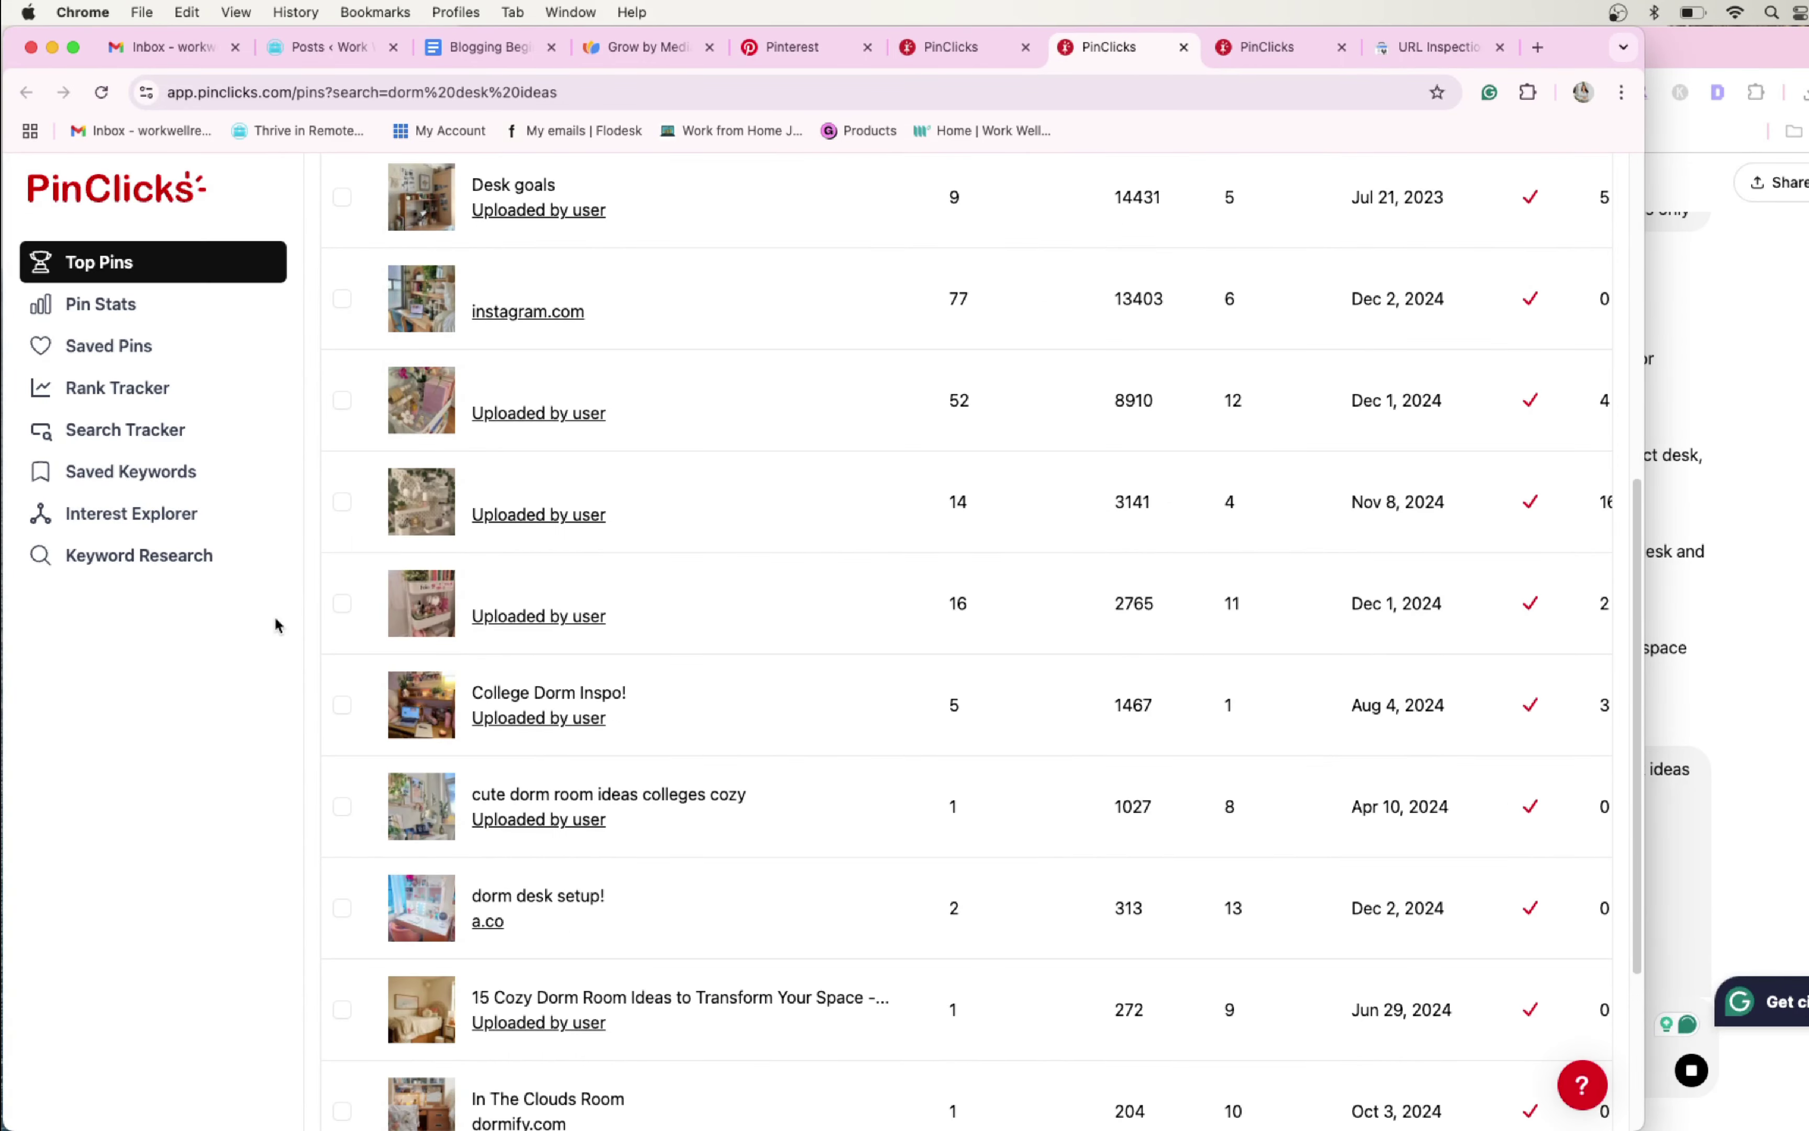
Examine the annotated interests and titles of the lower pins in the PinClicks Top Pins search, then return to ChatGPT
scroll(538, 718, down, 5)
mouse_move(537, 718)
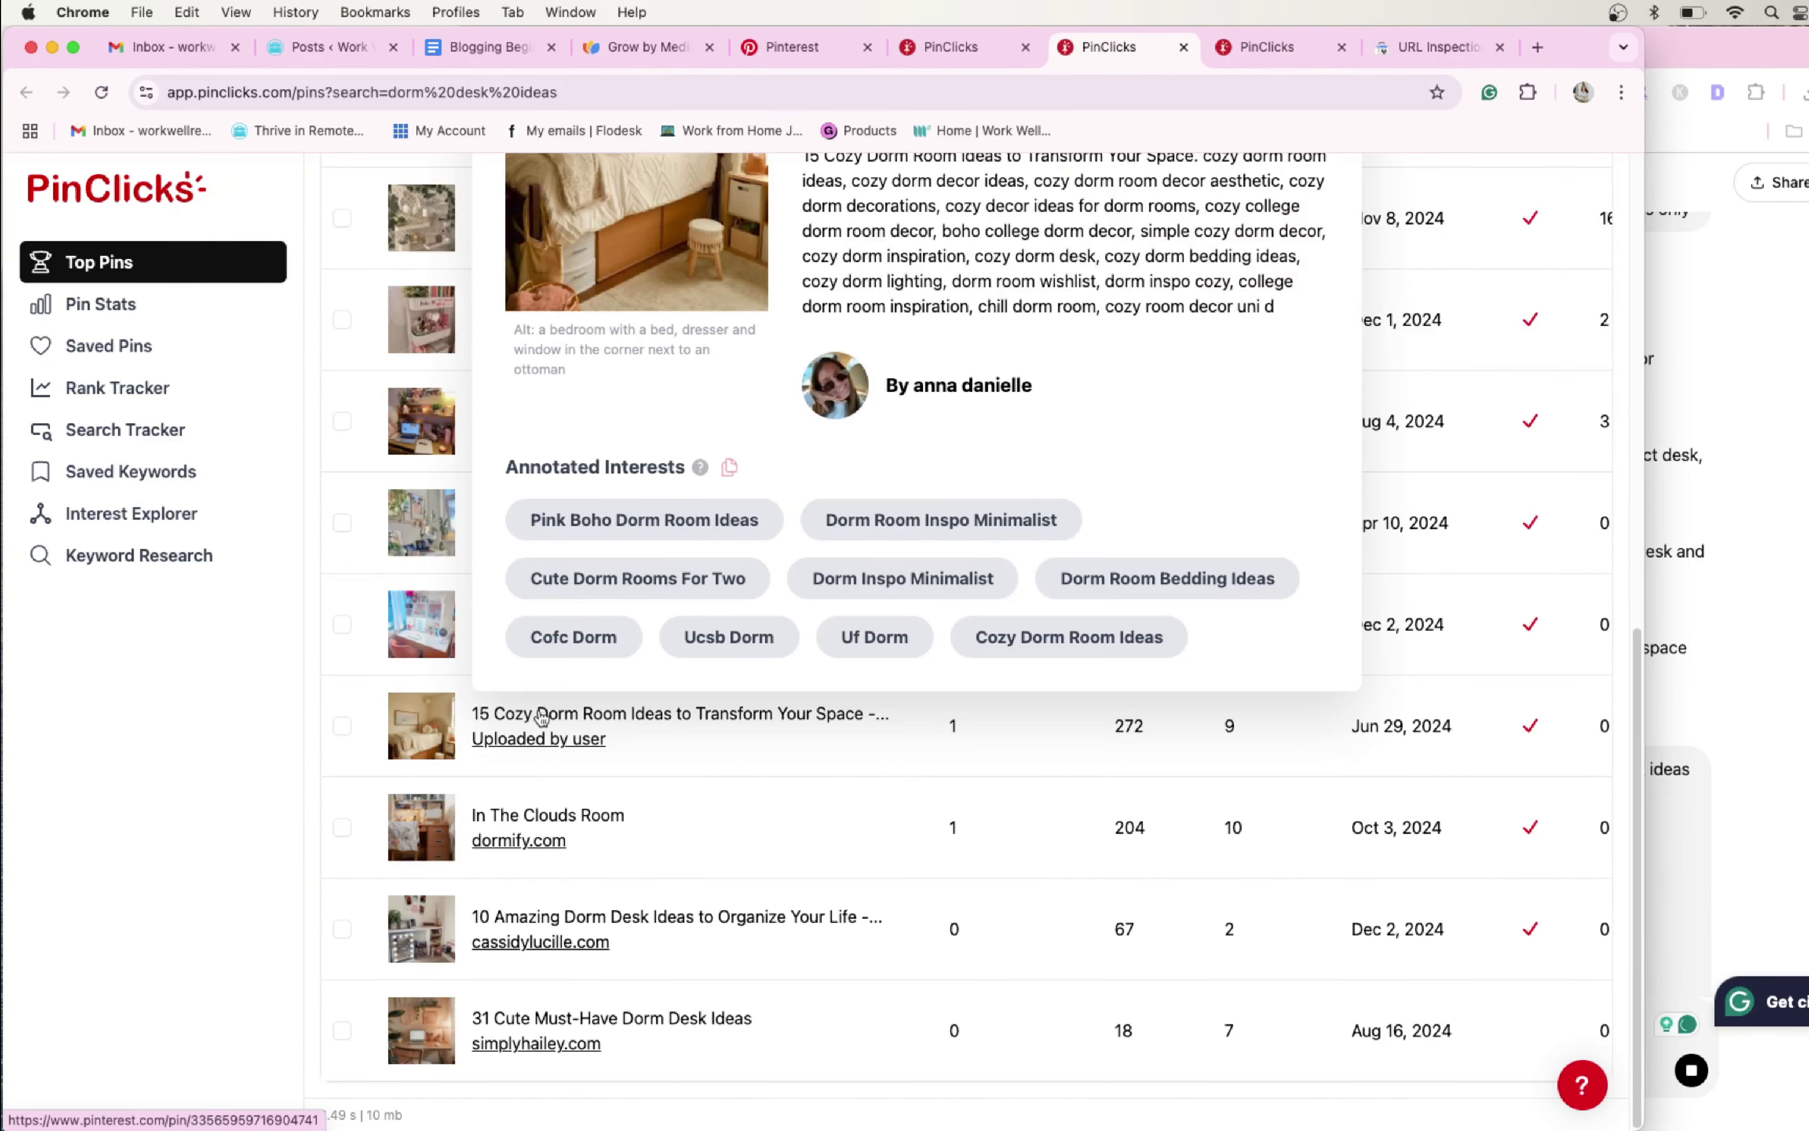
scroll(566, 724, up, 7)
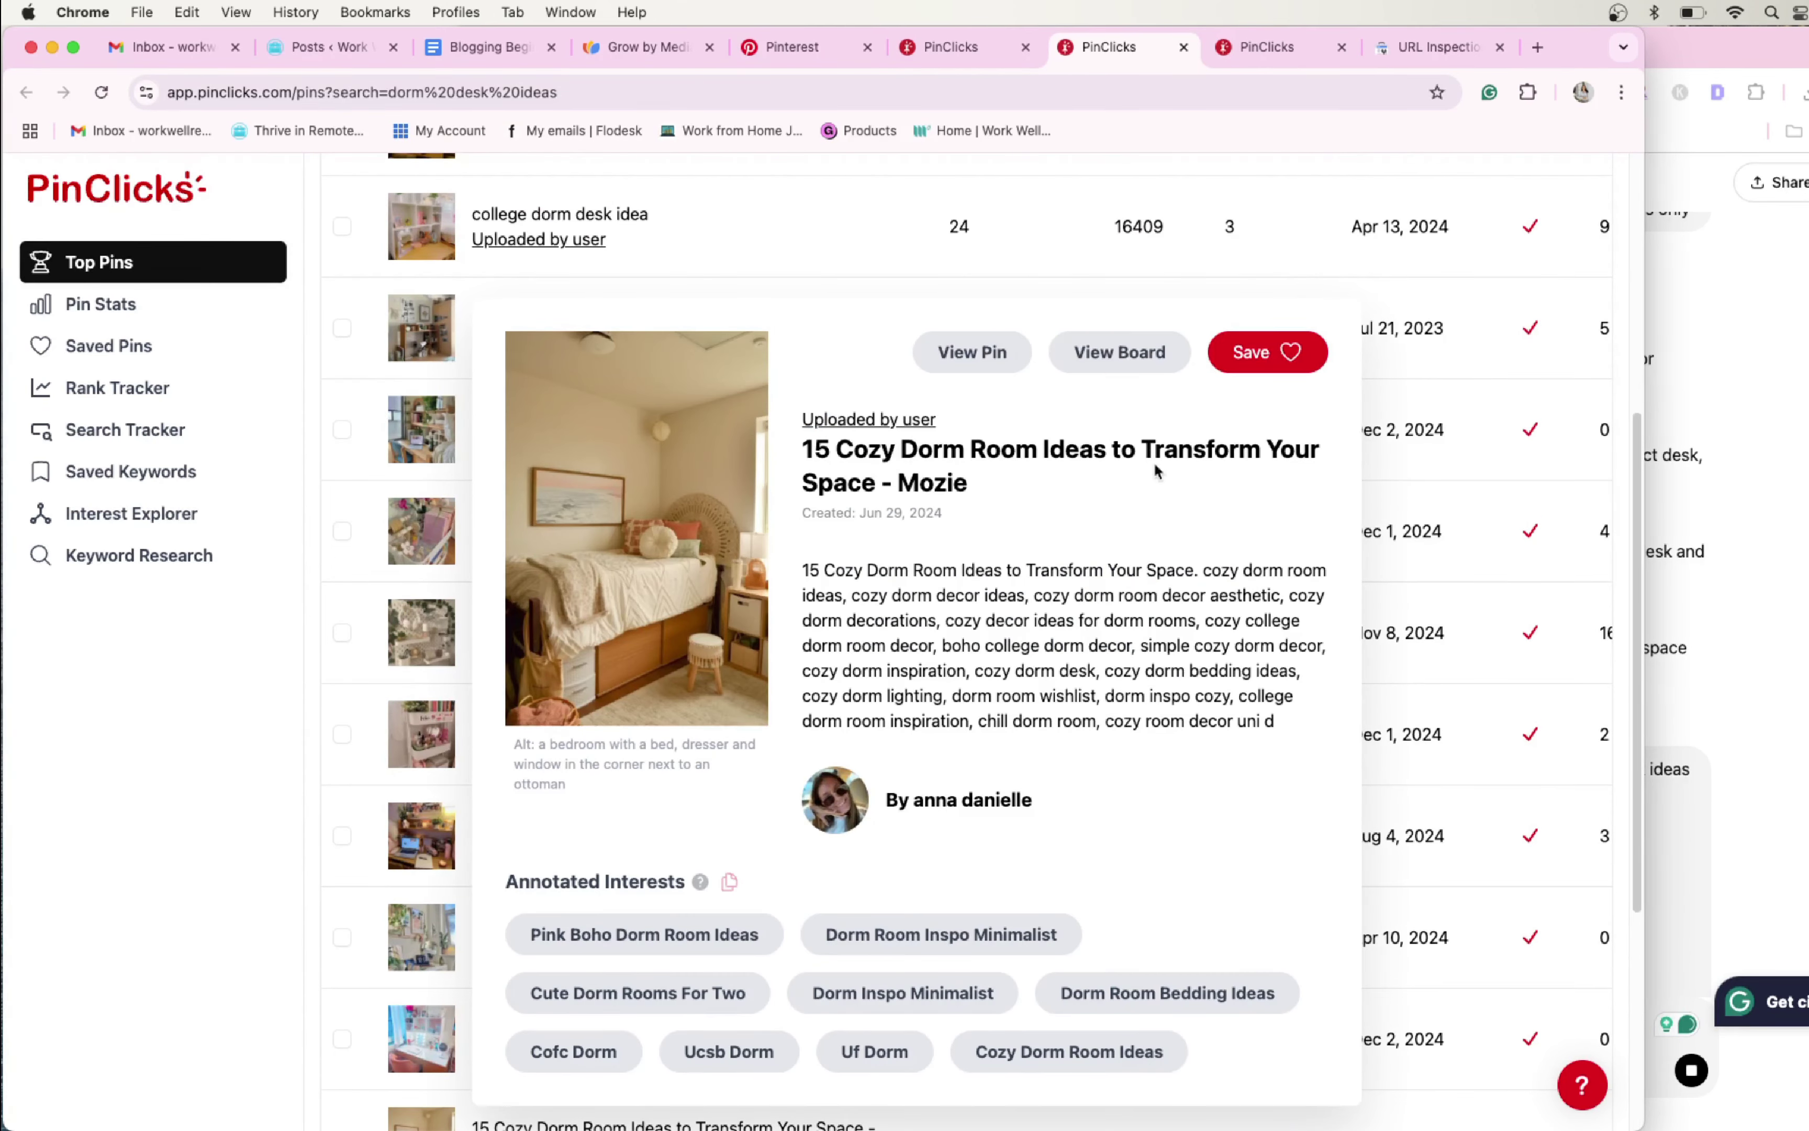
scroll(1159, 473, down, 6)
scroll(384, 910, down, 1)
mouse_move(419, 923)
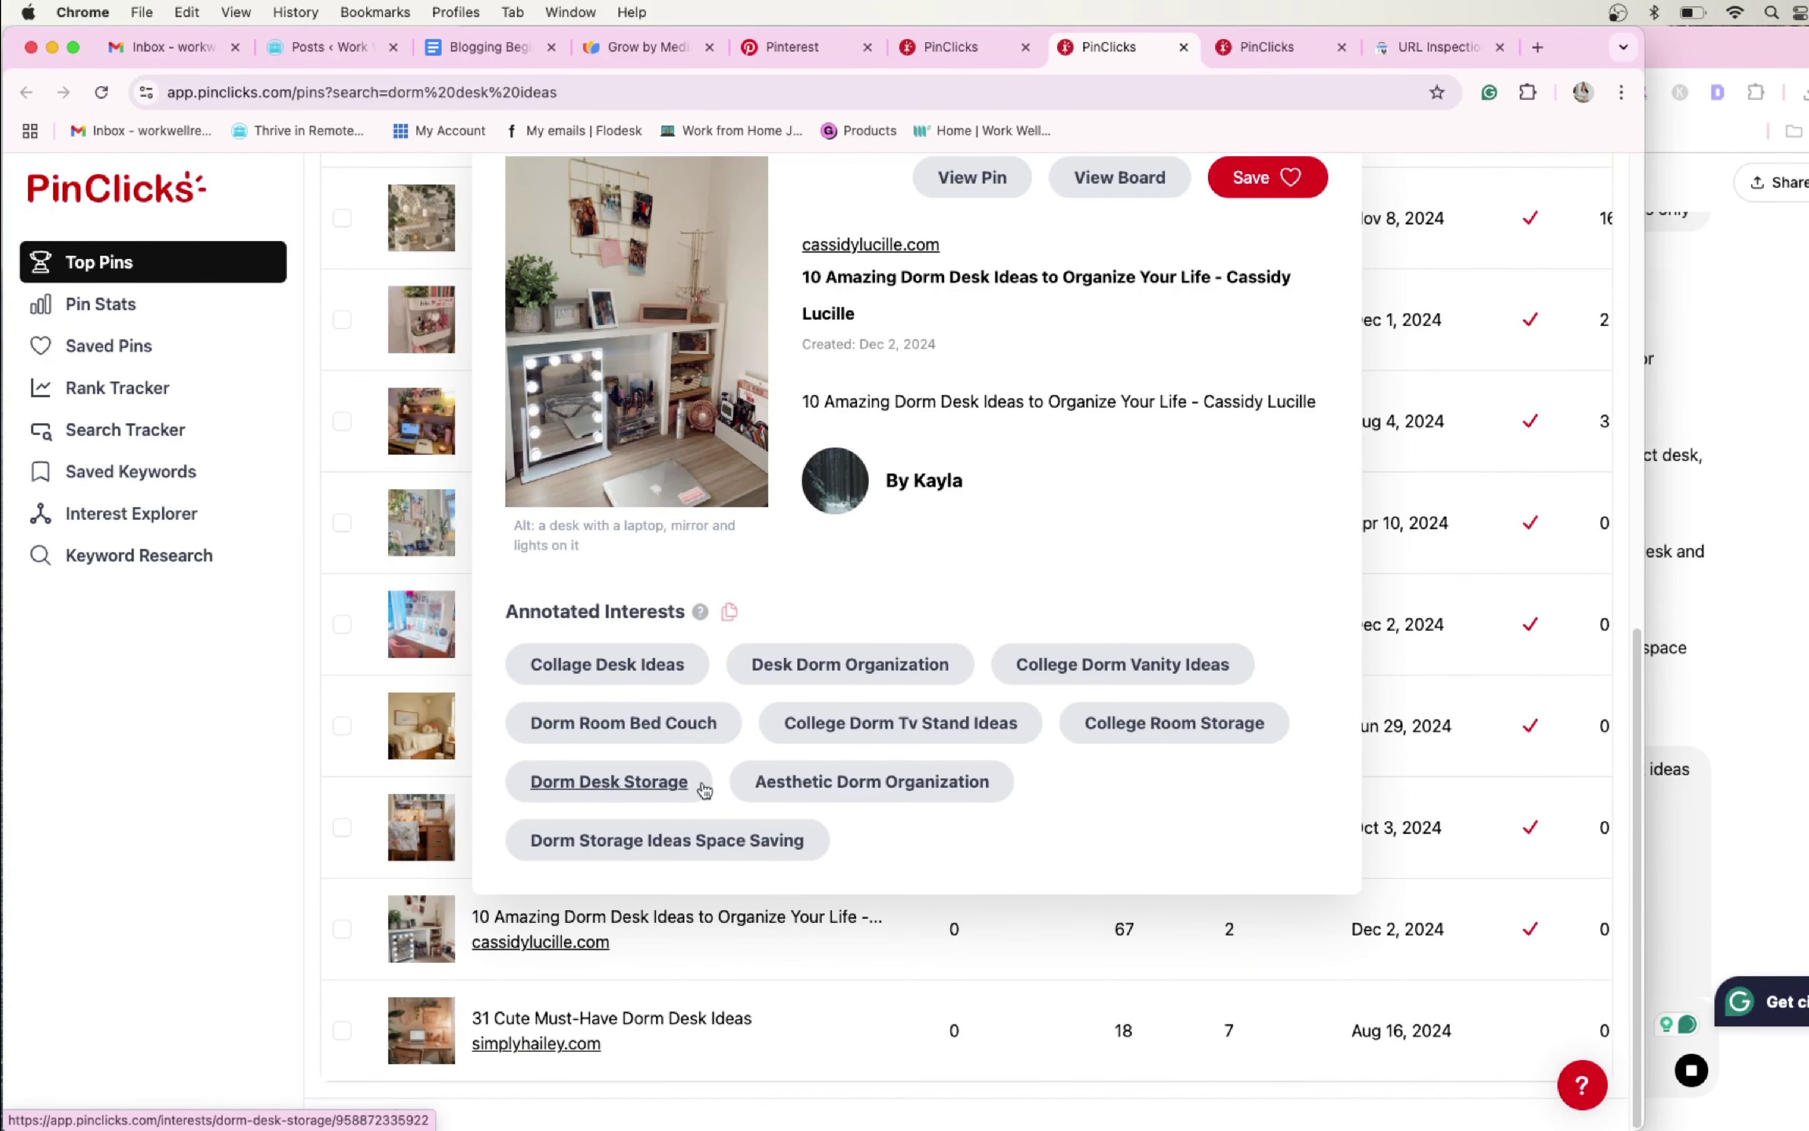
mouse_move(419, 1024)
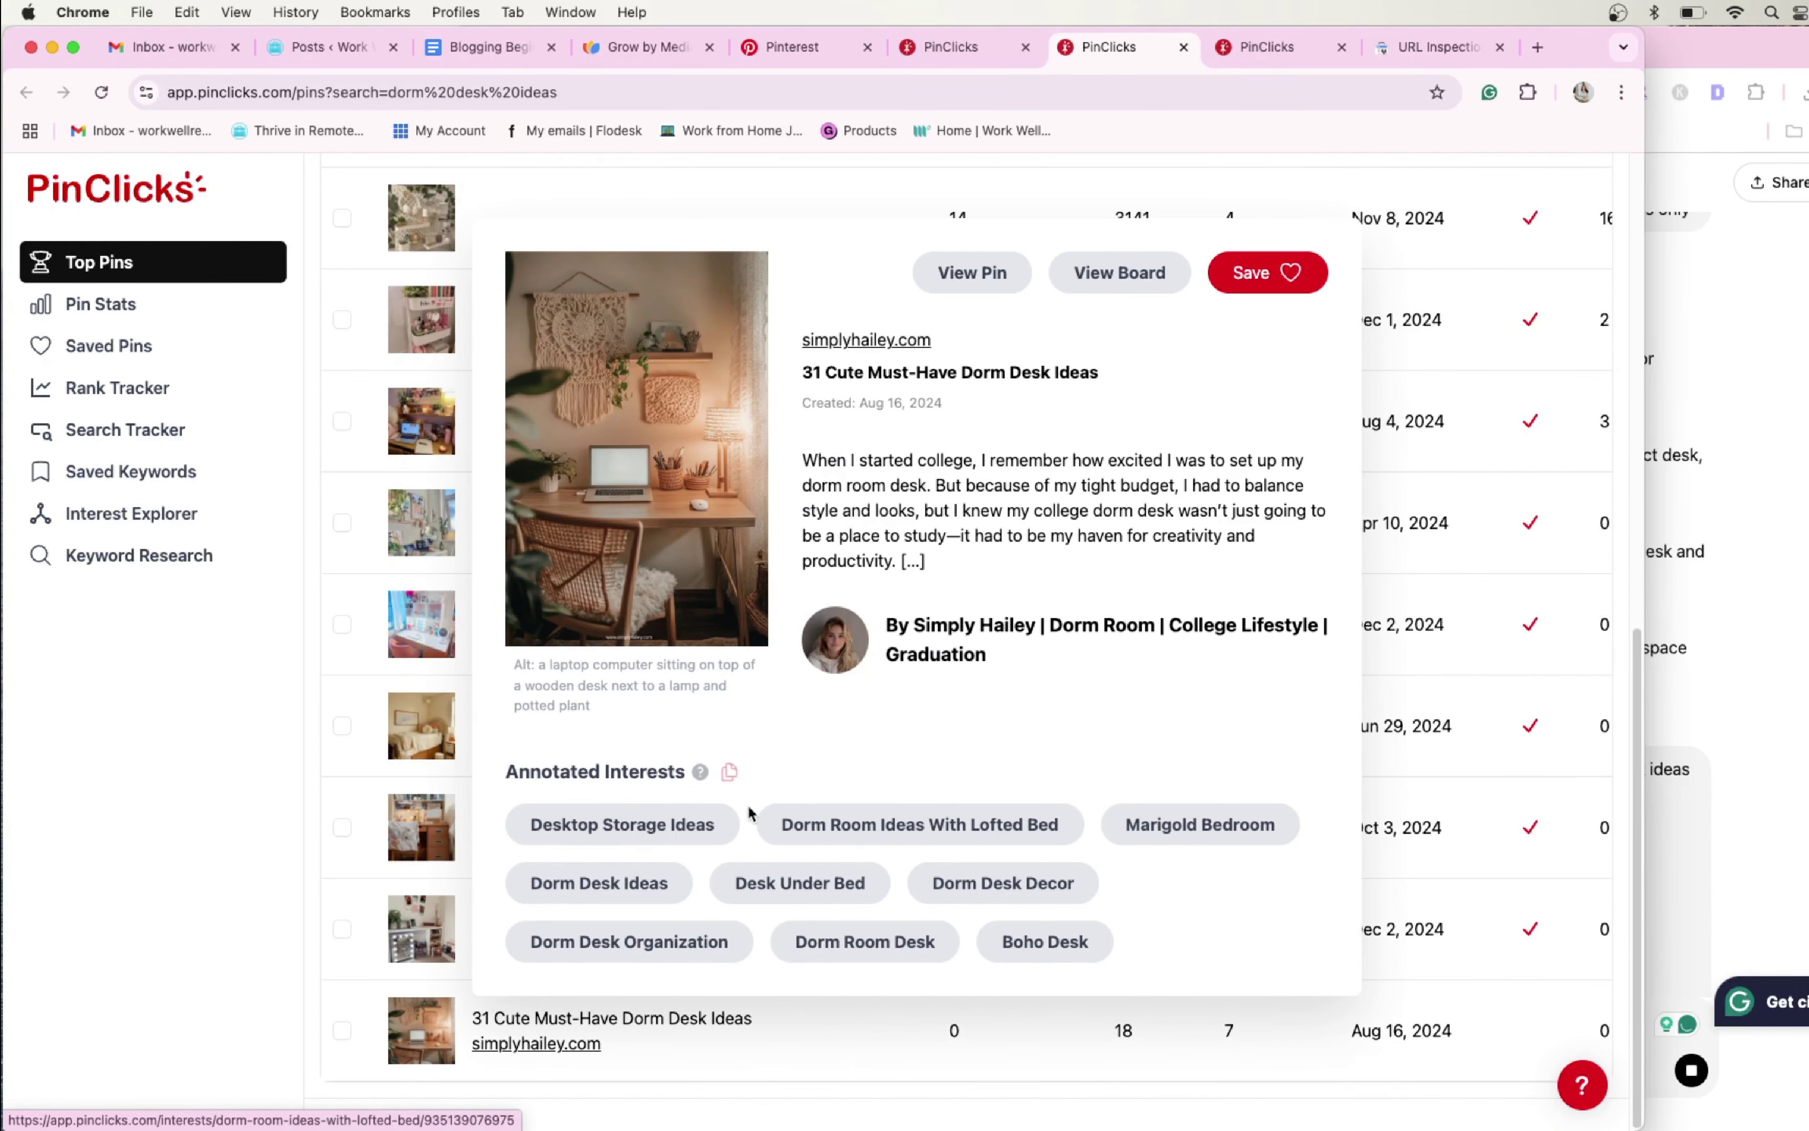
scroll(823, 598, up, 1)
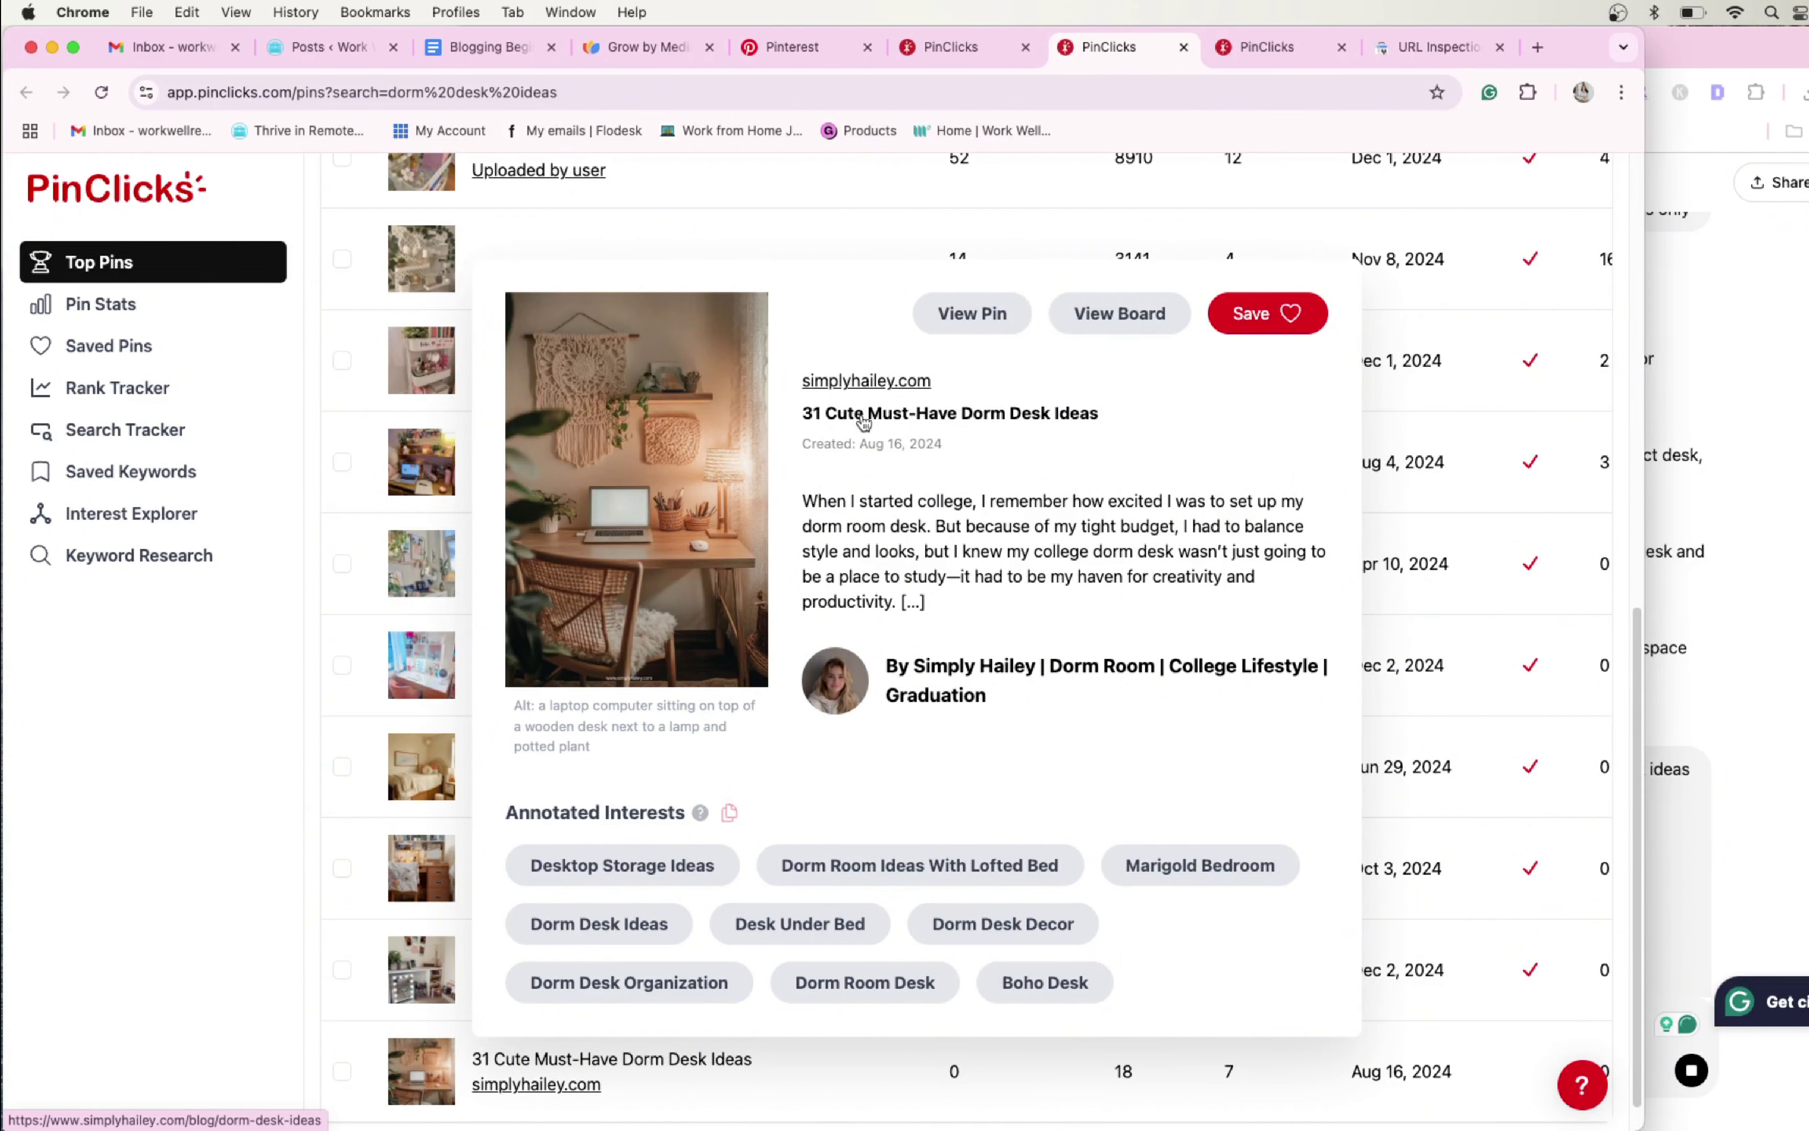
click(831, 47)
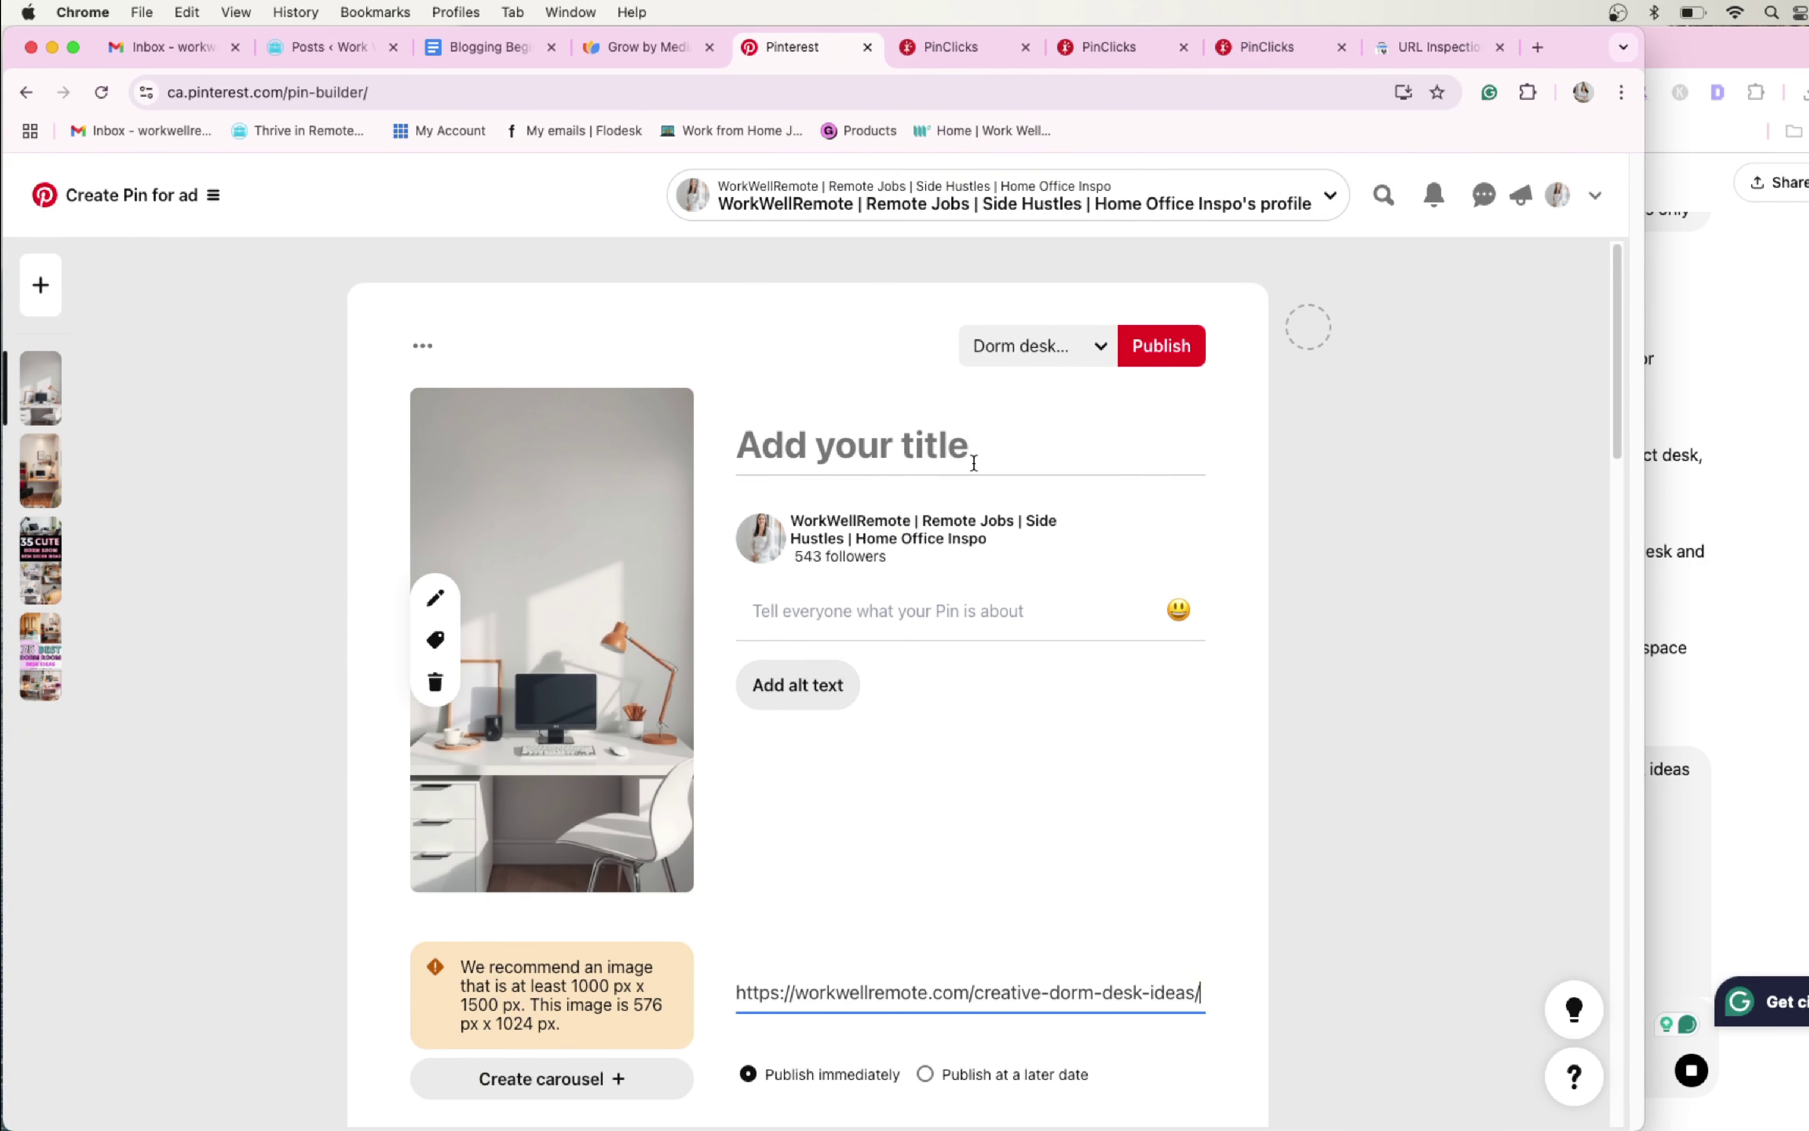
click(1677, 486)
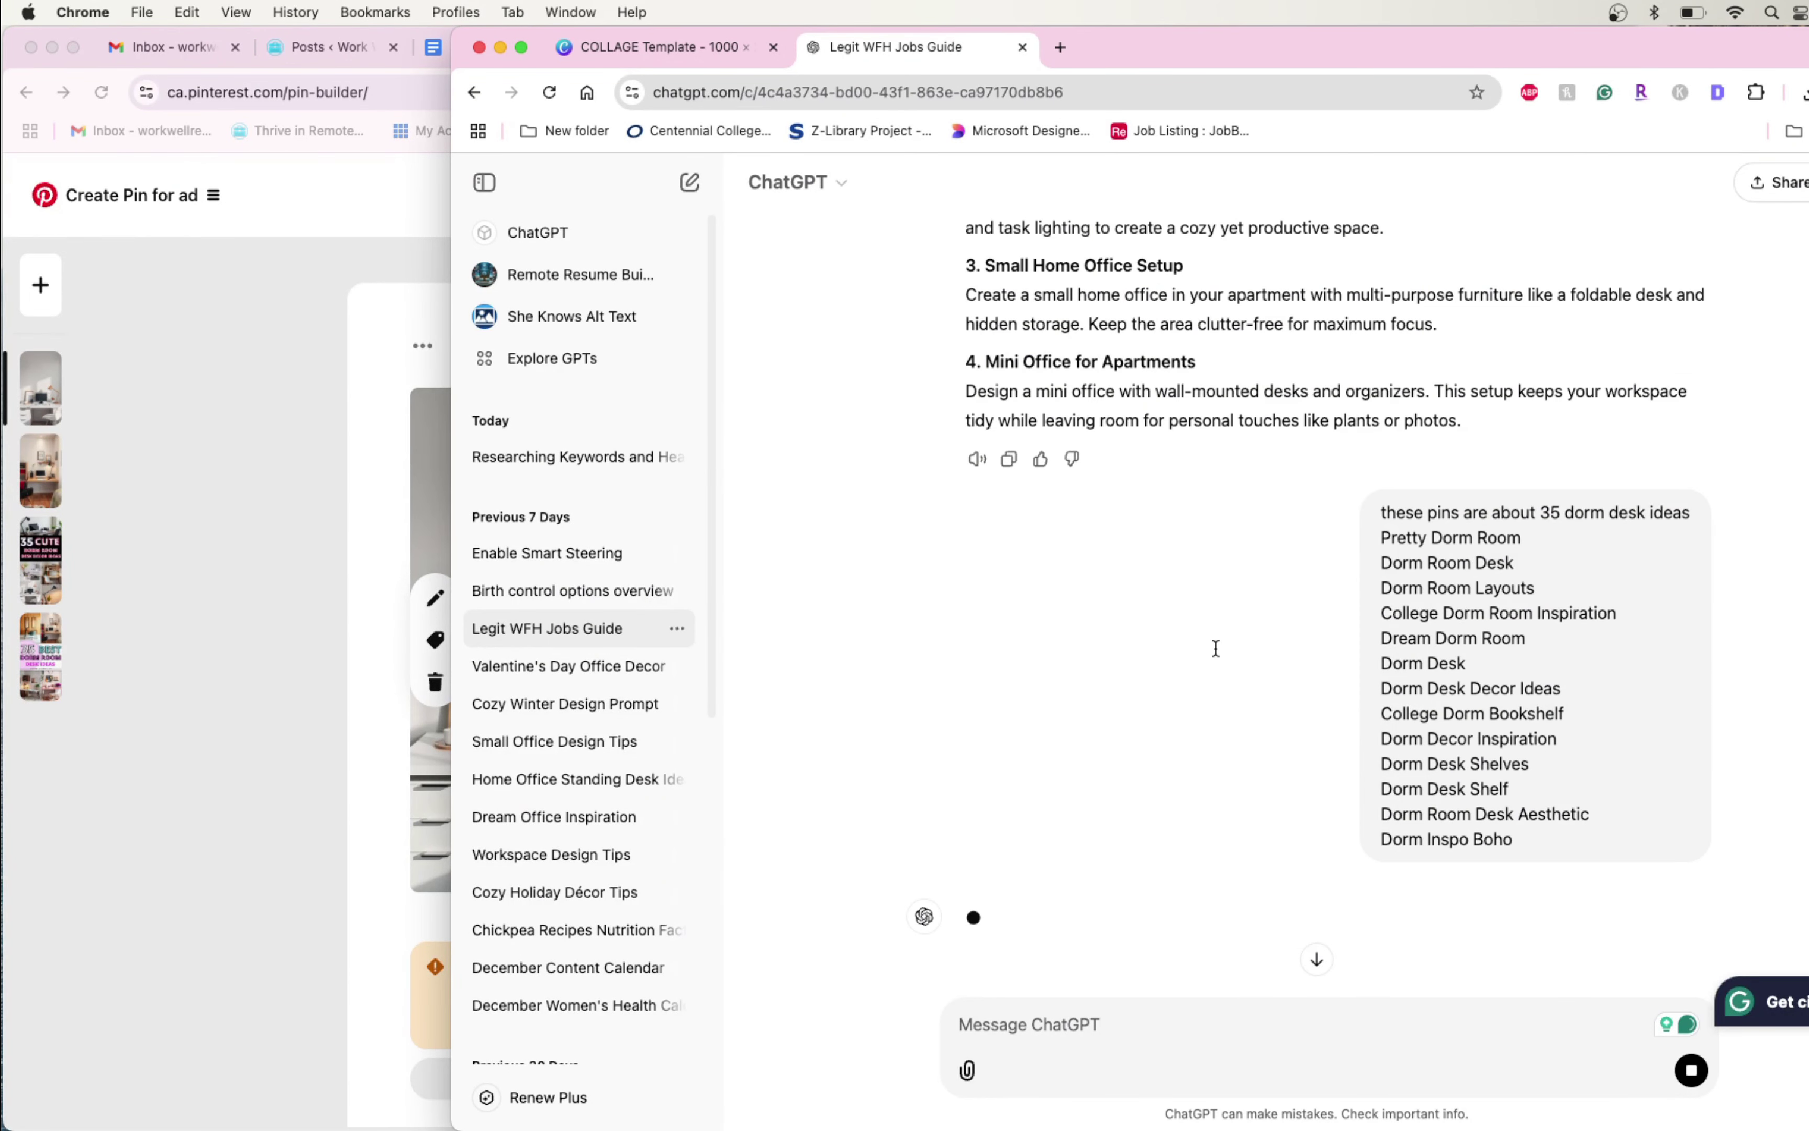
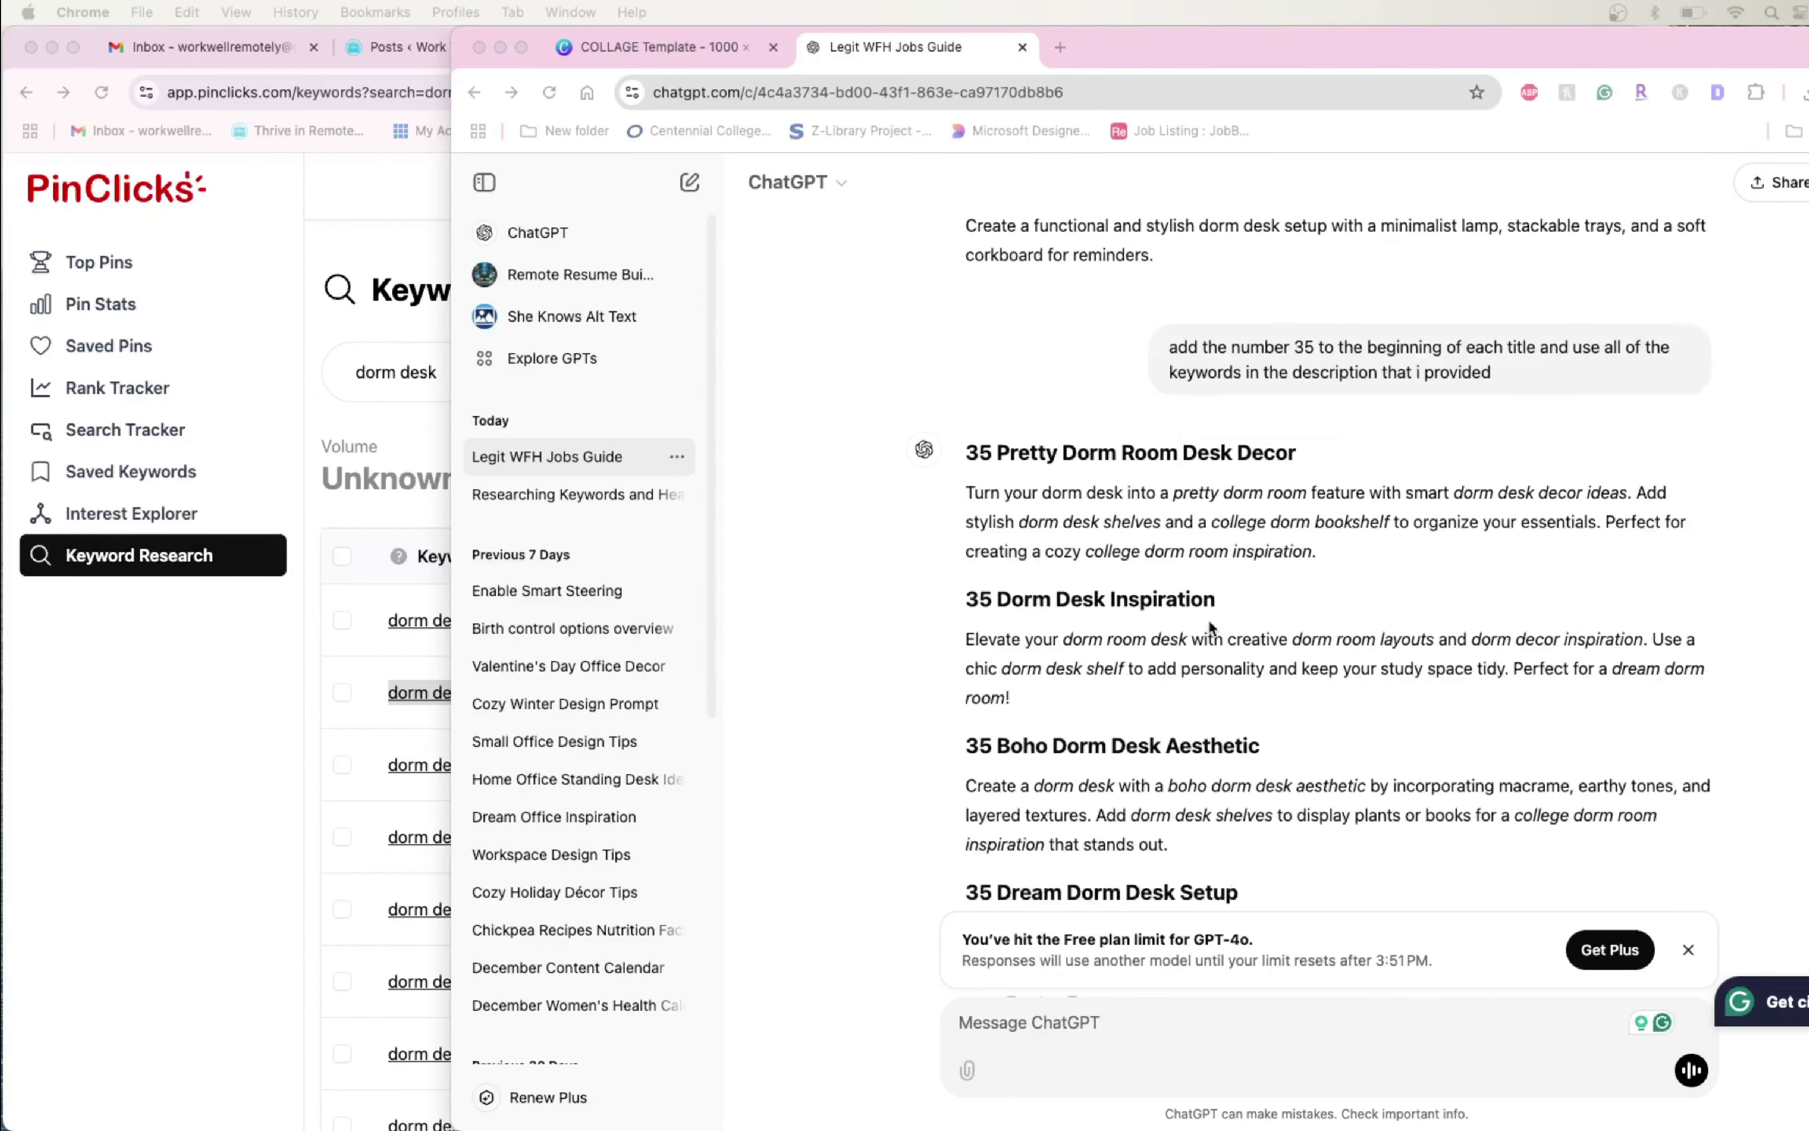
Copy the first ChatGPT title into the "35 Best Dorm Room Desk Ideas" Pin and extend it to "35 Pretty Dorm Room Desk Decor Ideas"
scroll(1256, 576, up, 3)
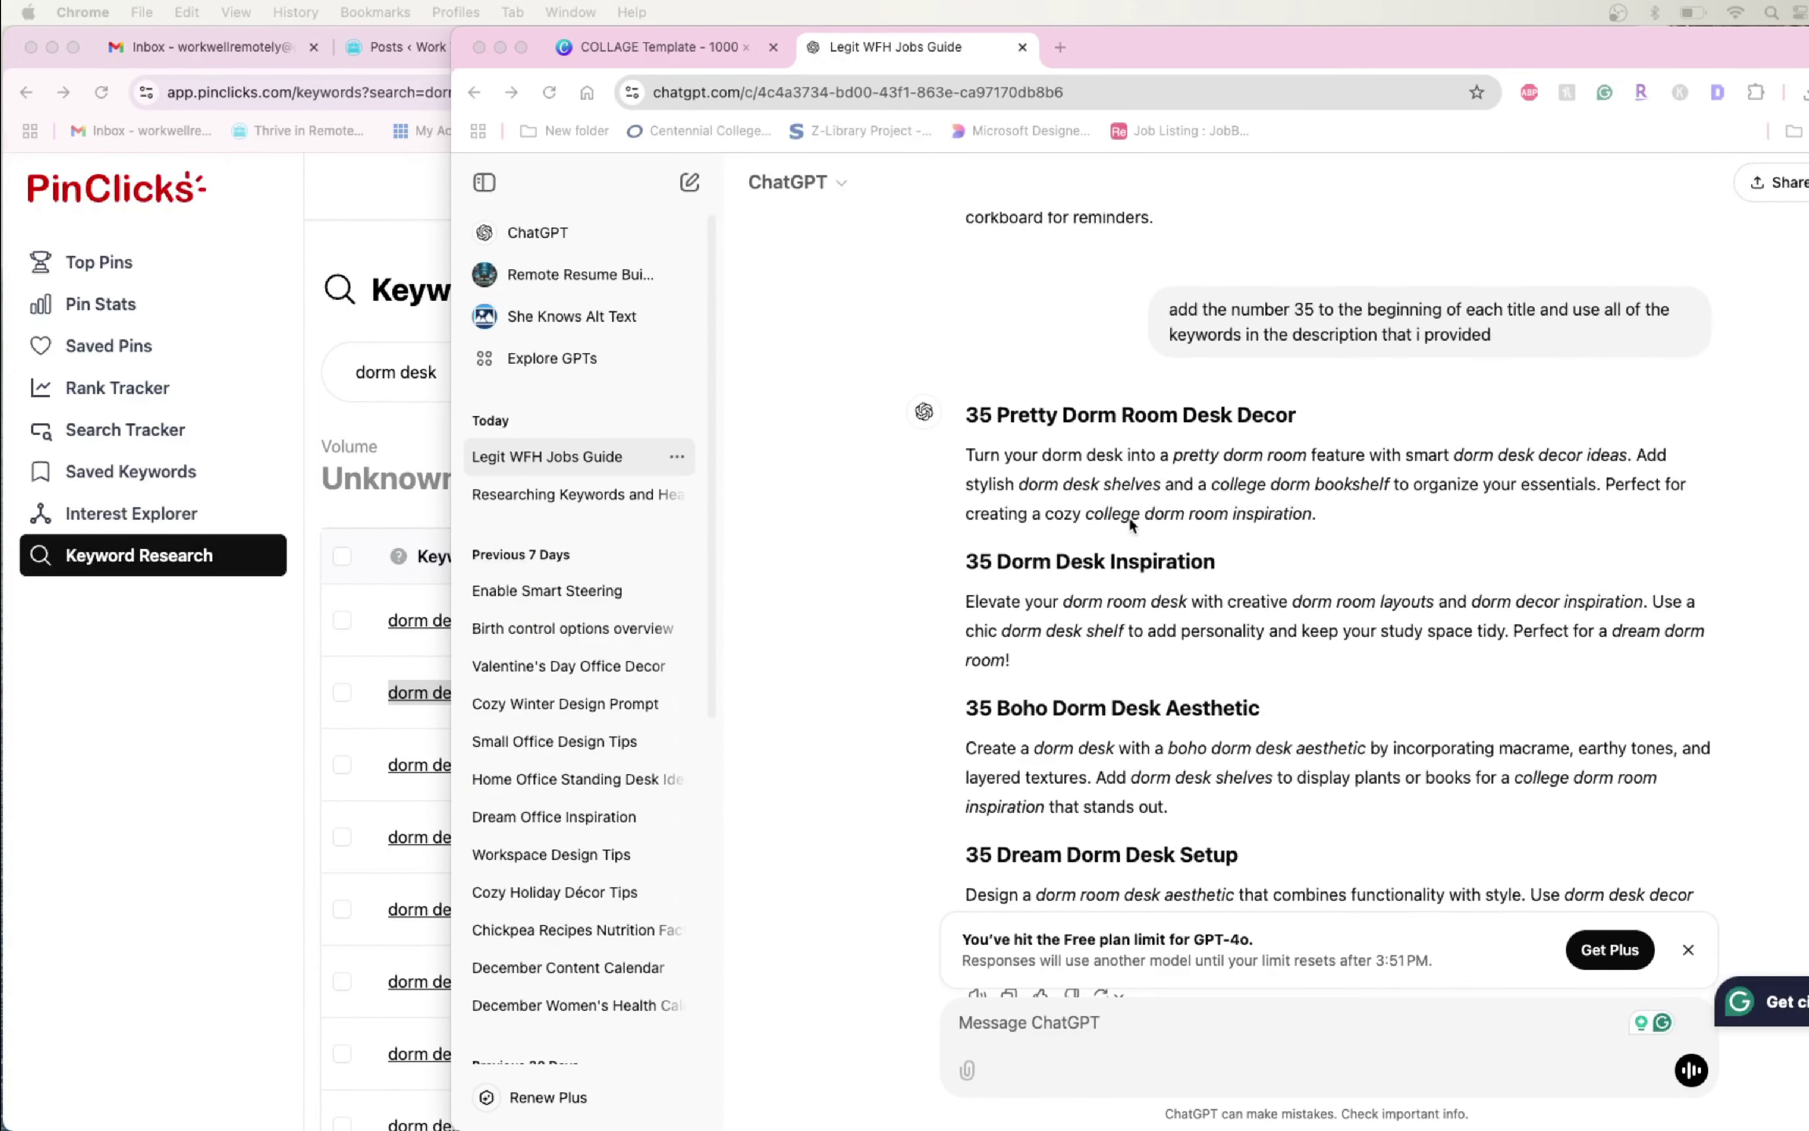
click(1198, 437)
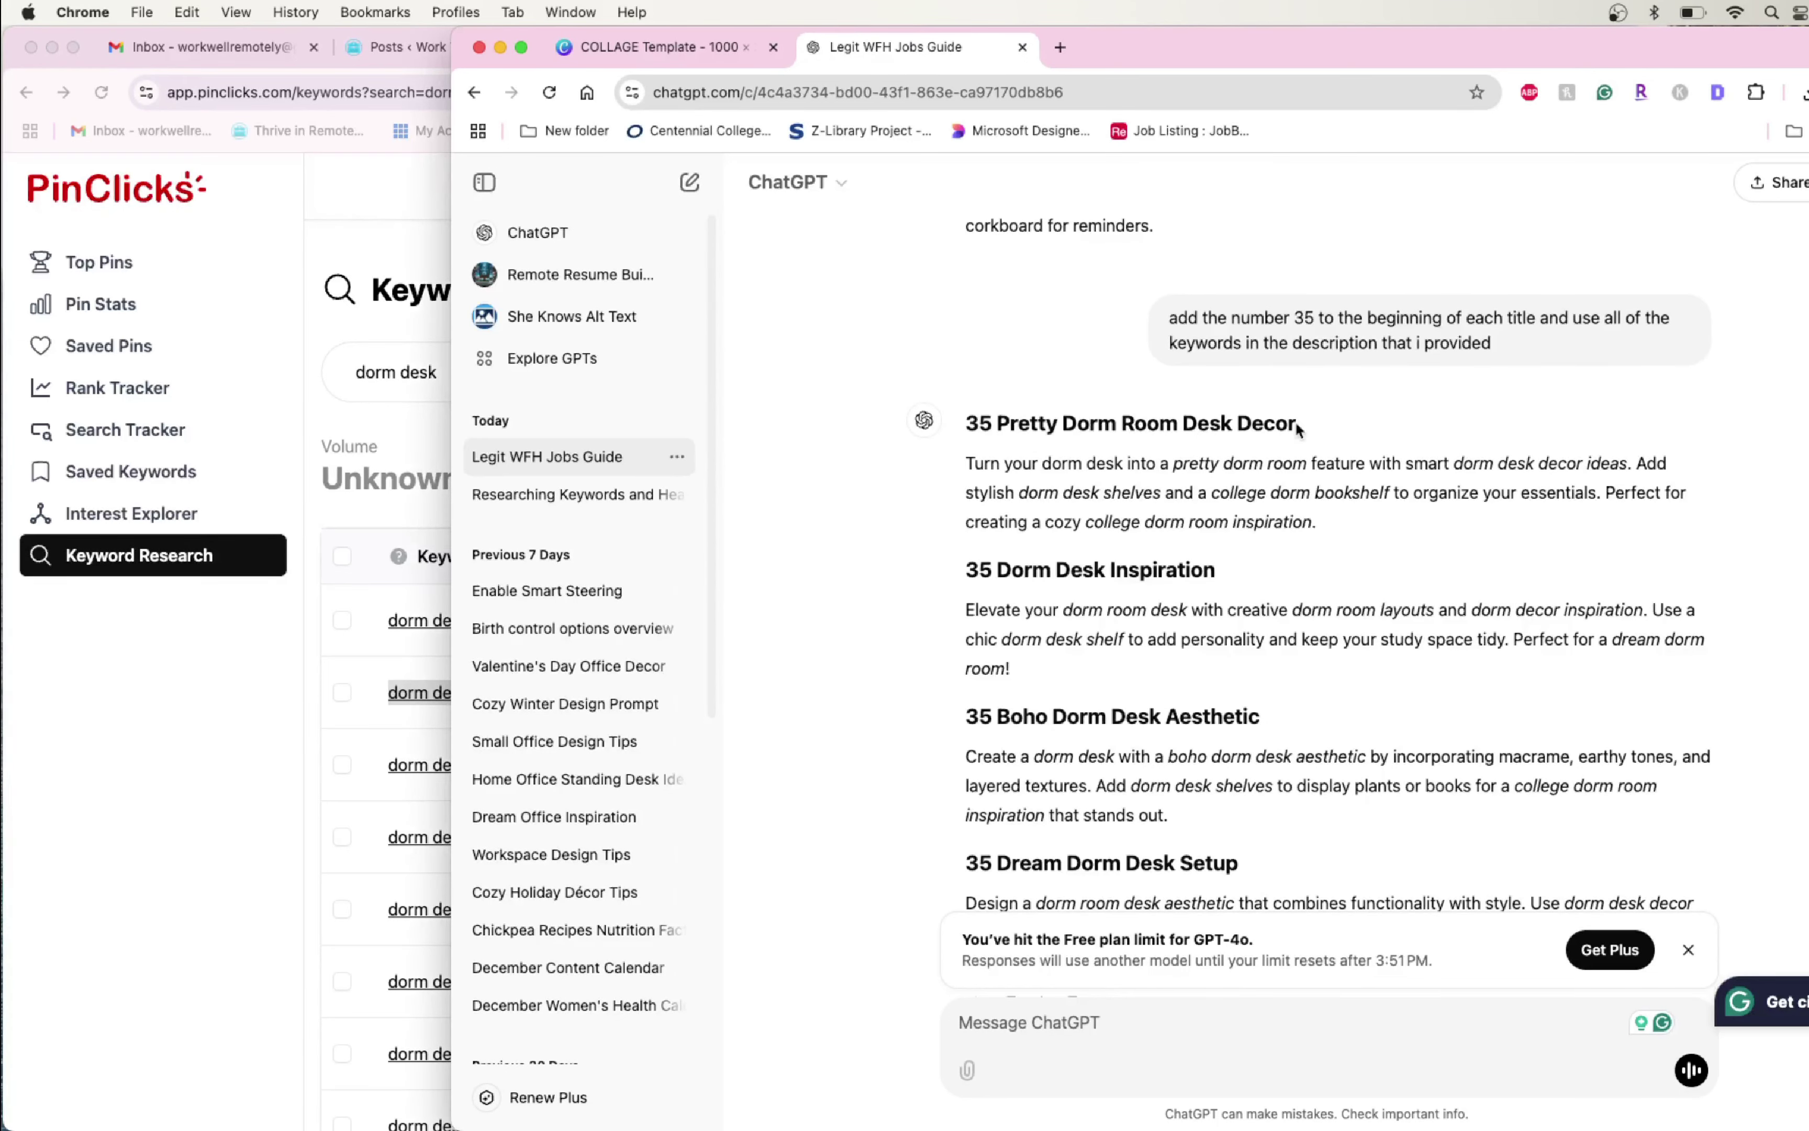
drag(966, 319, 1011, 416)
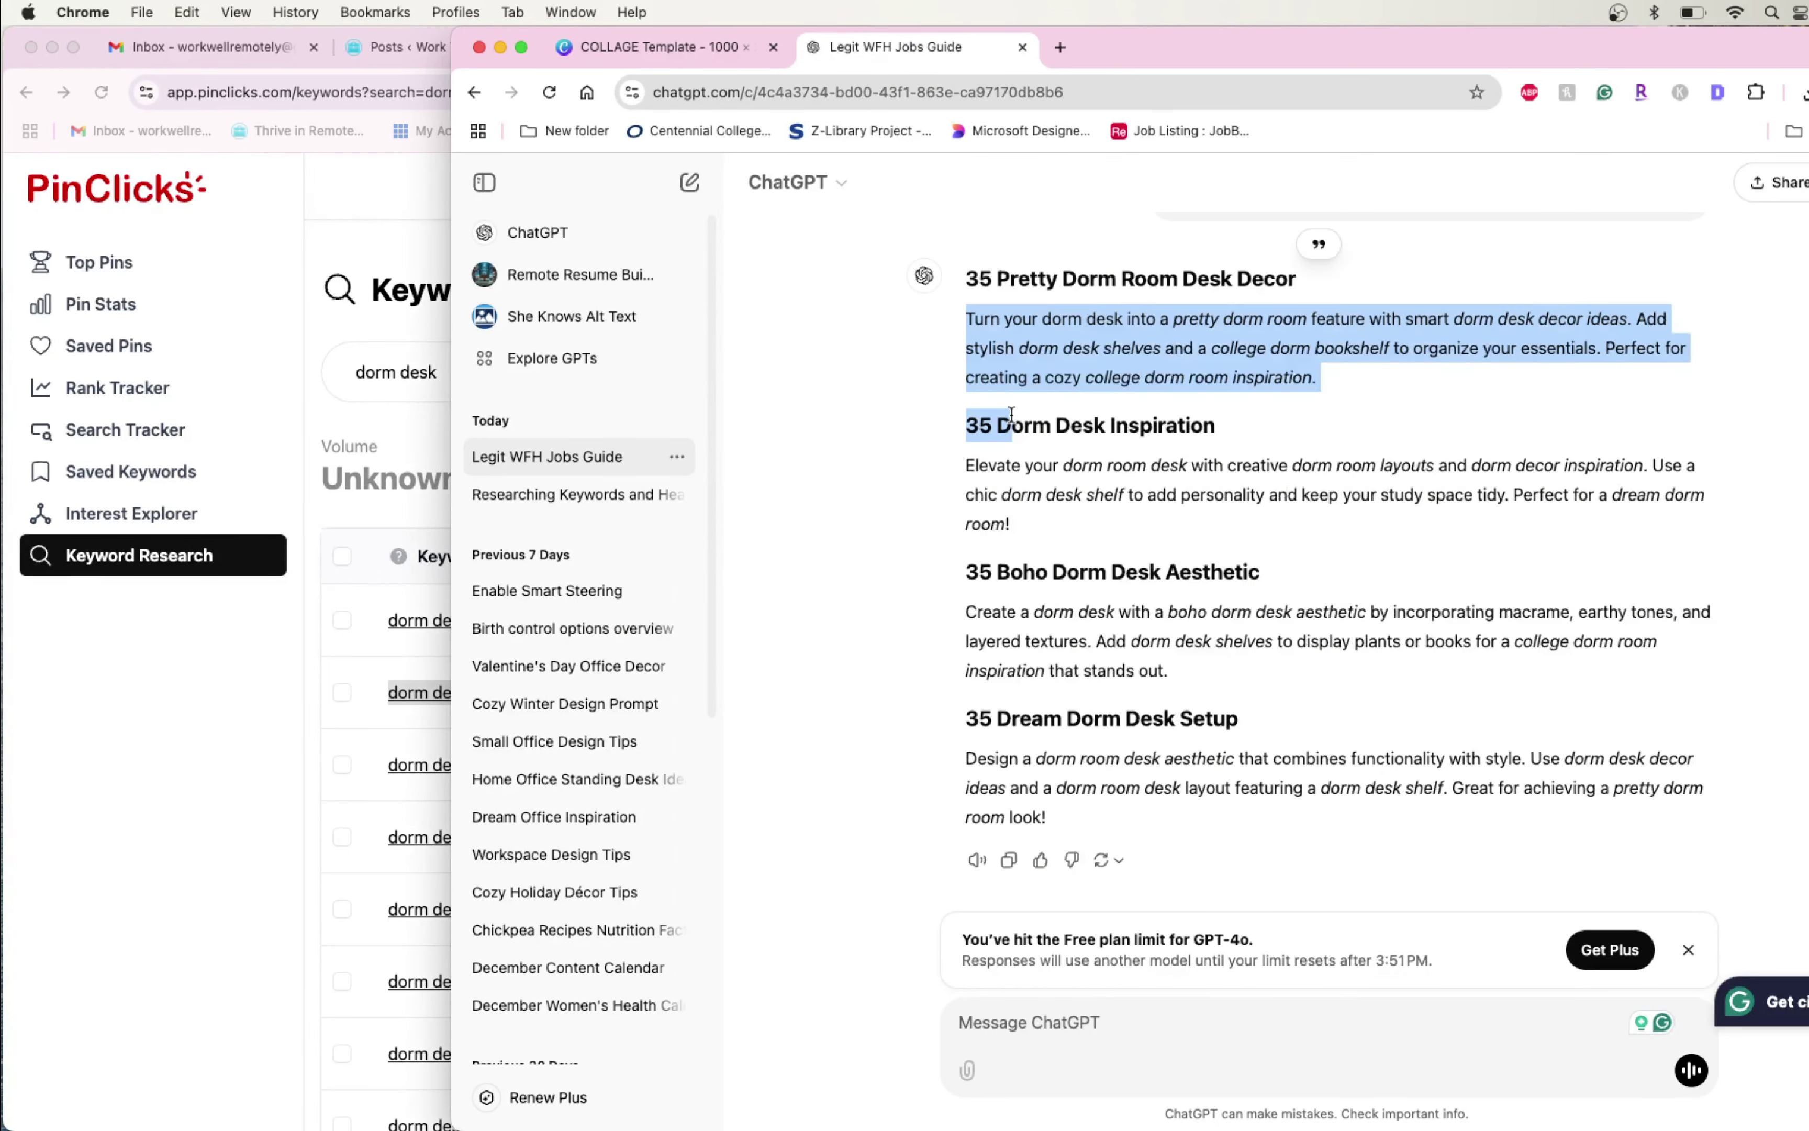
click(1018, 348)
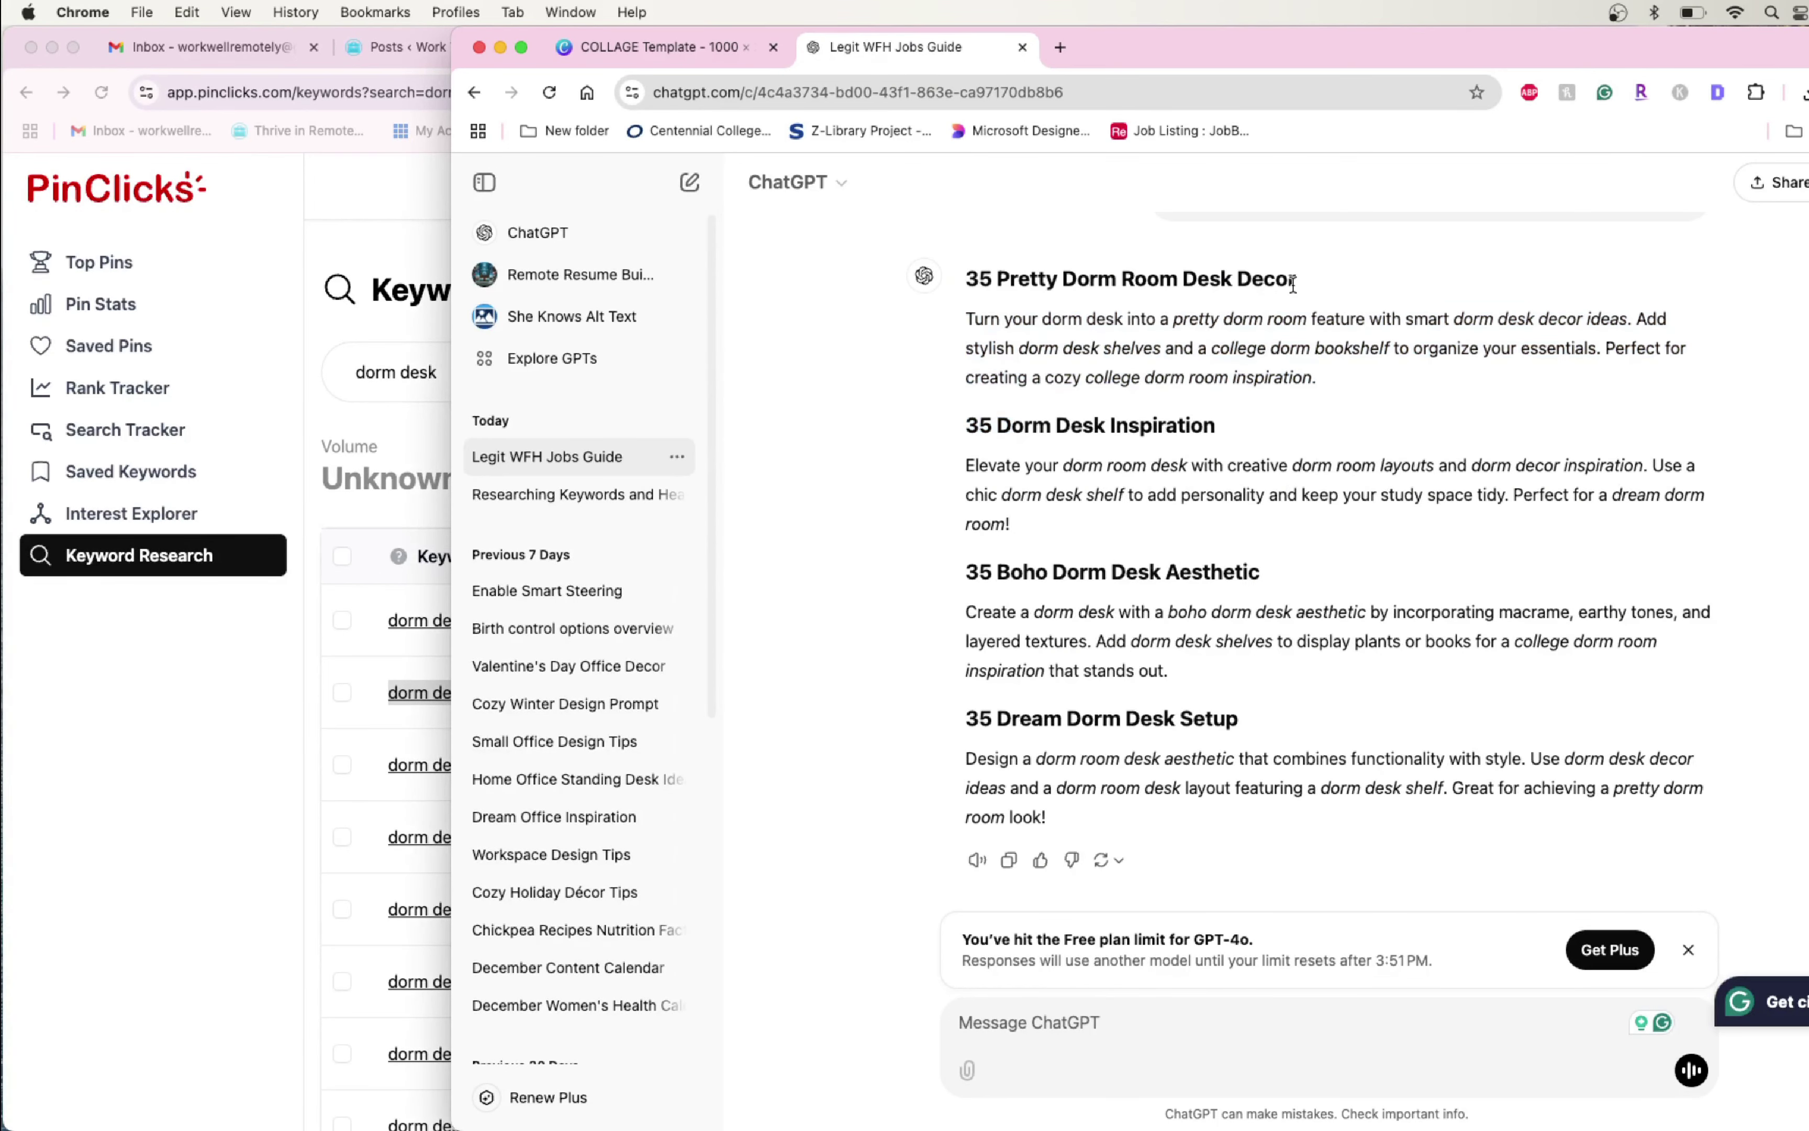
drag(1312, 287, 966, 276)
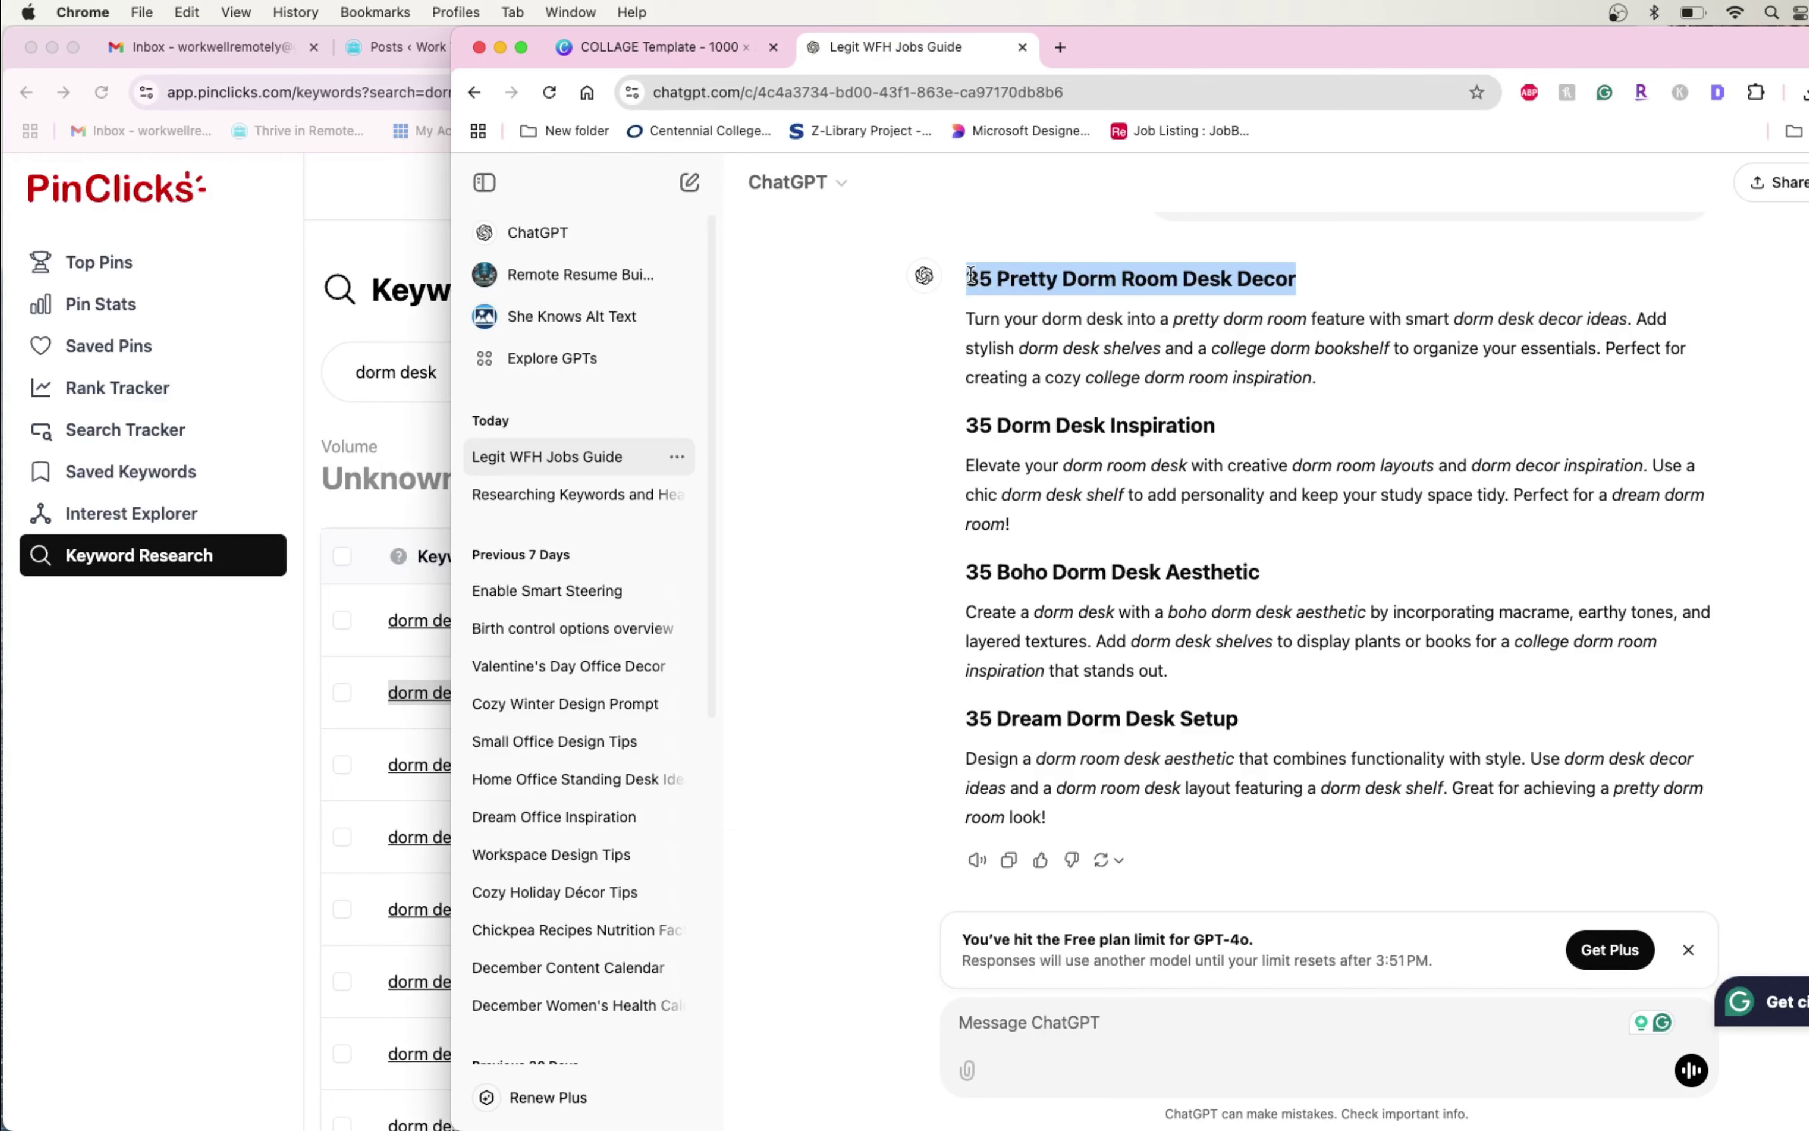
key(super+c)
click(217, 439)
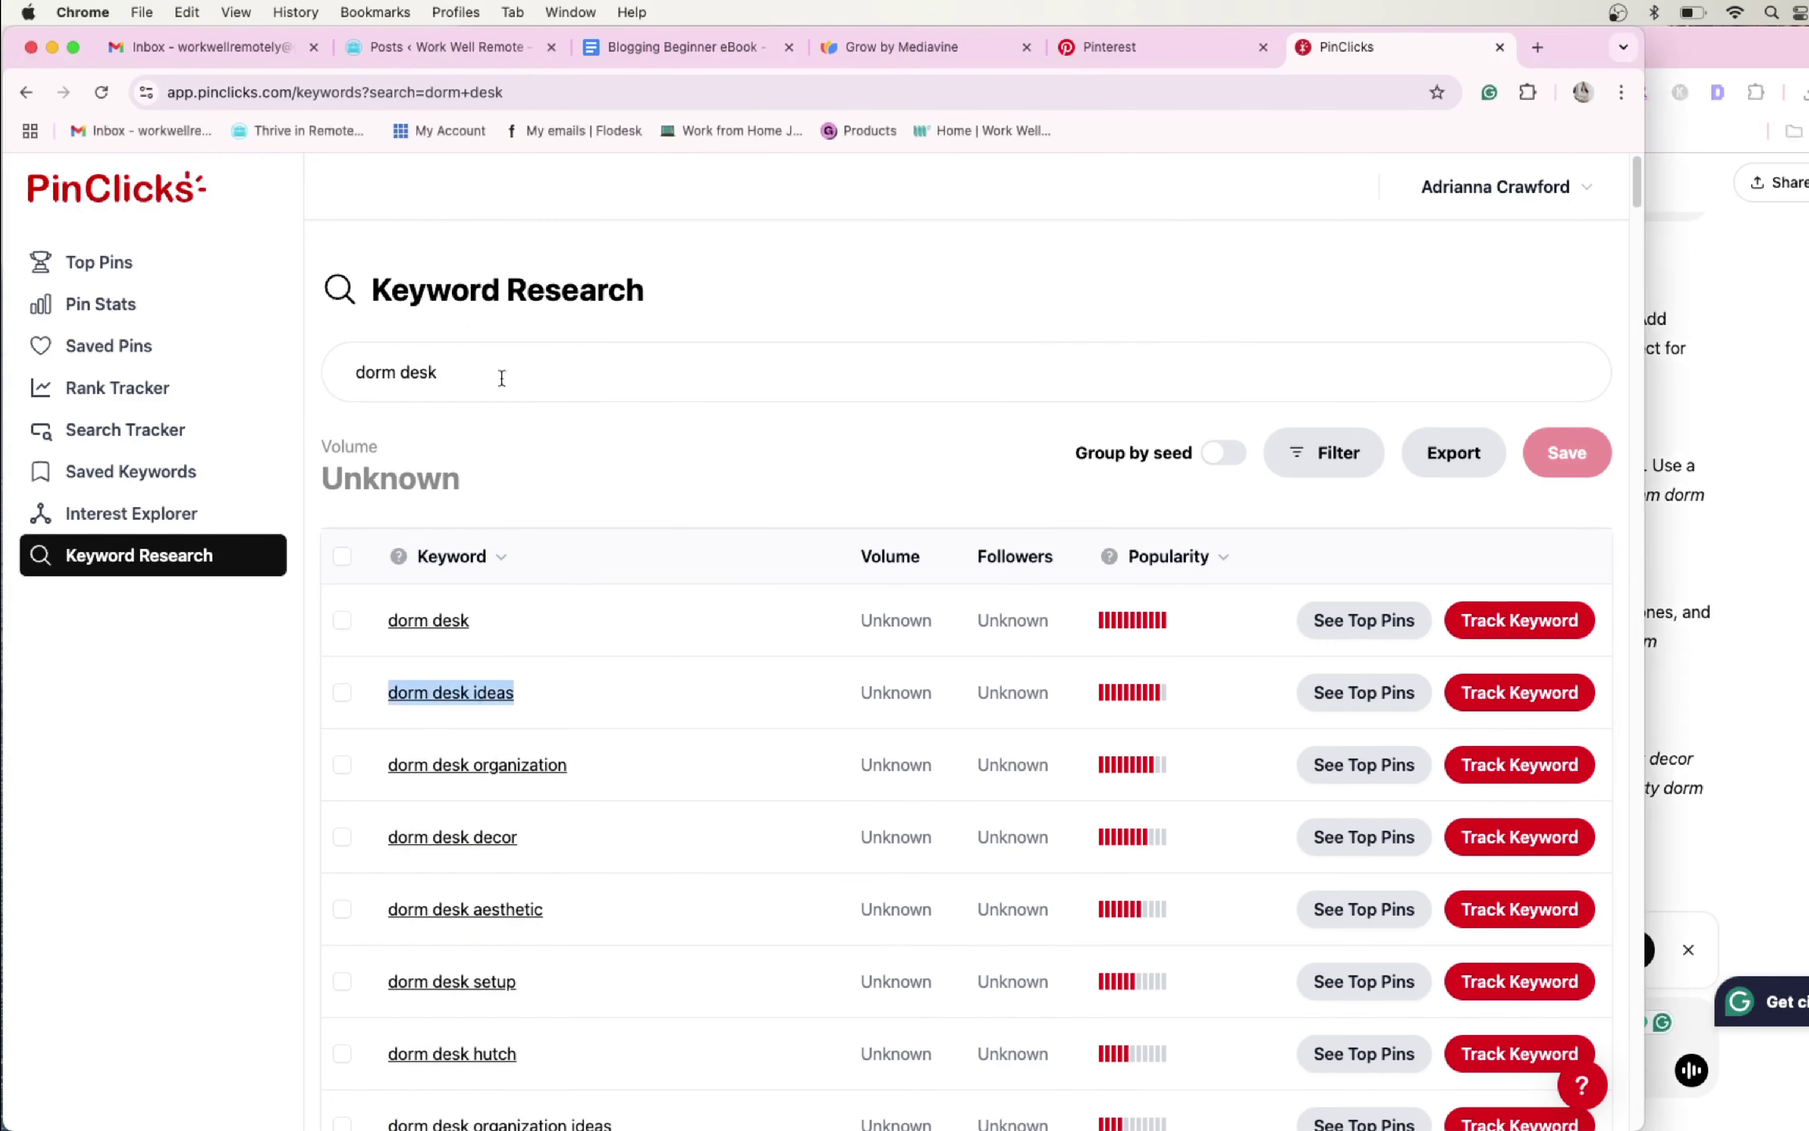
click(1129, 54)
click(916, 431)
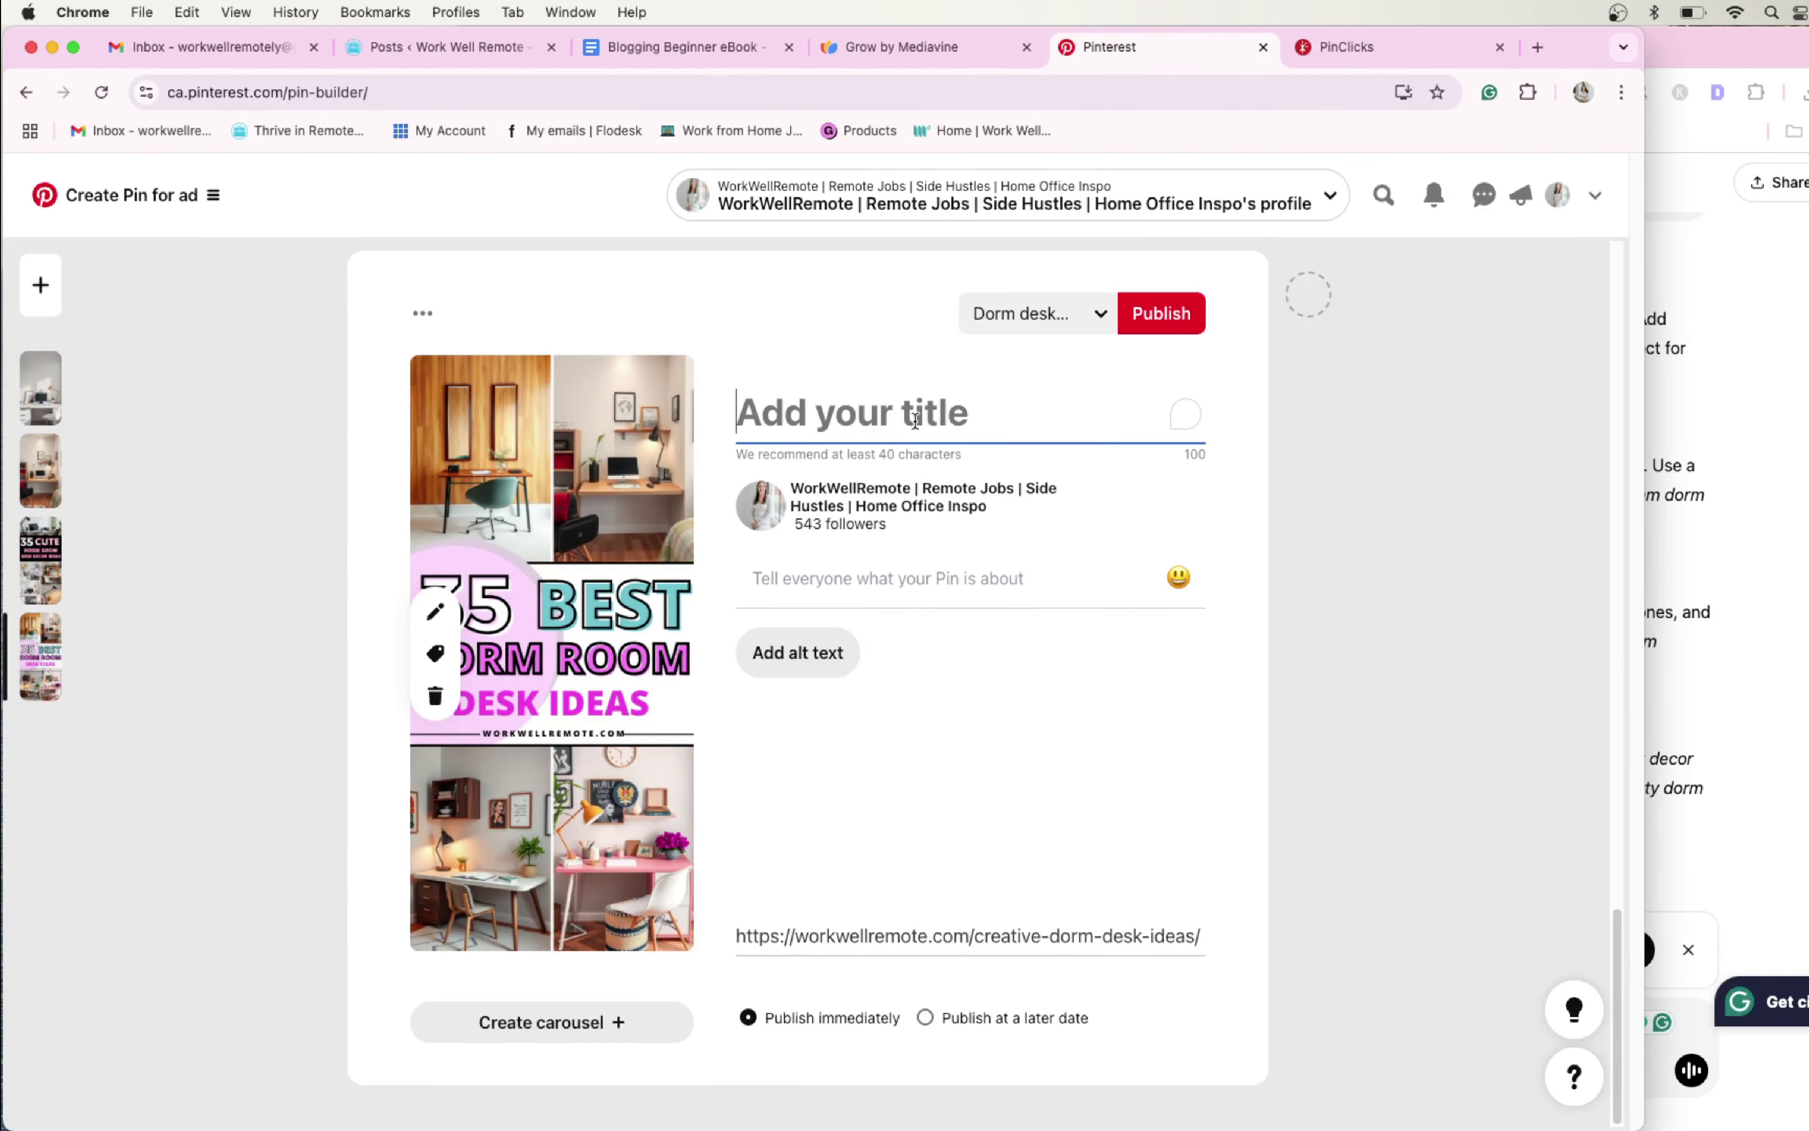
key(super+v)
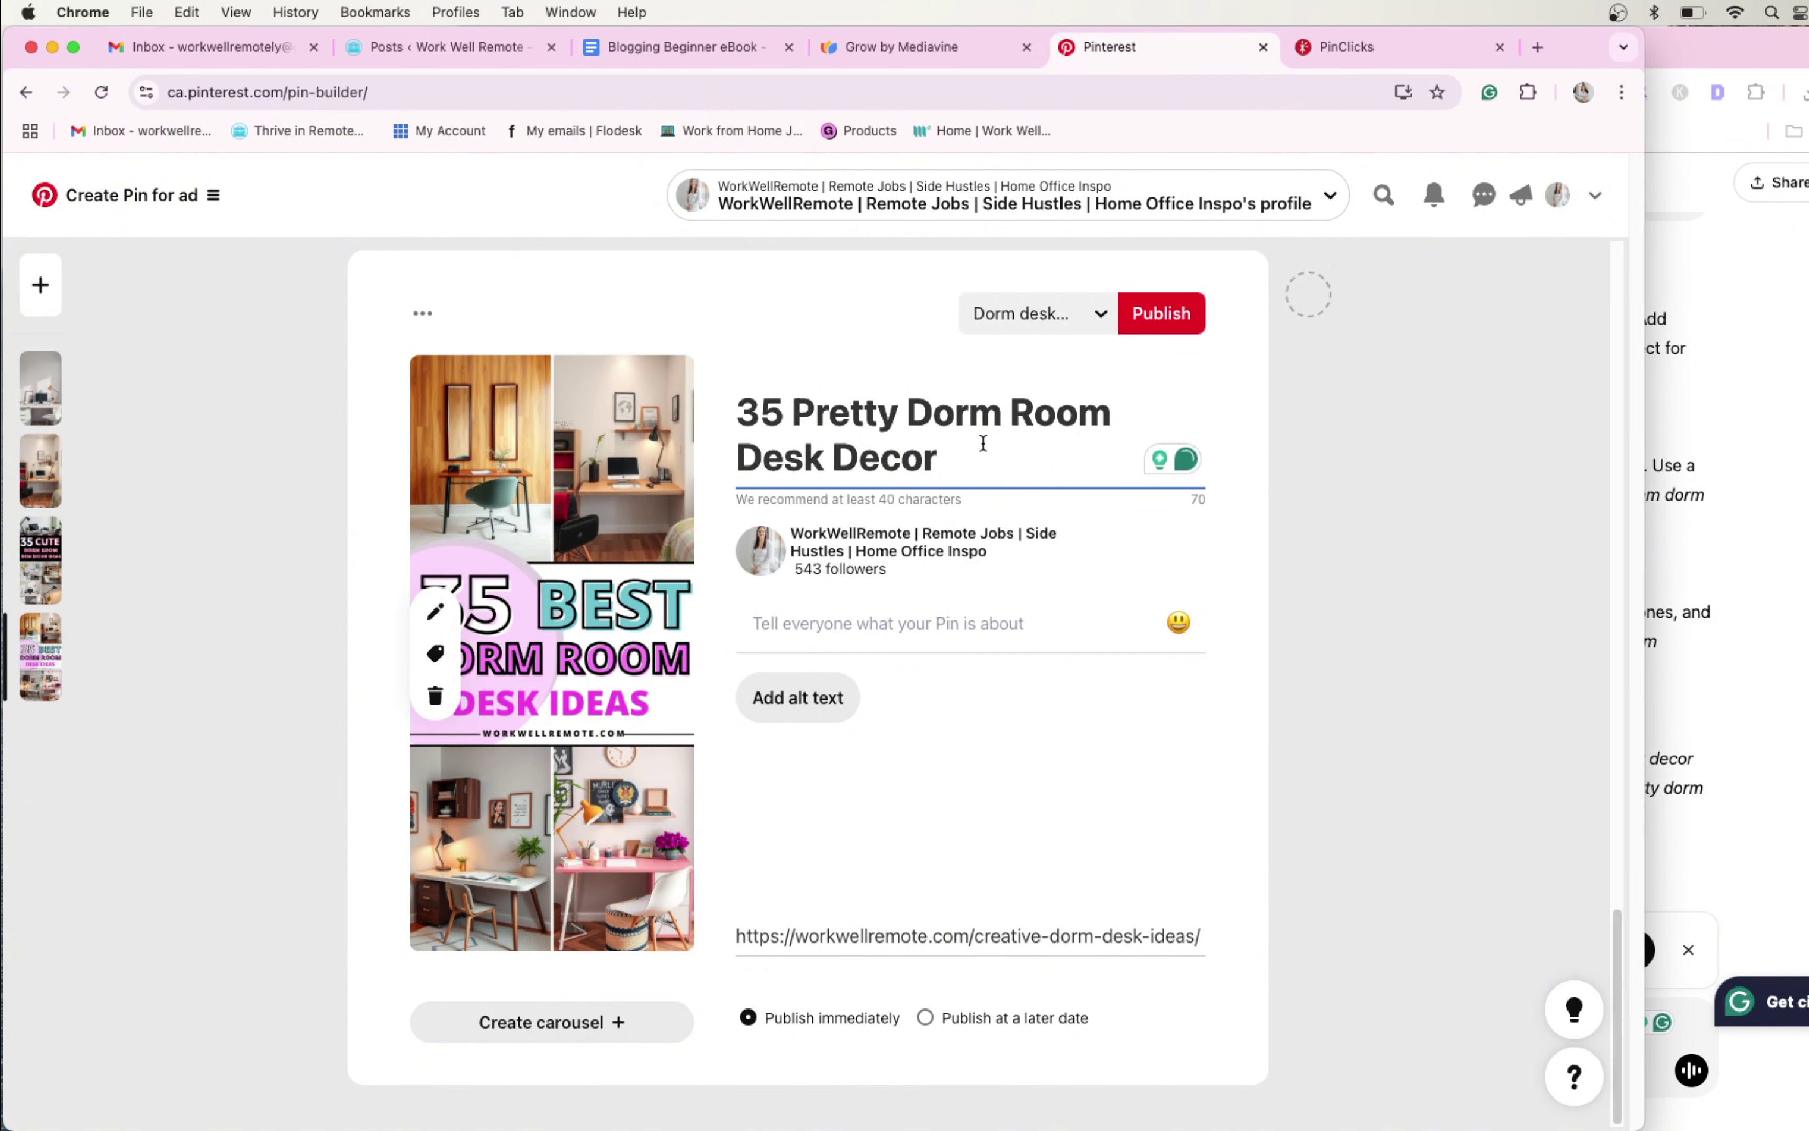
text(Ideas)
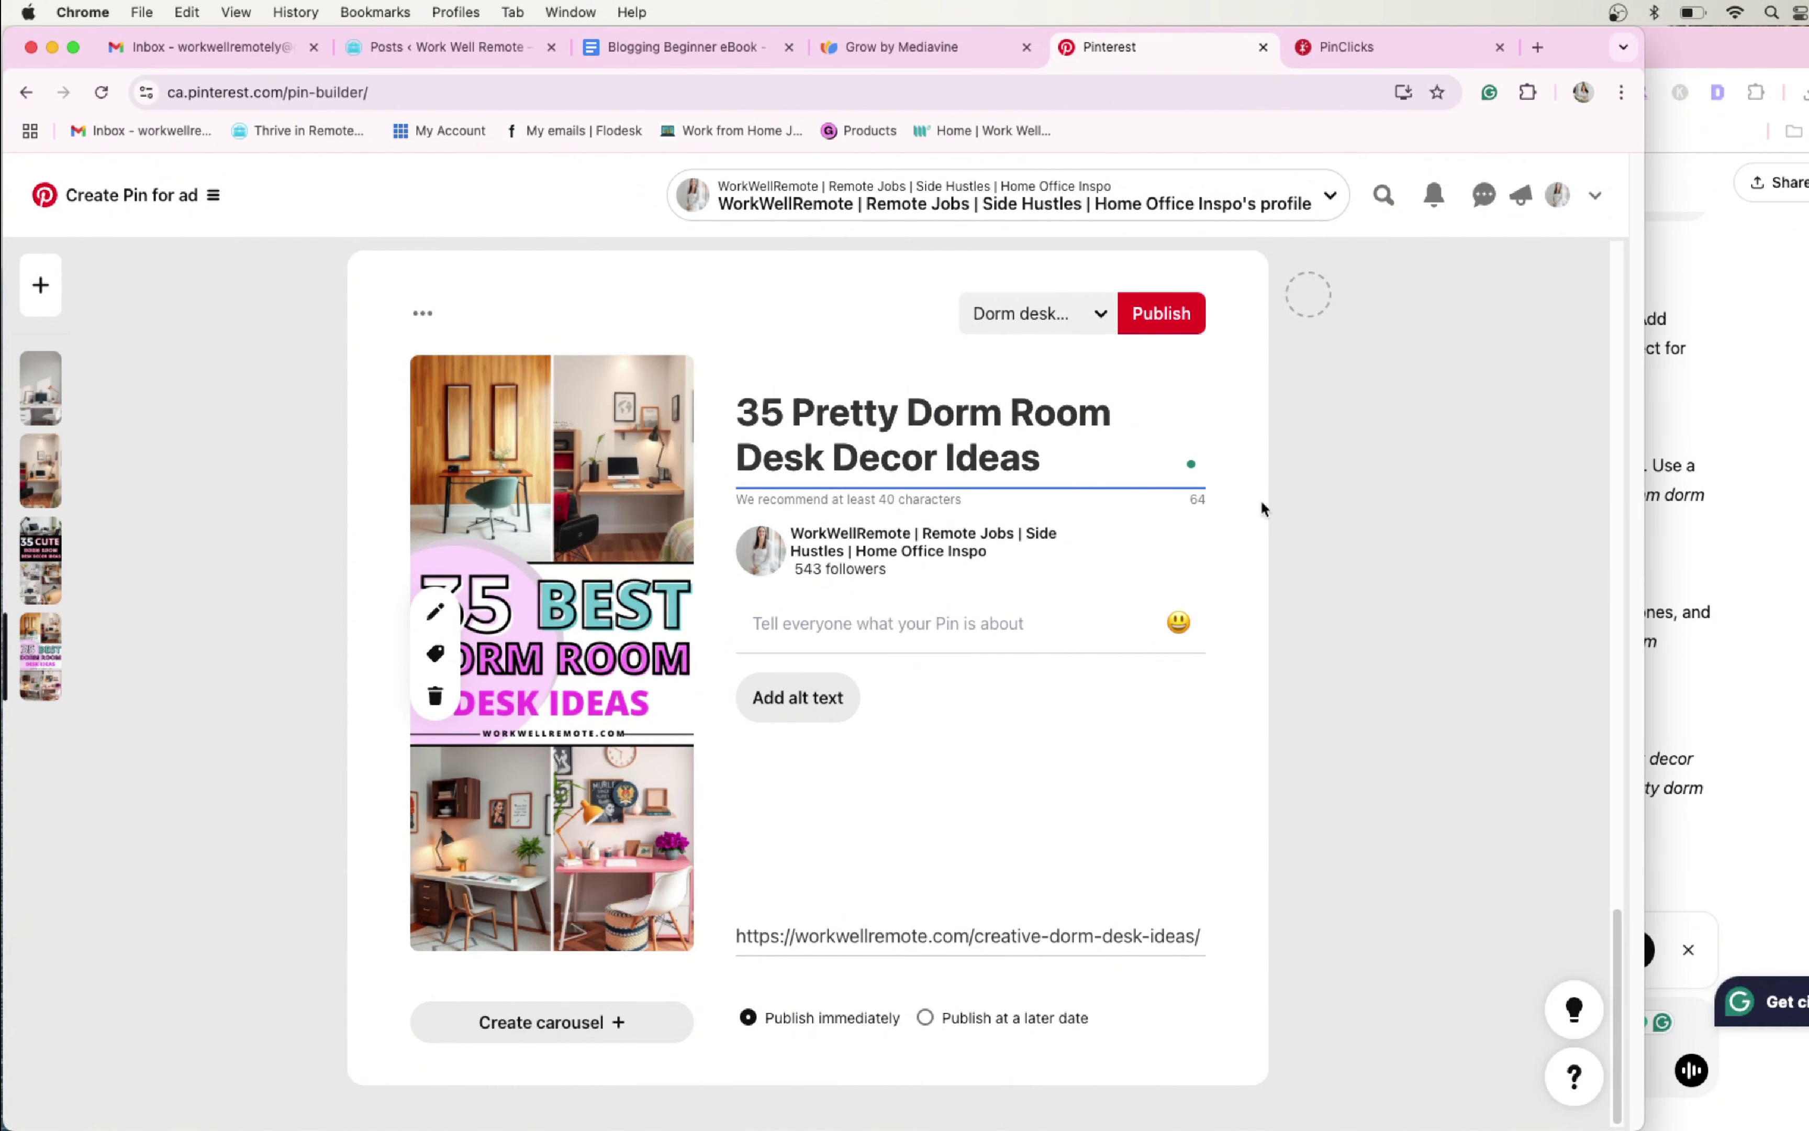
Copy ChatGPT's description for "35 Pretty Dorm Room Desk Decor" into the same Pin's description on Pinterest
click(1749, 568)
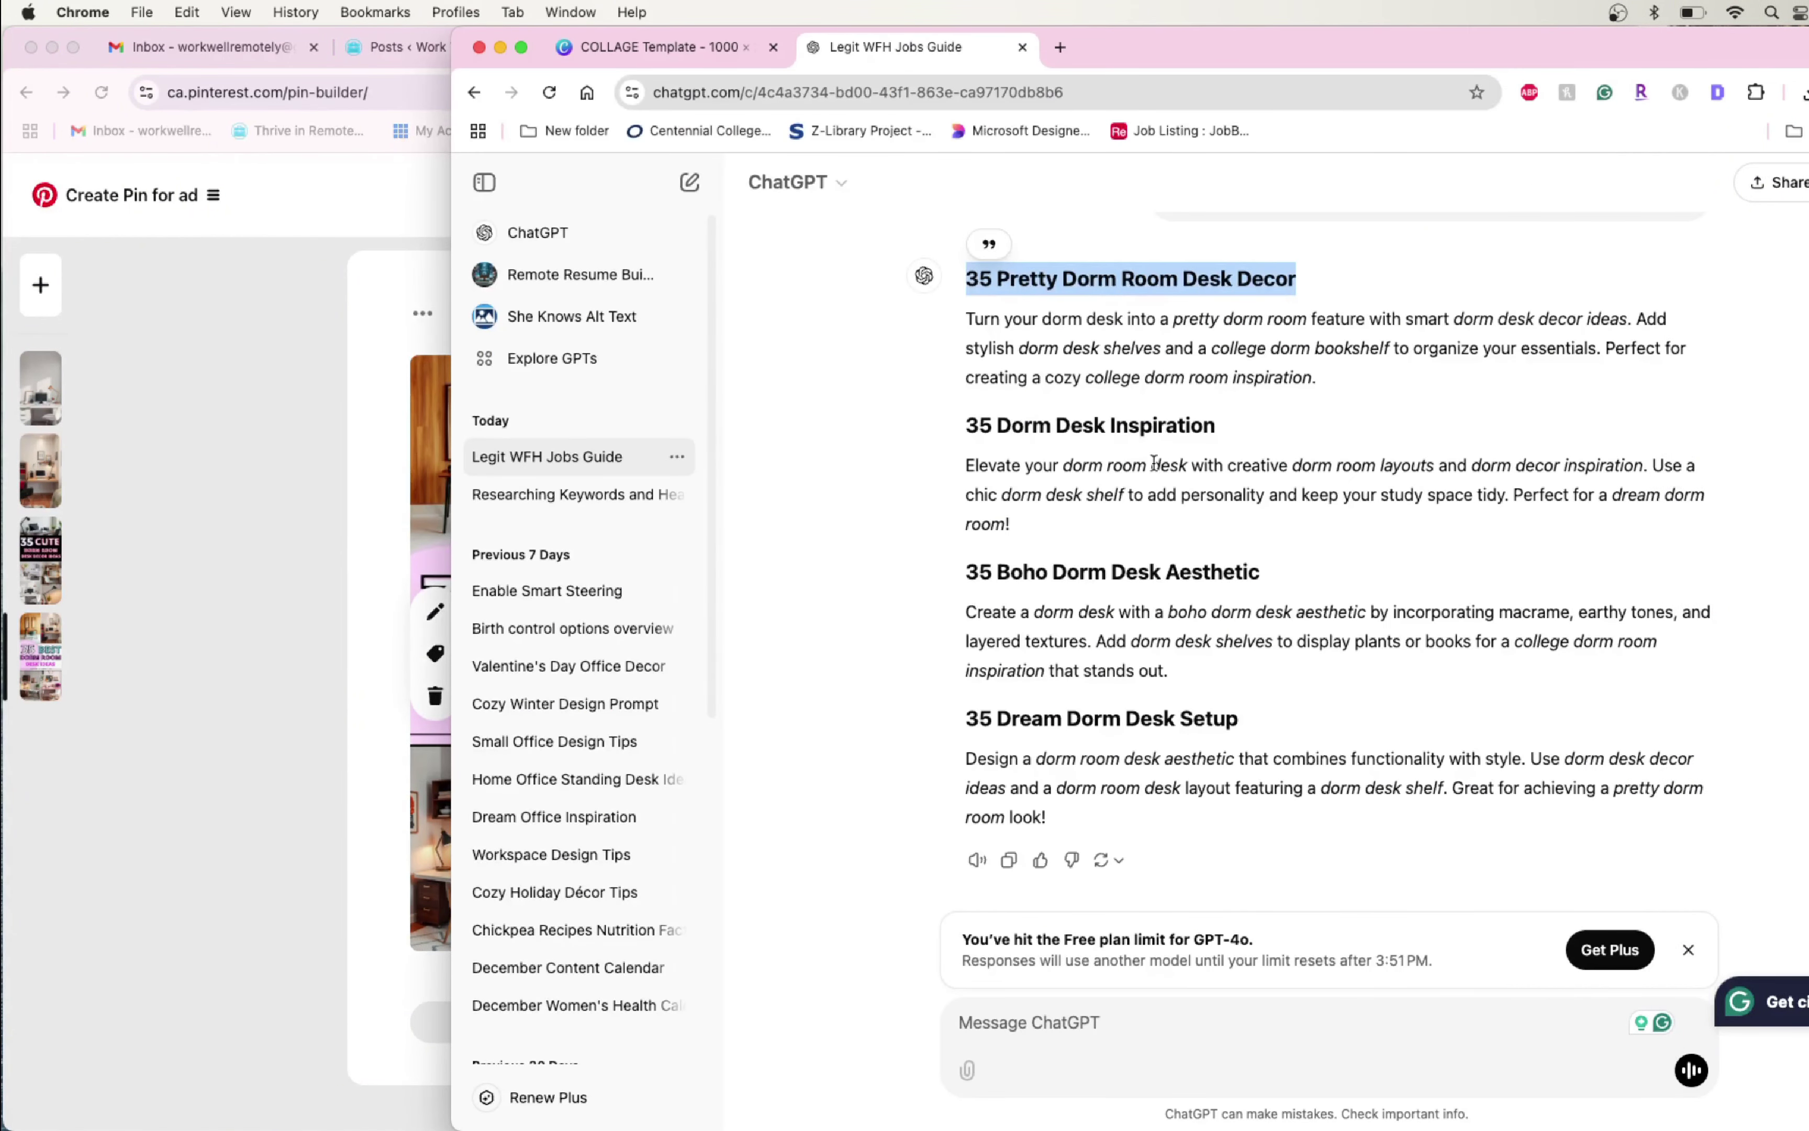
drag(1345, 379, 961, 326)
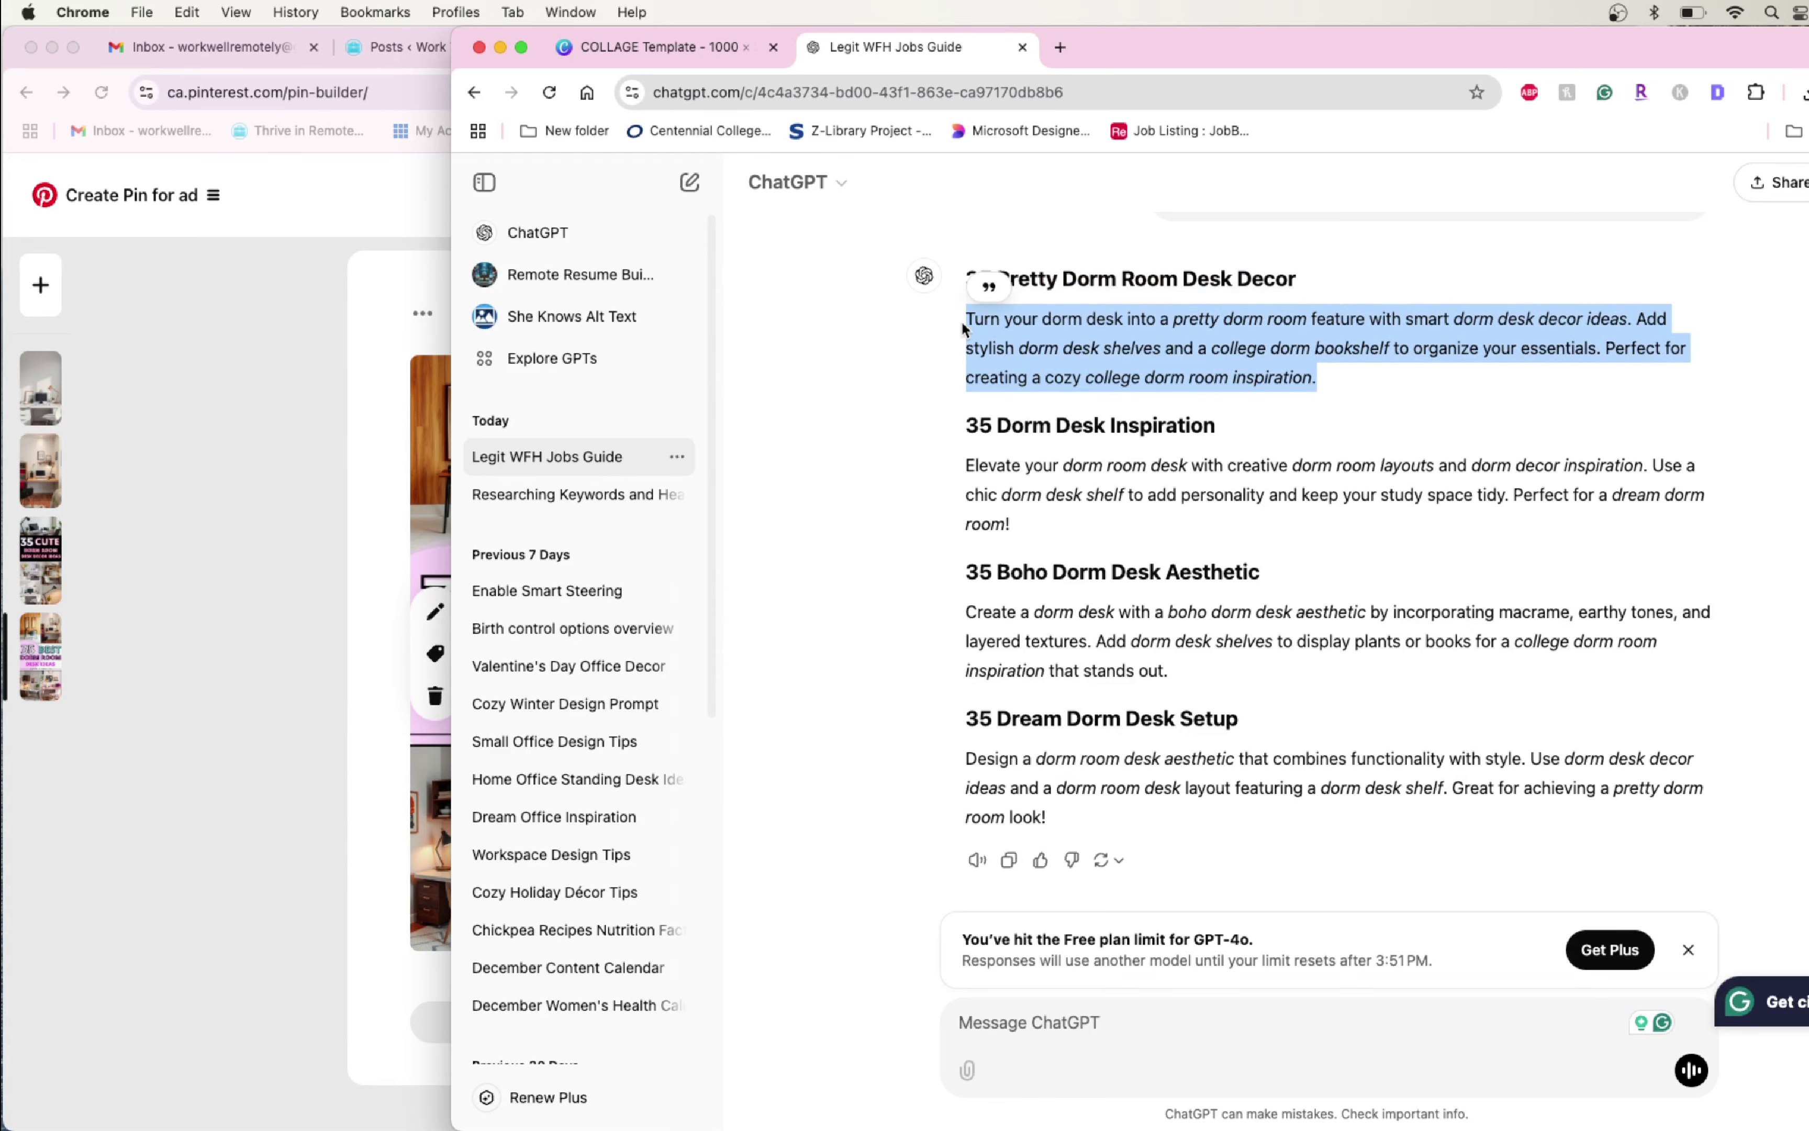
key(super+c)
click(389, 419)
click(955, 622)
key(super+v)
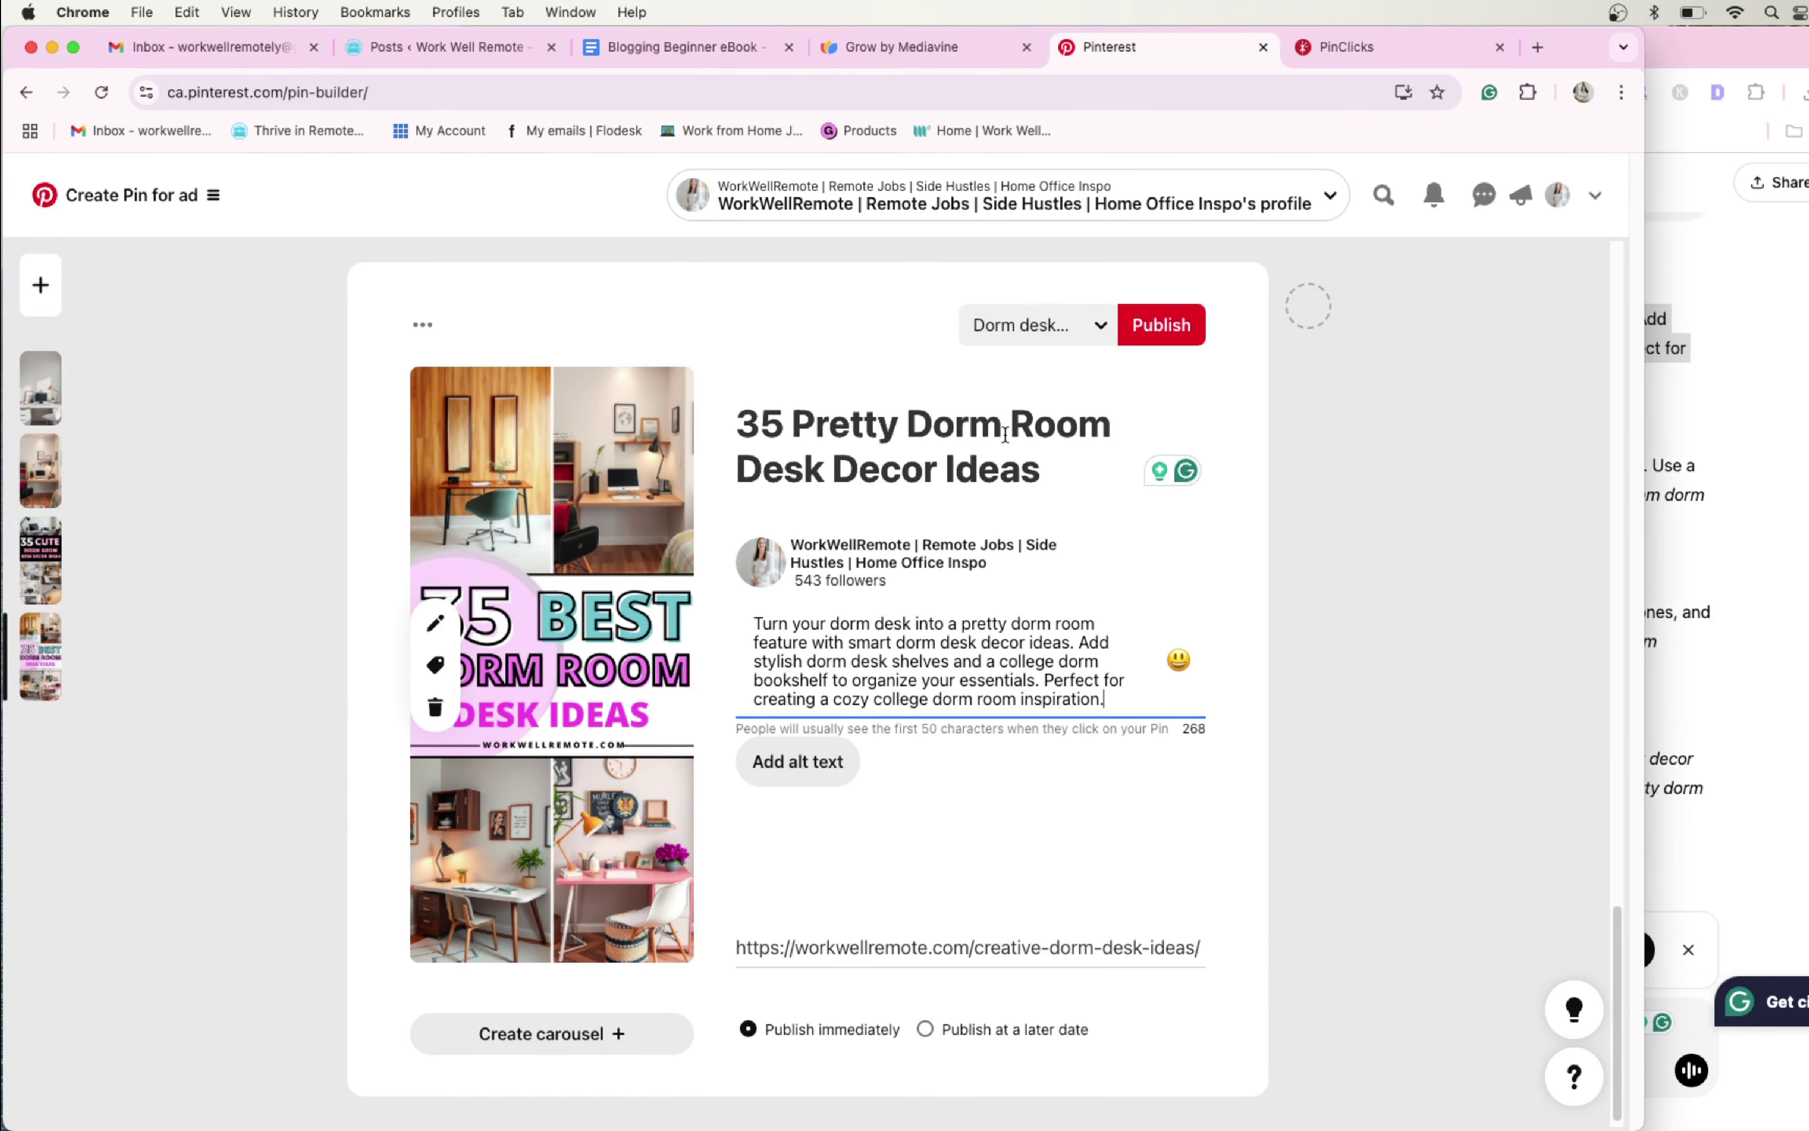
Check the board choice and publish the "35 Pretty Dorm Room Desk Decor Ideas" Pin immediately
click(1037, 338)
click(903, 340)
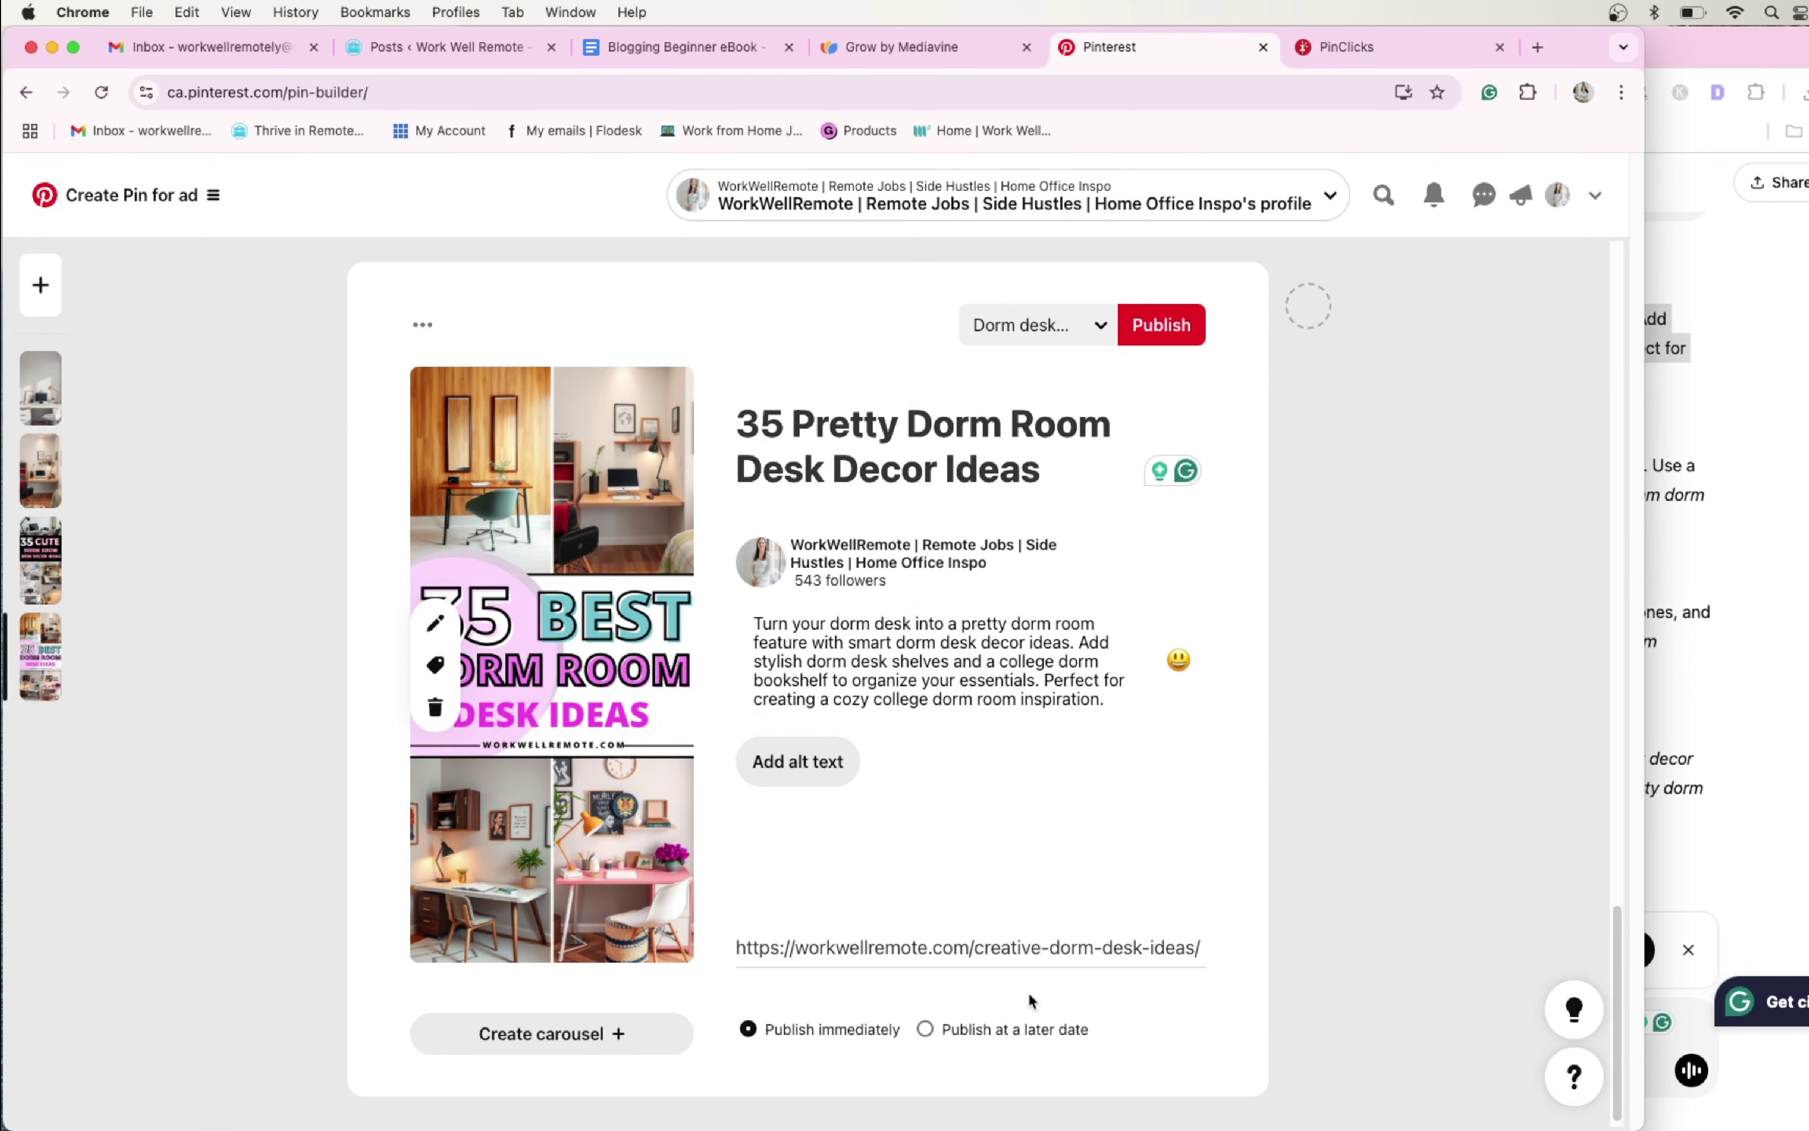
click(1153, 330)
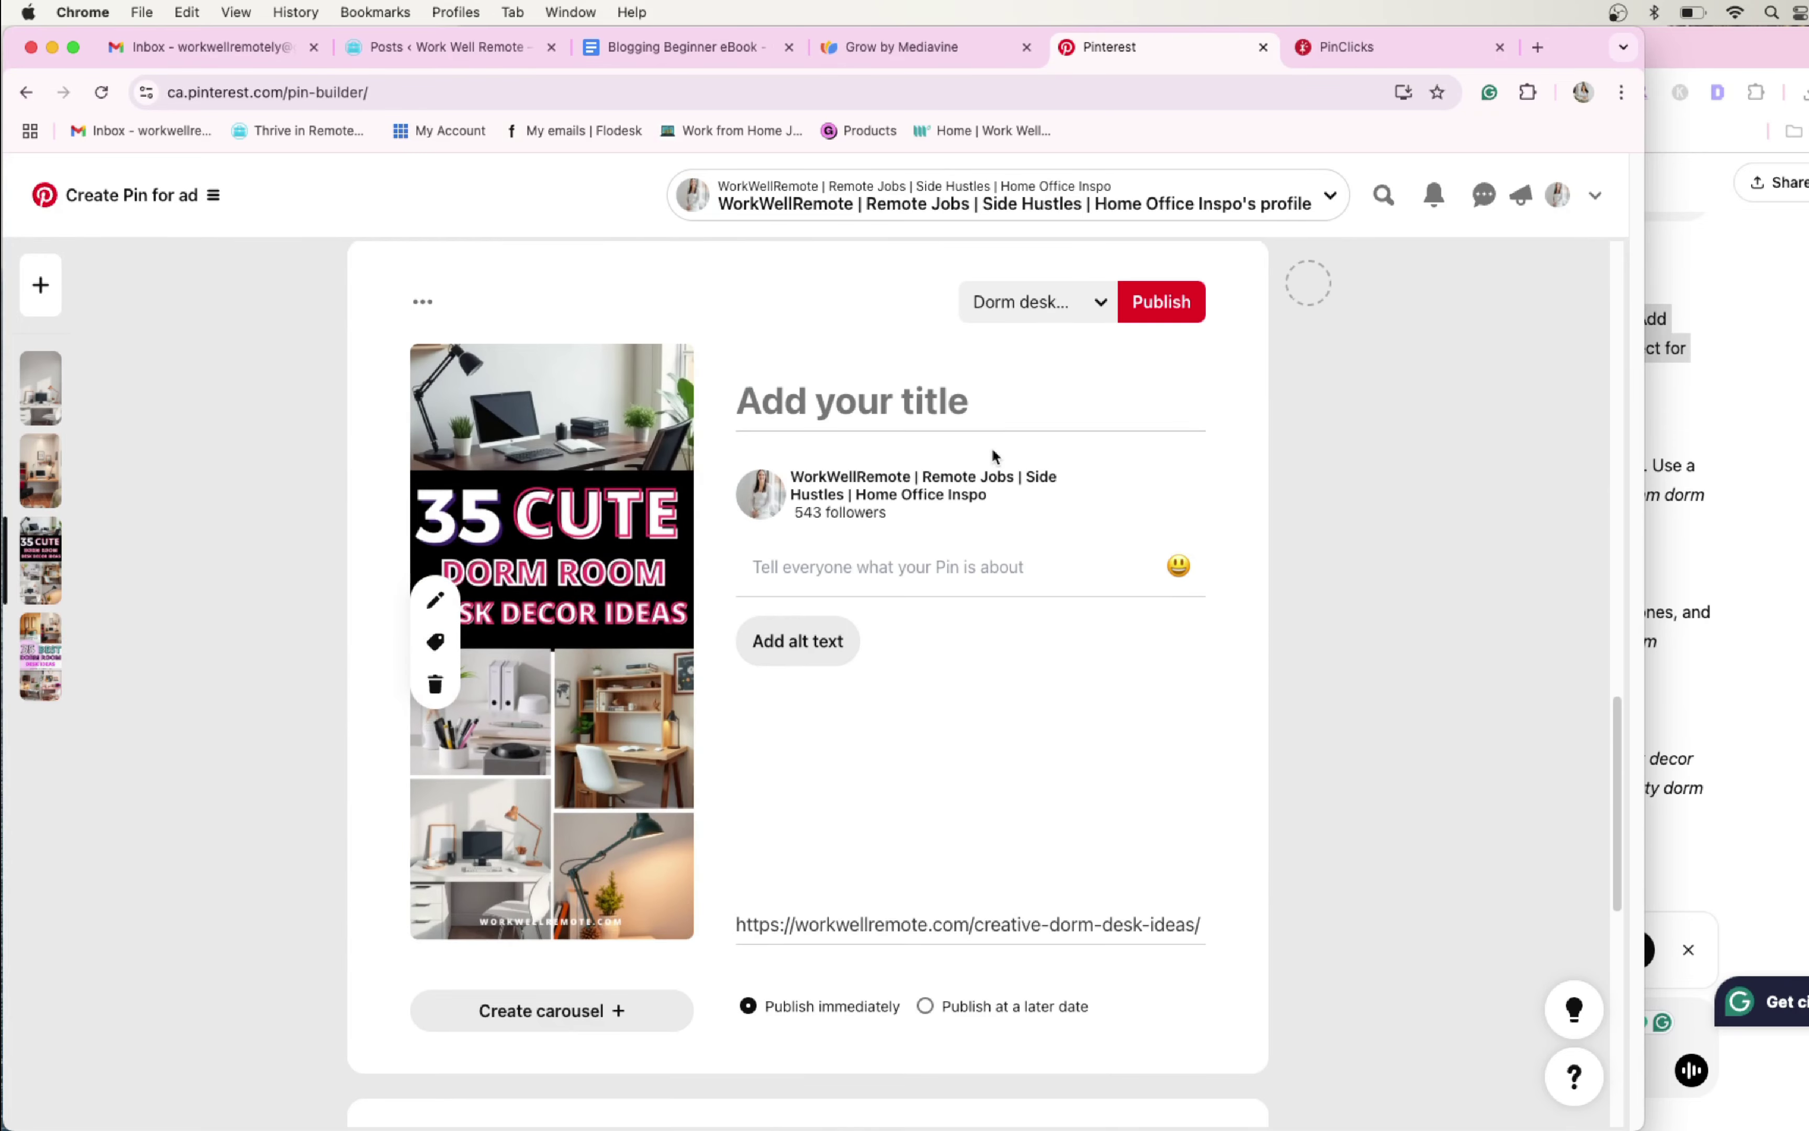
Copy ChatGPT's "35 Dorm Desk Inspiration" title and its description into the "35 Cute Dorm Room Desk Decor Ideas" Pin on Pinterest
click(1691, 535)
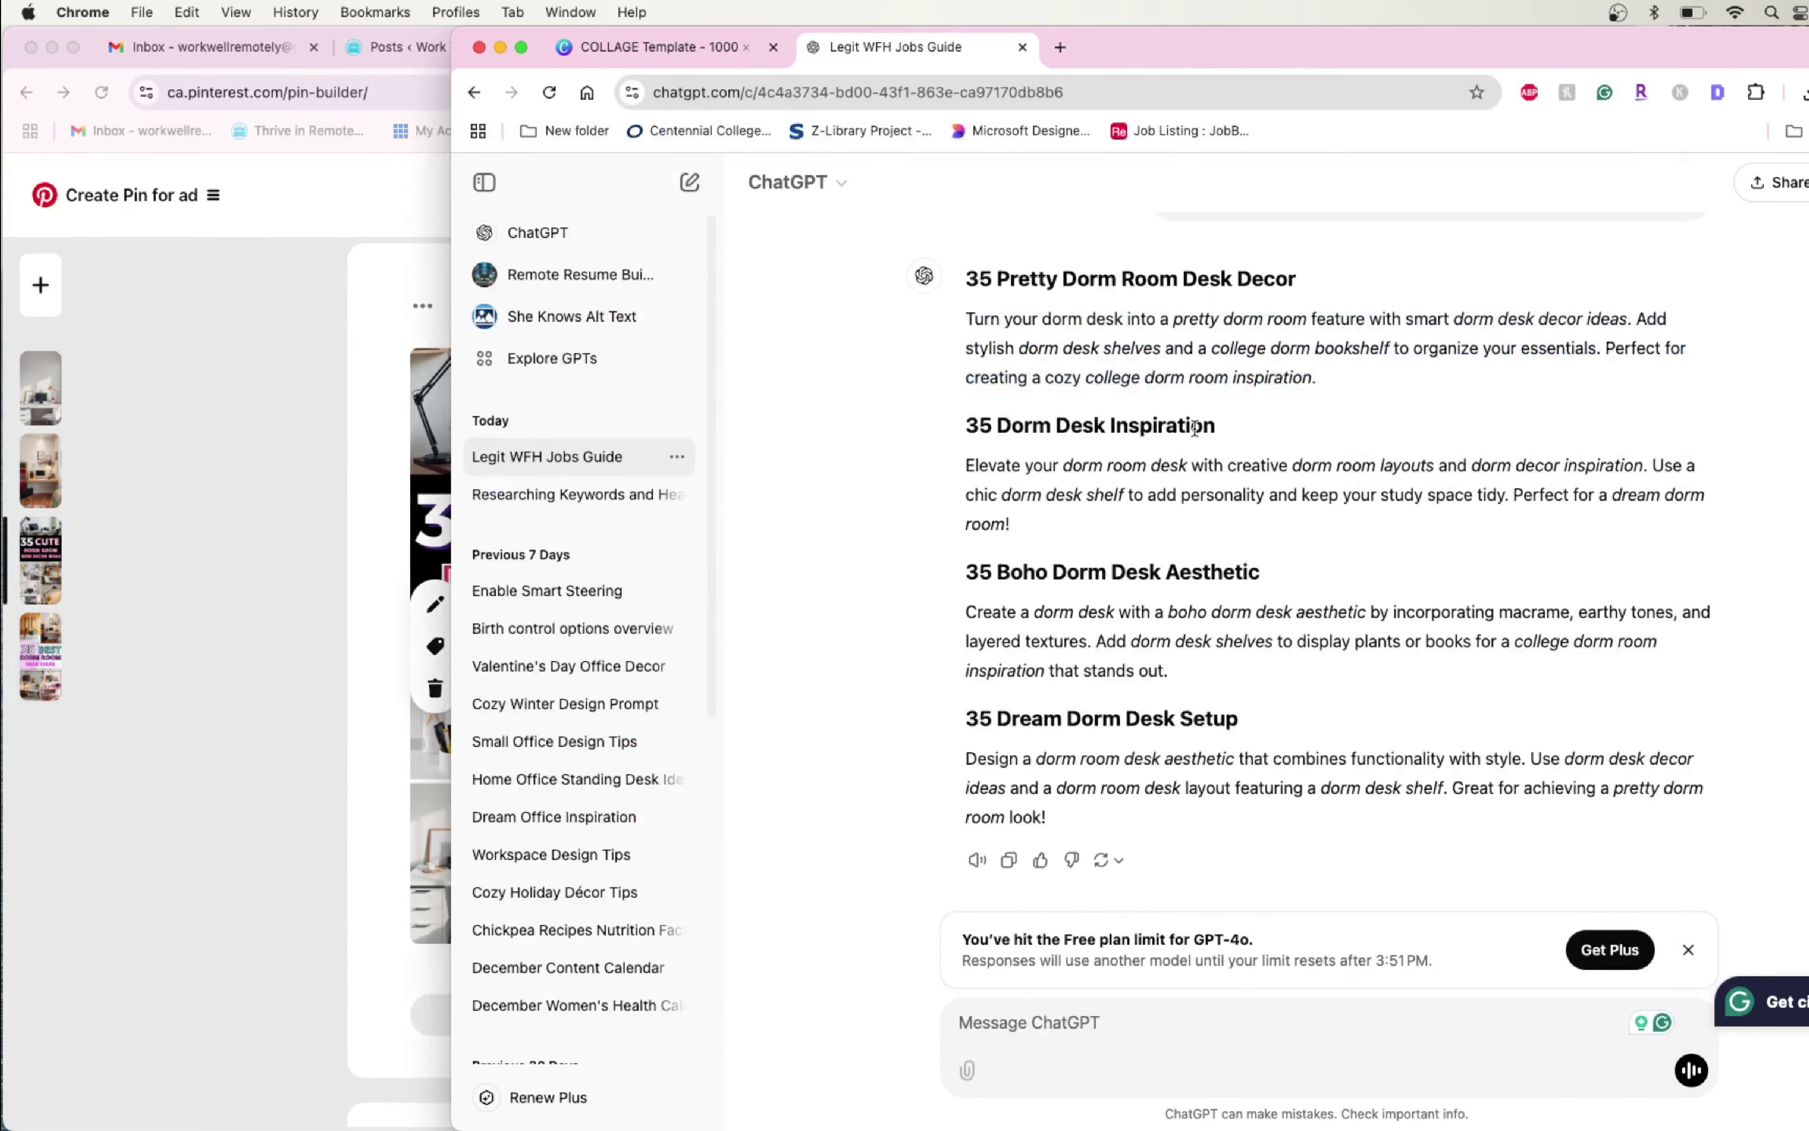
triple_click(1050, 421)
drag(1041, 528, 967, 469)
click(329, 533)
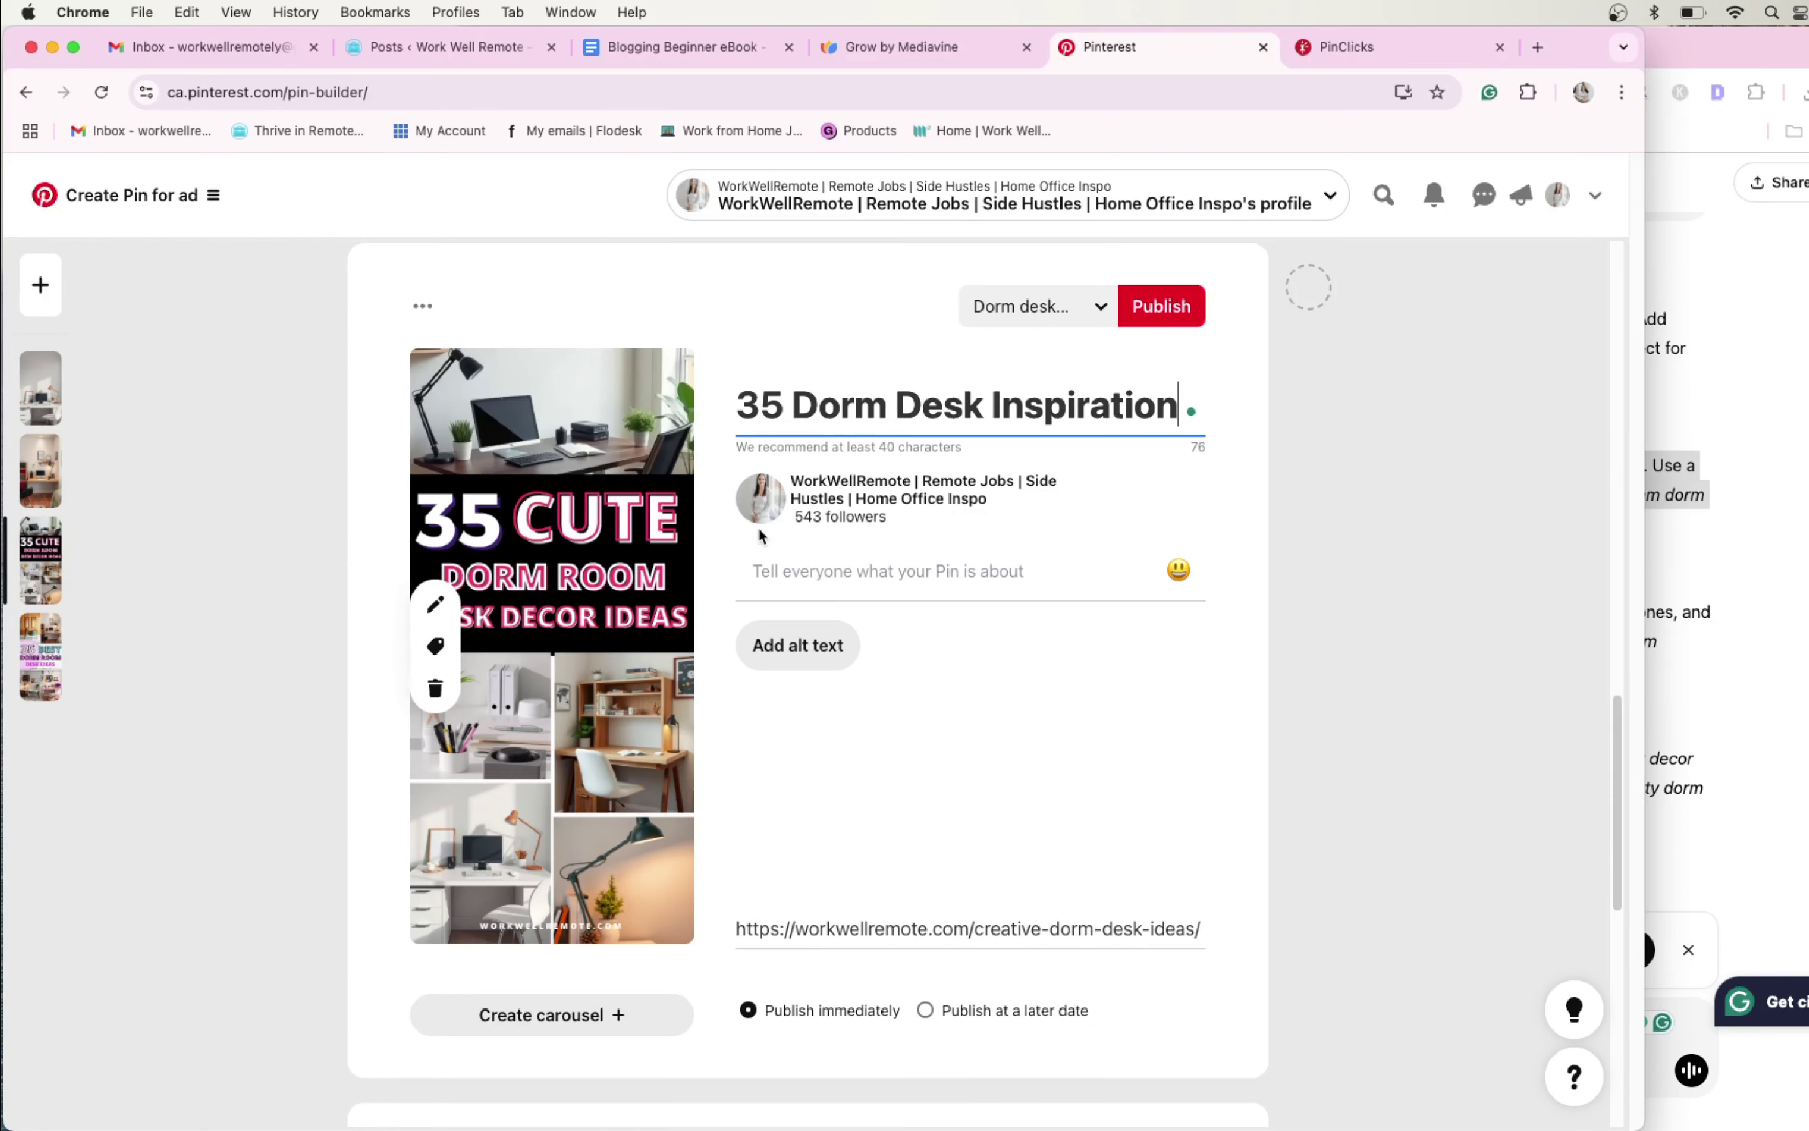
click(778, 572)
key(super+v)
Schedule the "35 Dorm Desk Inspiration" Pin to publish on 12/17/2024 at 12:00 PM and submit it
click(997, 1037)
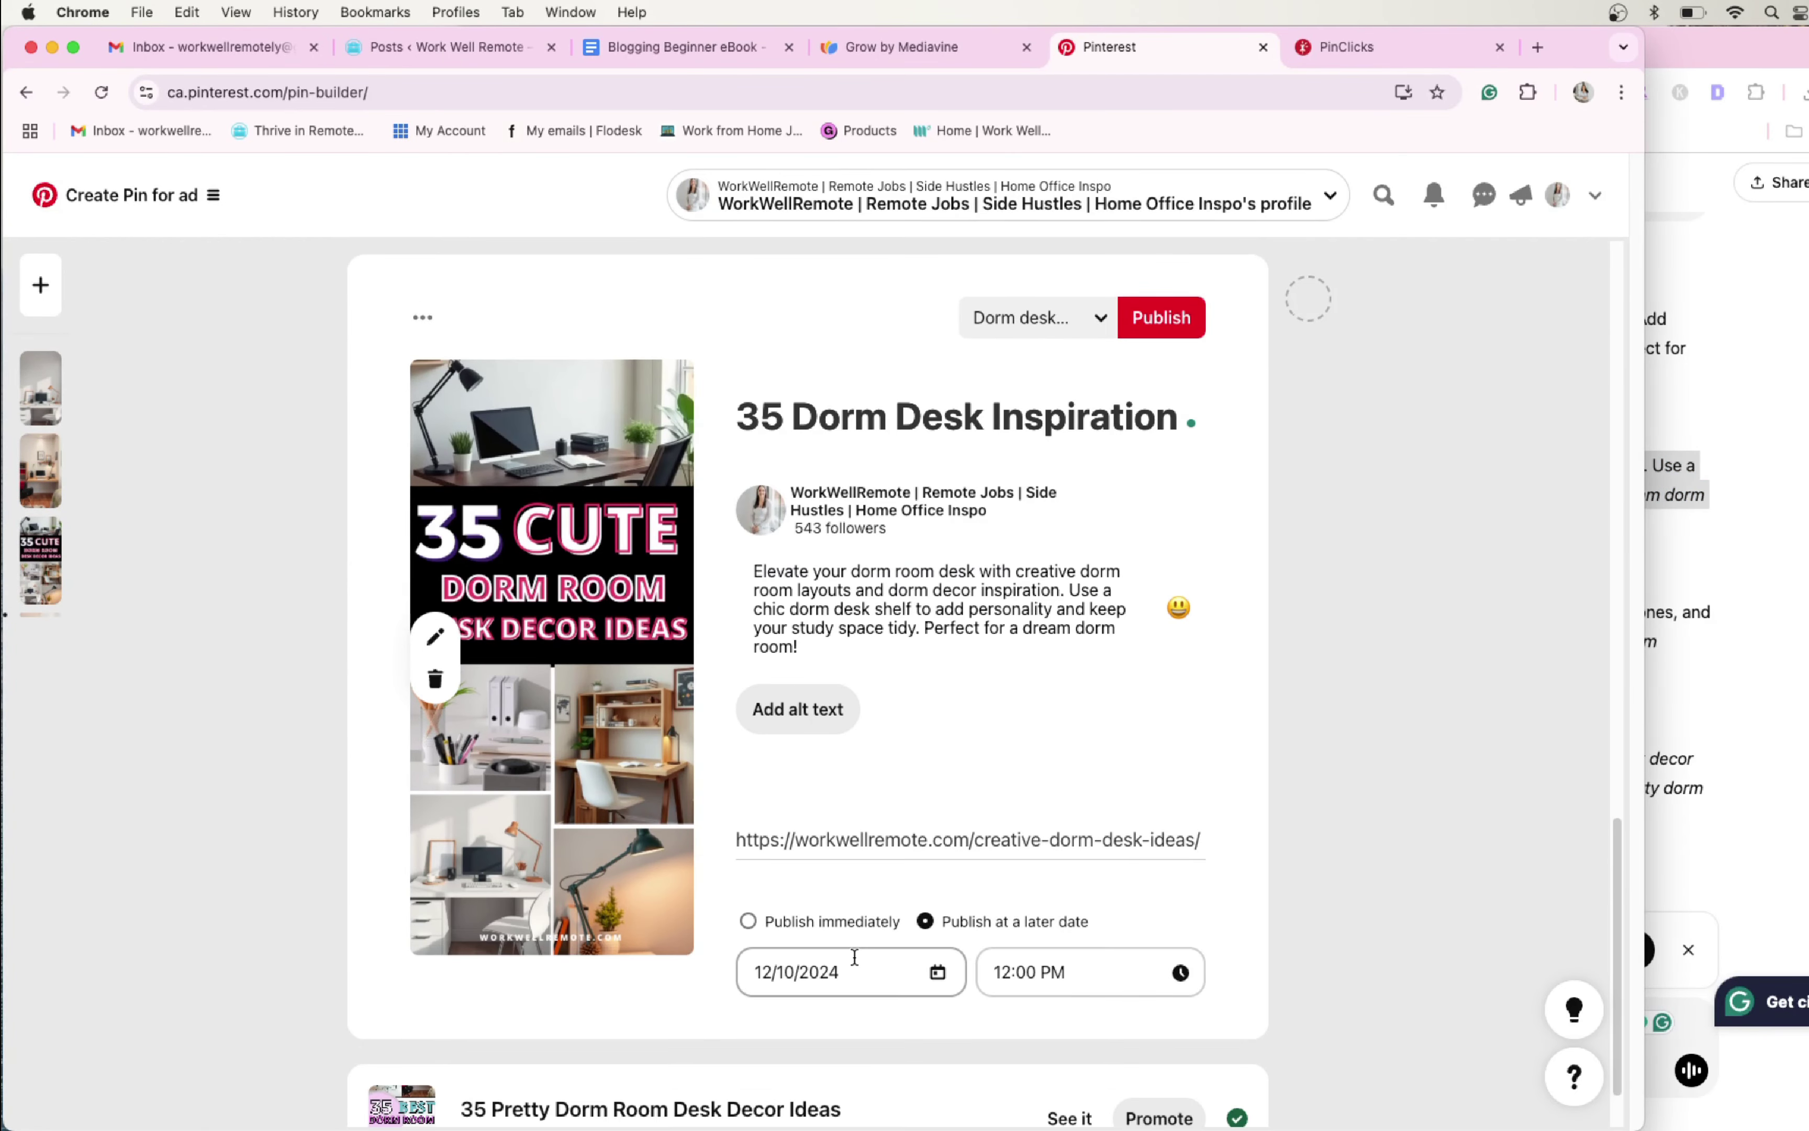
click(853, 965)
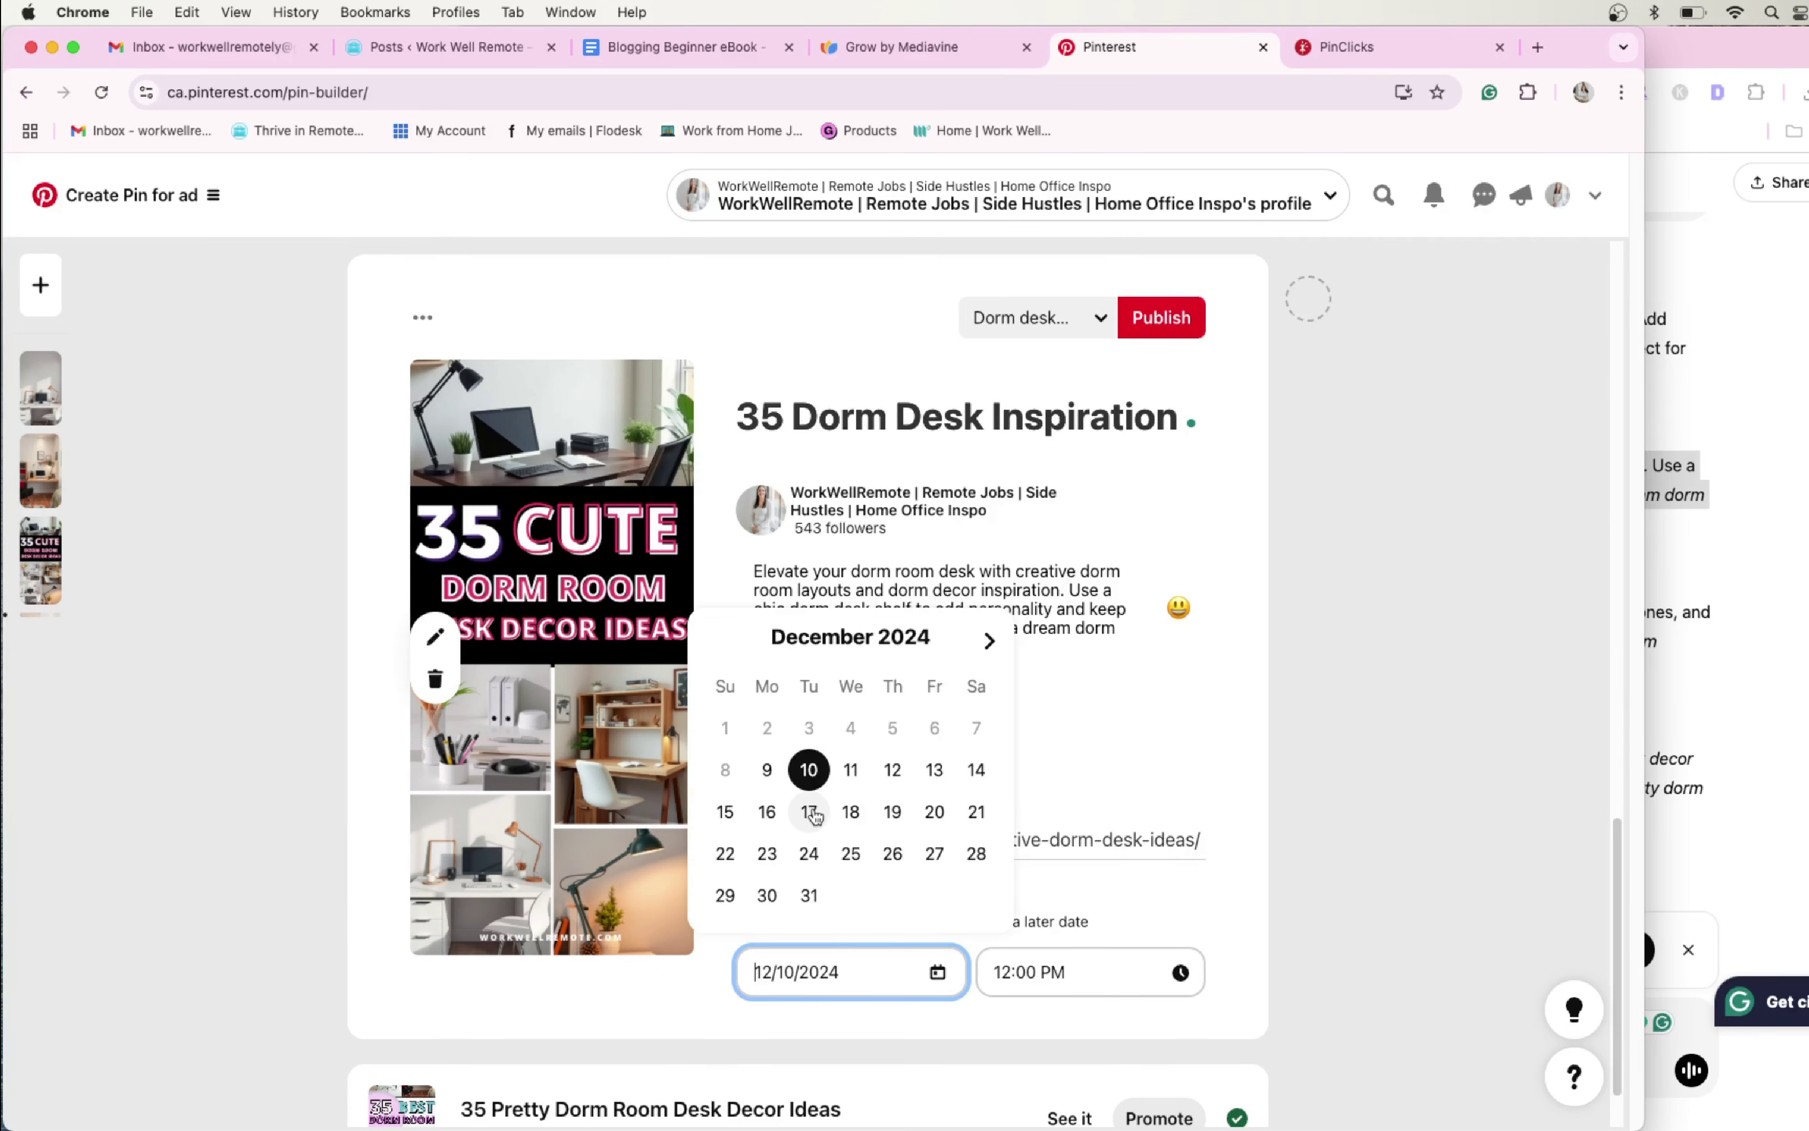
click(767, 812)
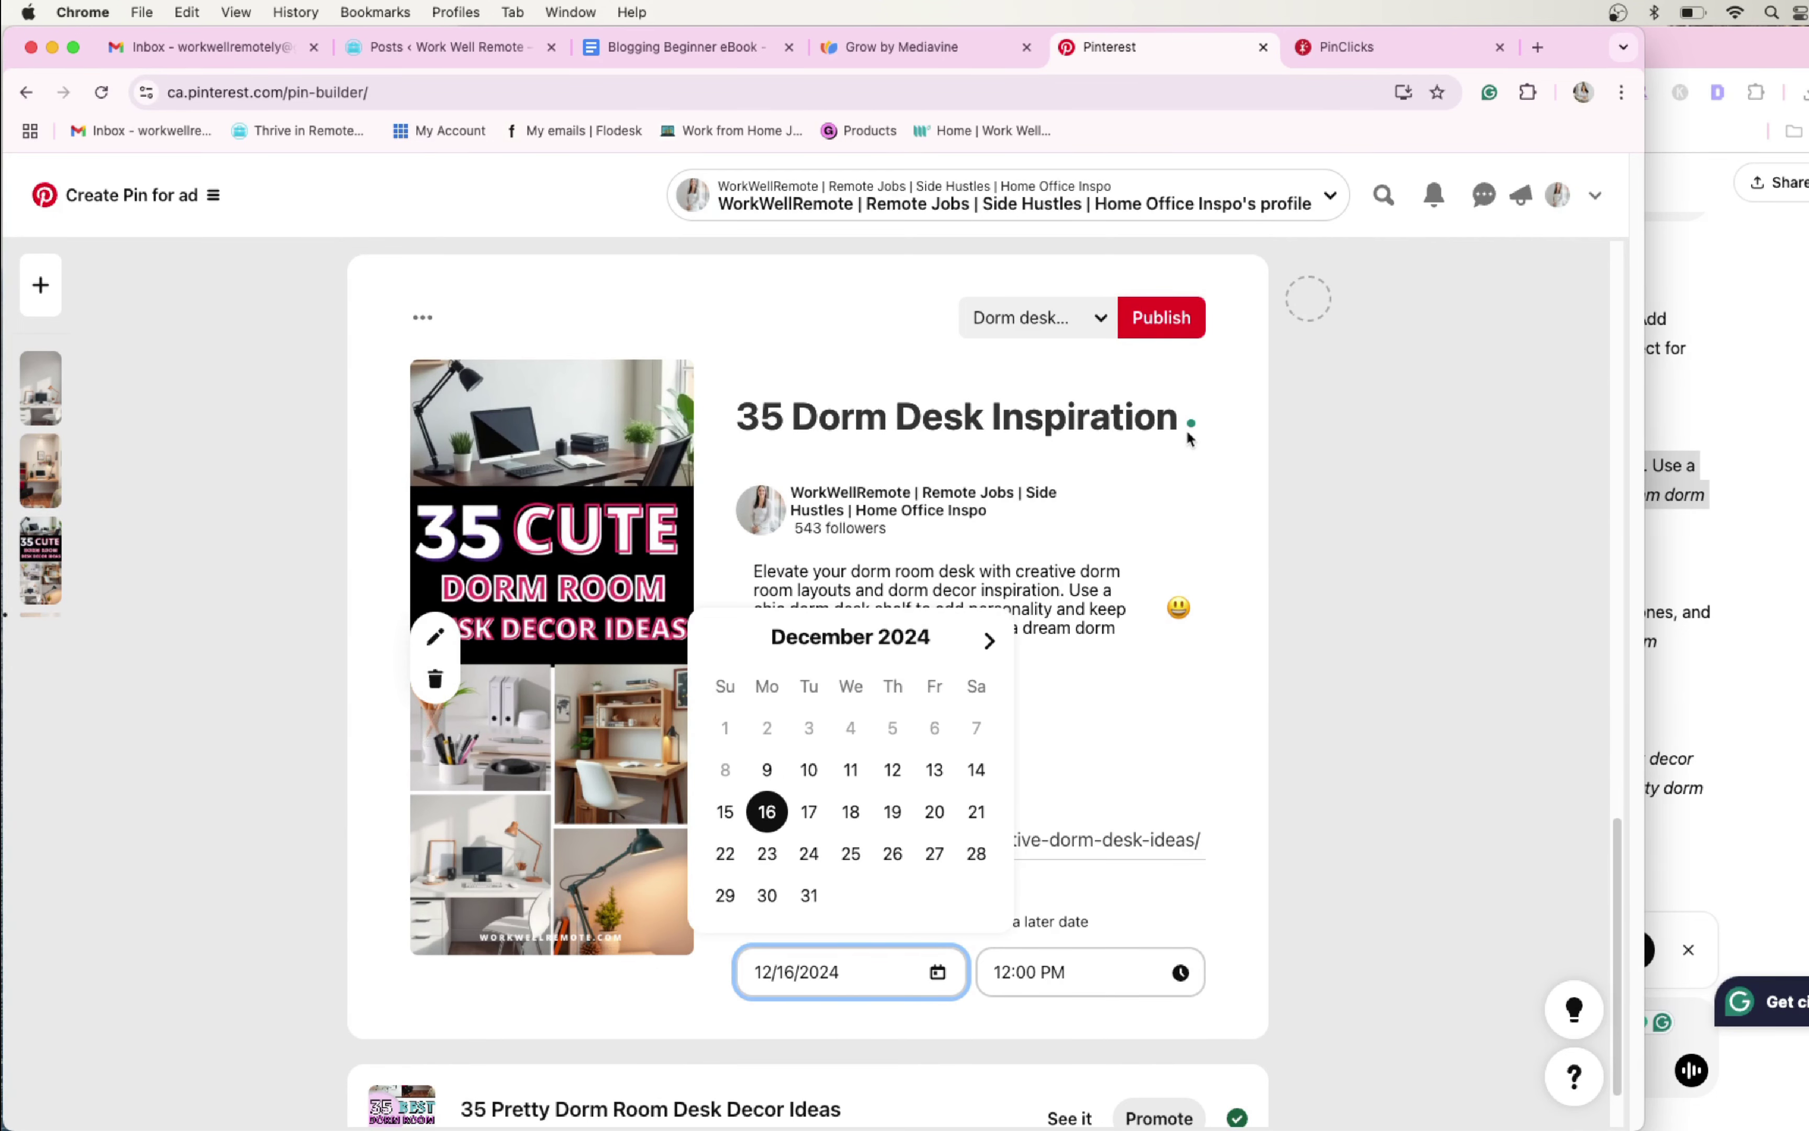
click(808, 812)
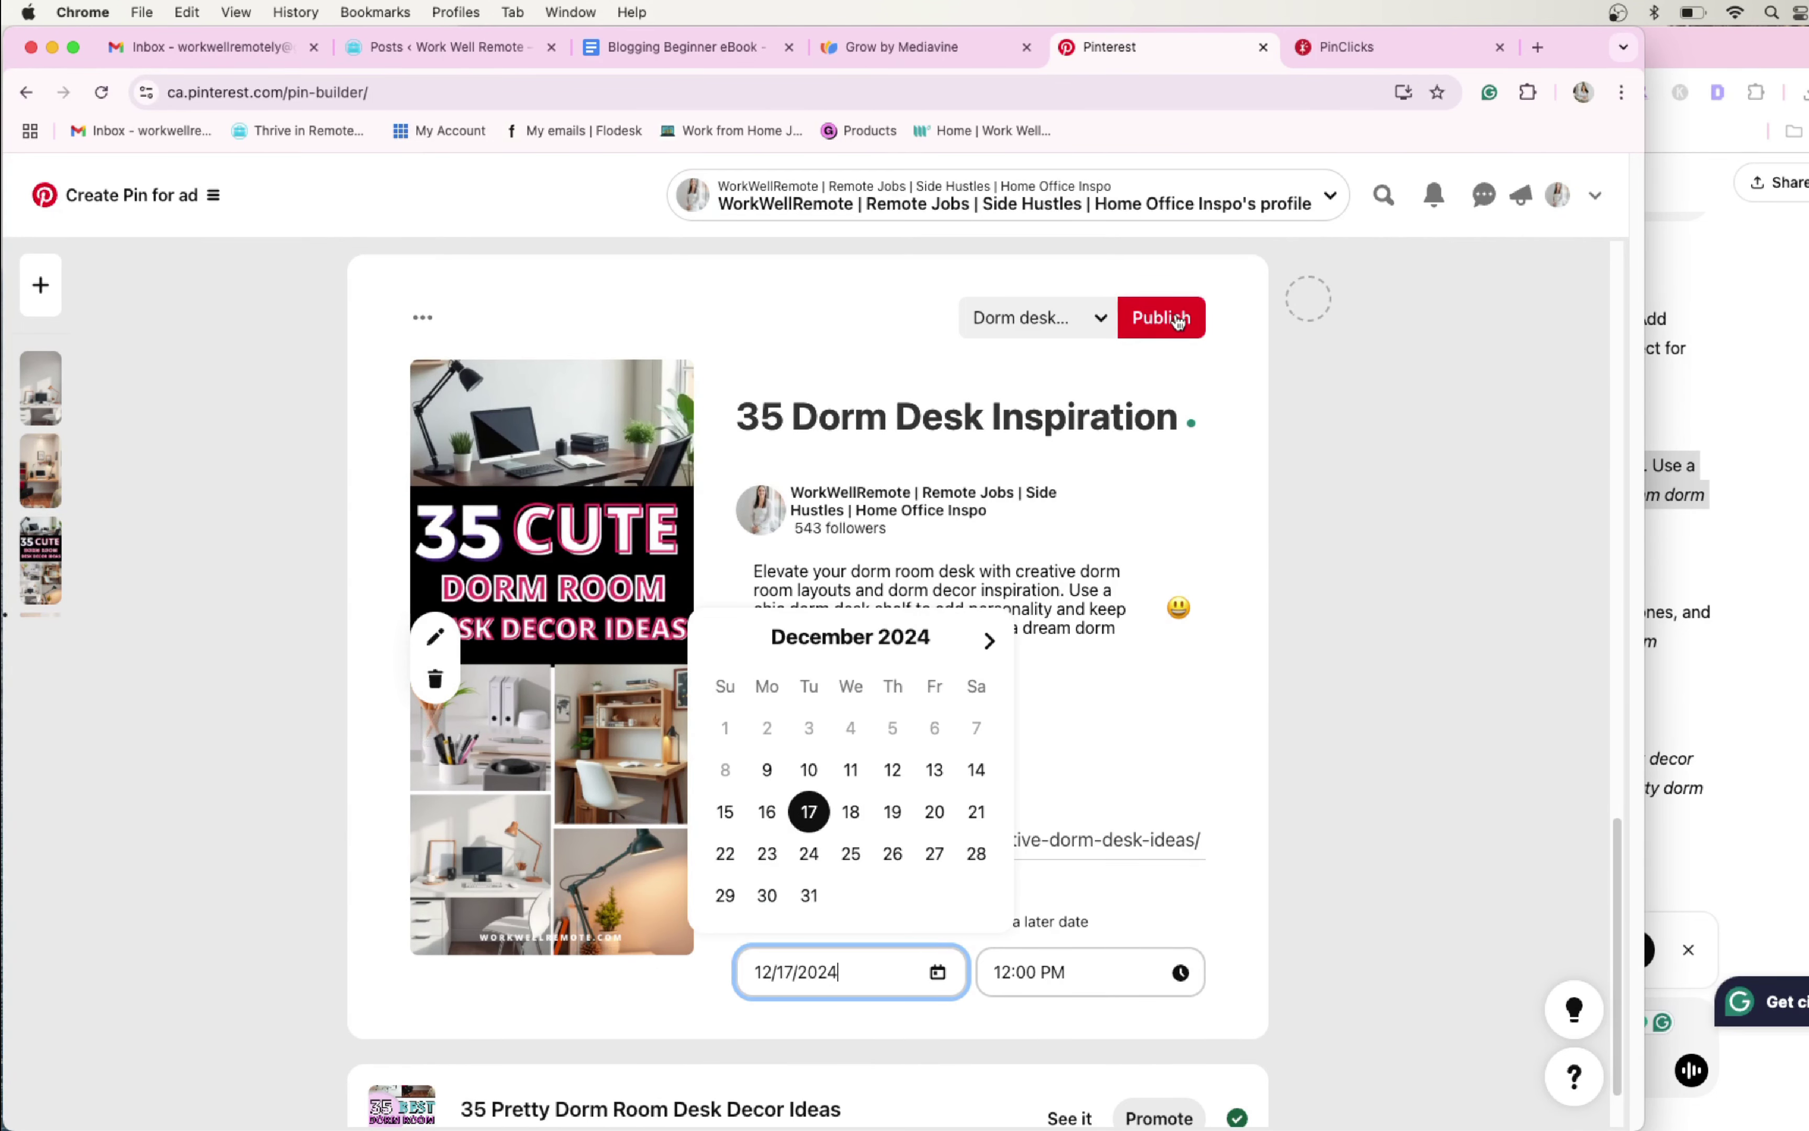
click(1179, 333)
Copy ChatGPT's "35 Boho Dorm Desk Aesthetic" title and its description into the wooden desk photo Pin on Pinterest
scroll(1135, 536, up, 8)
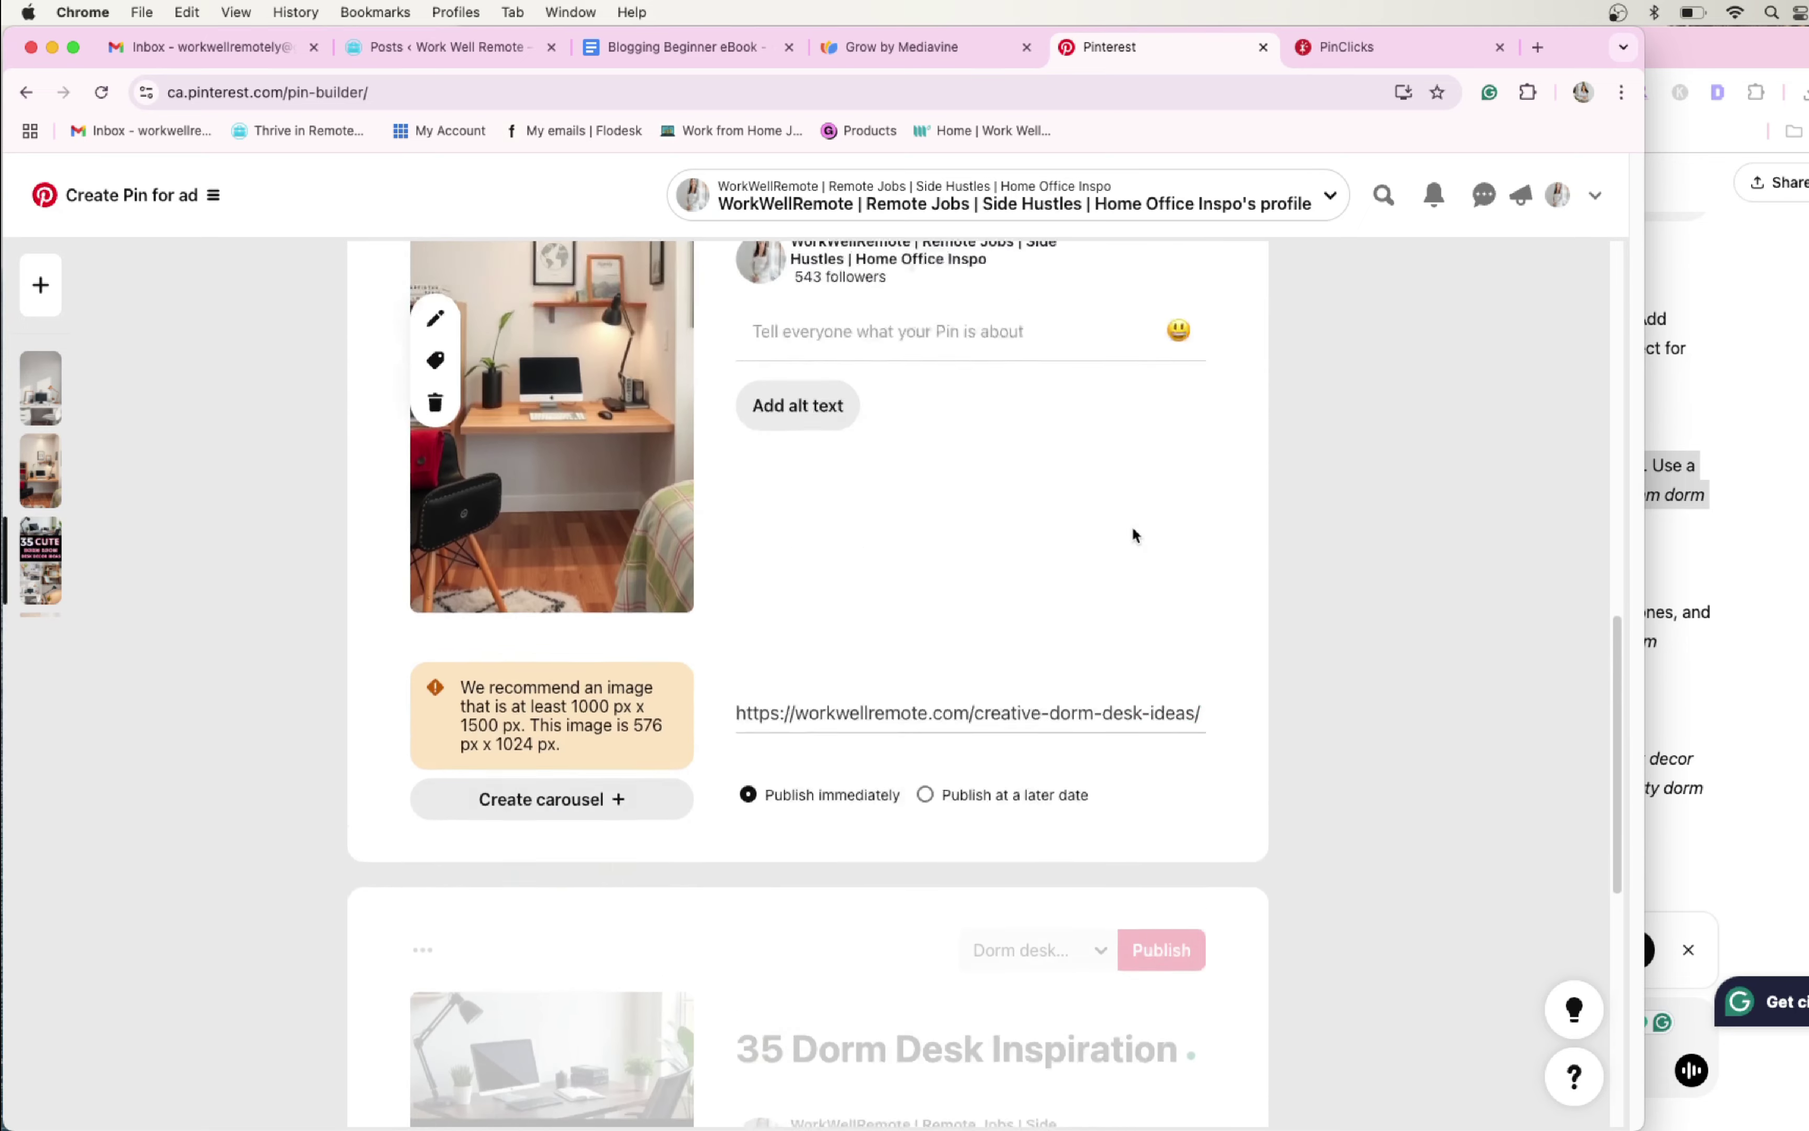
drag(1263, 574, 969, 576)
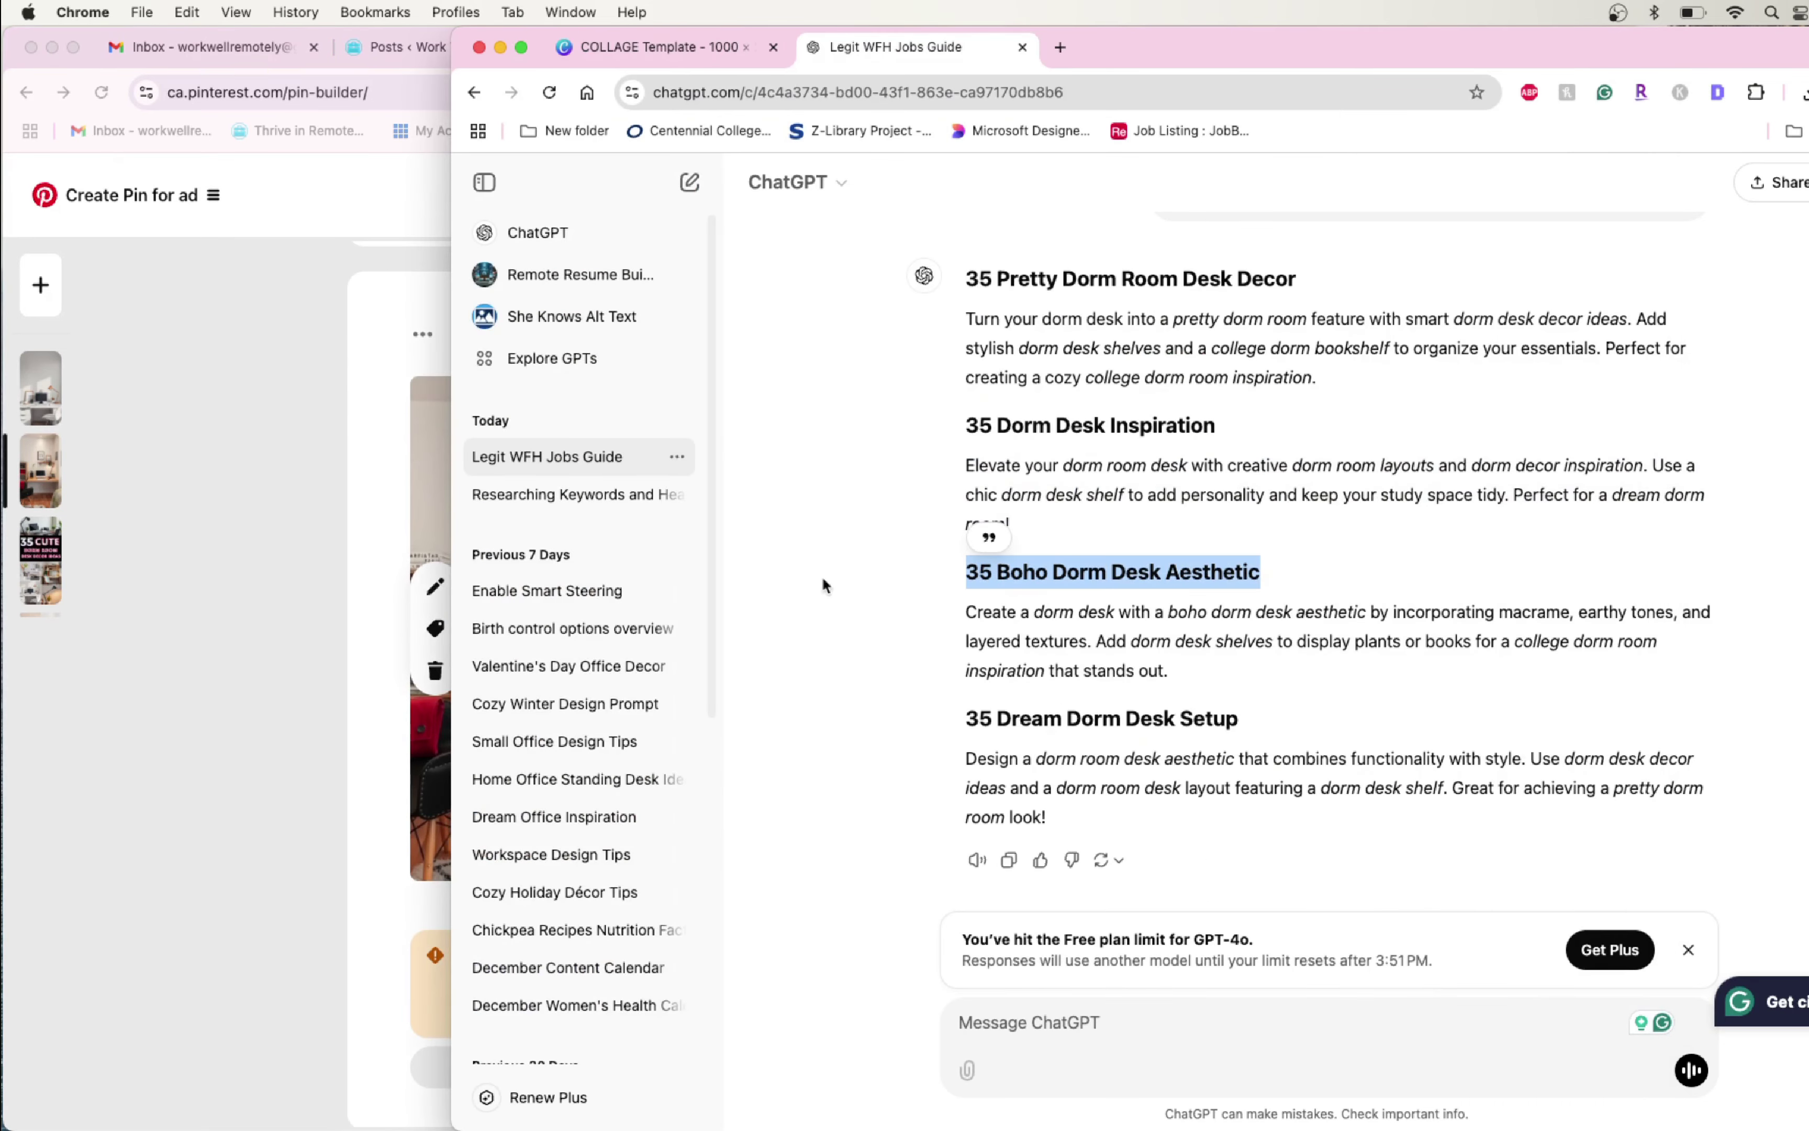
key(super+c)
click(390, 567)
key(super+v)
click(1666, 573)
drag(1187, 676, 958, 623)
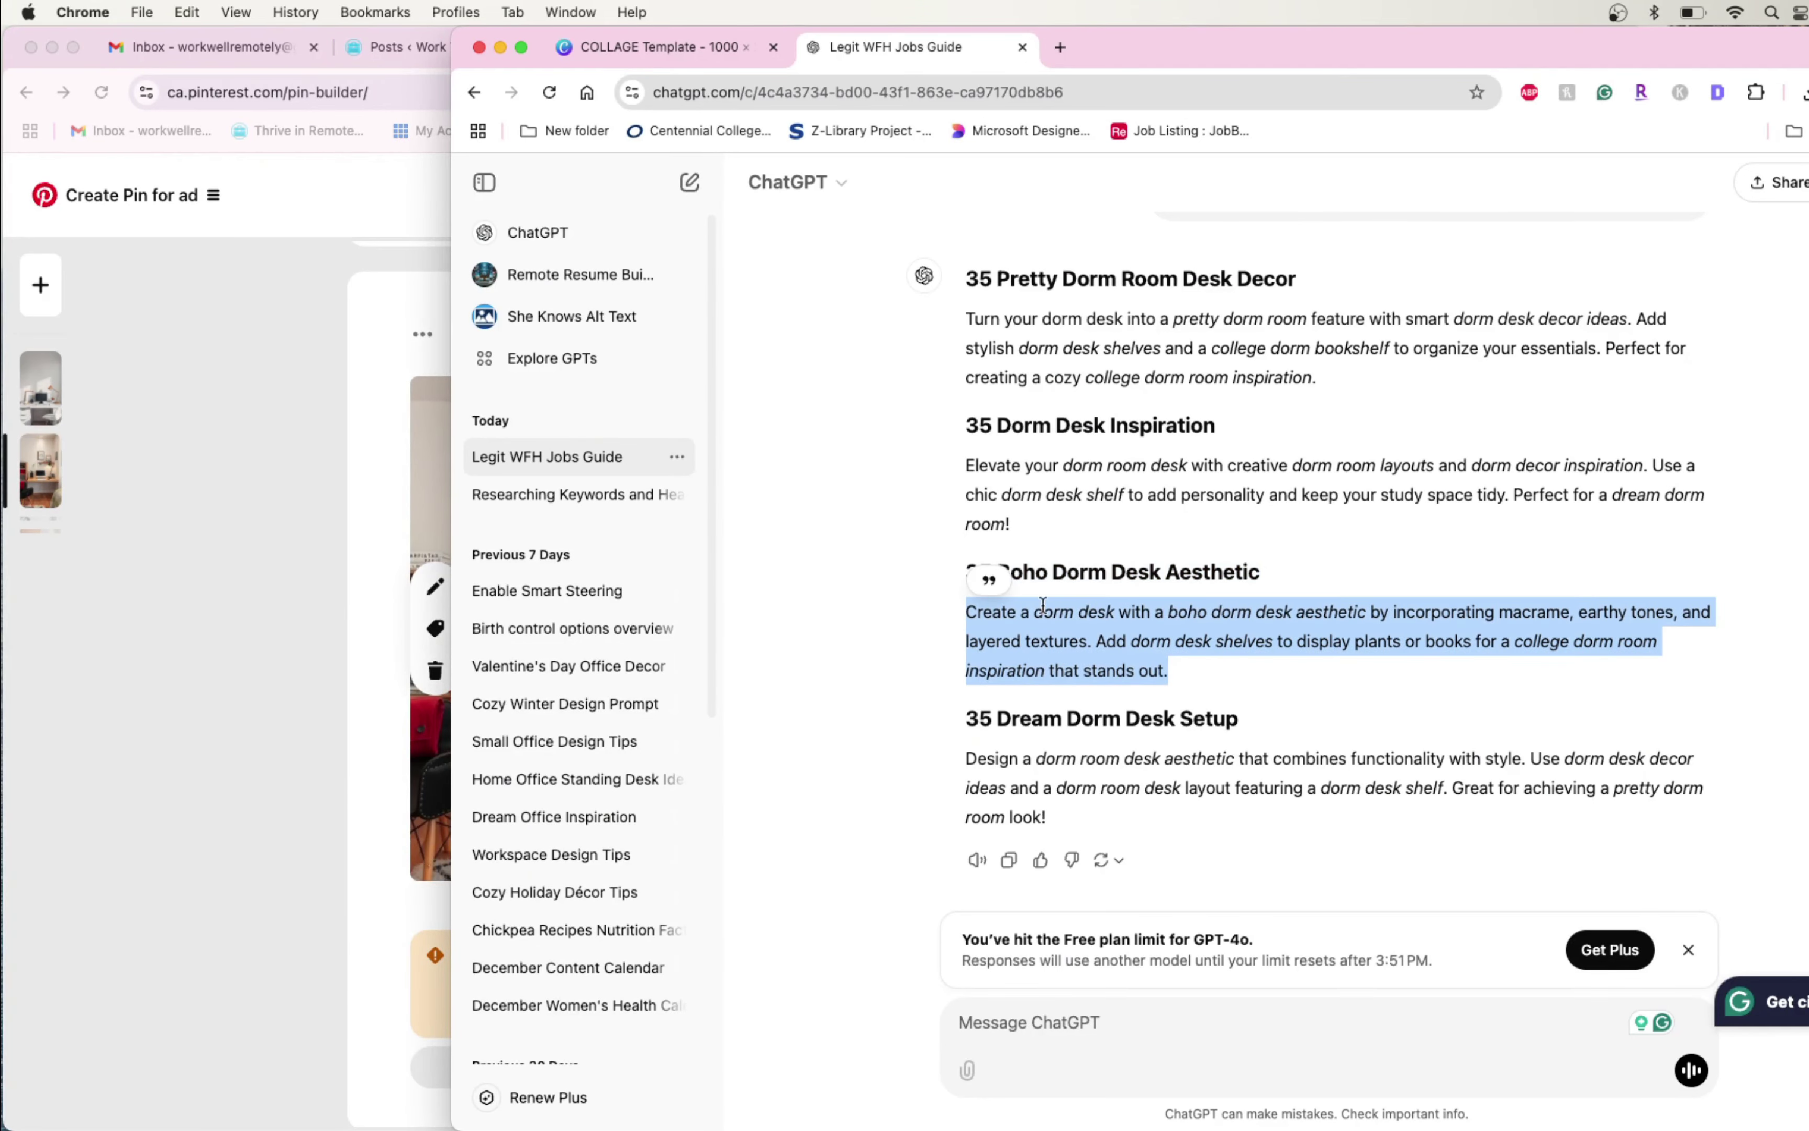
click(307, 598)
click(883, 637)
key(super+v)
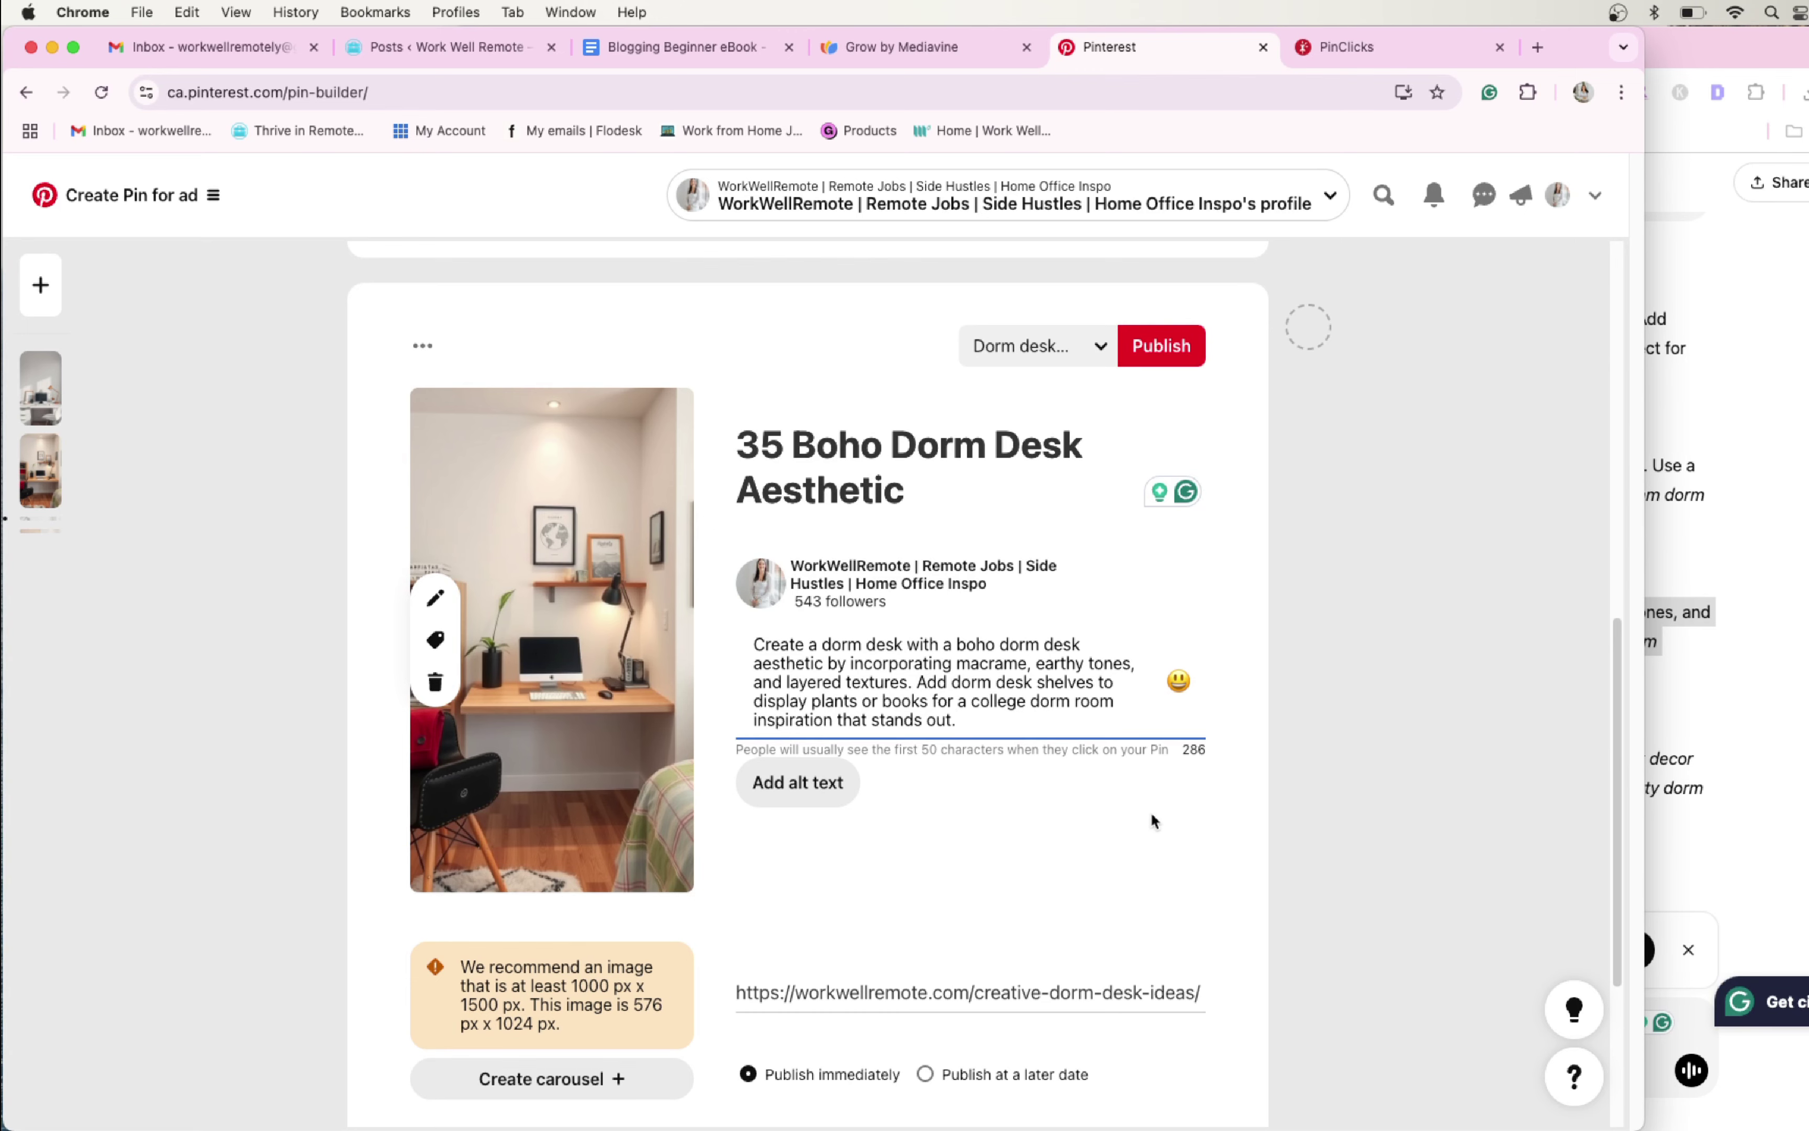
Schedule the "35 Boho Dorm Desk Aesthetic" Pin to publish on 12/24/2024 at 12:00 PM and submit it
scroll(1148, 817, down, 1)
scroll(1092, 822, down, 2)
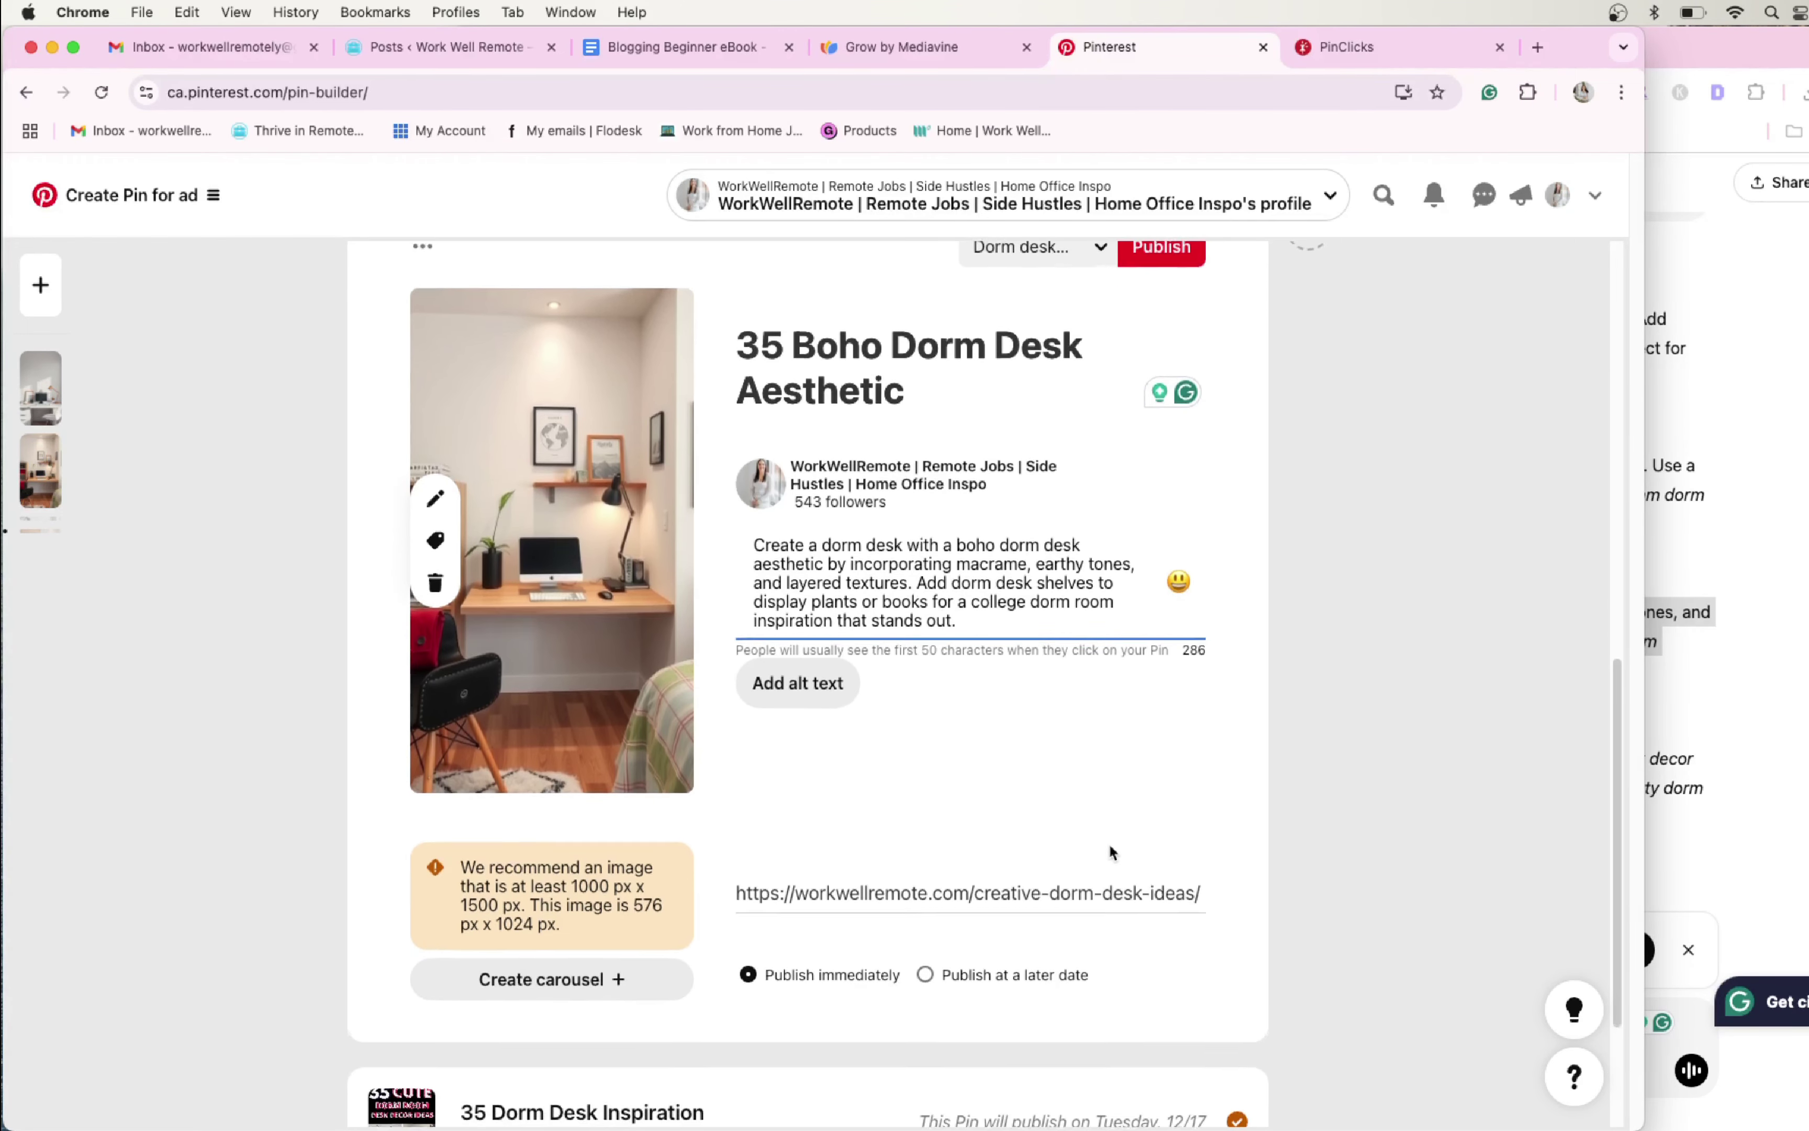
scroll(1106, 853, up, 3)
scroll(1071, 862, down, 4)
click(1006, 951)
click(833, 897)
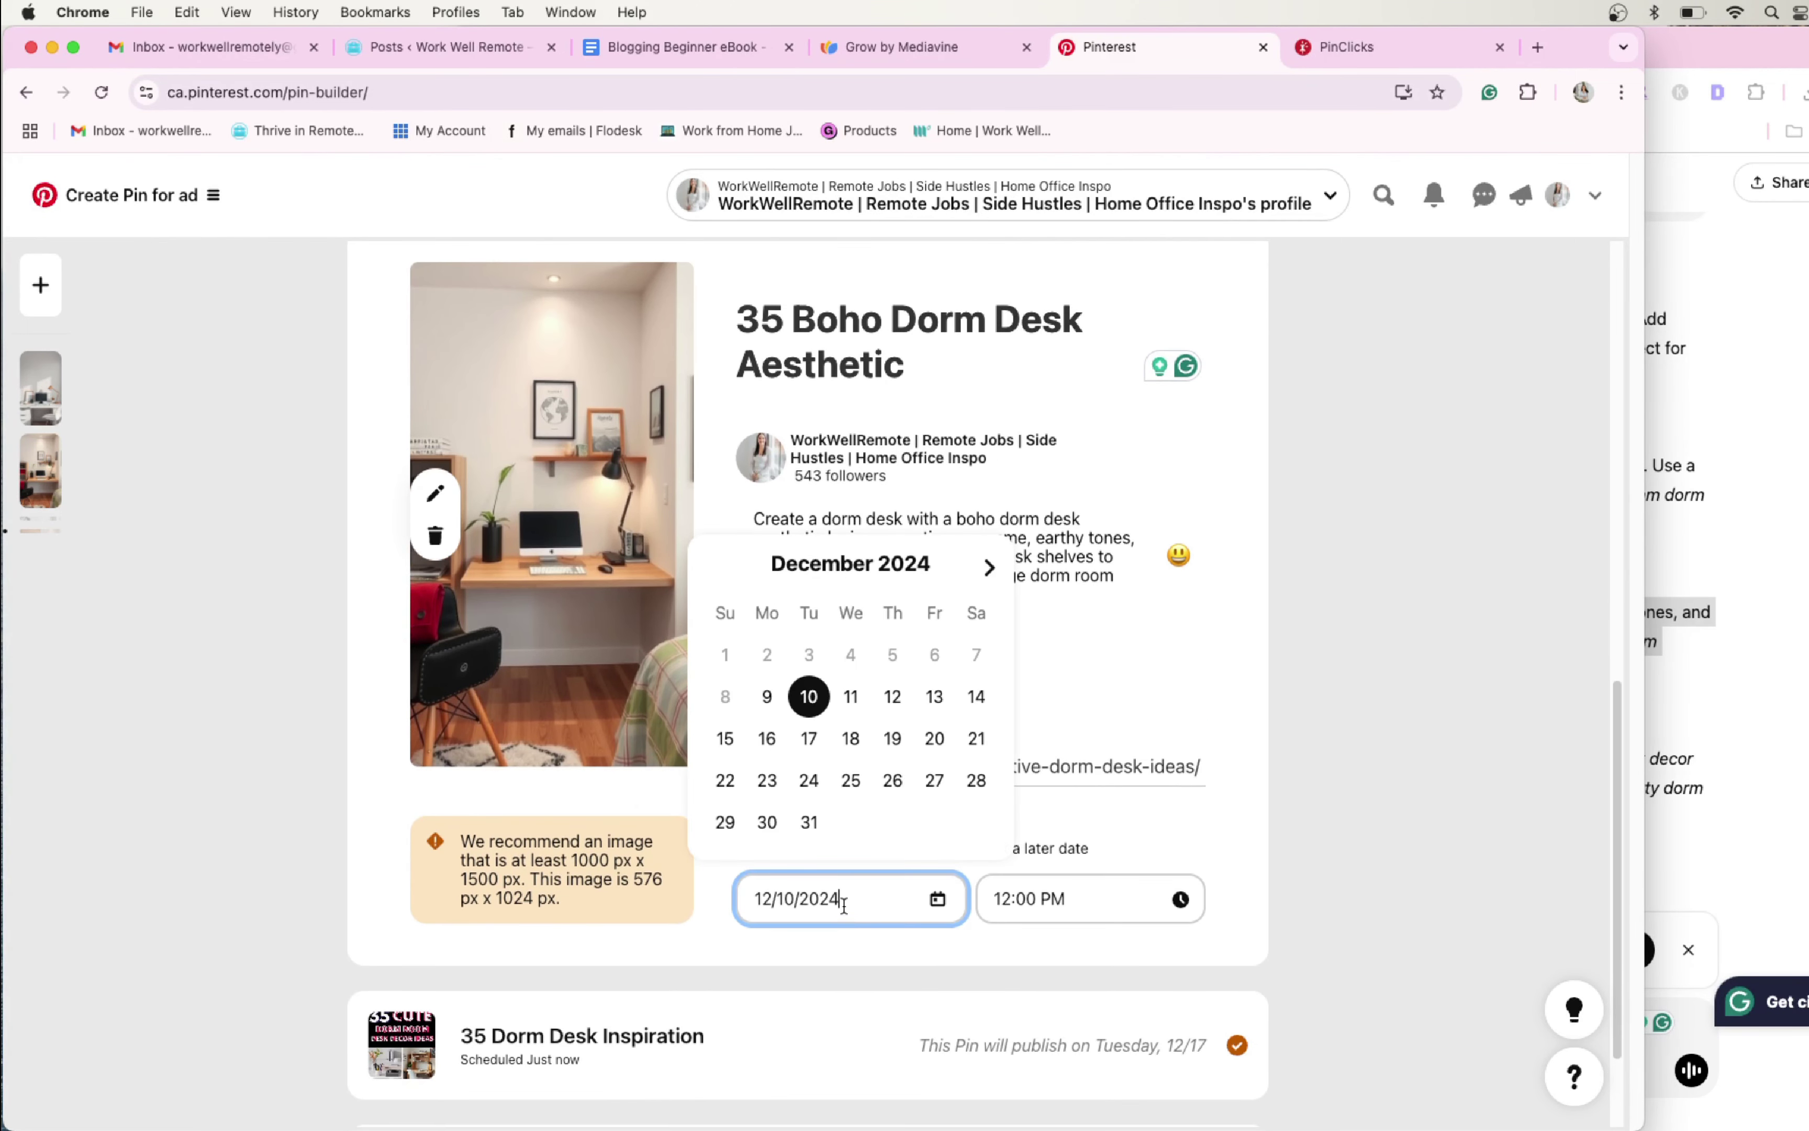
click(809, 780)
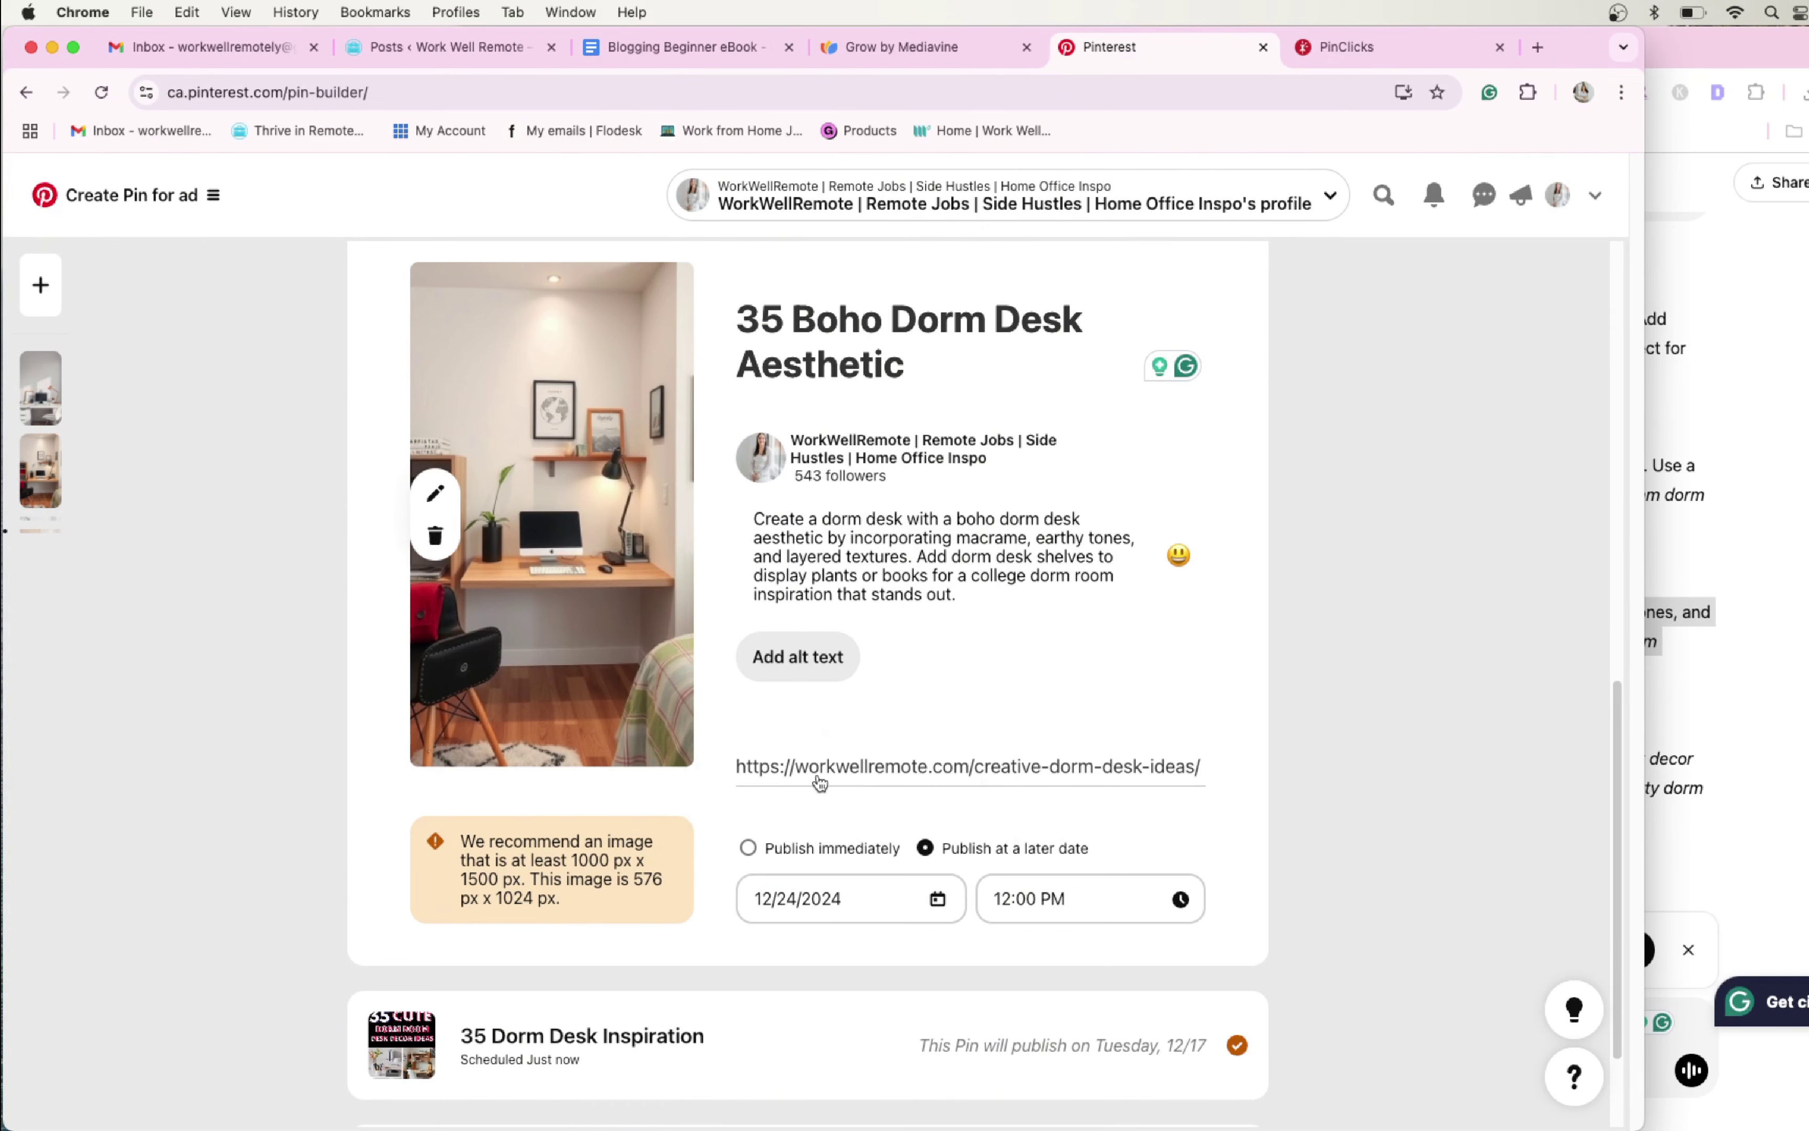
click(1268, 660)
scroll(1304, 323, up, 4)
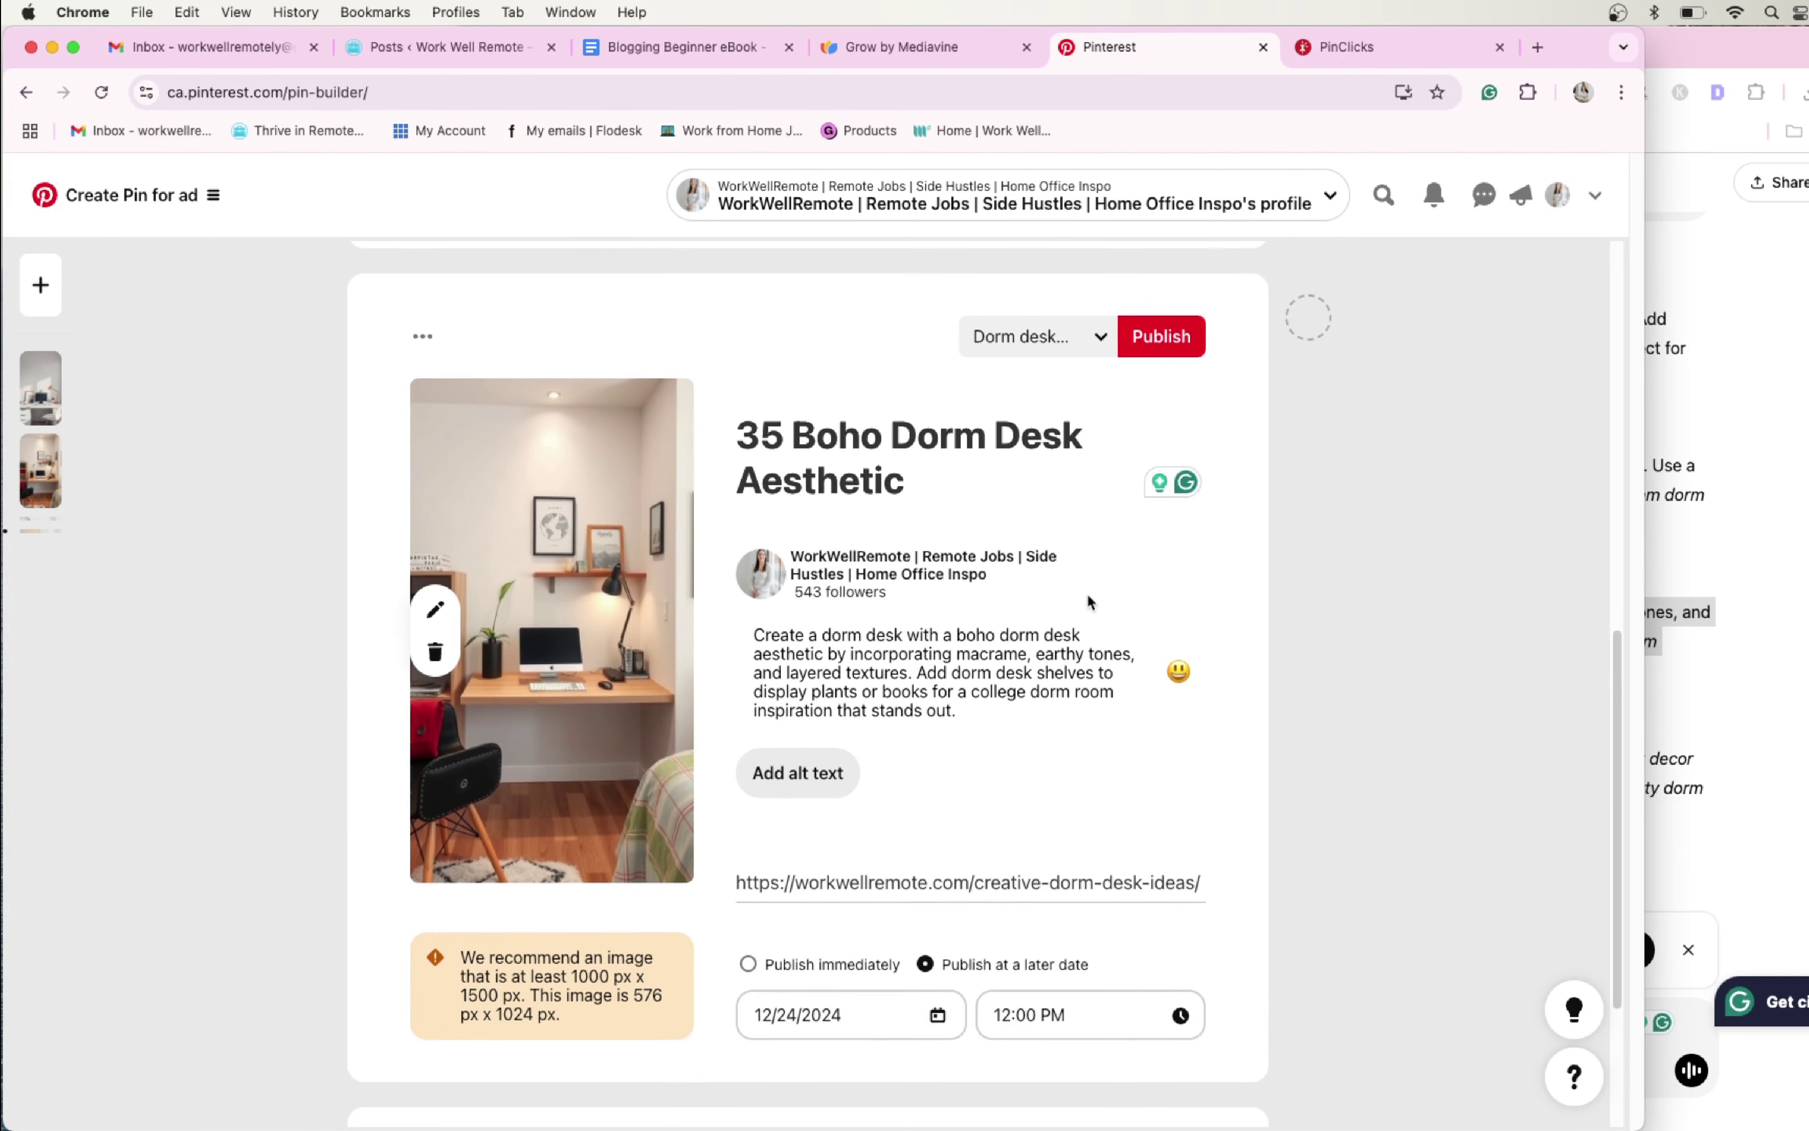
scroll(1099, 748, down, 5)
scroll(1103, 808, up, 3)
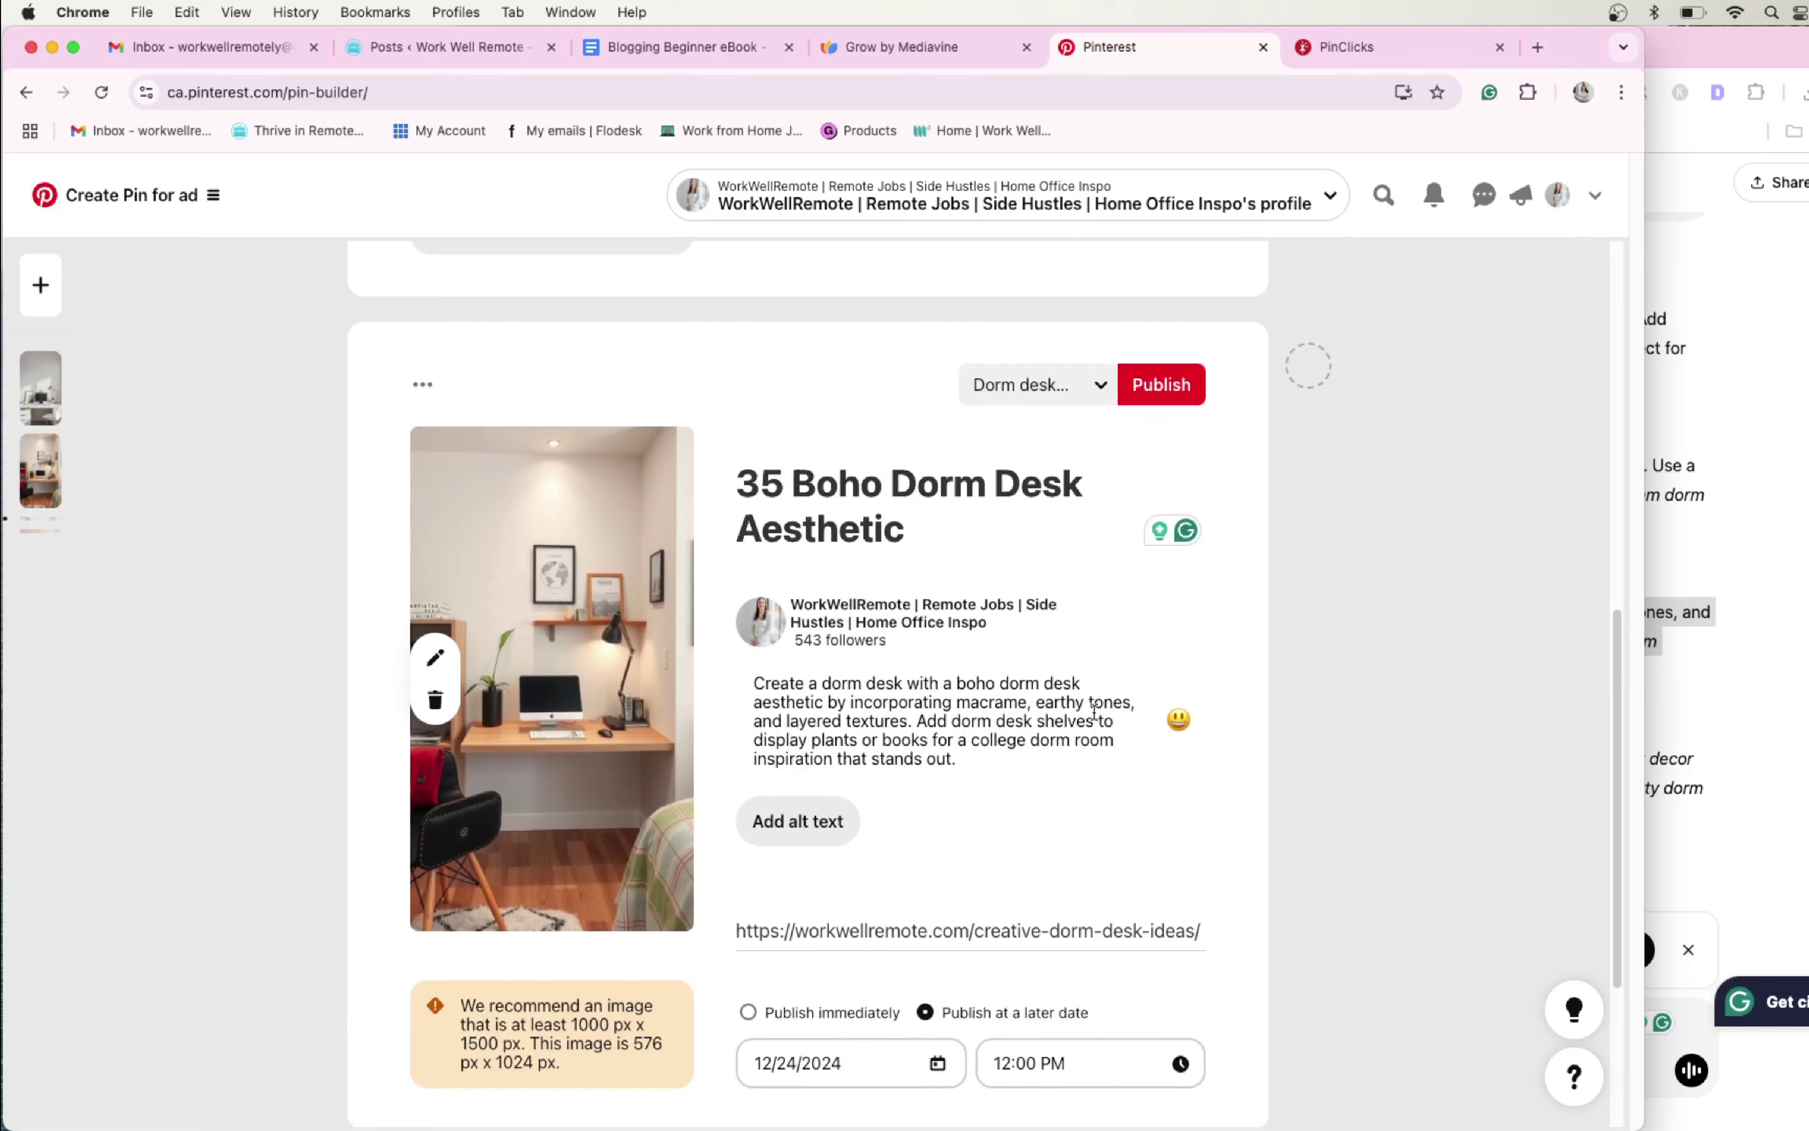
click(1155, 394)
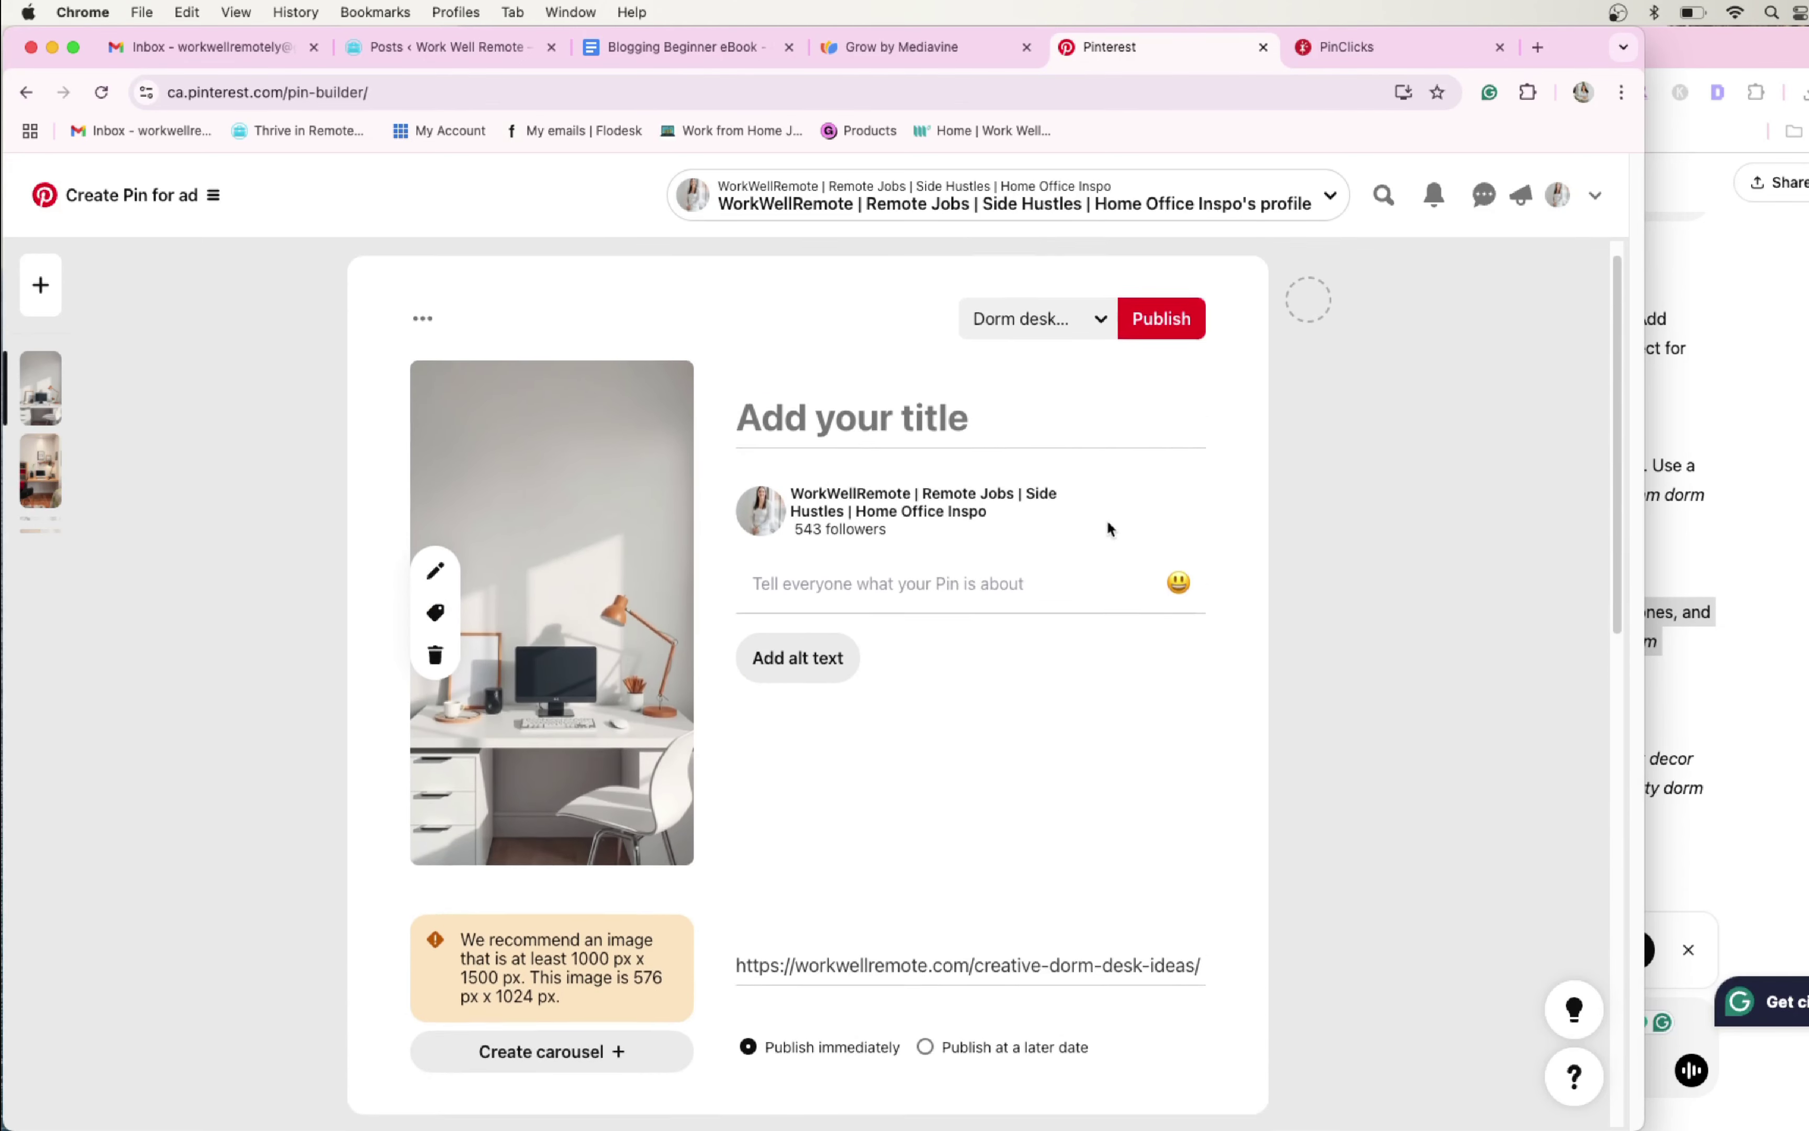
Copy ChatGPT's "35 Dream Dorm Desk Setup" title and its description into the remaining white desk photo Pin on Pinterest
click(1747, 568)
drag(1250, 720, 968, 720)
key(super+c)
click(323, 614)
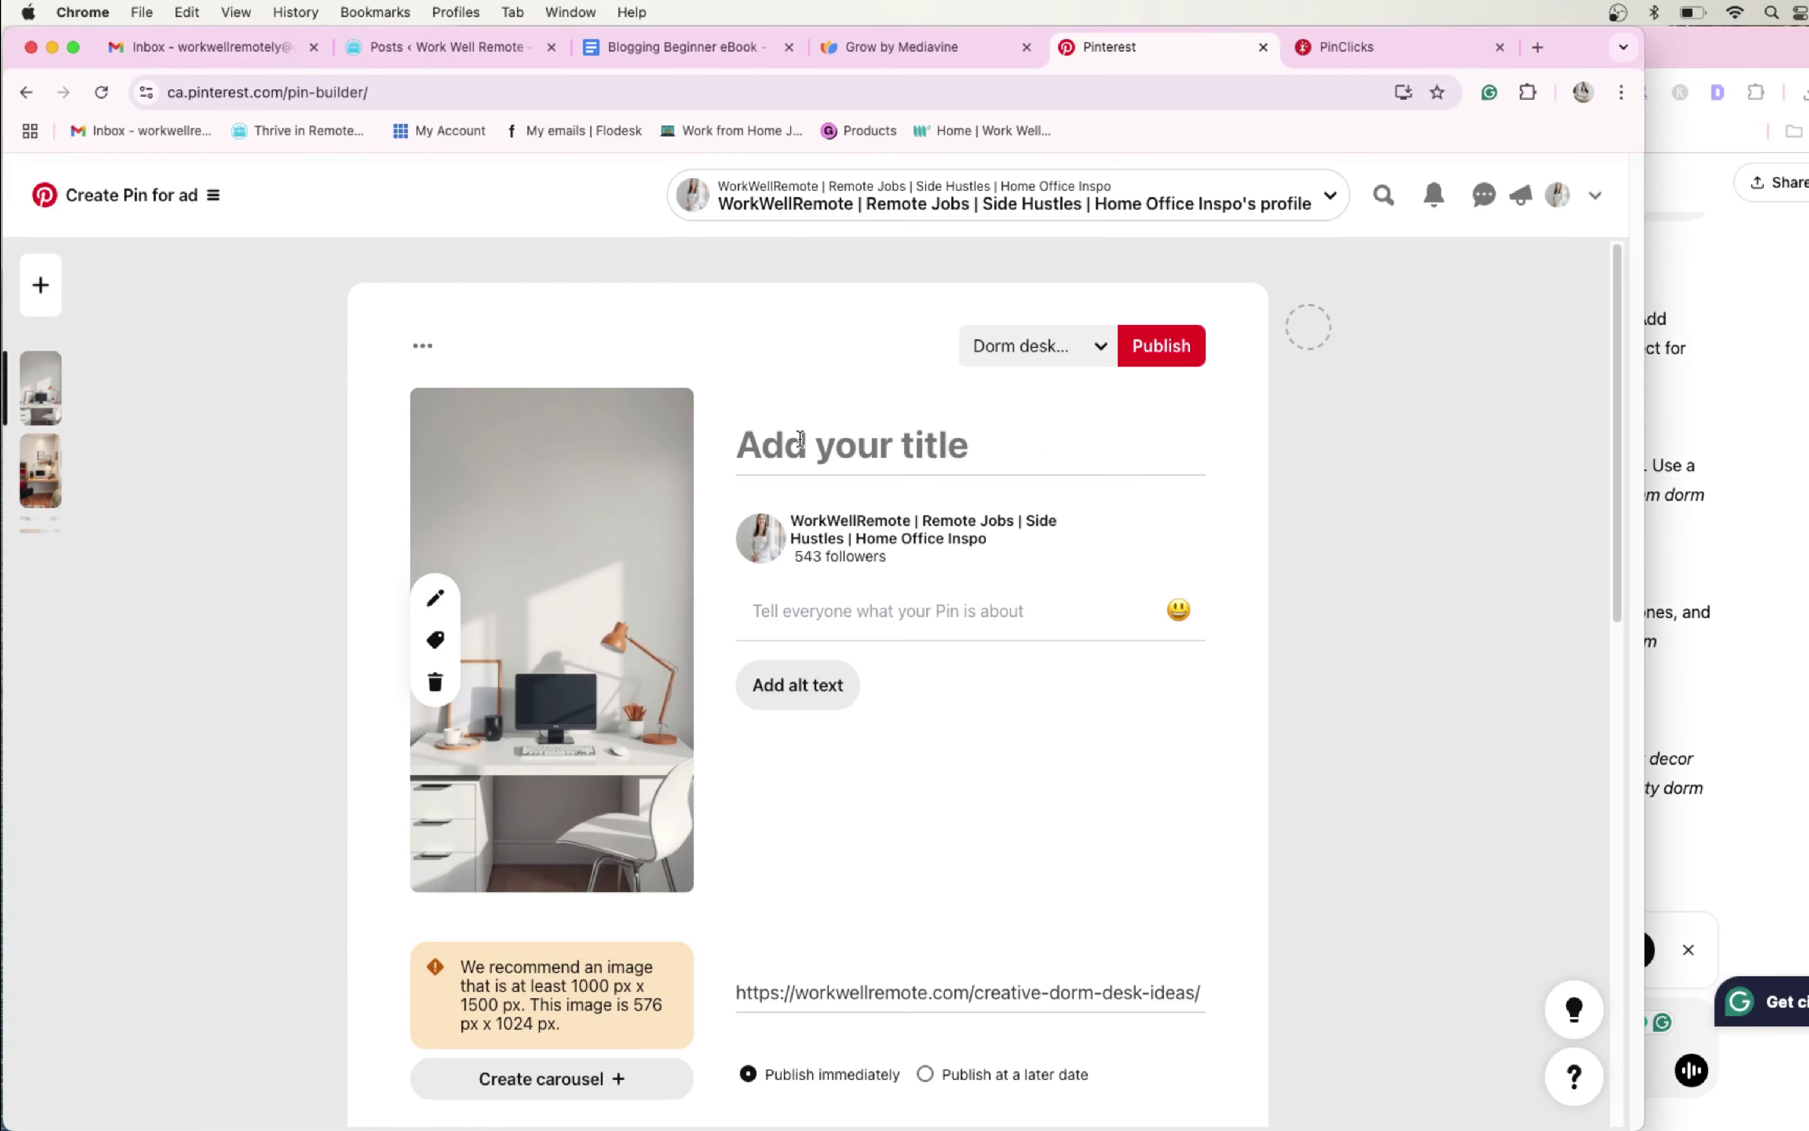
key(super+v)
click(1658, 635)
drag(1103, 824, 966, 759)
key(super+c)
click(329, 666)
click(888, 656)
key(super+v)
Schedule the "35 Dream Dorm Desk Setup" Pin to publish on 12/31/2024 at 12:00 PM and submit it
click(1037, 1071)
click(860, 1005)
click(808, 947)
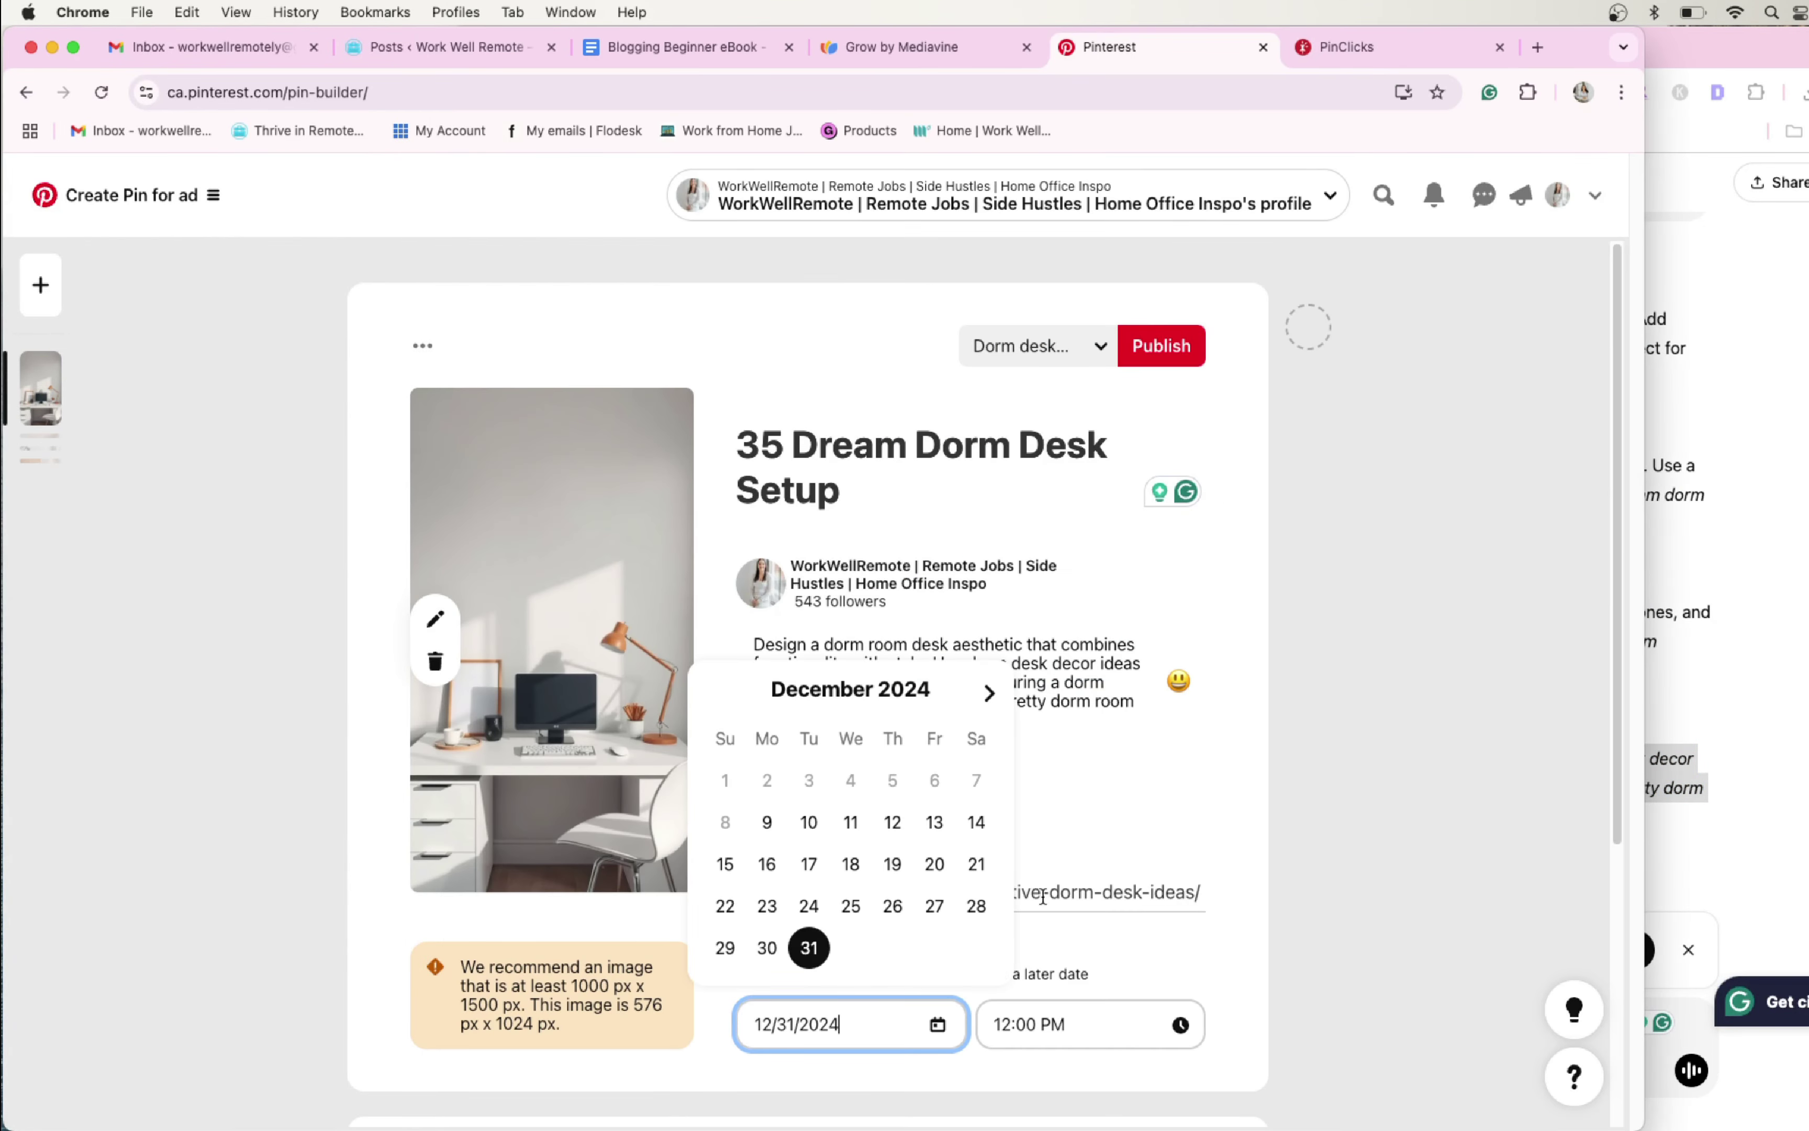
click(1245, 765)
click(1151, 352)
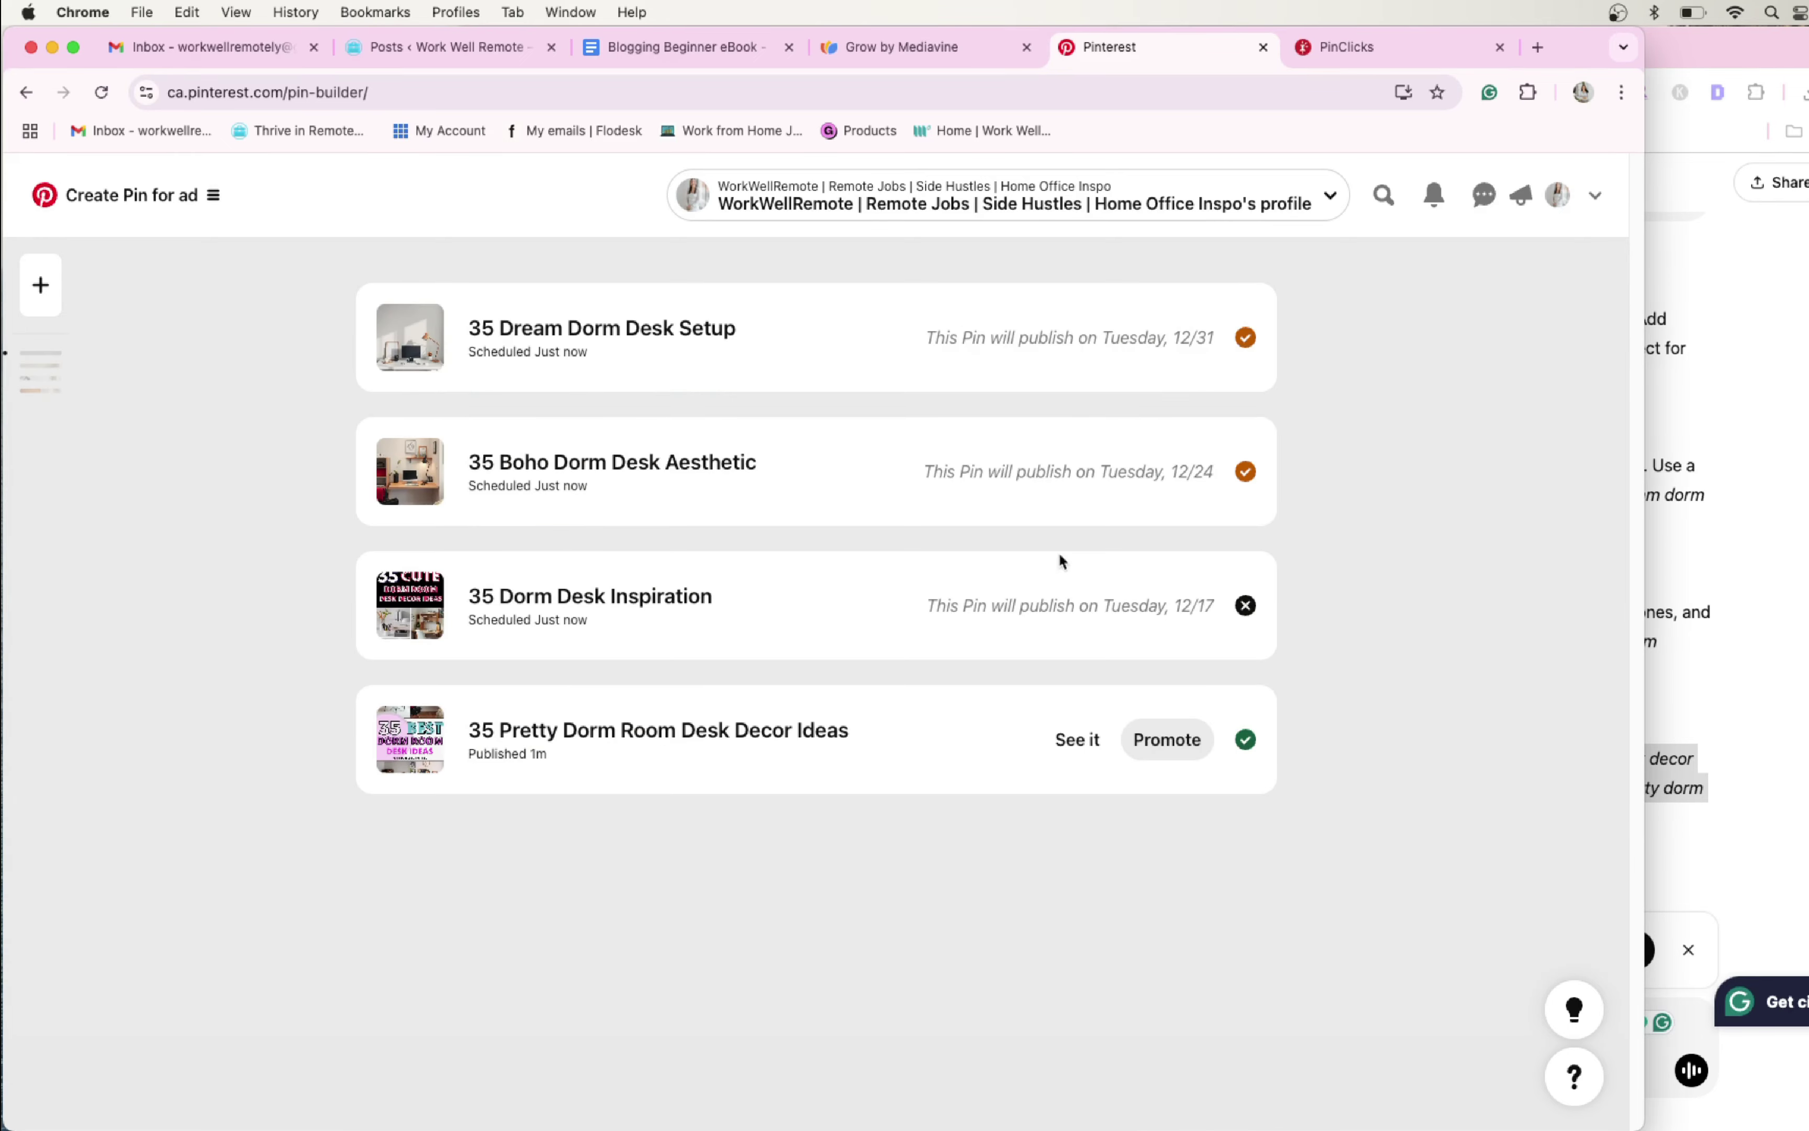
Open the Pinterest profile, reload it and check the created Pins for the newly published dorm room desk Pin
click(1557, 195)
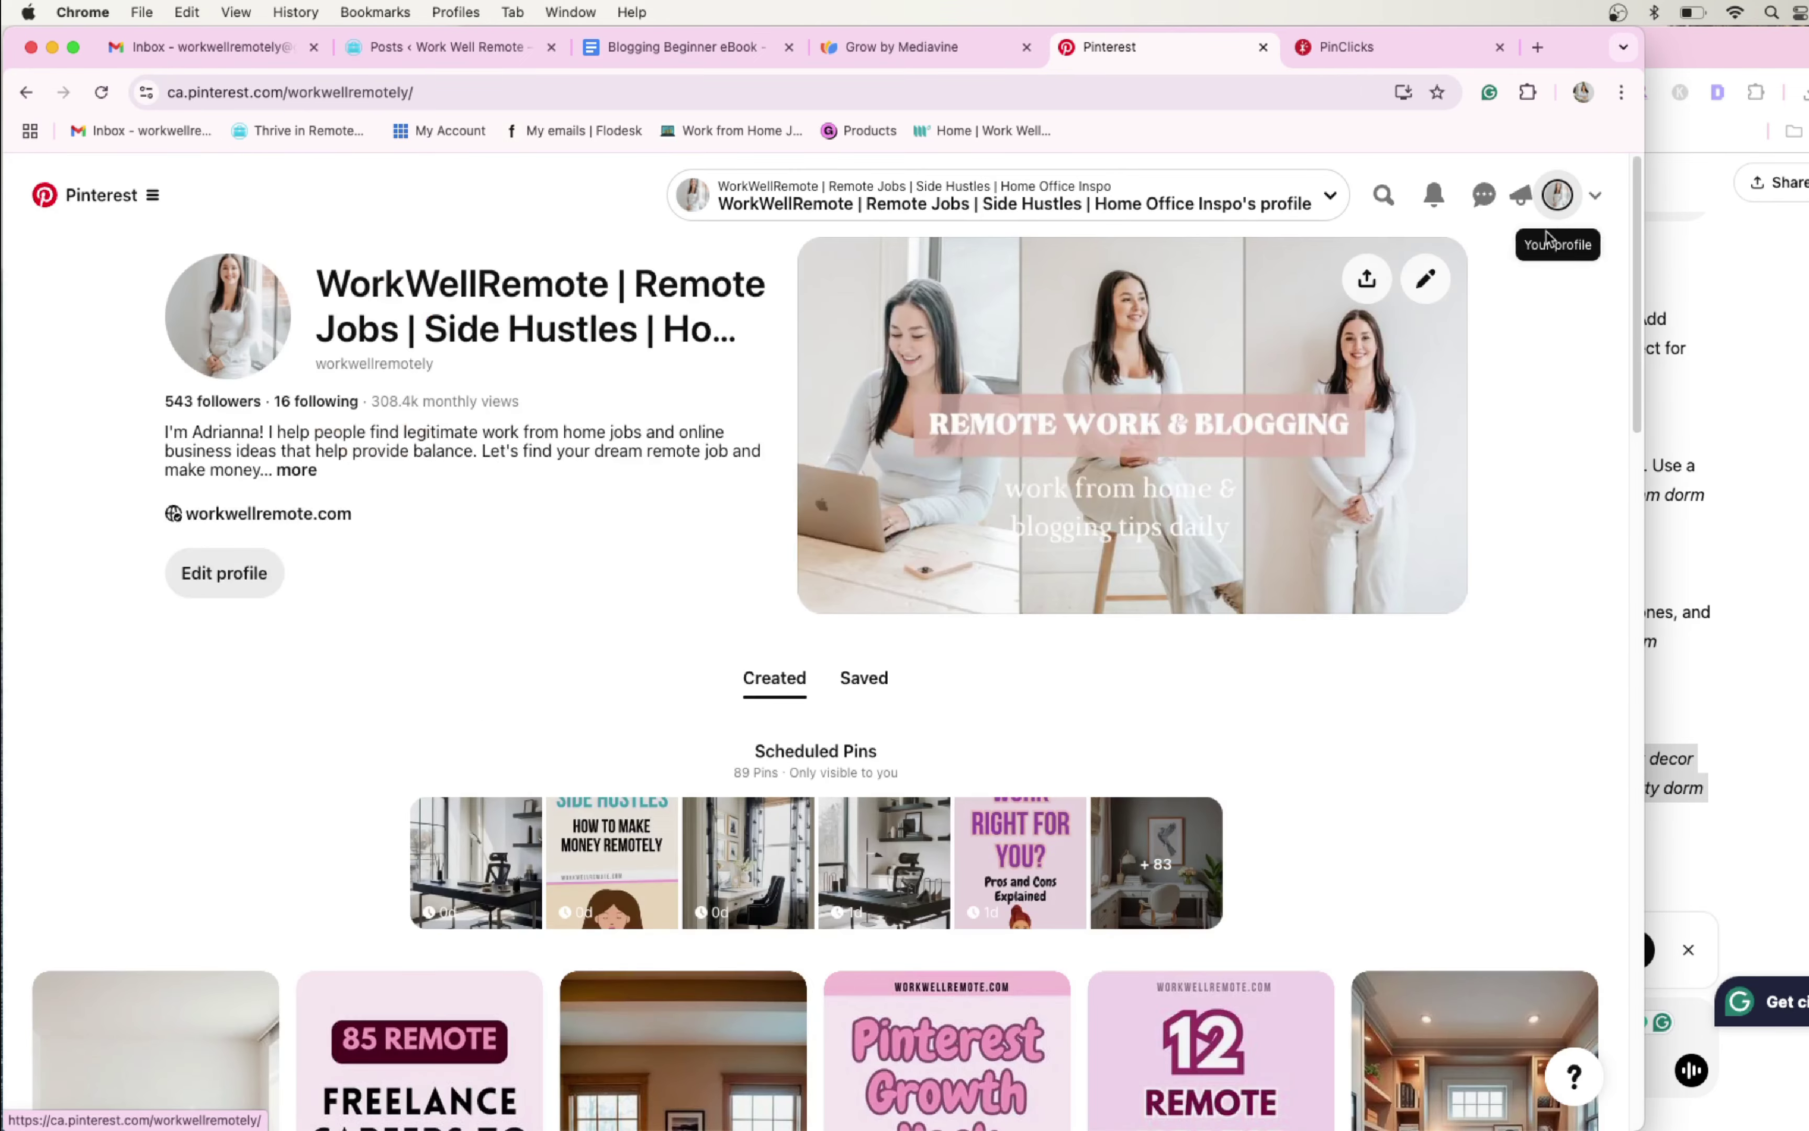
scroll(634, 545, down, 5)
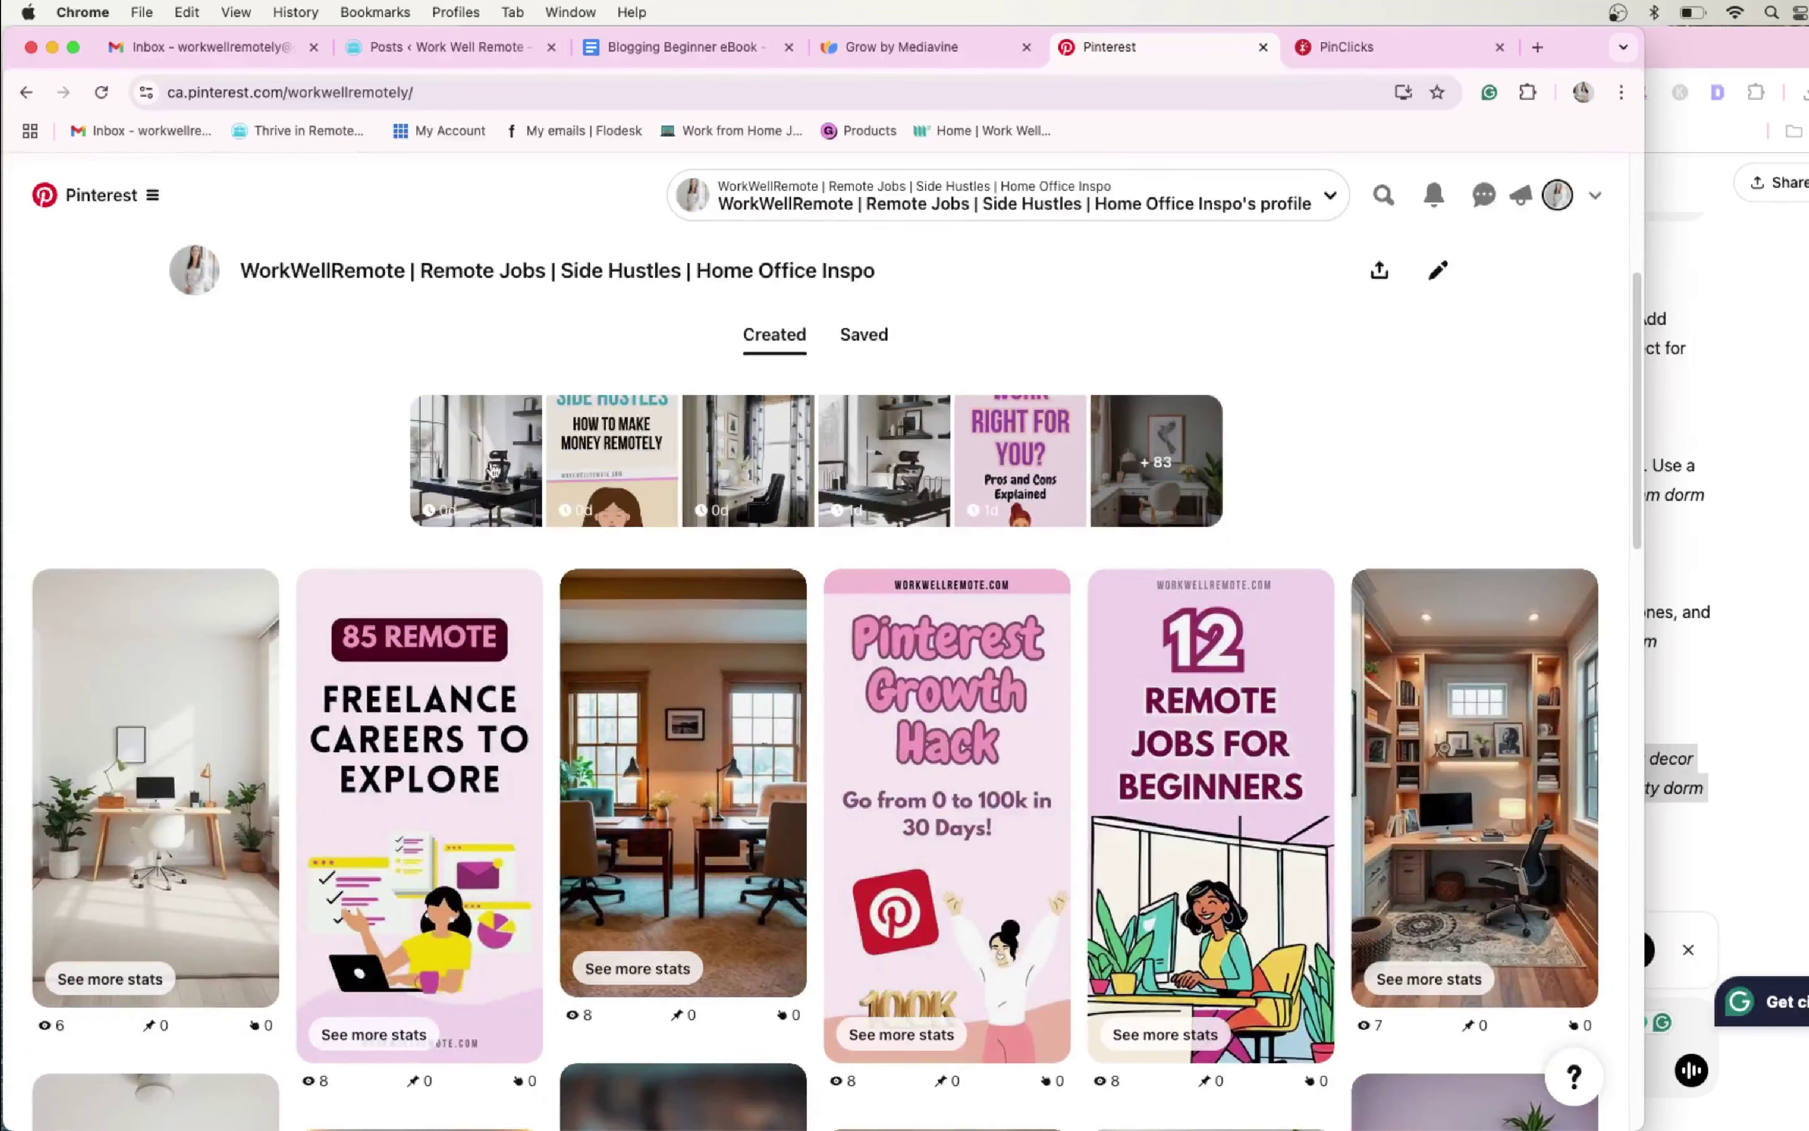
scroll(463, 360, up, 1)
click(101, 92)
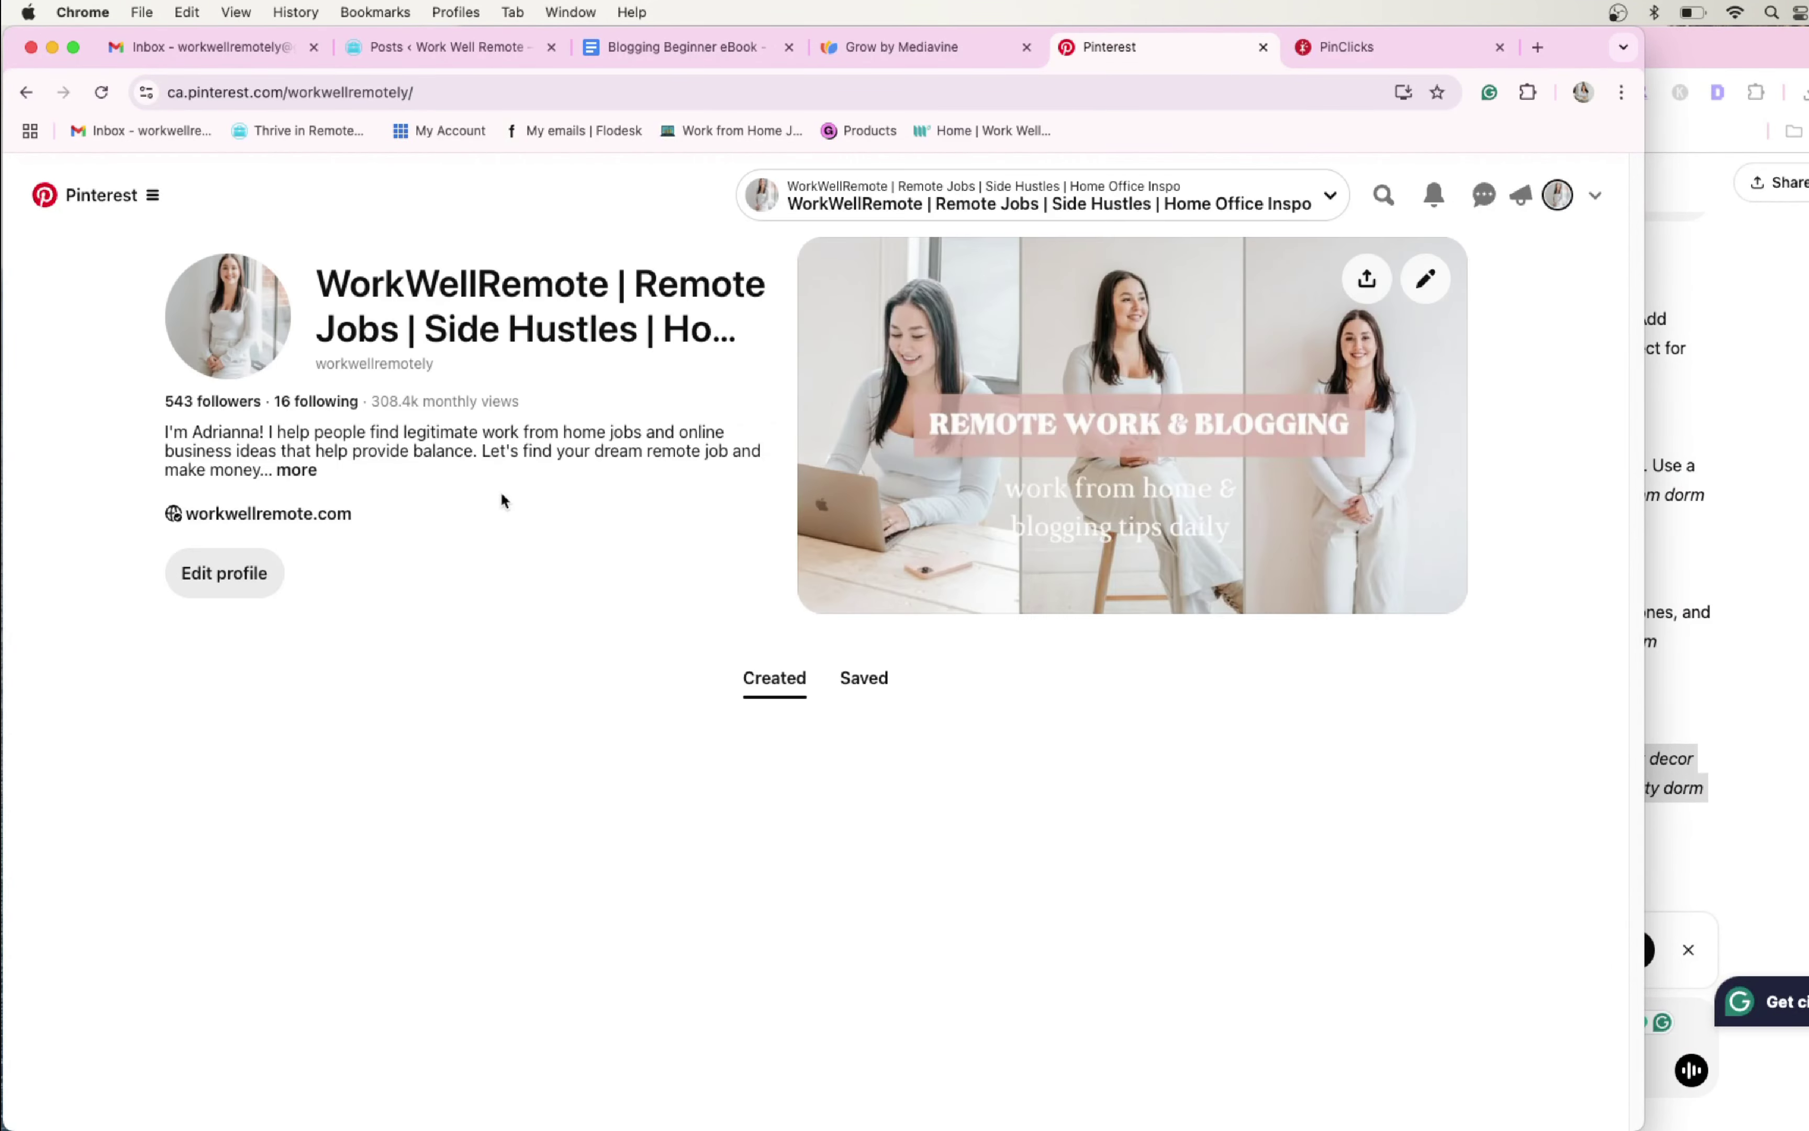
scroll(533, 481, down, 5)
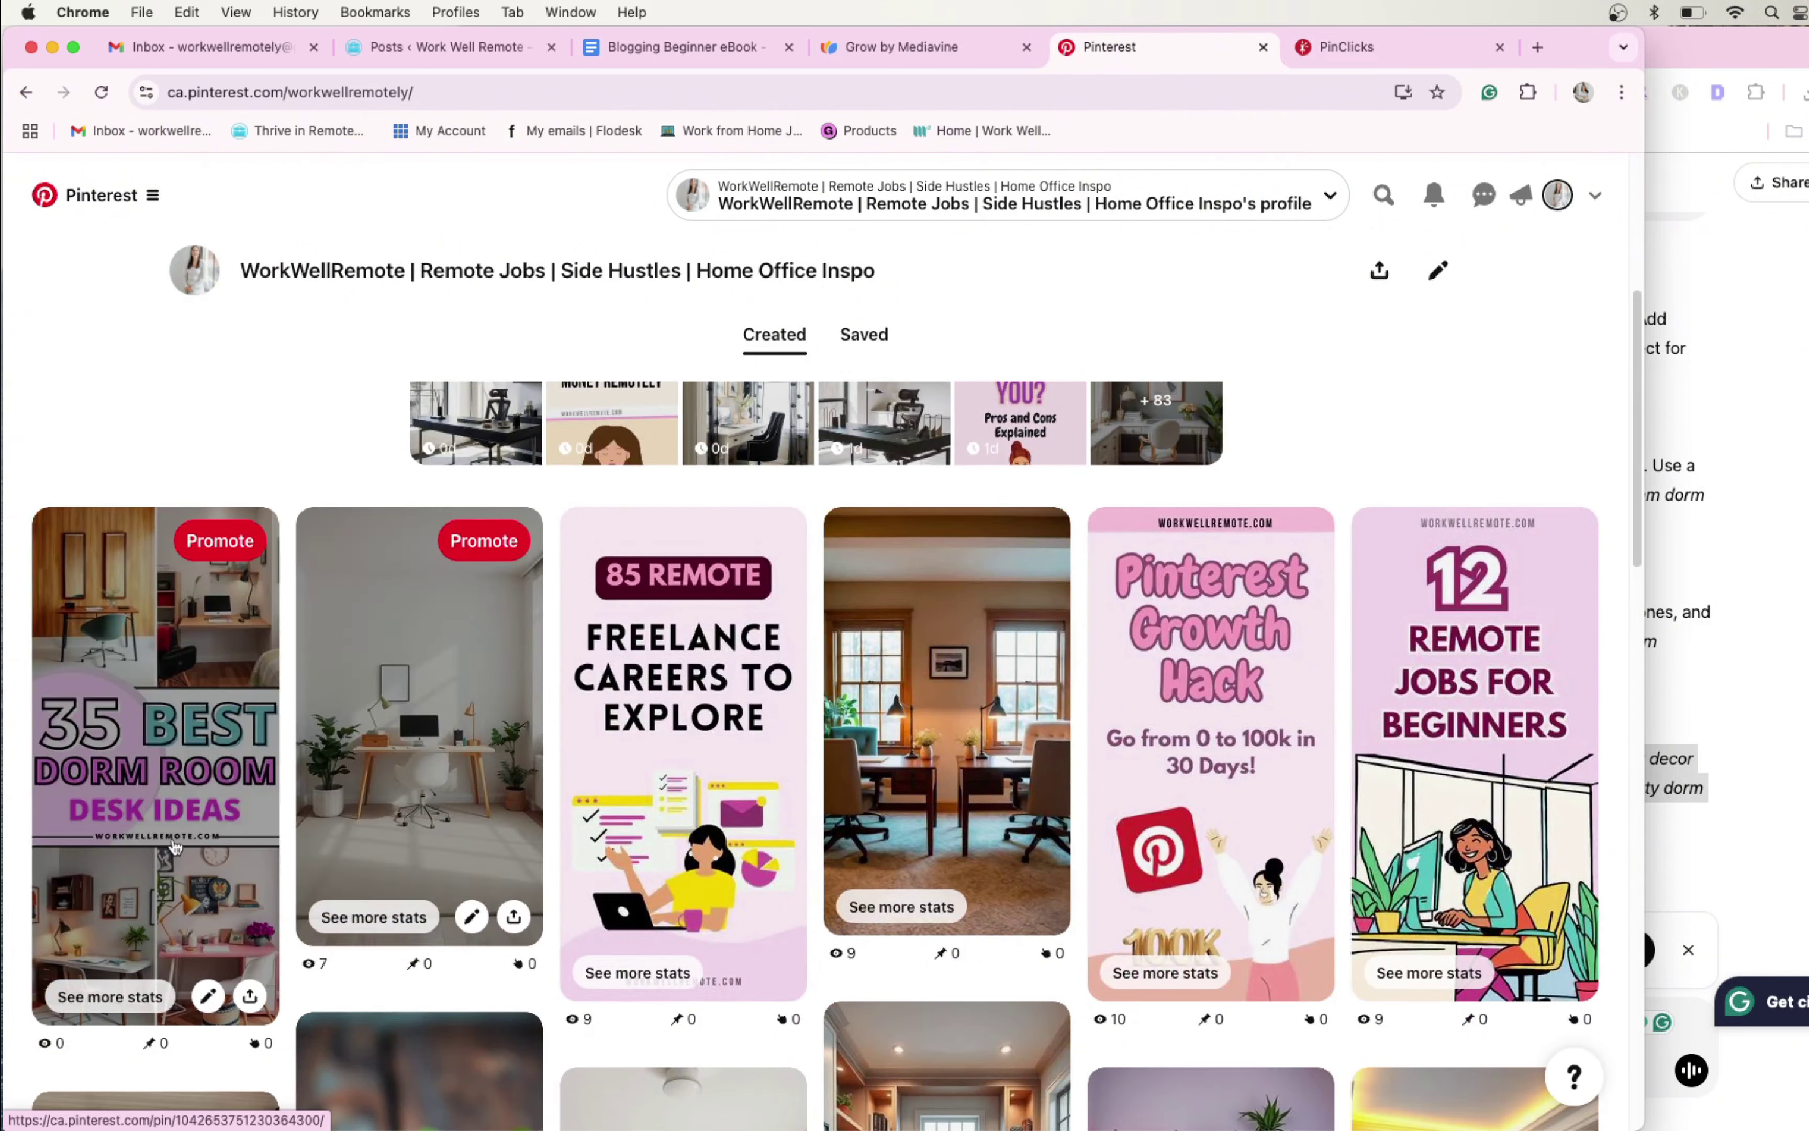
scroll(489, 396, up, 5)
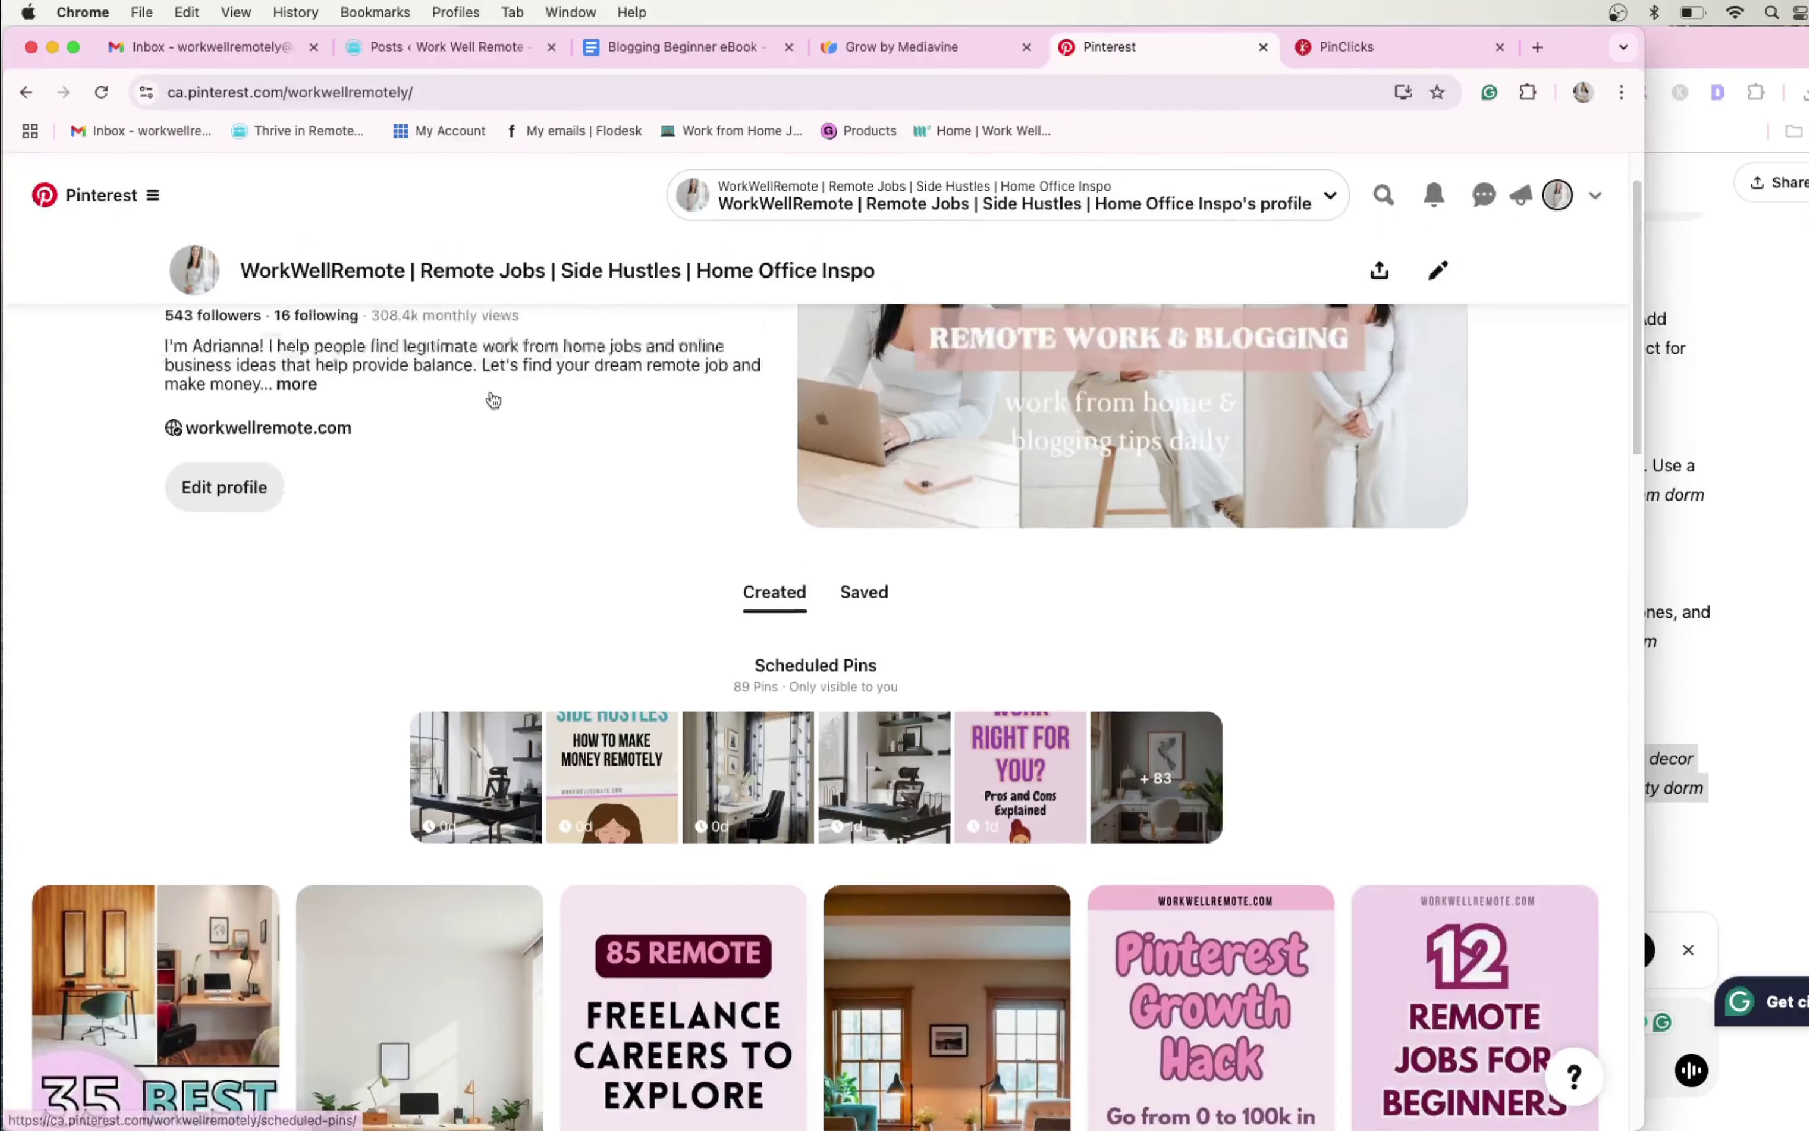
Switch to ChatGPT and copy the dorm desk keyword list from the prompt in the "Legit WFH Jobs Guide" chat
click(1712, 673)
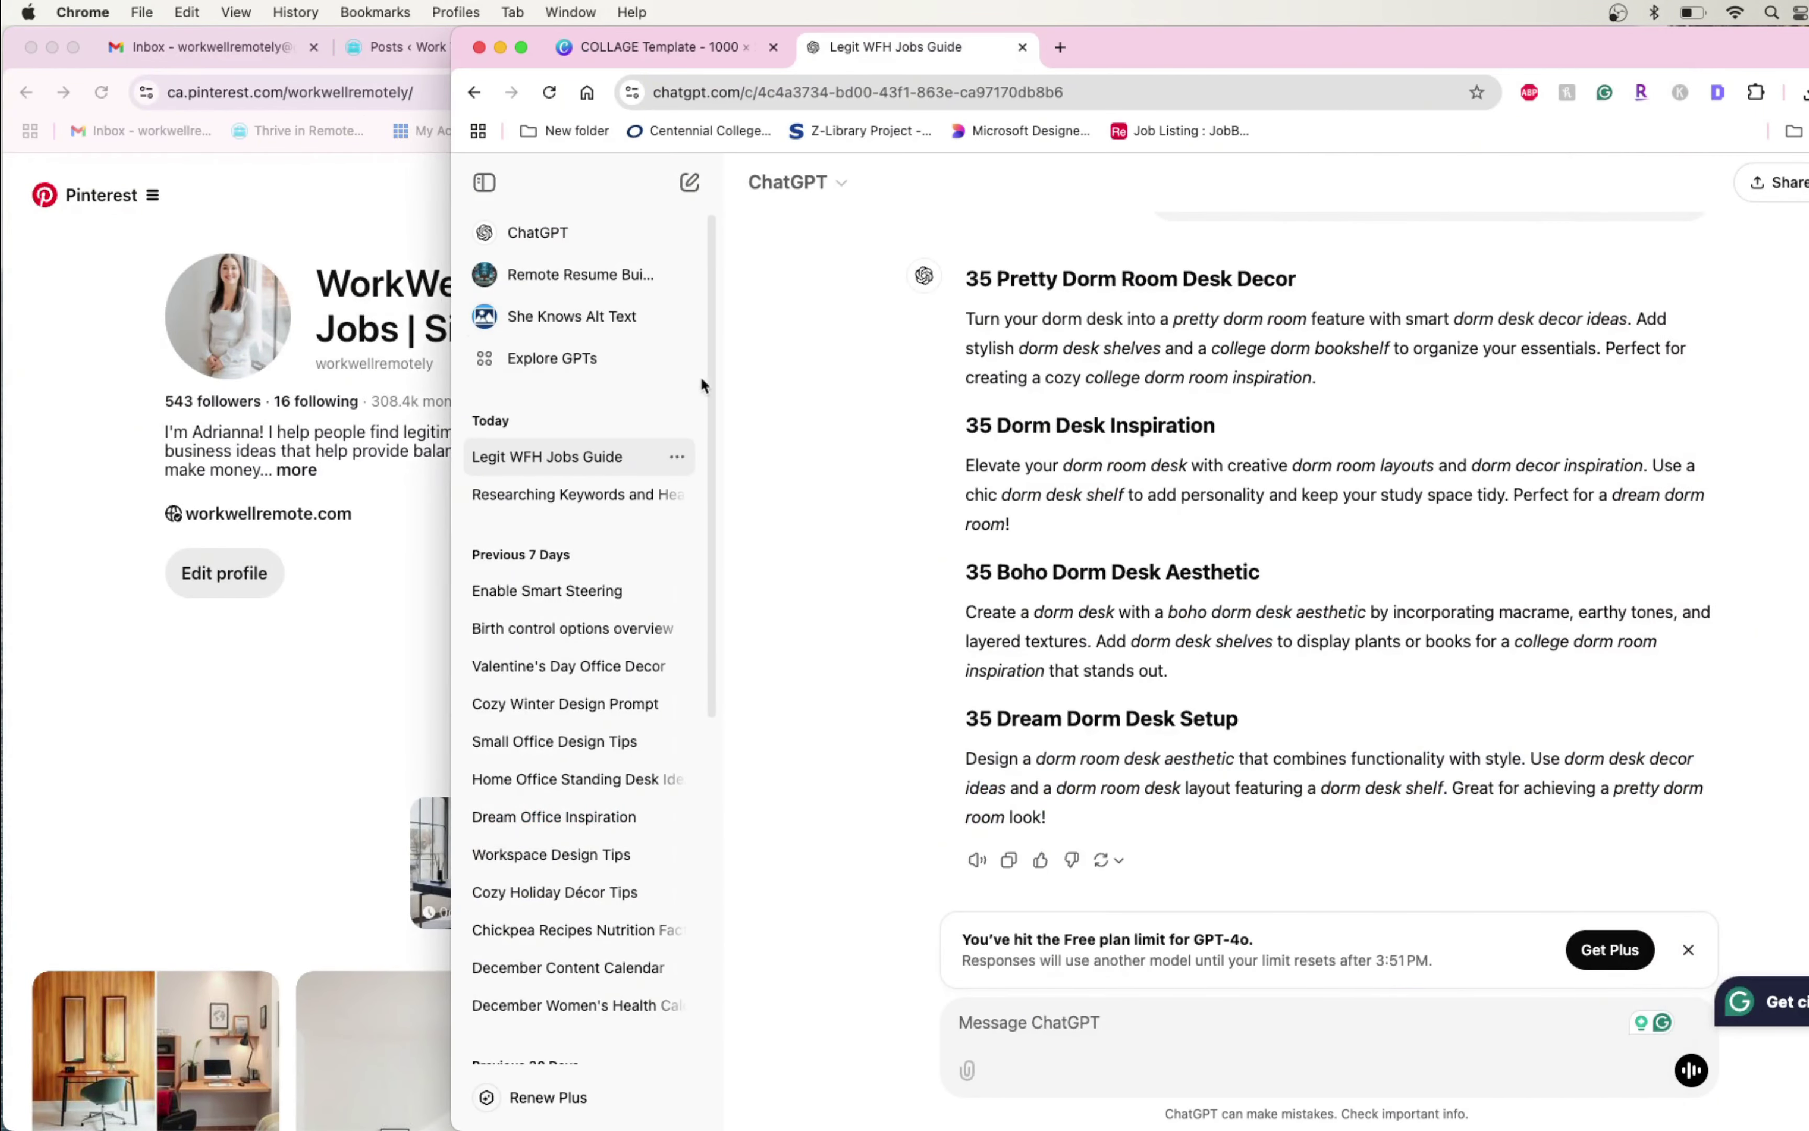
click(540, 233)
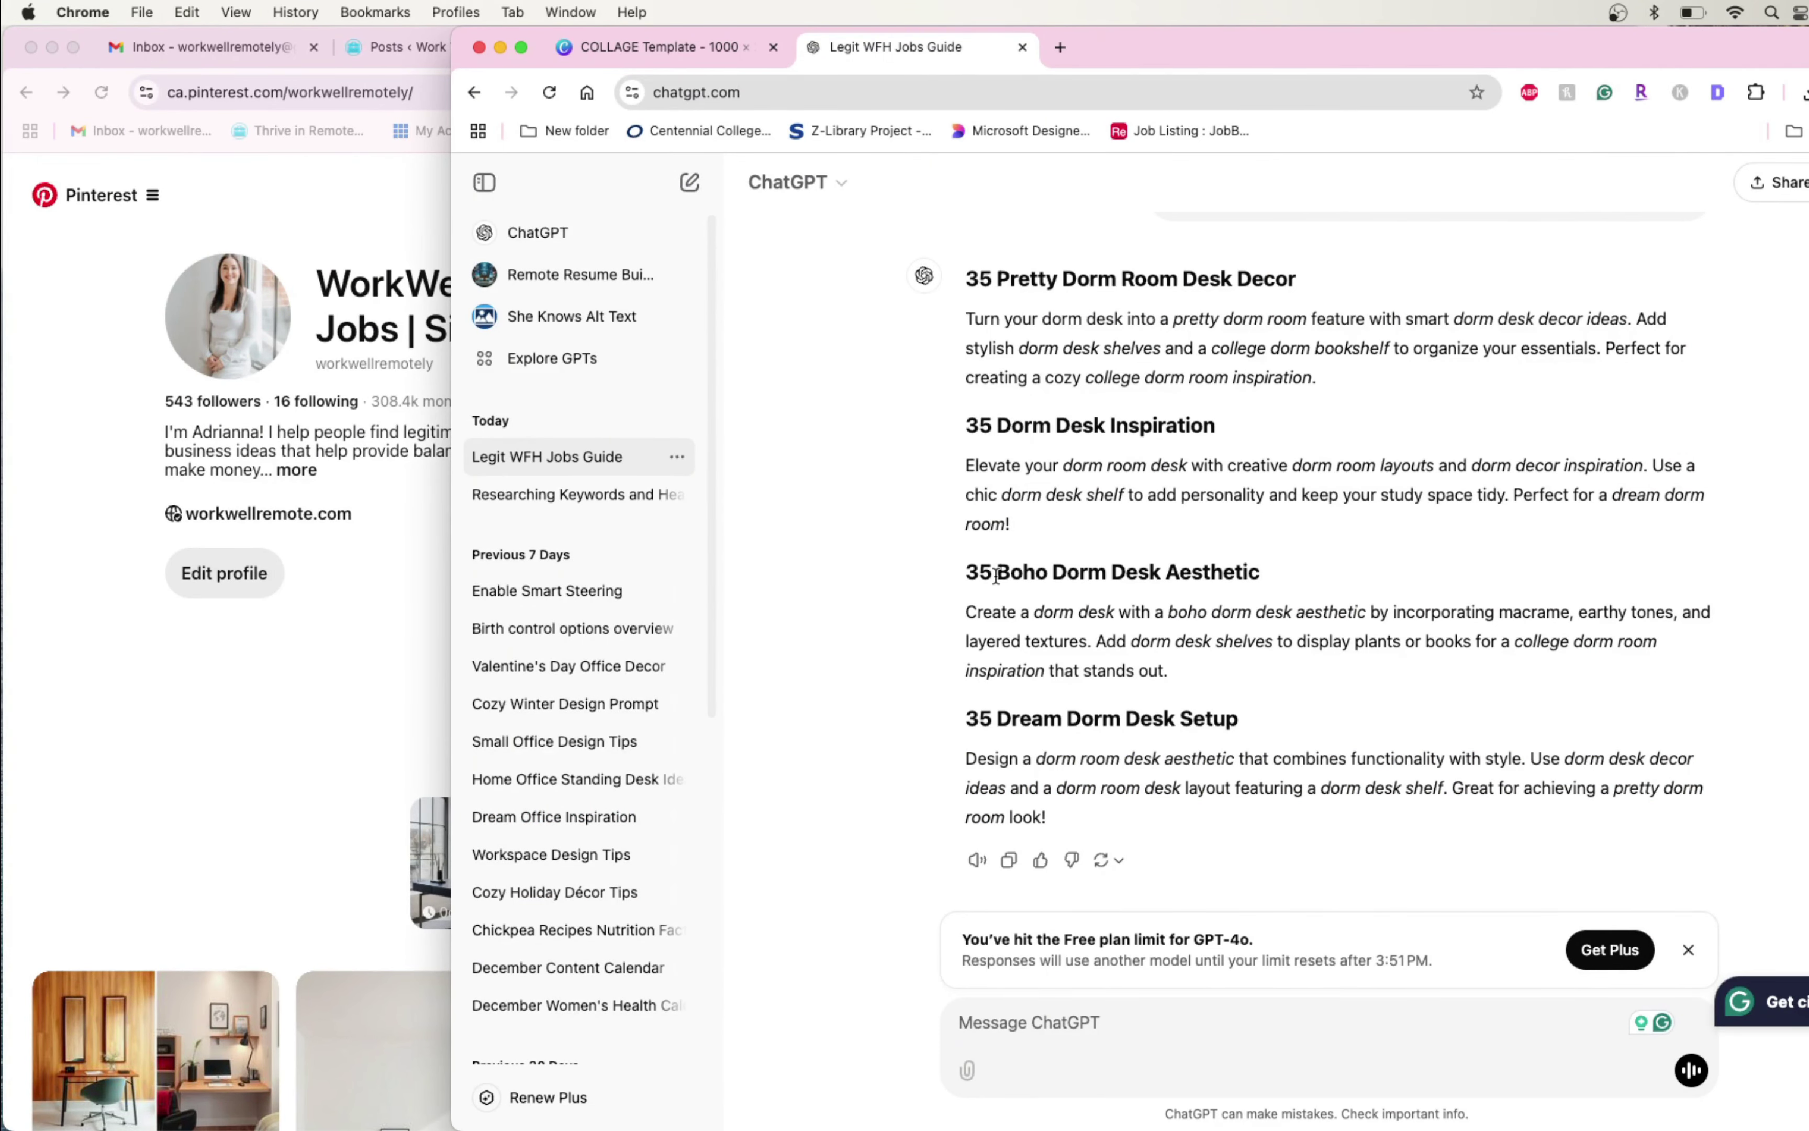
scroll(1547, 439, up, 10)
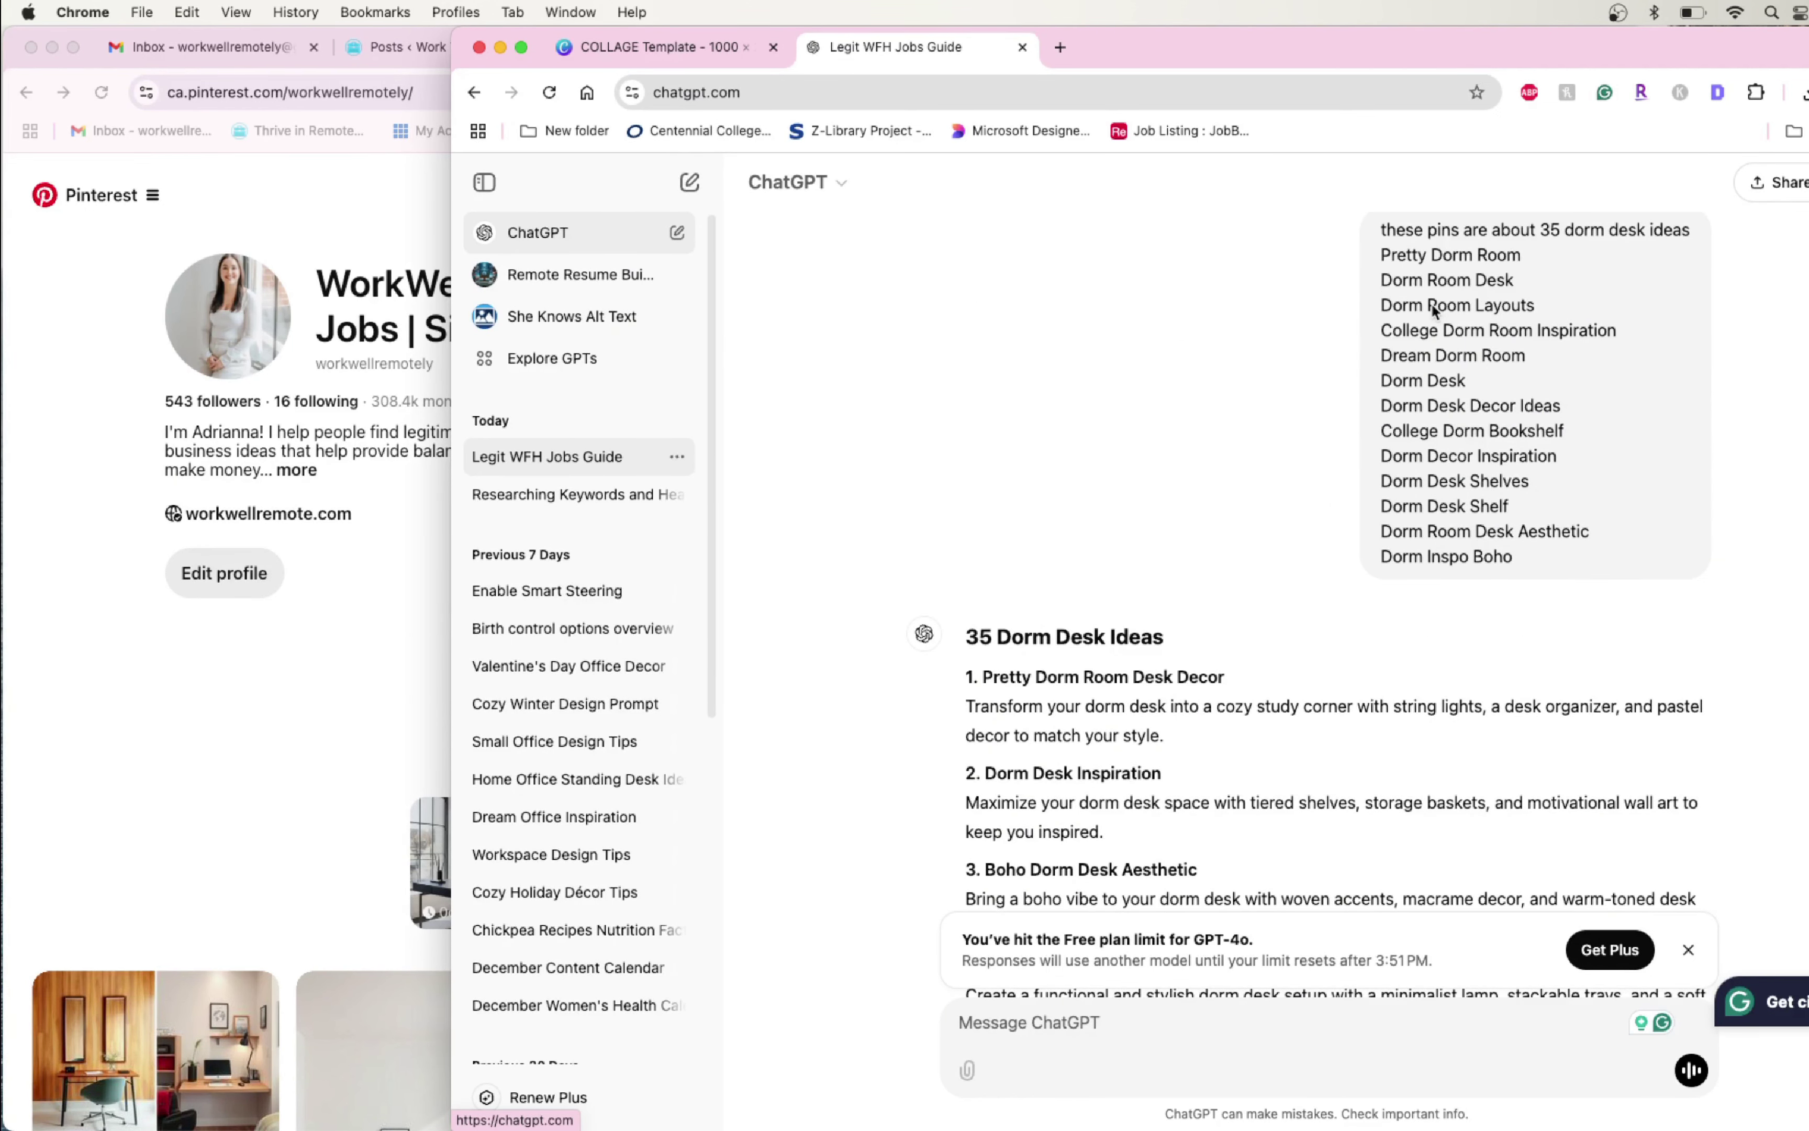
click(554, 234)
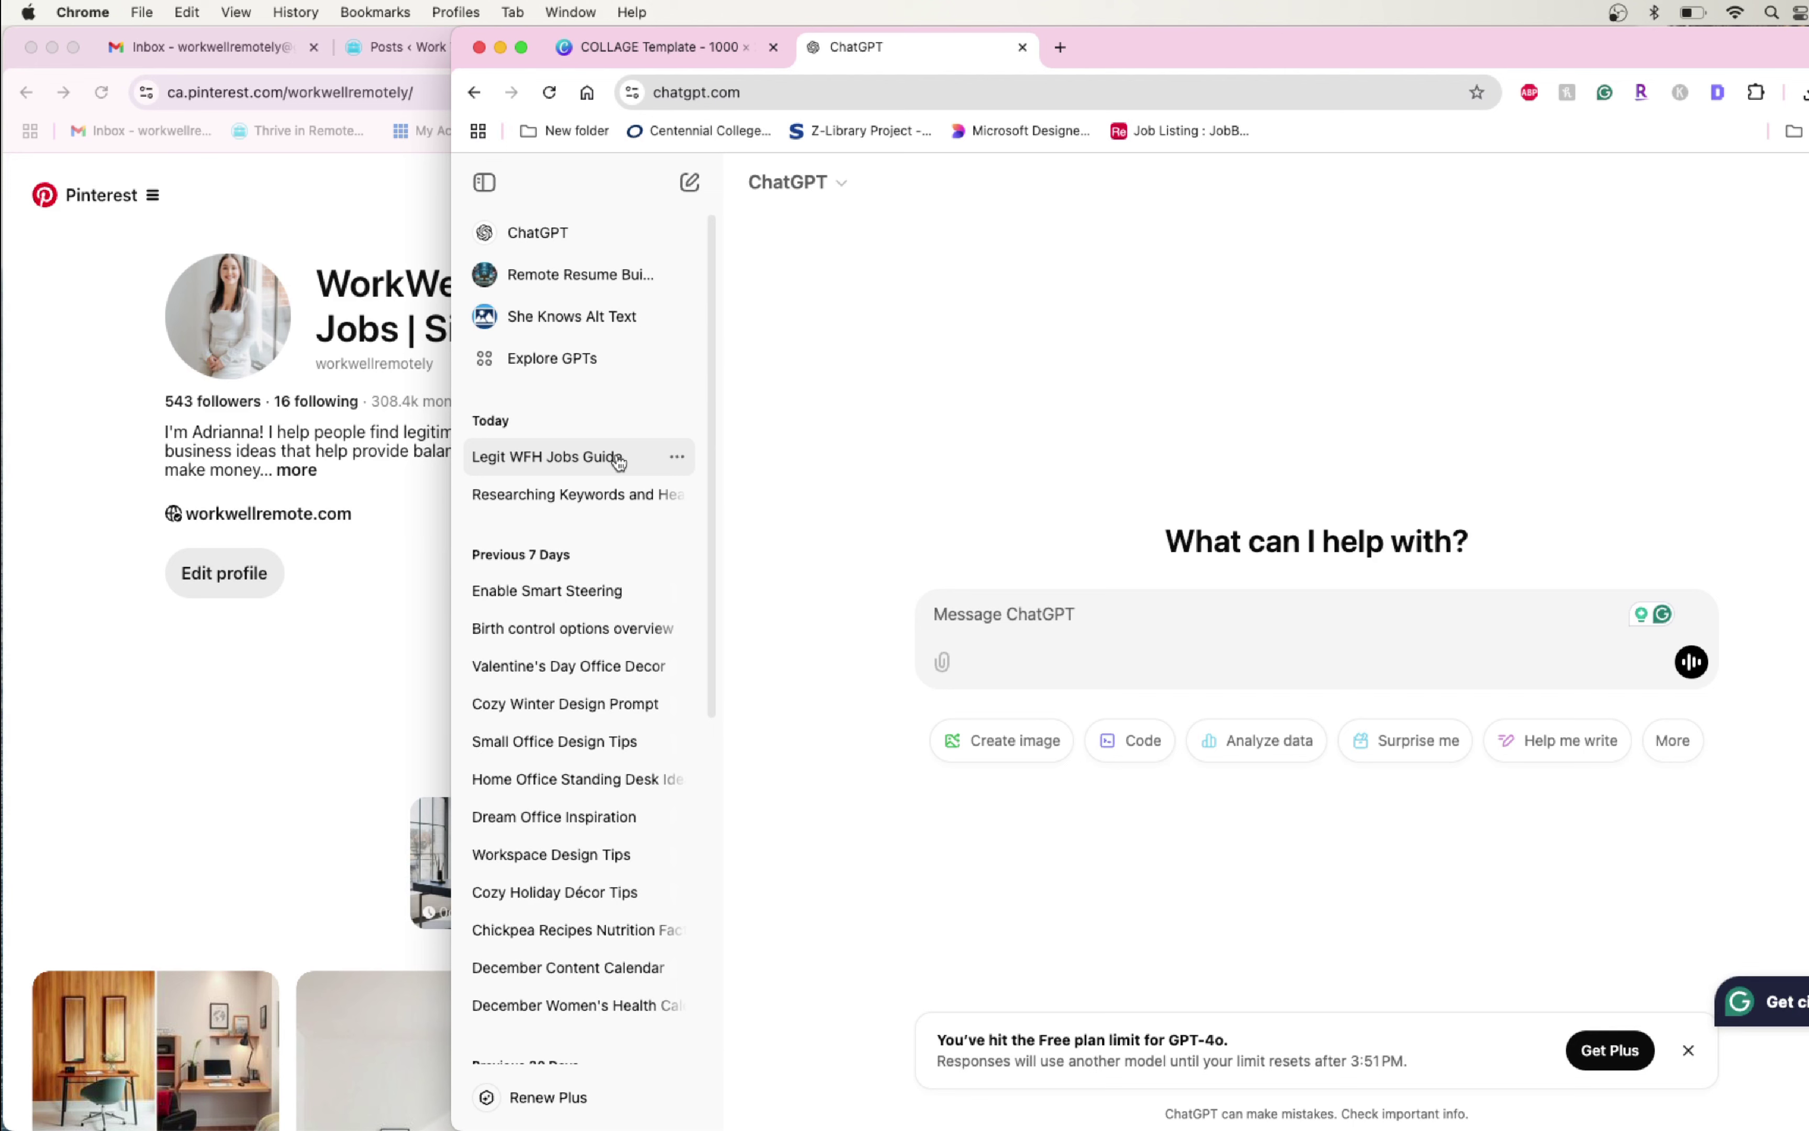
click(618, 458)
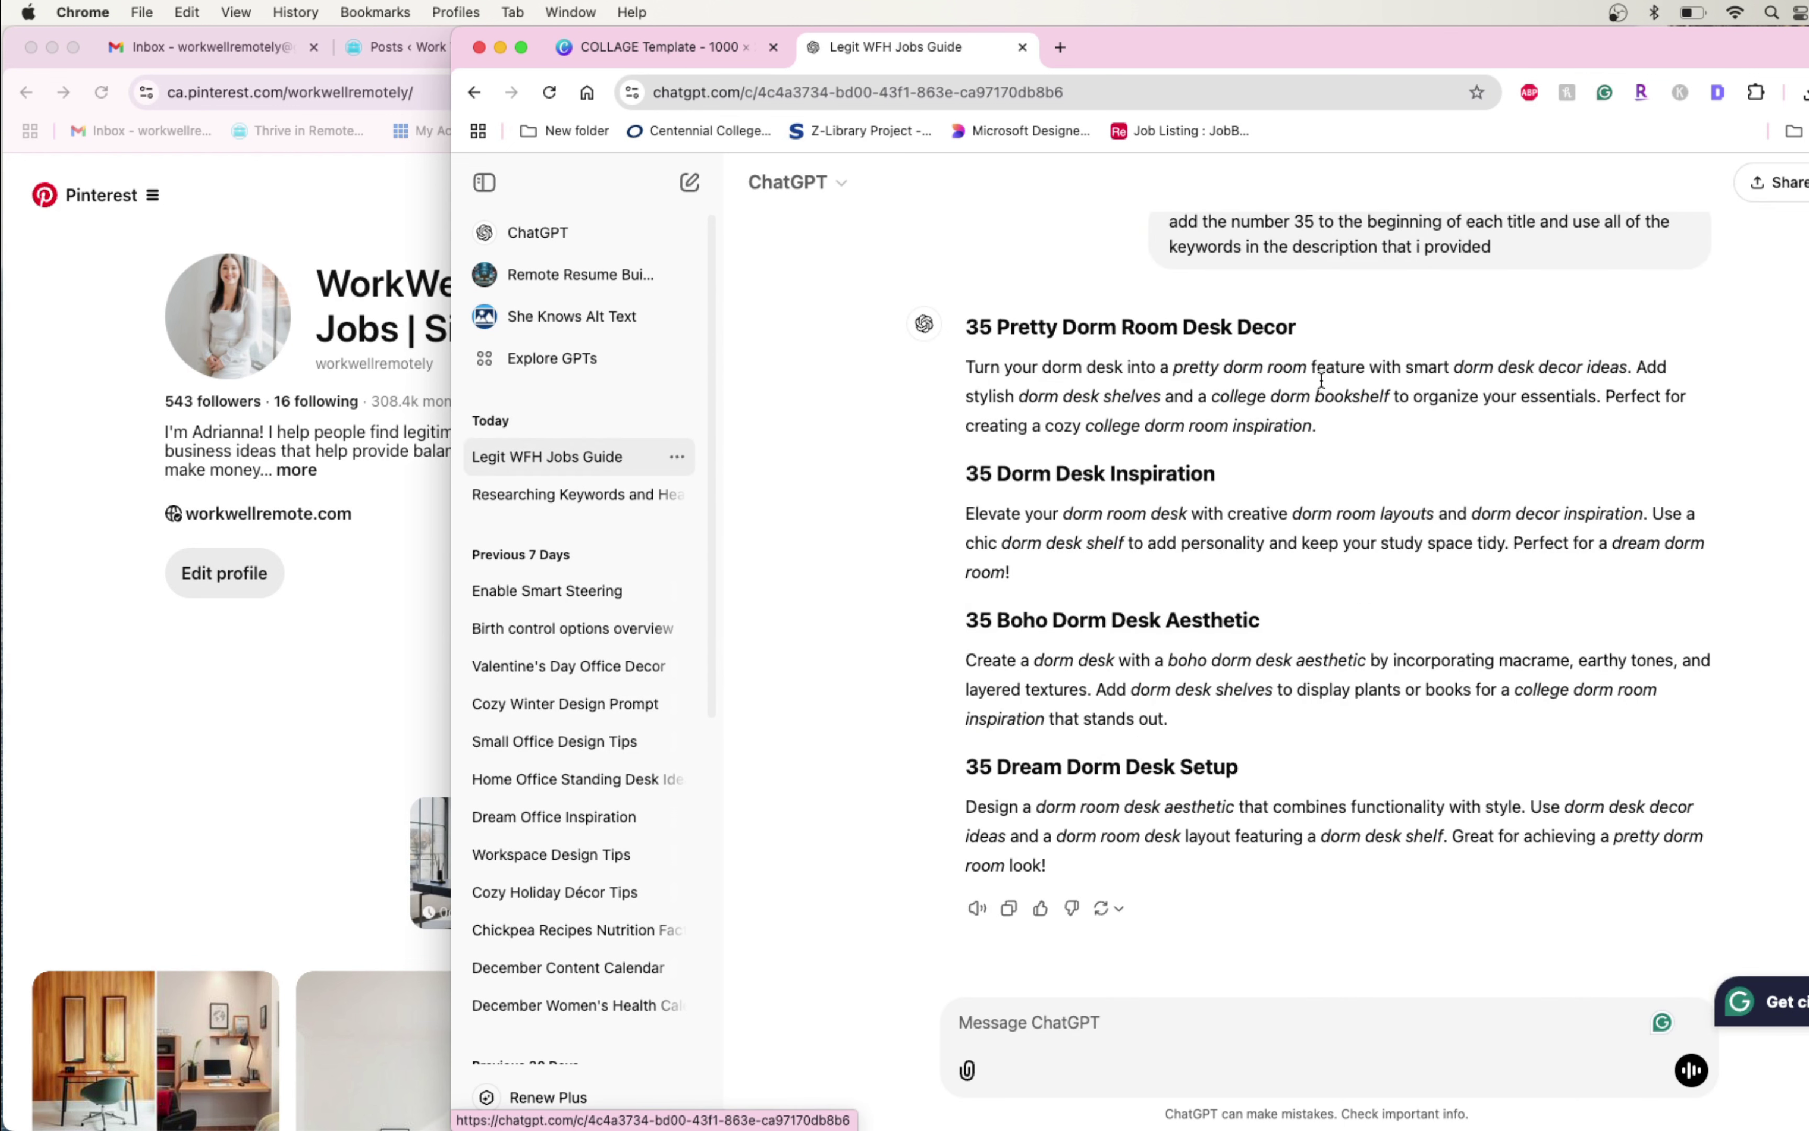
scroll(1525, 695, up, 10)
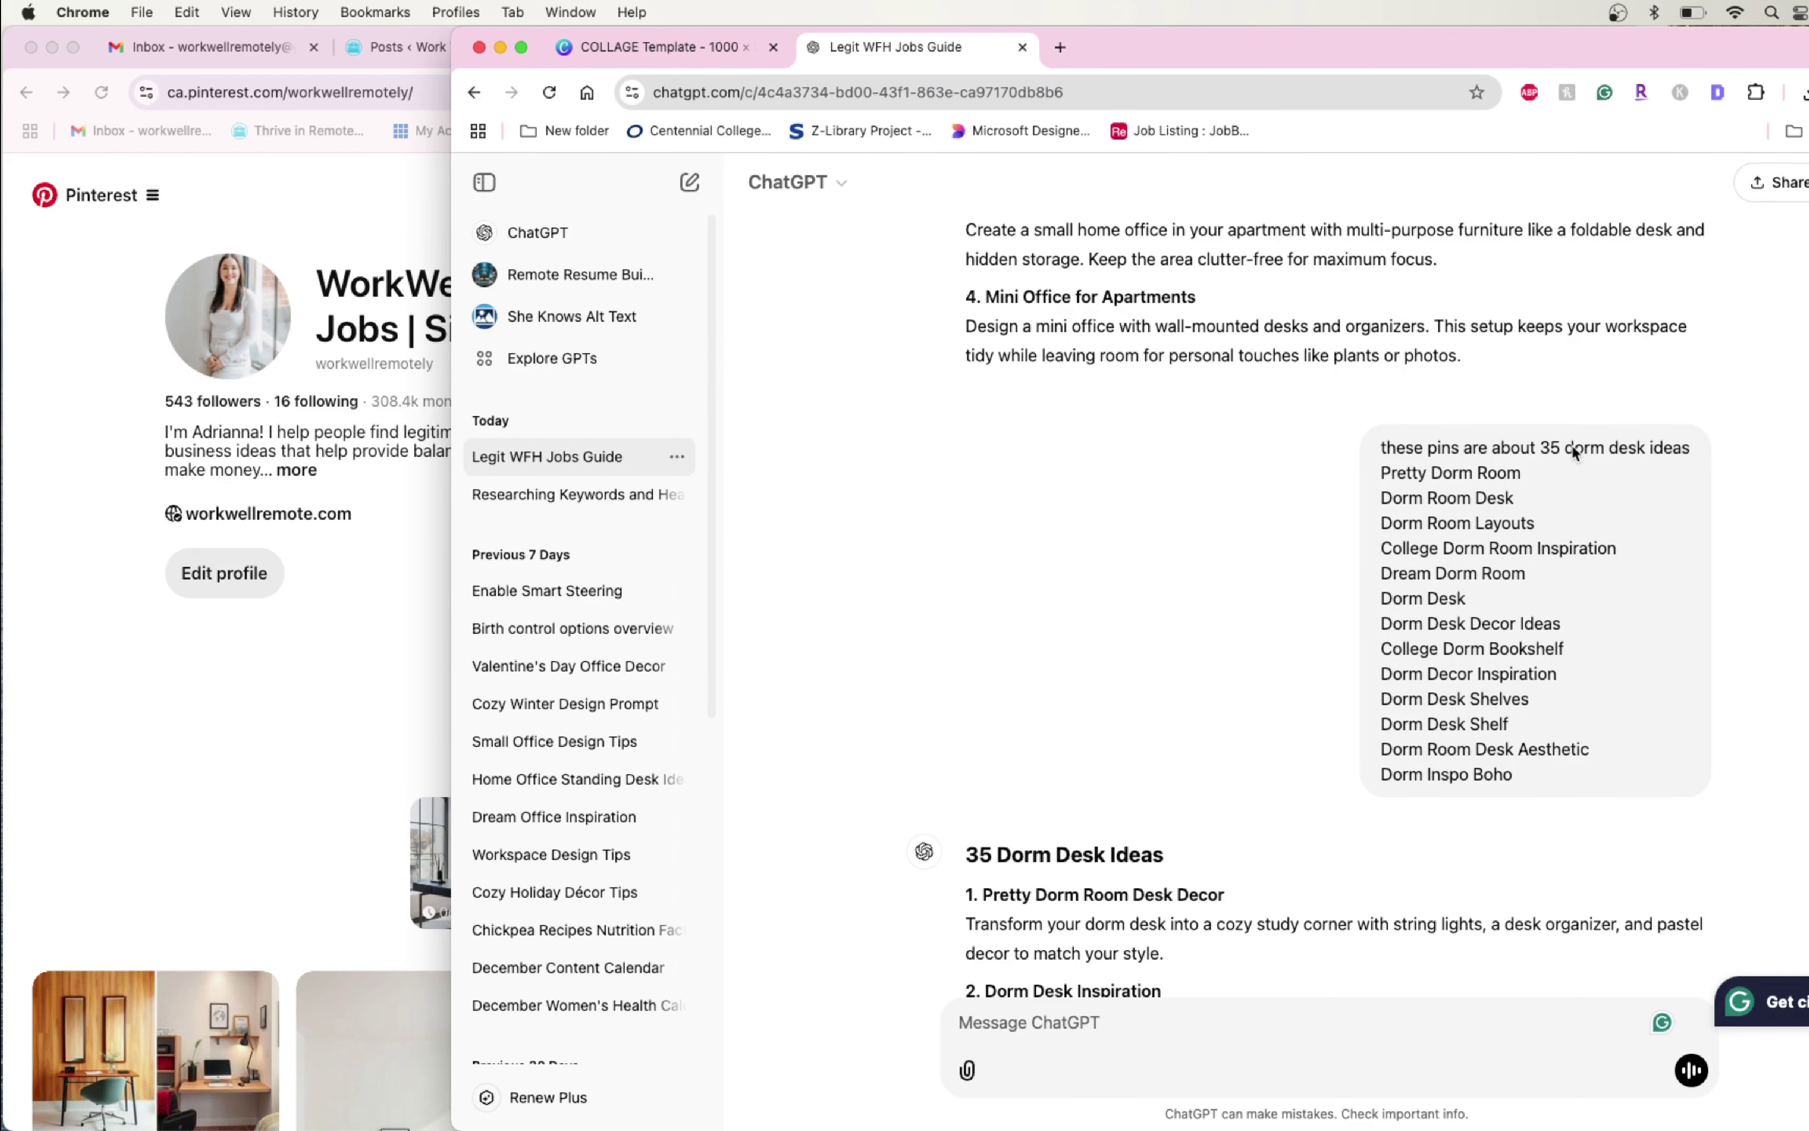
drag(1572, 445, 1577, 447)
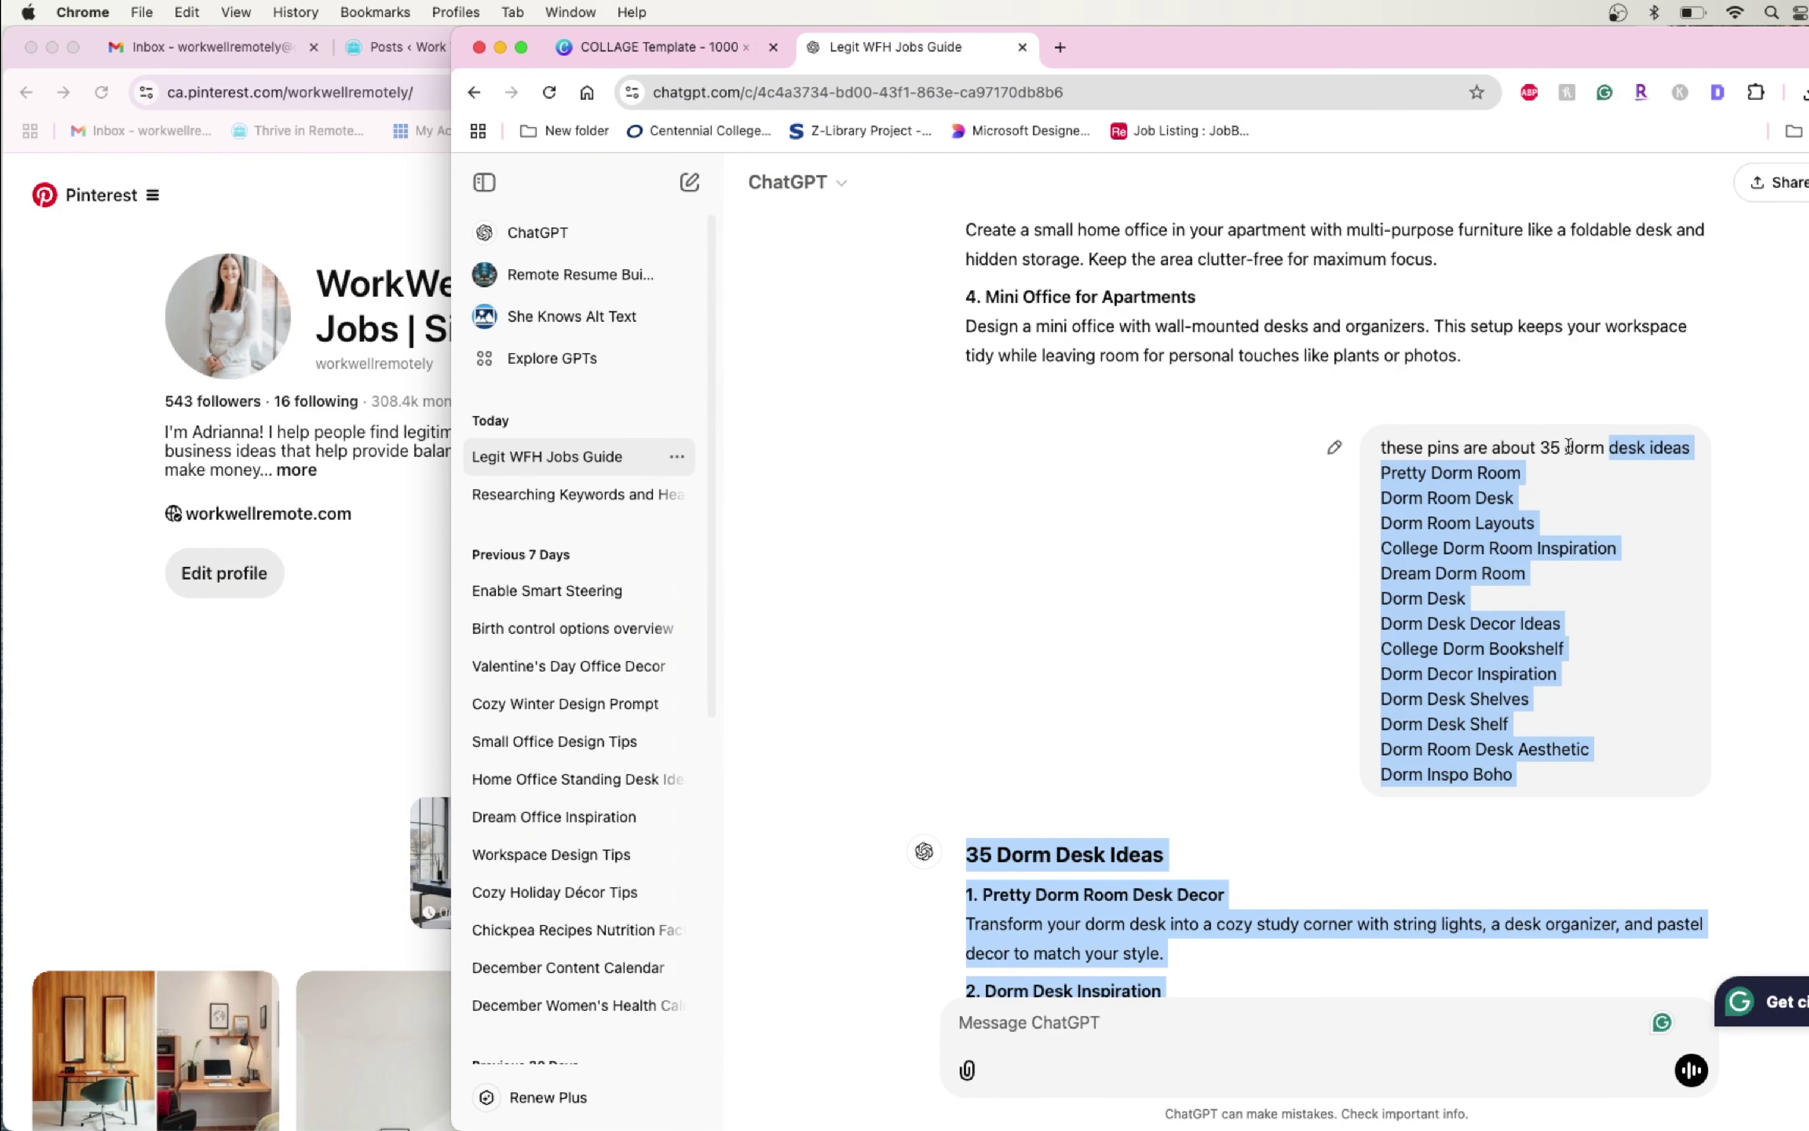
click(1568, 446)
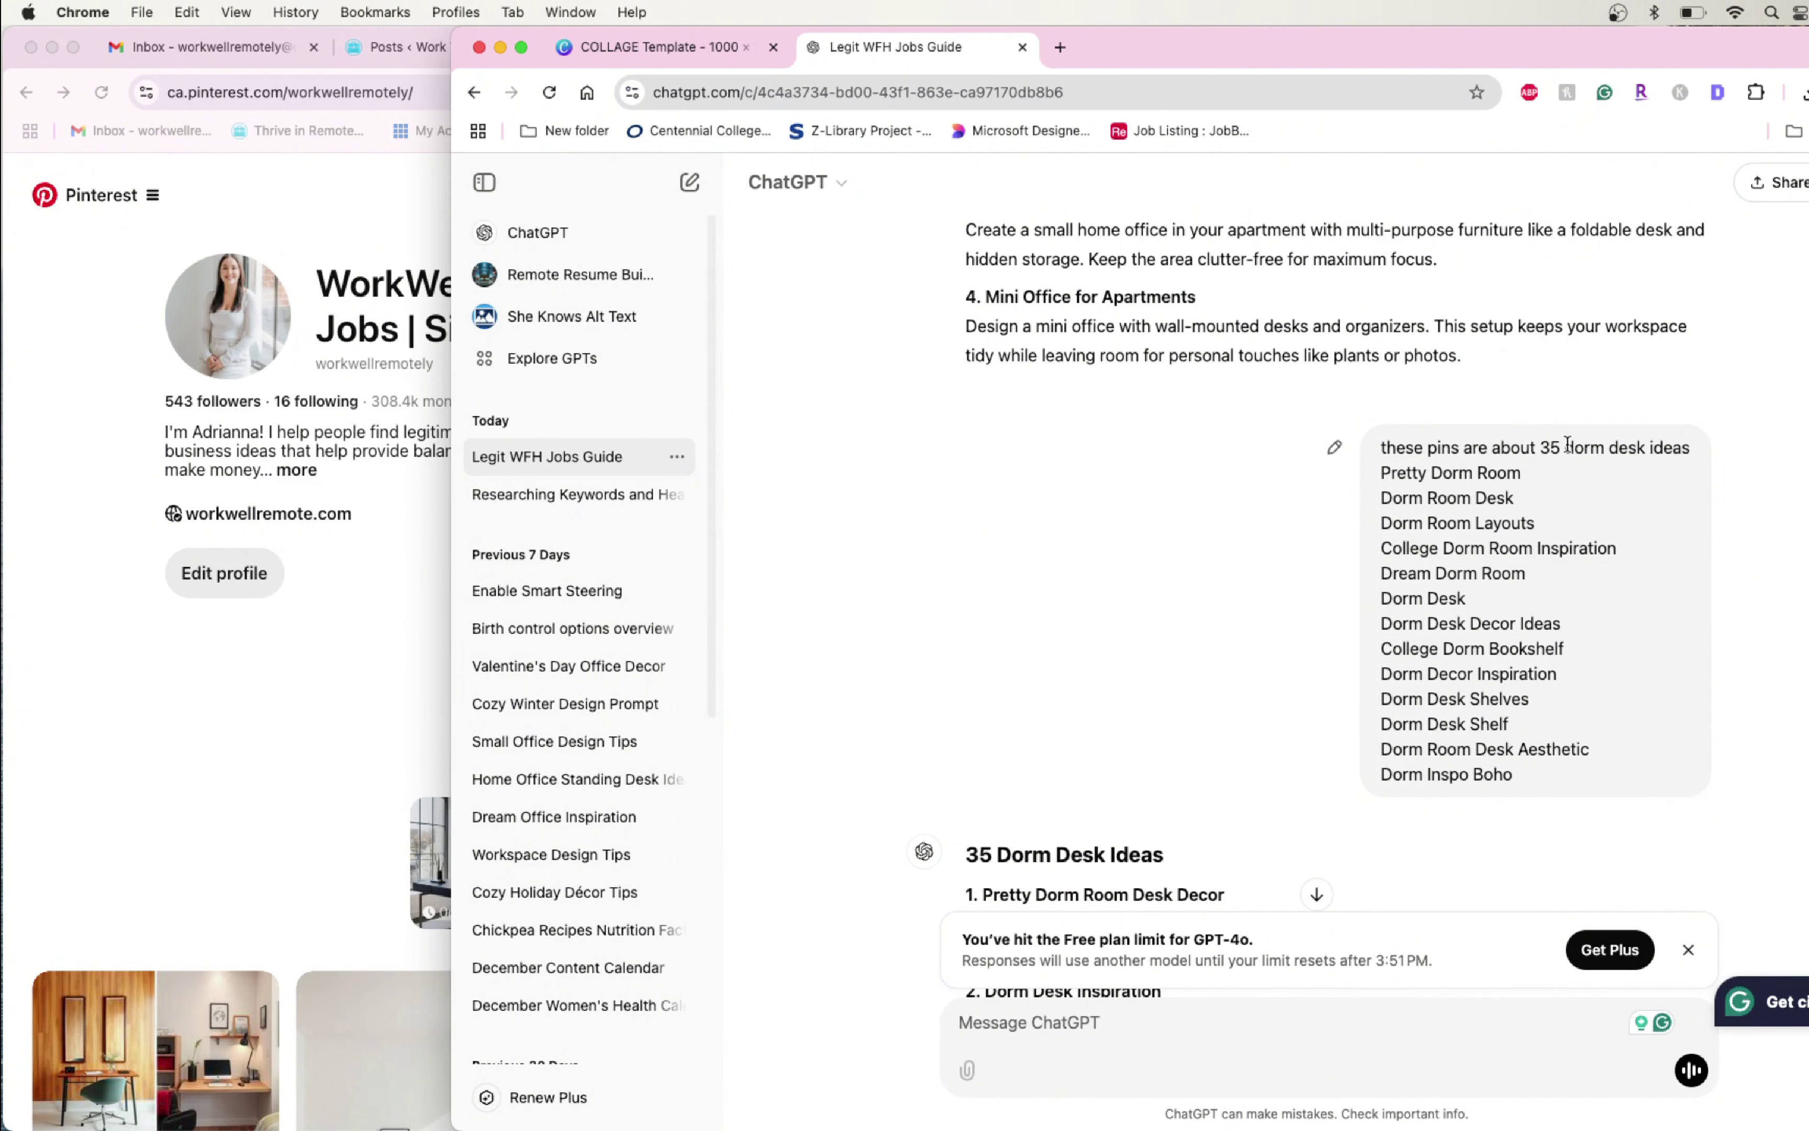
drag(1568, 447, 1525, 776)
key(super+c)
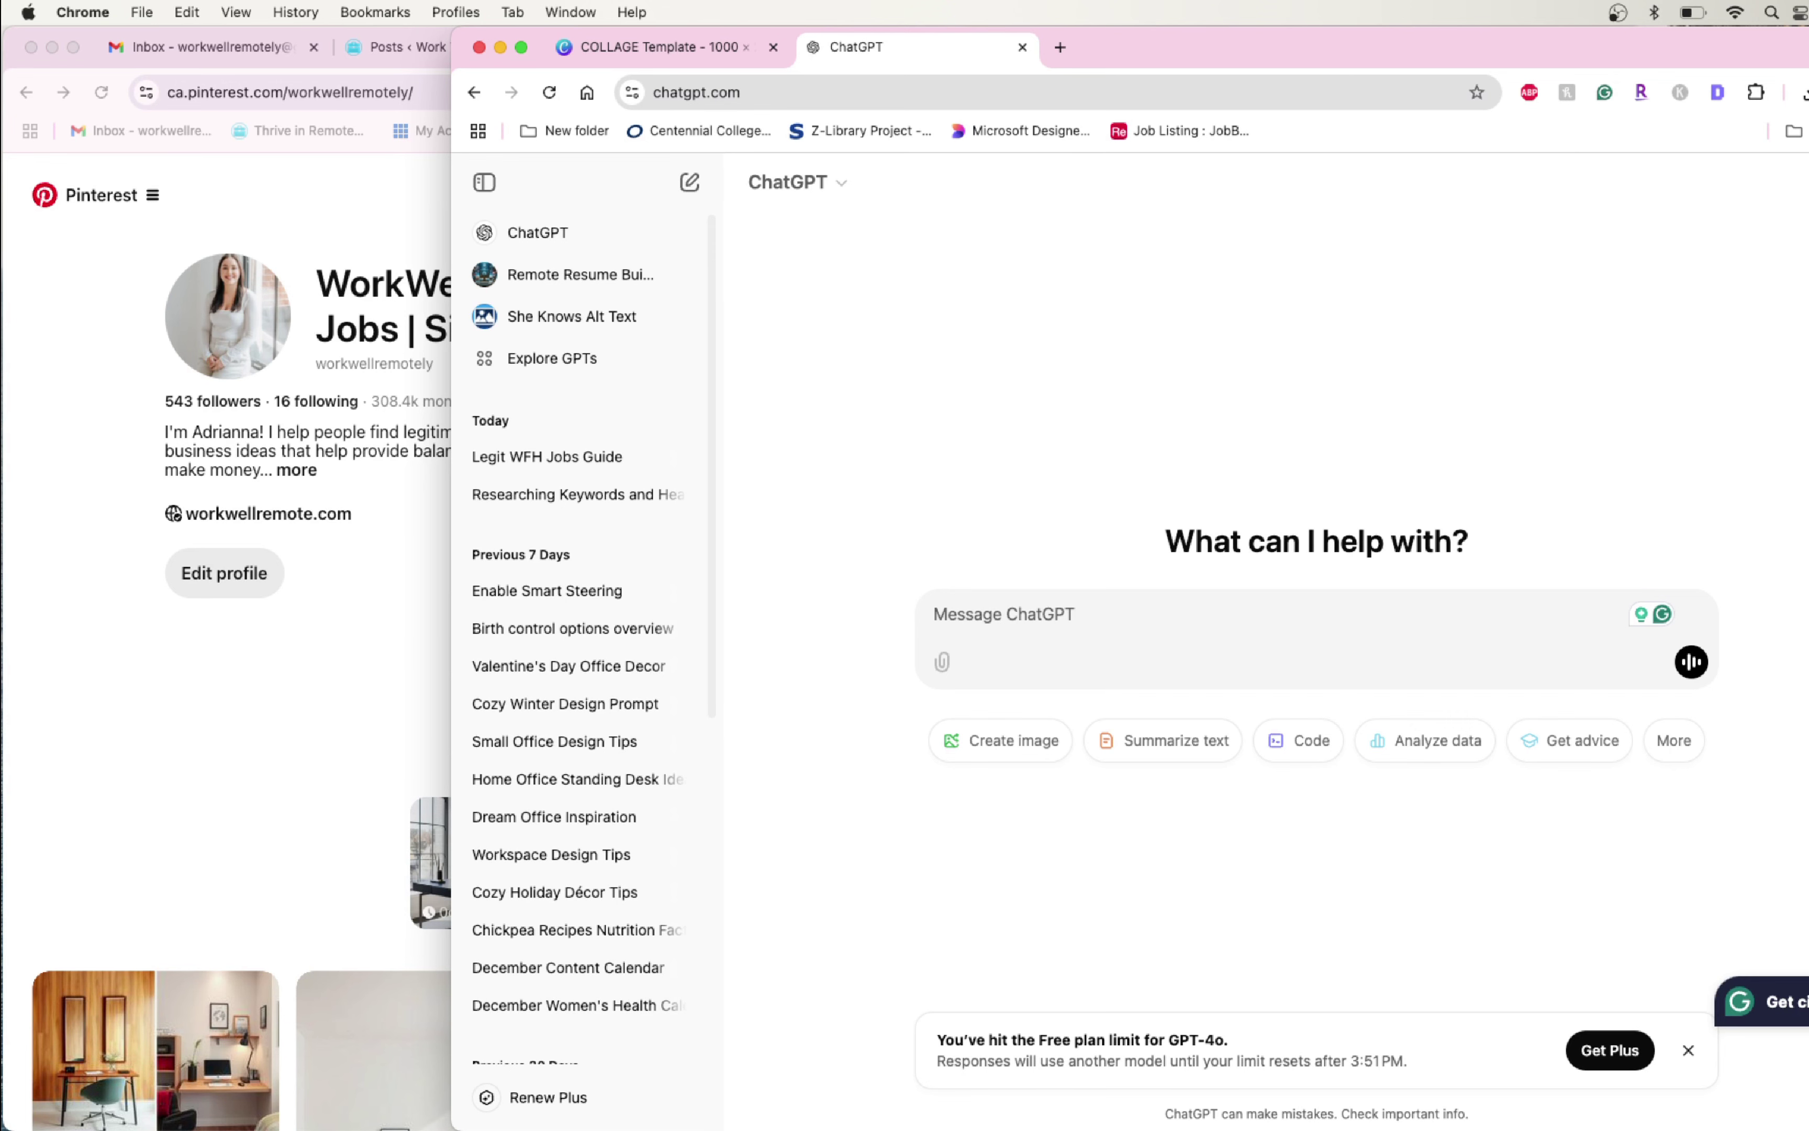
Ask ChatGPT to write a 500-character Pinterest board description using the copied dorm desk keyword list
text(write a boar)
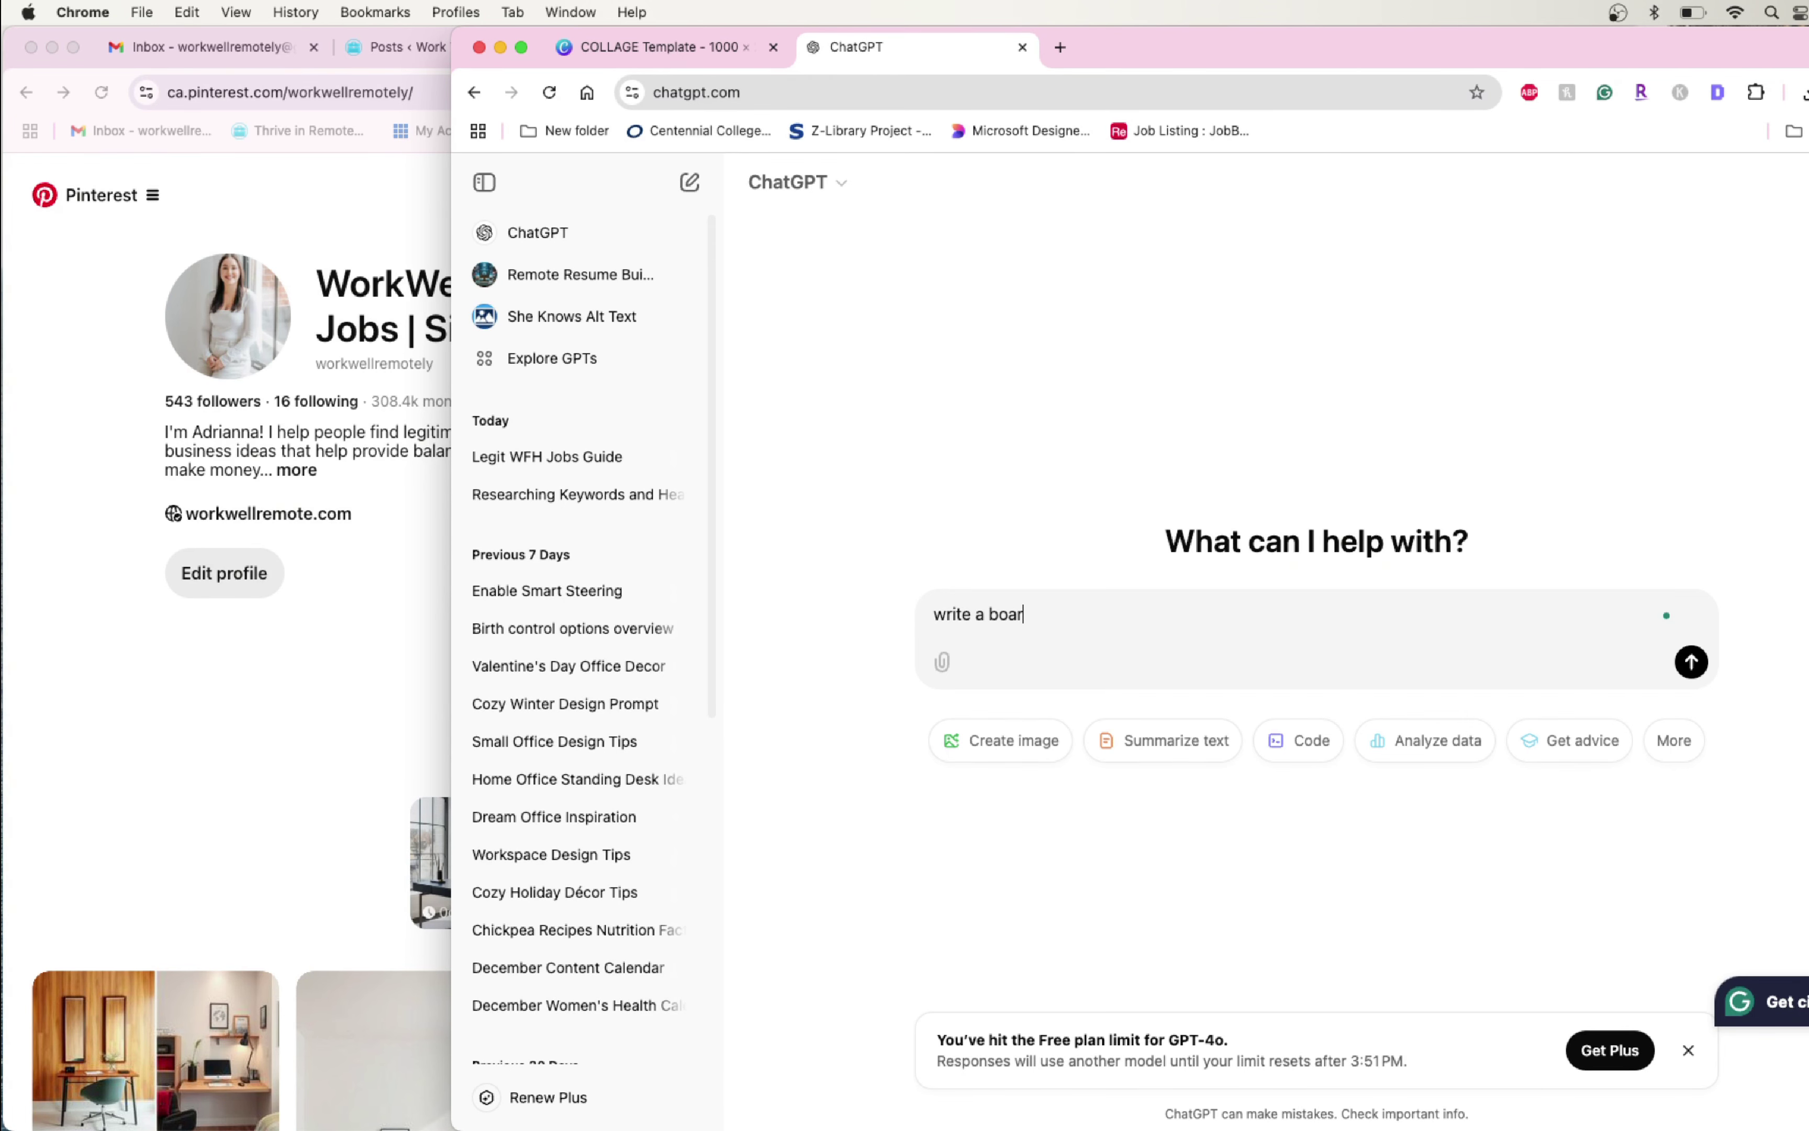
text(d desription for pinterest )
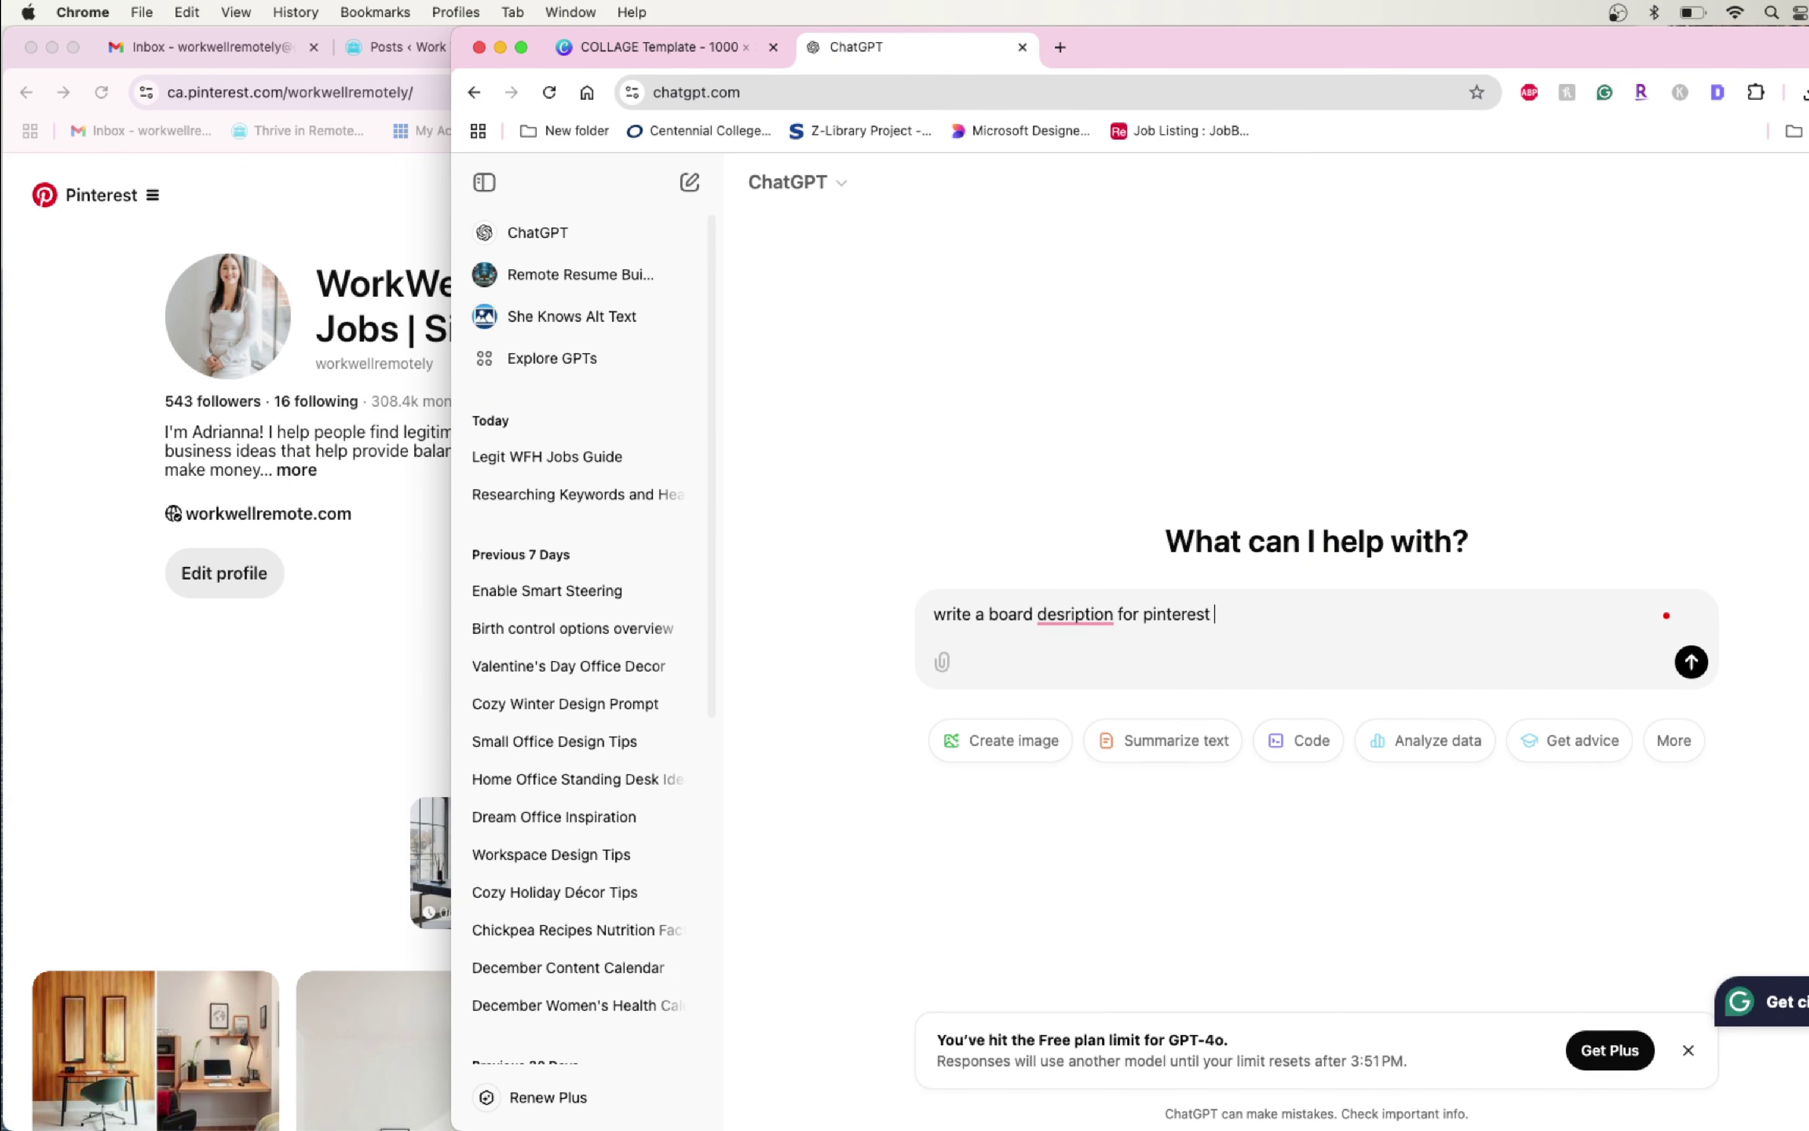
text(with these keywords)
text(, and)
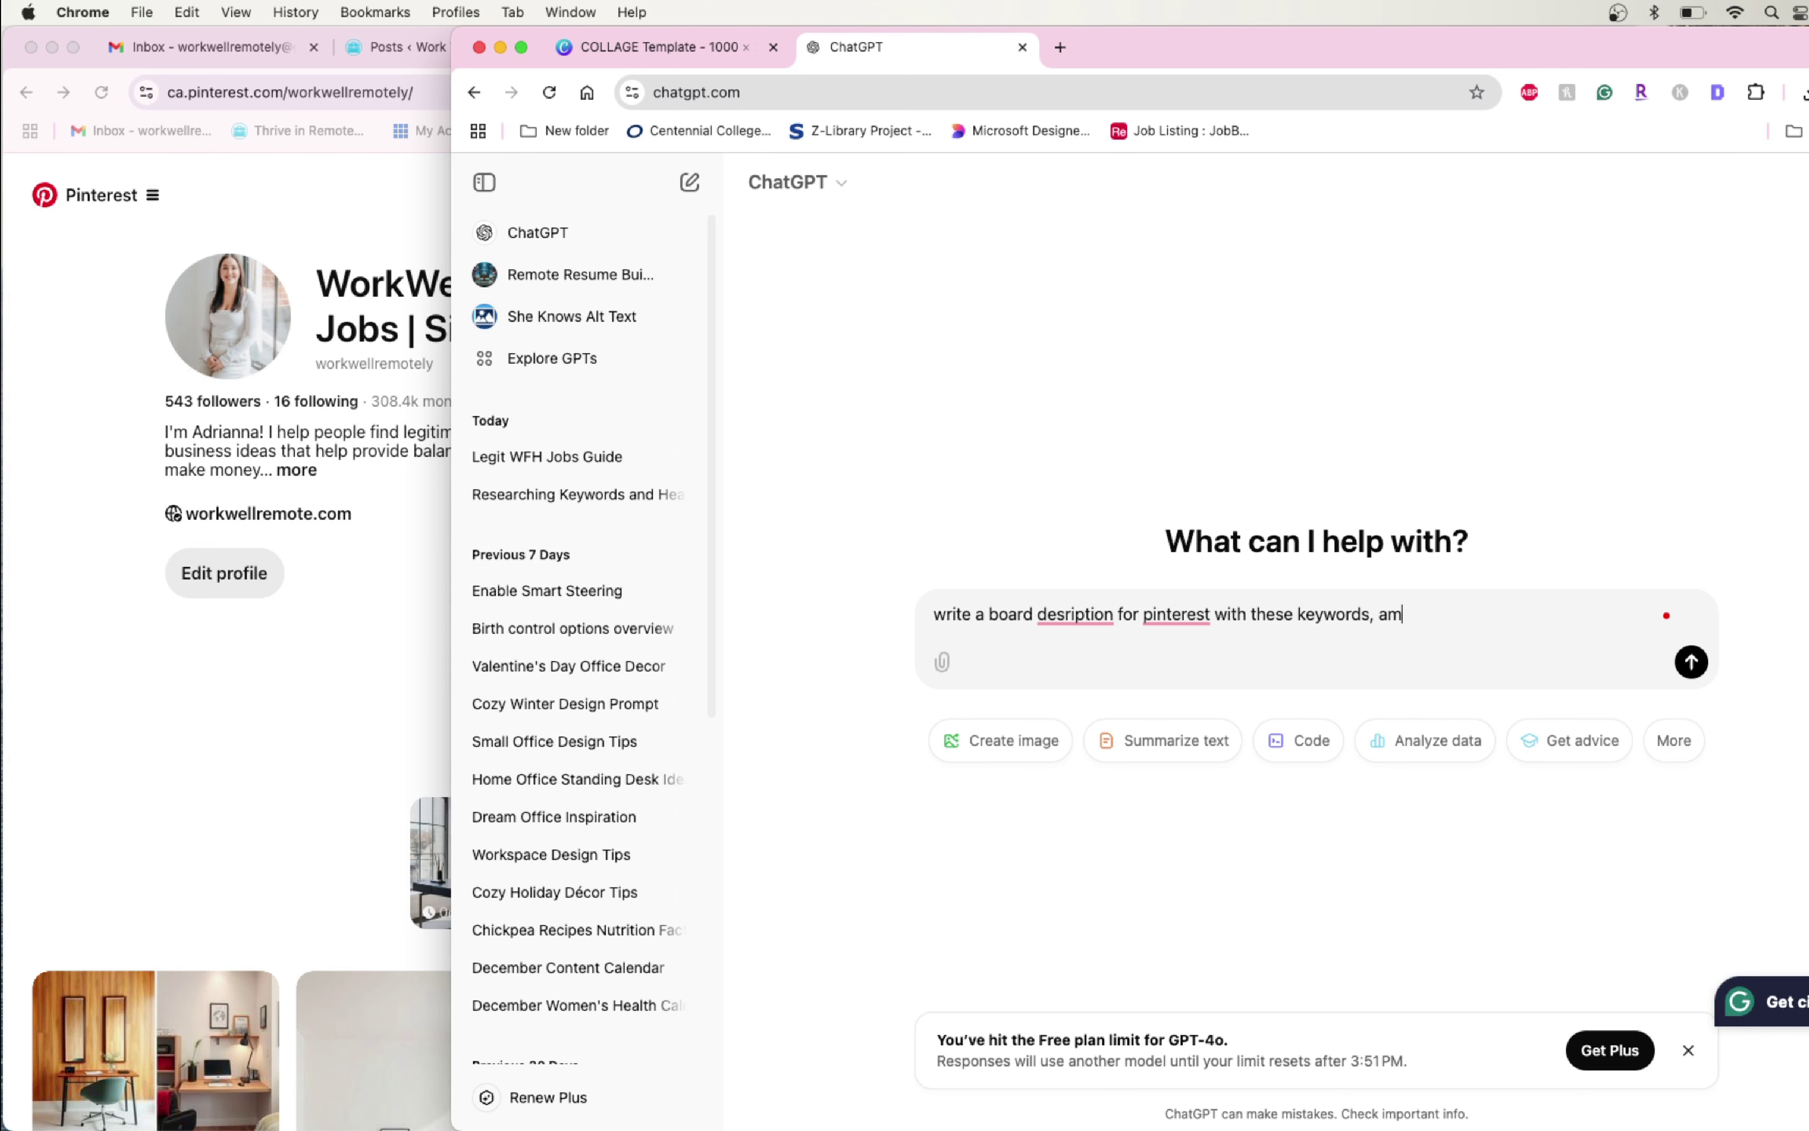
key(BackSpace)
key(BackSpace)
key(BackSpace)
text(make it 500 characters)
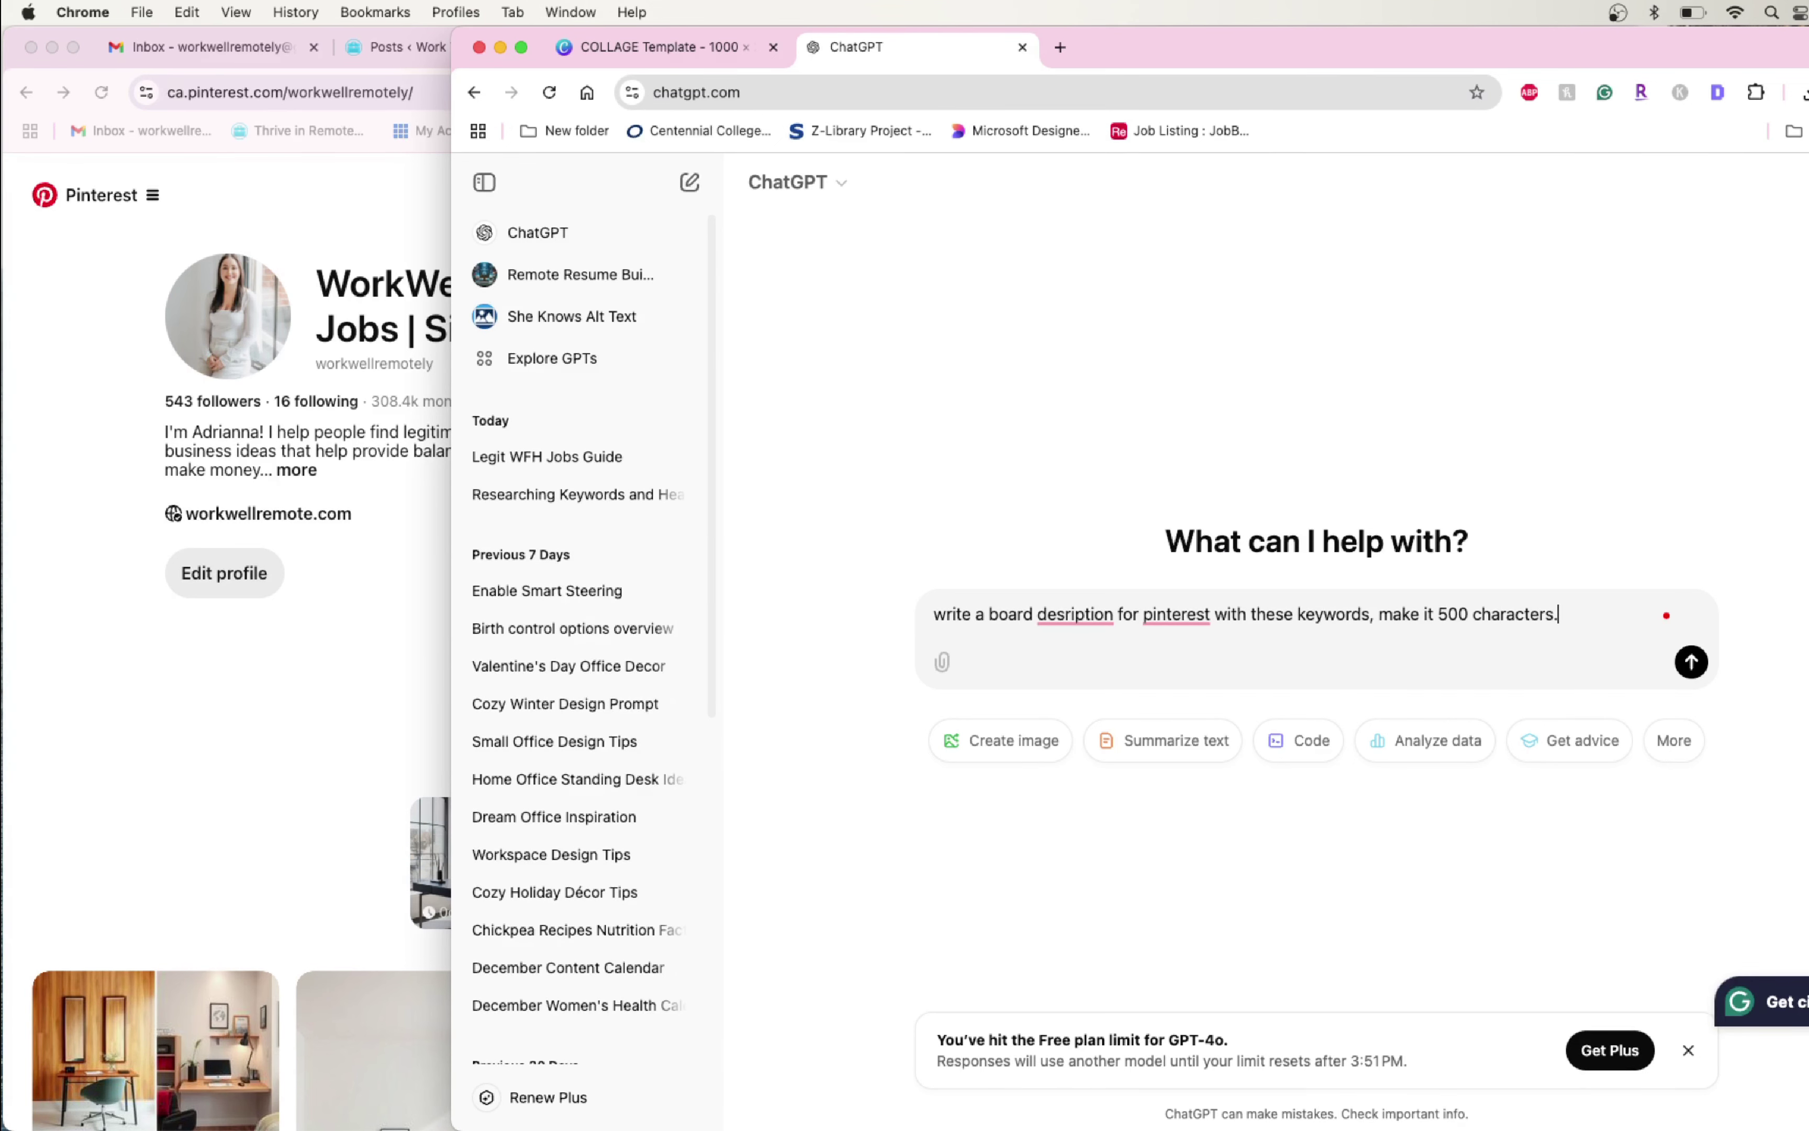
text(.)
key(super+v)
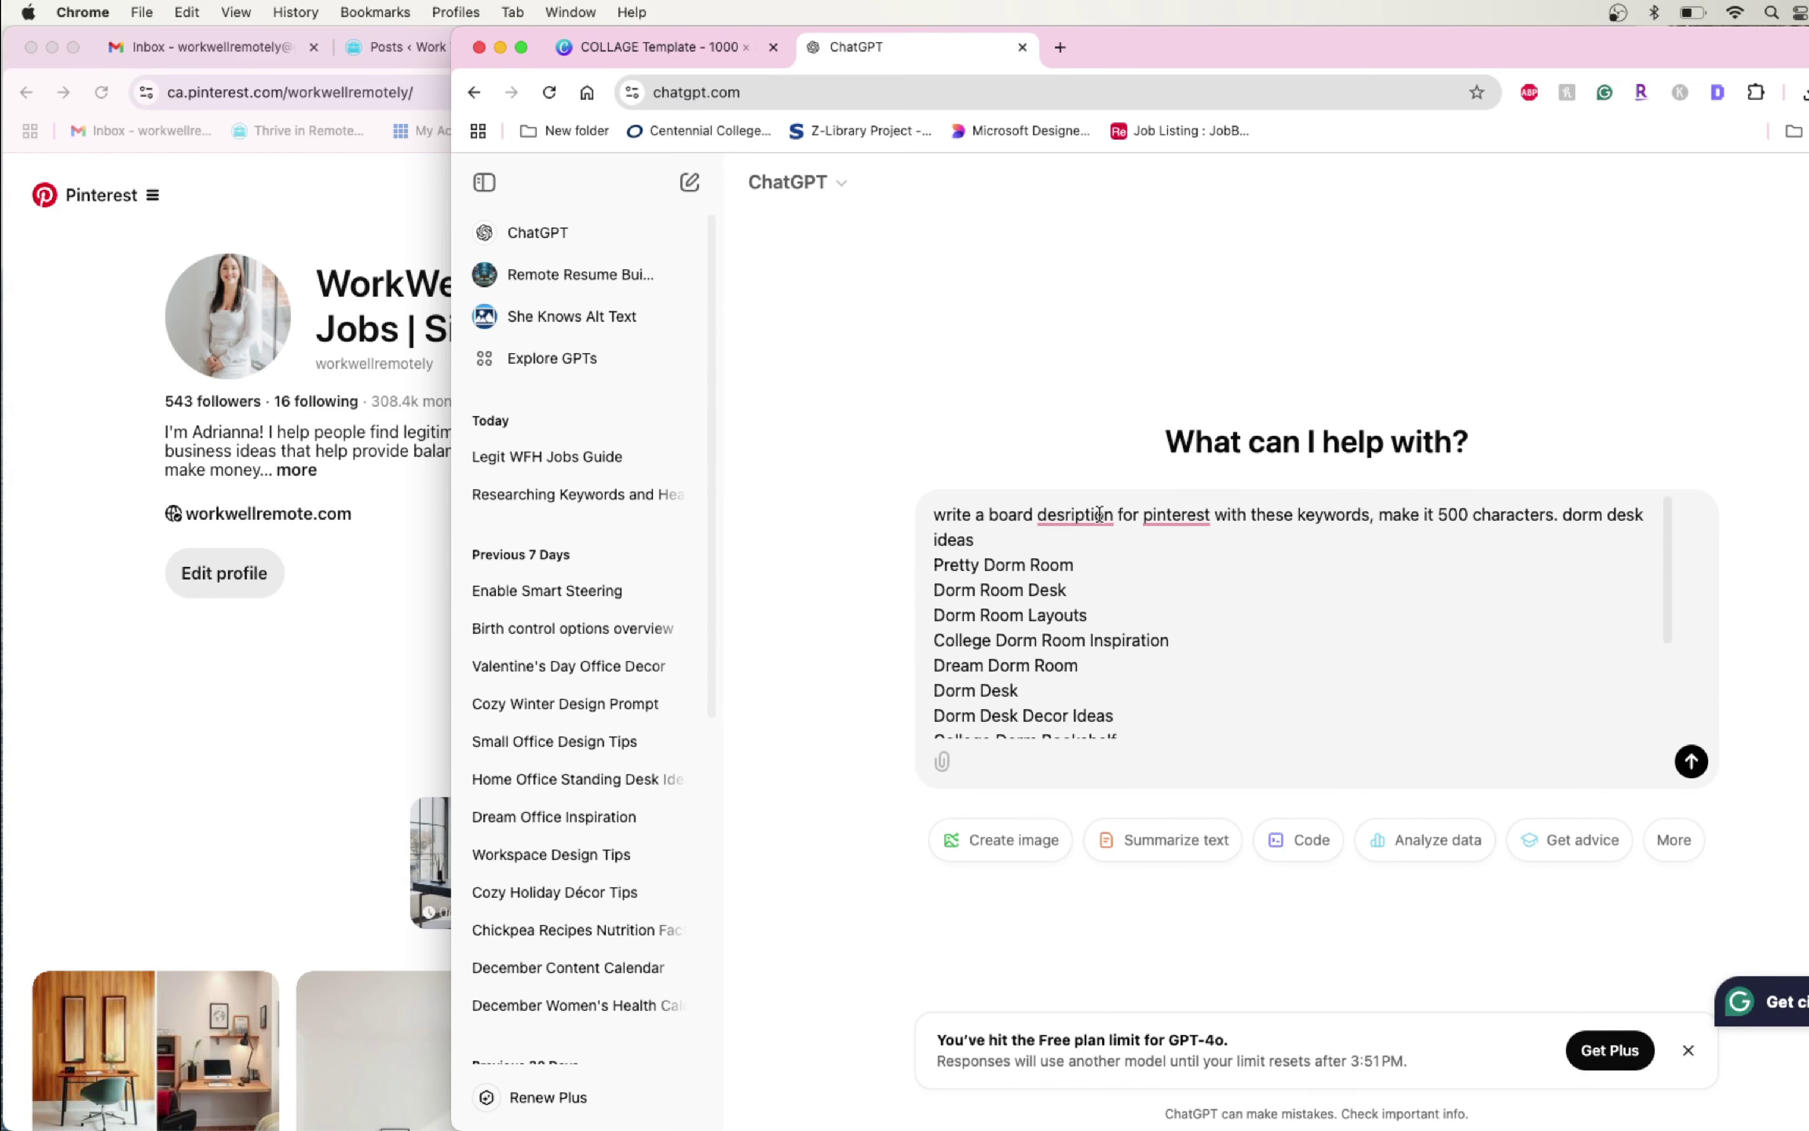
key(Return)
Switch to Pinterest and open the saved "Dorm desk ideas" board for editing, ready to fill in its description
click(384, 576)
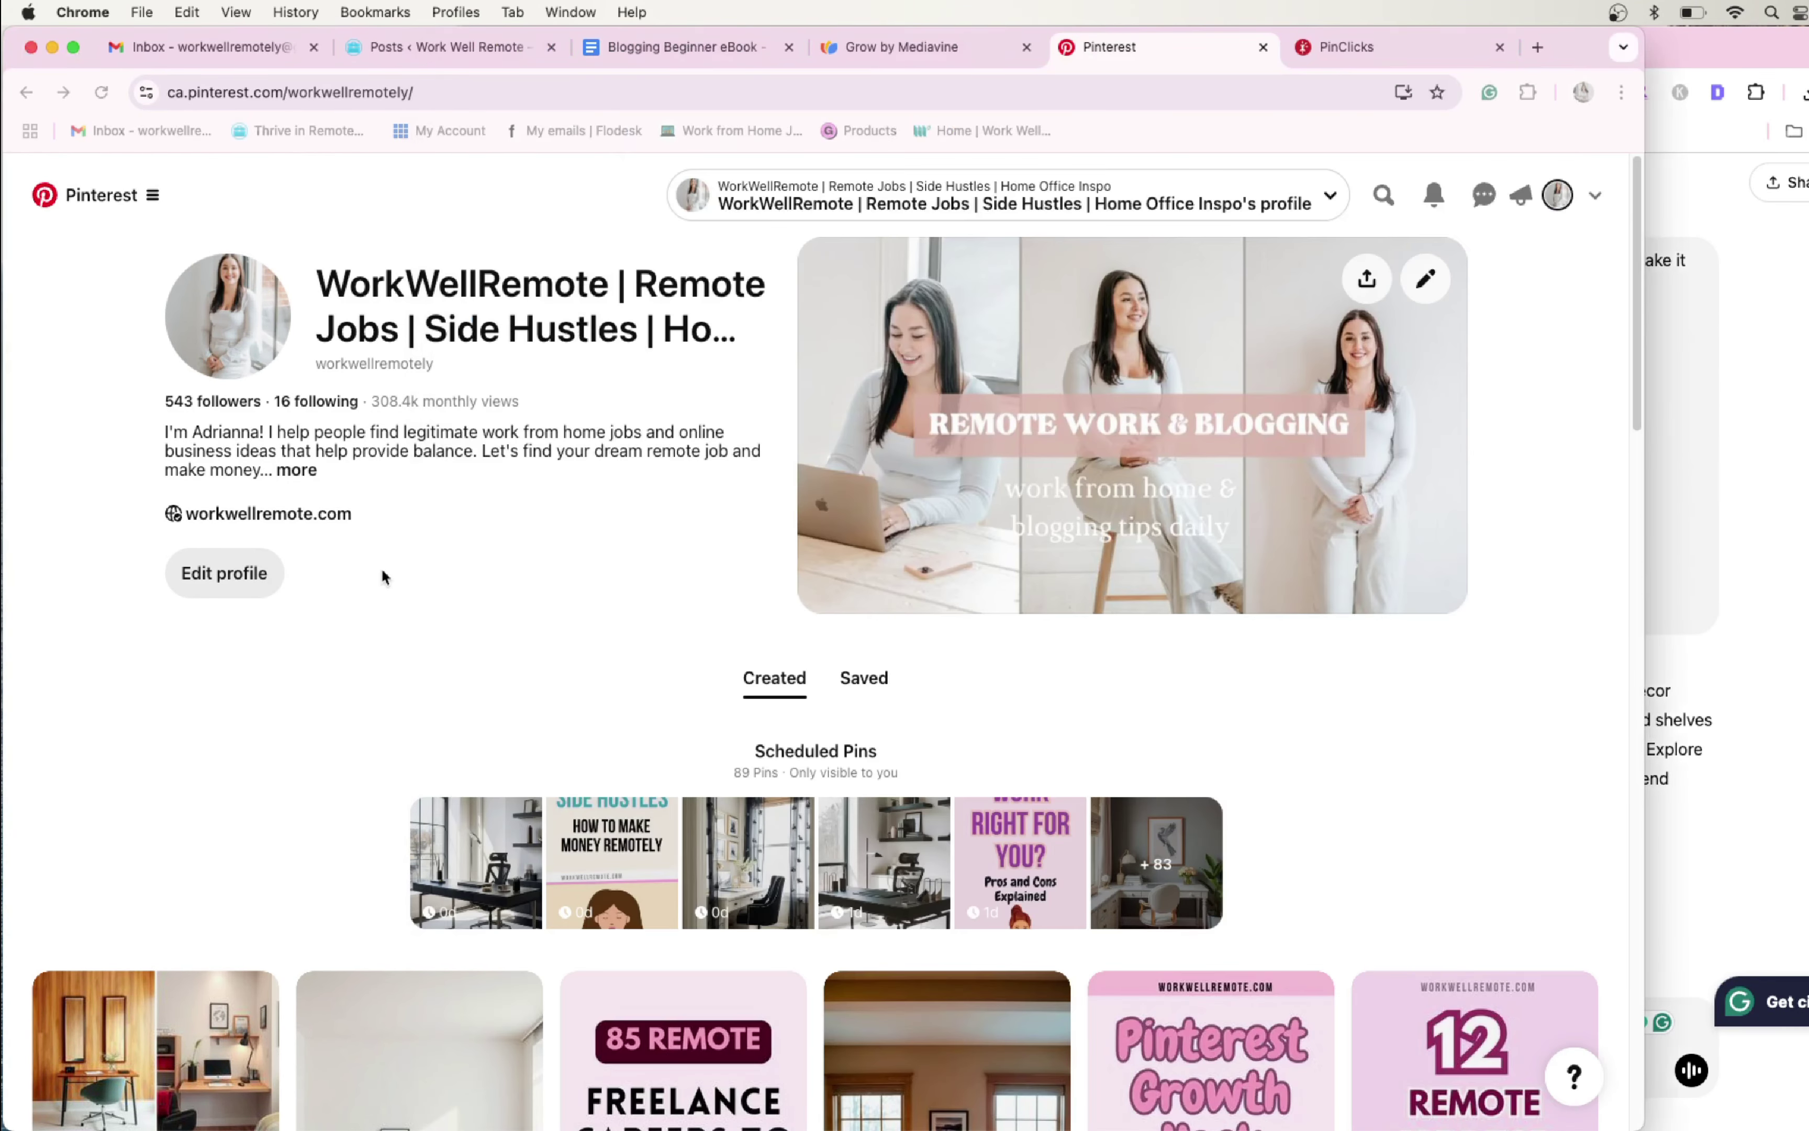
click(856, 679)
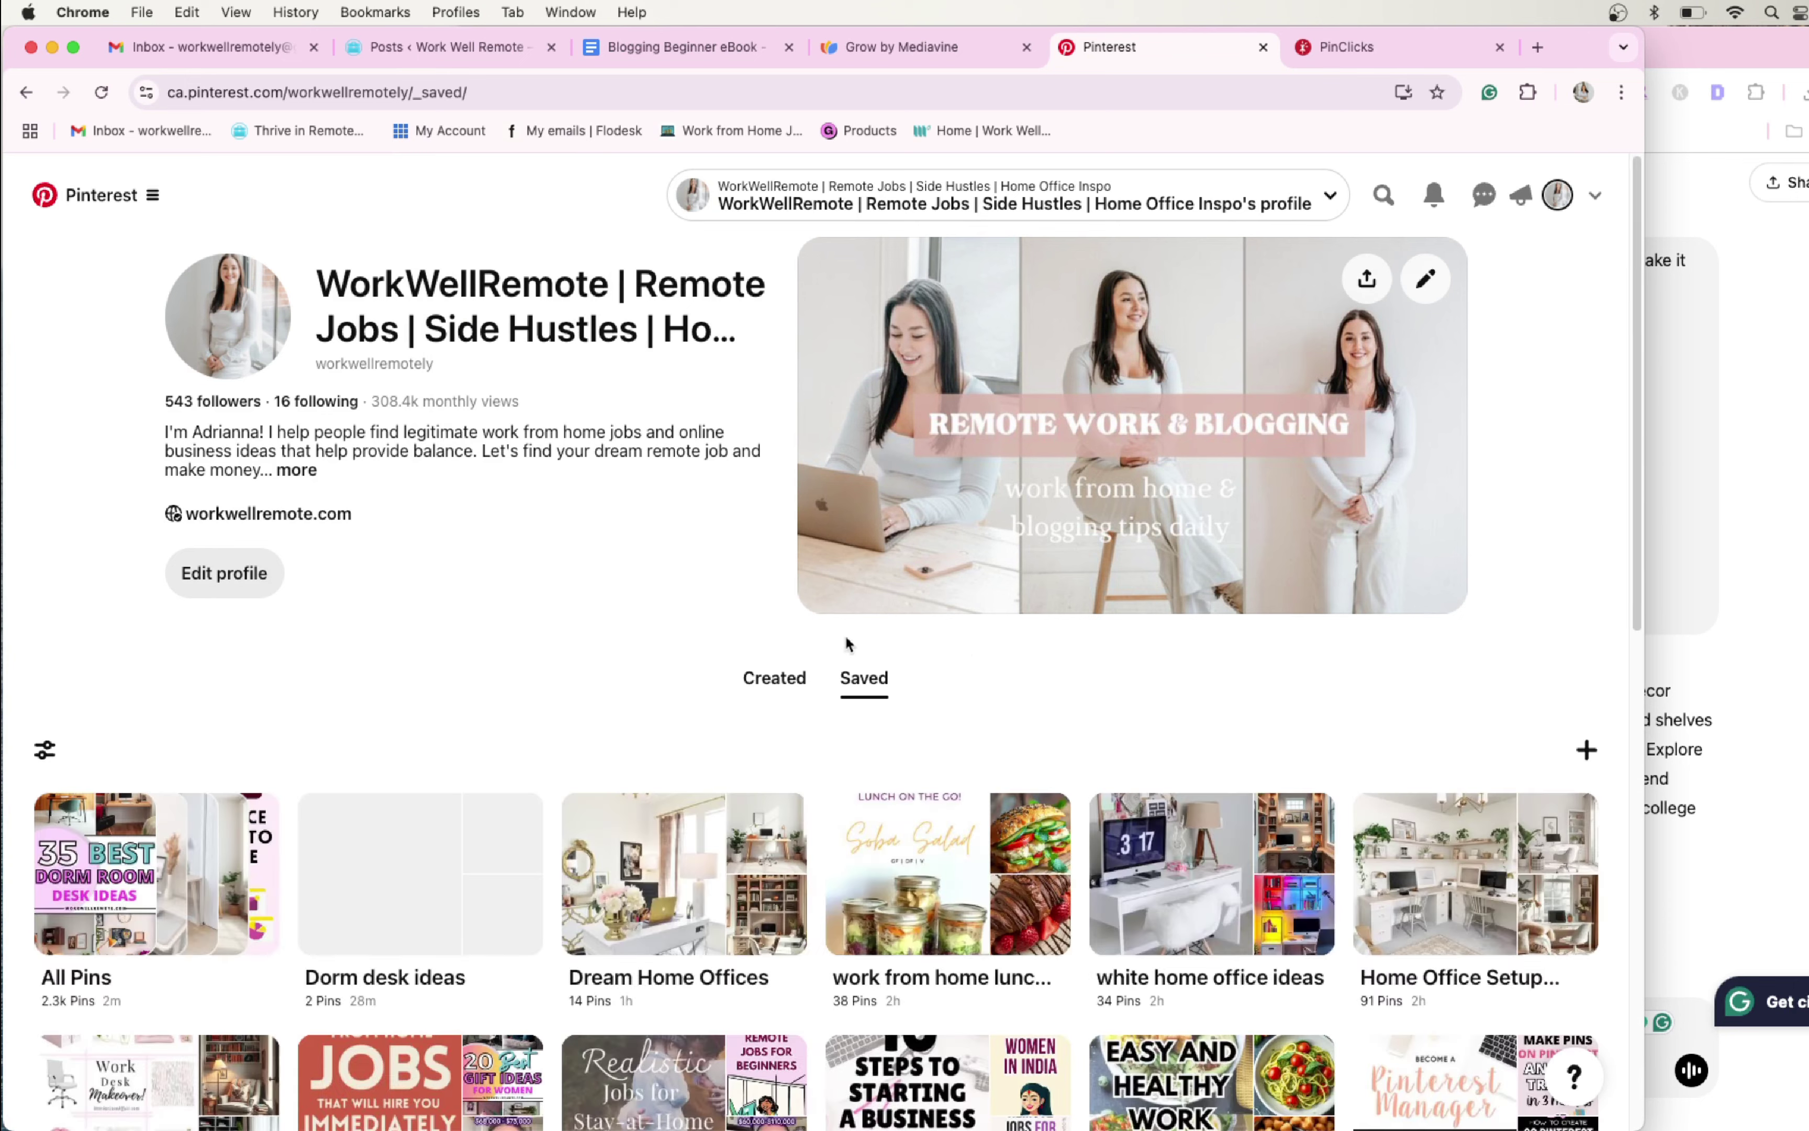
scroll(837, 651, down, 1)
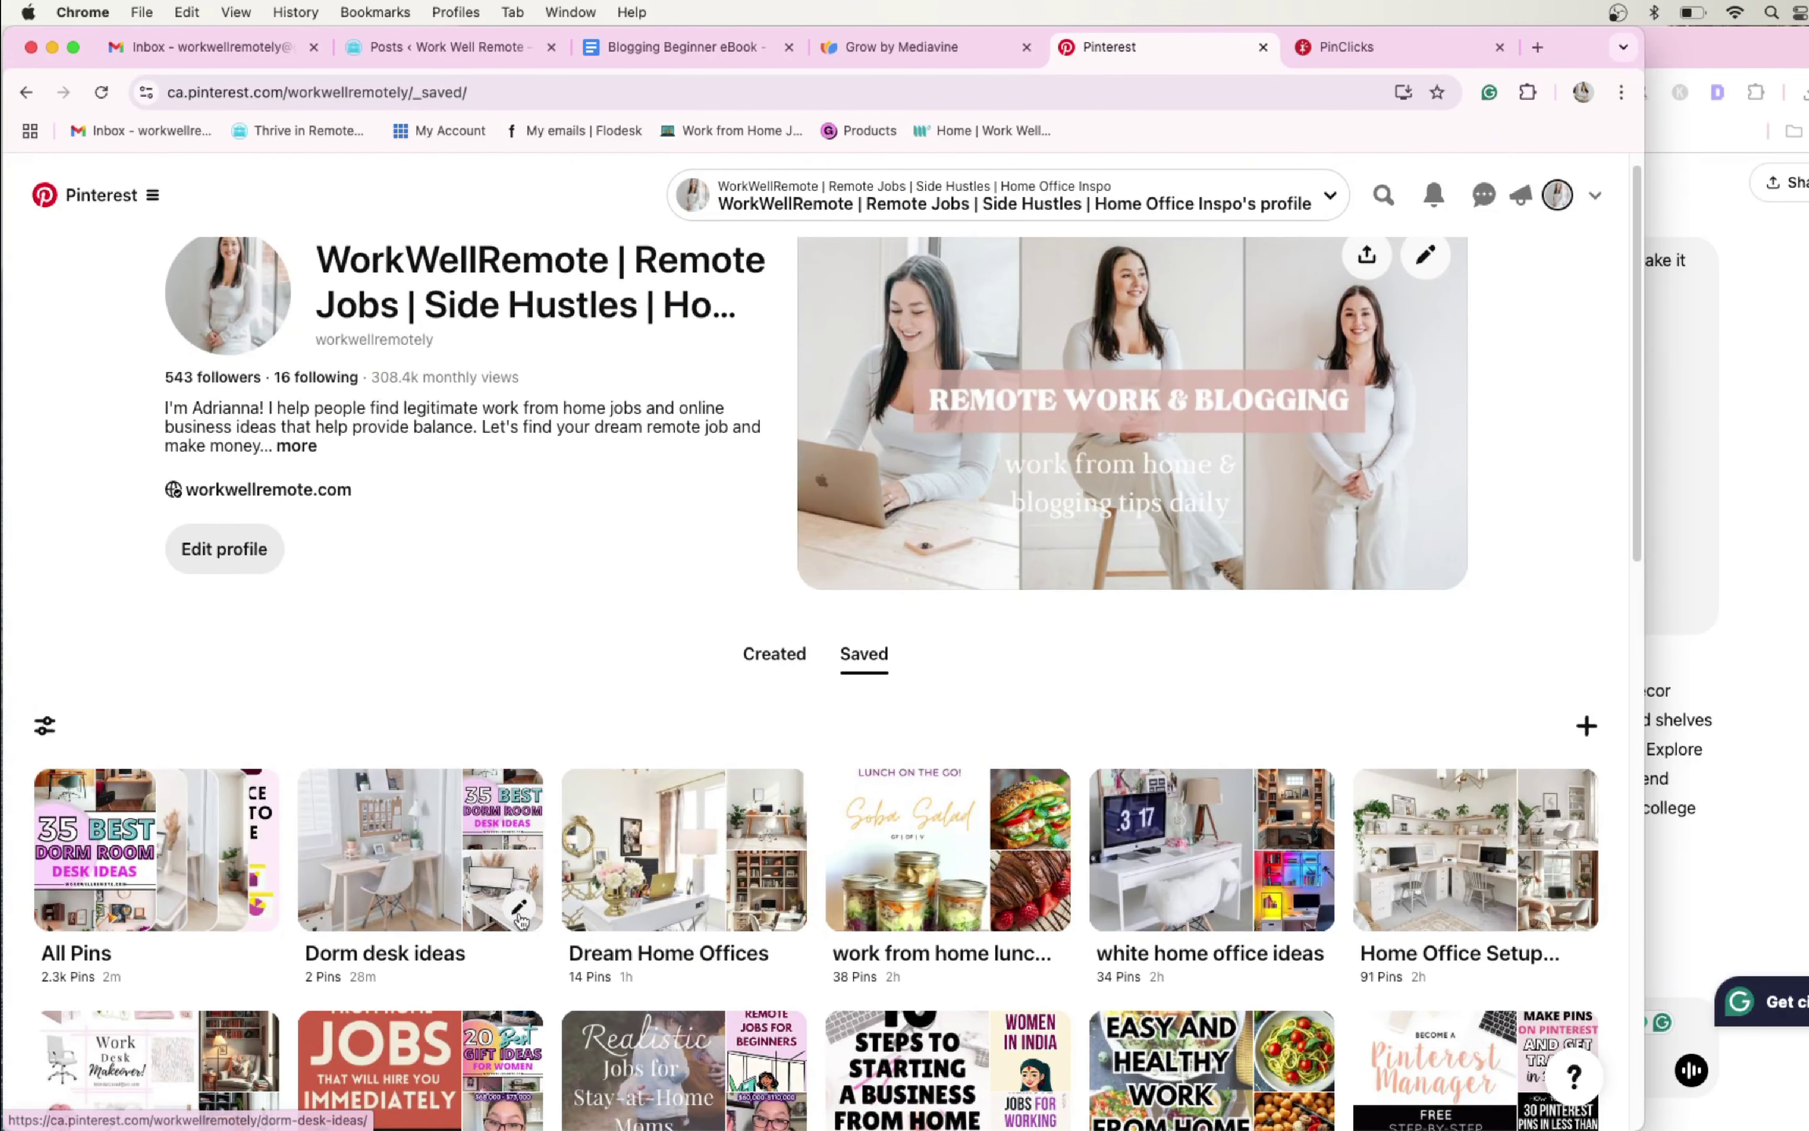
click(519, 909)
click(781, 674)
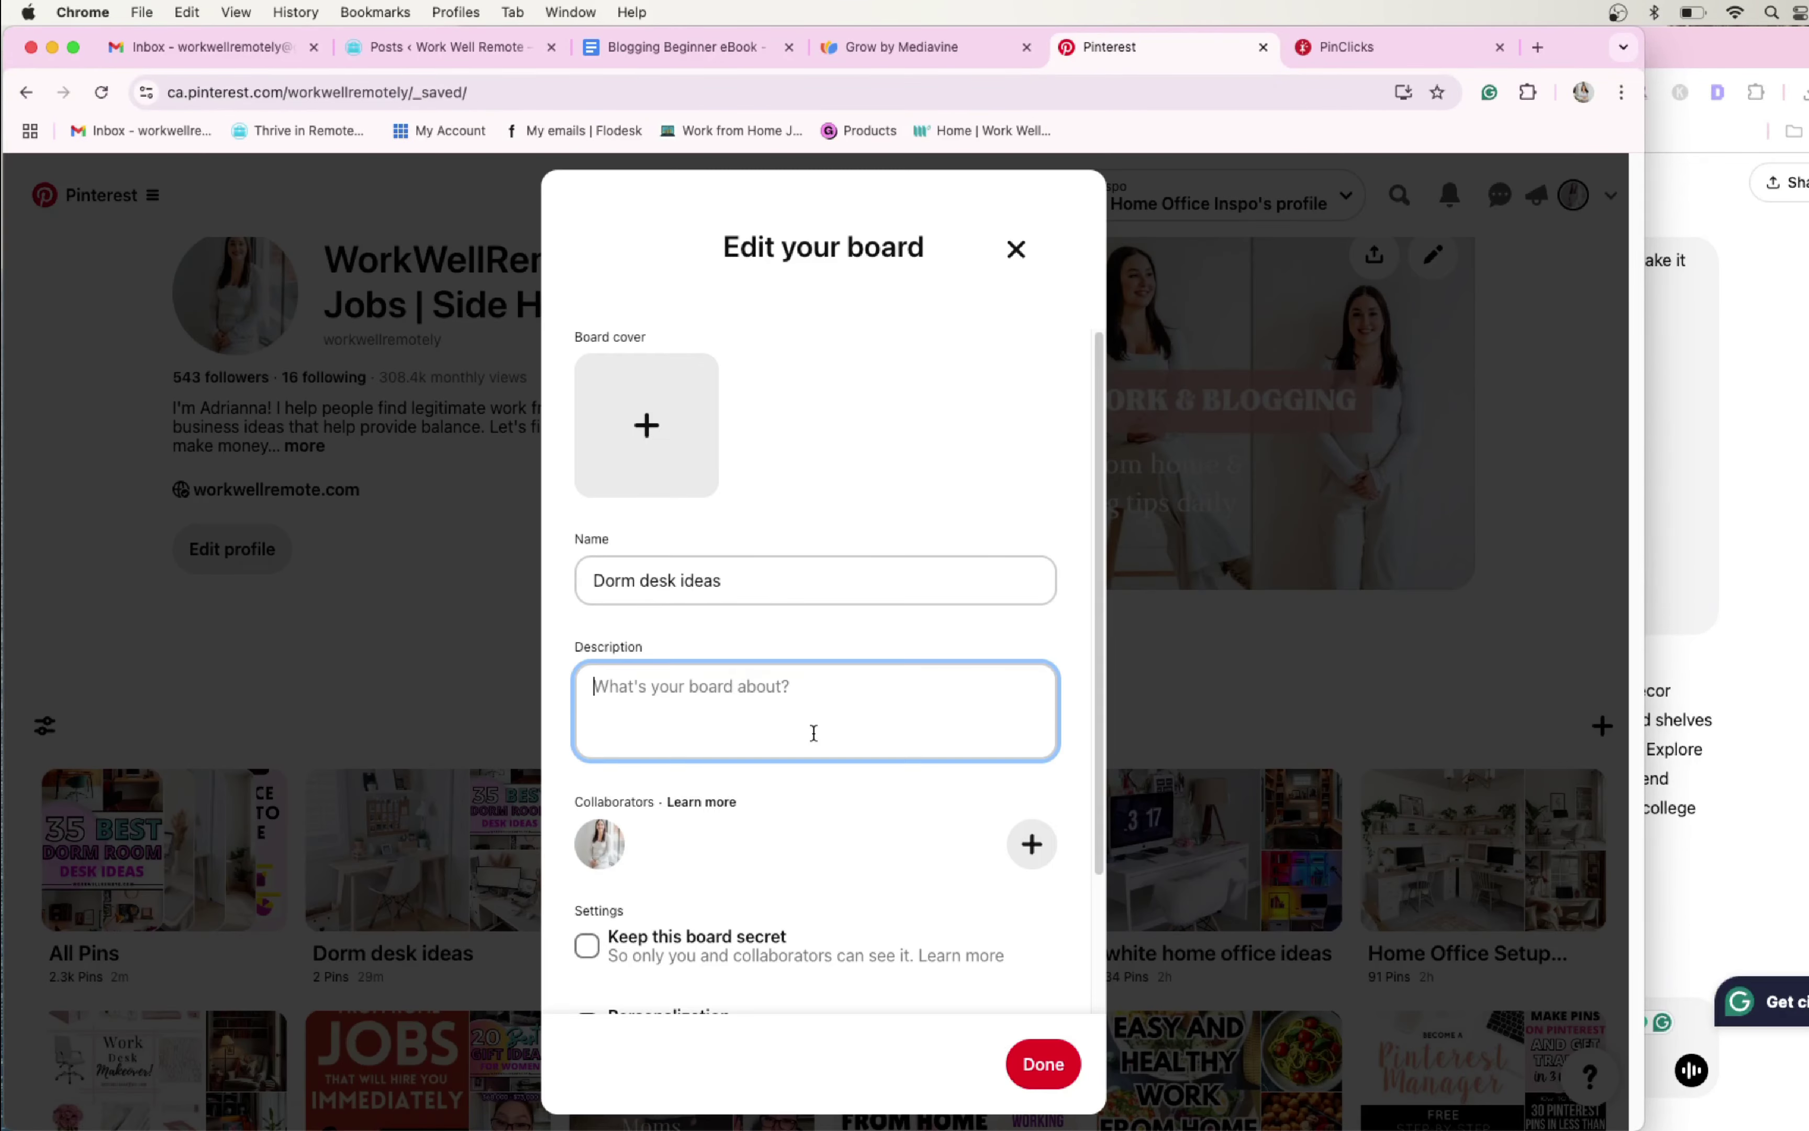
Copy ChatGPT's generated text into the "Dorm desk ideas" board's description and save the board
click(1780, 647)
triple_click(1243, 797)
key(super+c)
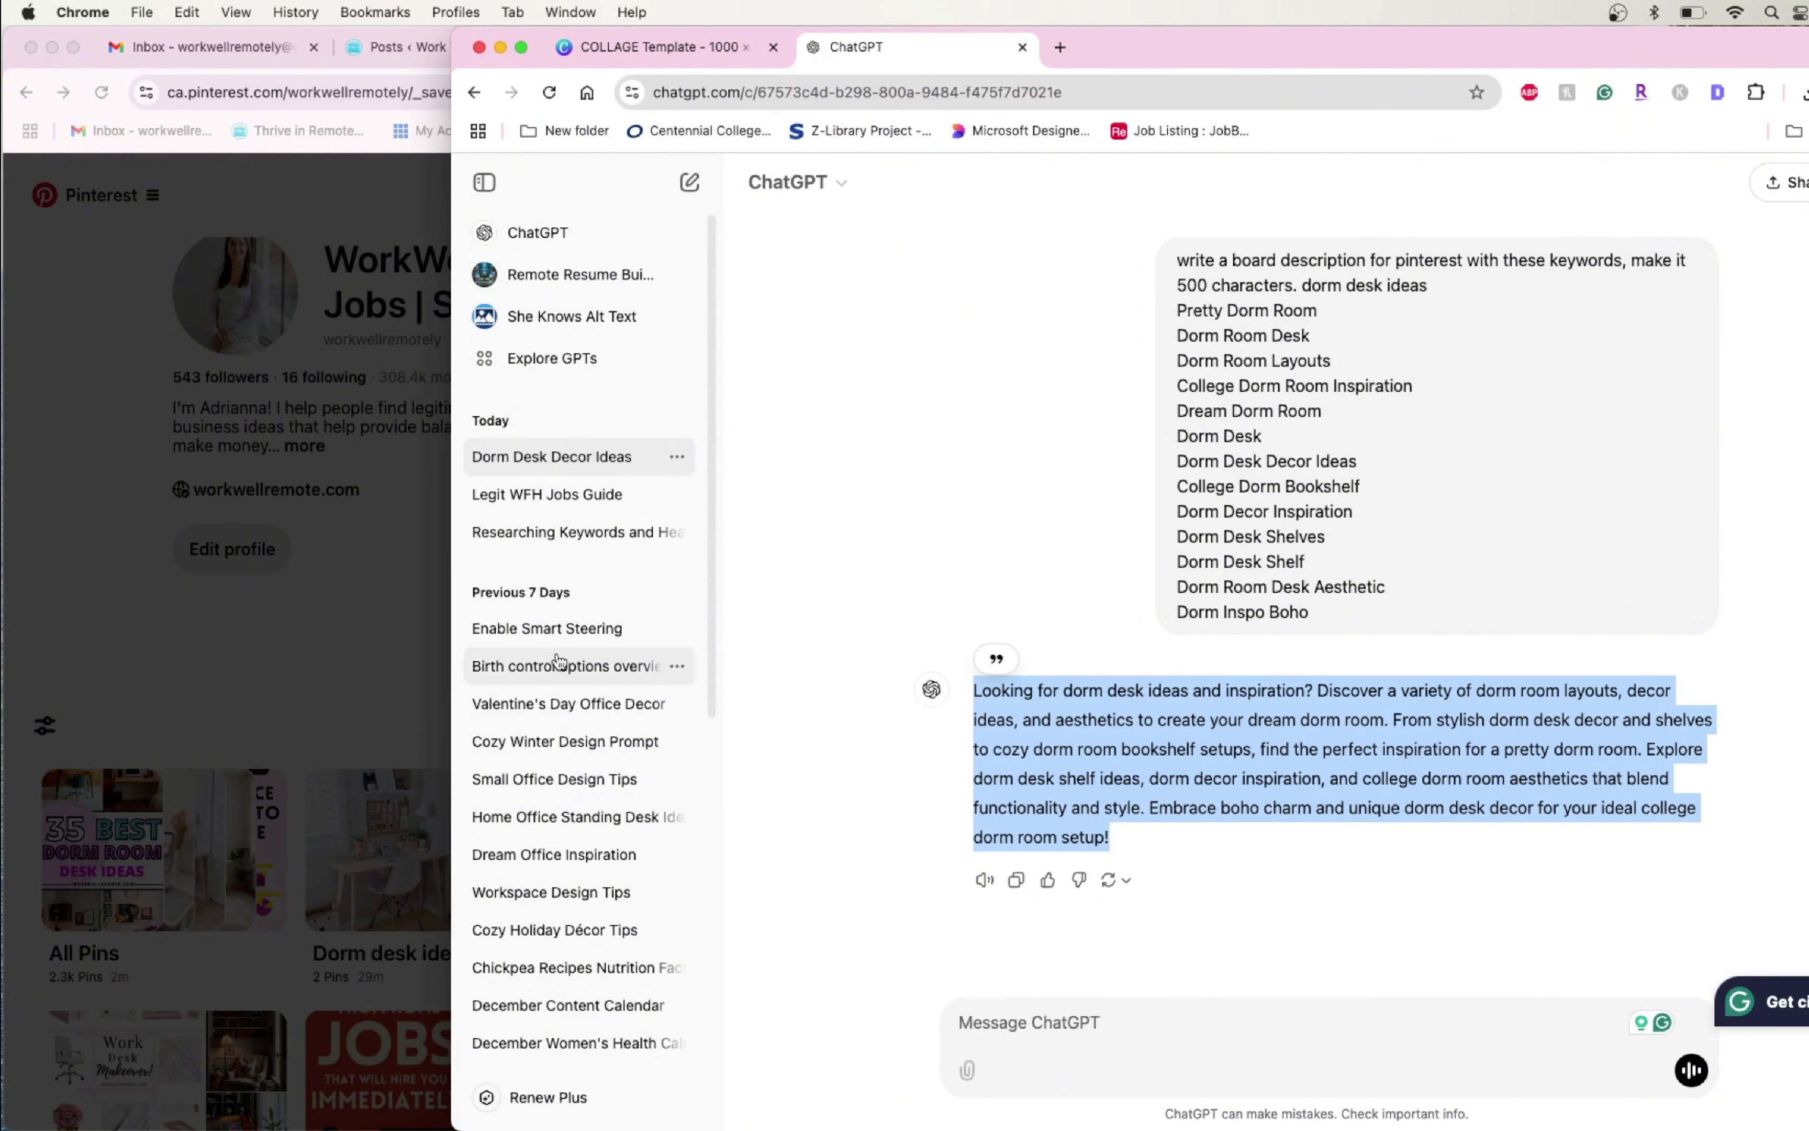
click(426, 651)
key(super+v)
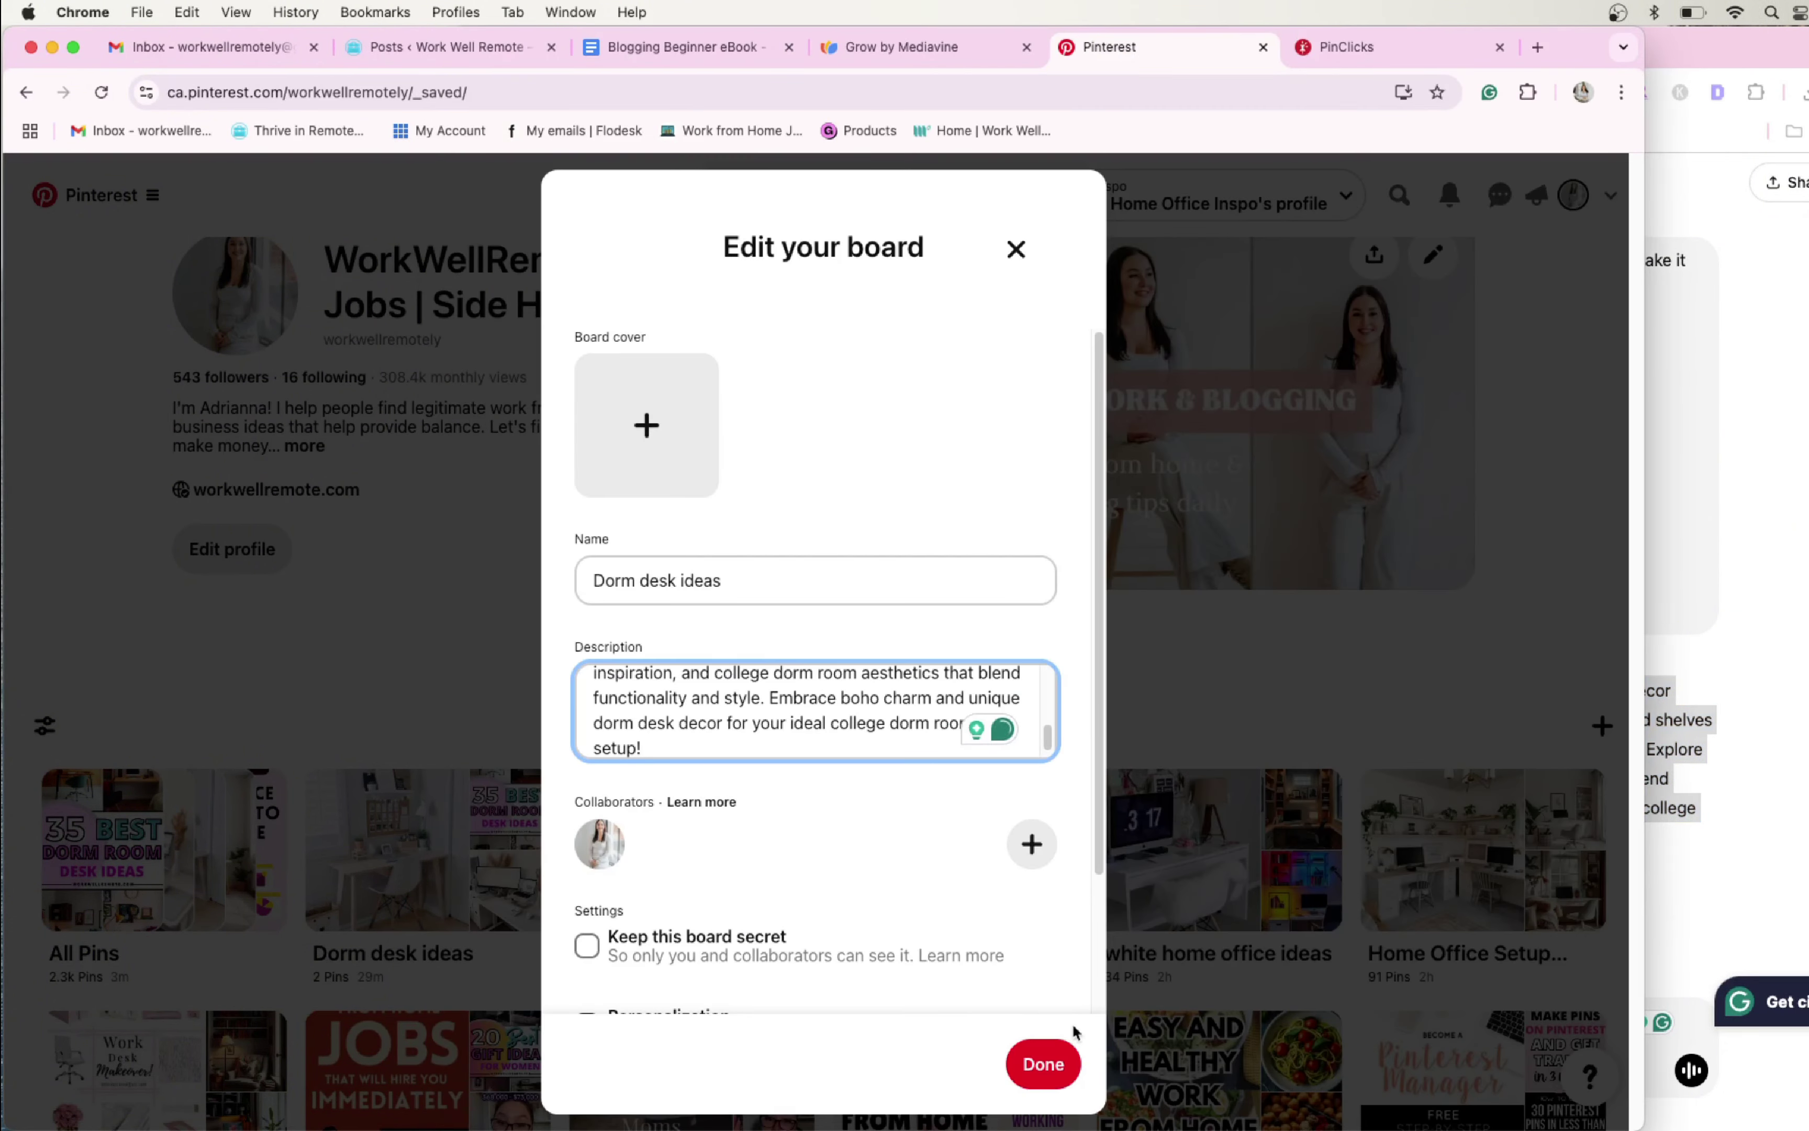
click(1050, 1062)
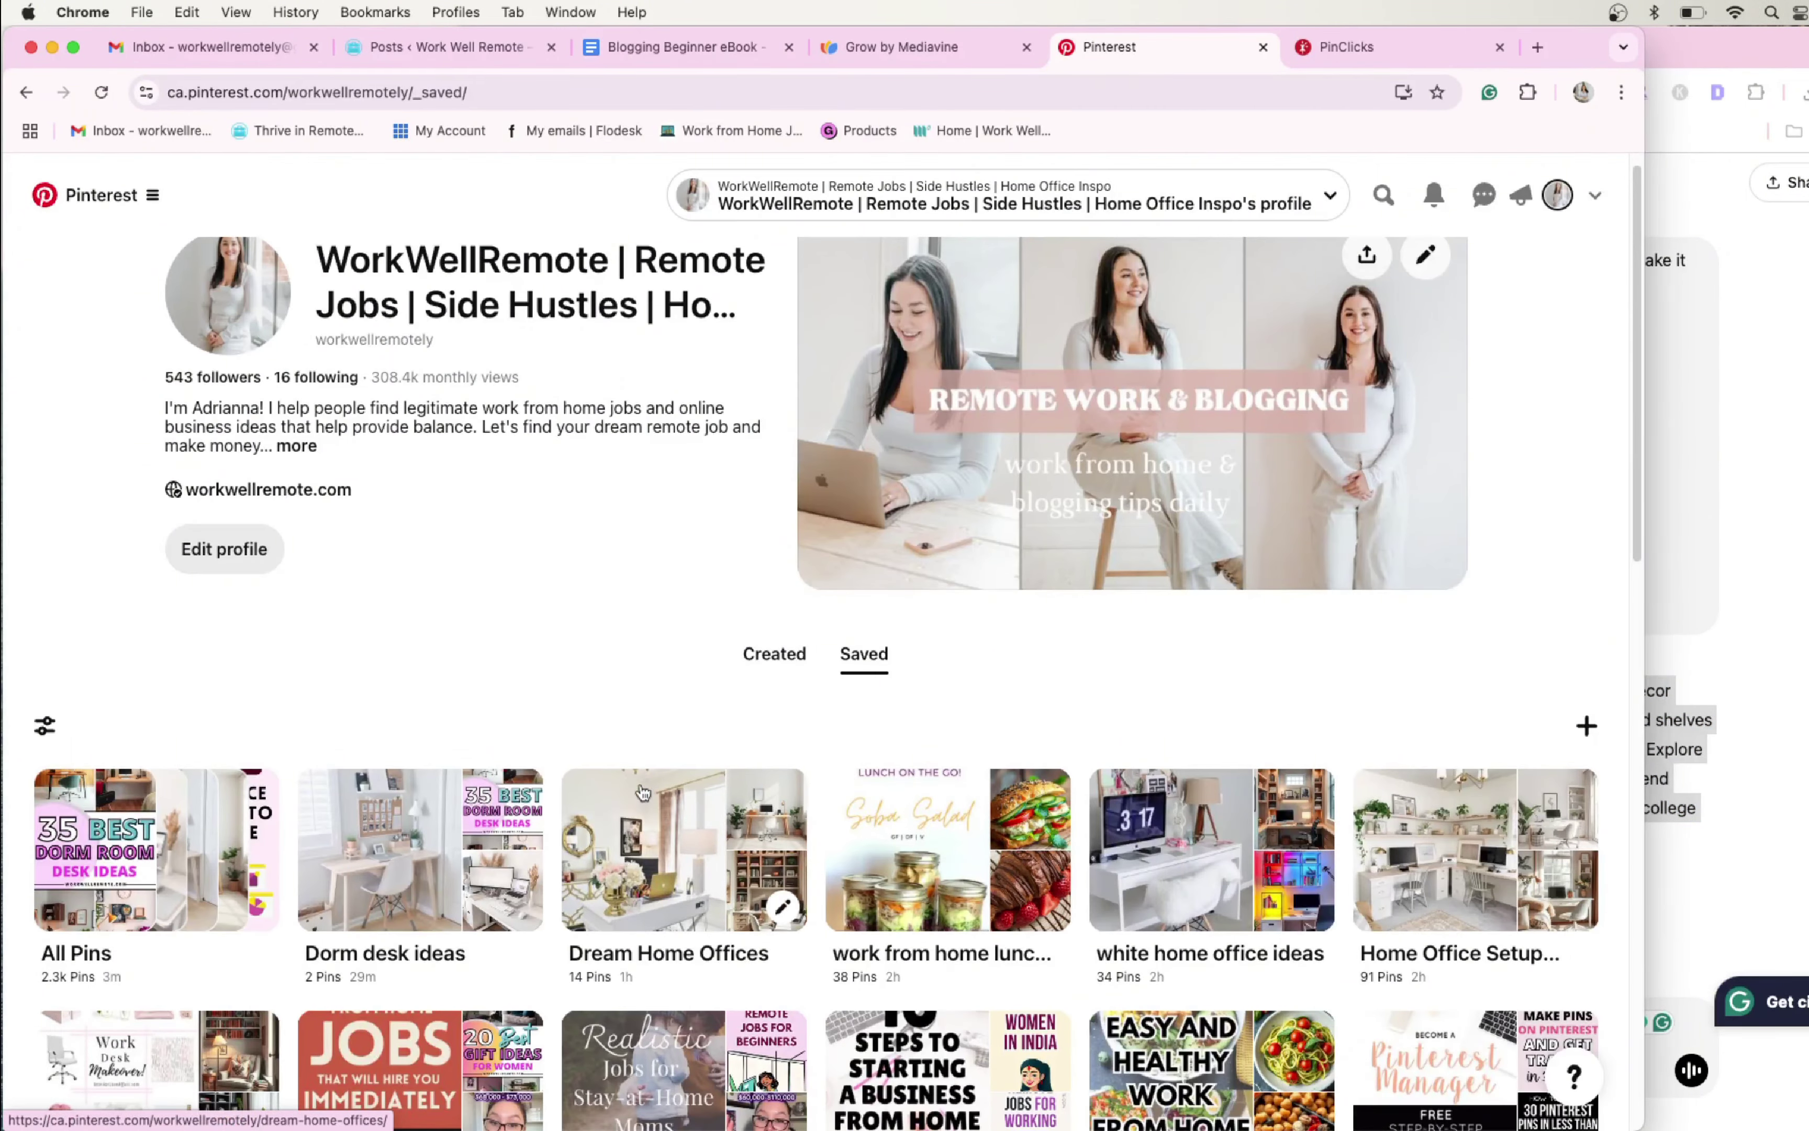
Look over the Pinterest profile's saved boards and its created Pins
scroll(658, 778, down, 5)
scroll(705, 755, up, 5)
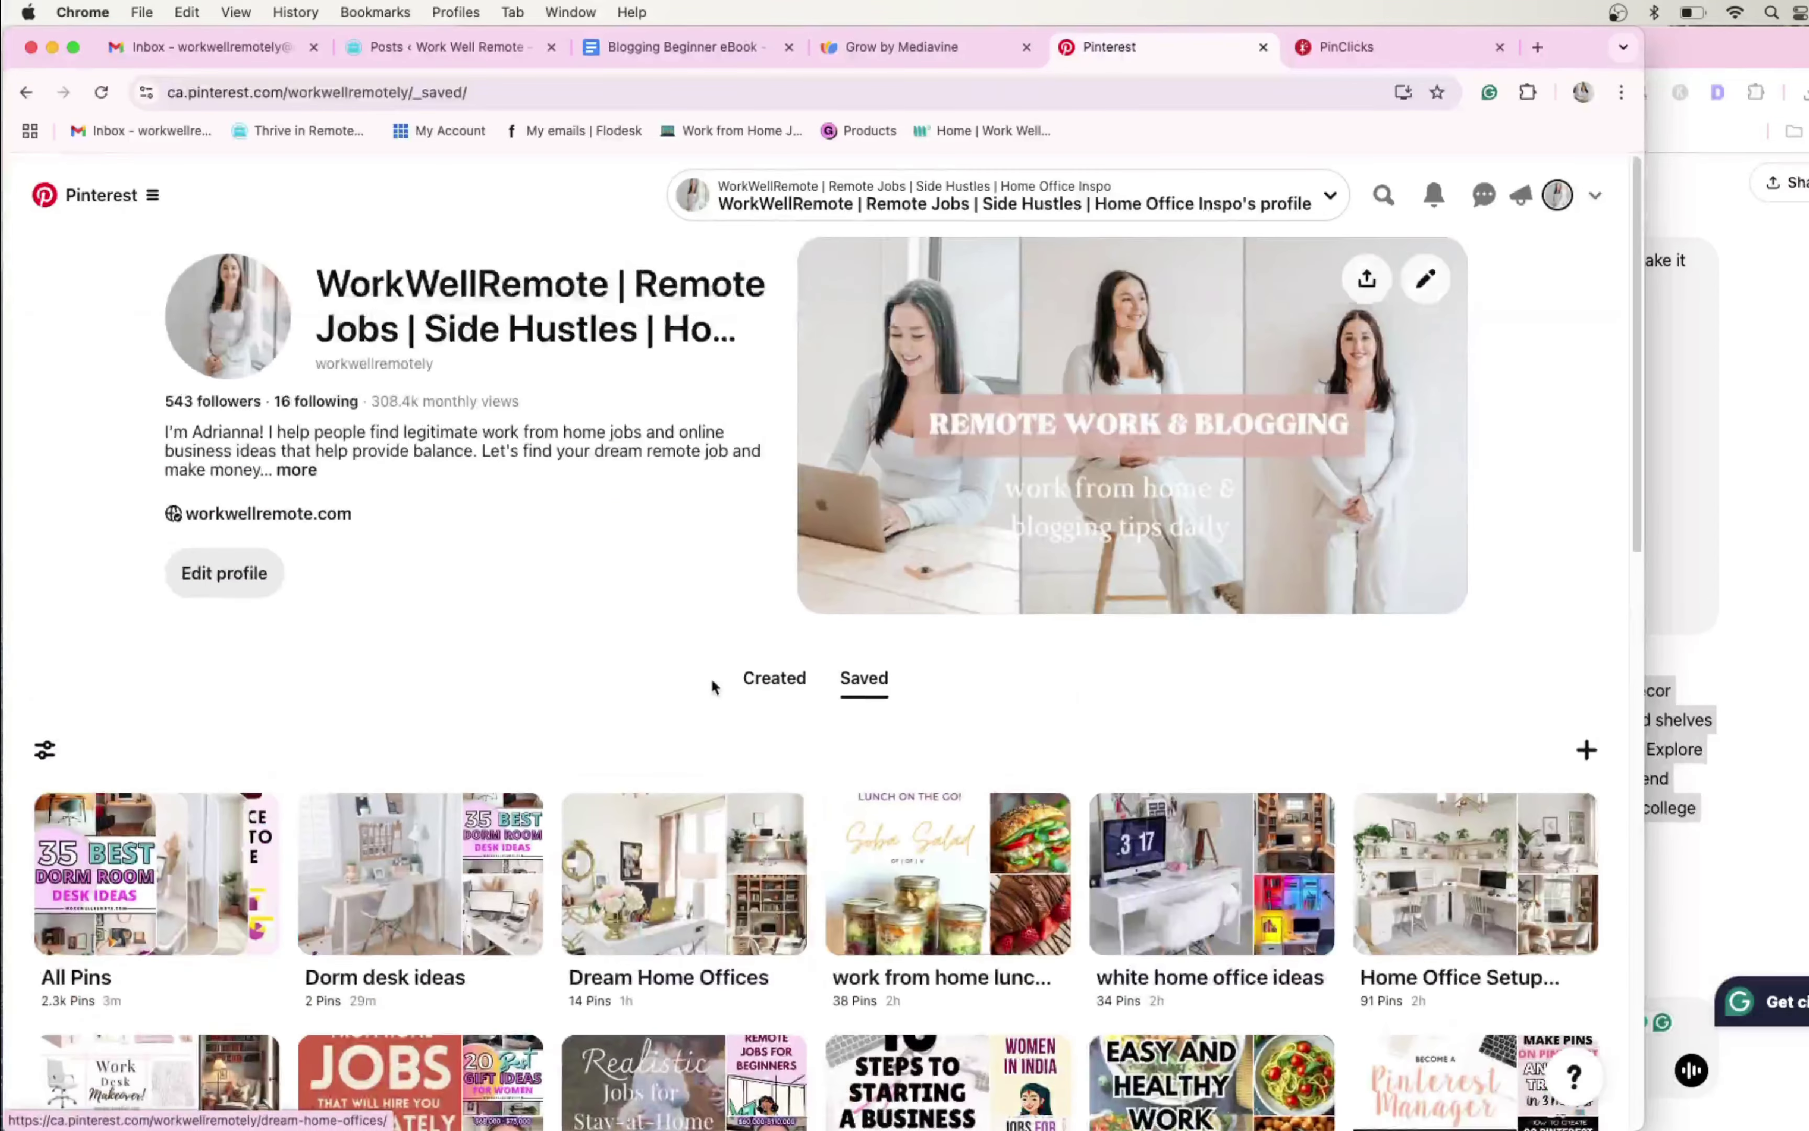
click(775, 677)
scroll(665, 636, down, 6)
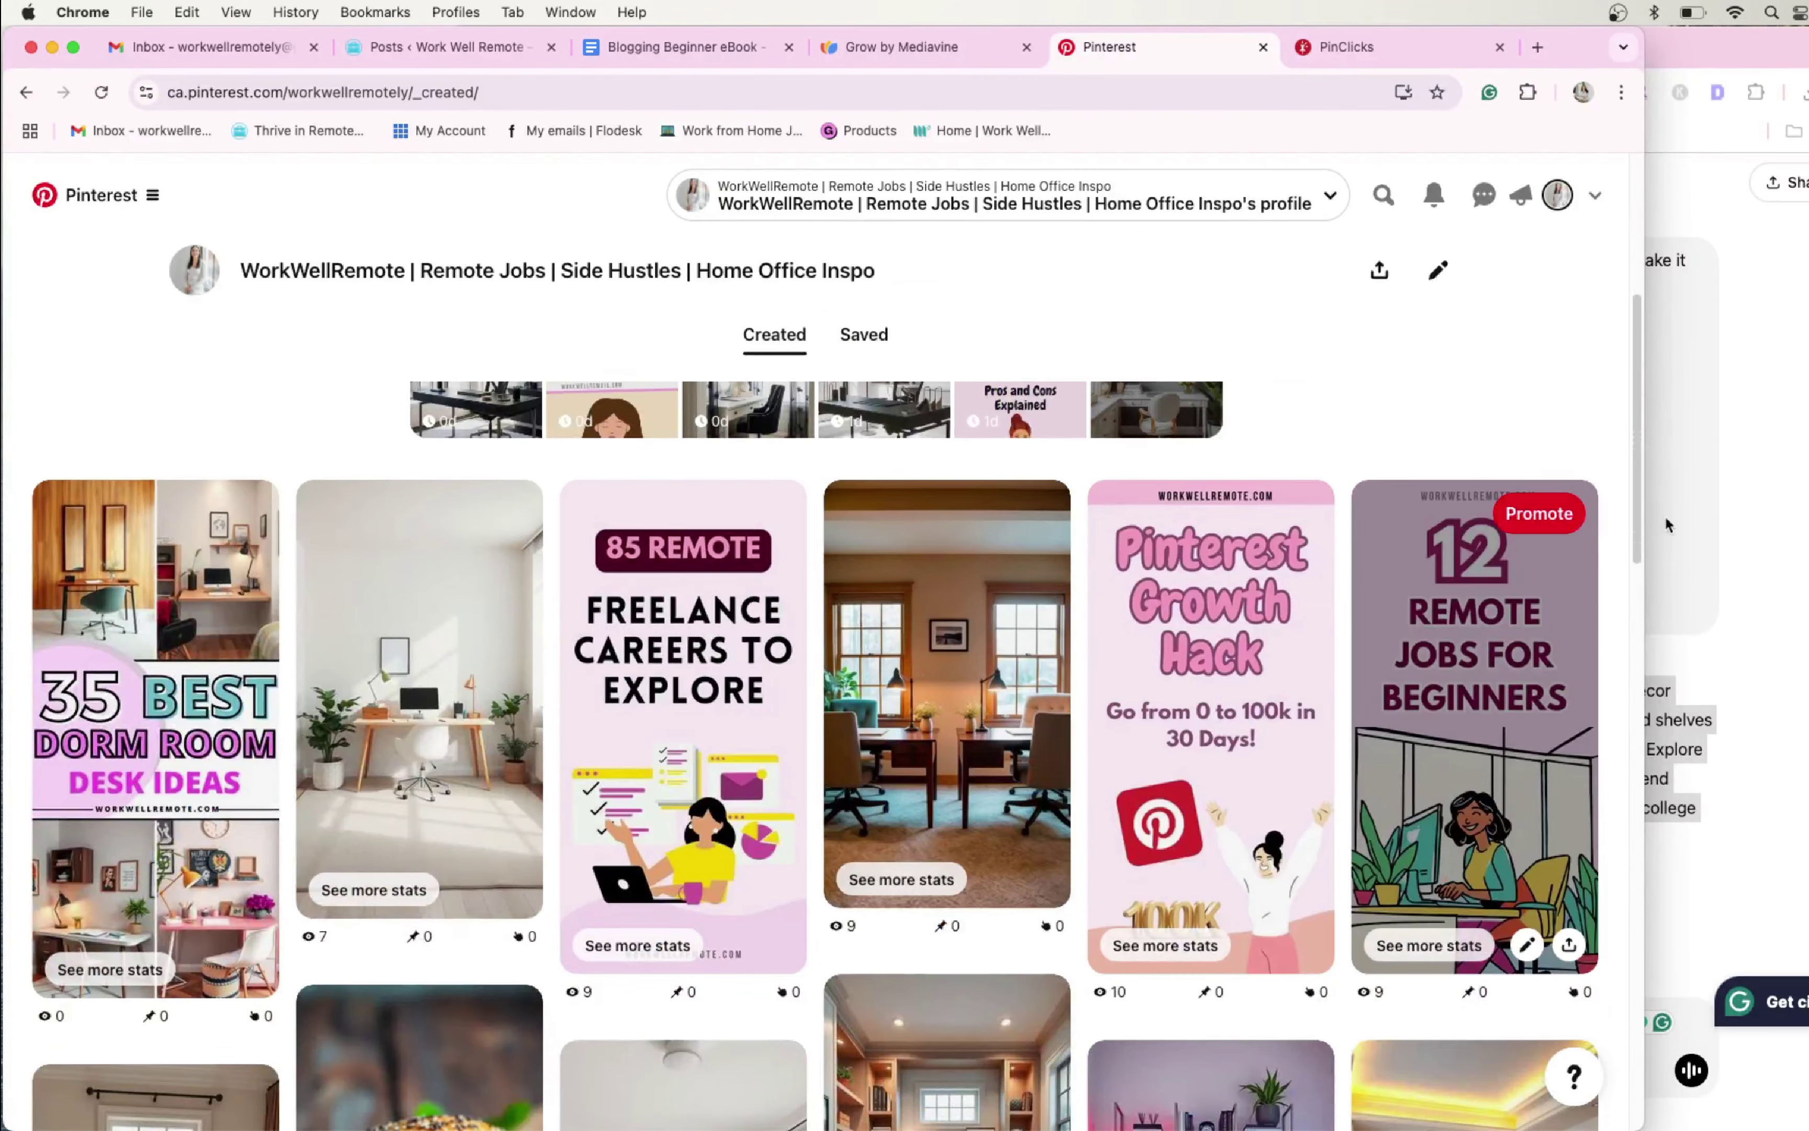
click(1666, 526)
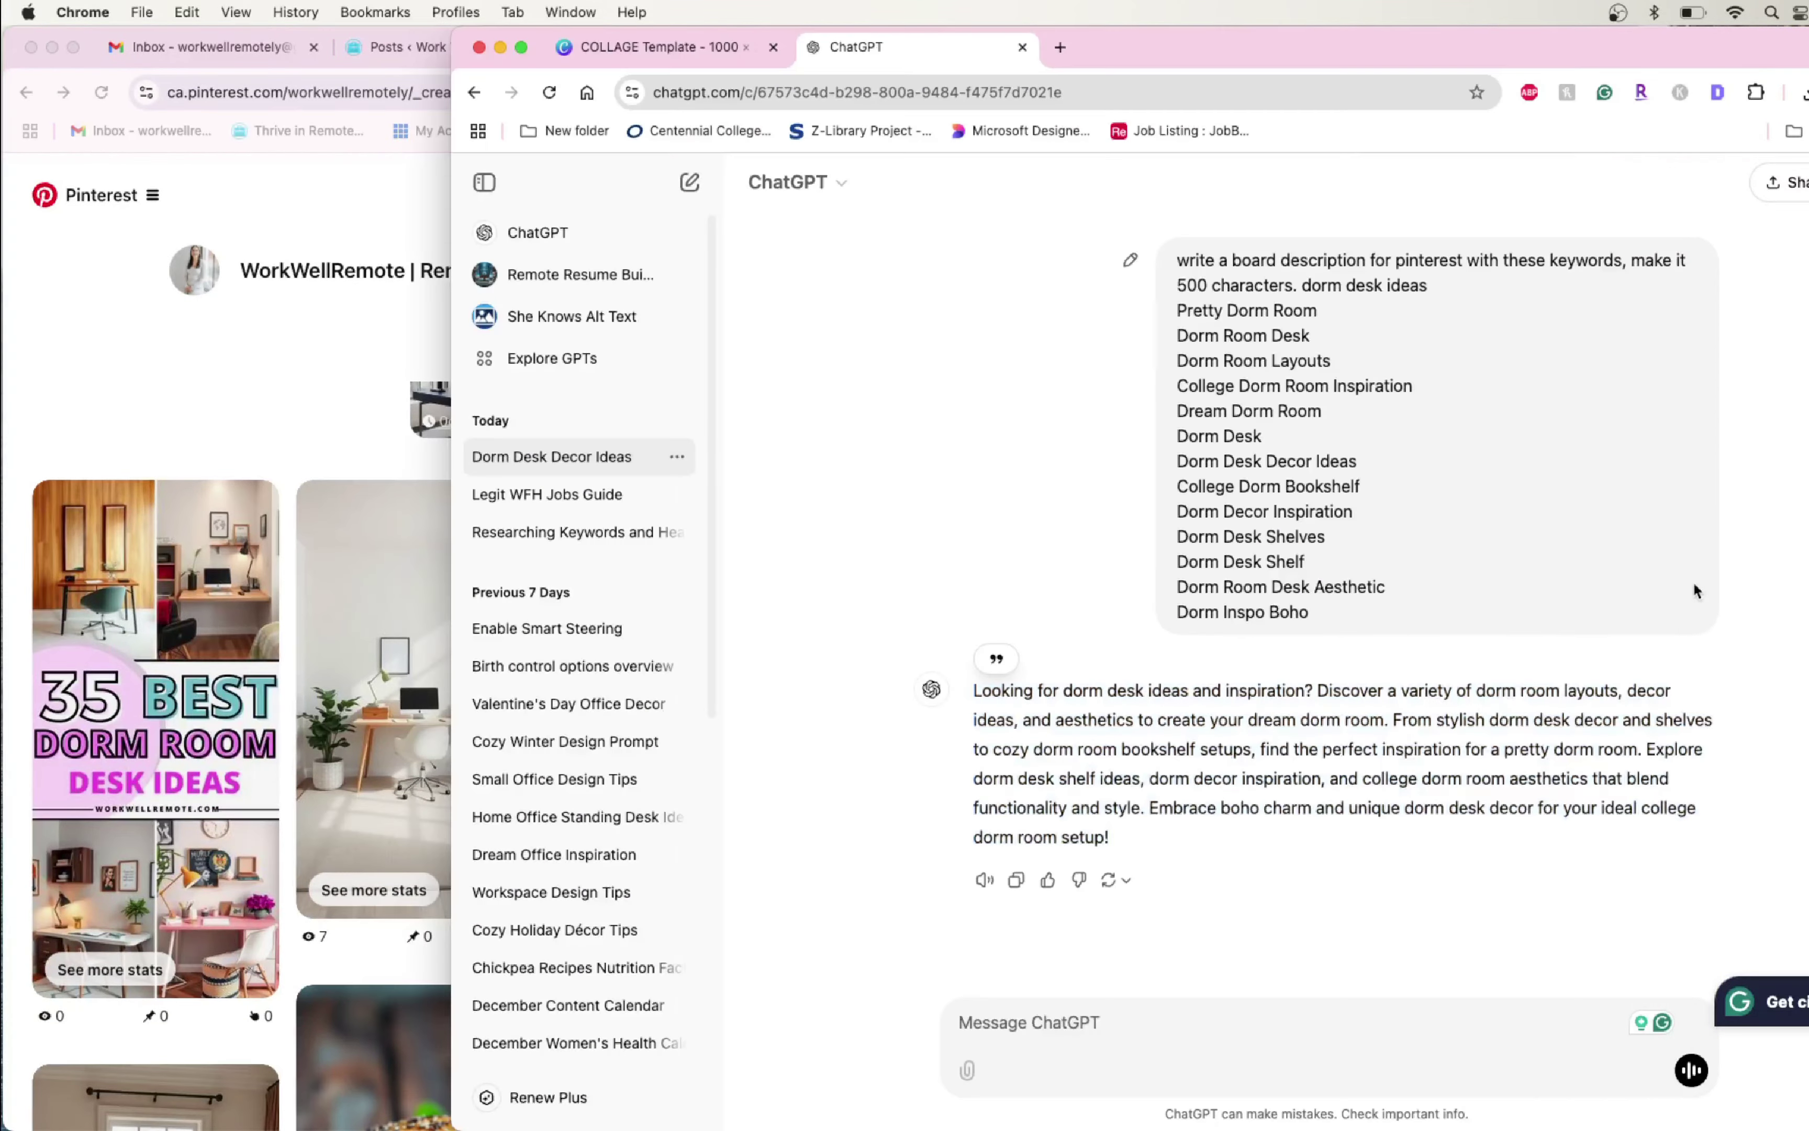
click(334, 379)
scroll(334, 379, up, 5)
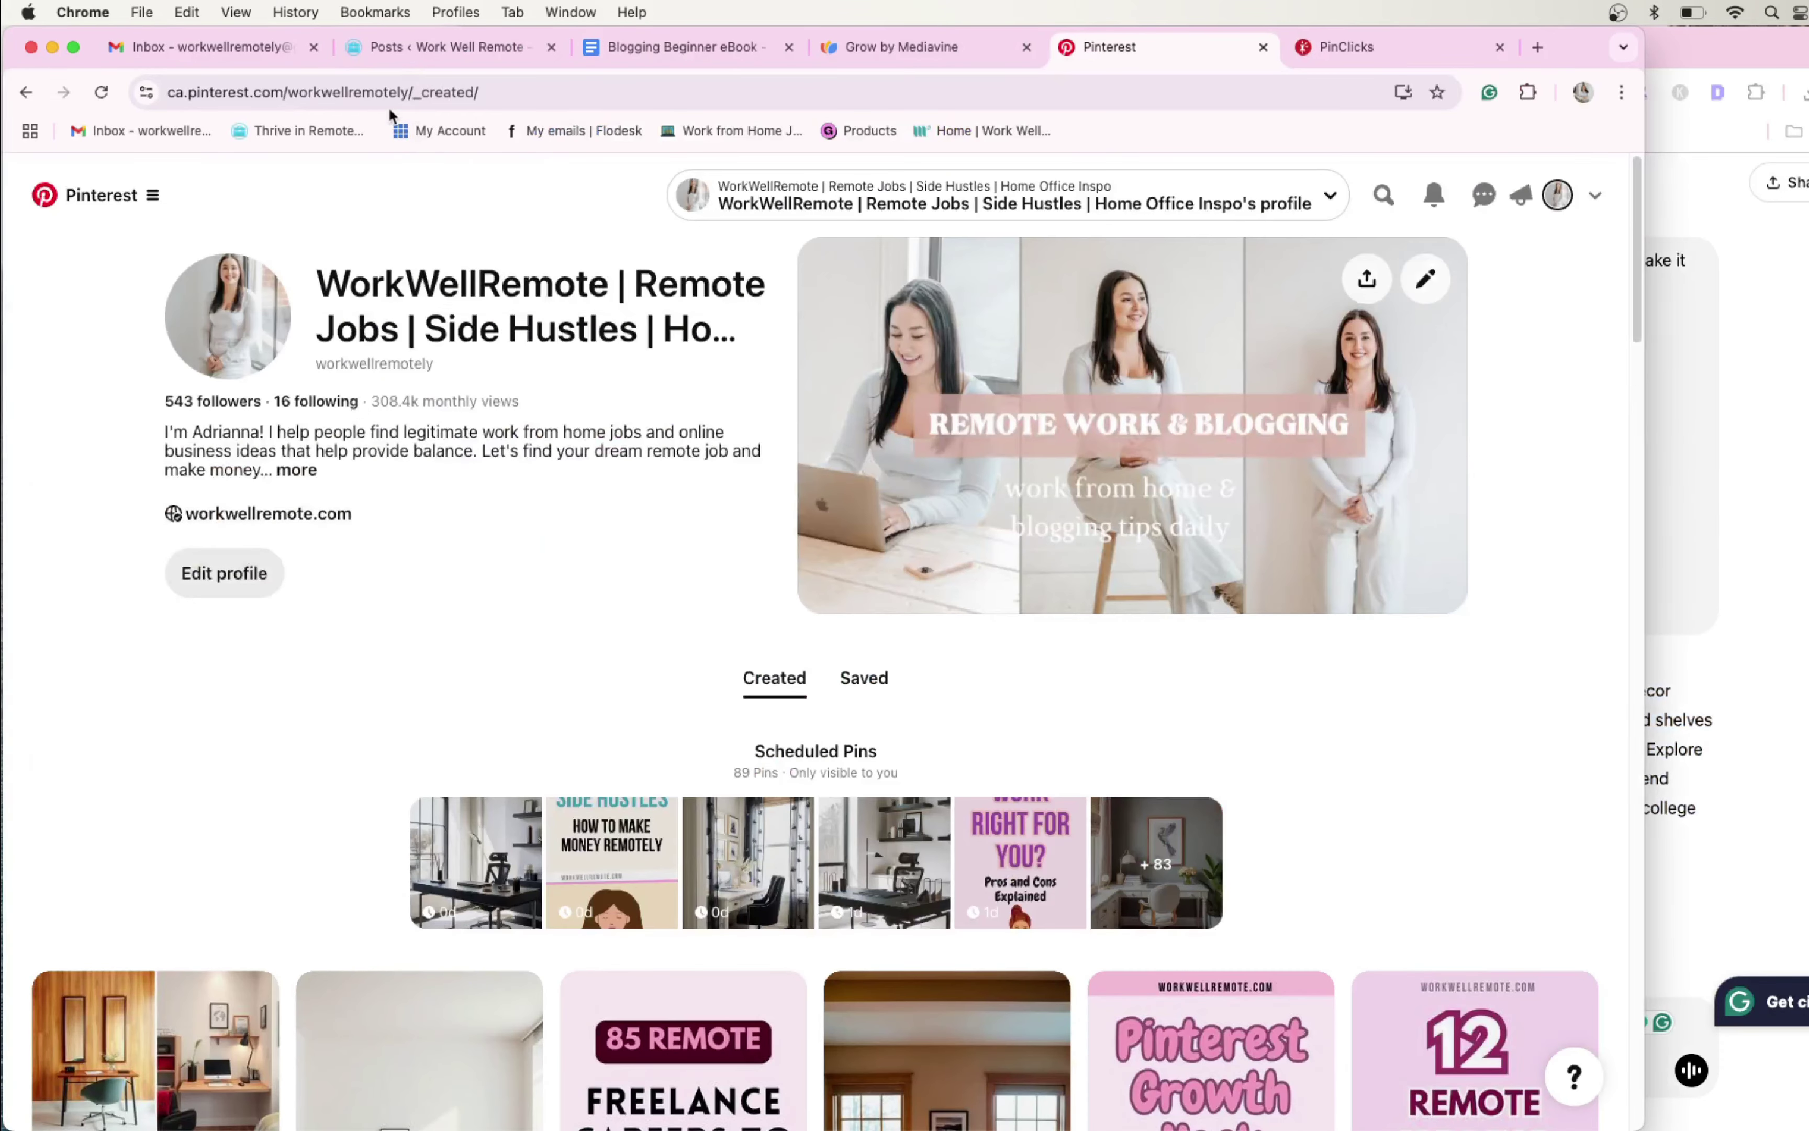
Switch to WordPress, open the "35 Cute and Creative Dorm Desk Ideas" post for editing and review its first desk image
click(416, 46)
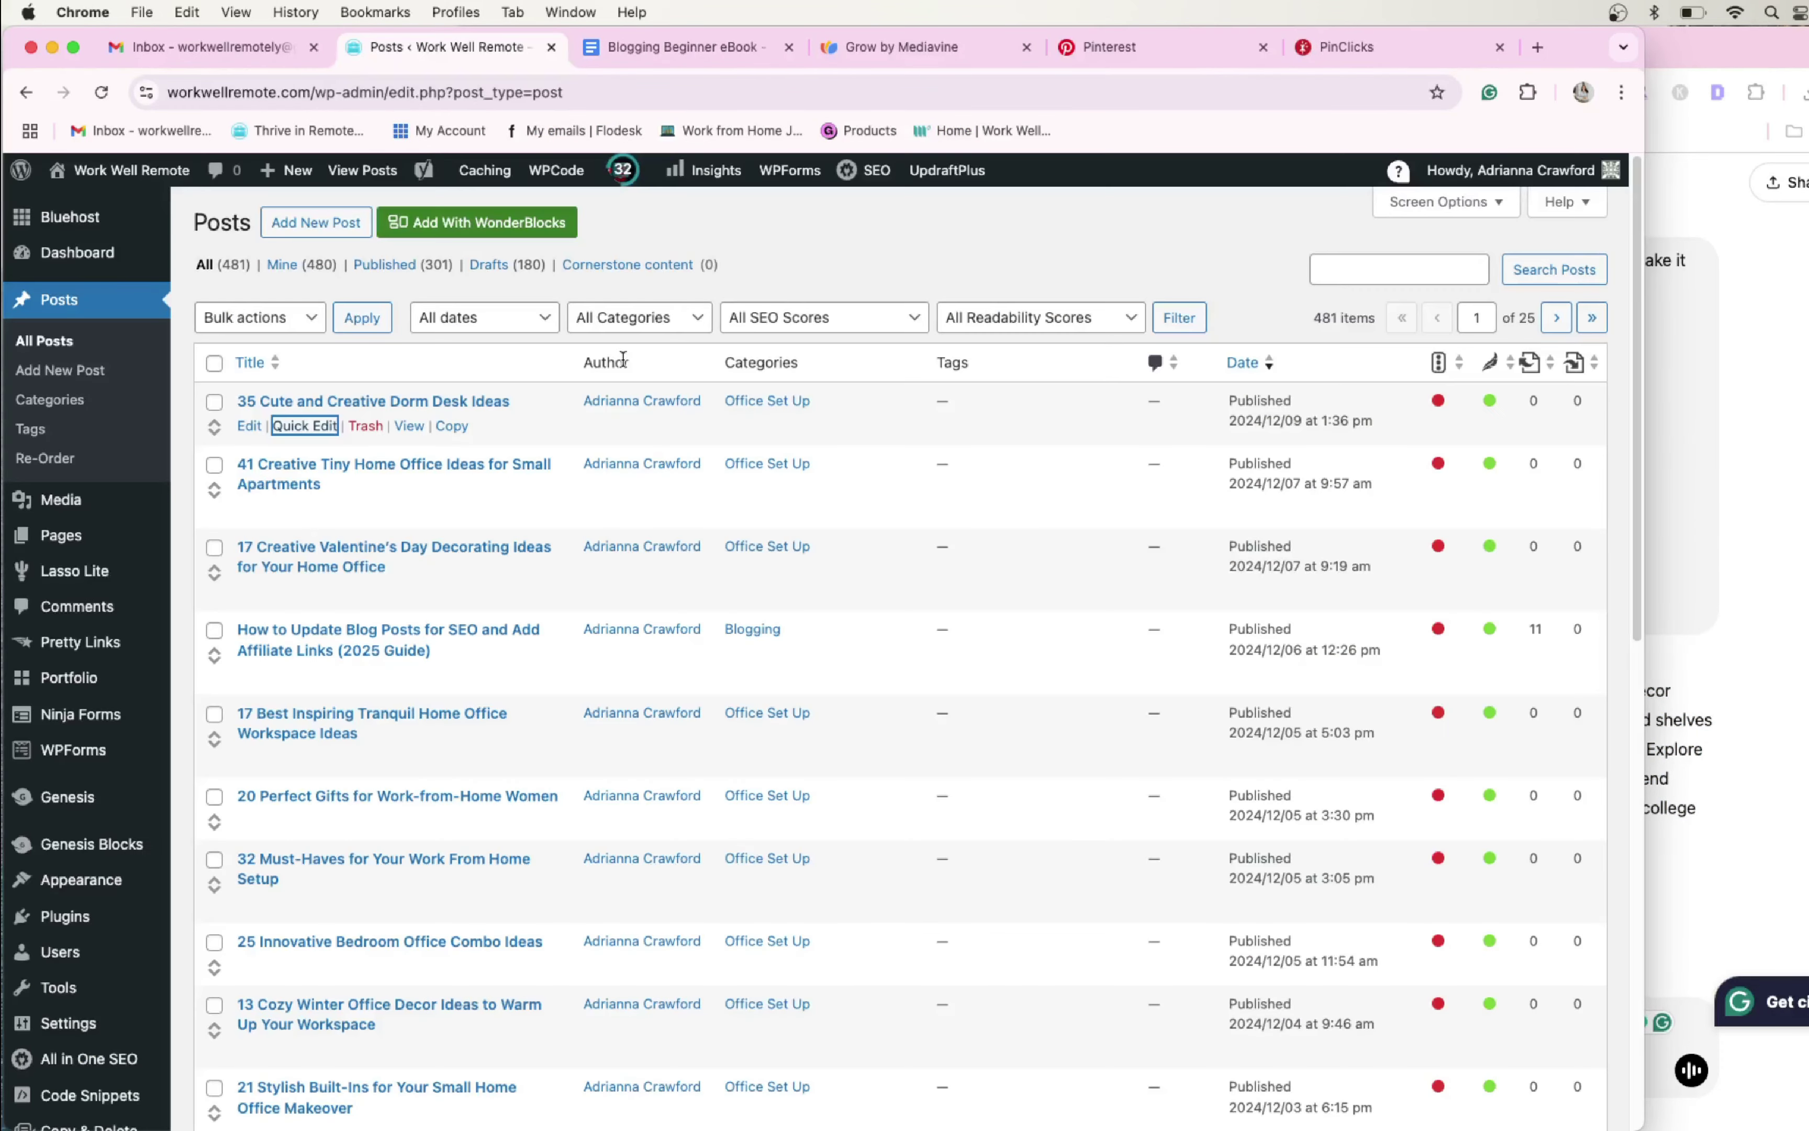
click(250, 426)
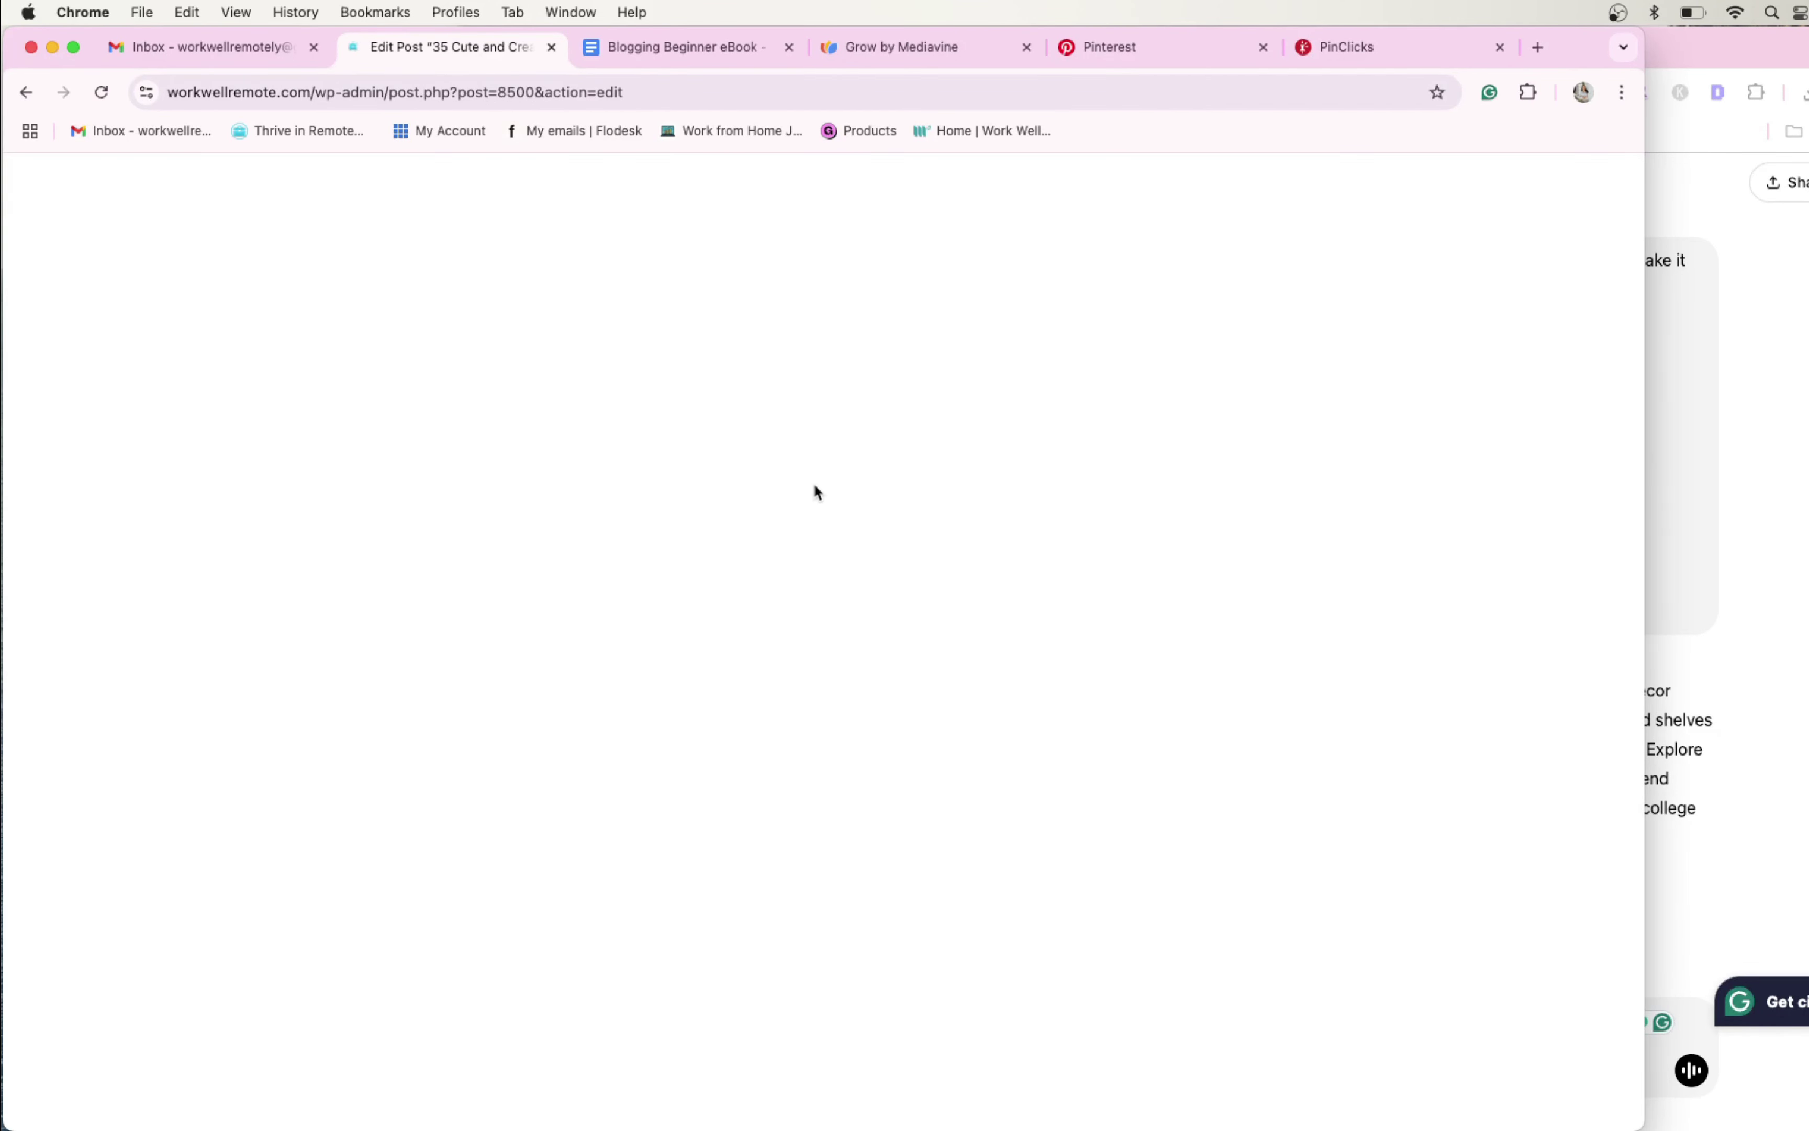
scroll(1062, 488, down, 5)
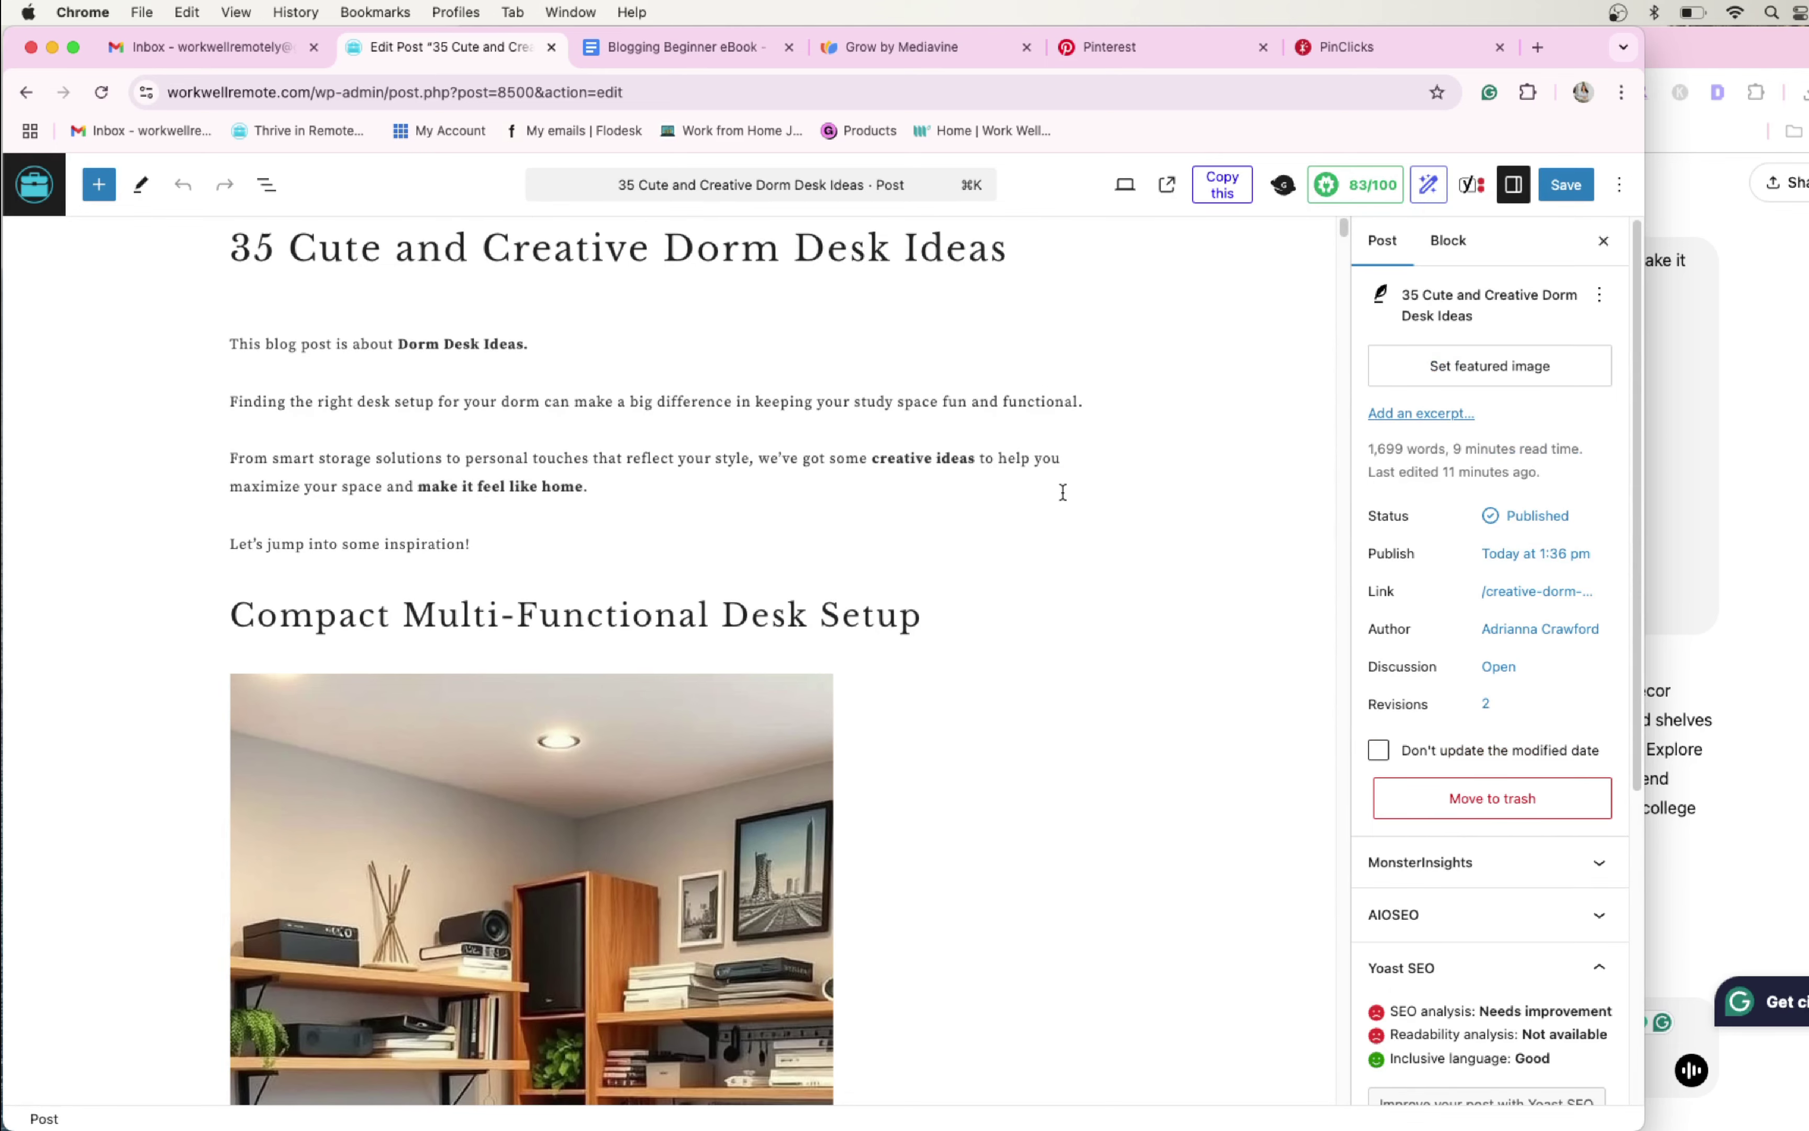
scroll(933, 498, down, 10)
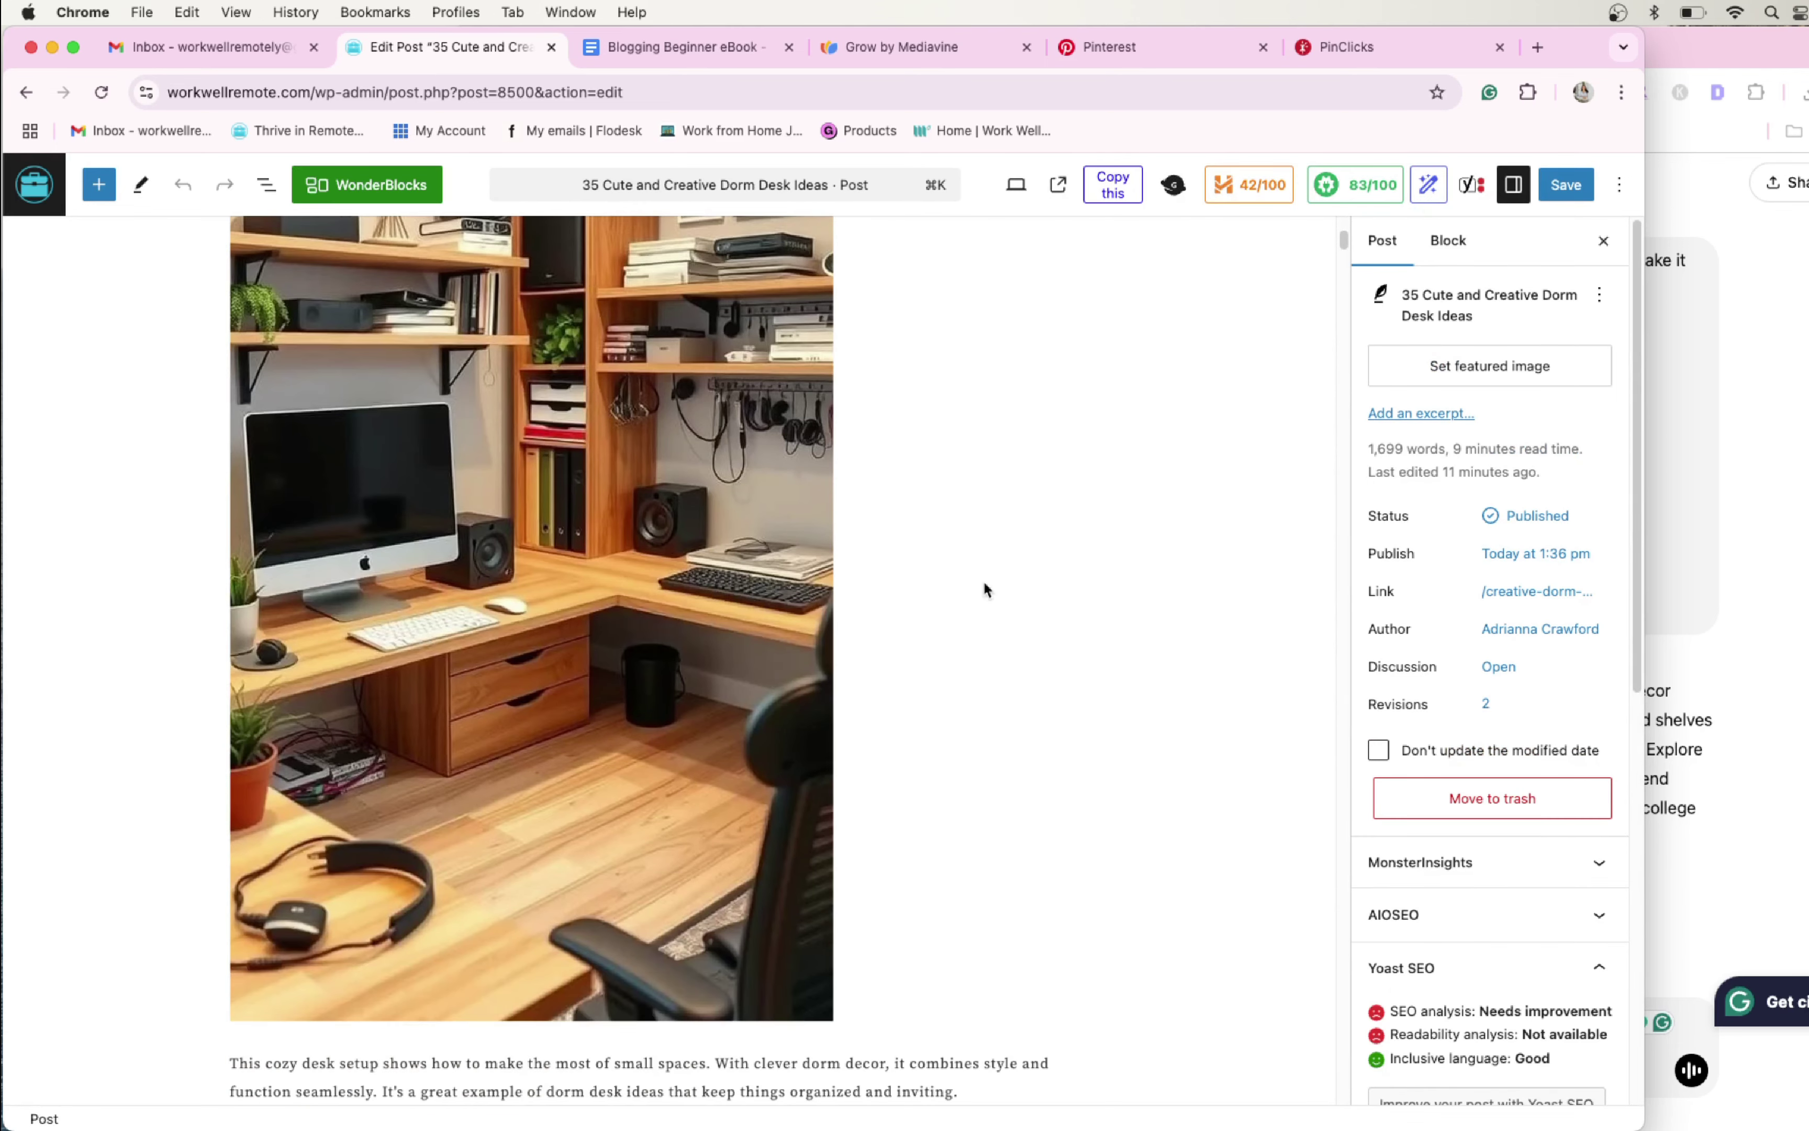
scroll(983, 590, up, 4)
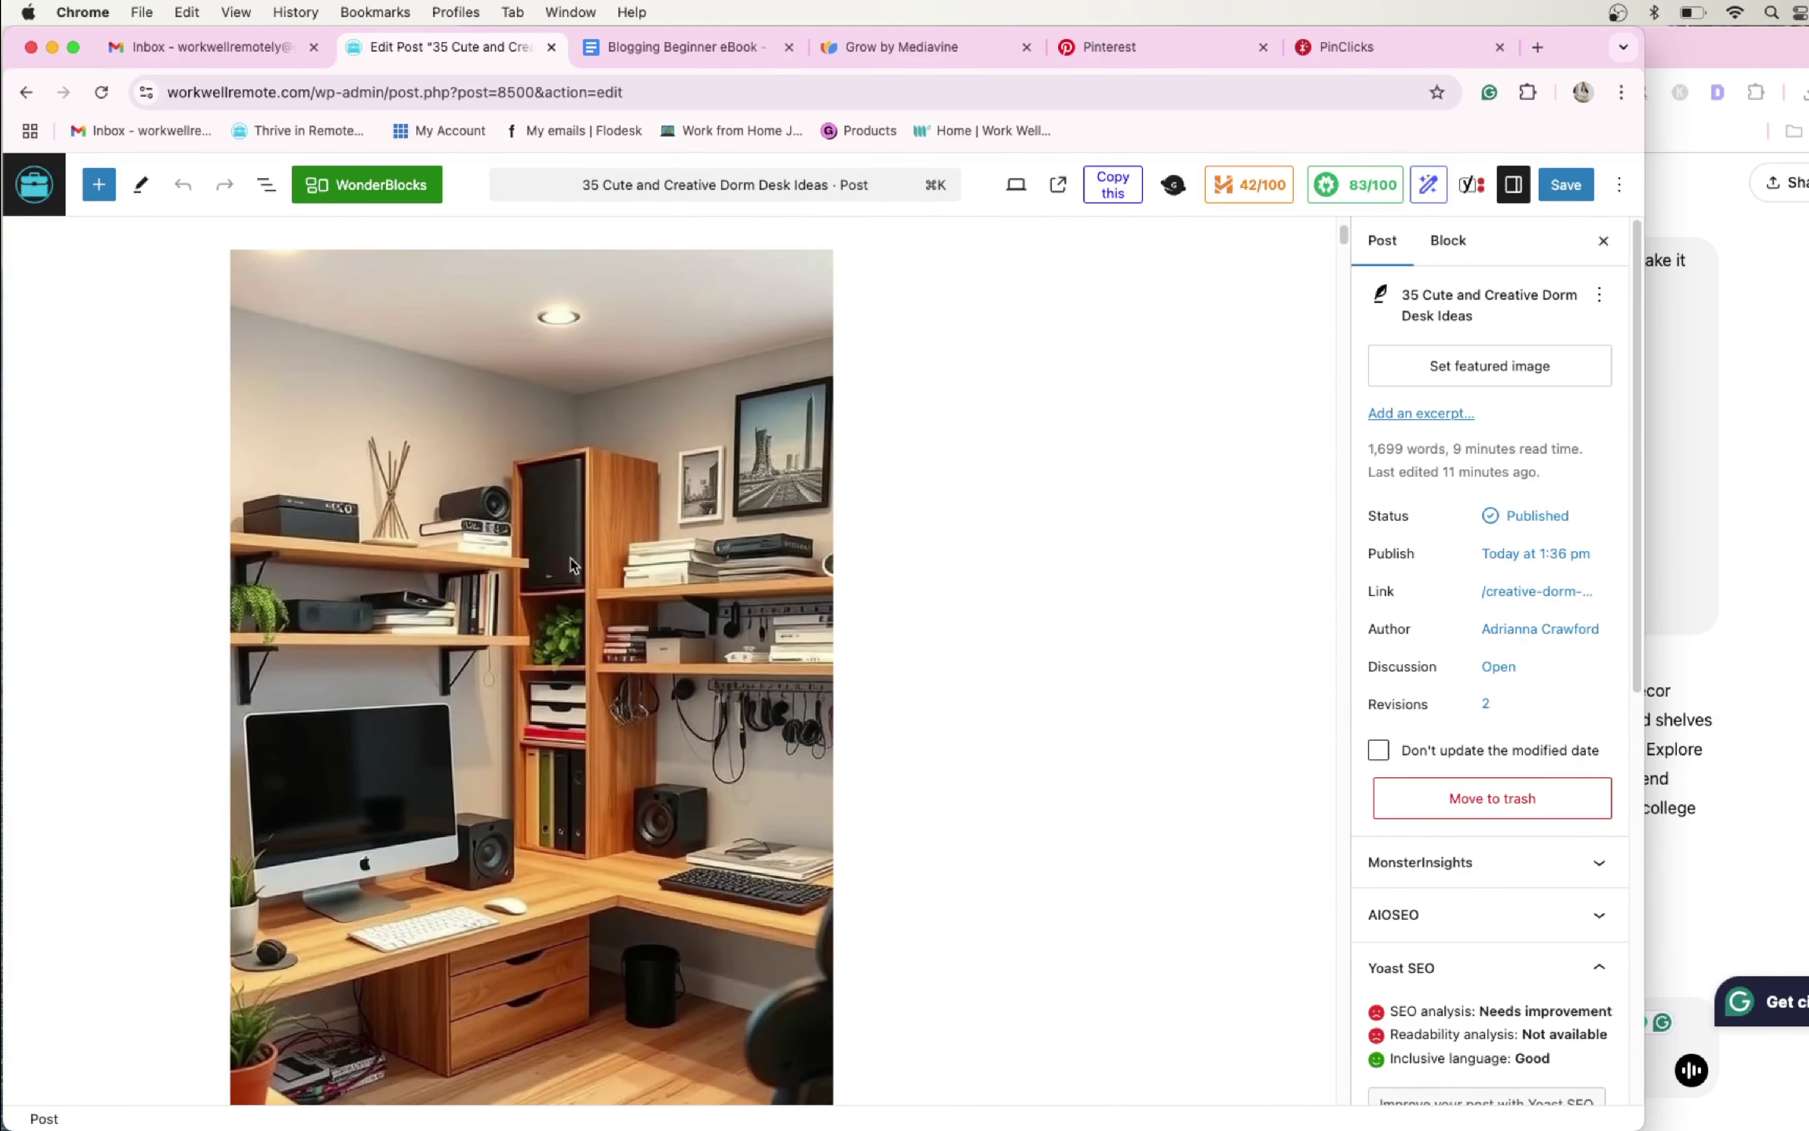
scroll(676, 506, down, 1)
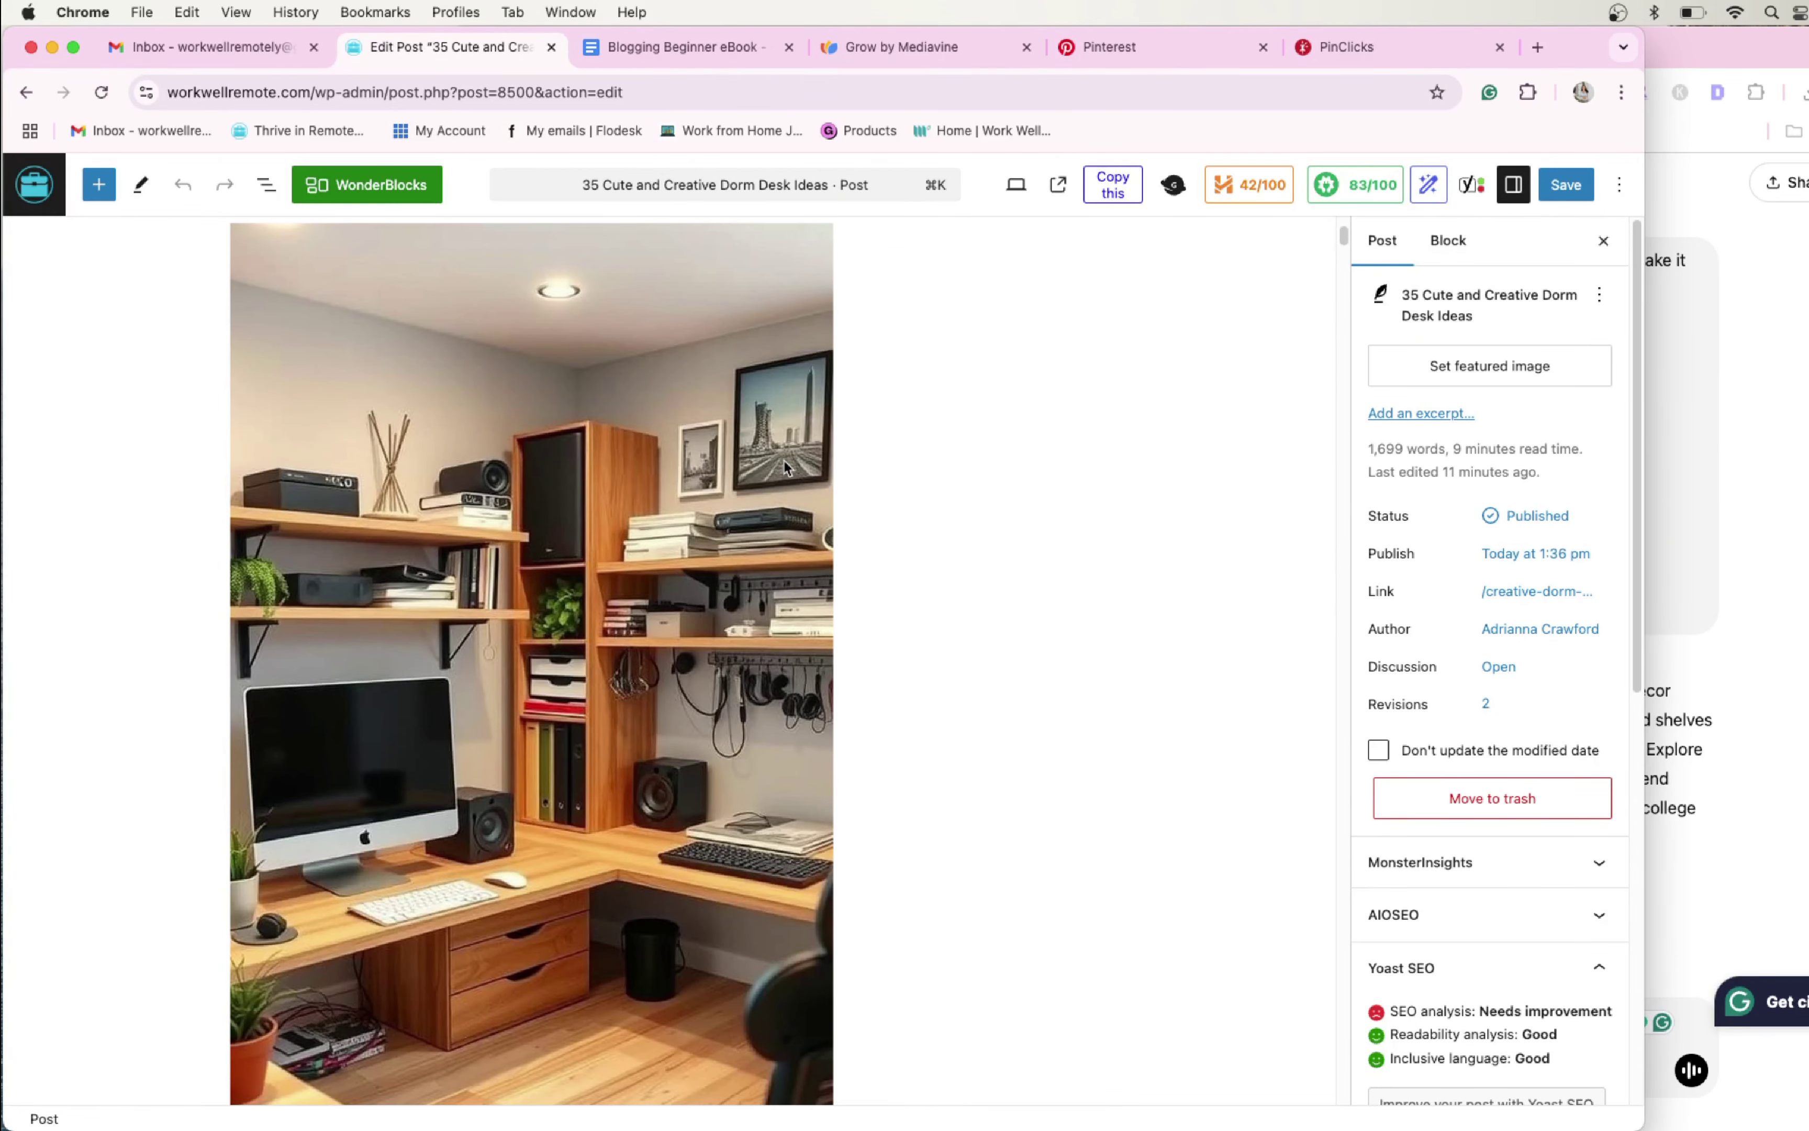
View the block choices for inserting between the first desk image and its paragraph, including Lasso Lite, and dismiss them
scroll(786, 468, down, 10)
click(606, 478)
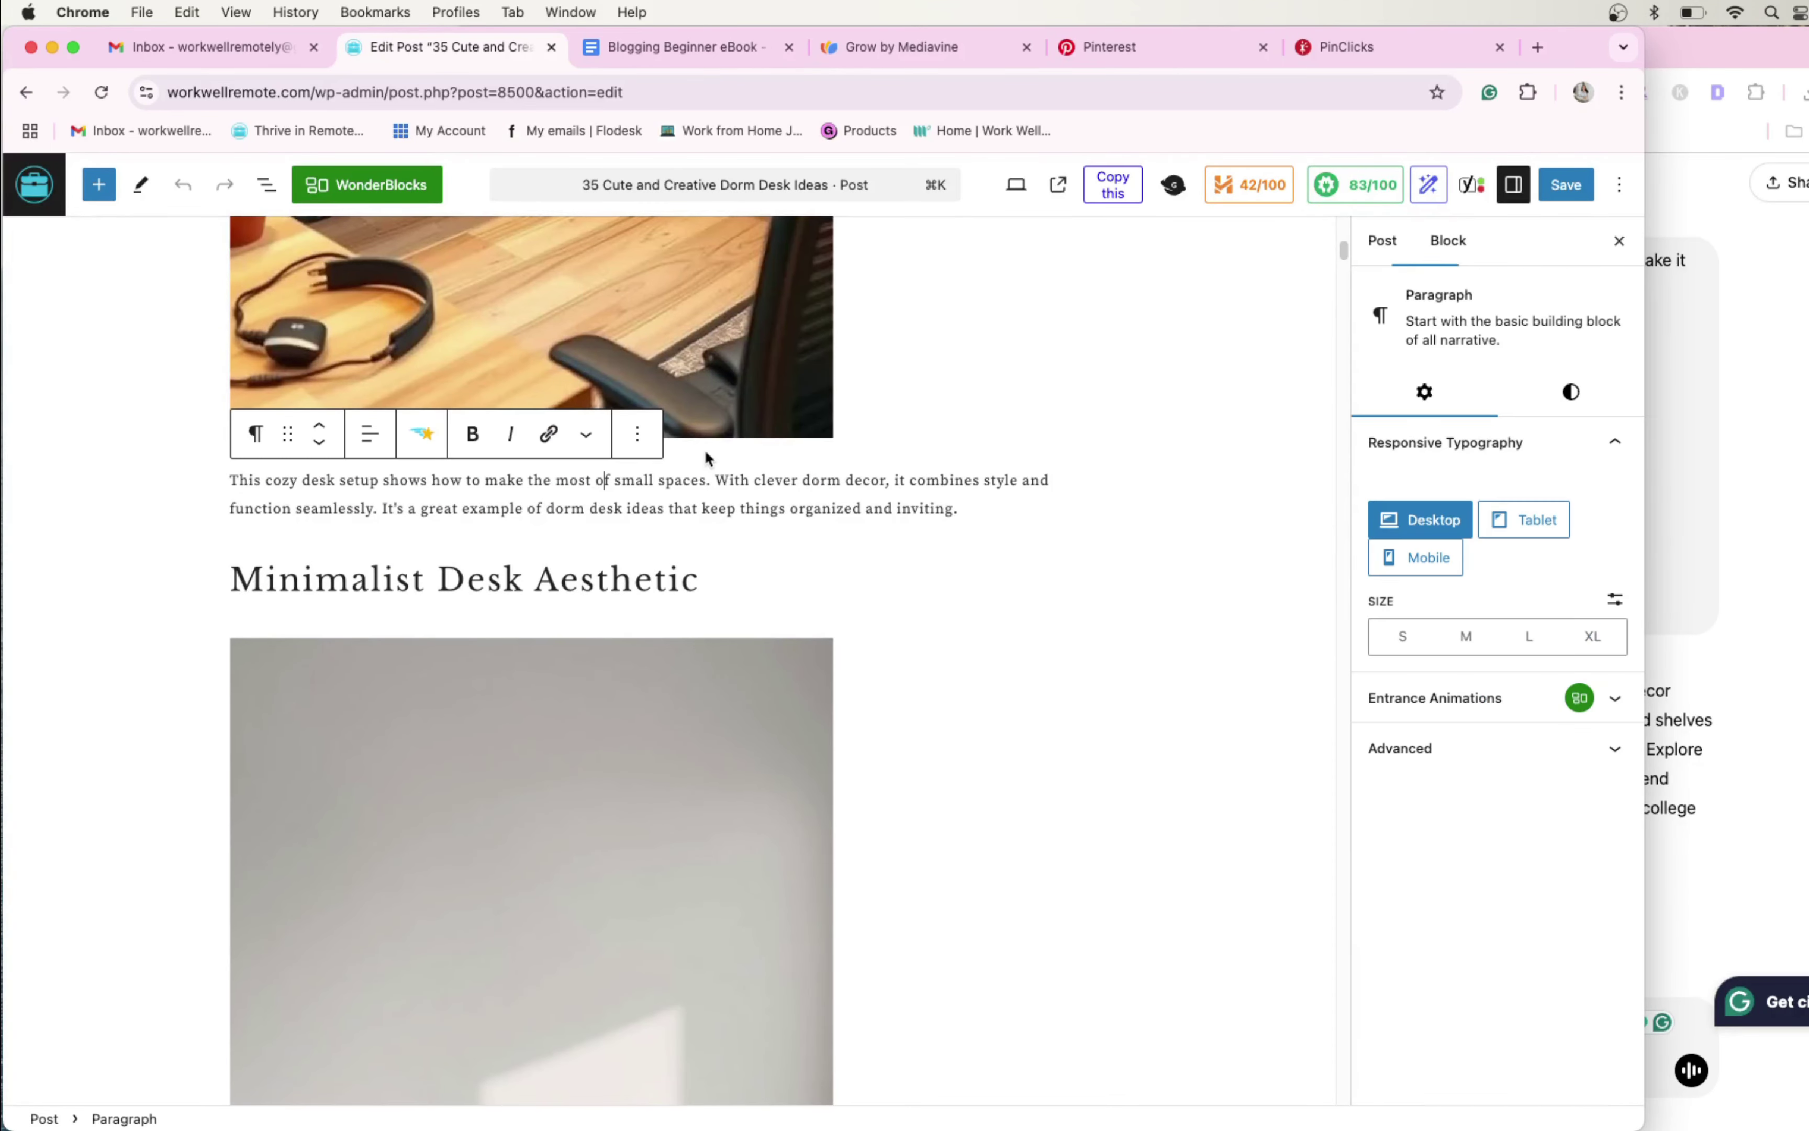
click(703, 455)
click(670, 453)
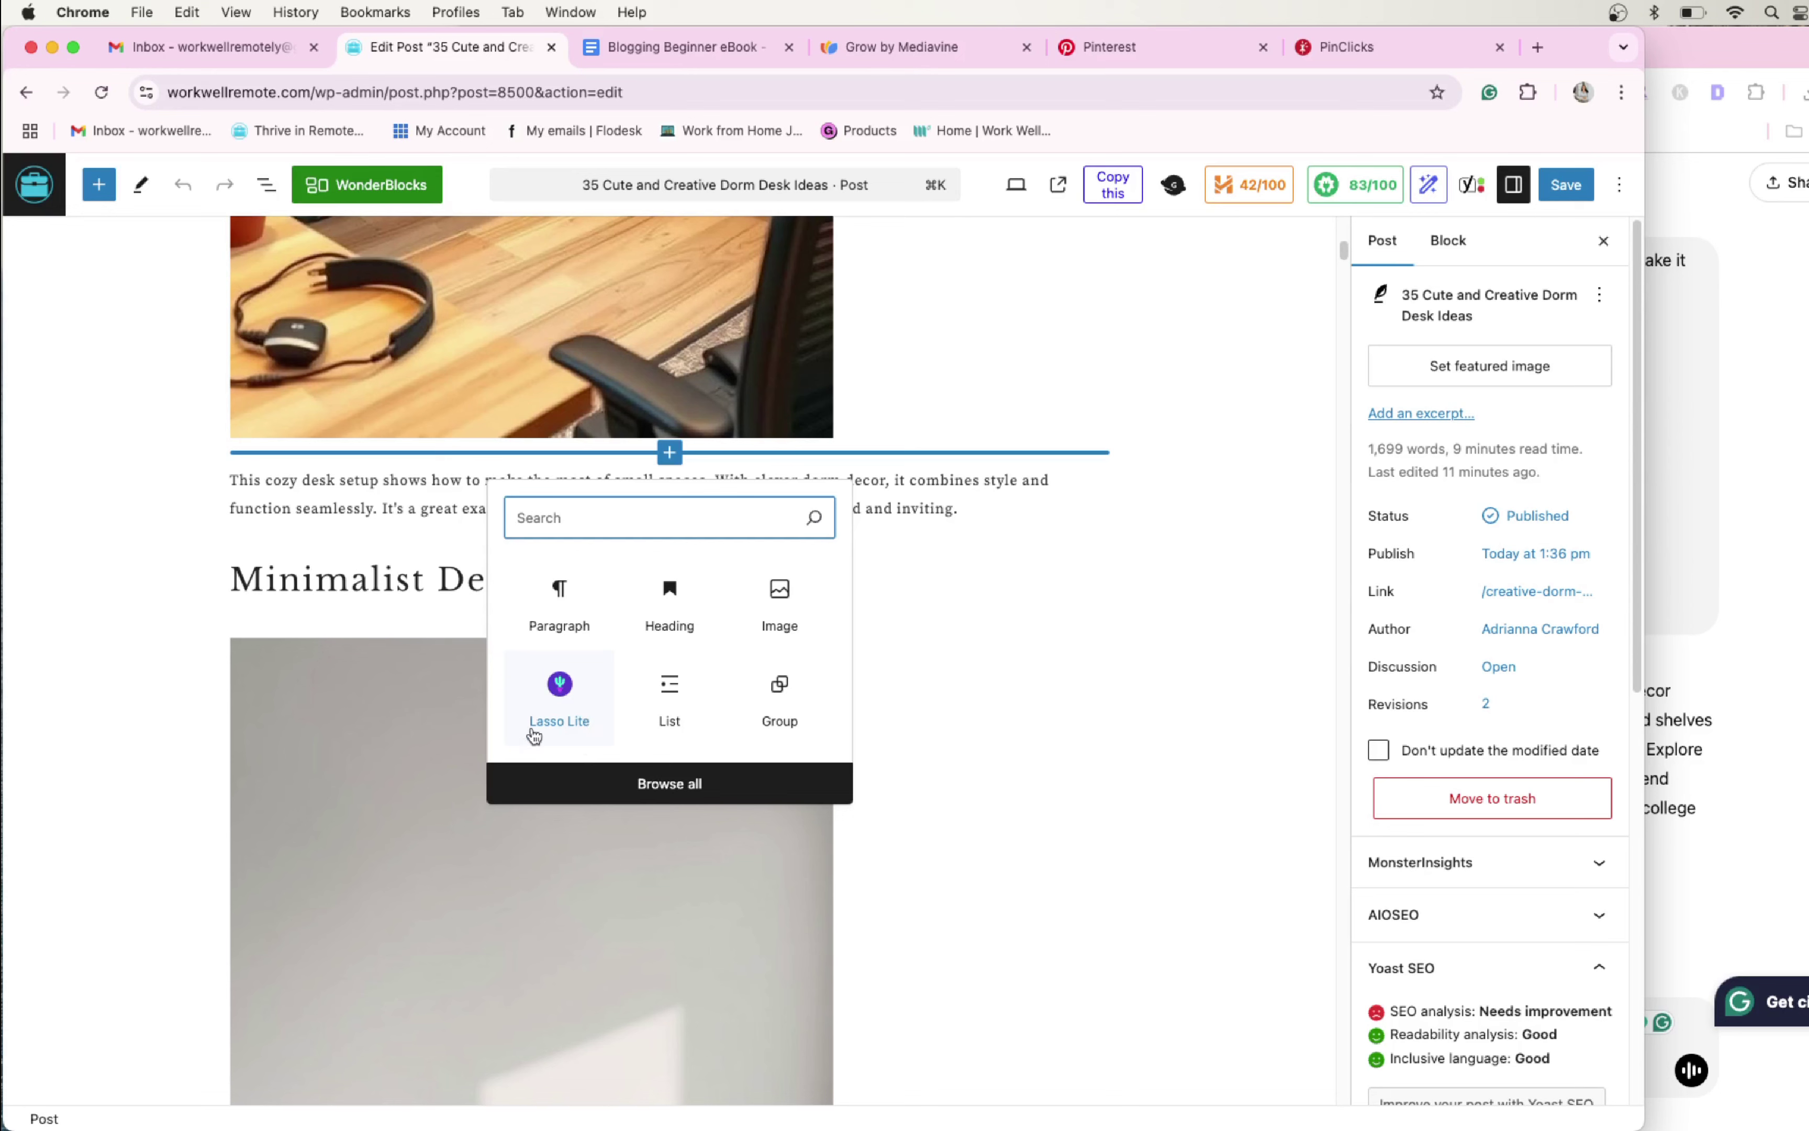
click(952, 500)
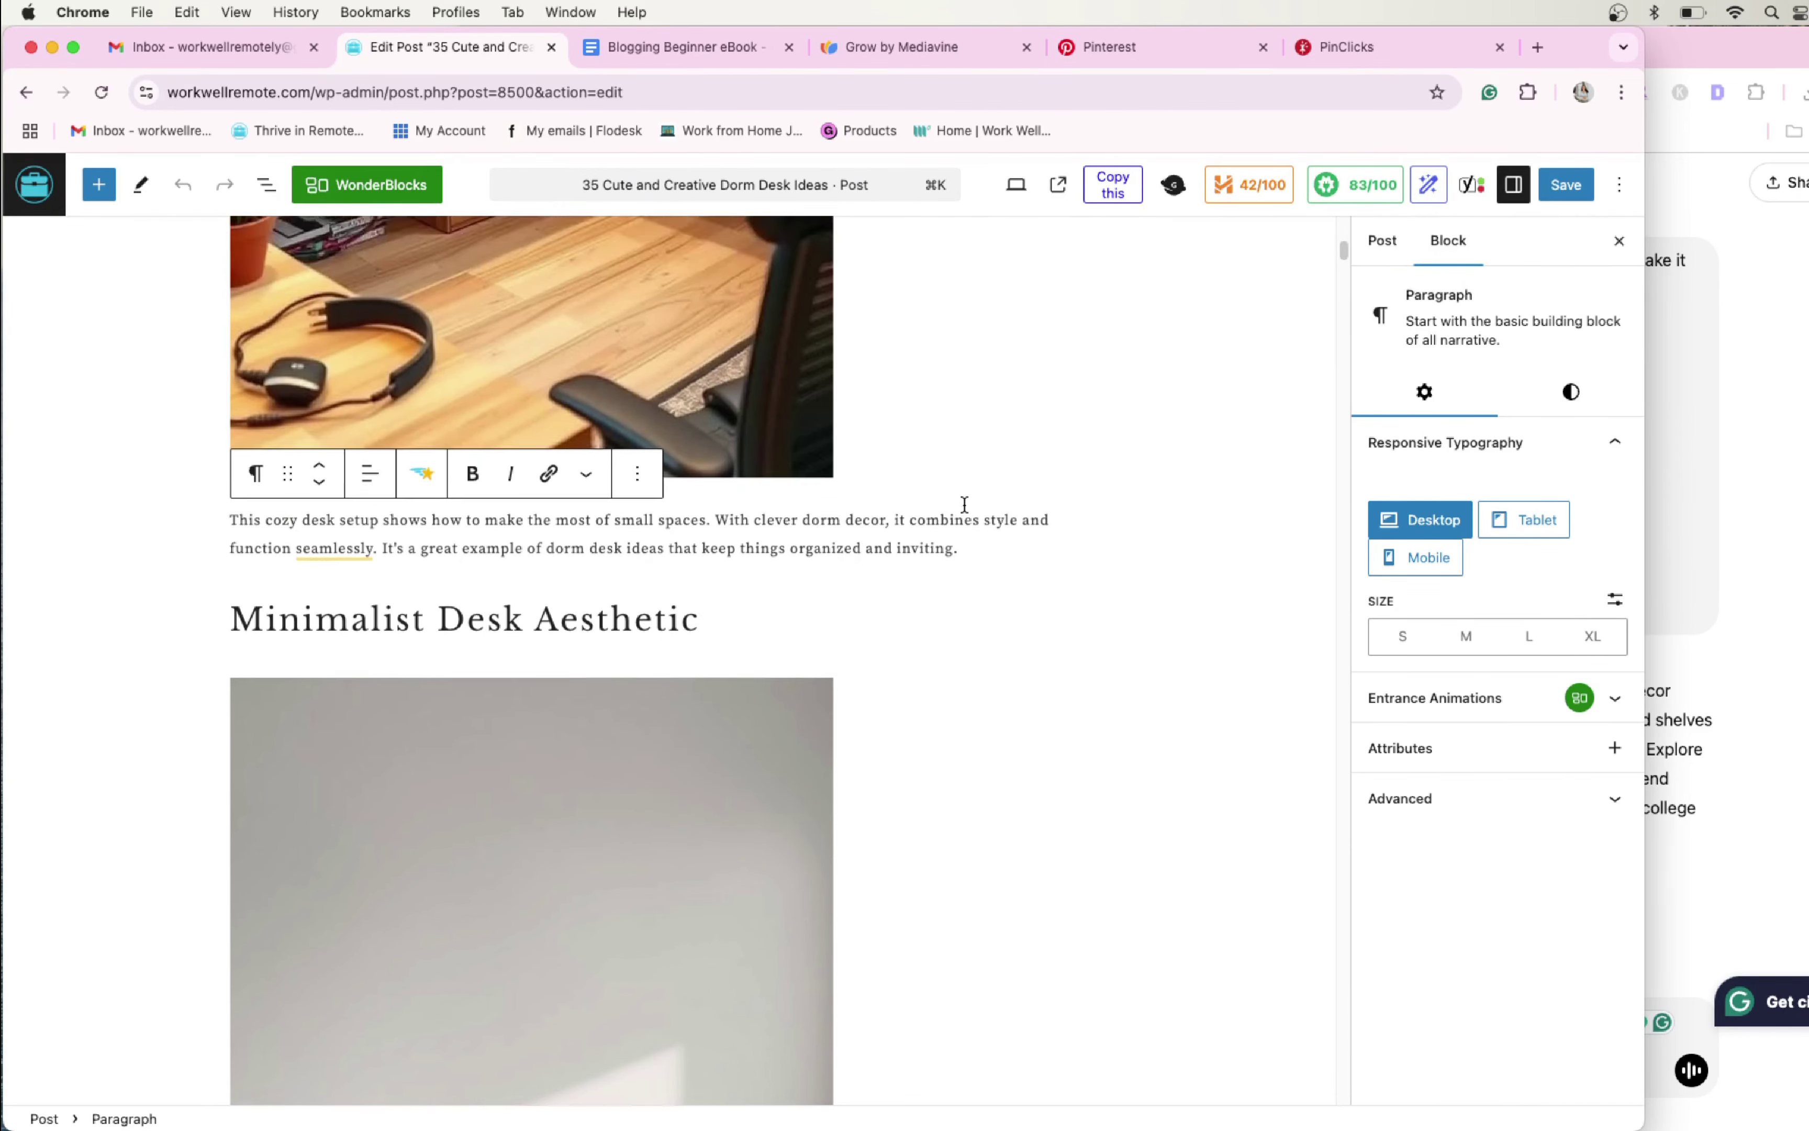
Review the "Compact Multi-Functional Desk Setup" section again and save the dorm desk ideas post
scroll(649, 482, up, 10)
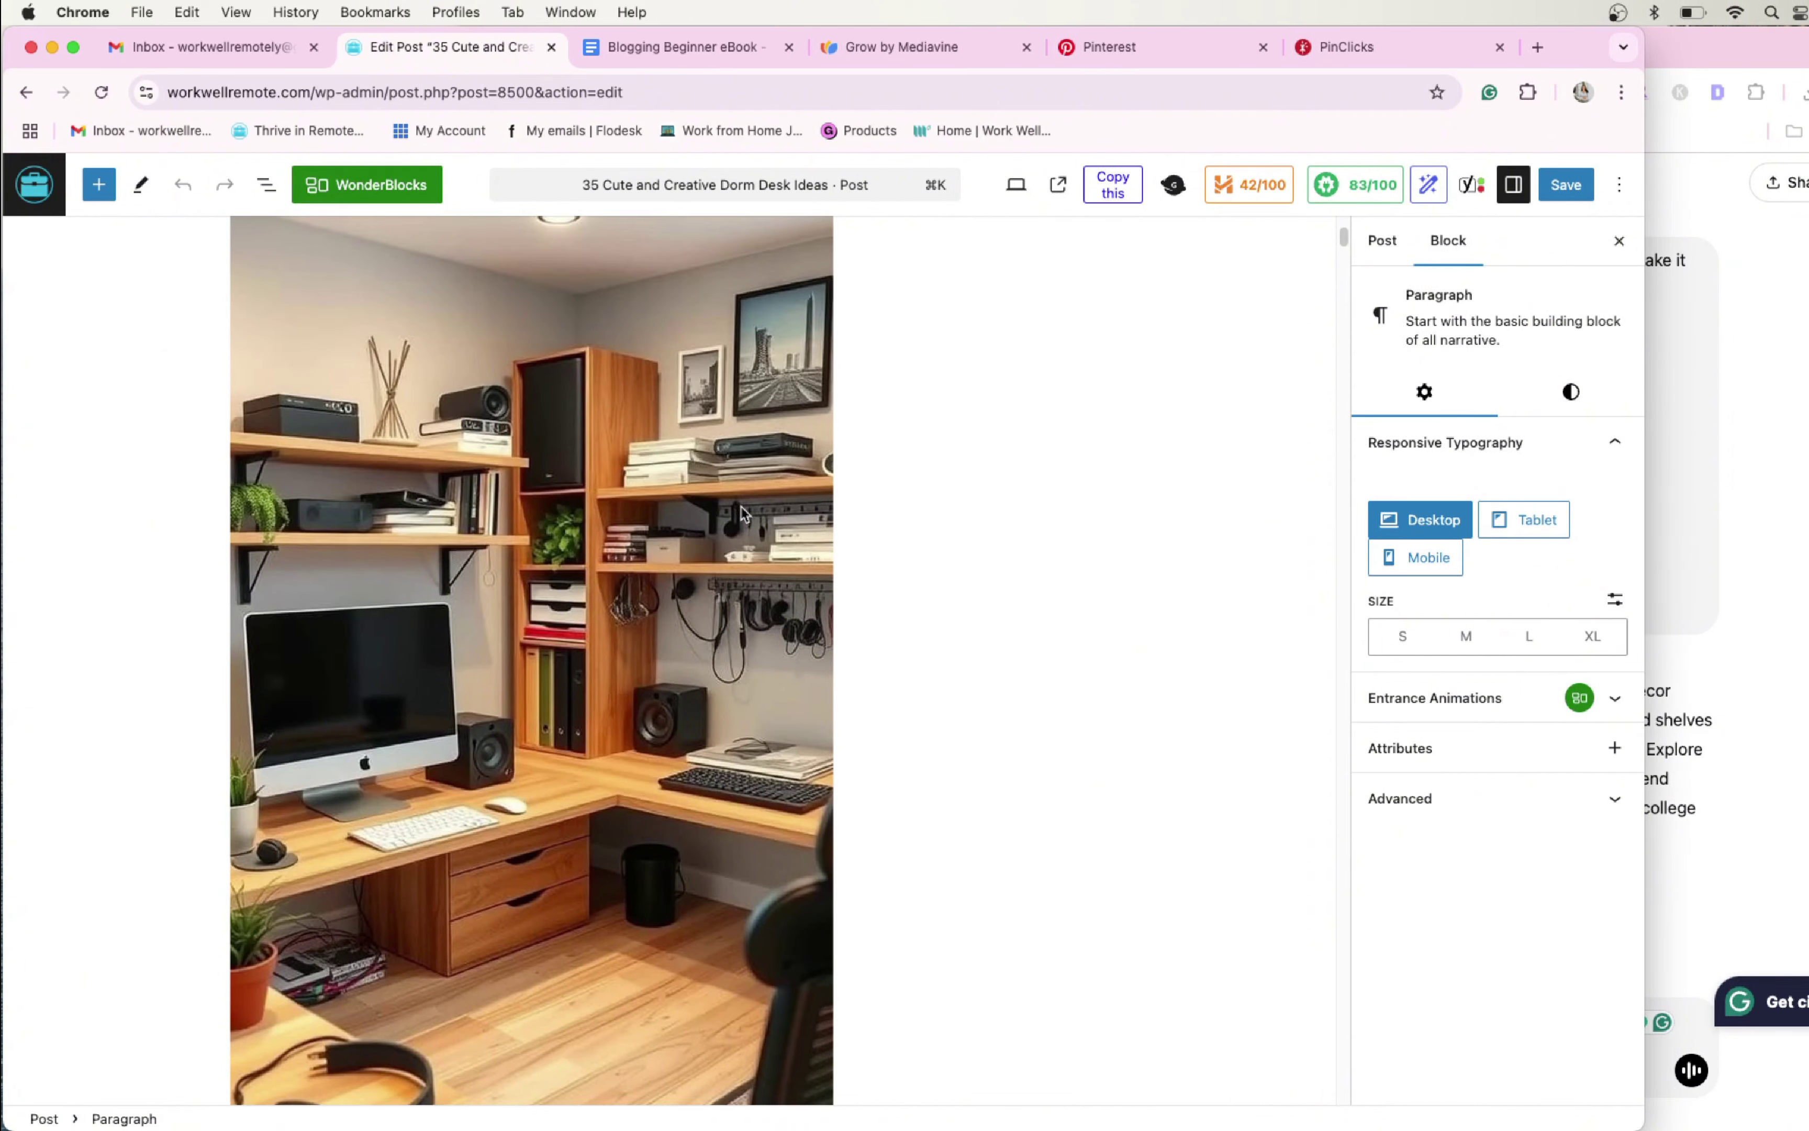
scroll(743, 512, up, 3)
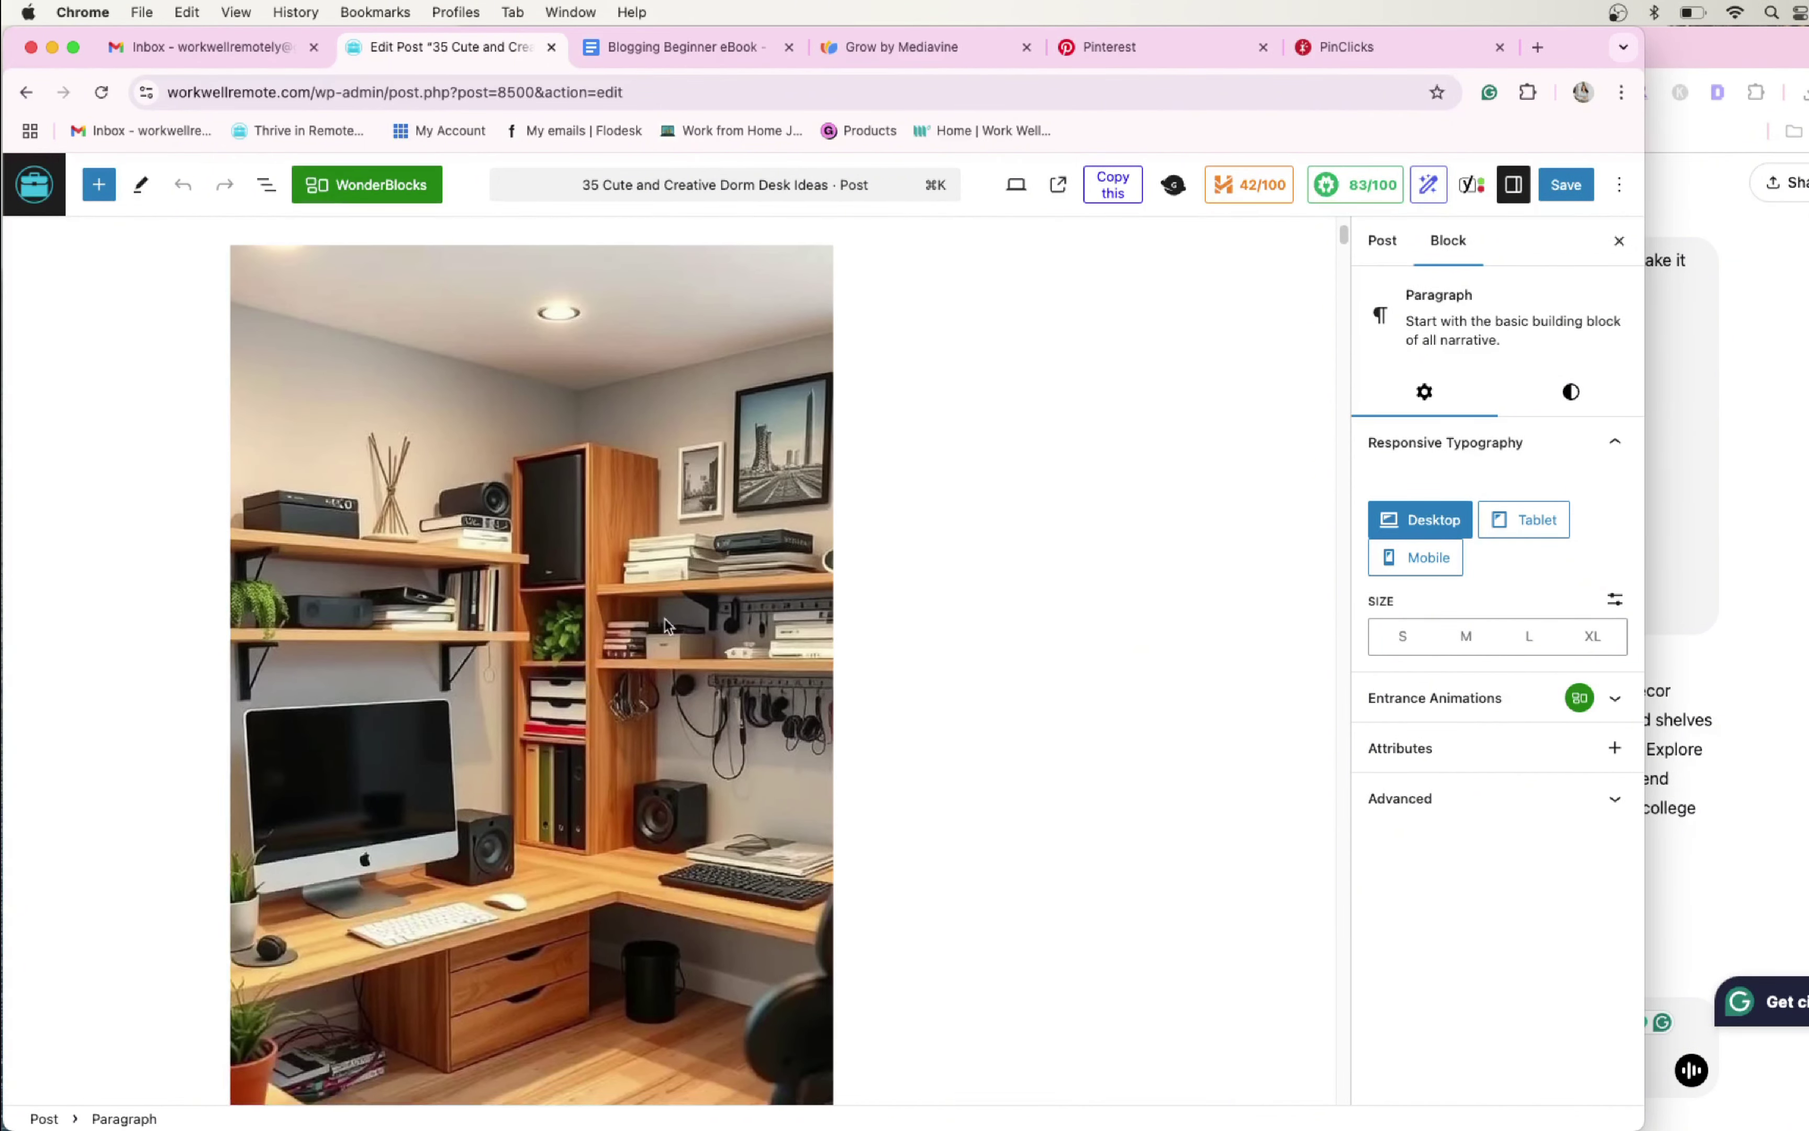
scroll(665, 619, down, 2)
scroll(688, 714, down, 5)
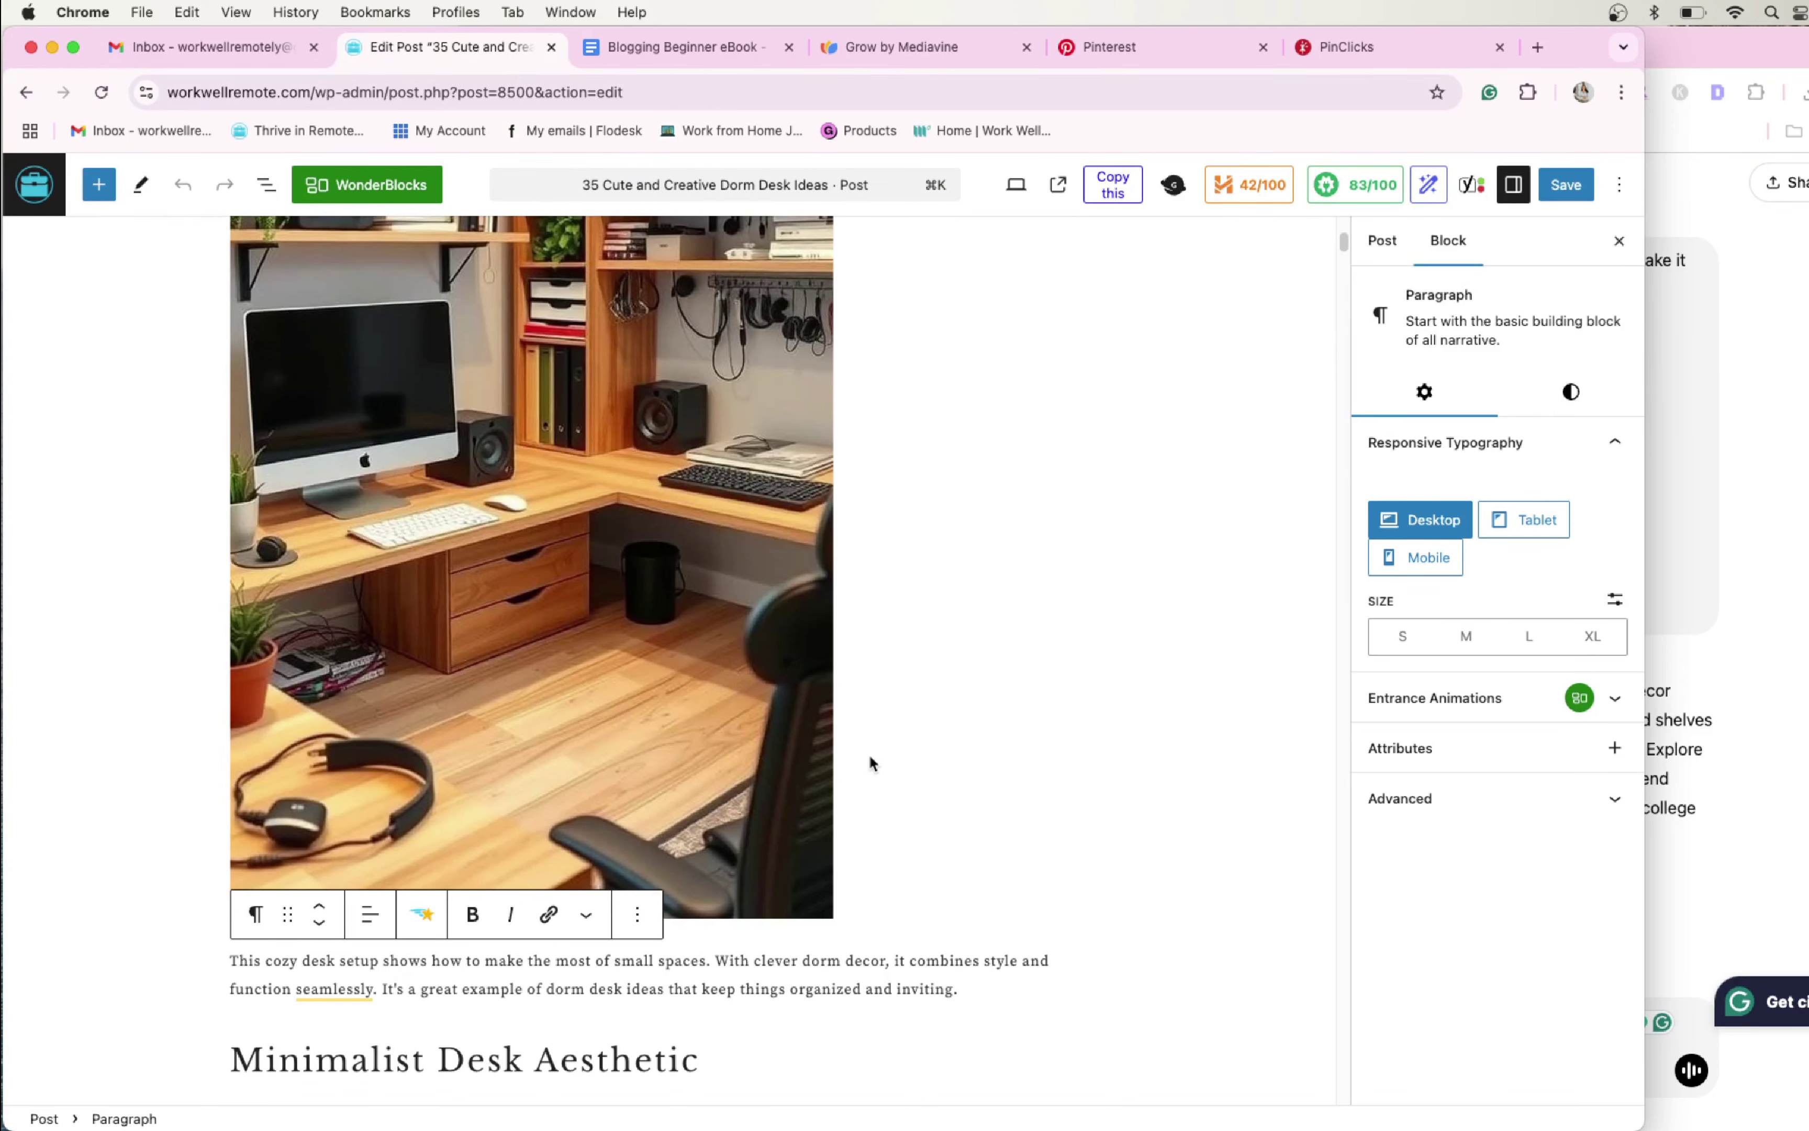
scroll(888, 736, down, 1)
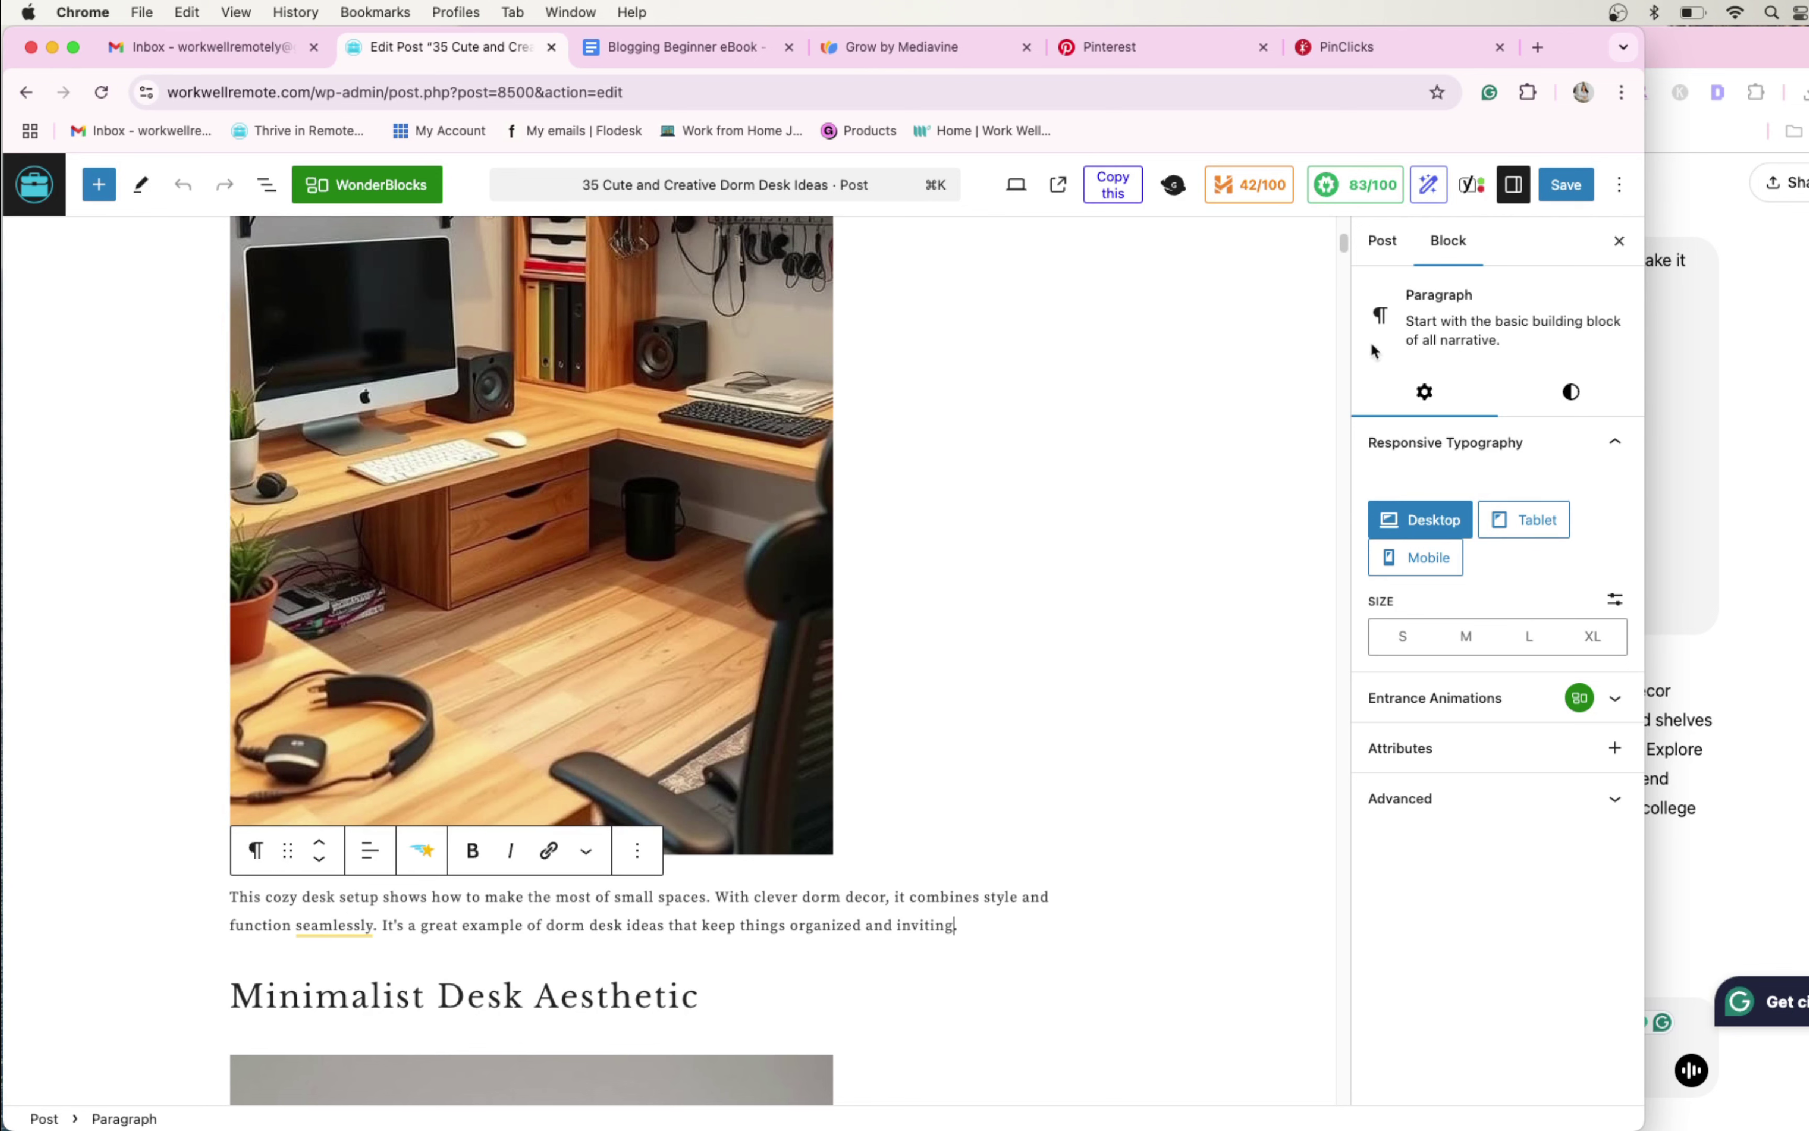
click(1566, 187)
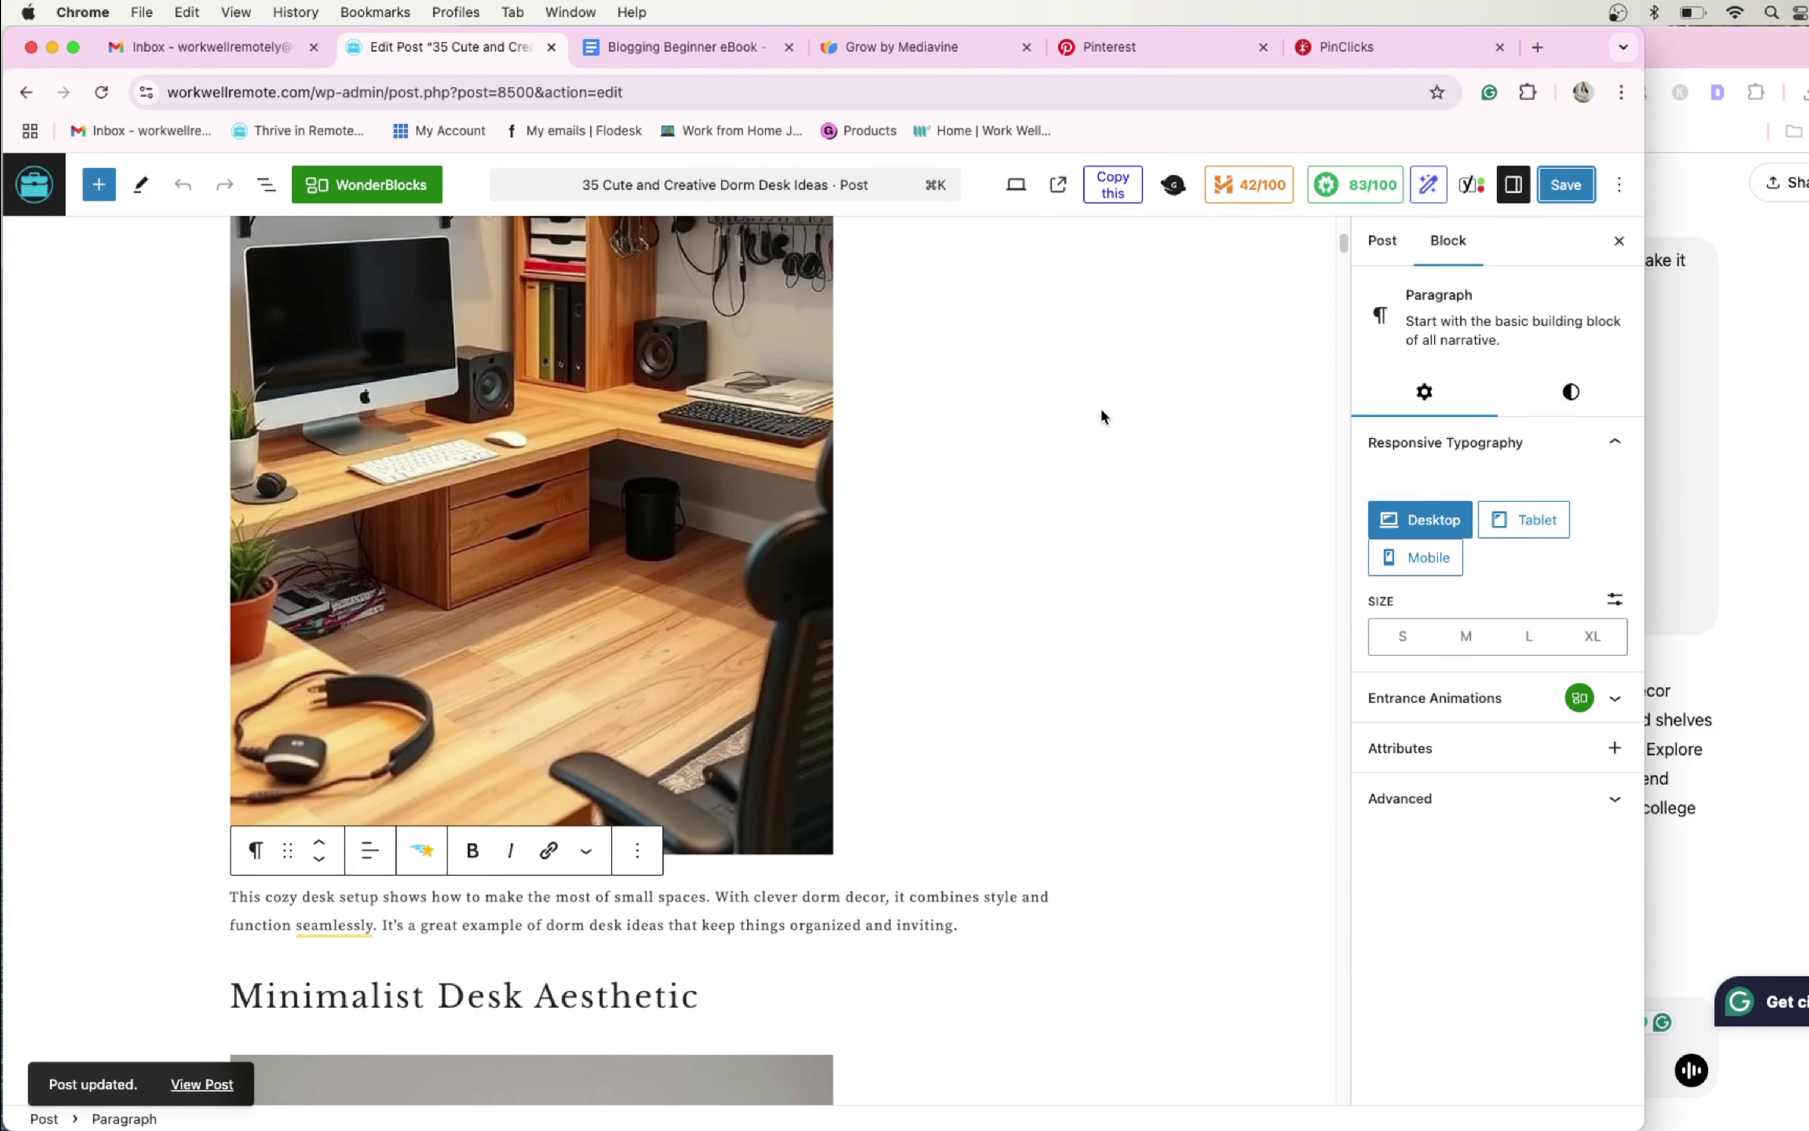
scroll(1141, 343, up, 15)
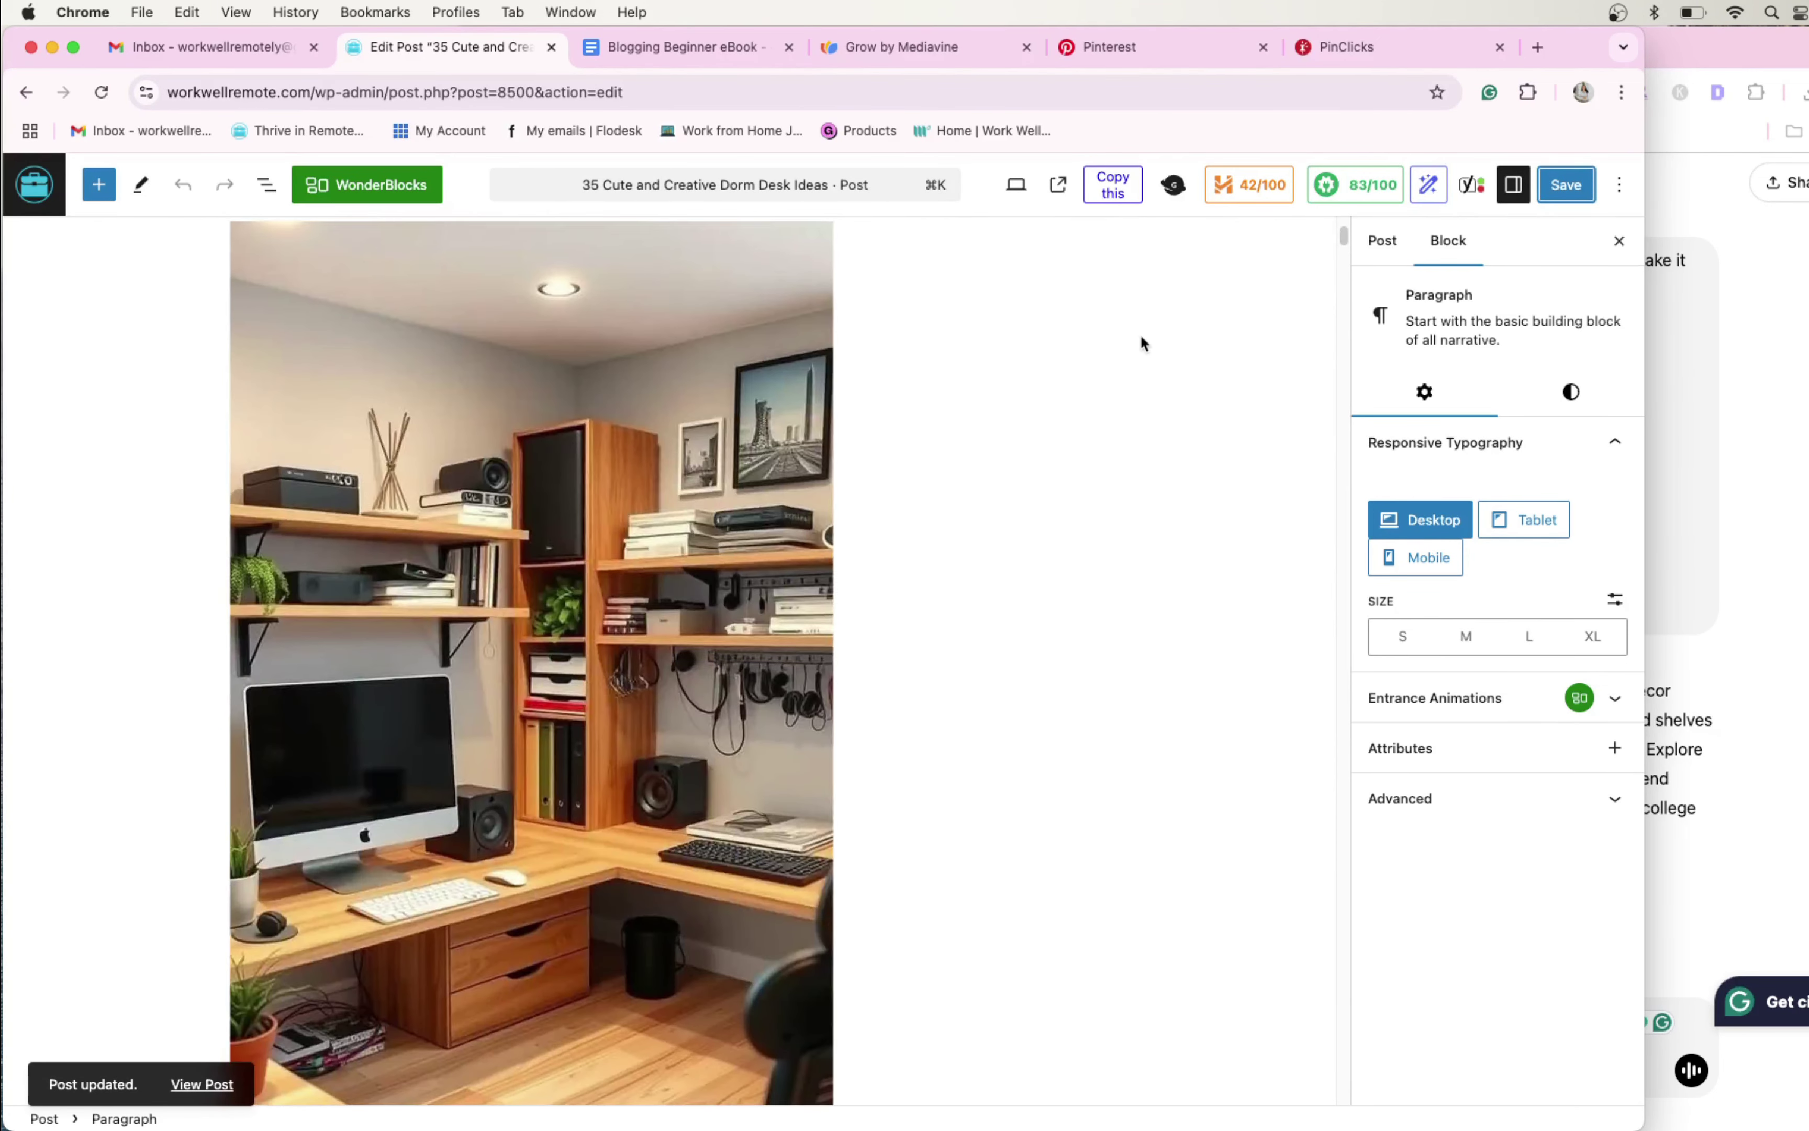